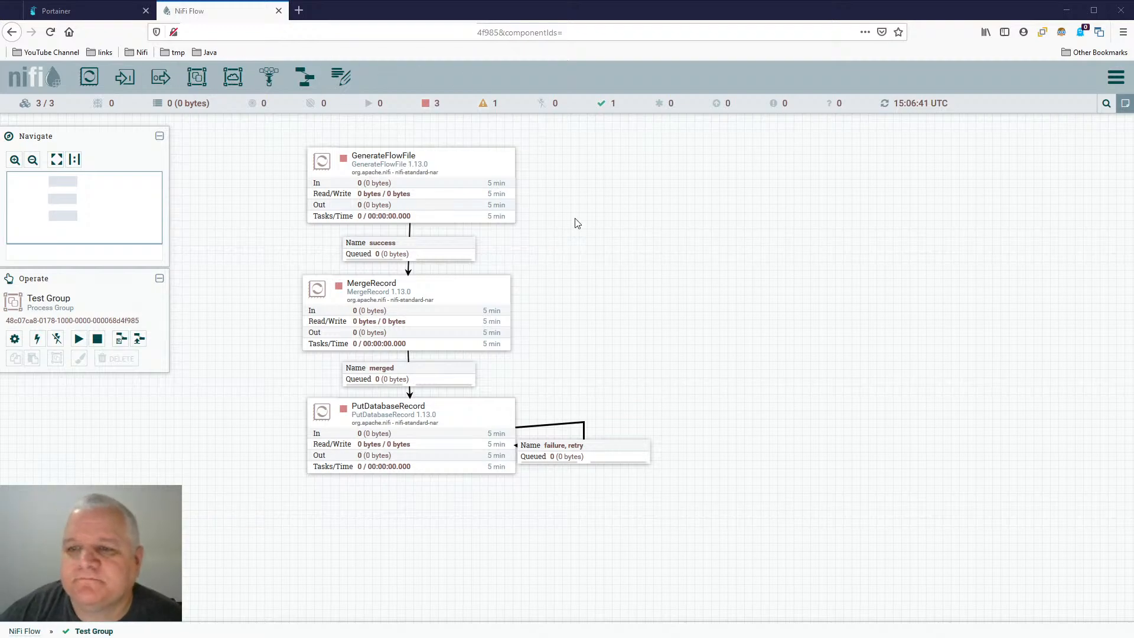
# - Leave the Test Group and open the Live Stream Sandbox process group
pyautogui.rightClick(672, 161)
pyautogui.click(742, 181)
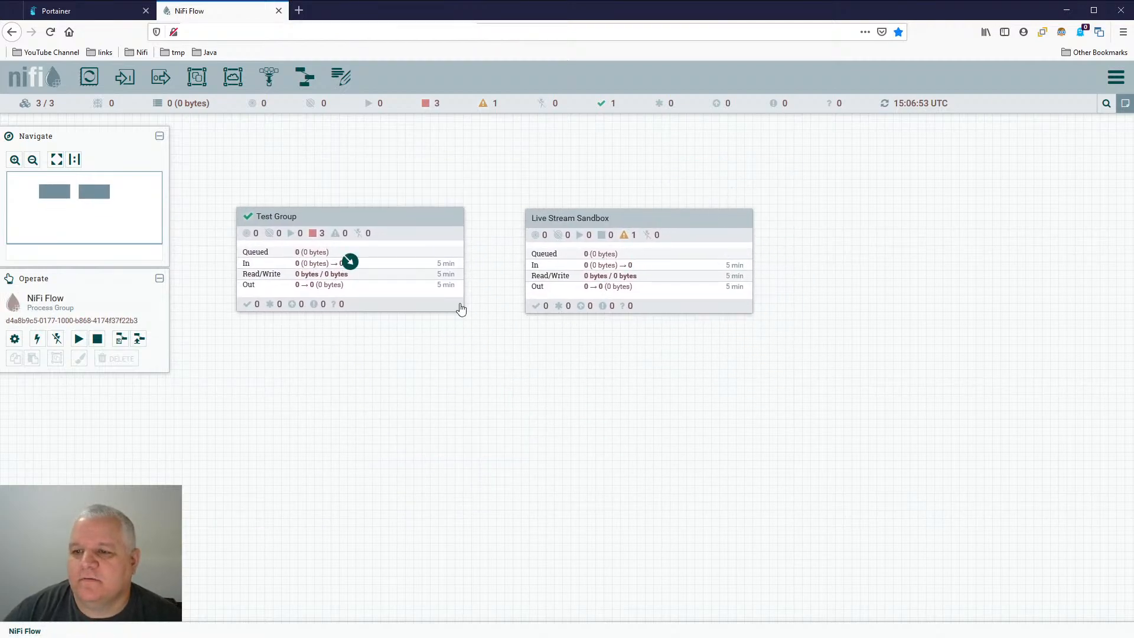
pyautogui.doubleClick(711, 218)
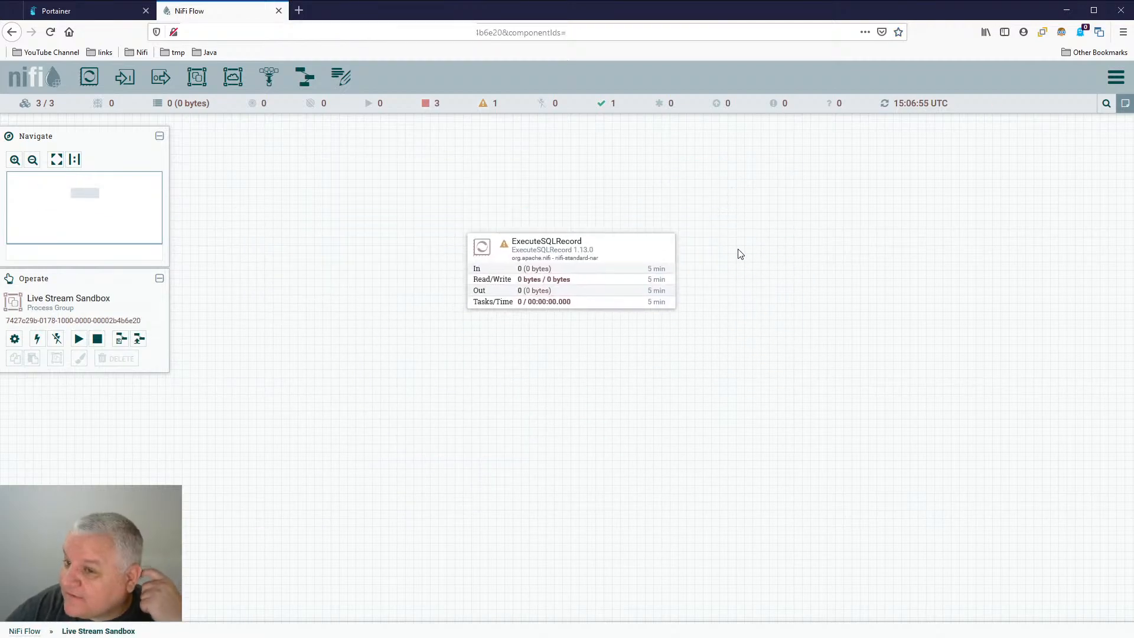
pyautogui.moveTo(740, 250); pyautogui.dragTo(689, 203)
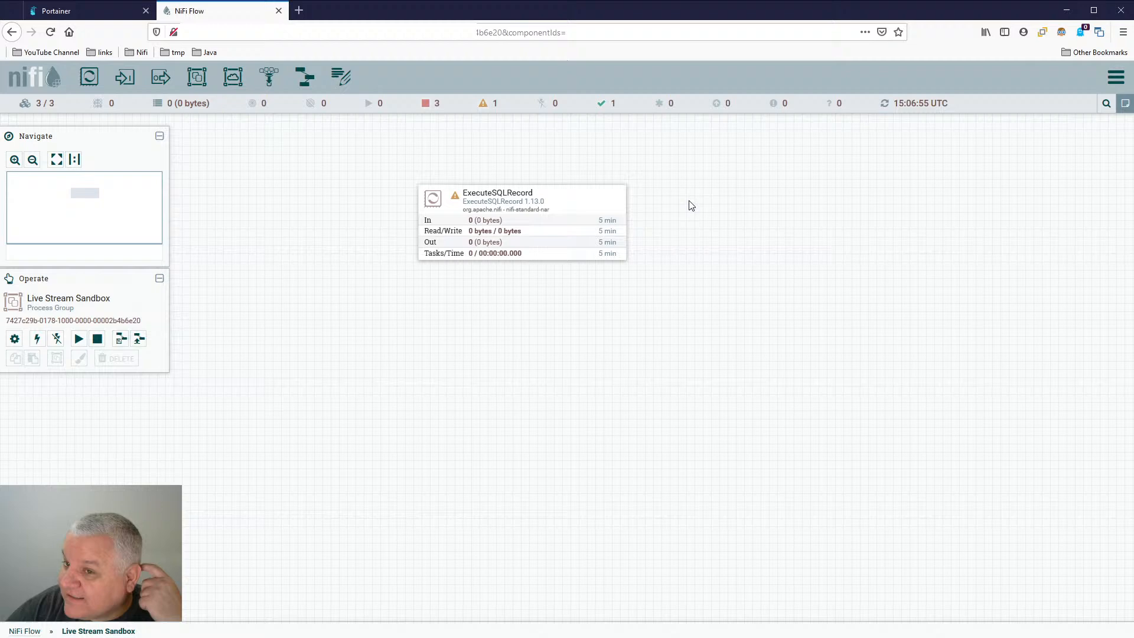
# - Set the ExecuteSQLRecord processor's Database Connection Pooling Service to MySql
pyautogui.doubleClick(577, 198)
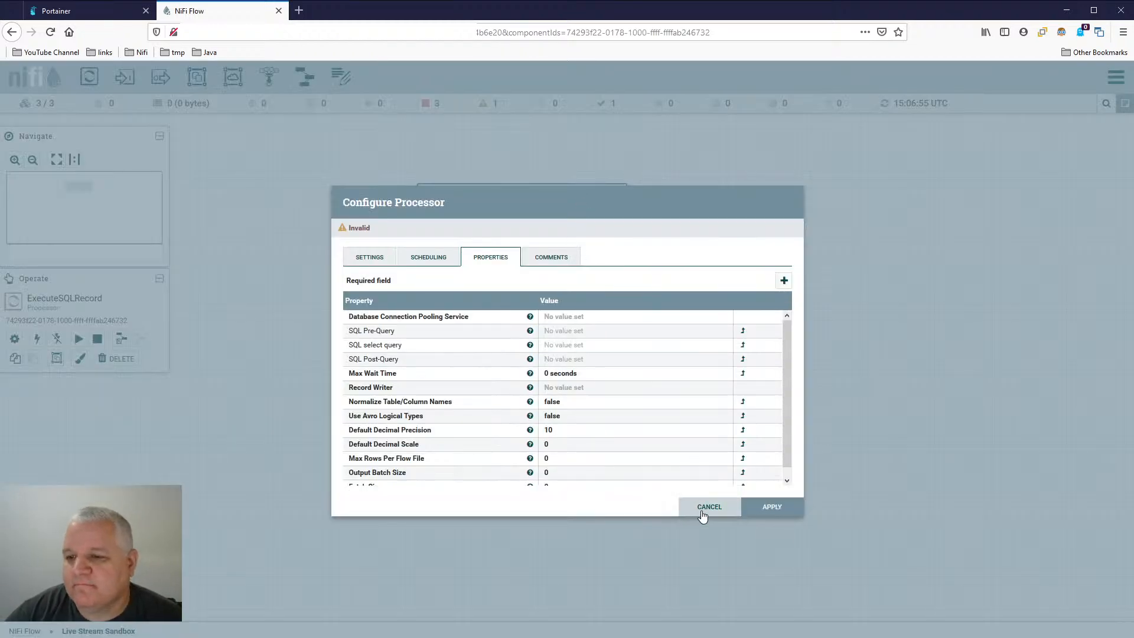
pyautogui.click(626, 318)
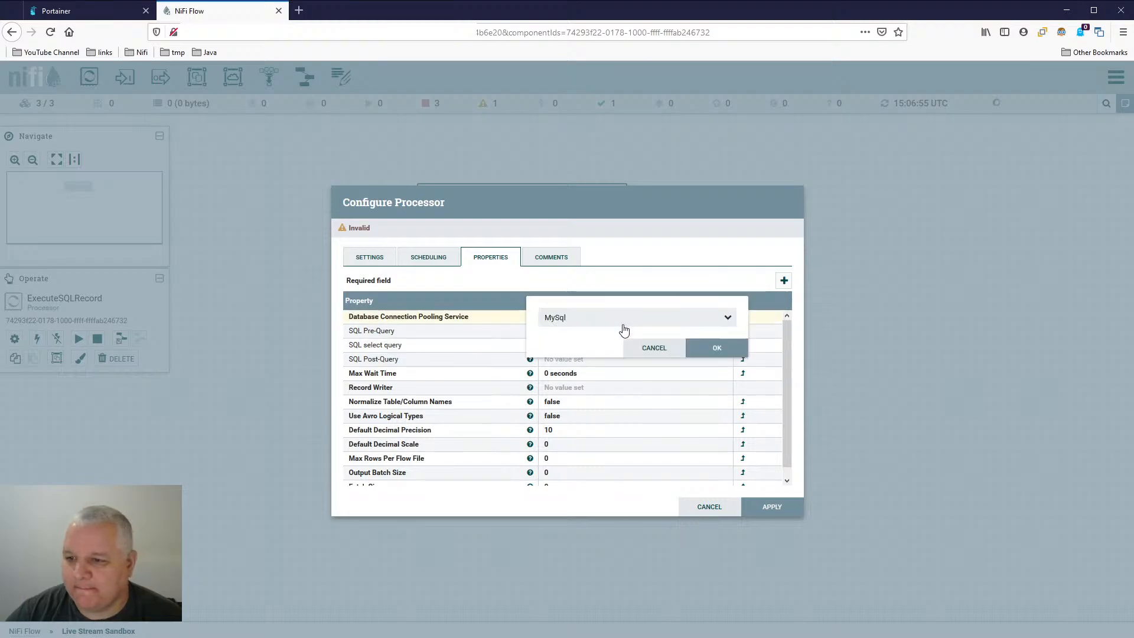
pyautogui.click(655, 320)
pyautogui.click(608, 336)
pyautogui.click(722, 346)
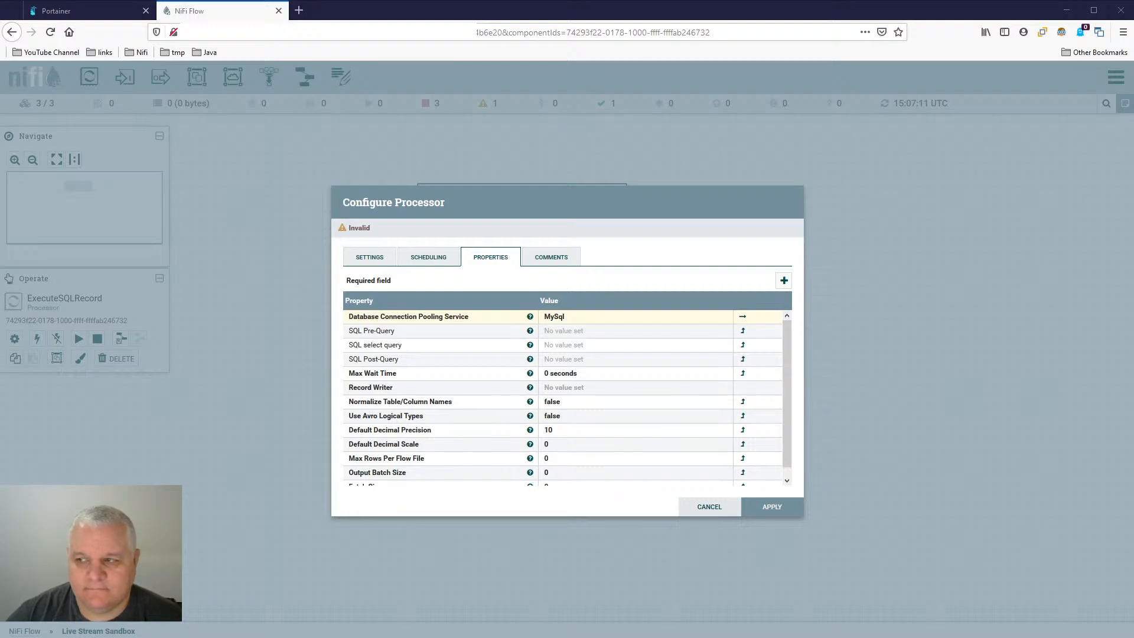
# - Set the processor's SQL select query to "select * from test_data.myTestData"
pyautogui.click(597, 344)
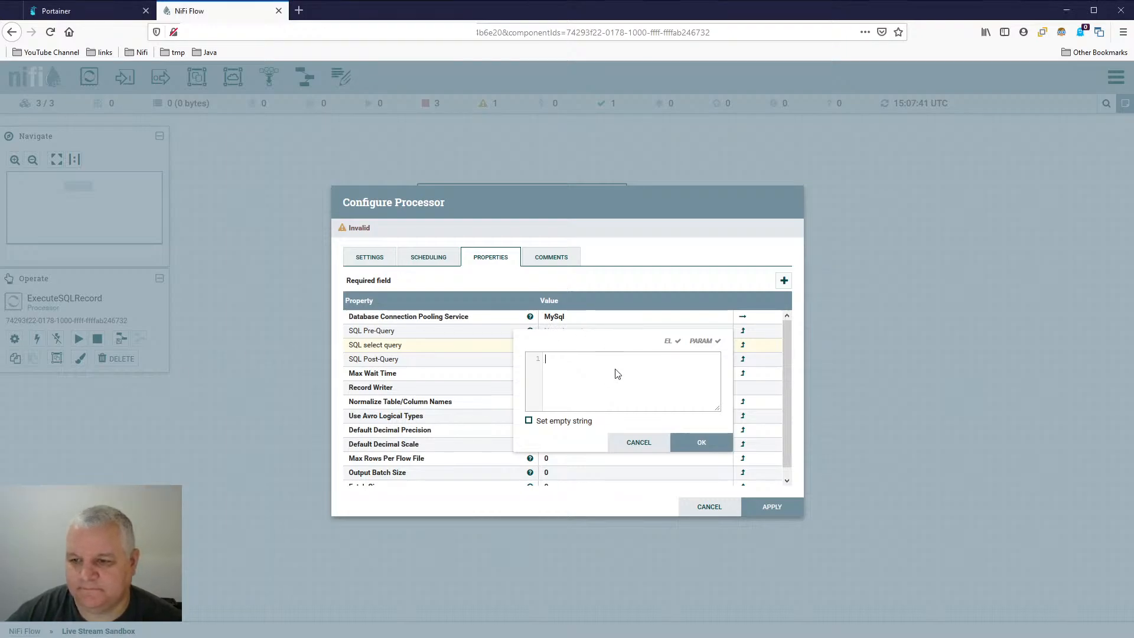
pyautogui.write('select * from test_data.myTestData')
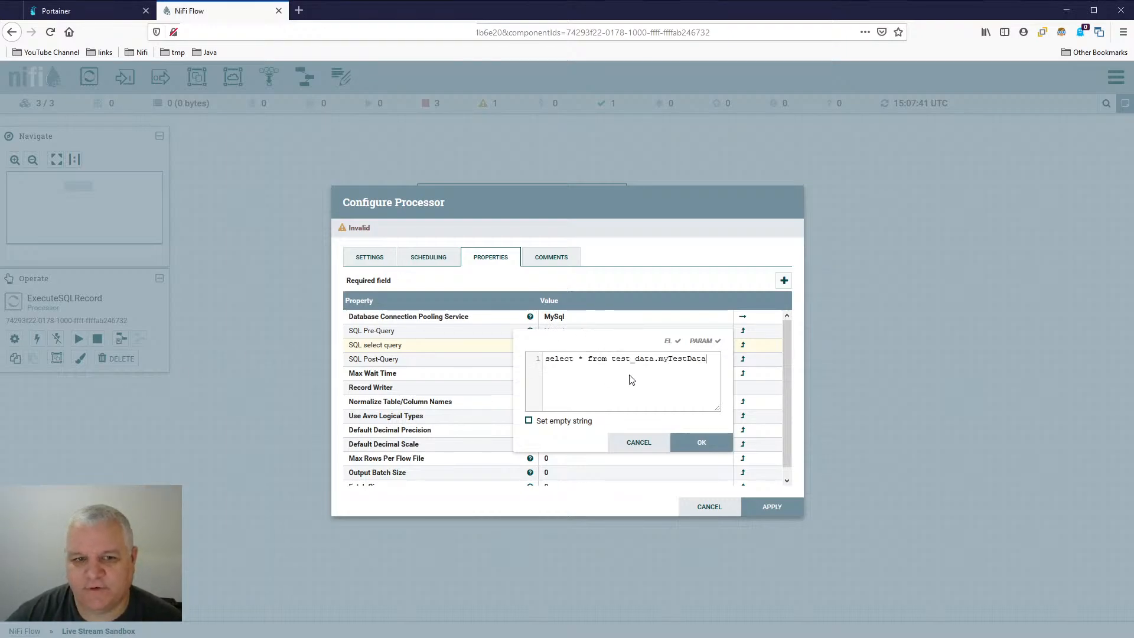
pyautogui.click(690, 444)
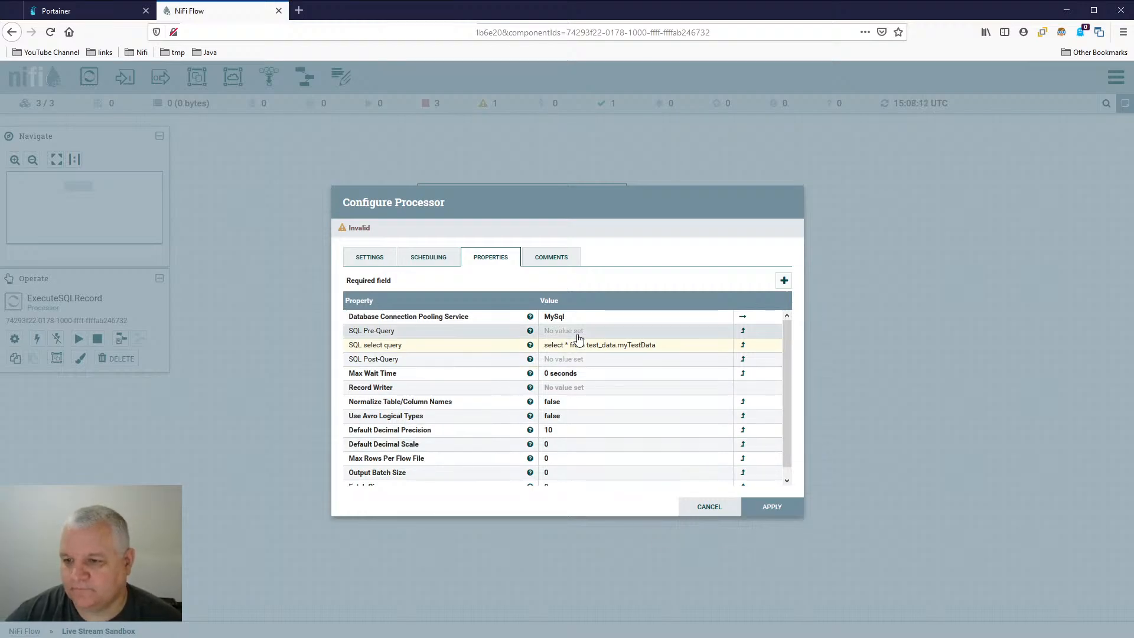
# - Create a new JsonRecordSetWriter 1.13.0 controller service as the processor's Record Writer
pyautogui.click(577, 390)
pyautogui.click(591, 390)
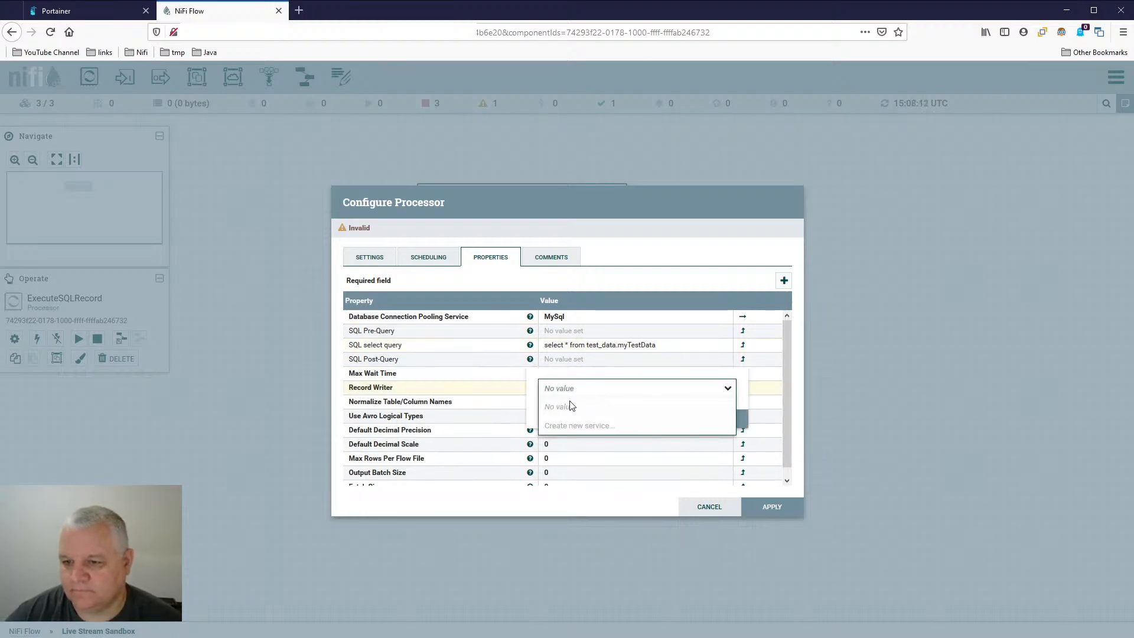
pyautogui.click(618, 432)
pyautogui.click(566, 326)
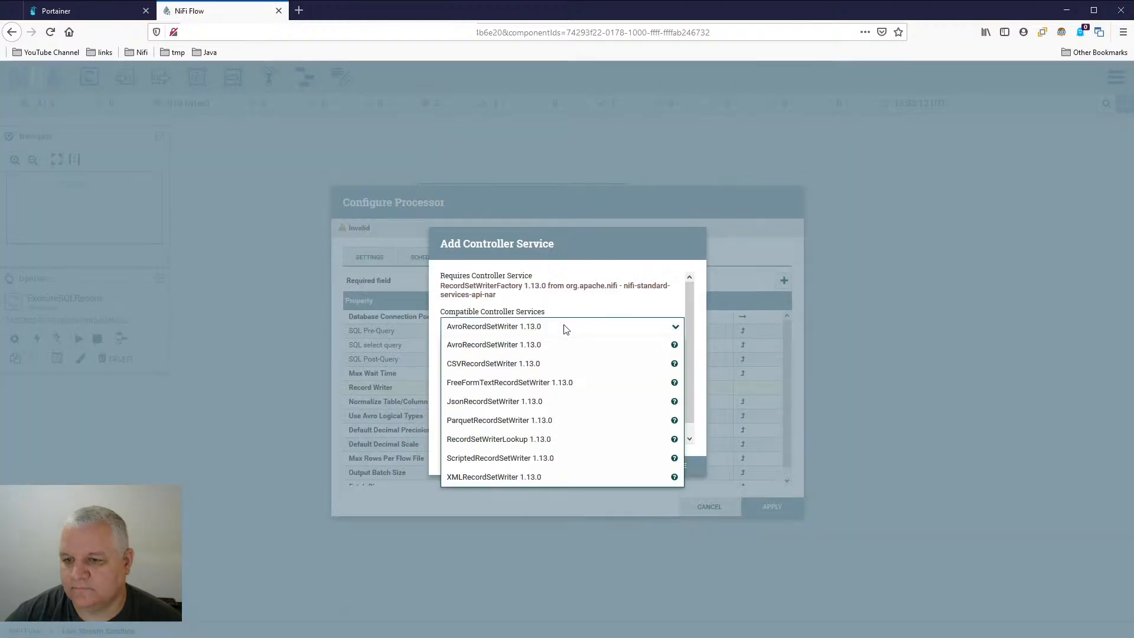
pyautogui.click(571, 401)
pyautogui.click(673, 463)
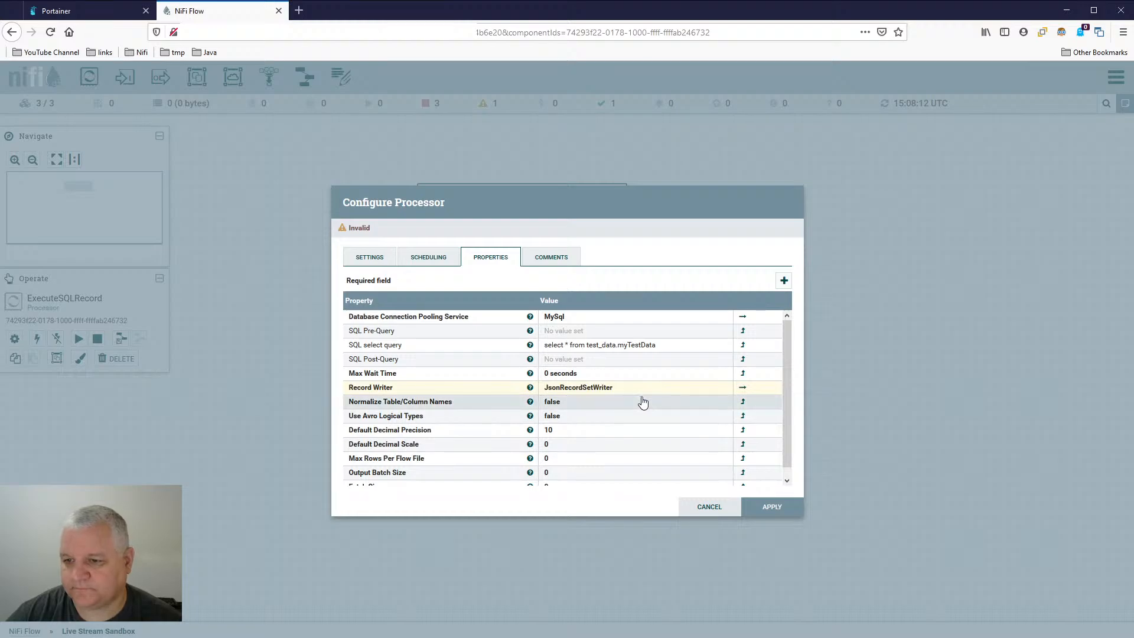
# - Save the processor changes and open the properties of the JsonRecordSetWriter controller service
pyautogui.click(743, 388)
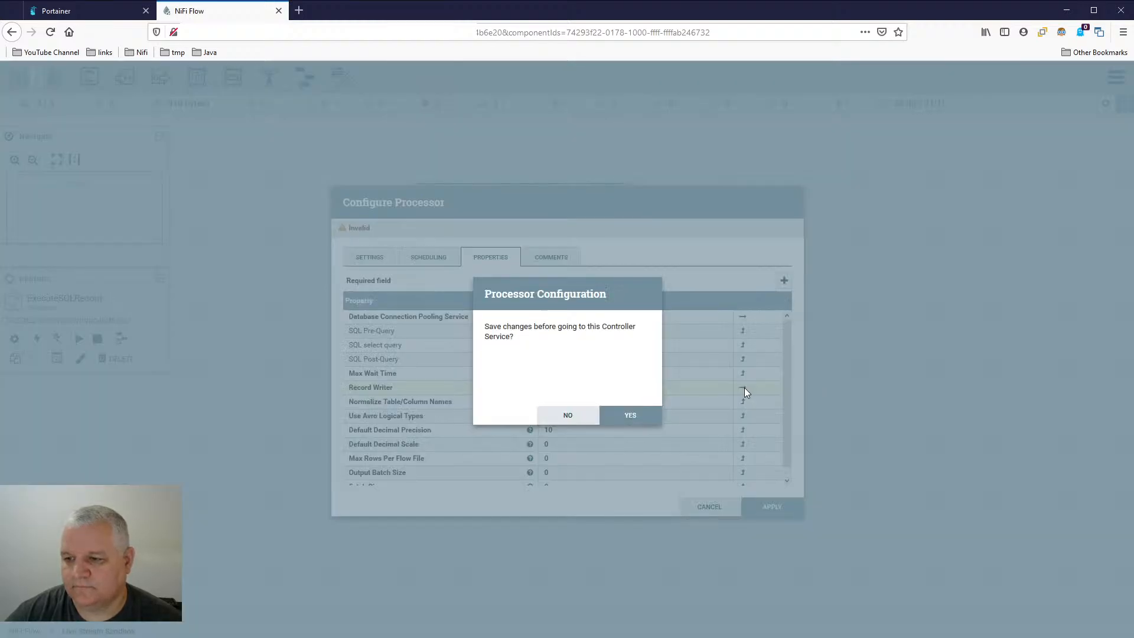
pyautogui.click(637, 415)
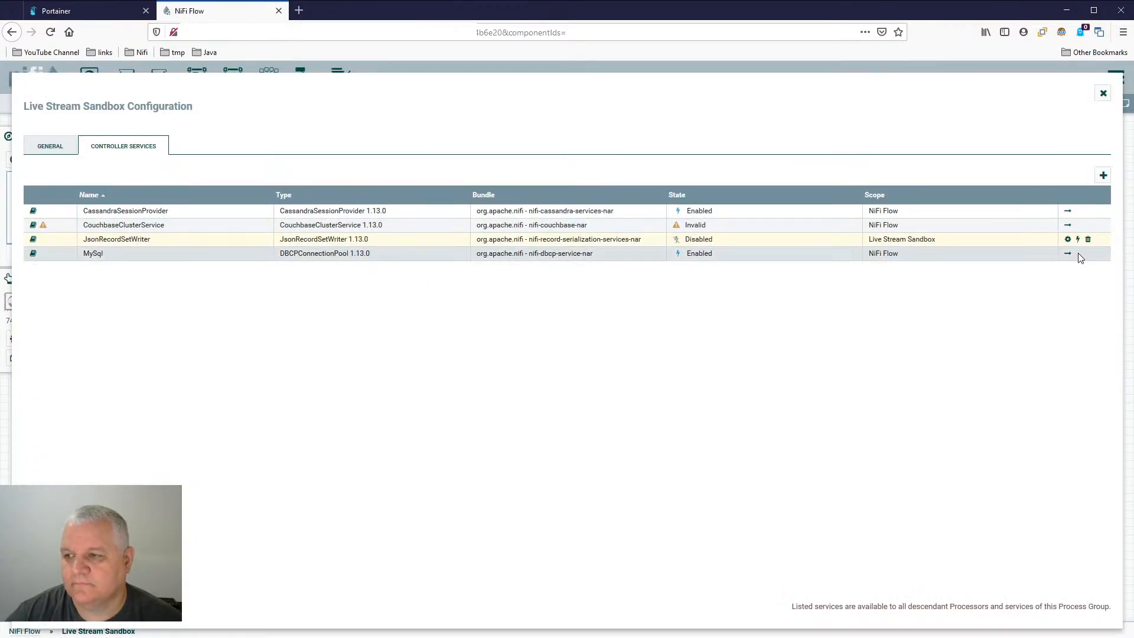
pyautogui.click(1068, 239)
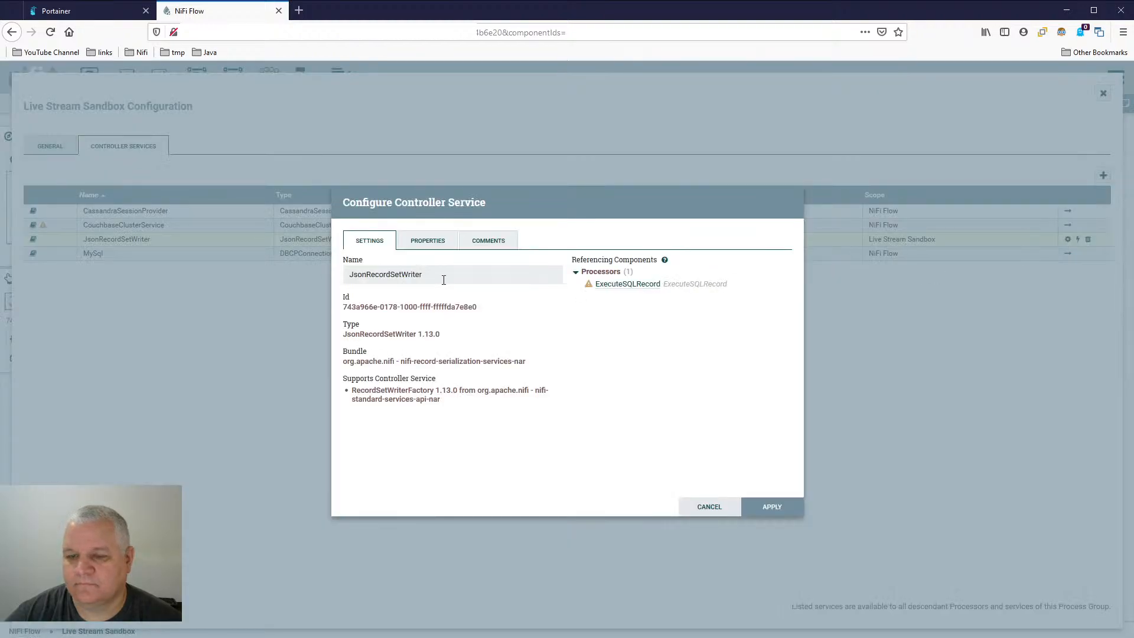
pyautogui.click(428, 240)
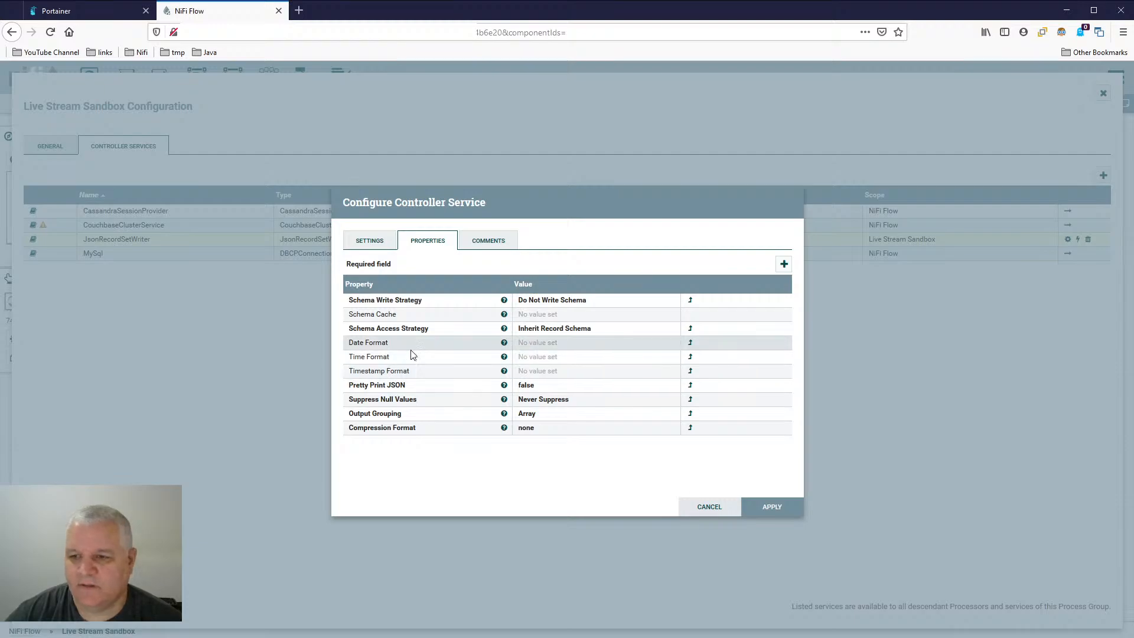
# - Examine the available Schema Write Strategy options of the JsonRecordSetWriter without changing the setting
pyautogui.click(598, 301)
pyautogui.click(603, 300)
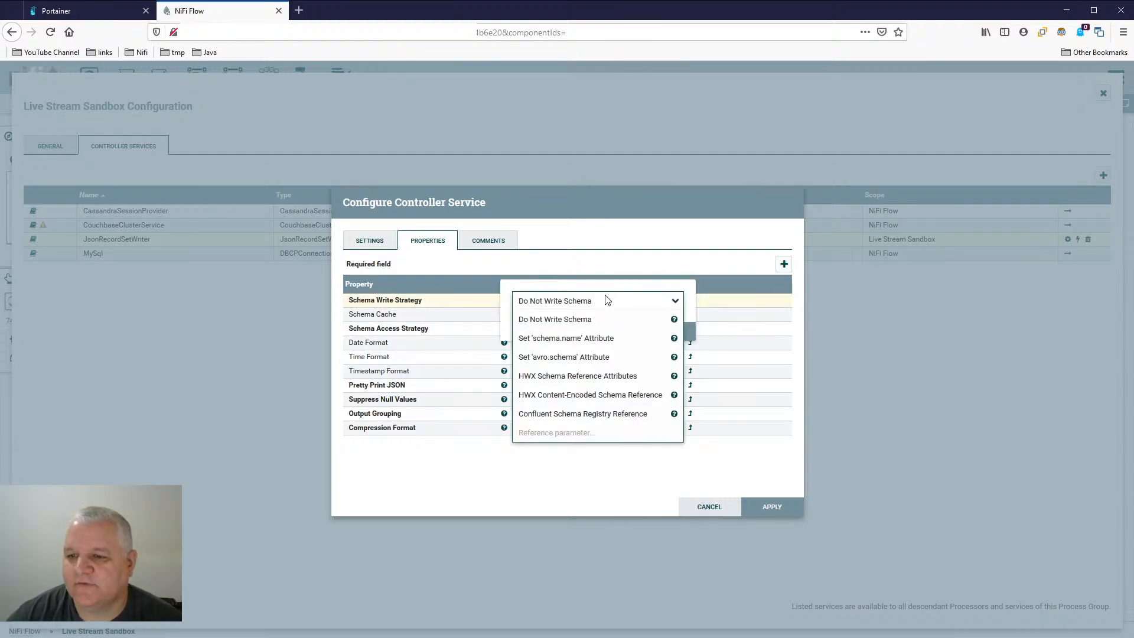
pyautogui.click(608, 287)
pyautogui.click(613, 332)
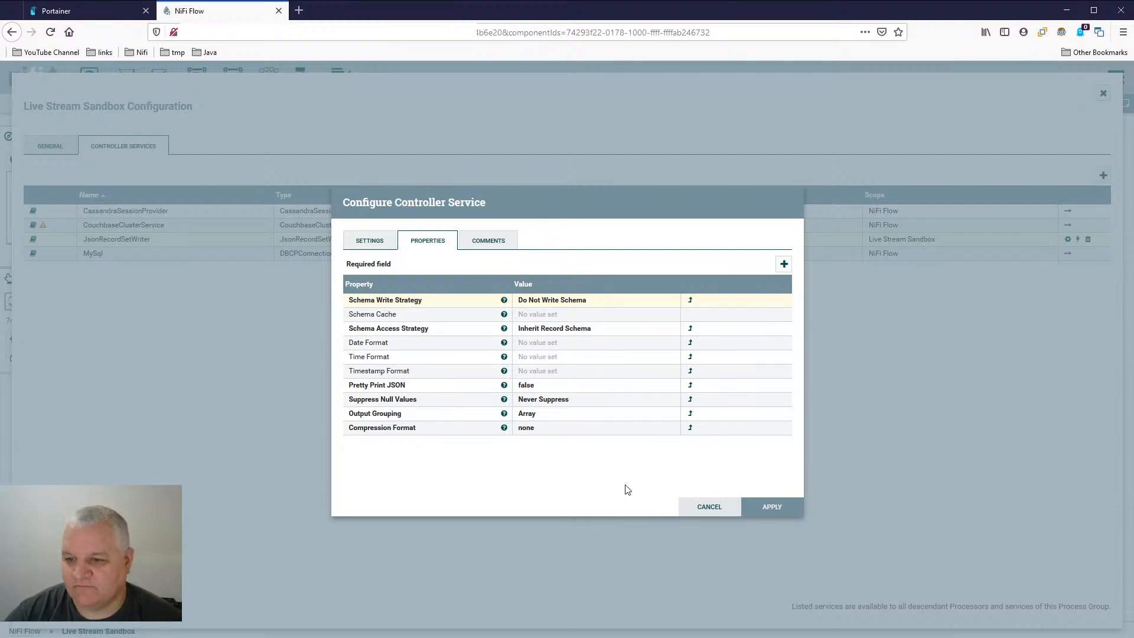
# - Set the JsonRecordSetWriter's Output Grouping to One Line Per Object and apply the service configuration
pyautogui.click(544, 413)
pyautogui.click(552, 415)
pyautogui.click(570, 455)
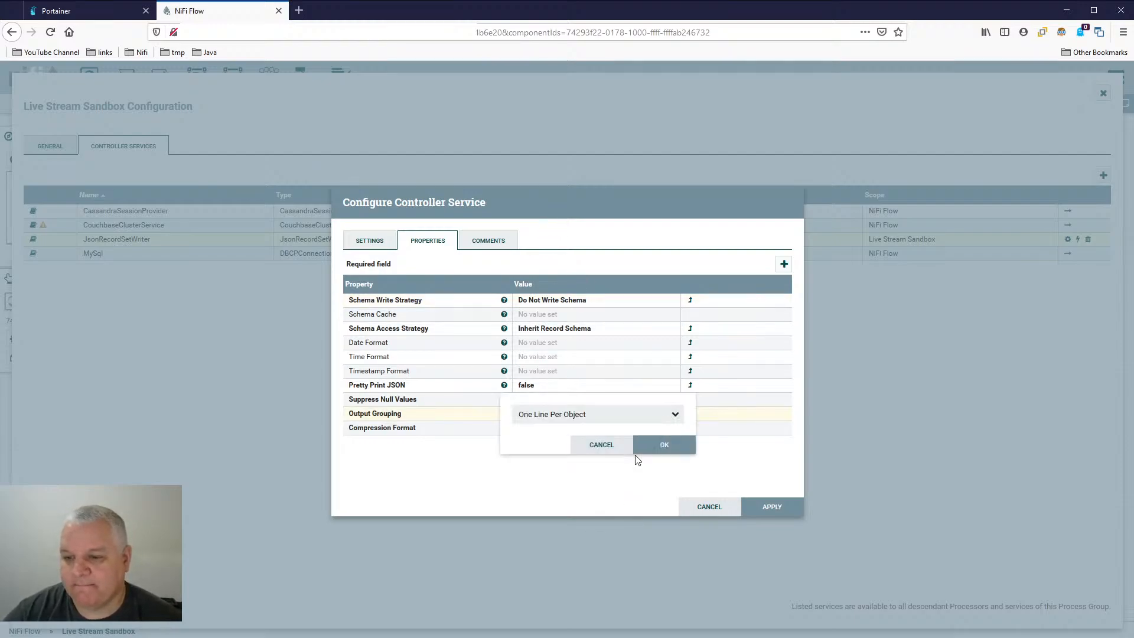
pyautogui.click(650, 449)
pyautogui.click(787, 508)
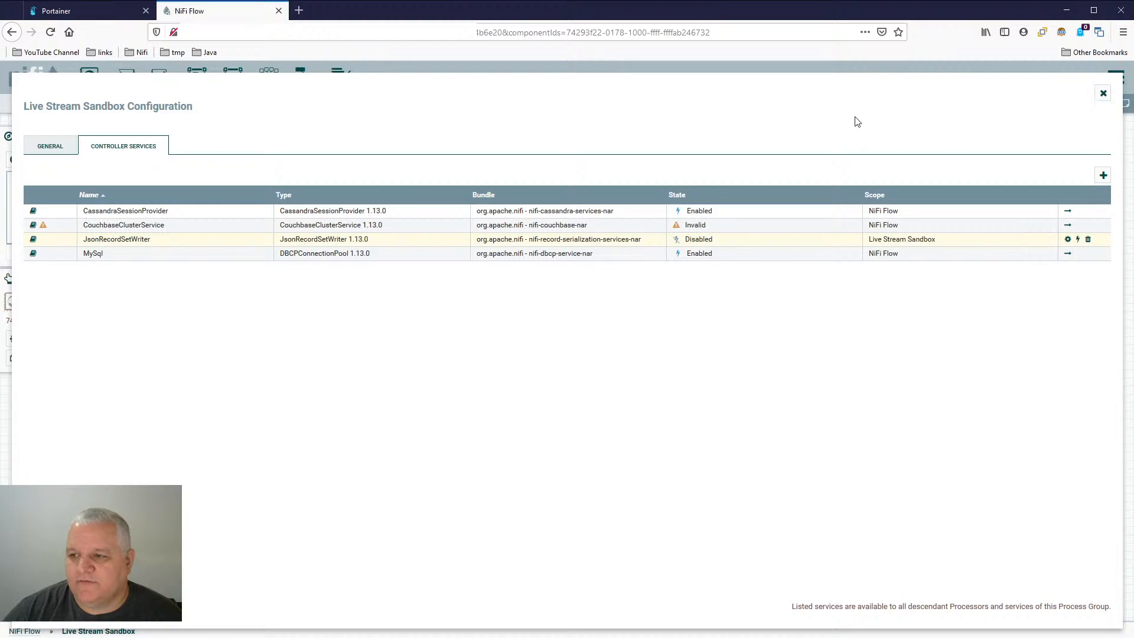
# - Enable the JsonRecordSetWriter controller service with the Service only scope and return to the canvas
pyautogui.click(1082, 239)
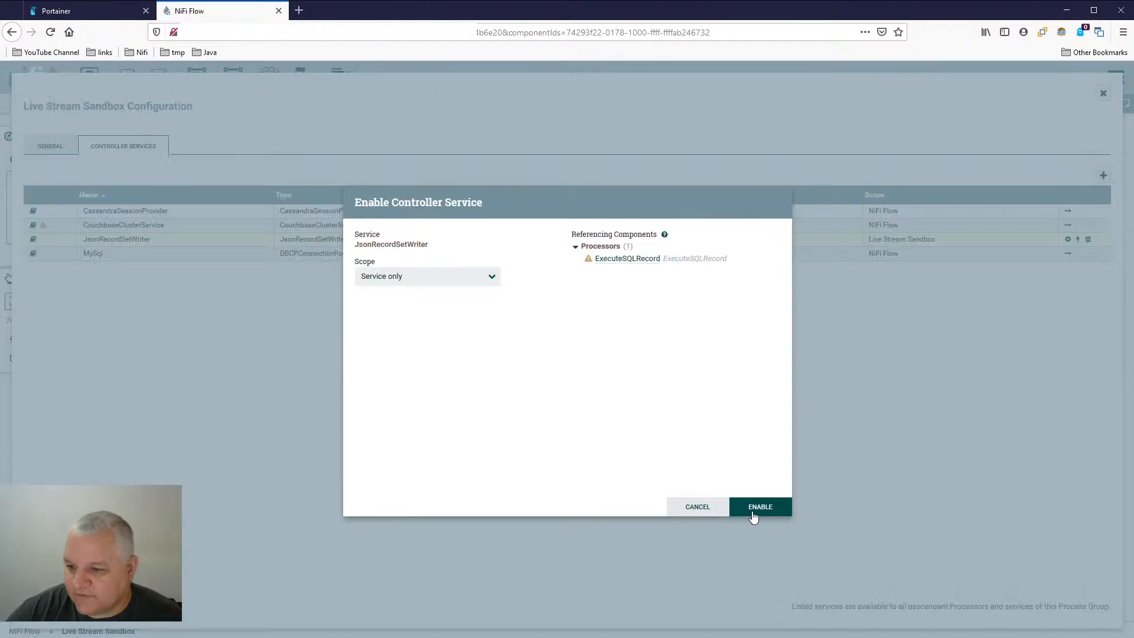
pyautogui.click(761, 509)
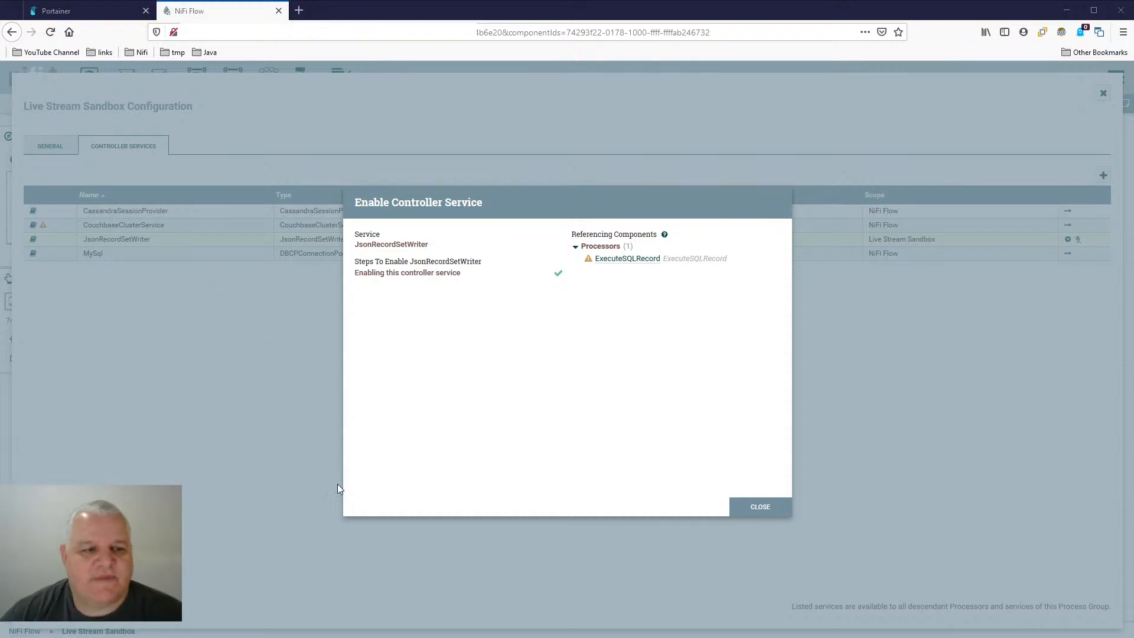
pyautogui.click(761, 510)
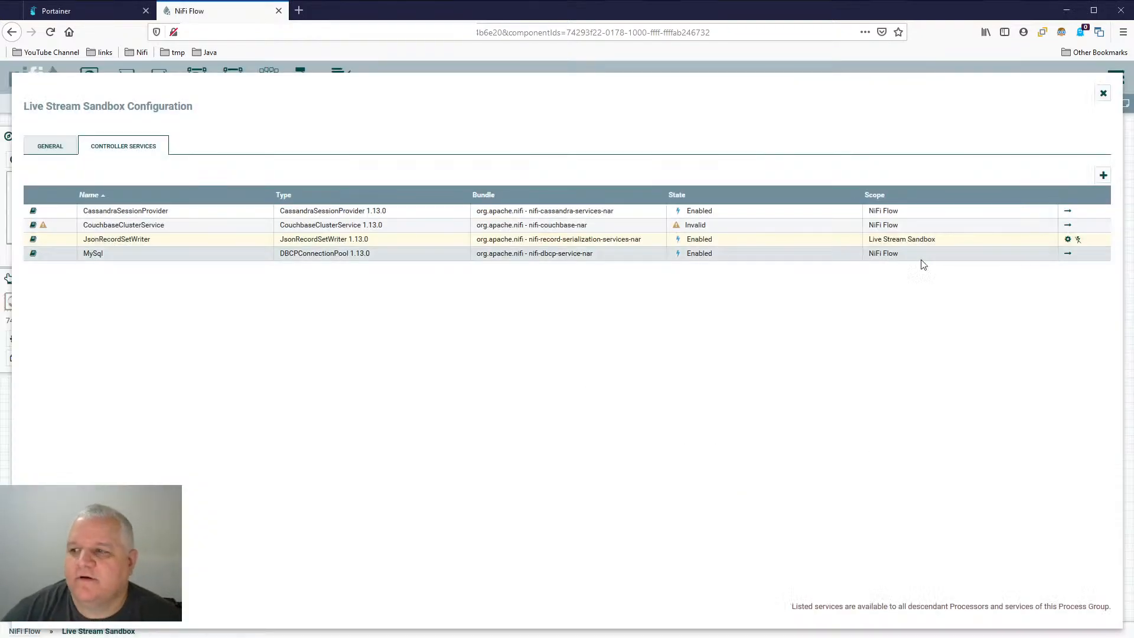
pyautogui.click(1104, 93)
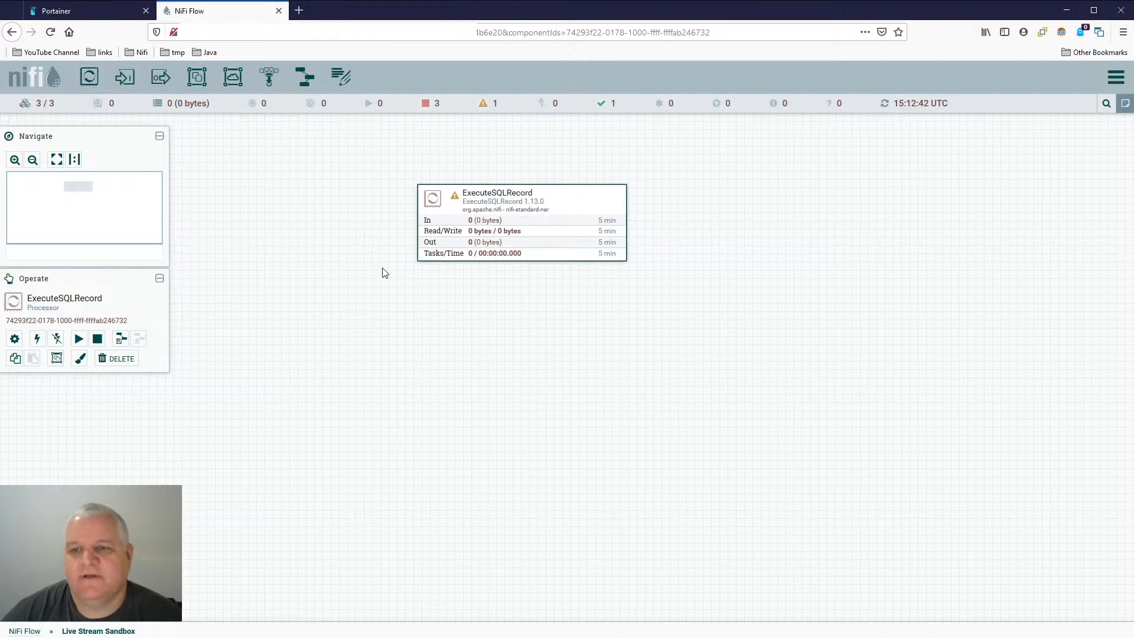
pyautogui.click(321, 228)
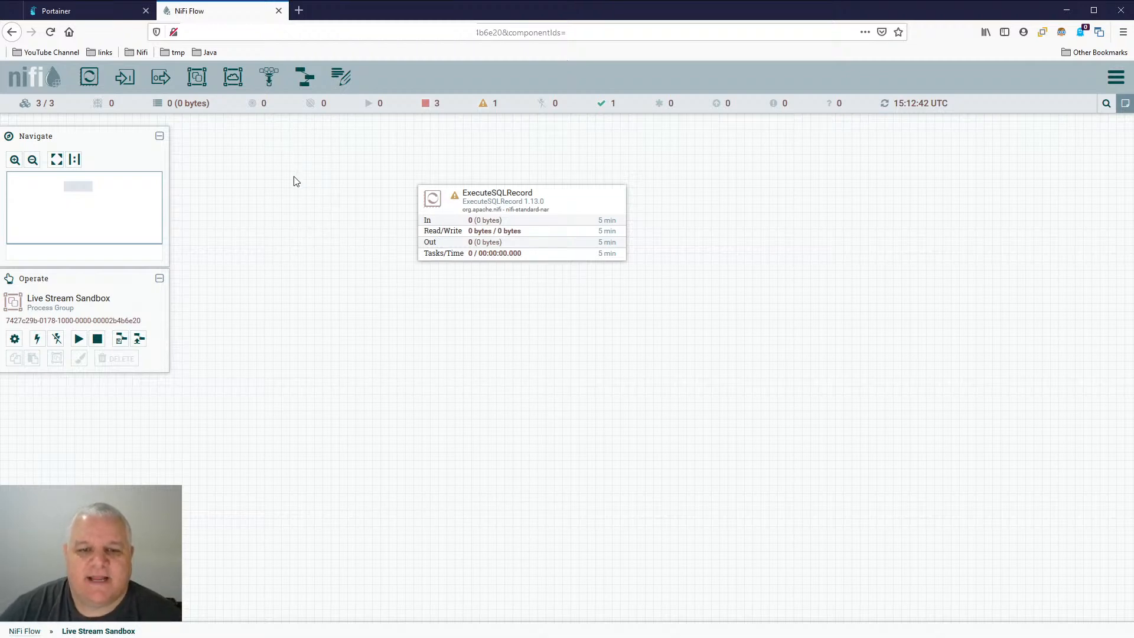
pyautogui.click(577, 195)
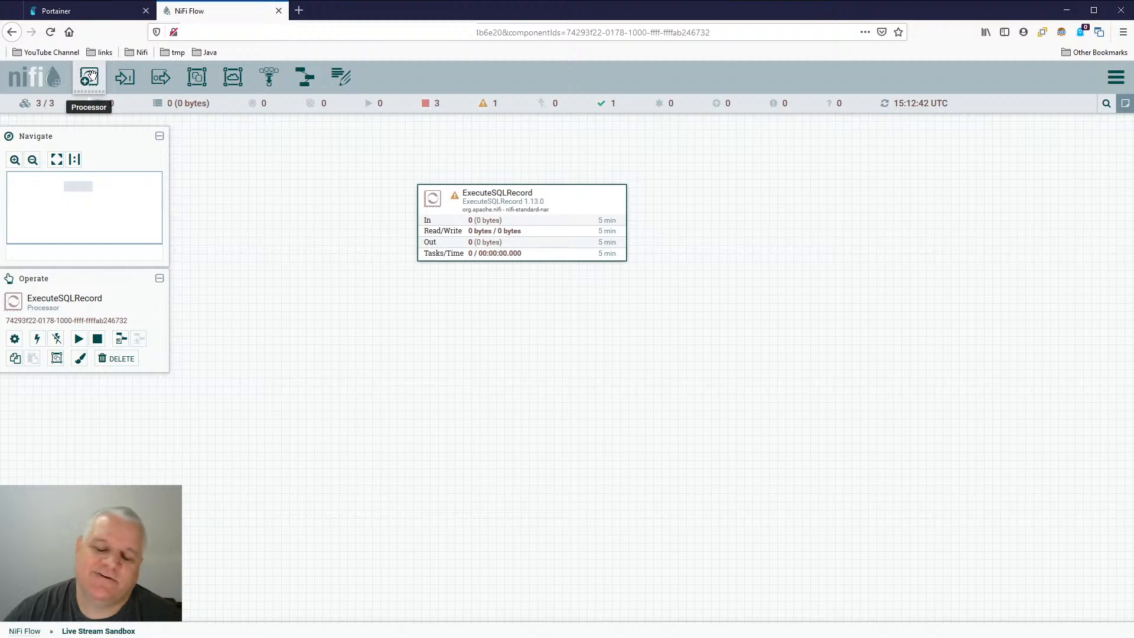
pyautogui.moveTo(90, 75); pyautogui.dragTo(505, 381)
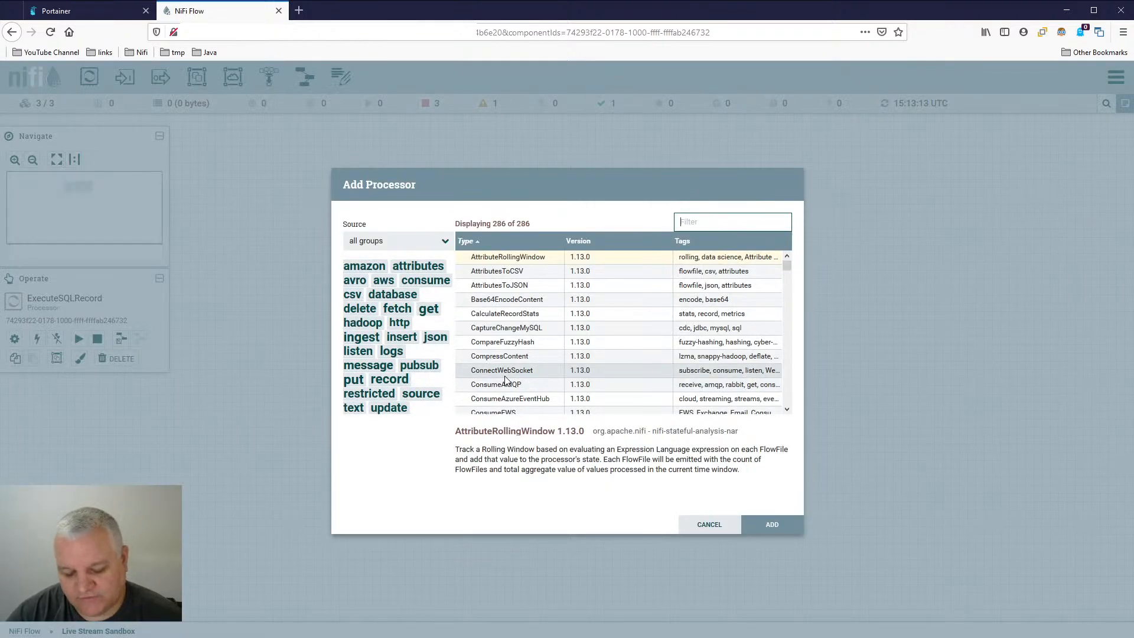
pyautogui.click(706, 527)
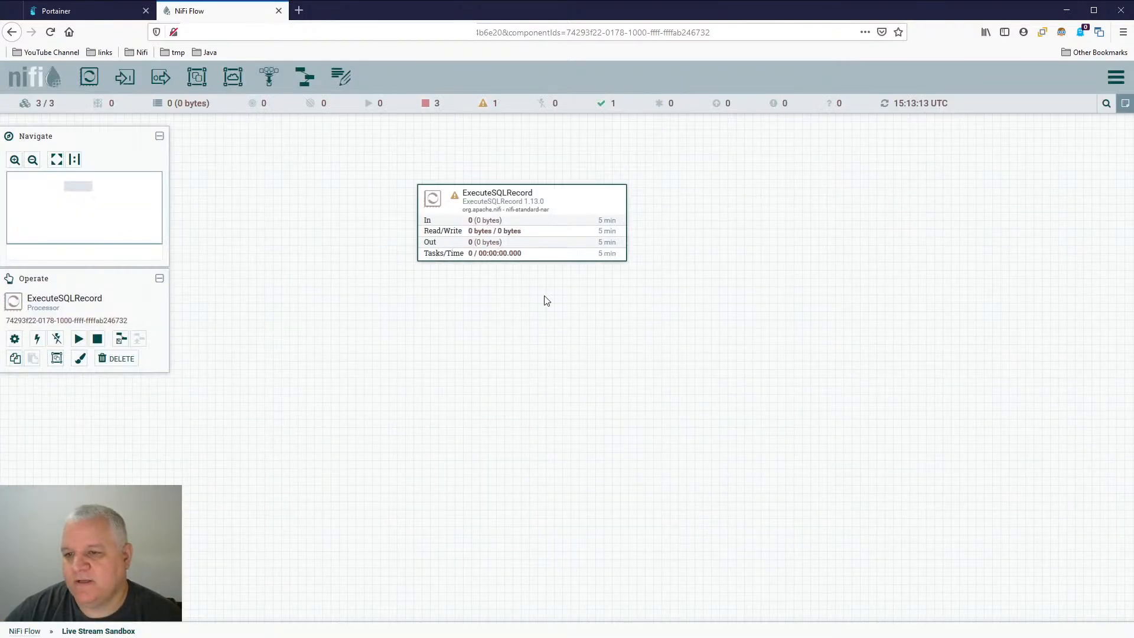
# - Examine the ExecuteSQLRecord processor's available Record Writer services and its remaining properties down to Fetch Size
pyautogui.doubleClick(588, 198)
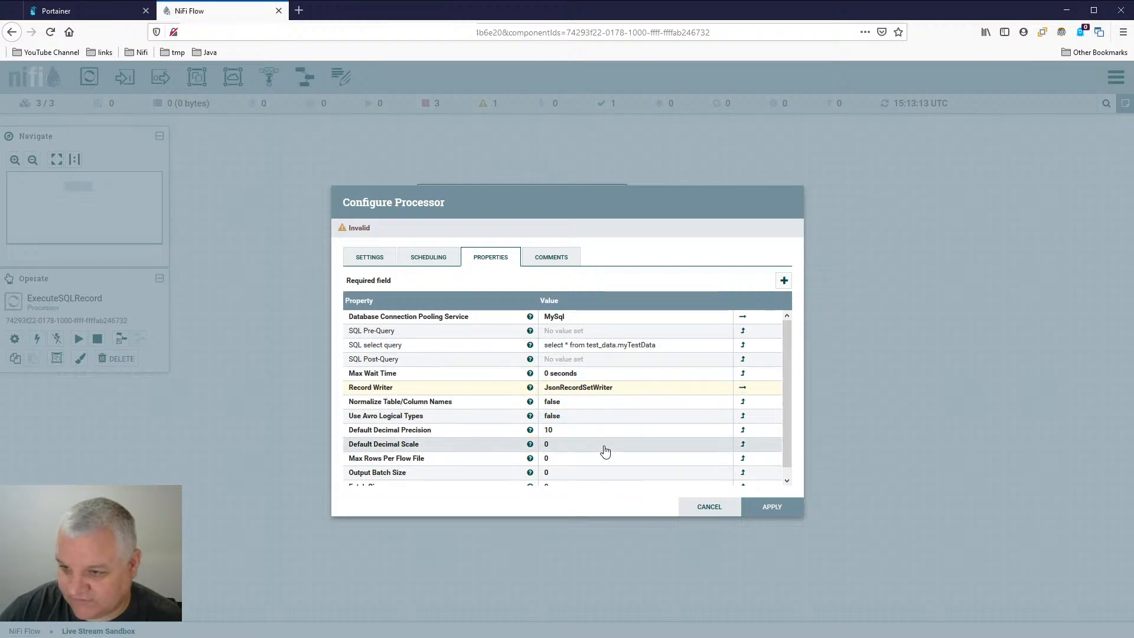
pyautogui.click(643, 394)
pyautogui.click(728, 389)
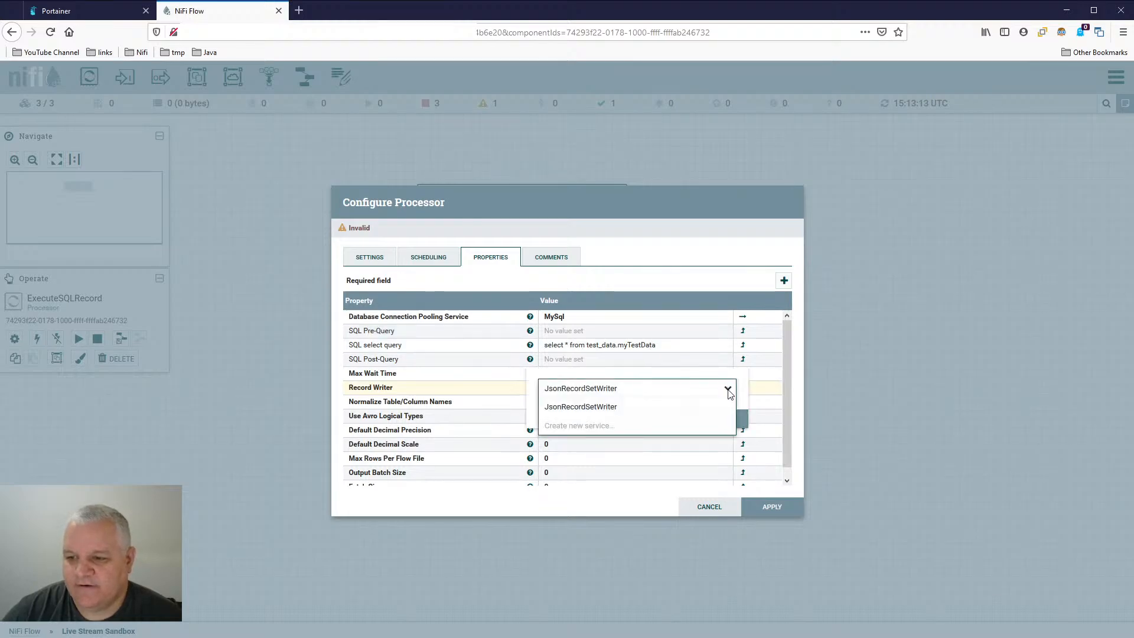
pyautogui.click(667, 409)
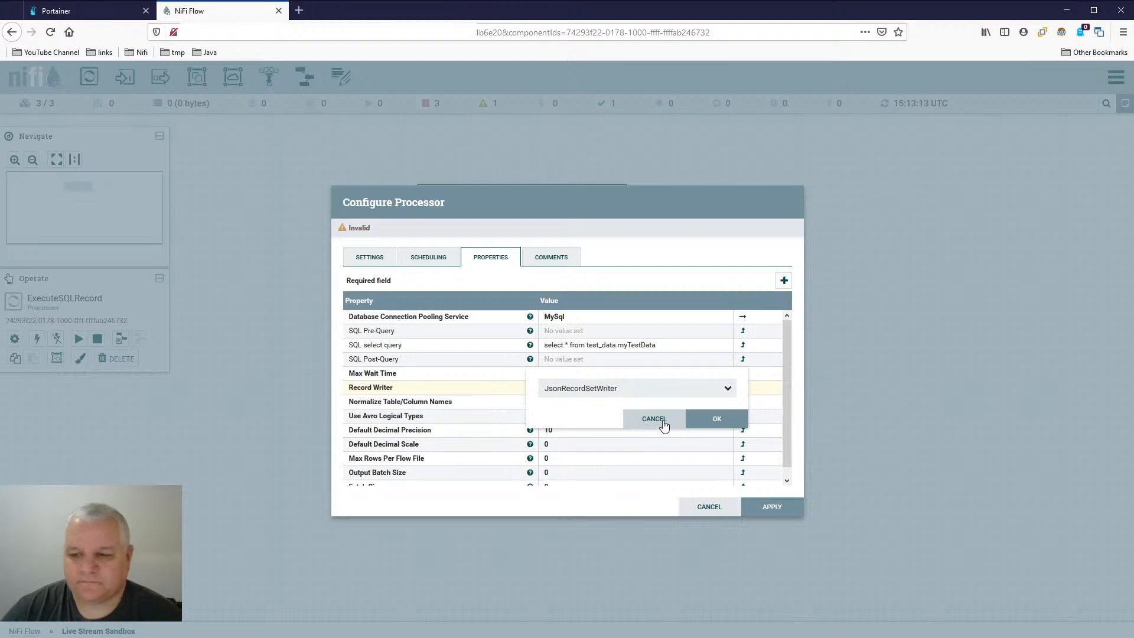
pyautogui.click(664, 424)
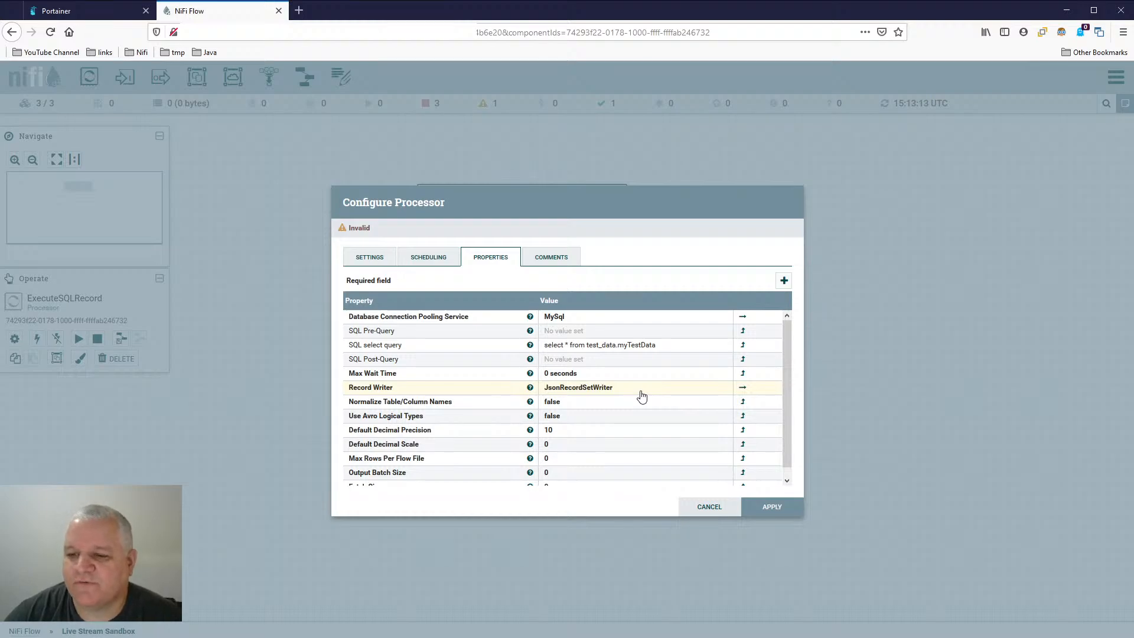
pyautogui.click(781, 507)
pyautogui.doubleClick(572, 205)
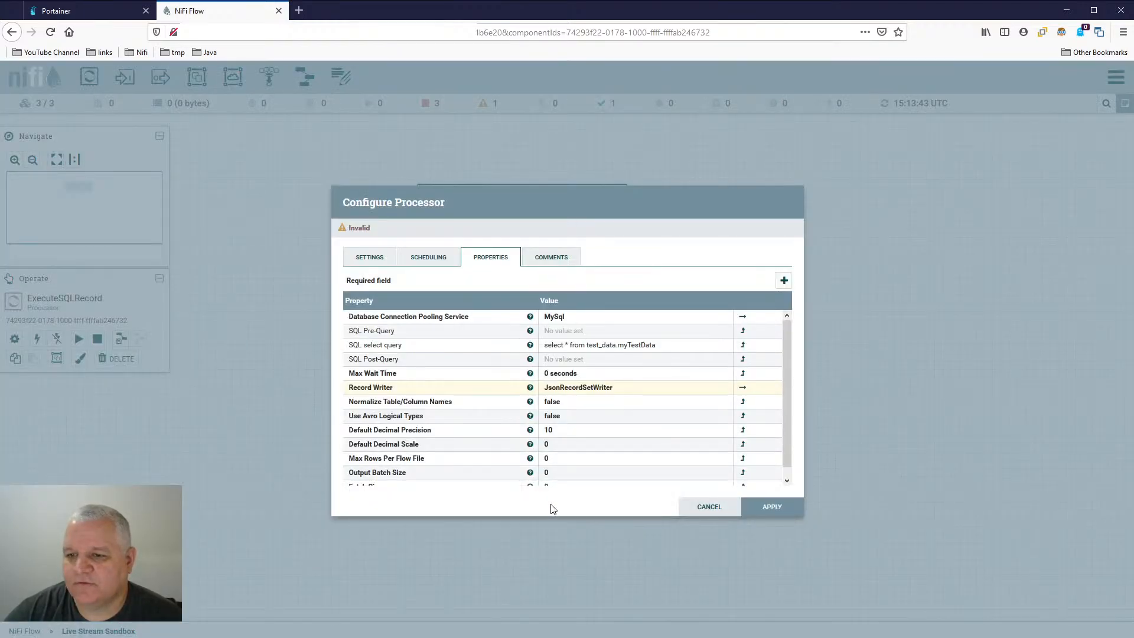
pyautogui.scroll(-1, 627, 414)
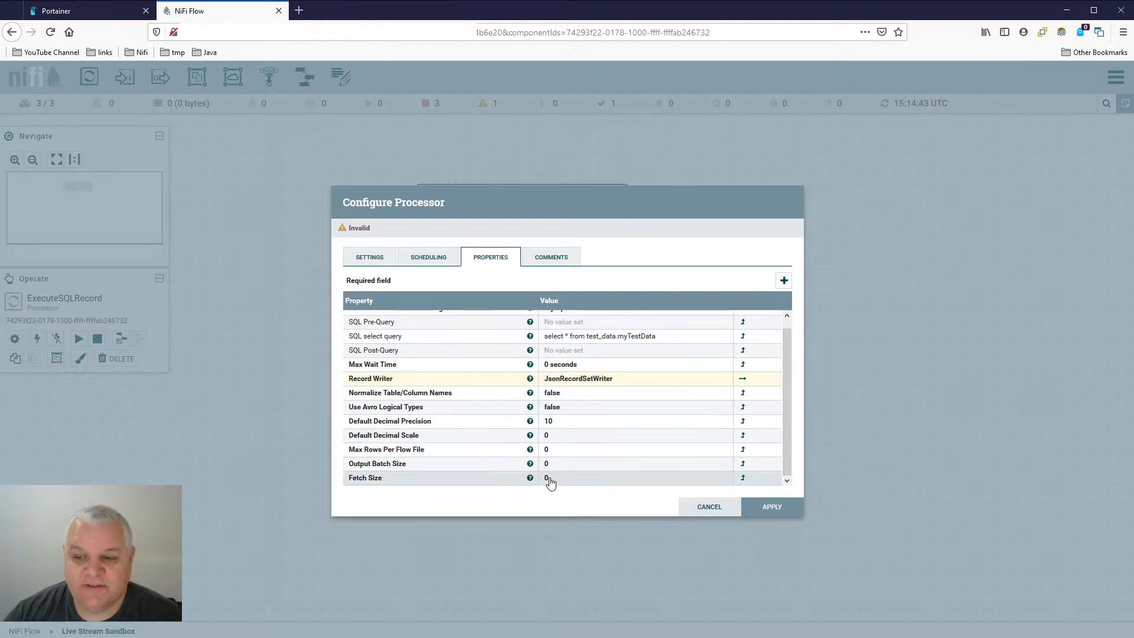
pyautogui.click(721, 511)
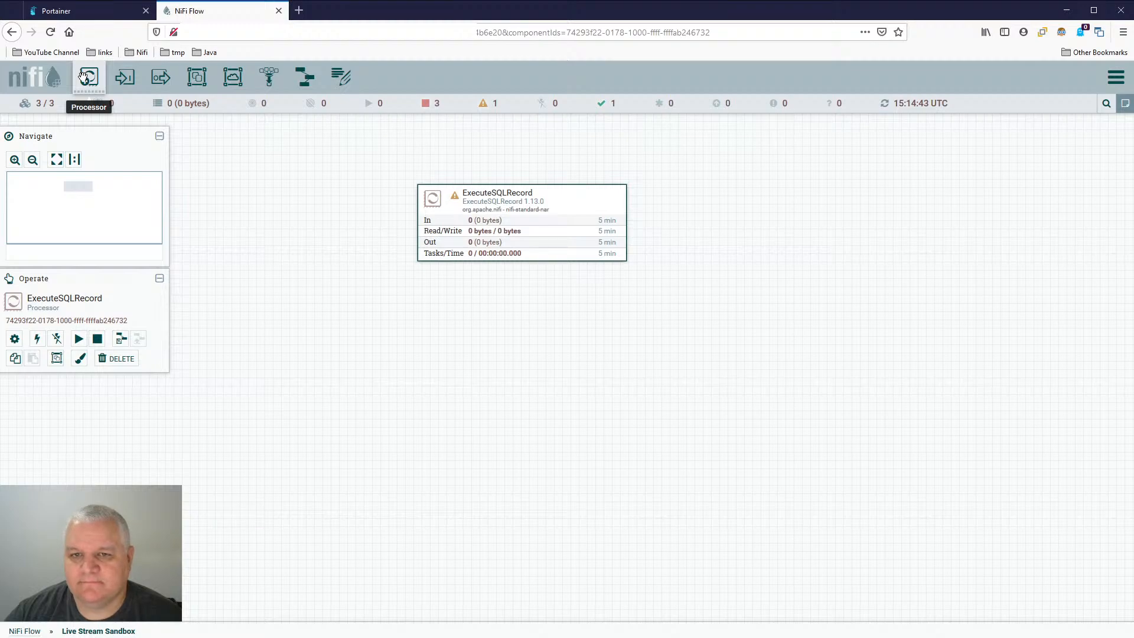
# - Add a PutDatabaseRecord processor to the canvas below ExecuteSQLRecord
pyautogui.moveTo(85, 78); pyautogui.dragTo(448, 351)
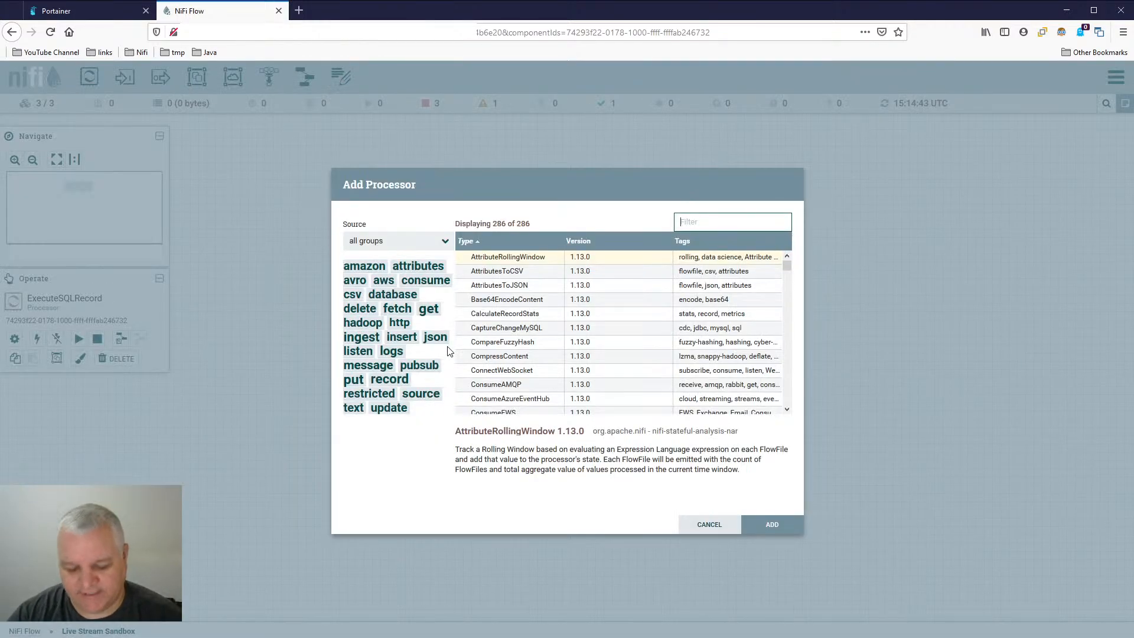
pyautogui.write('putdatb')
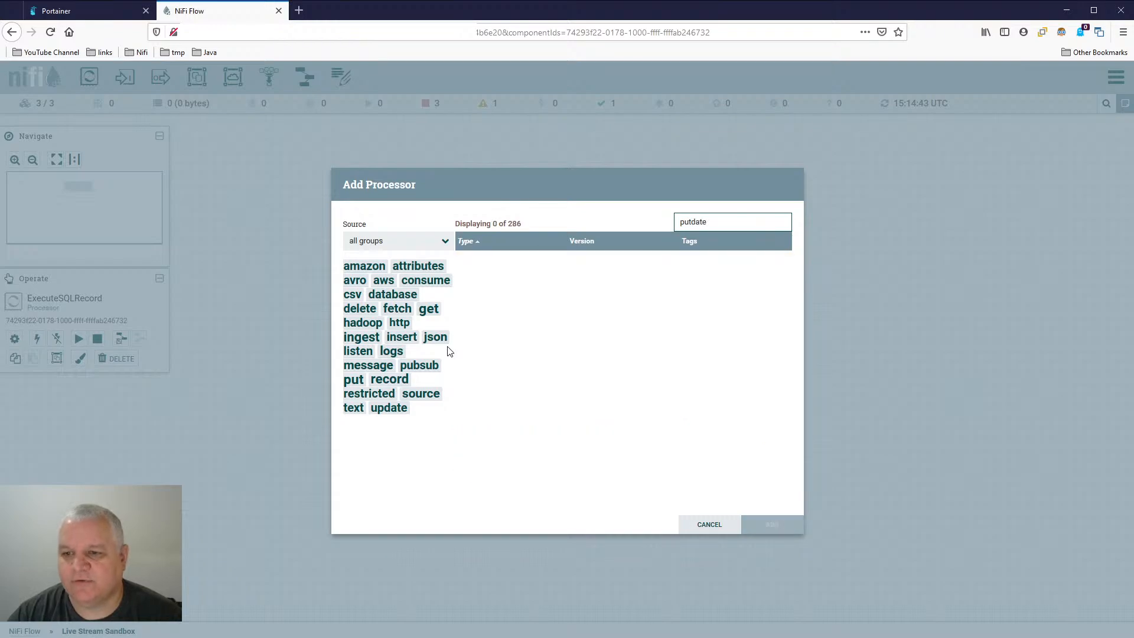
pyautogui.press('BackSpace')
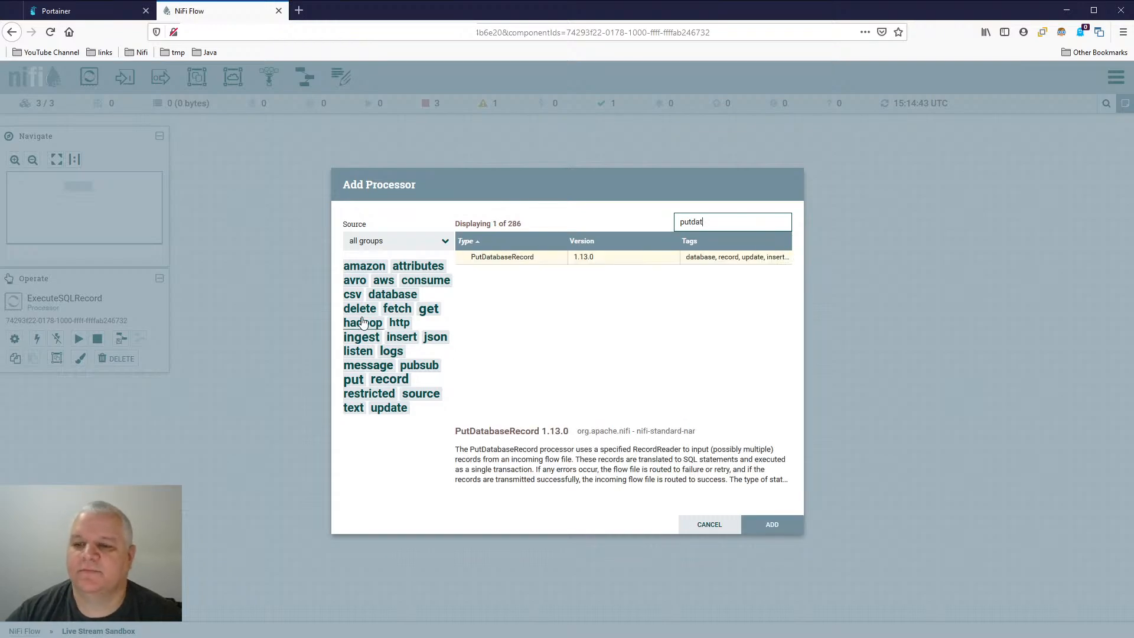
pyautogui.doubleClick(520, 259)
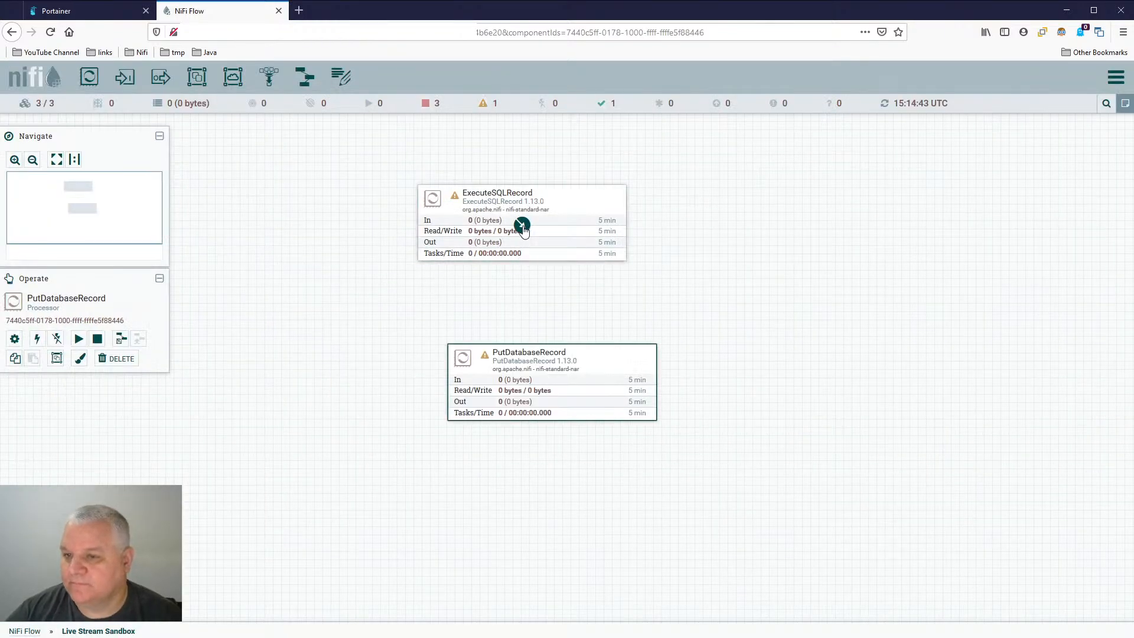
# - Connect ExecuteSQLRecord to PutDatabaseRecord for the success relationship and align PutDatabaseRecord directly beneath it
pyautogui.moveTo(522, 225); pyautogui.dragTo(557, 390)
pyautogui.click(381, 348)
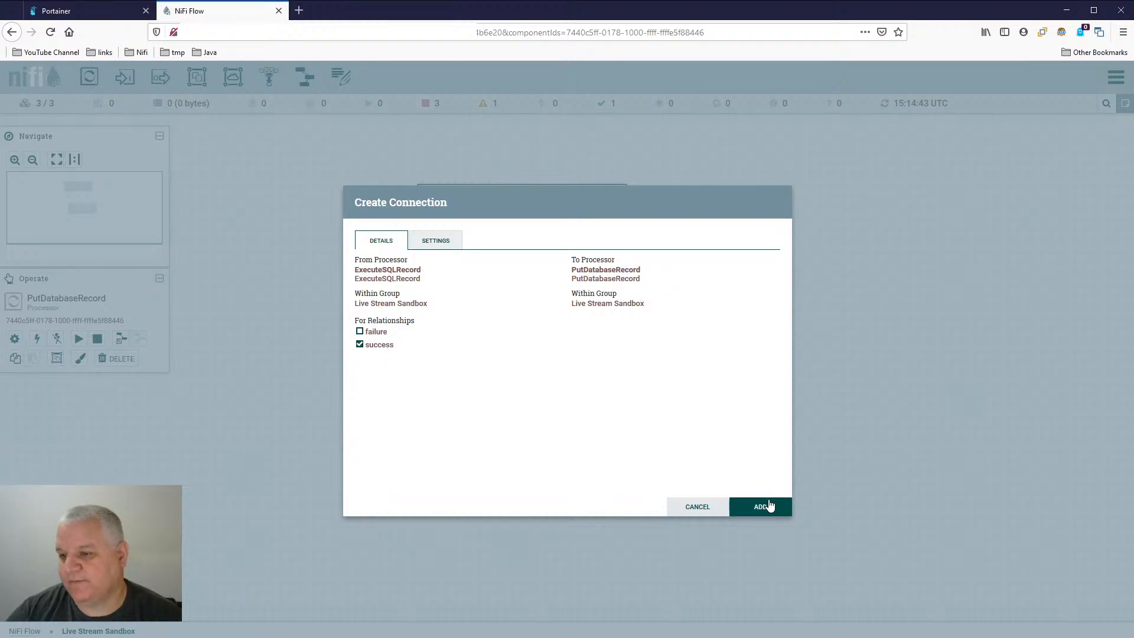
pyautogui.click(761, 507)
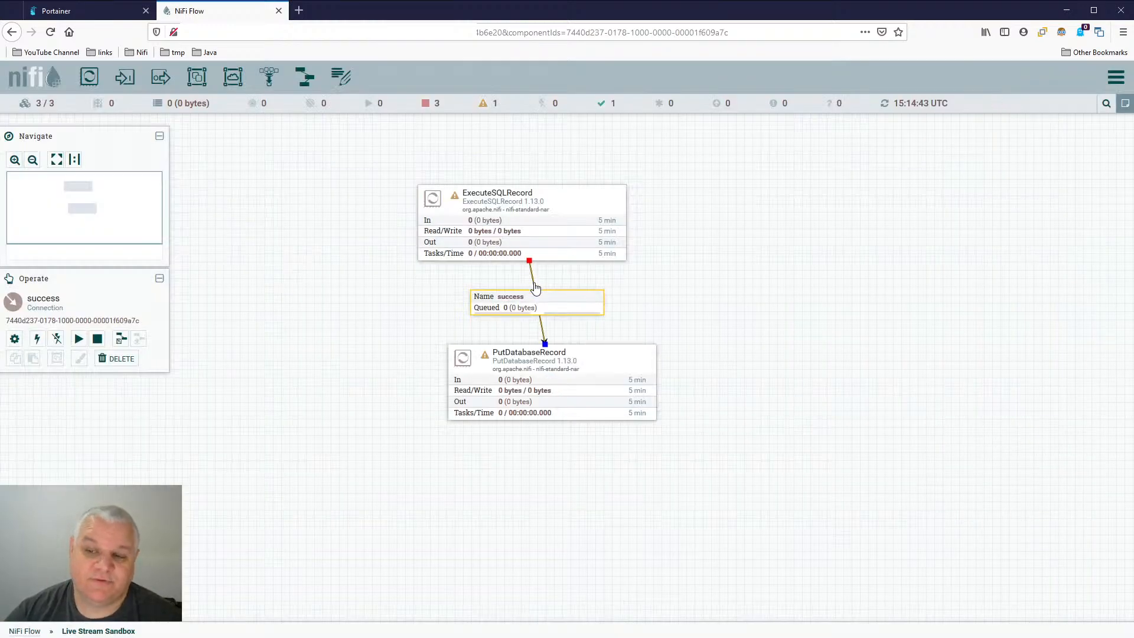
pyautogui.moveTo(583, 345); pyautogui.dragTo(573, 328)
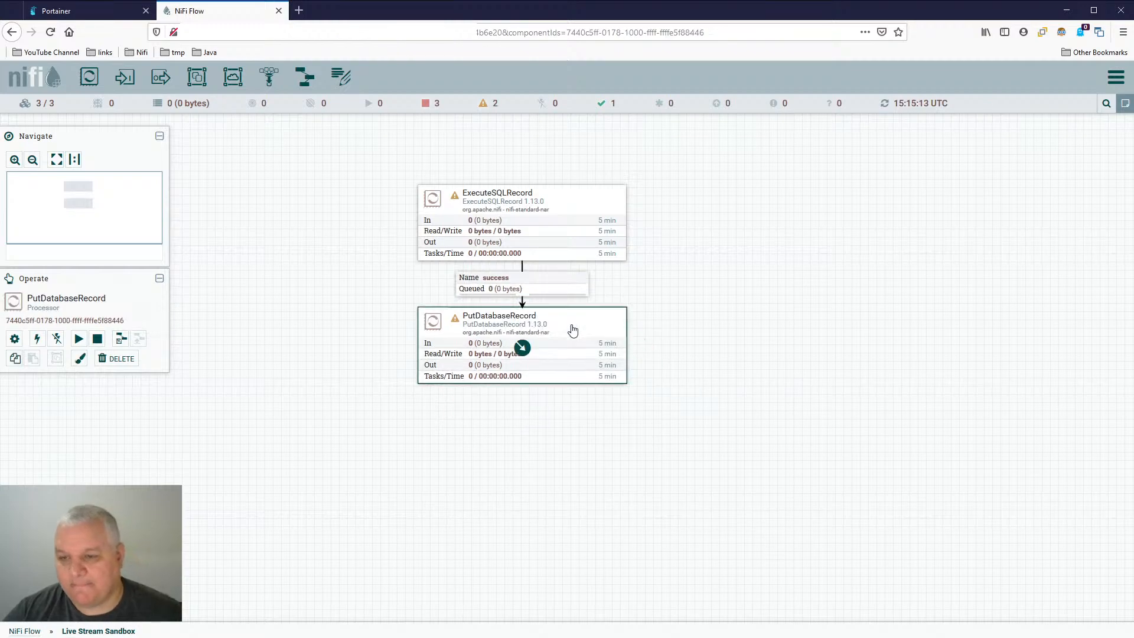
# - Examine the compatible Record Reader service types for PutDatabaseRecord without creating a service
pyautogui.doubleClick(573, 329)
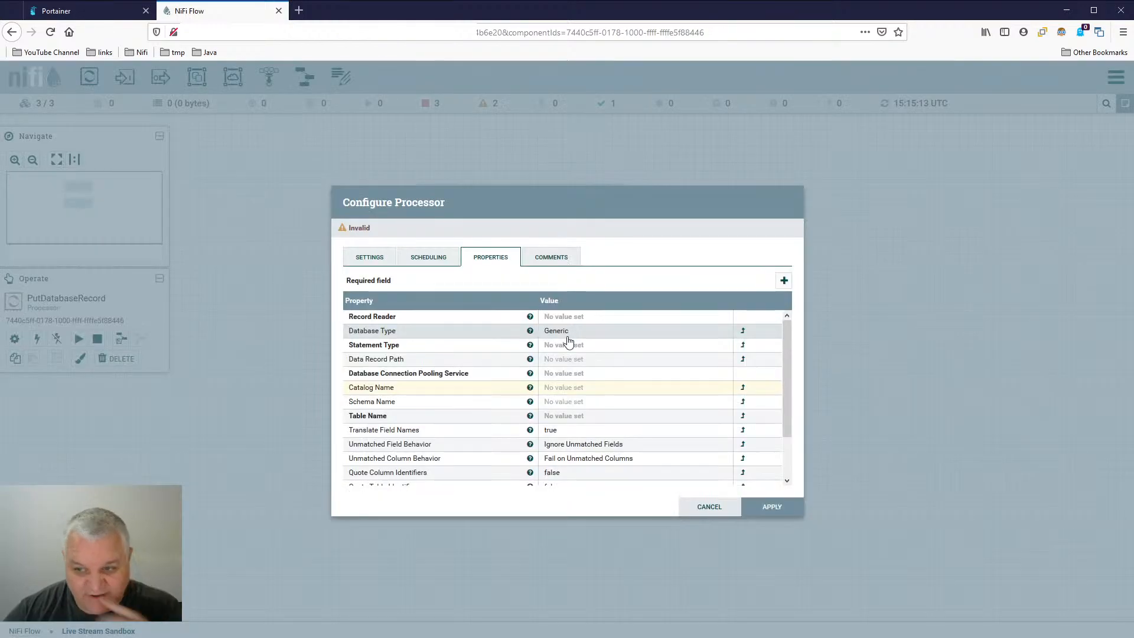
pyautogui.click(594, 318)
pyautogui.click(596, 317)
pyautogui.click(604, 356)
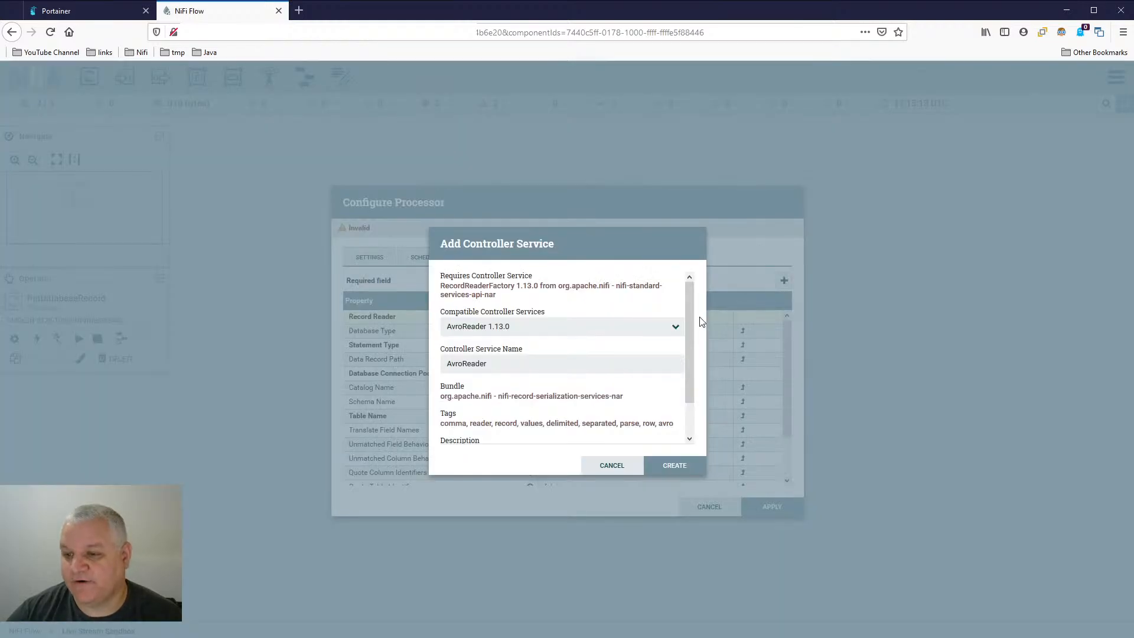
pyautogui.click(586, 329)
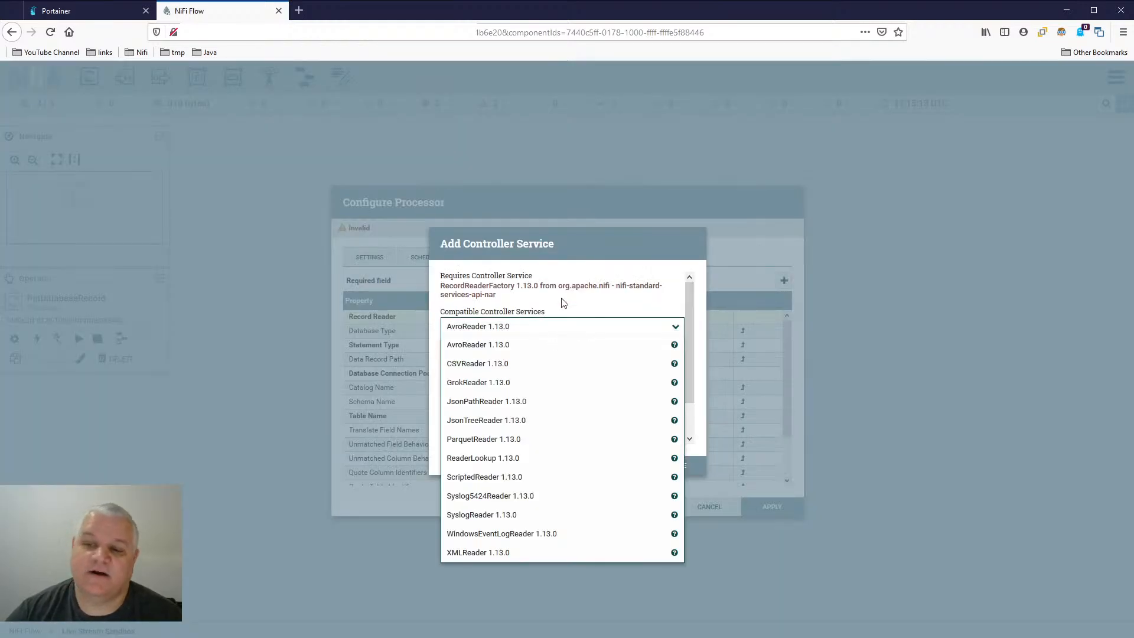
pyautogui.click(588, 284)
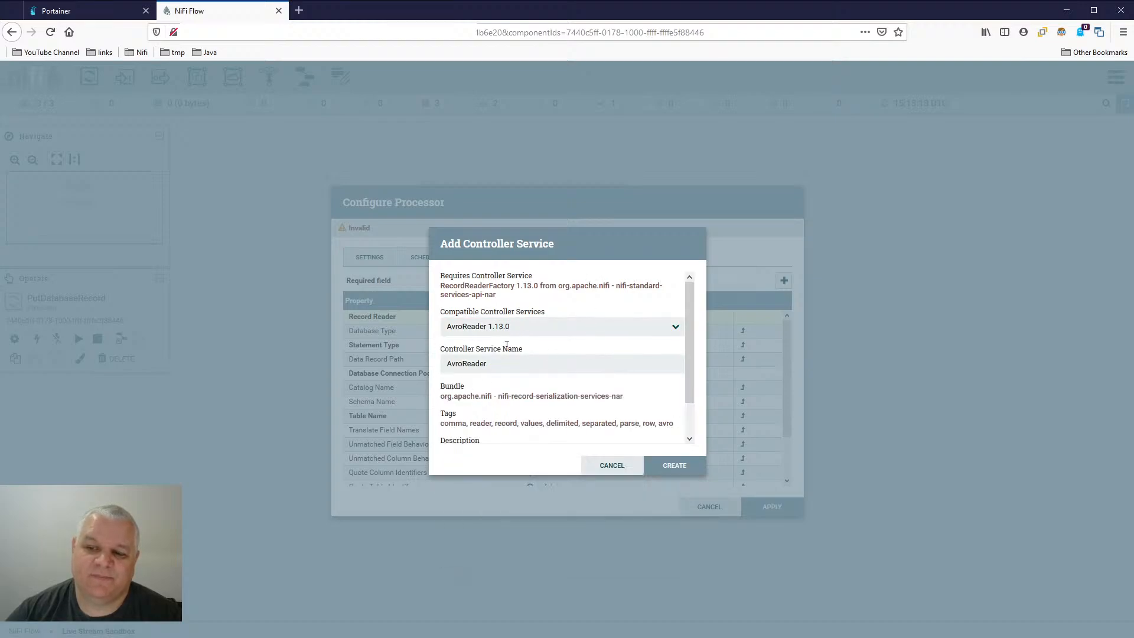
pyautogui.click(608, 466)
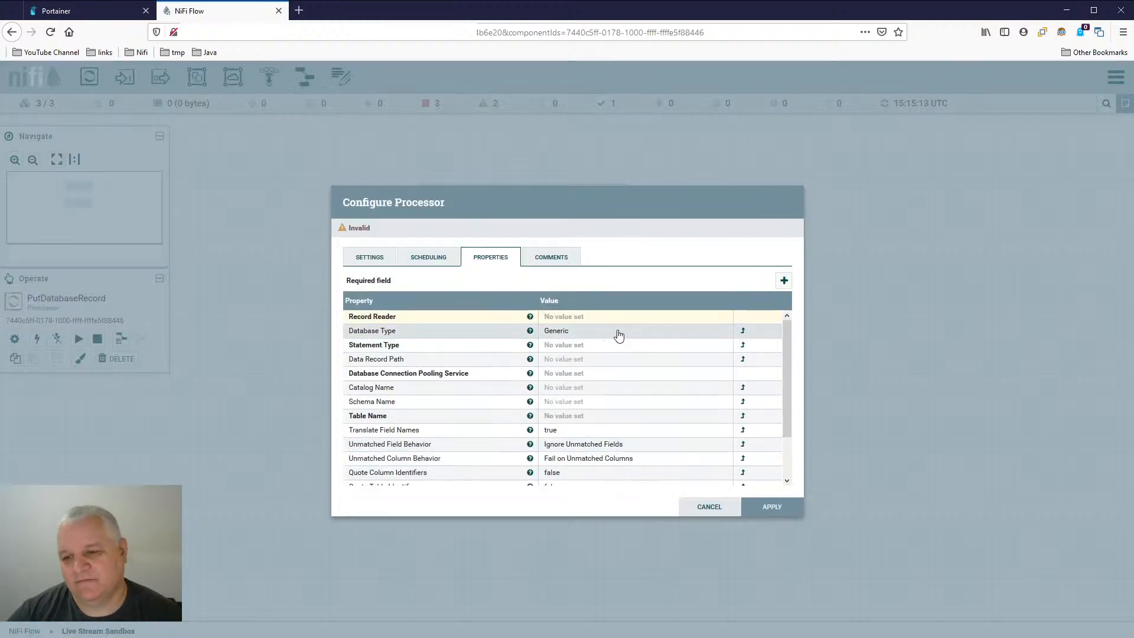
# - Review PutDatabaseRecord's reader service choices again and its remaining properties down to Table Schema Cache Size without saving changes
pyautogui.click(598, 319)
pyautogui.click(597, 322)
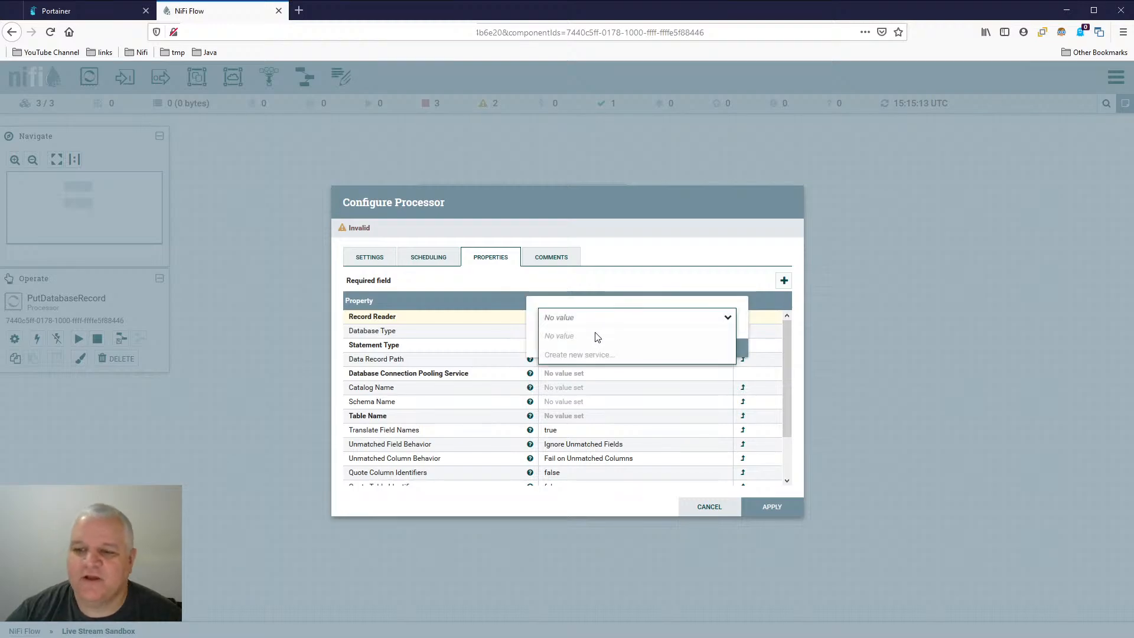
pyautogui.click(576, 356)
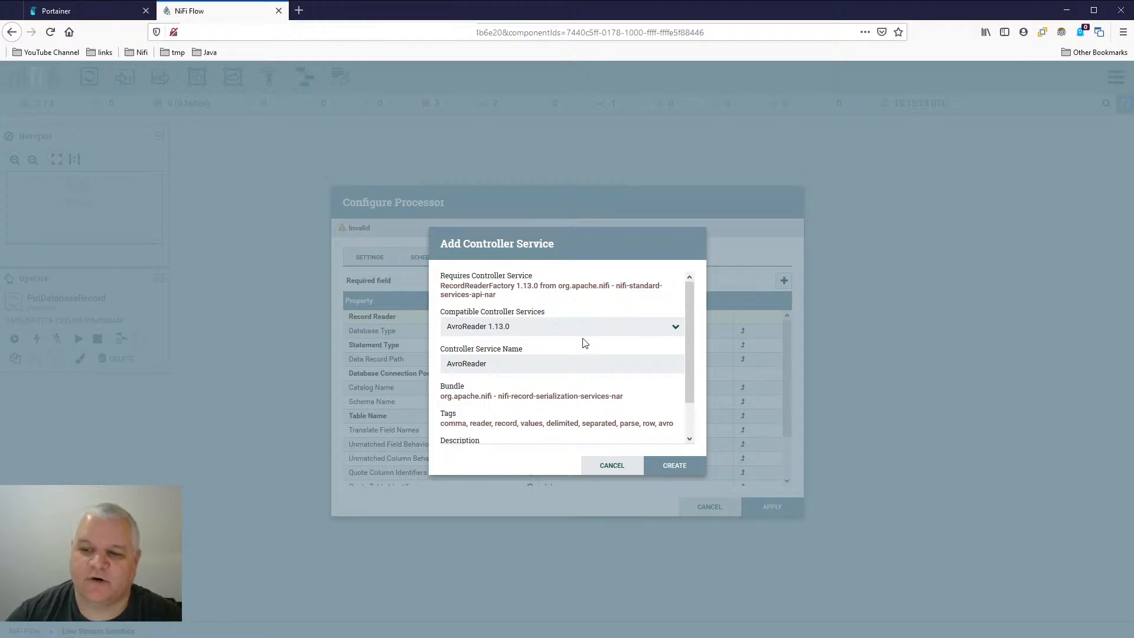
pyautogui.click(606, 336)
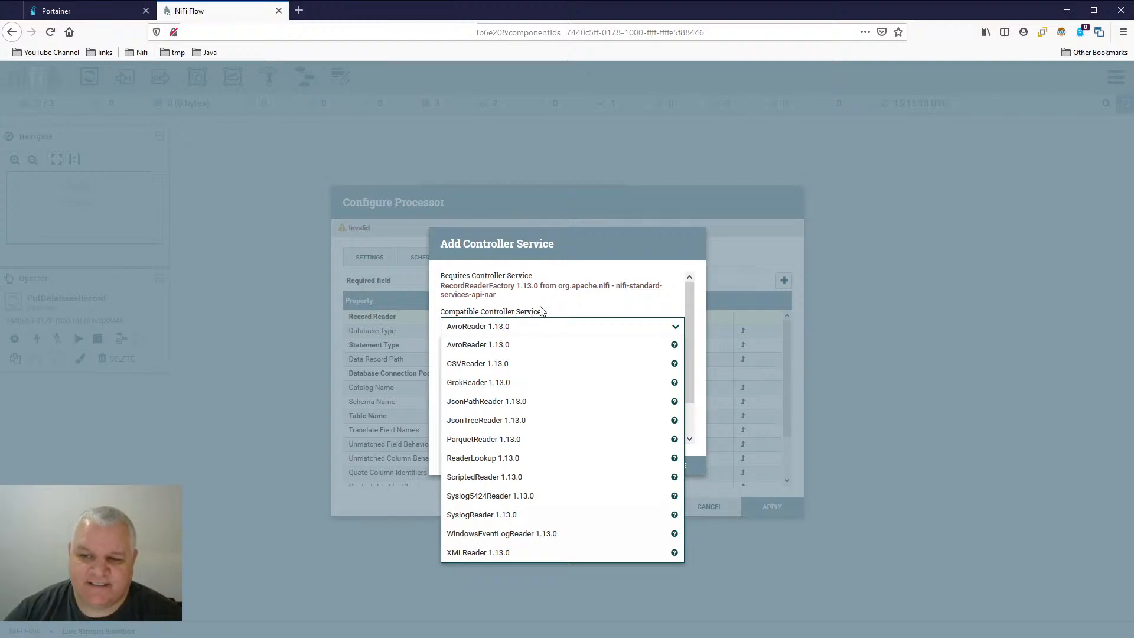
pyautogui.click(648, 306)
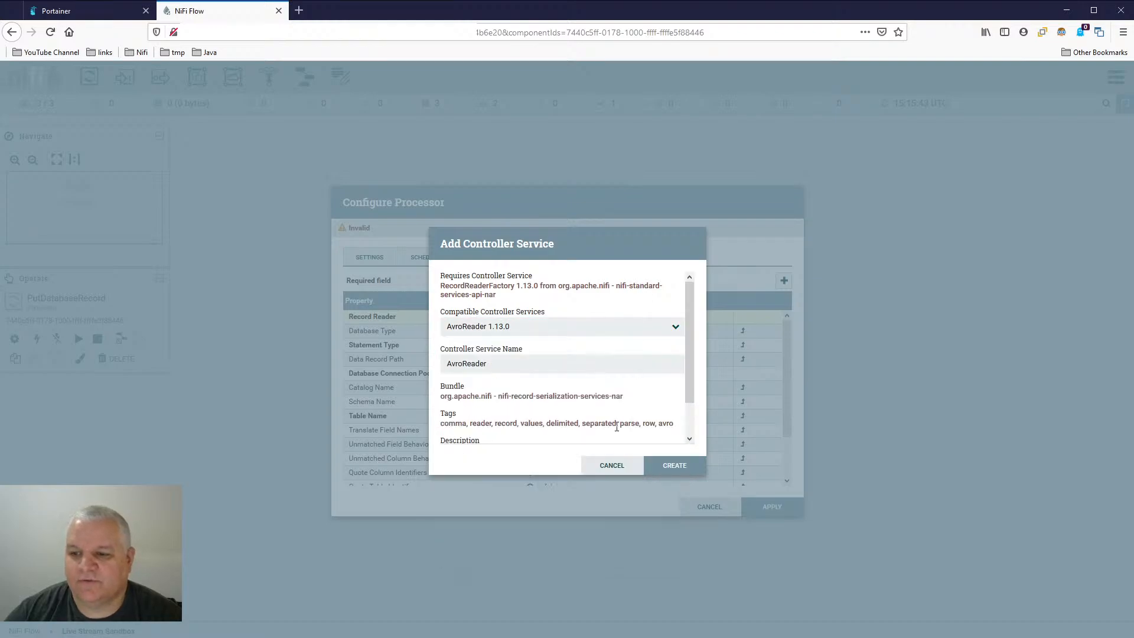
pyautogui.click(612, 465)
pyautogui.scroll(-2, 644, 402)
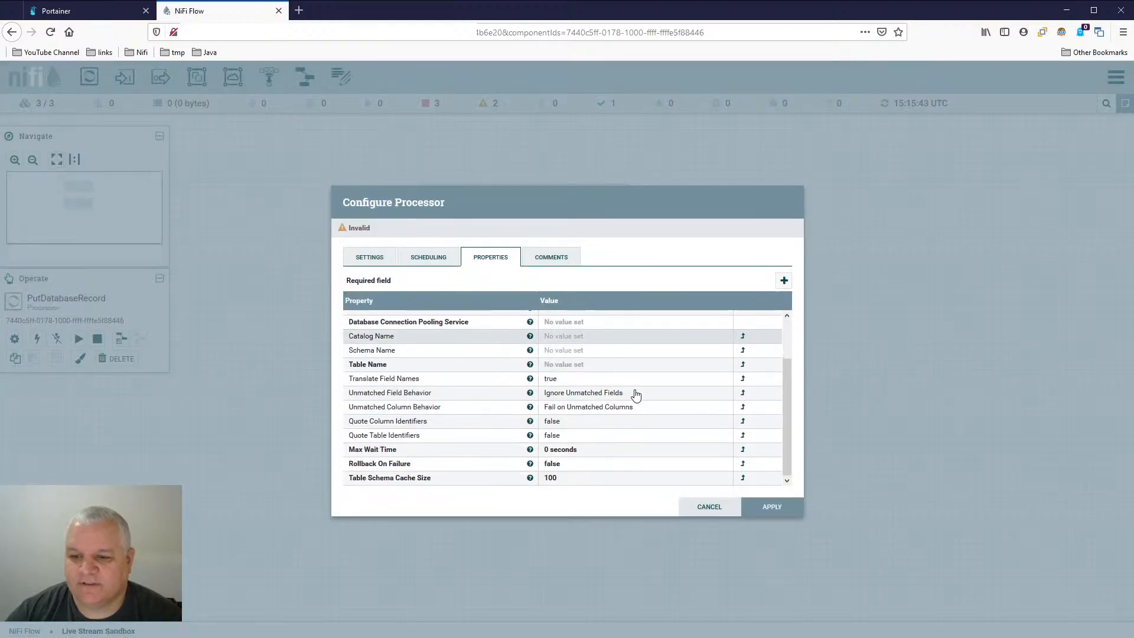
pyautogui.click(729, 510)
# - Check ExecuteSQLRecord's Record Writer and Use Avro Logical Types properties, then close the configuration without saving
pyautogui.doubleClick(607, 213)
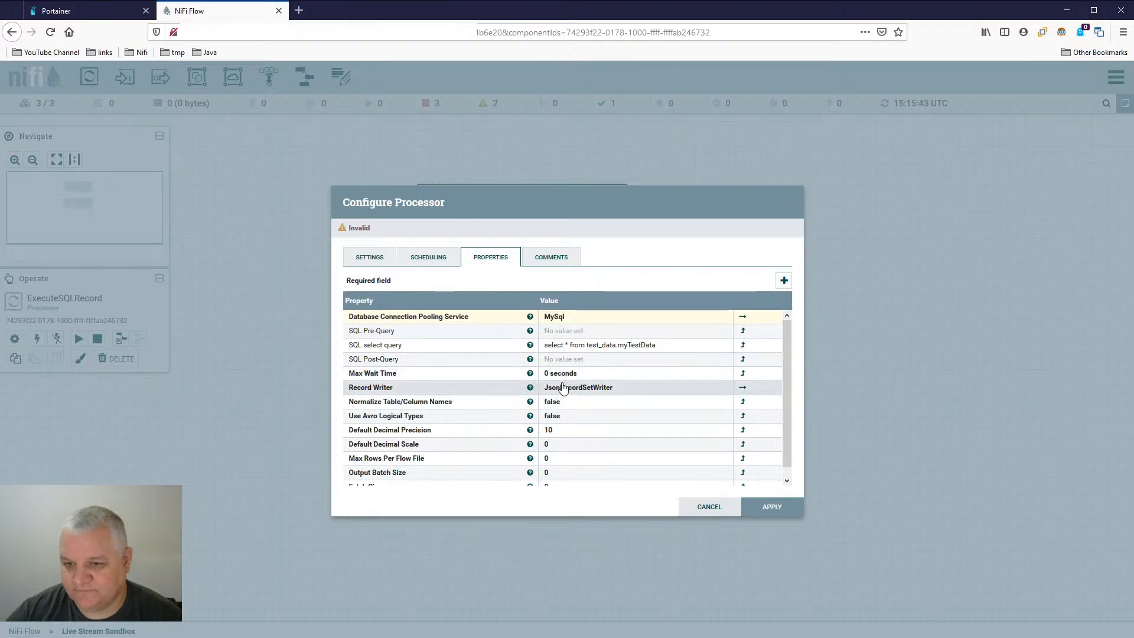
pyautogui.scroll(-1, 571, 403)
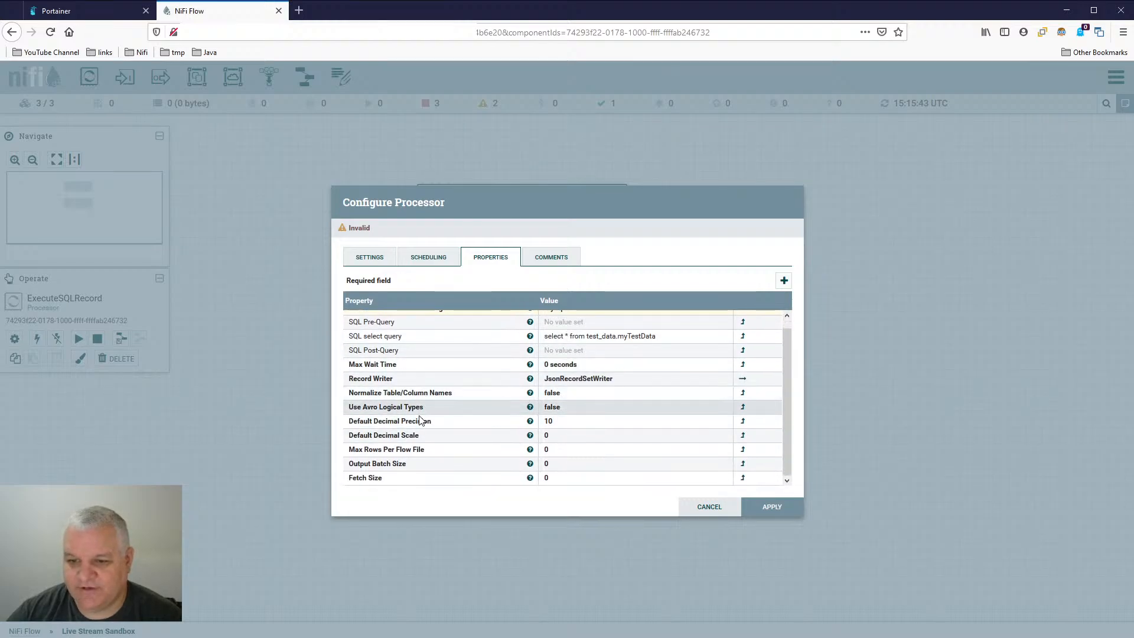
pyautogui.click(573, 410)
pyautogui.click(652, 440)
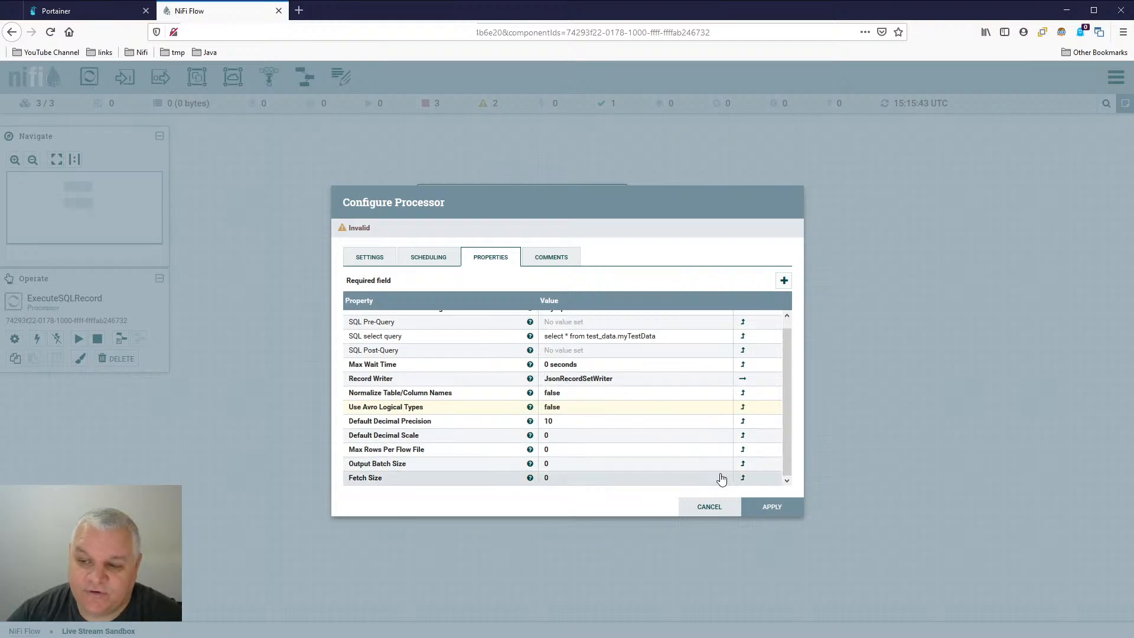
pyautogui.click(715, 508)
# - Create a JsonTreeReader 1.13.0 controller service as the Record Reader of PutDatabaseRecord
pyautogui.doubleClick(561, 332)
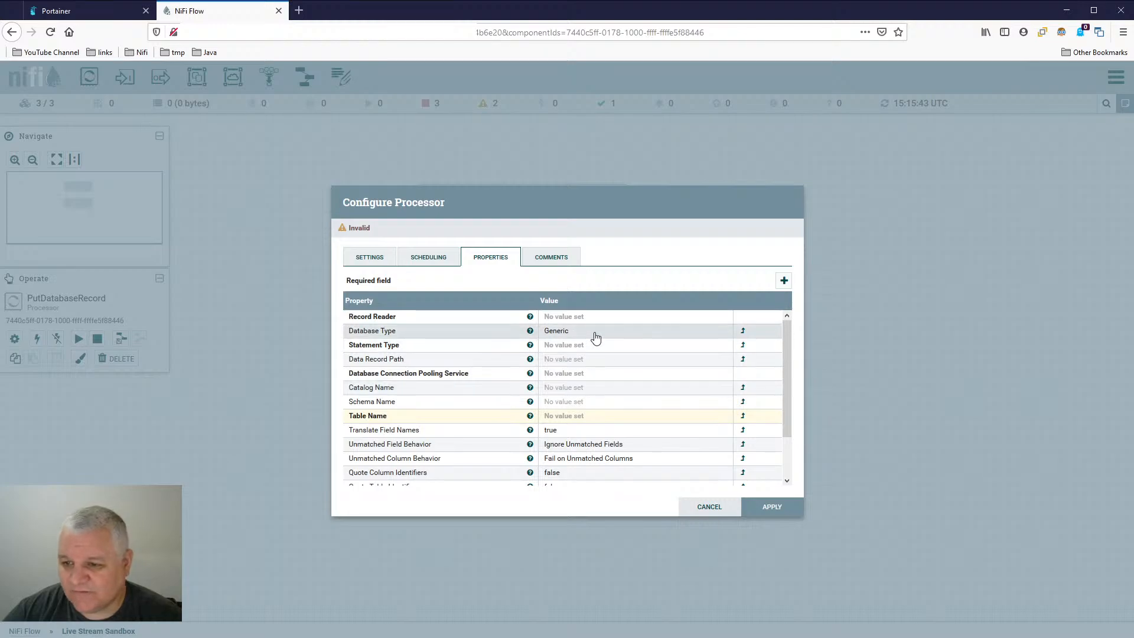
pyautogui.click(564, 317)
pyautogui.click(608, 320)
pyautogui.click(604, 357)
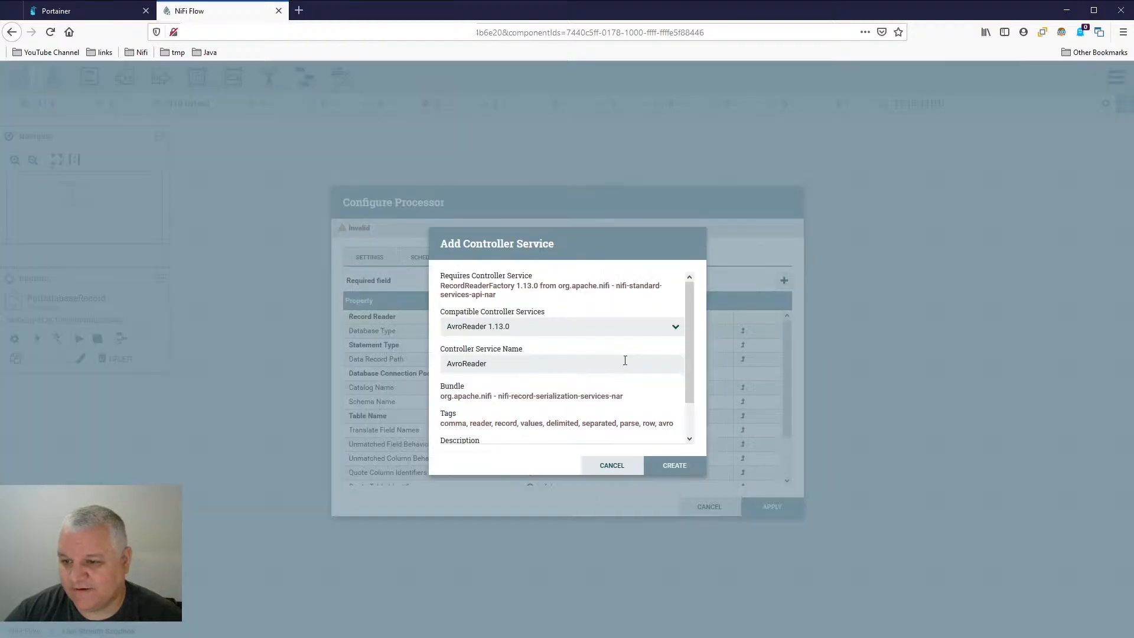
pyautogui.click(599, 331)
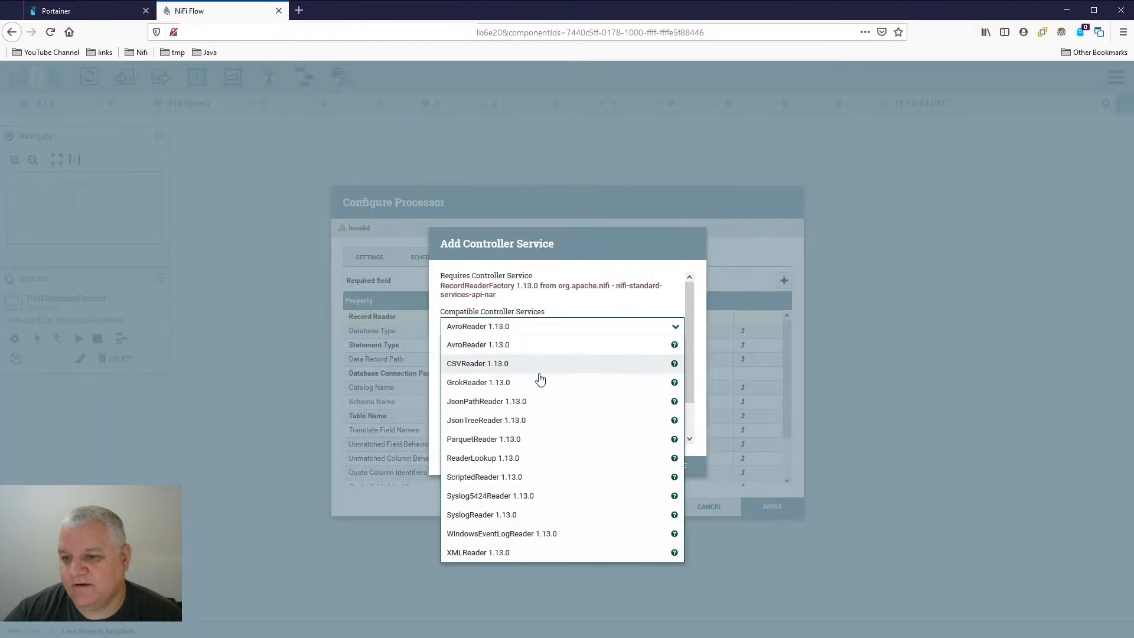
pyautogui.click(552, 420)
pyautogui.click(657, 467)
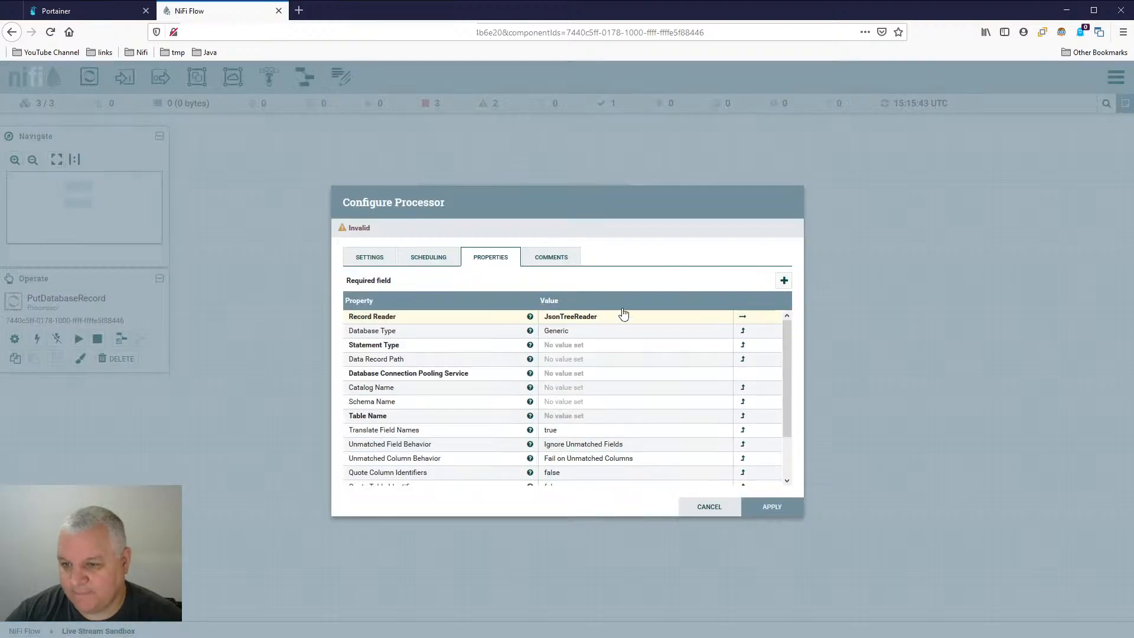
# - Save the processor changes while going to the JsonTreeReader service, and apply that service's default configuration
pyautogui.click(744, 317)
pyautogui.click(617, 416)
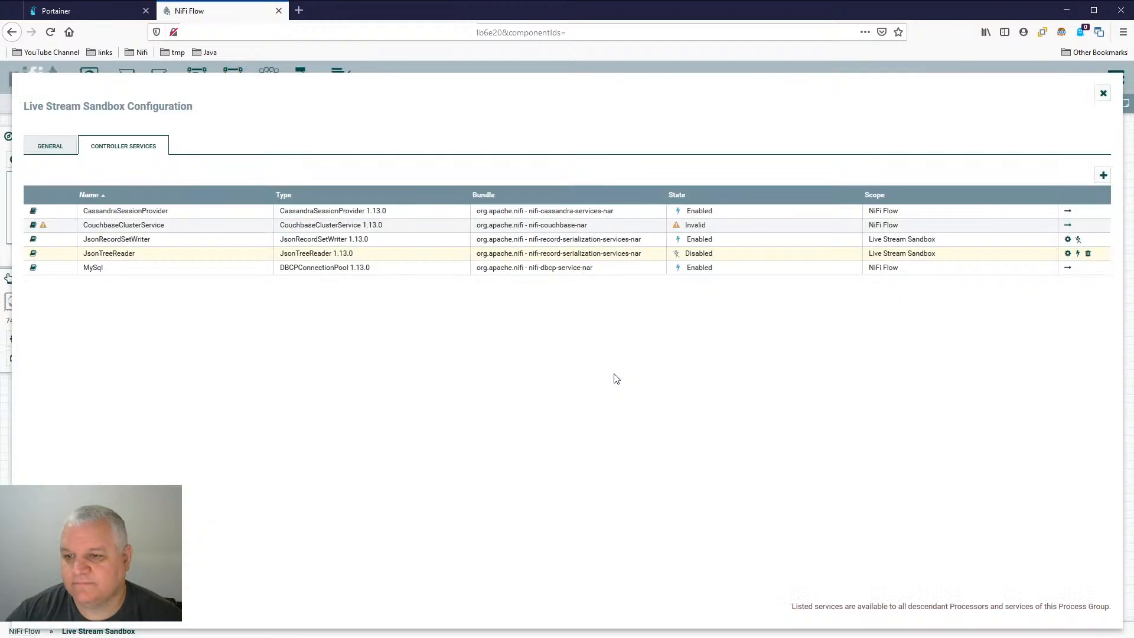
pyautogui.click(1068, 254)
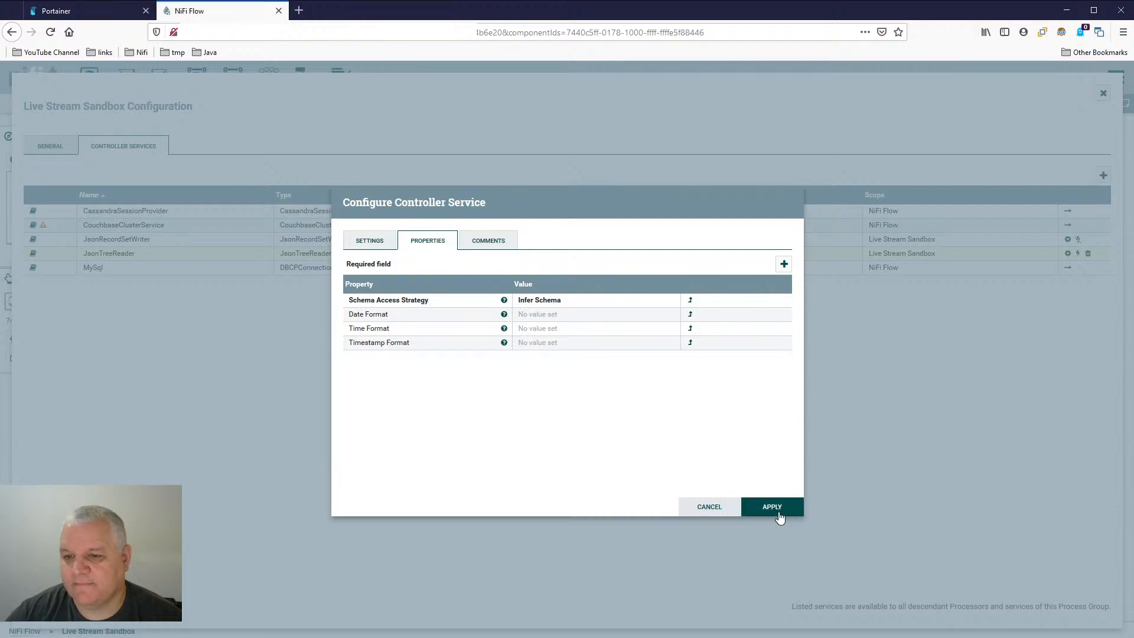
pyautogui.click(768, 507)
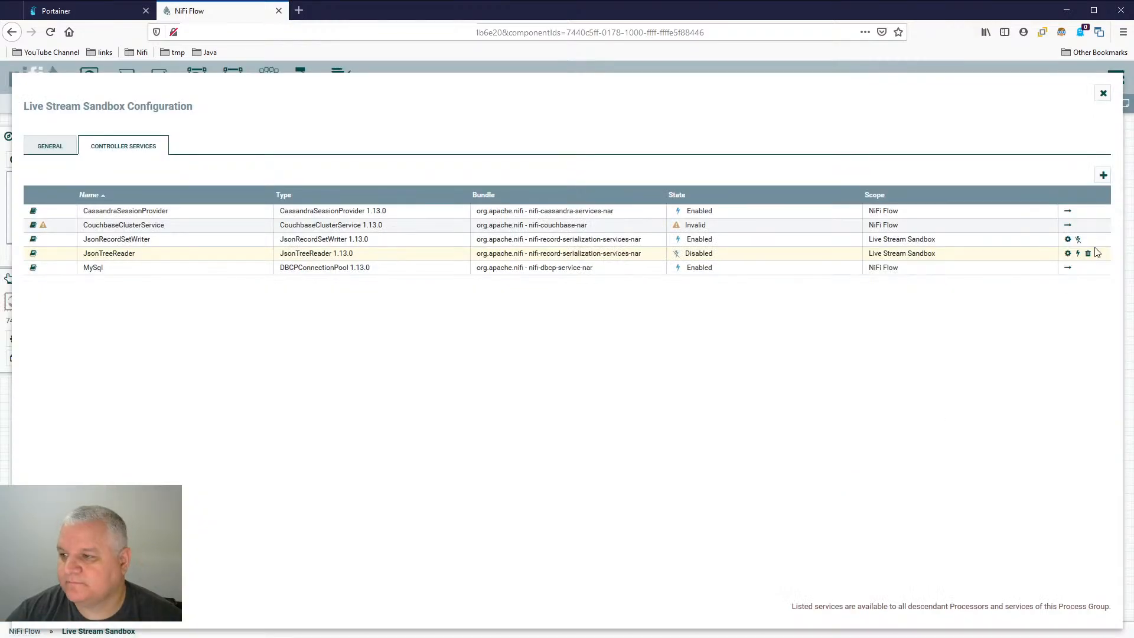
# - Enable the JsonTreeReader controller service and return to the canvas
pyautogui.click(1079, 253)
pyautogui.click(746, 506)
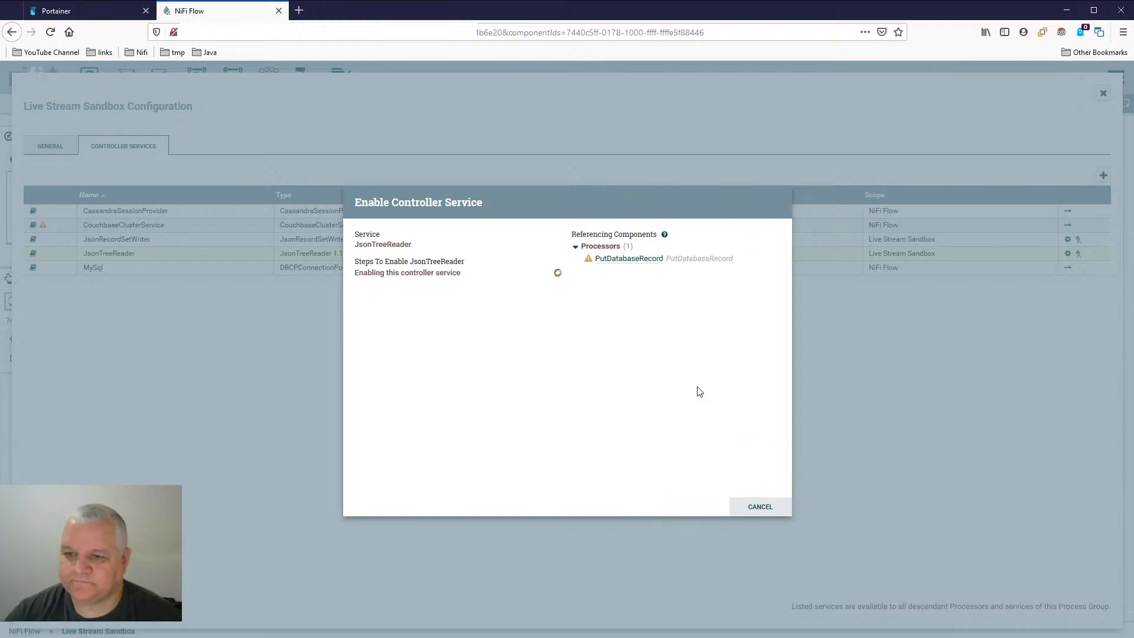
pyautogui.click(761, 508)
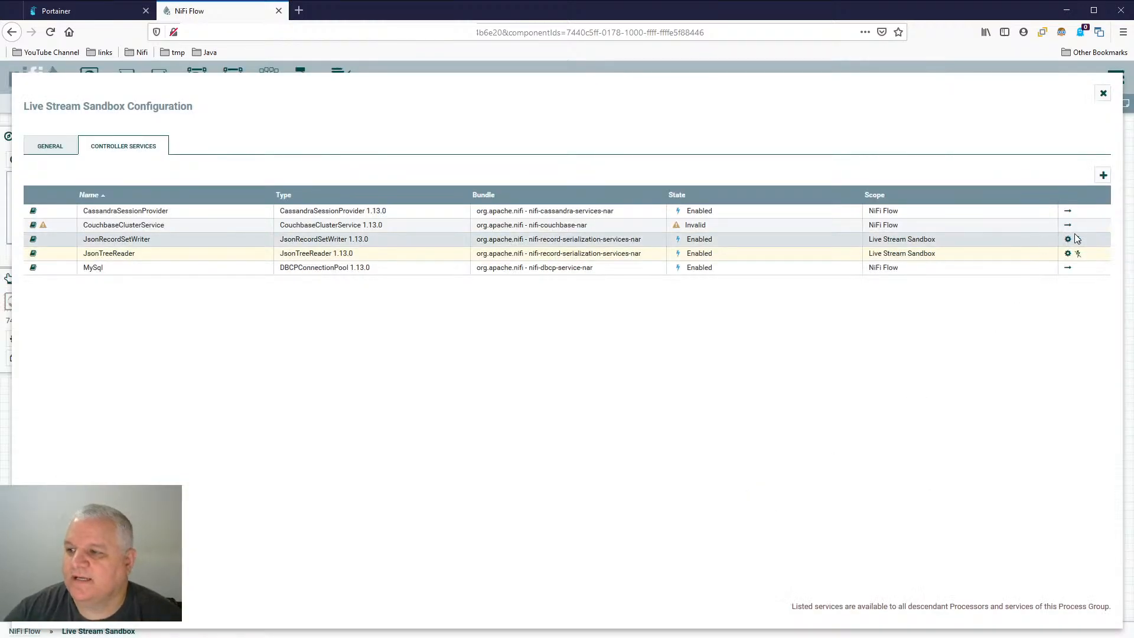
pyautogui.click(1104, 96)
# - Set PutDatabaseRecord's Statement Type to INSERT and apply the processor configuration
pyautogui.doubleClick(520, 349)
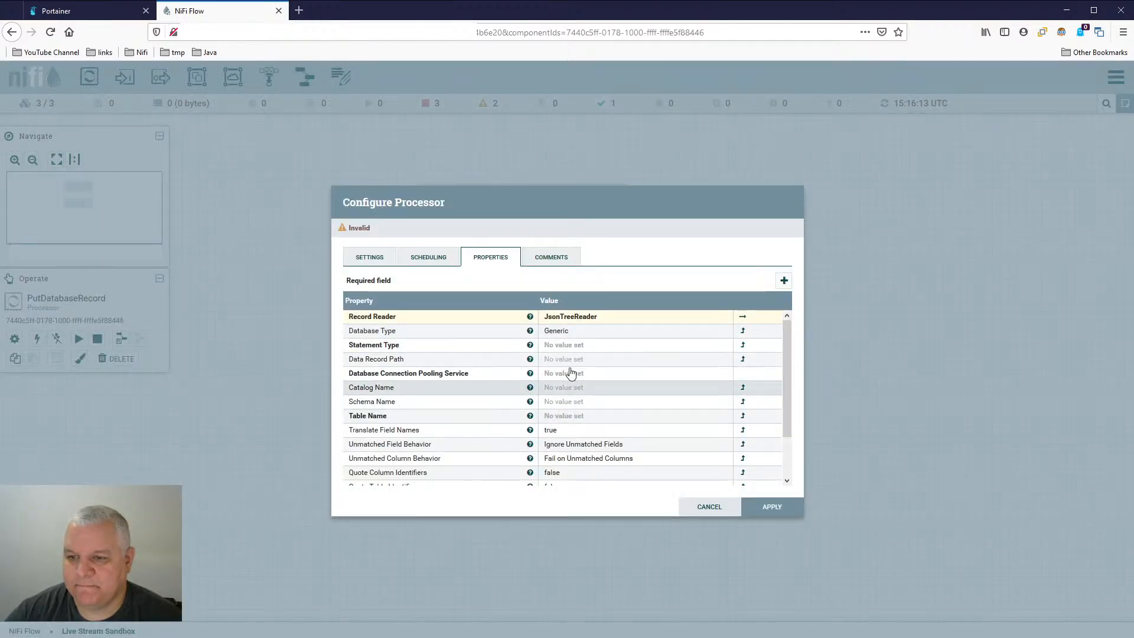
pyautogui.click(603, 348)
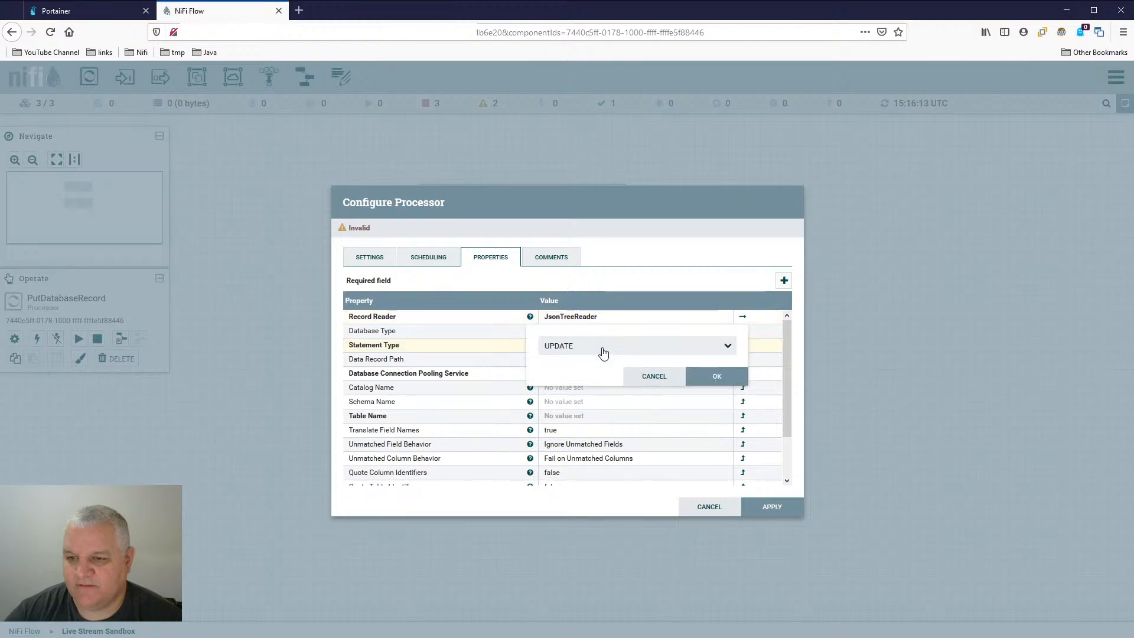
pyautogui.click(602, 348)
pyautogui.click(597, 384)
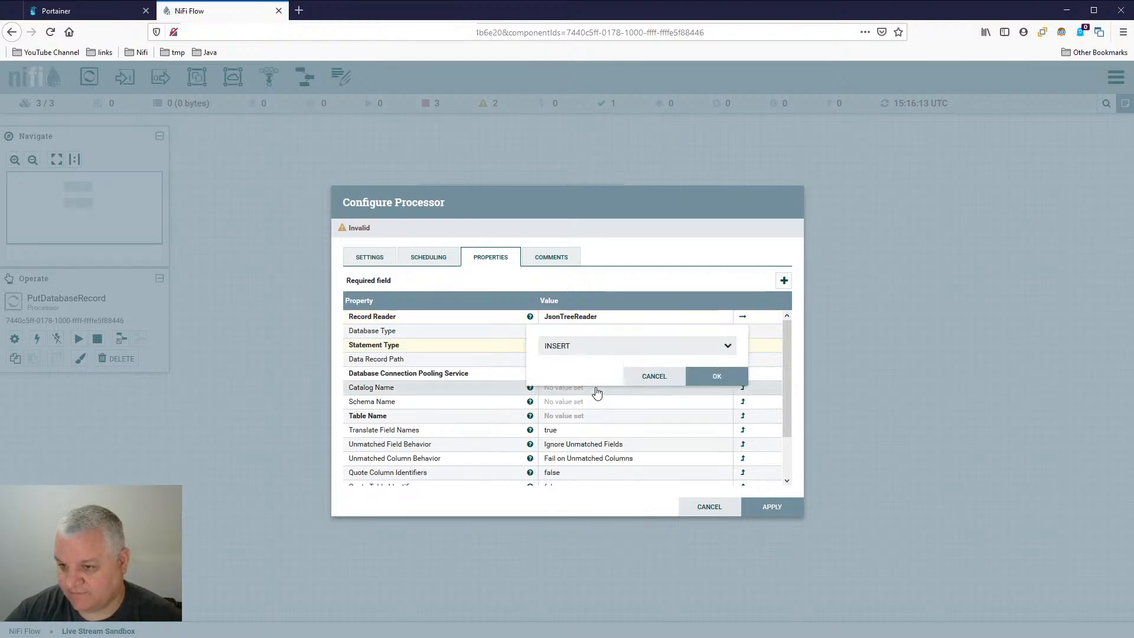
pyautogui.click(717, 394)
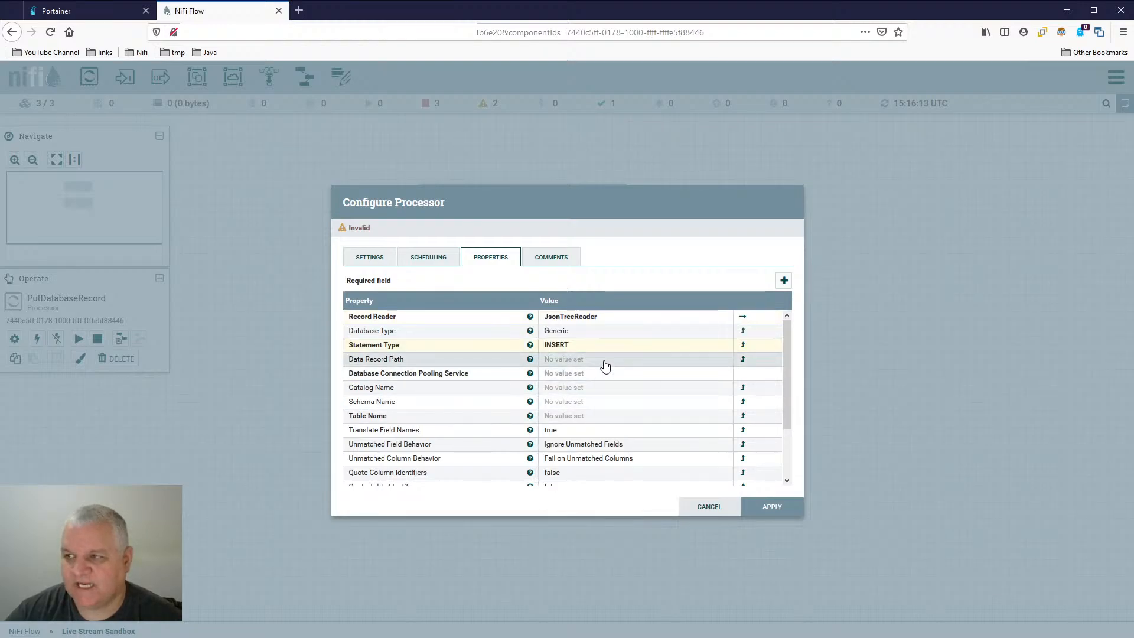
pyautogui.click(768, 506)
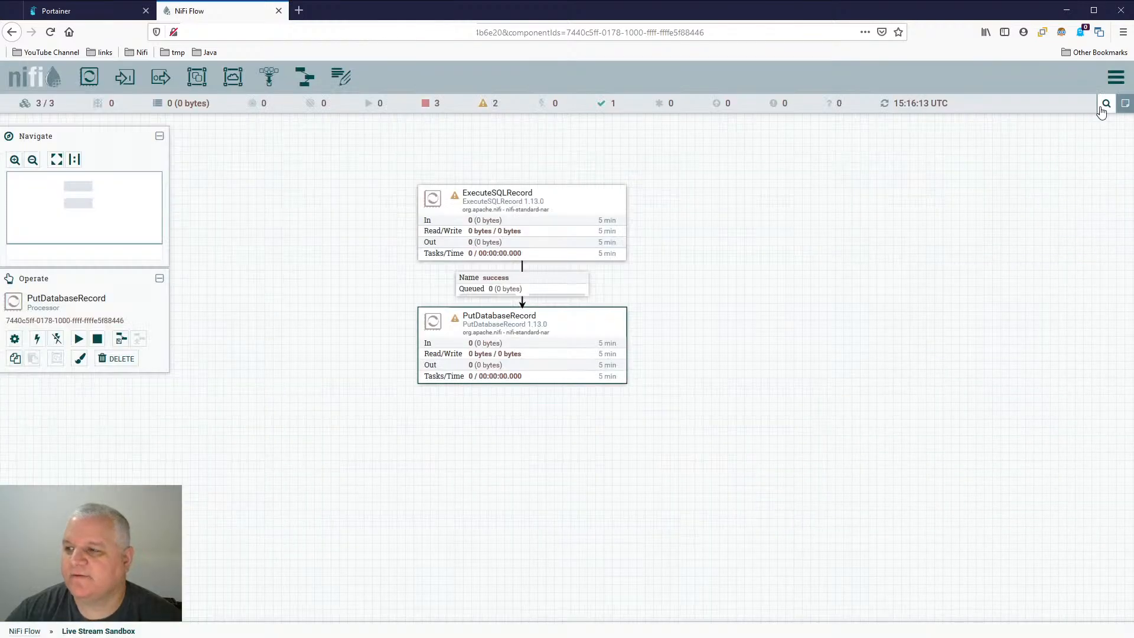
# - Check the installed NiFi version in the About information and close it
pyautogui.click(1116, 77)
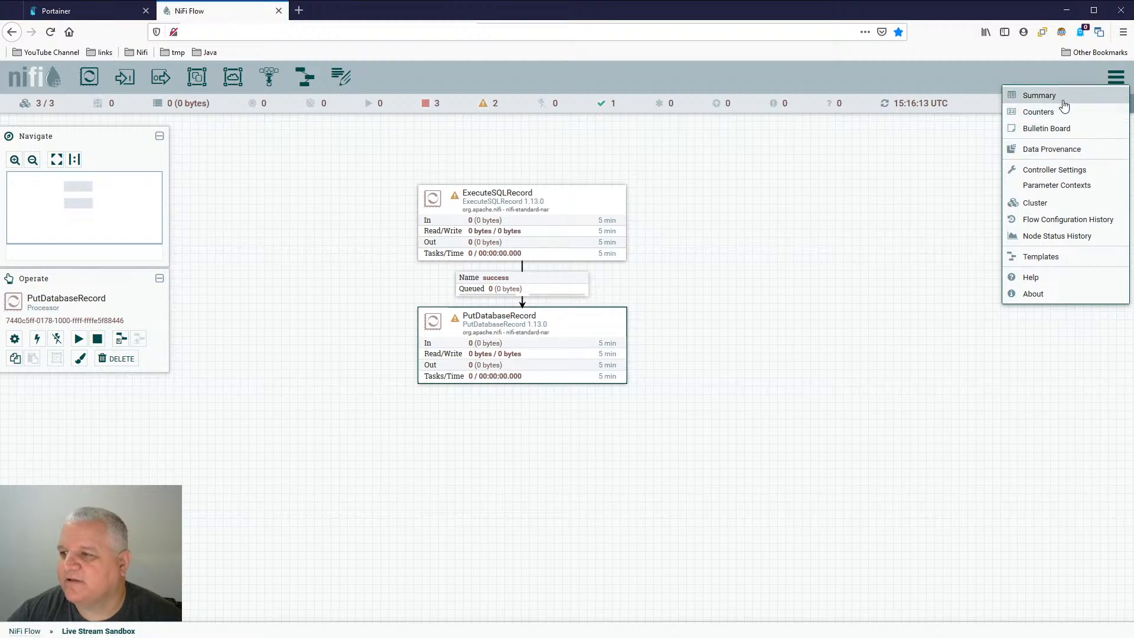
pyautogui.click(1063, 294)
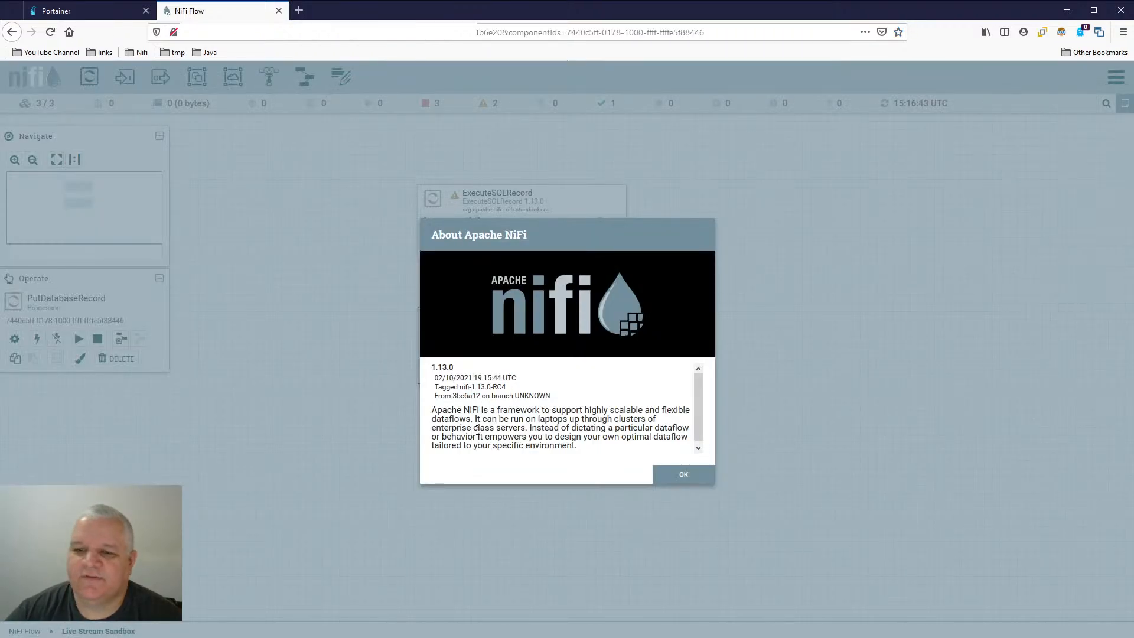
pyautogui.click(683, 472)
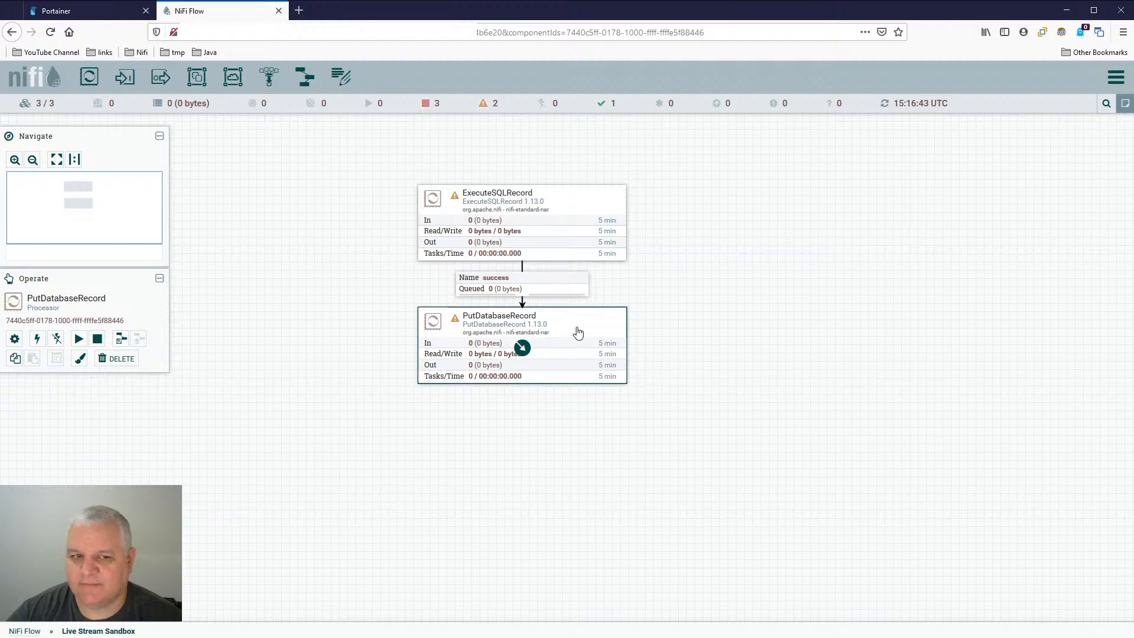
pyautogui.click(1006, 187)
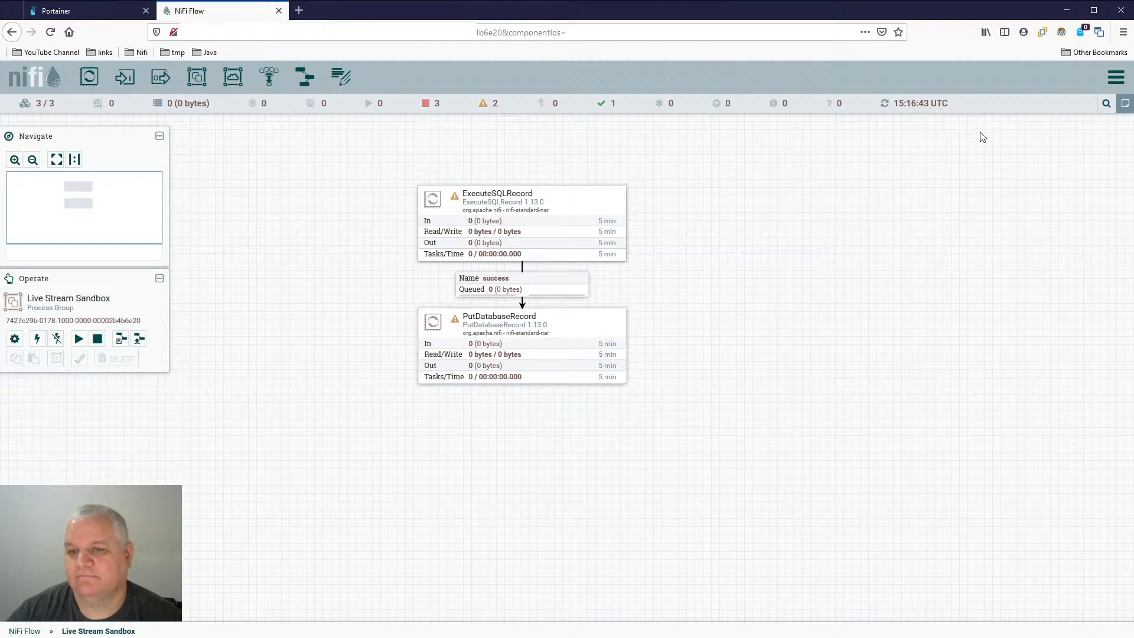
# - Examine the cluster's node status history and the range of metrics it can chart, then close it
pyautogui.click(1116, 77)
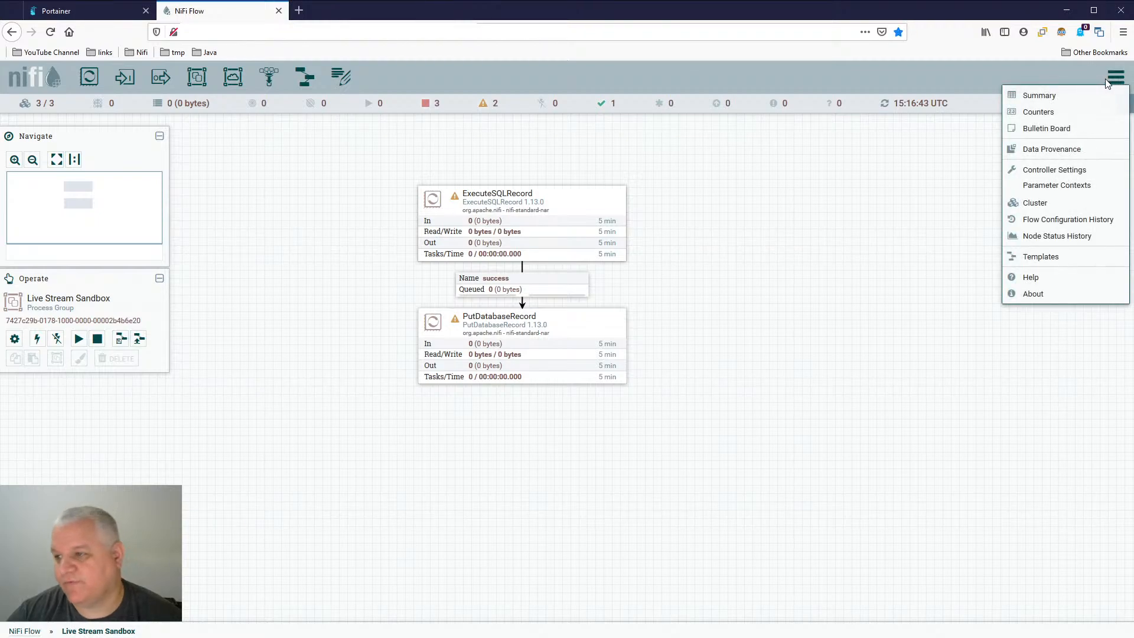
pyautogui.click(1094, 244)
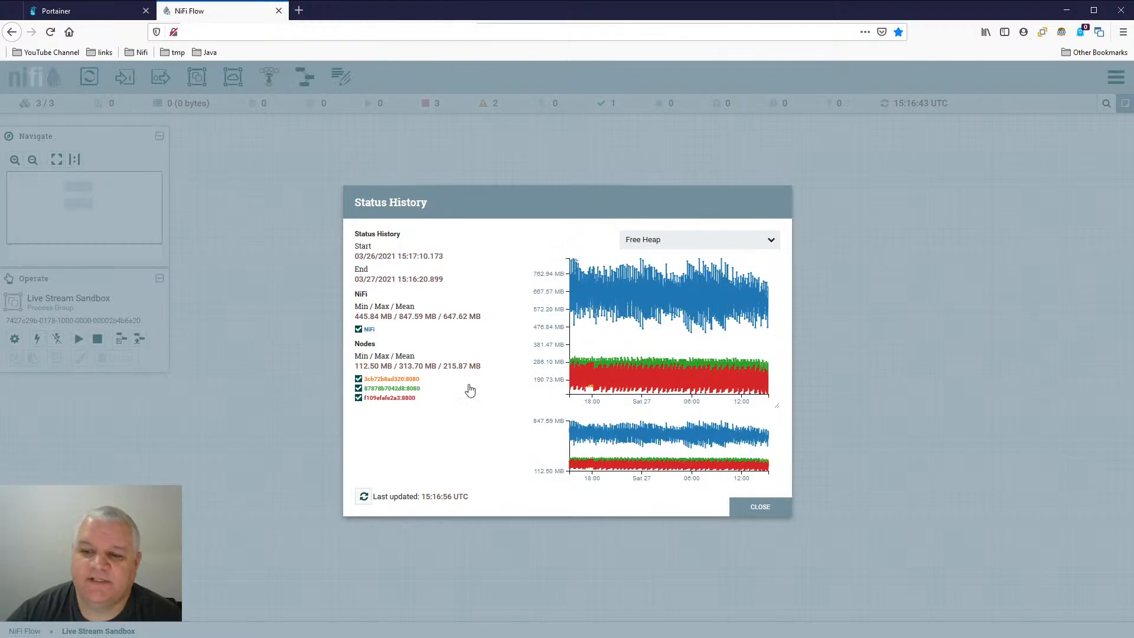
pyautogui.click(771, 243)
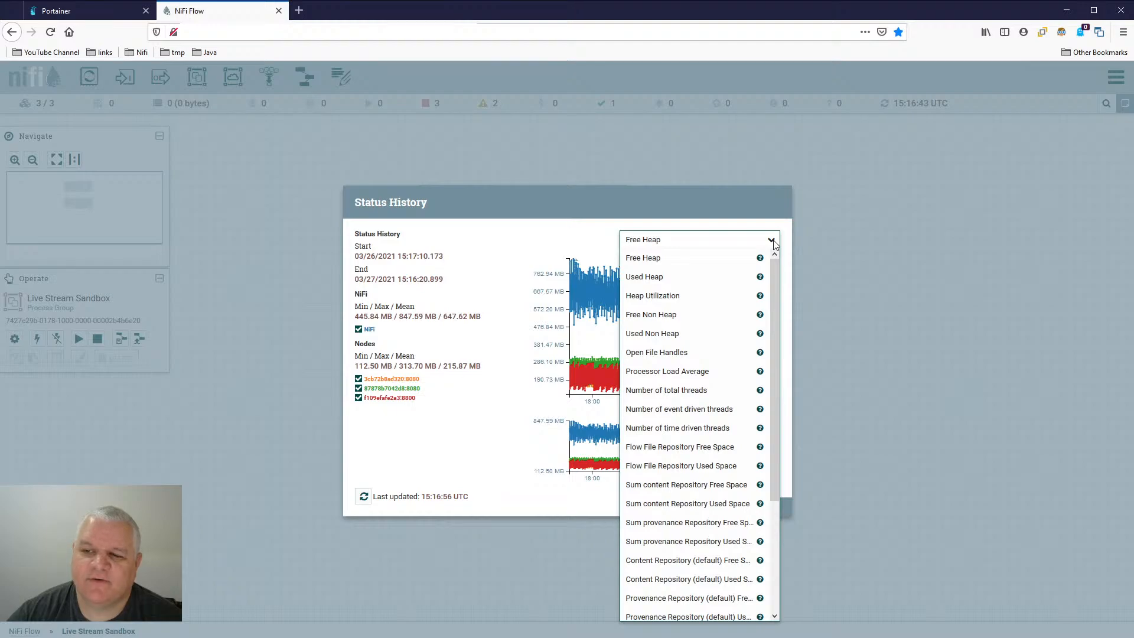
pyautogui.moveTo(774, 269)
pyautogui.mouseDown()
pyautogui.moveTo(778, 406)
pyautogui.moveTo(789, 255)
pyautogui.mouseUp()
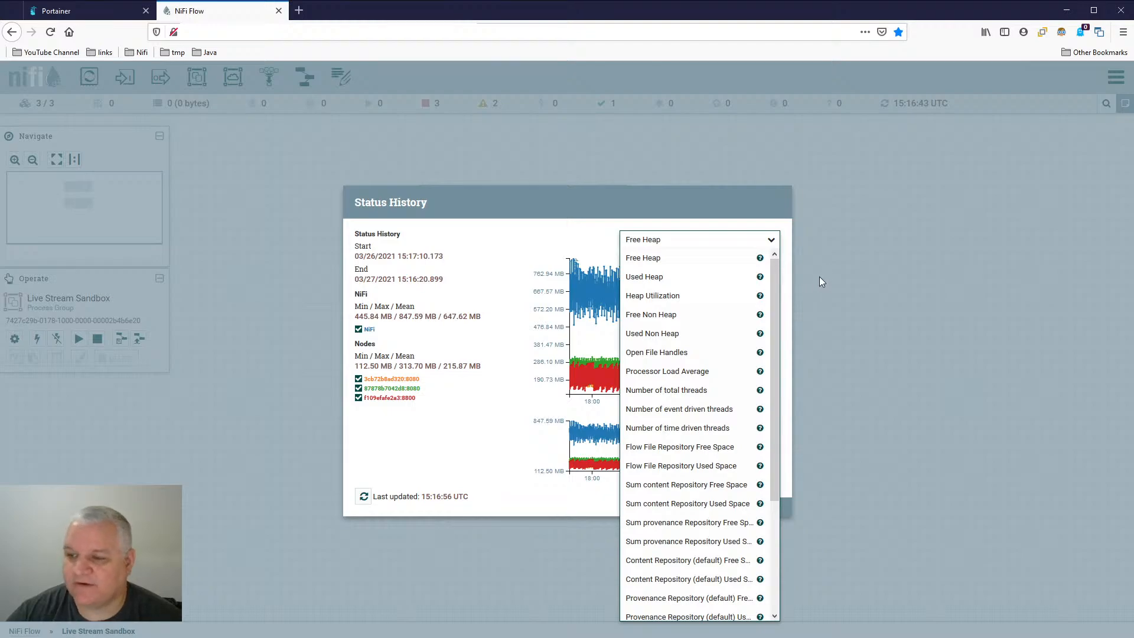
pyautogui.moveTo(775, 273); pyautogui.dragTo(793, 391)
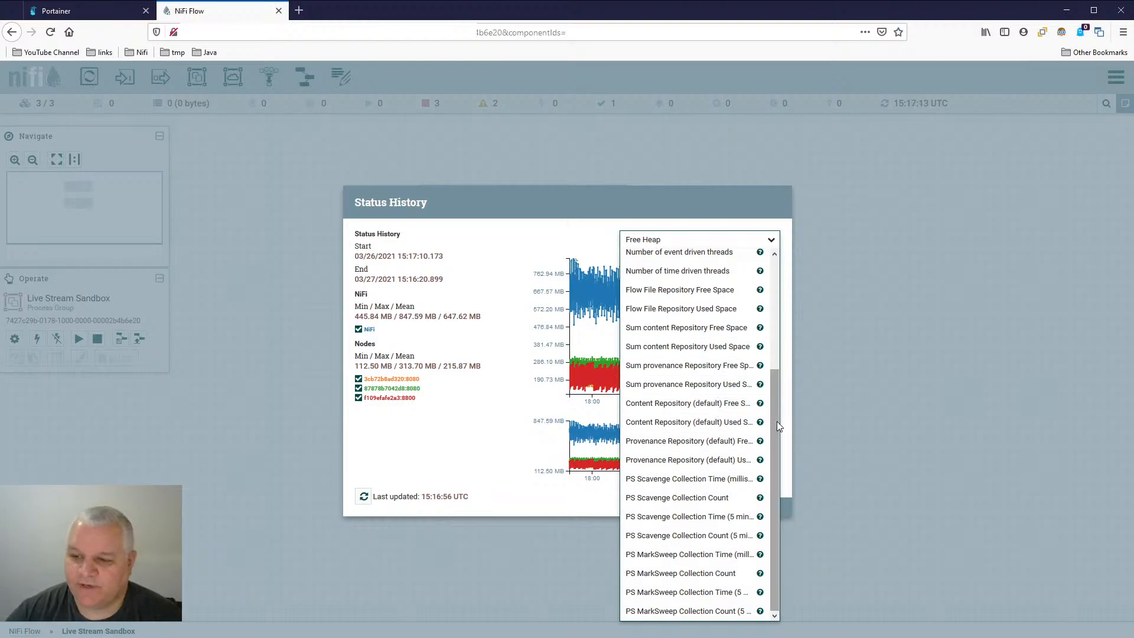
pyautogui.moveTo(778, 421); pyautogui.dragTo(792, 304)
pyautogui.click(414, 425)
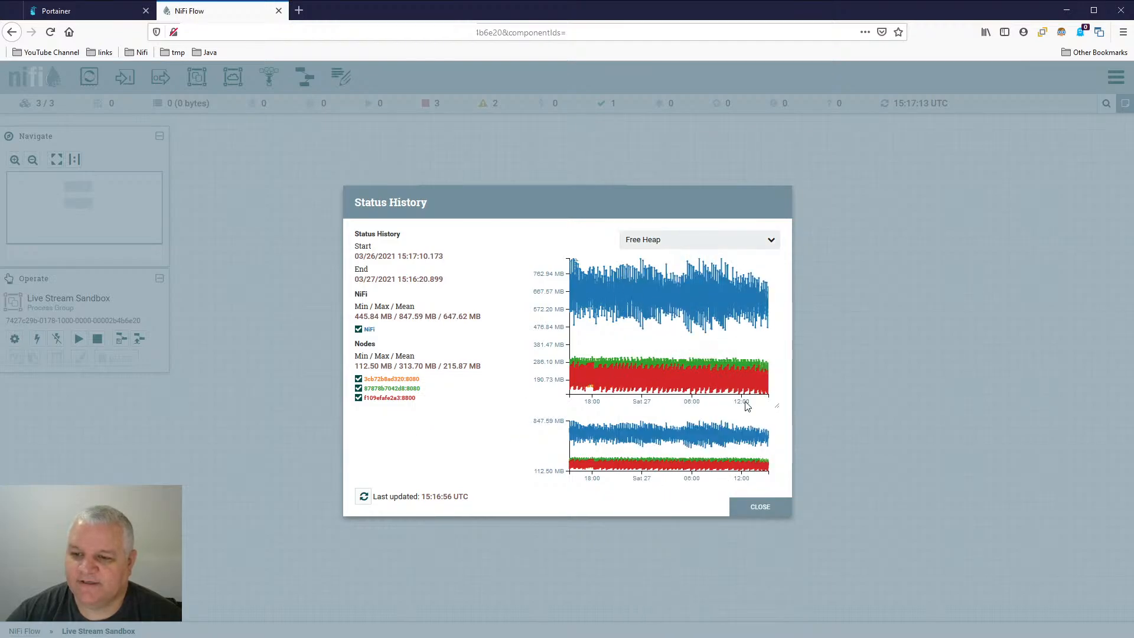
pyautogui.click(759, 507)
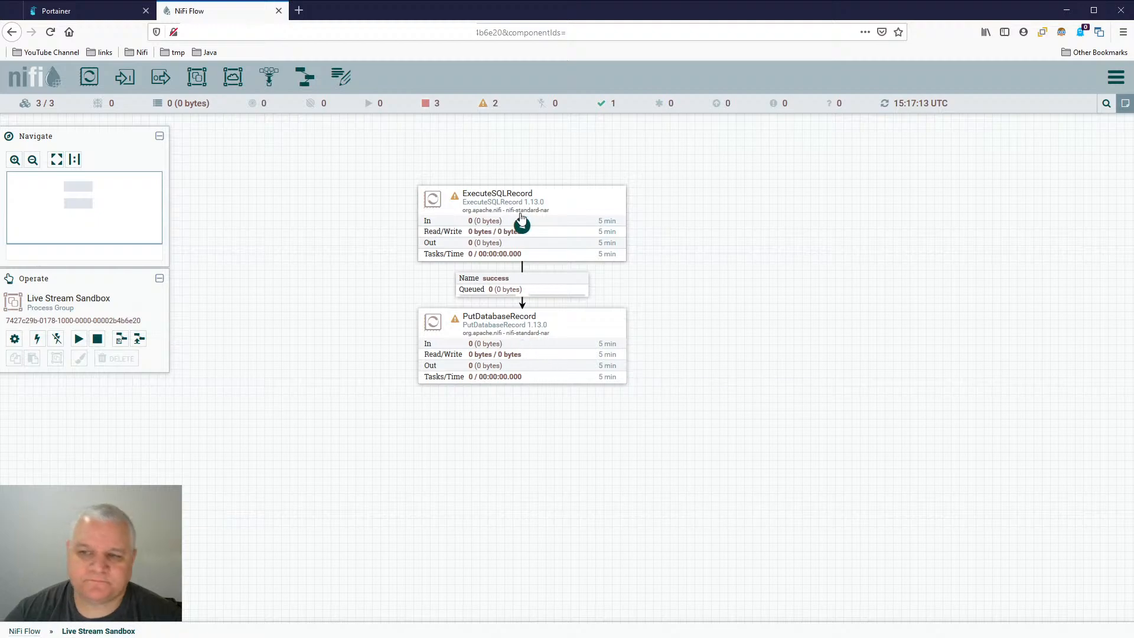
# - Review the property settings of ExecuteSQLRecord and PutDatabaseRecord without changing any values
pyautogui.doubleClick(571, 202)
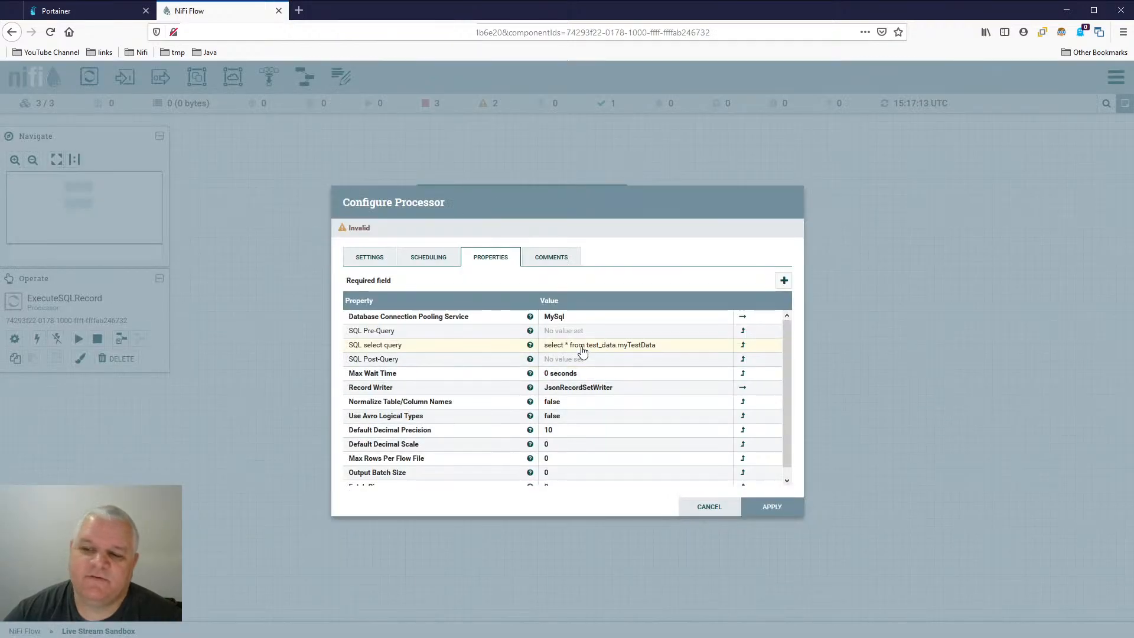
pyautogui.scroll(-1, 577, 452)
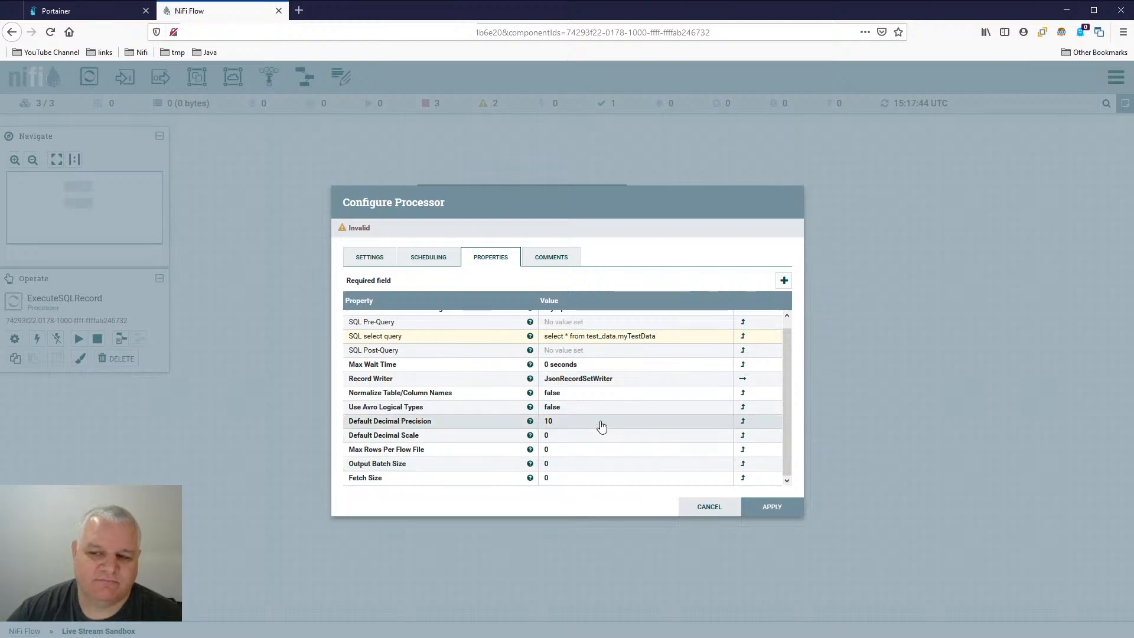
pyautogui.scroll(1, 600, 423)
pyautogui.scroll(-1, 590, 443)
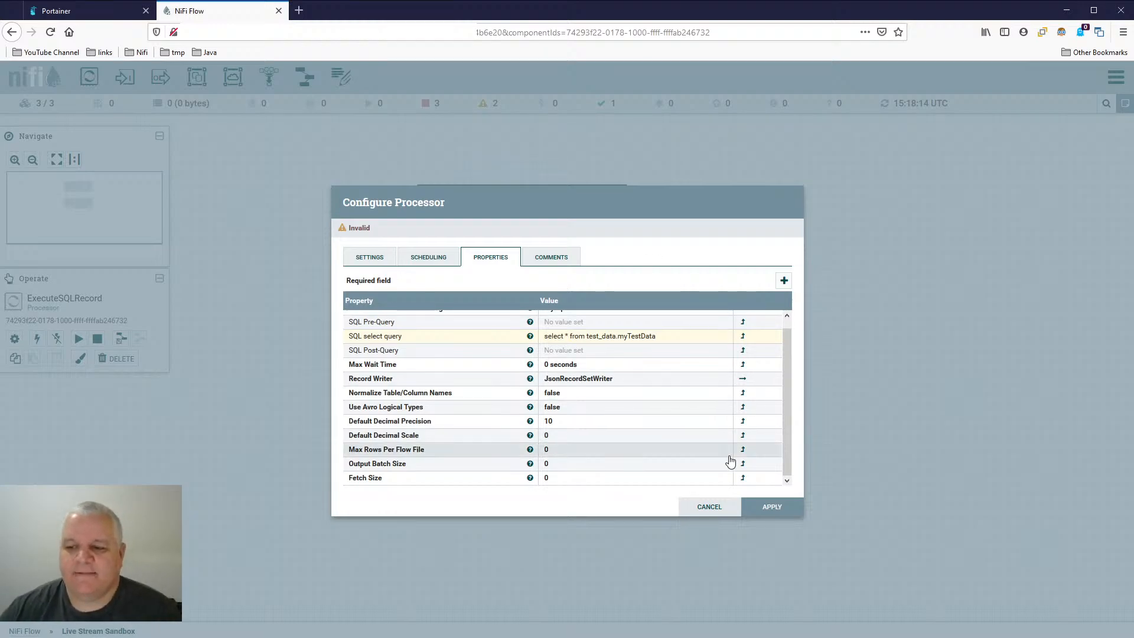
pyautogui.click(726, 507)
pyautogui.doubleClick(567, 335)
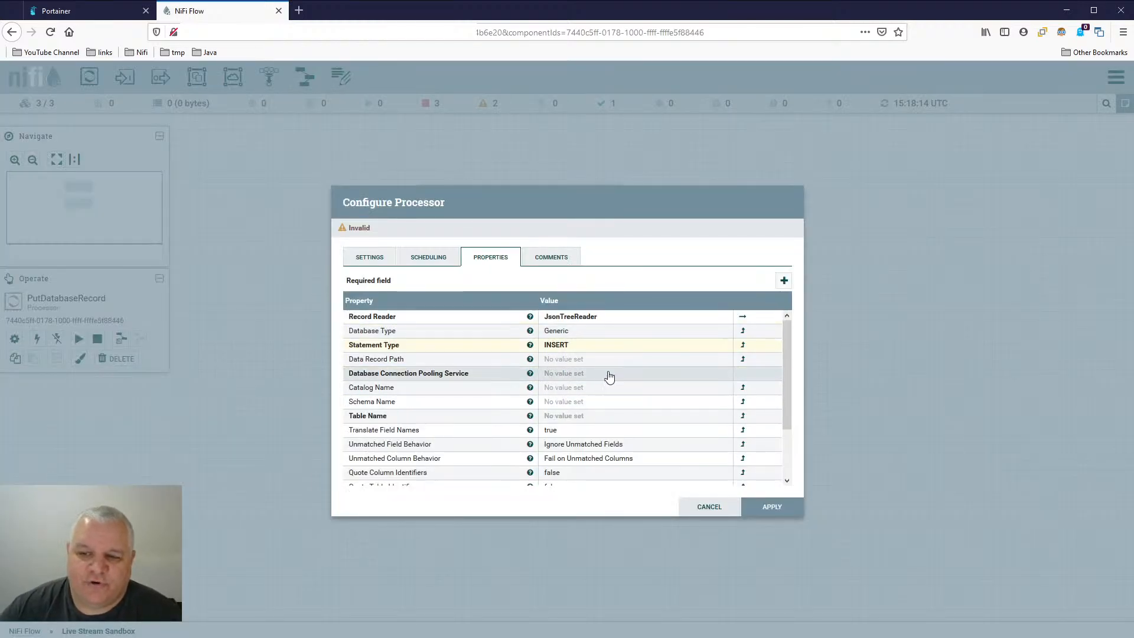
pyautogui.click(762, 509)
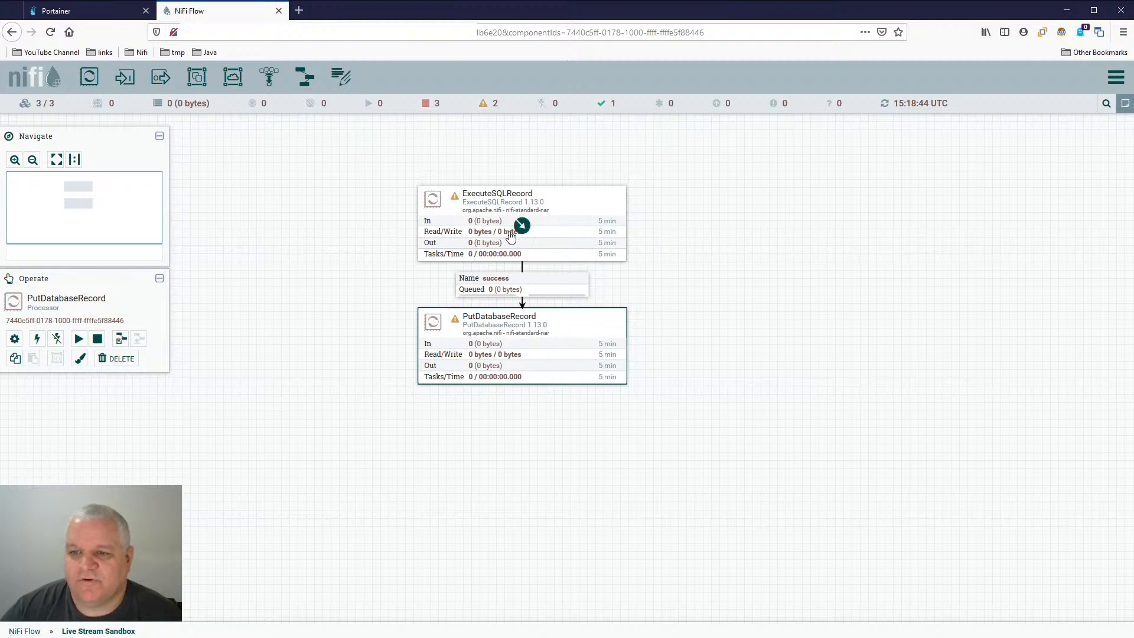
# - Examine ExecuteSQLRecord's full property list again, including its record writer, row limit and batch size settings, and leave it unchanged
pyautogui.doubleClick(578, 202)
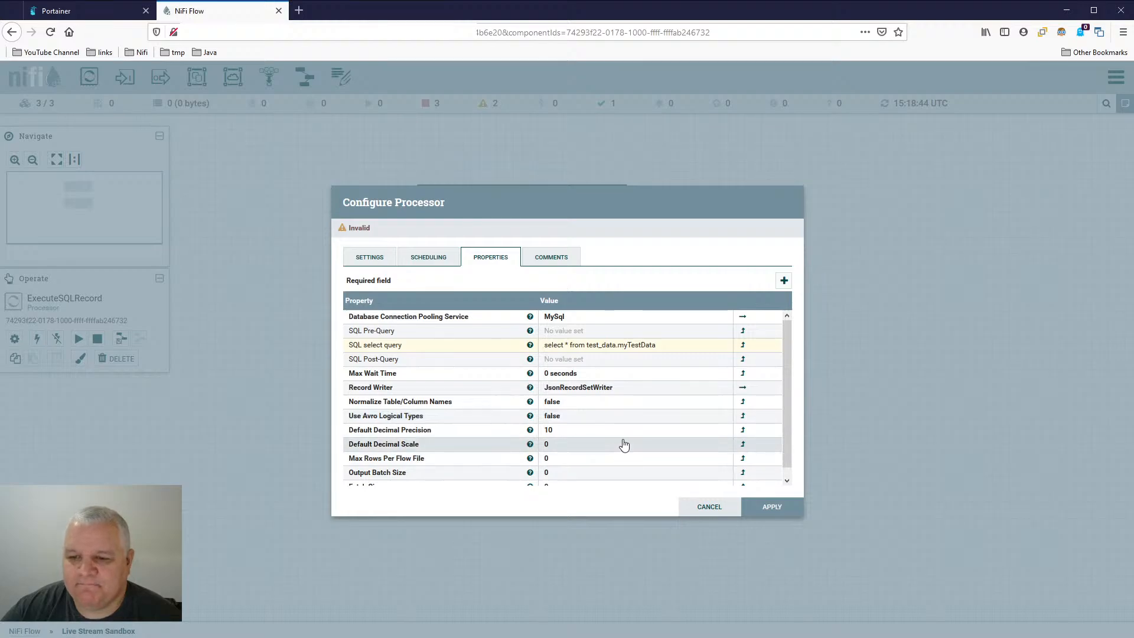
pyautogui.scroll(-1, 581, 448)
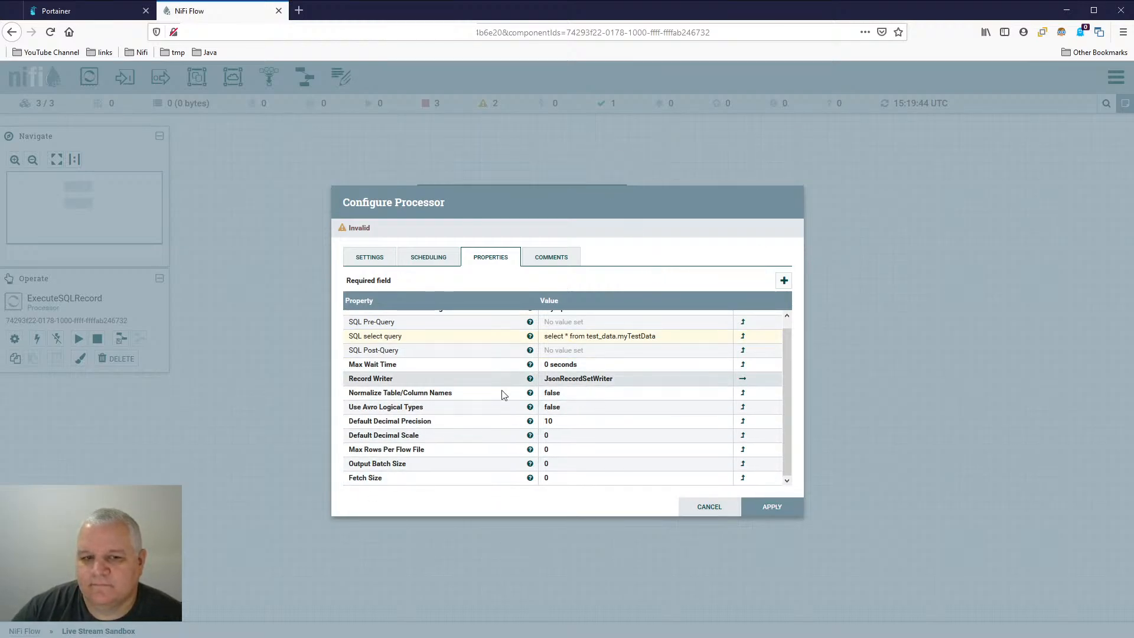
pyautogui.scroll(1, 608, 431)
pyautogui.scroll(-1, 609, 432)
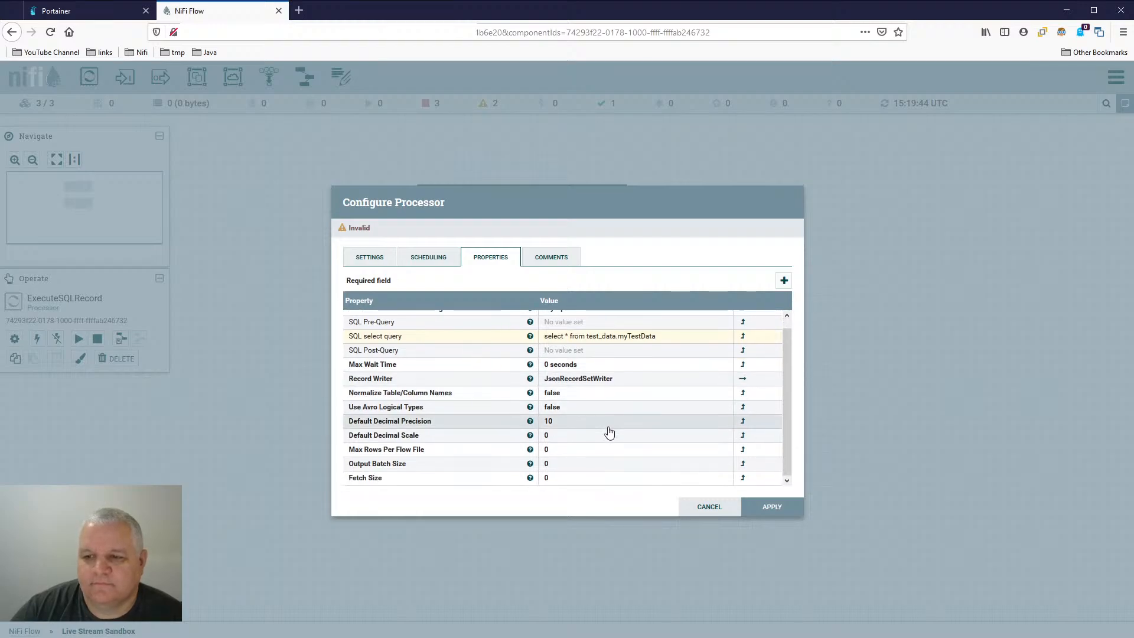
pyautogui.scroll(1, 609, 433)
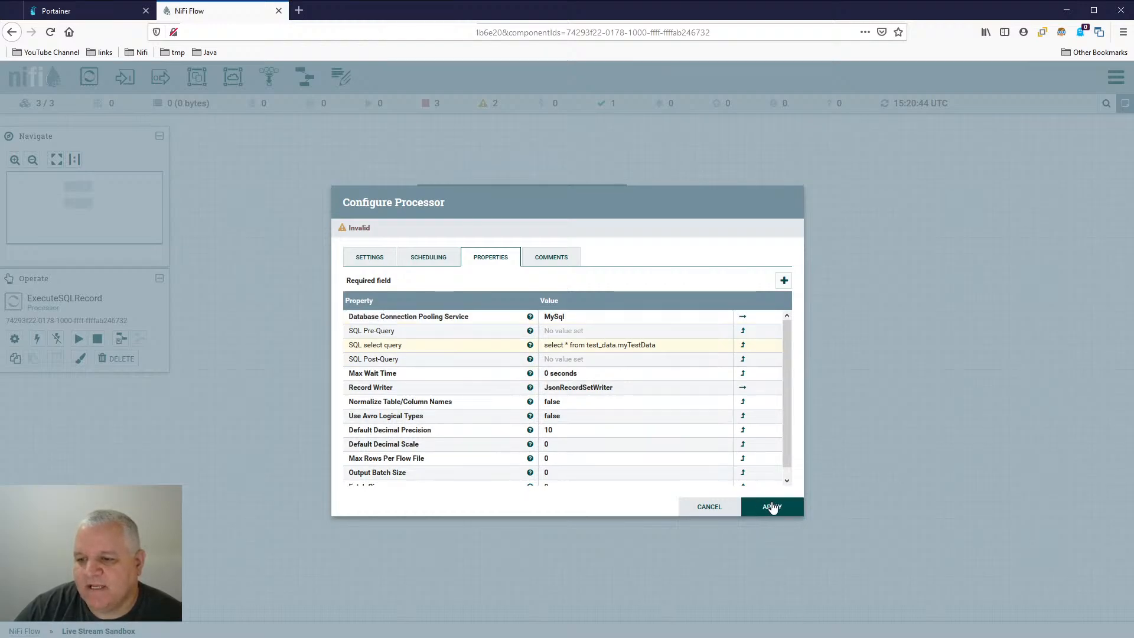
pyautogui.scroll(-1, 602, 452)
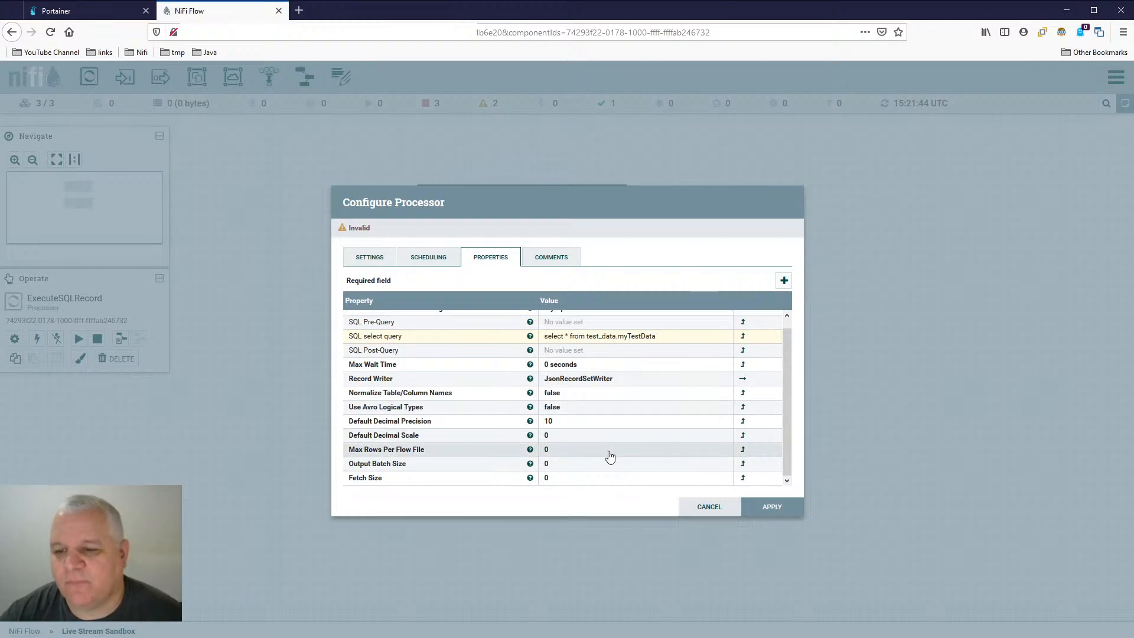
pyautogui.click(710, 507)
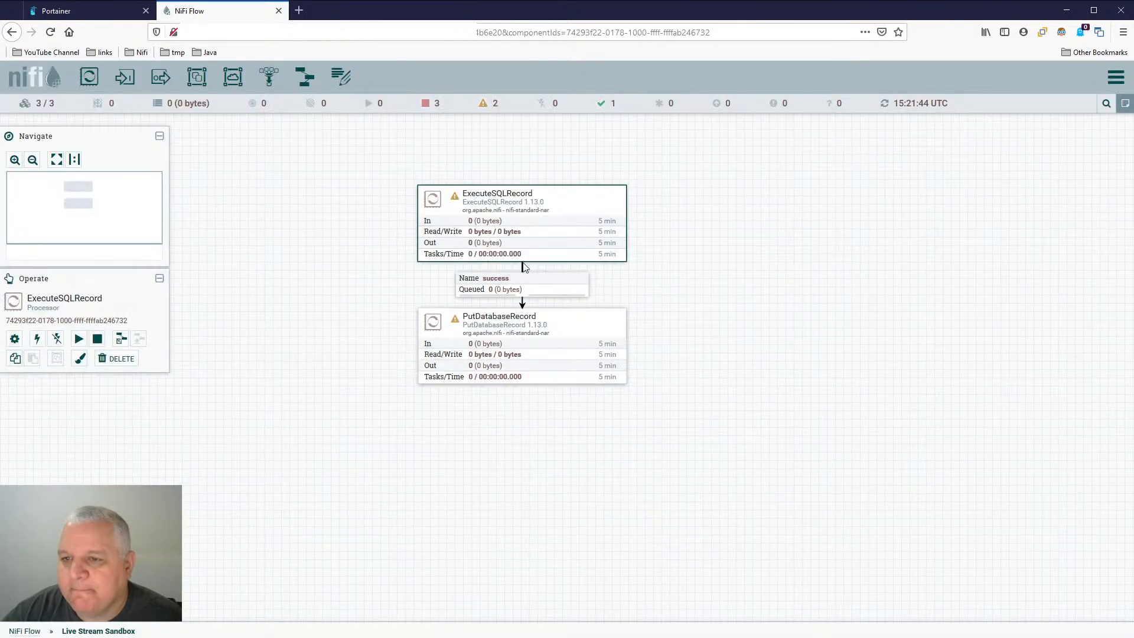
# - Set ExecuteSQLRecord's SQL select query to "select * from test_data.myTestData limit 10000" and apply the configuration
pyautogui.doubleClick(566, 201)
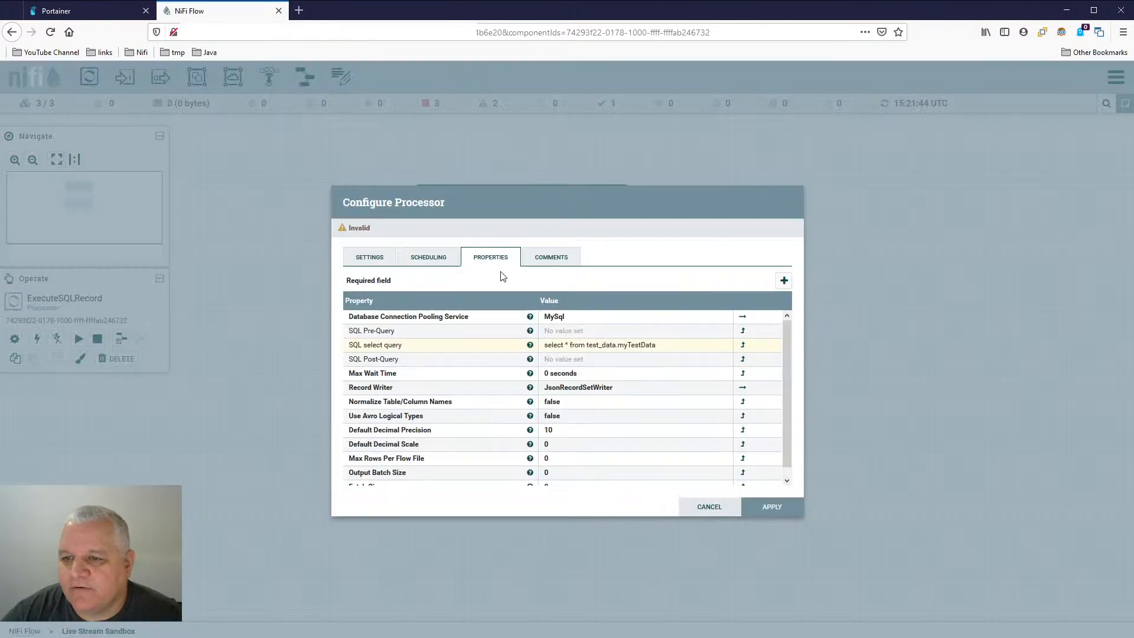
pyautogui.click(579, 346)
pyautogui.click(714, 359)
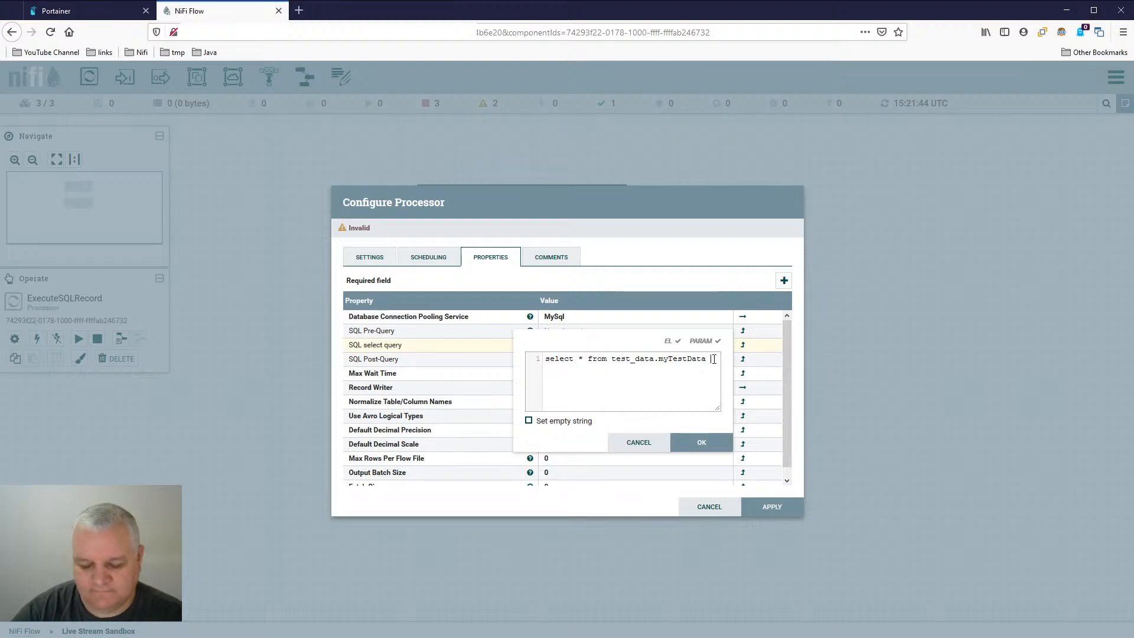
pyautogui.write('limit 10000;')
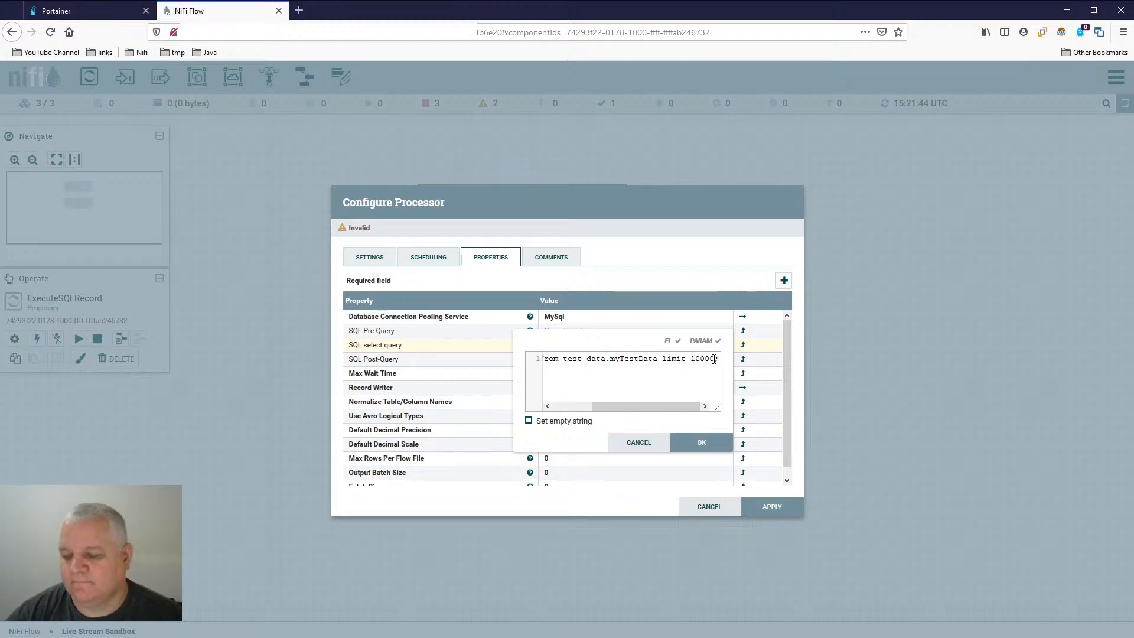
pyautogui.press('BackSpace')
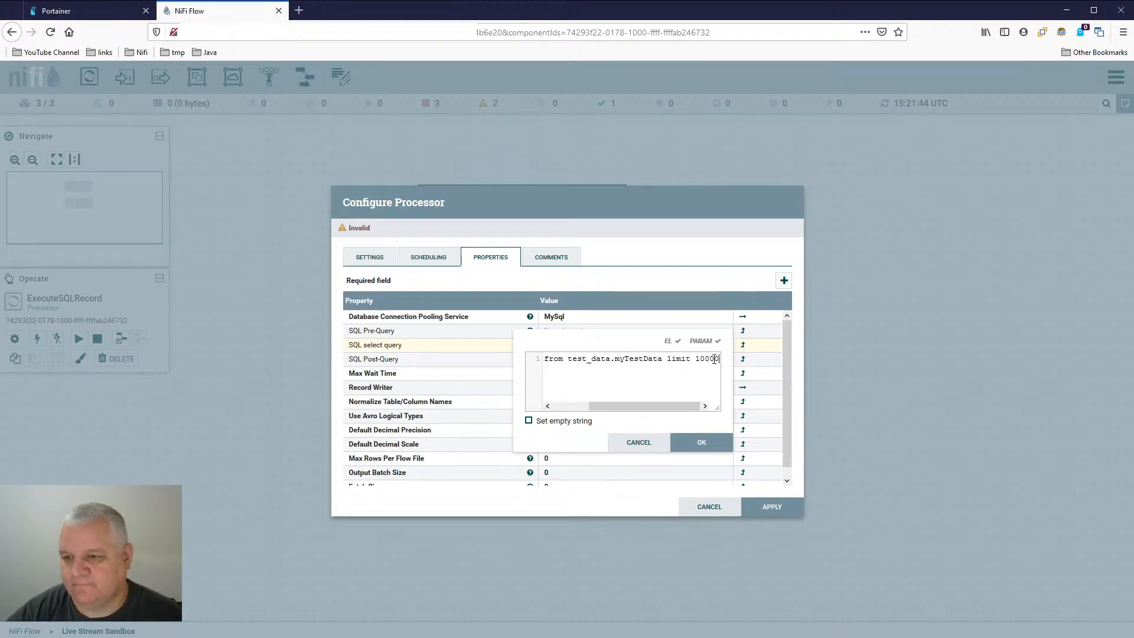
pyautogui.click(701, 444)
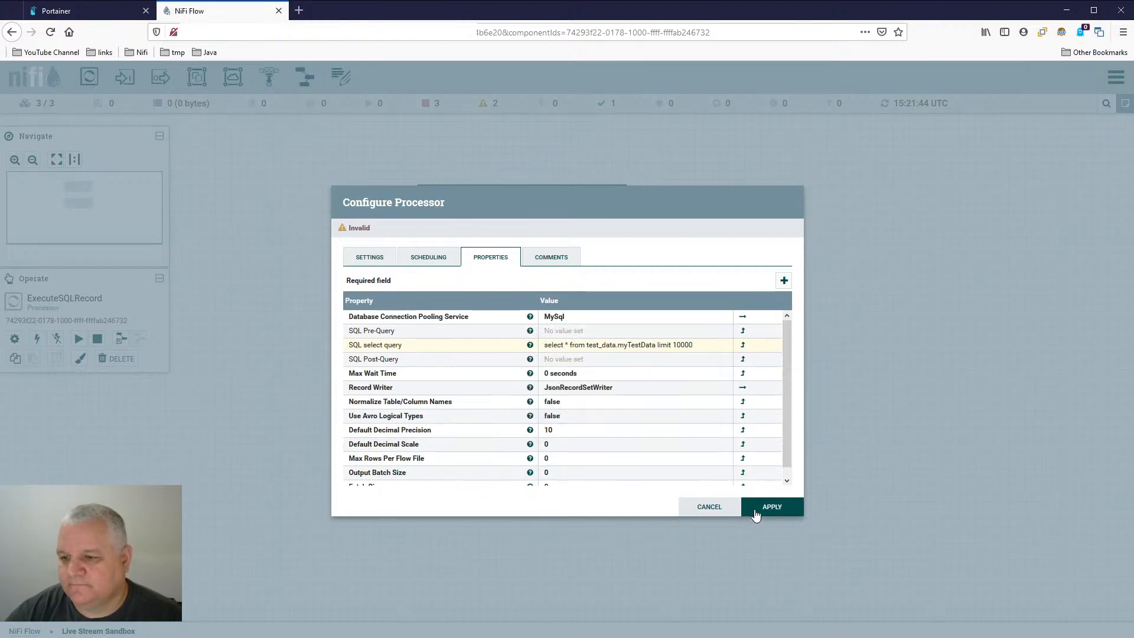
pyautogui.click(765, 509)
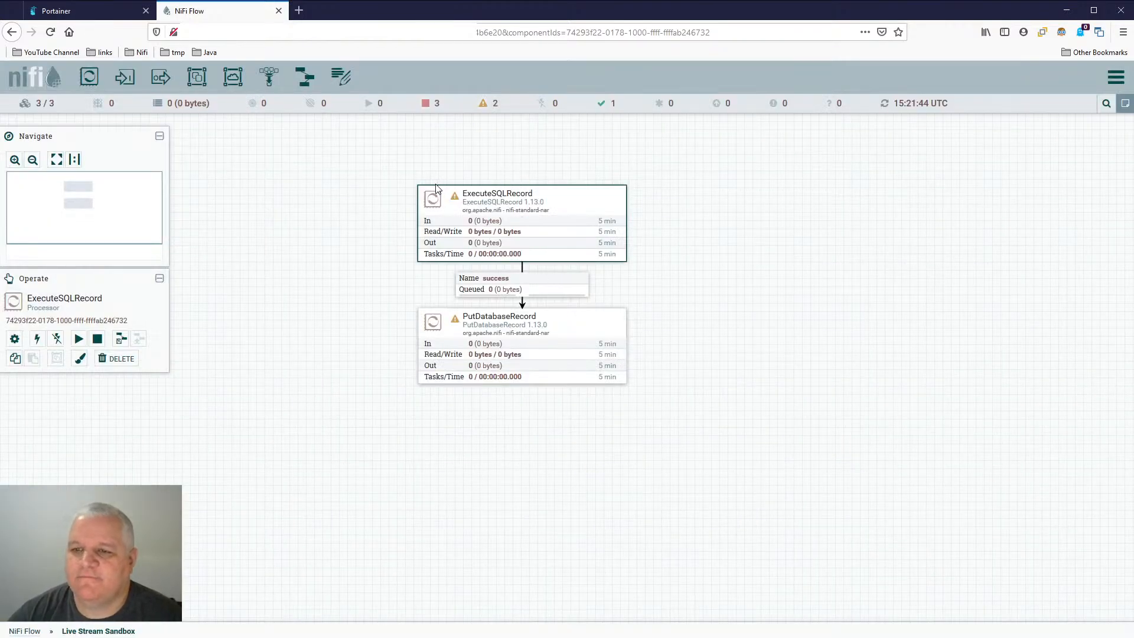
# - Automatically terminate ExecuteSQLRecord's failure relationship and apply the processor settings
pyautogui.moveTo(458, 203)
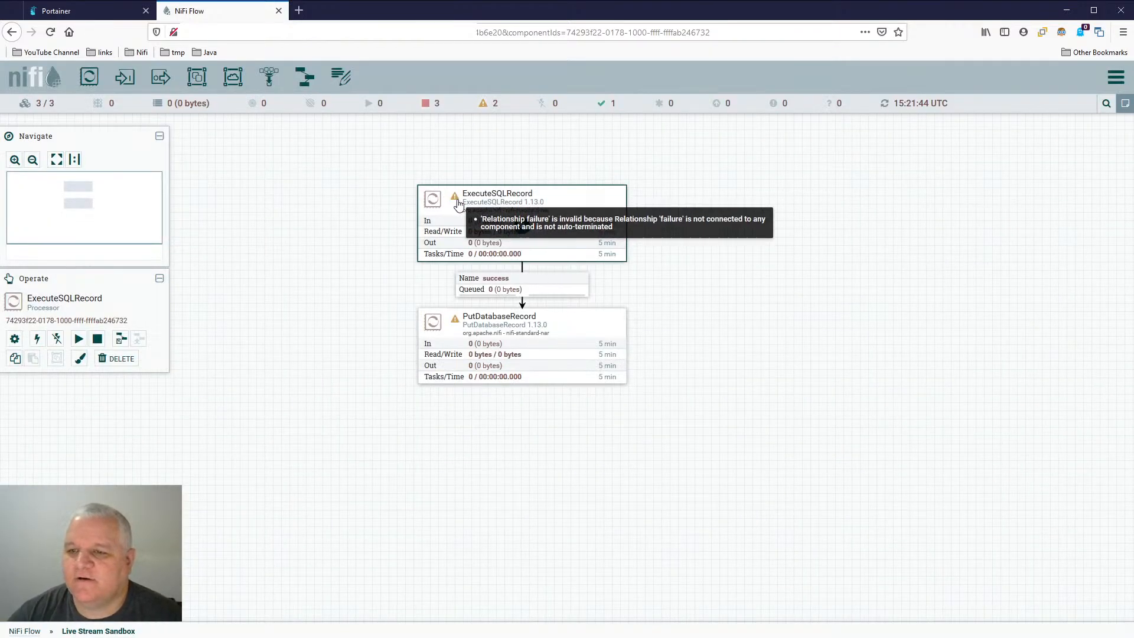
pyautogui.doubleClick(583, 202)
pyautogui.click(369, 258)
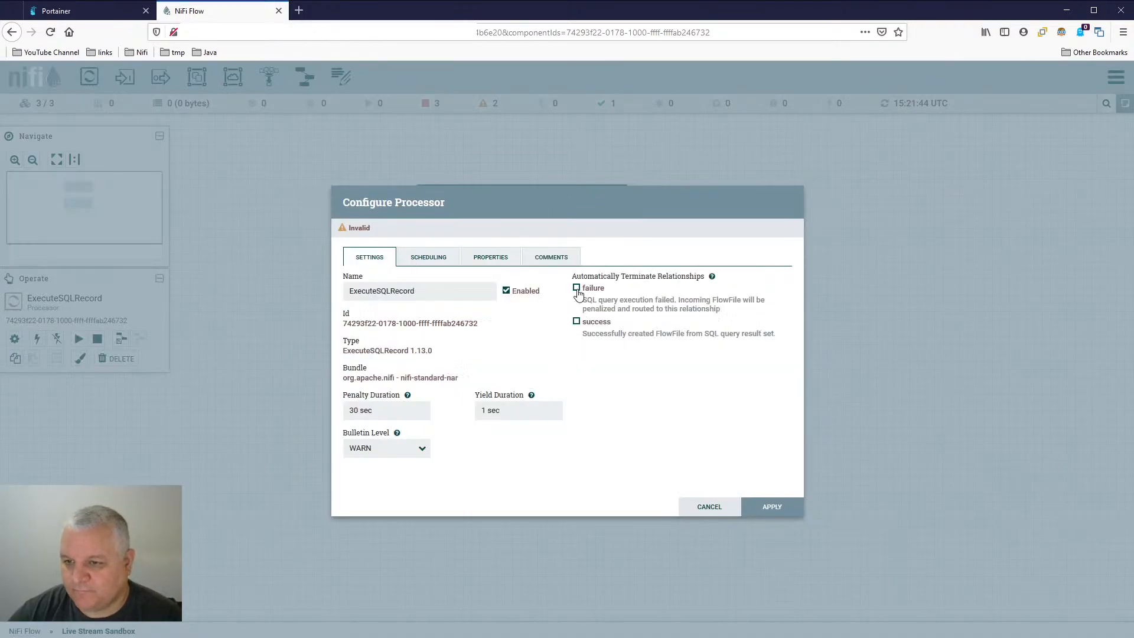
pyautogui.click(772, 507)
# - Start ExecuteSQLRecord briefly, stop it again, and refresh the canvas to update the success queue
pyautogui.rightClick(615, 223)
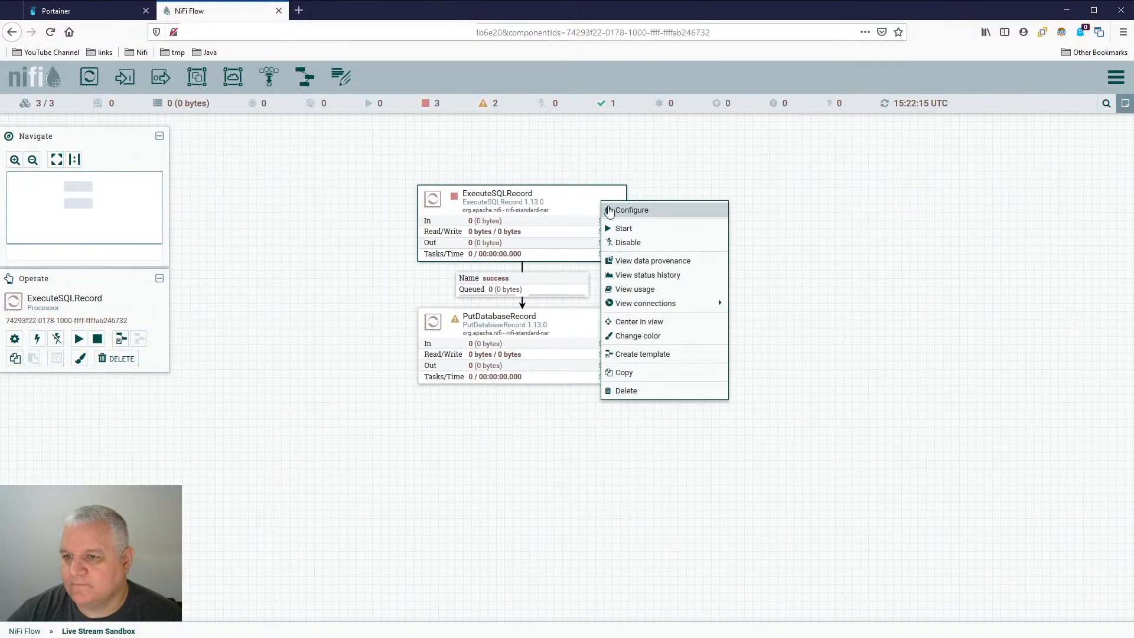
pyautogui.click(616, 226)
pyautogui.rightClick(650, 211)
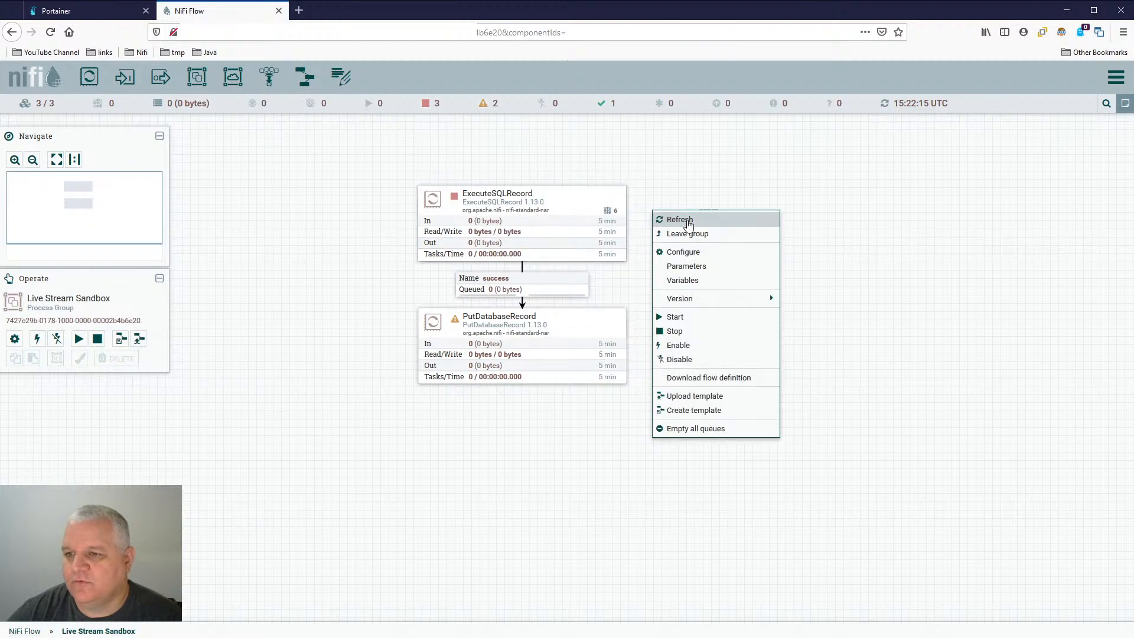
pyautogui.click(693, 225)
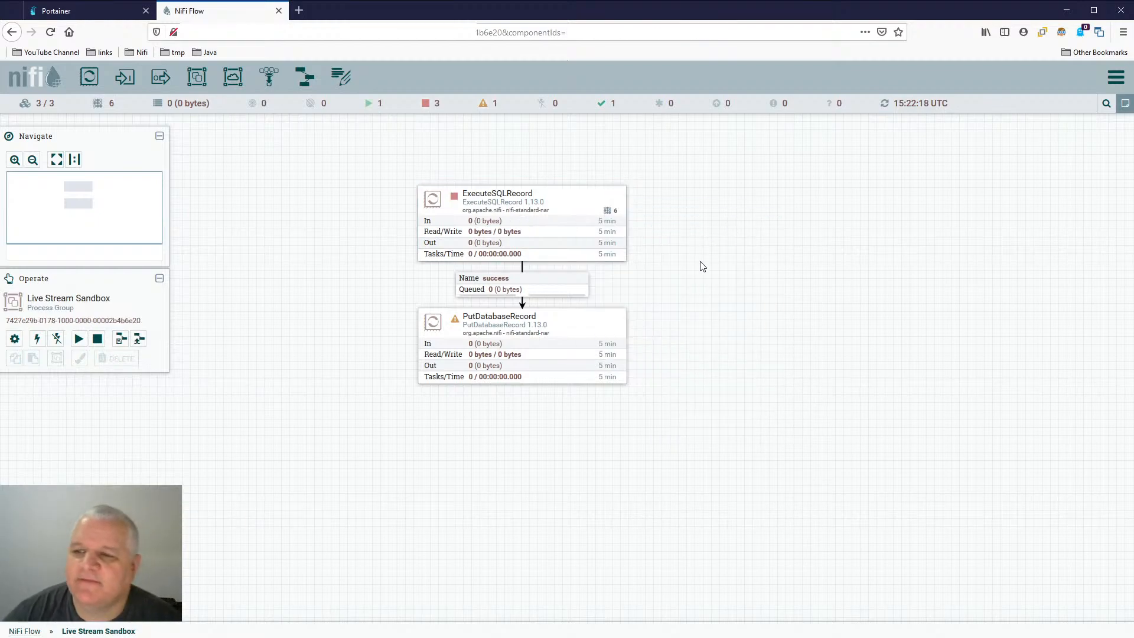
pyautogui.rightClick(666, 213)
pyautogui.click(695, 217)
pyautogui.rightClick(550, 283)
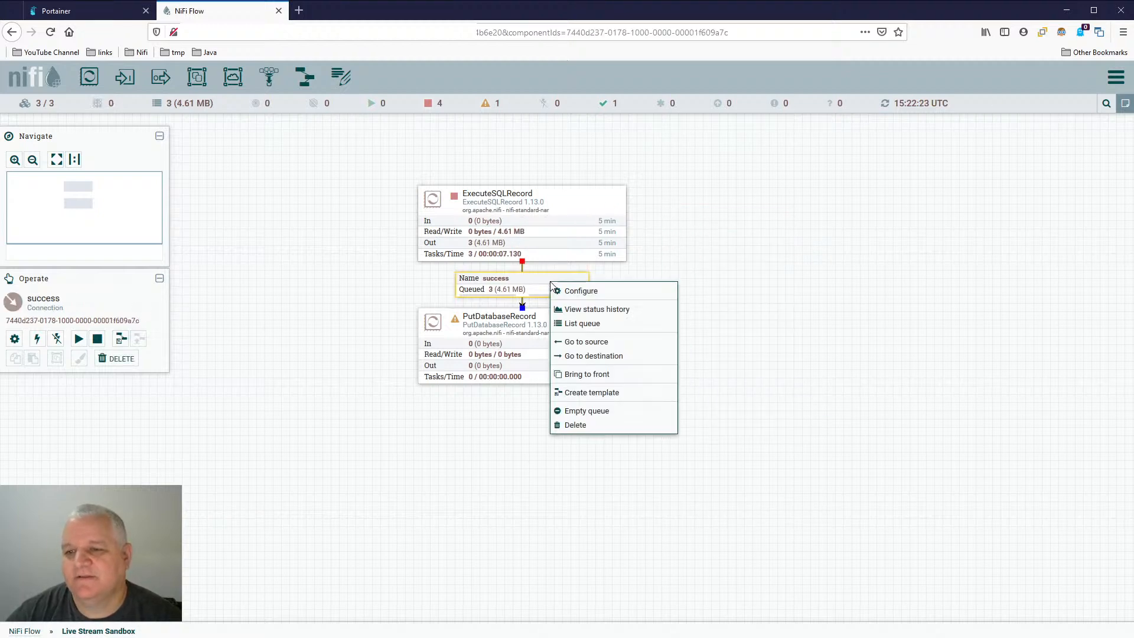
pyautogui.click(696, 242)
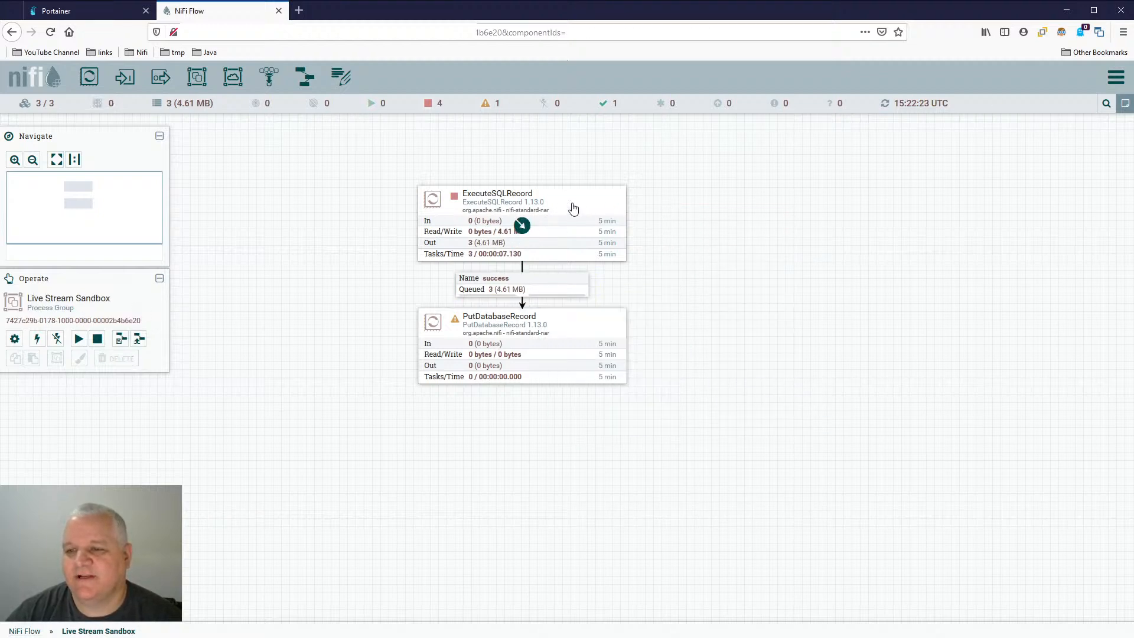
# - Set ExecuteSQLRecord's scheduling execution to Primary node, apply the configuration and refresh the canvas
pyautogui.doubleClick(520, 219)
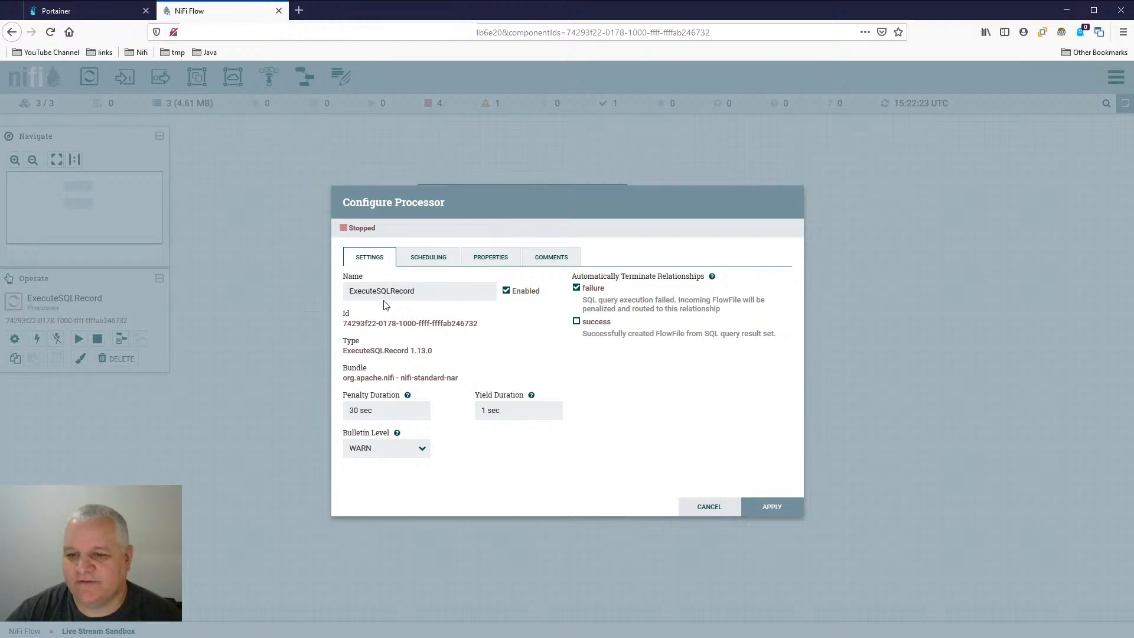
pyautogui.click(429, 260)
pyautogui.click(399, 369)
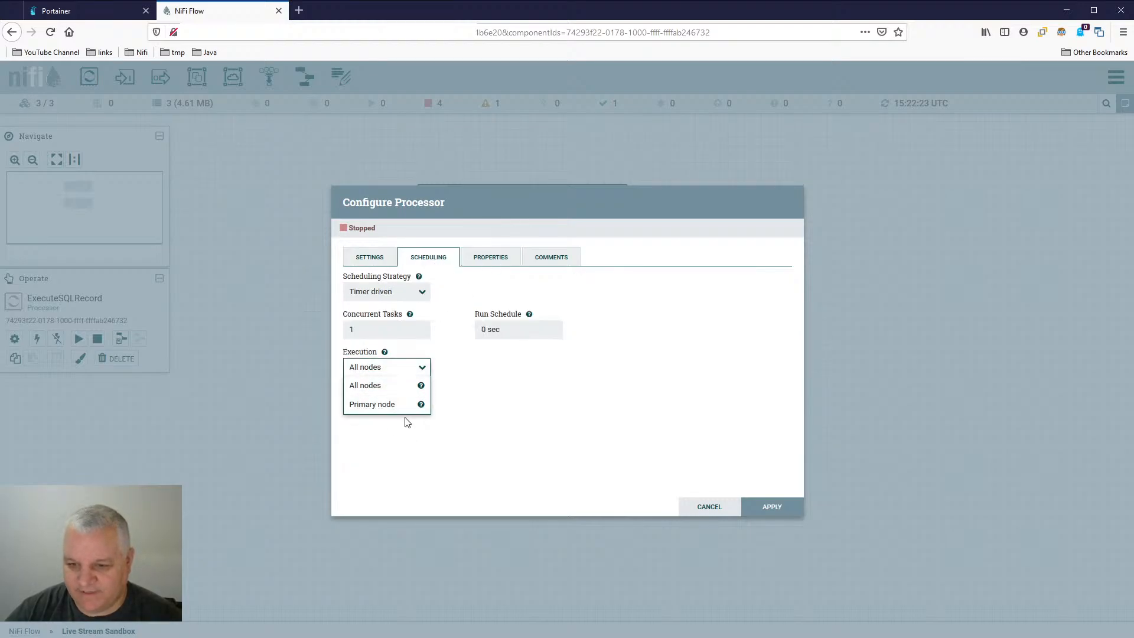
pyautogui.click(405, 409)
pyautogui.click(774, 511)
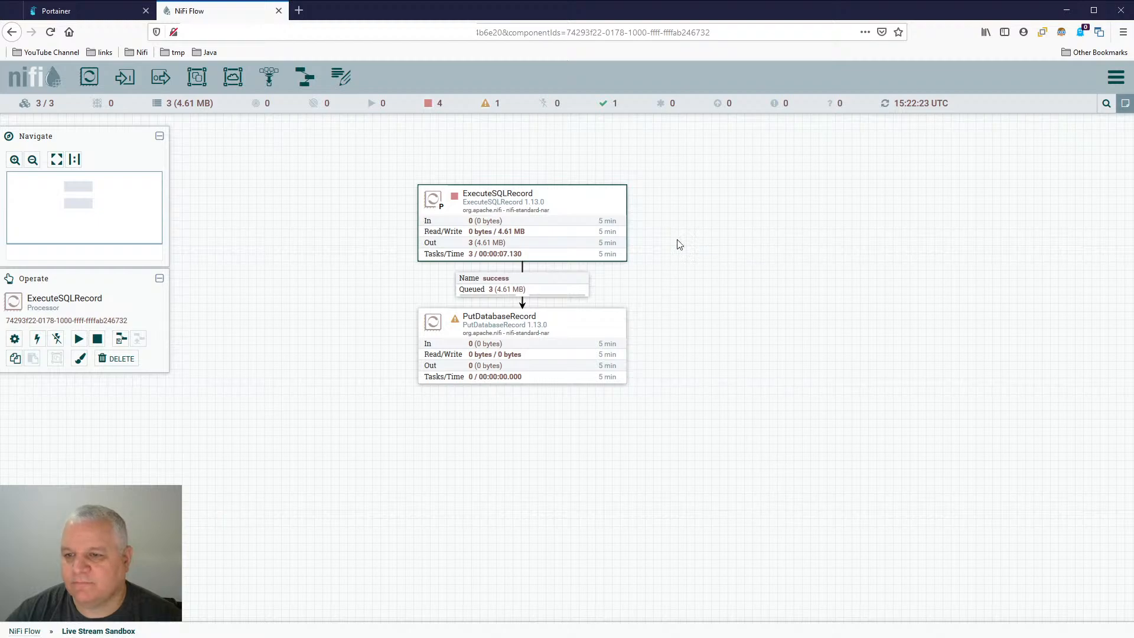
pyautogui.rightClick(678, 209)
pyautogui.click(721, 222)
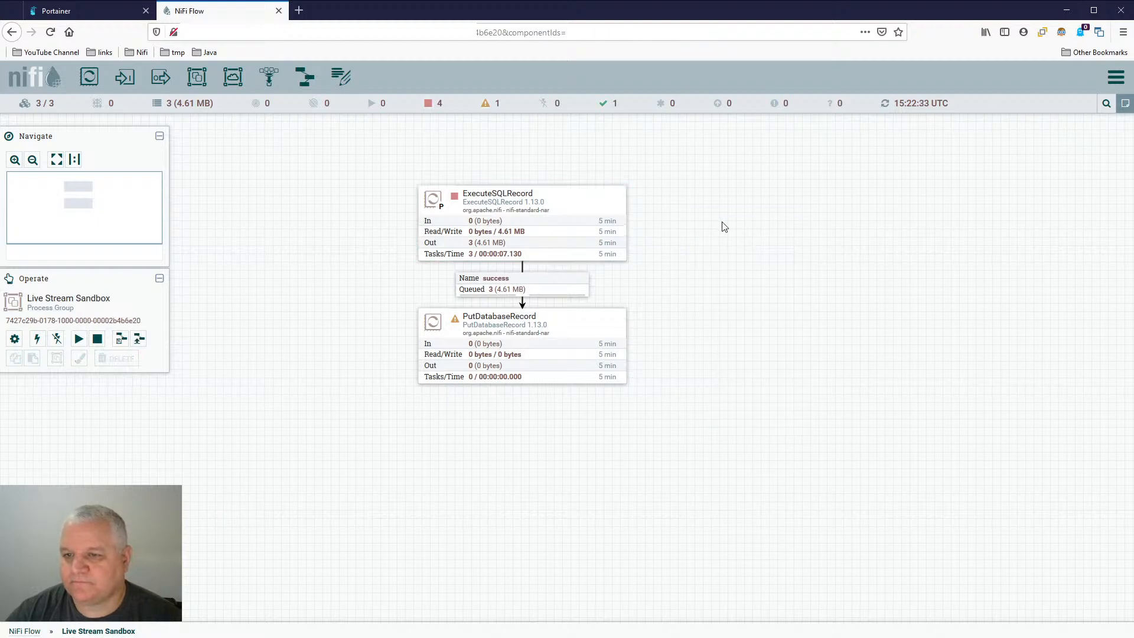
# - List the success queue and examine the first FlowFile's attributes, including its query duration, execution time and fetch time
pyautogui.rightClick(554, 296)
pyautogui.click(593, 329)
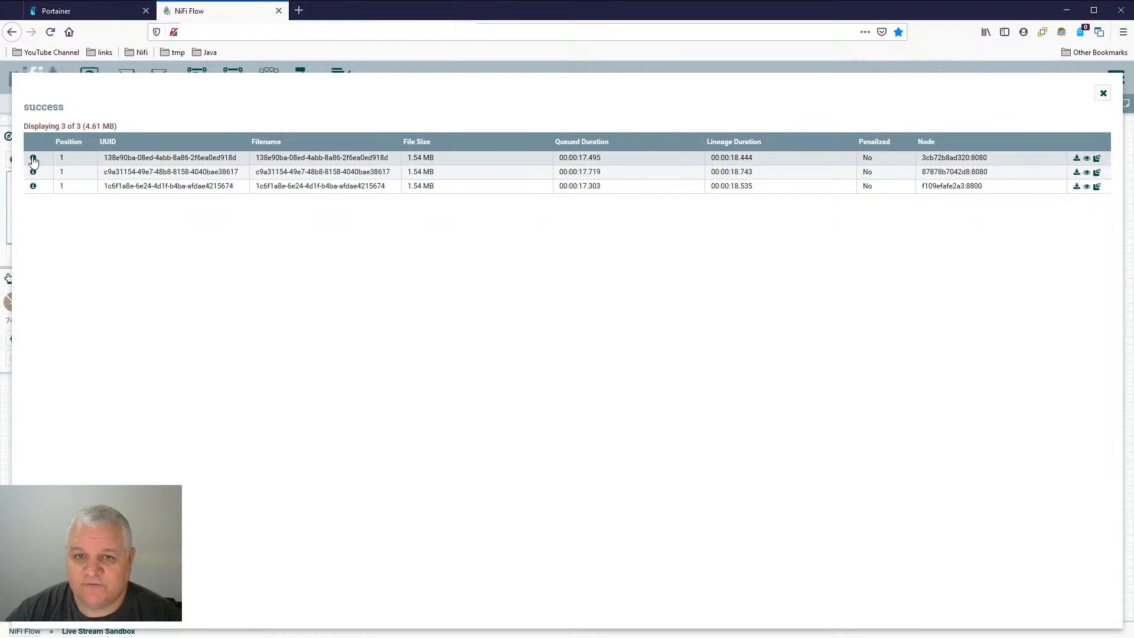
pyautogui.click(33, 157)
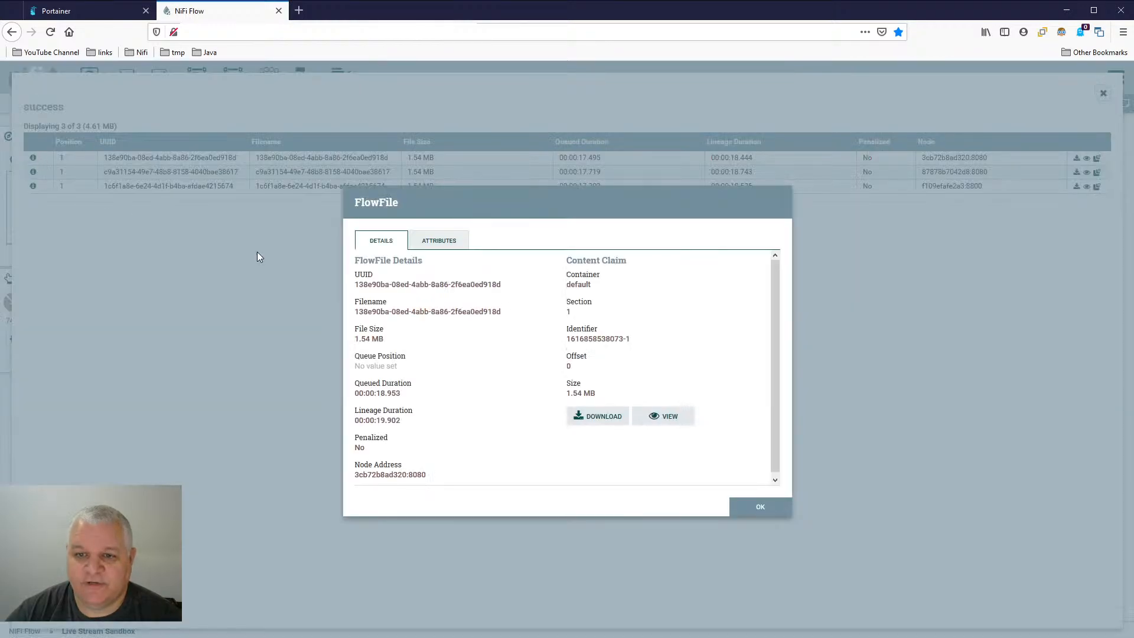
pyautogui.click(445, 244)
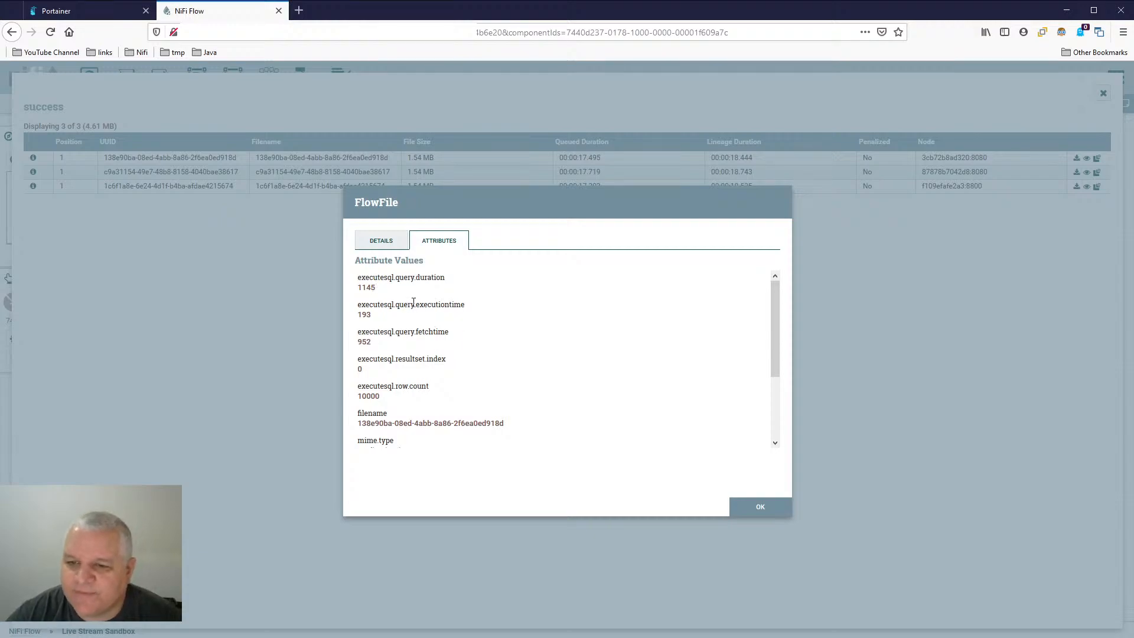
pyautogui.doubleClick(360, 288)
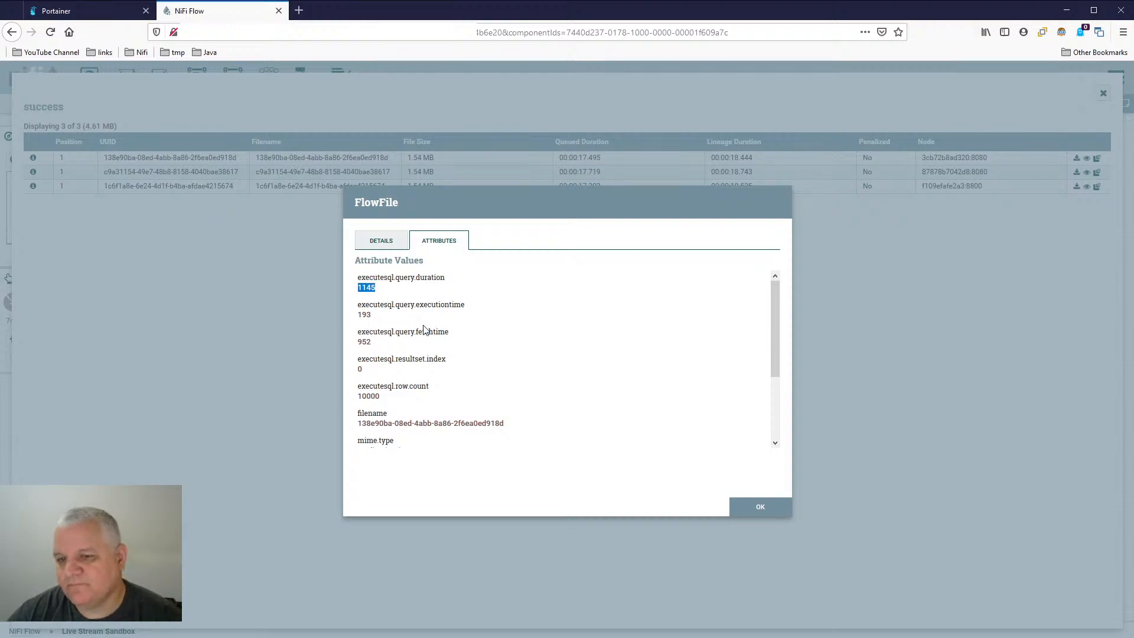
pyautogui.click(420, 307)
pyautogui.moveTo(416, 307); pyautogui.dragTo(465, 307)
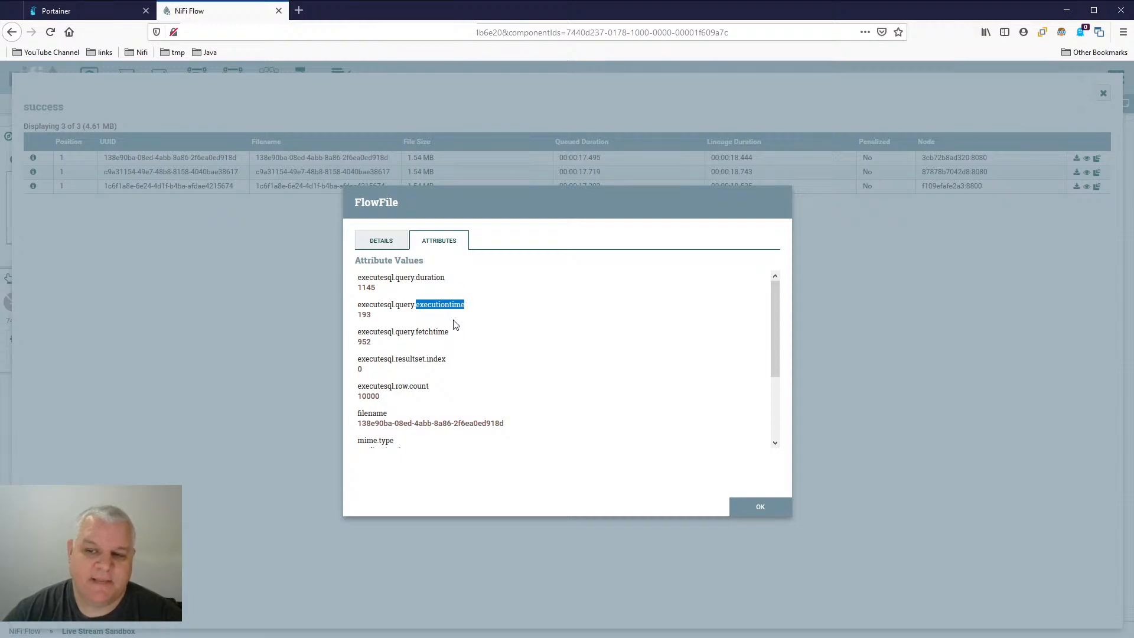
pyautogui.doubleClick(433, 331)
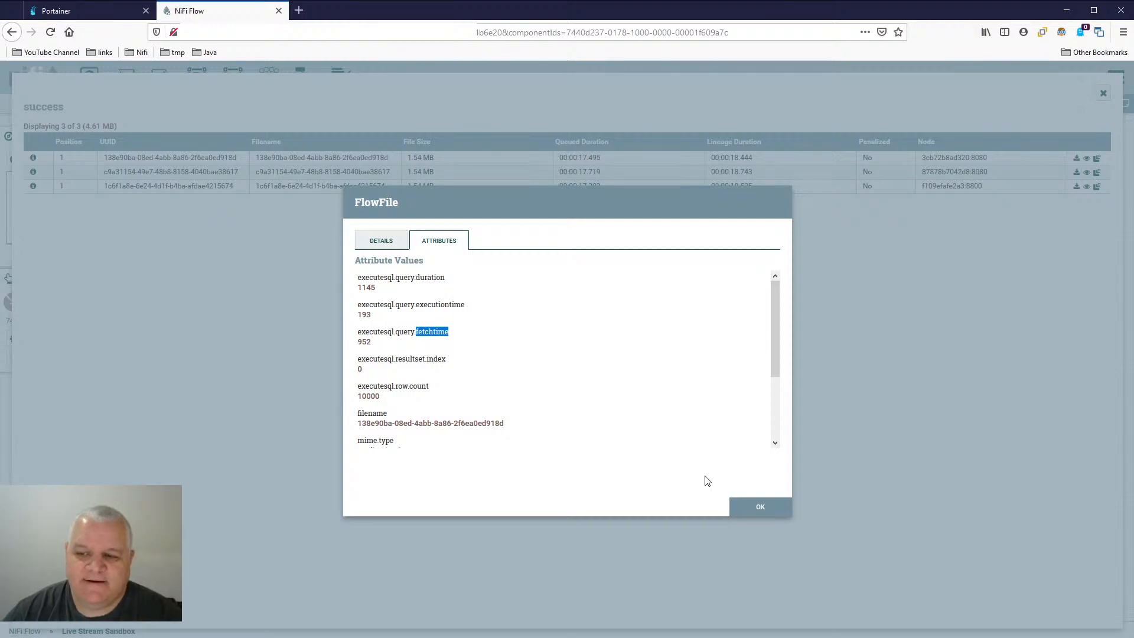
pyautogui.click(762, 507)
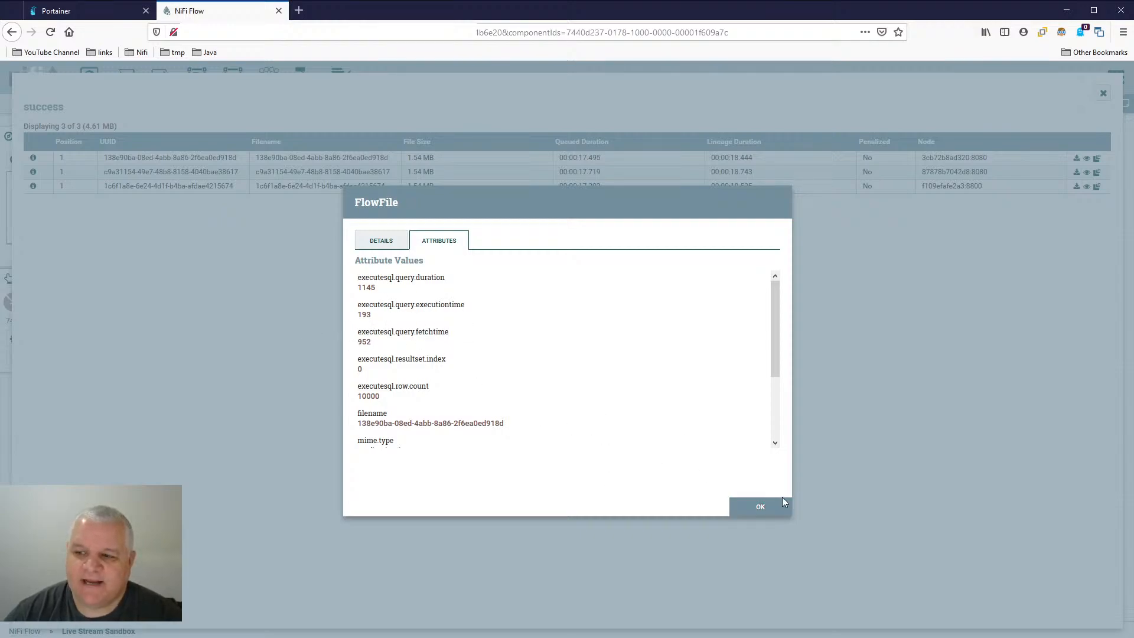
pyautogui.click(1100, 96)
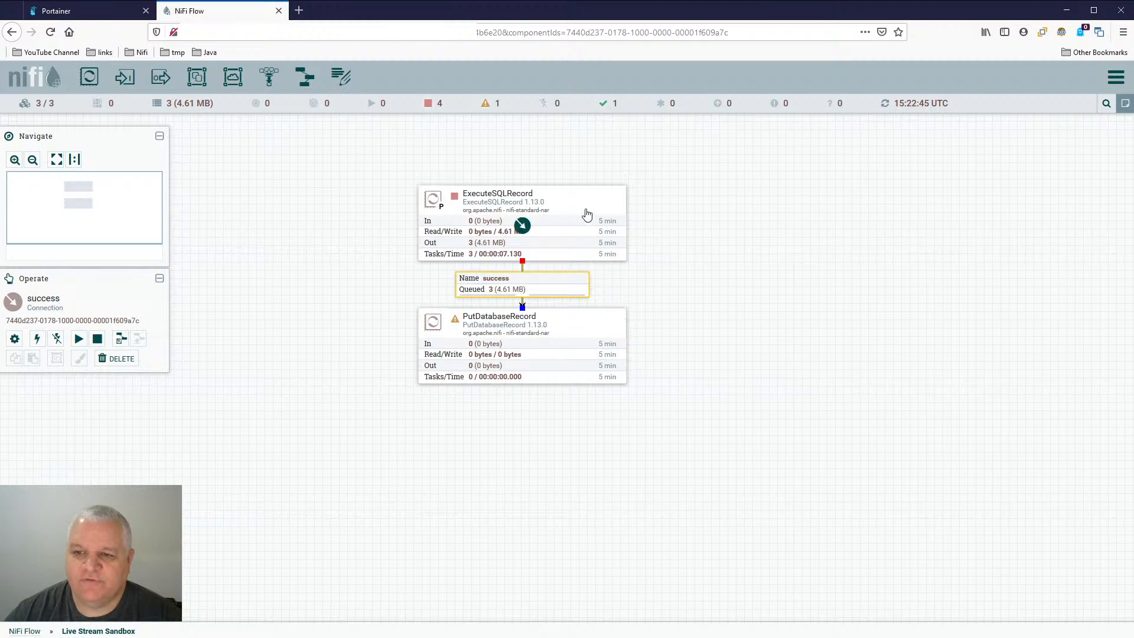
# - Set ExecuteSQLRecord's Max Rows Per Flow File property to 1000
pyautogui.doubleClick(520, 223)
pyautogui.click(490, 257)
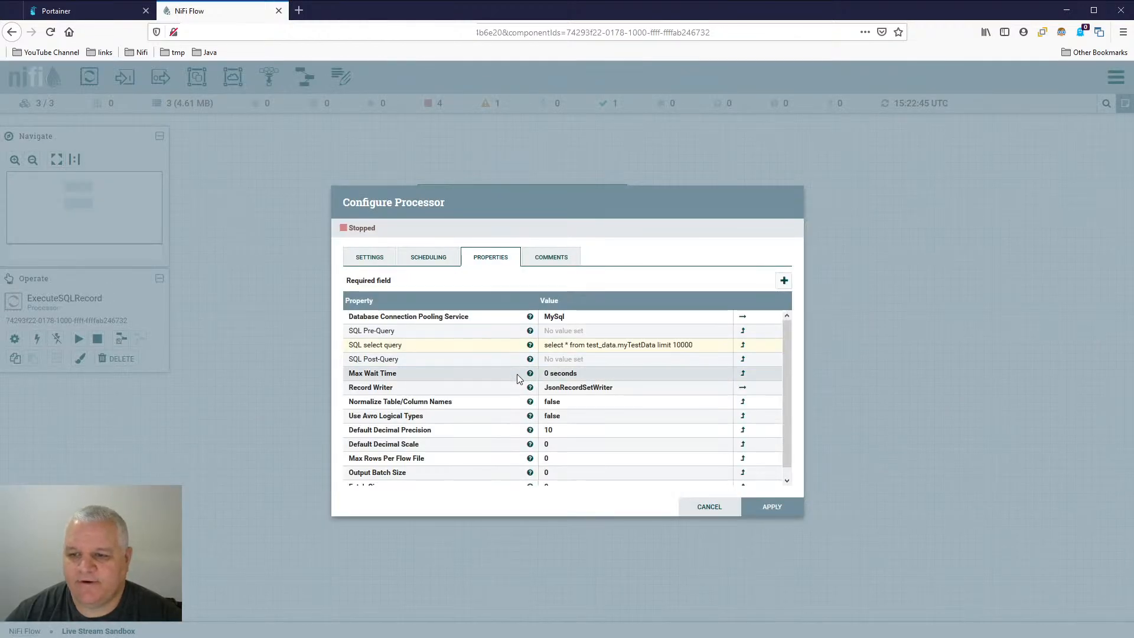
pyautogui.scroll(-1, 494, 430)
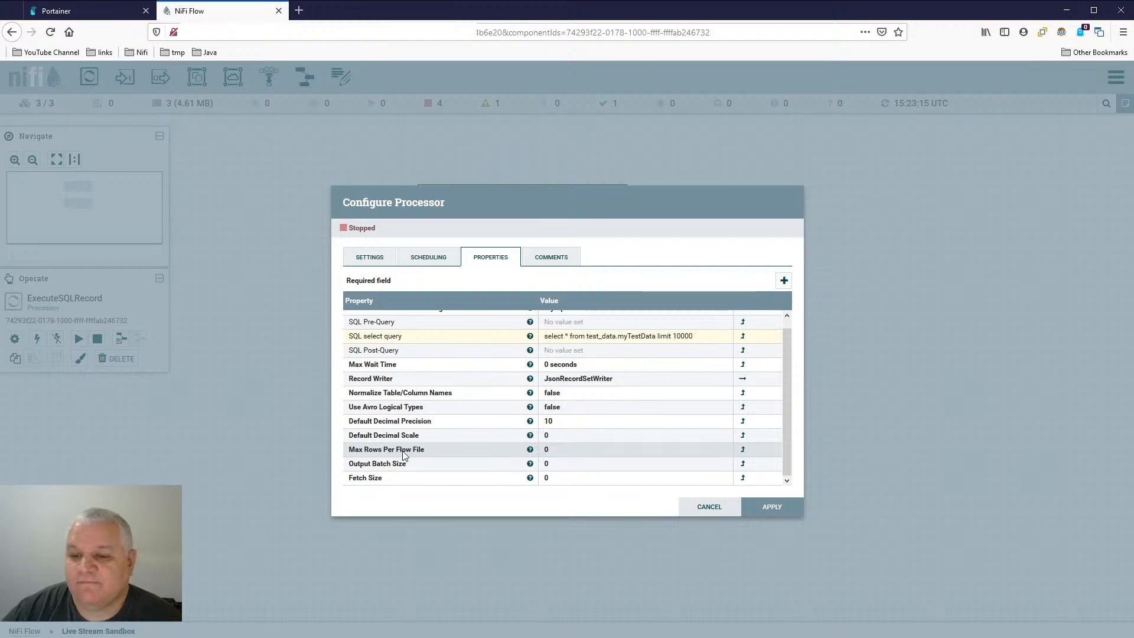
pyautogui.click(561, 450)
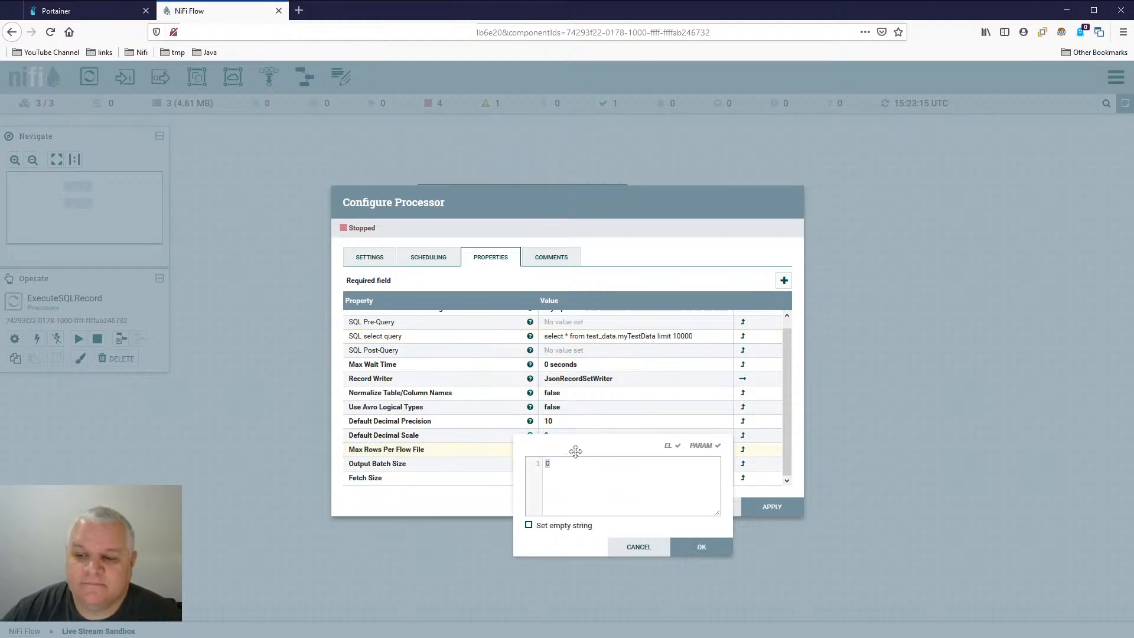
pyautogui.write('1')
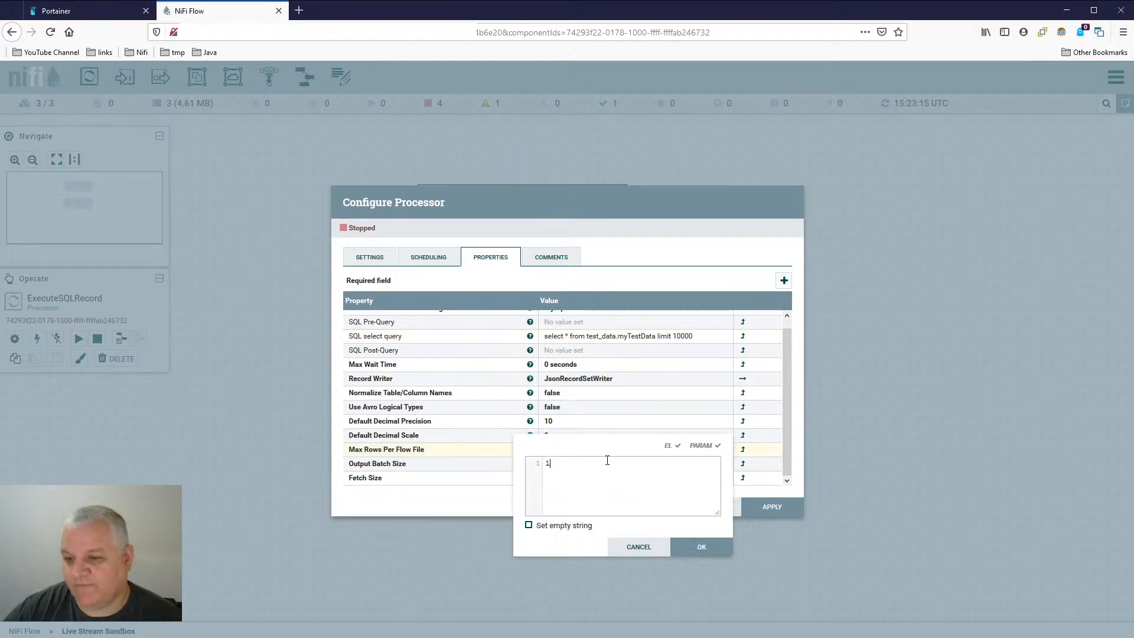
pyautogui.write('000')
pyautogui.press('Return')
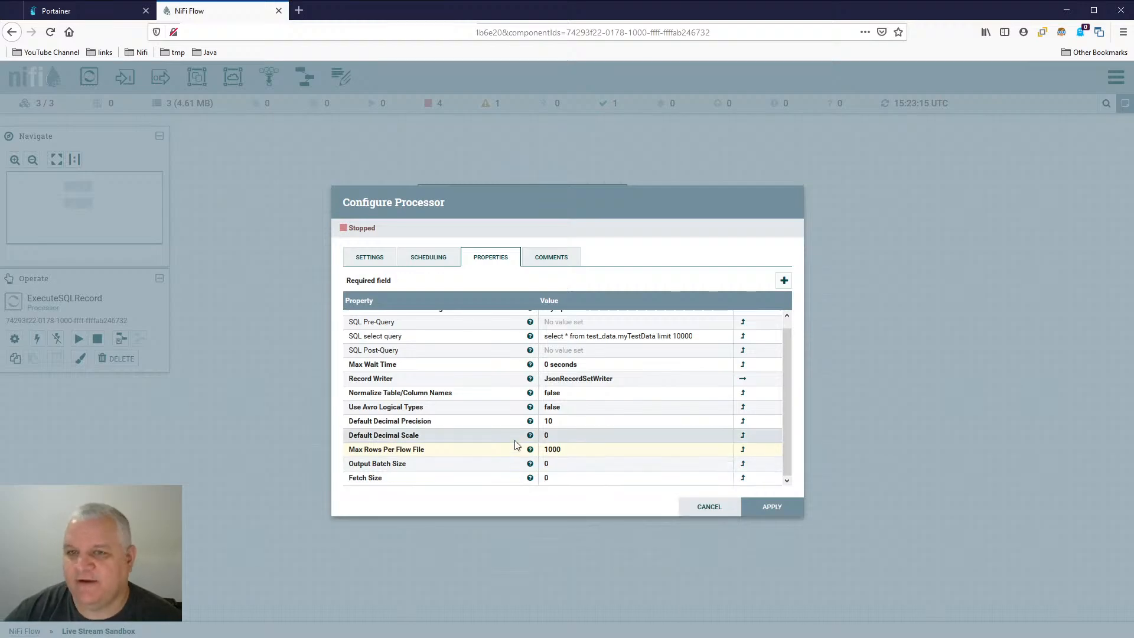
# - Set ExecuteSQLRecord's Max Rows Per Flow File back to 0 and its Output Batch Size to 1000
pyautogui.click(582, 465)
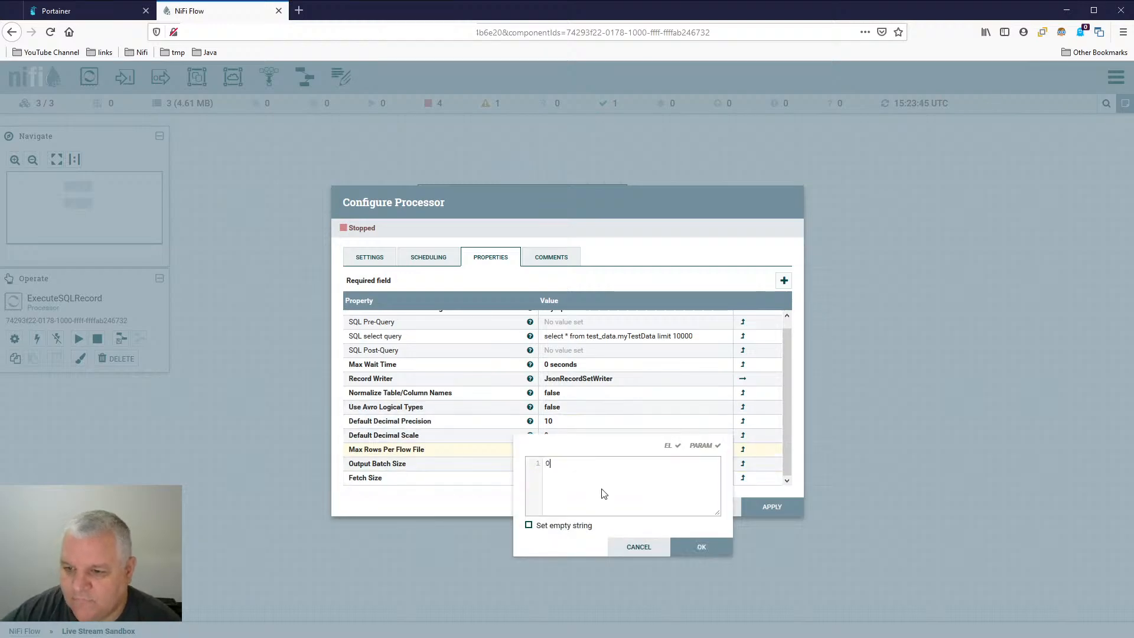
pyautogui.press('Return')
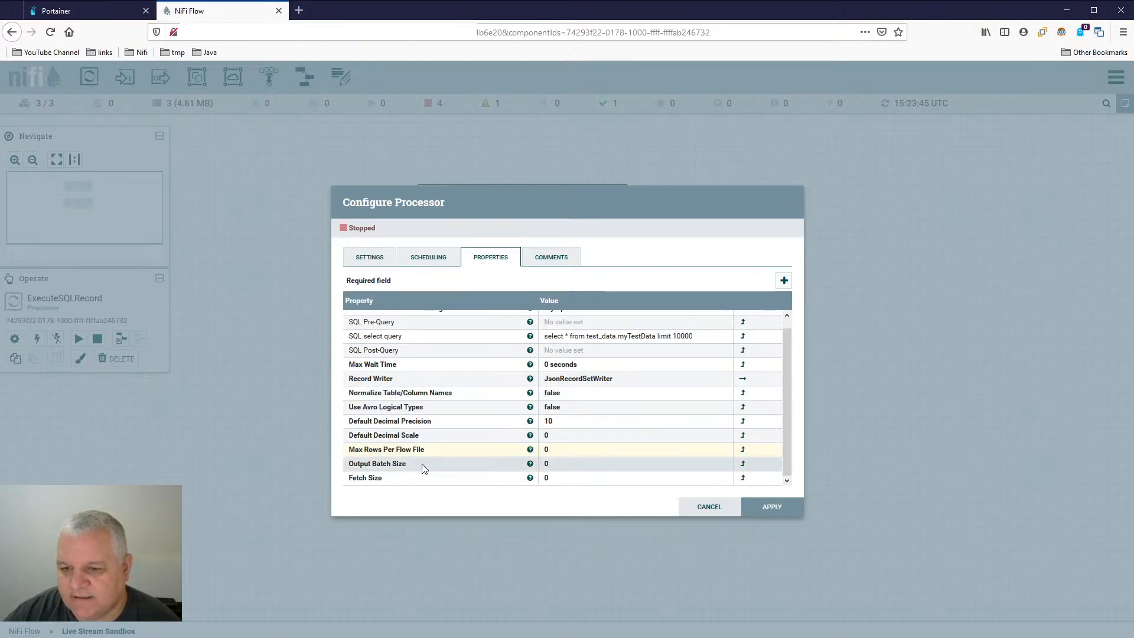
pyautogui.click(580, 465)
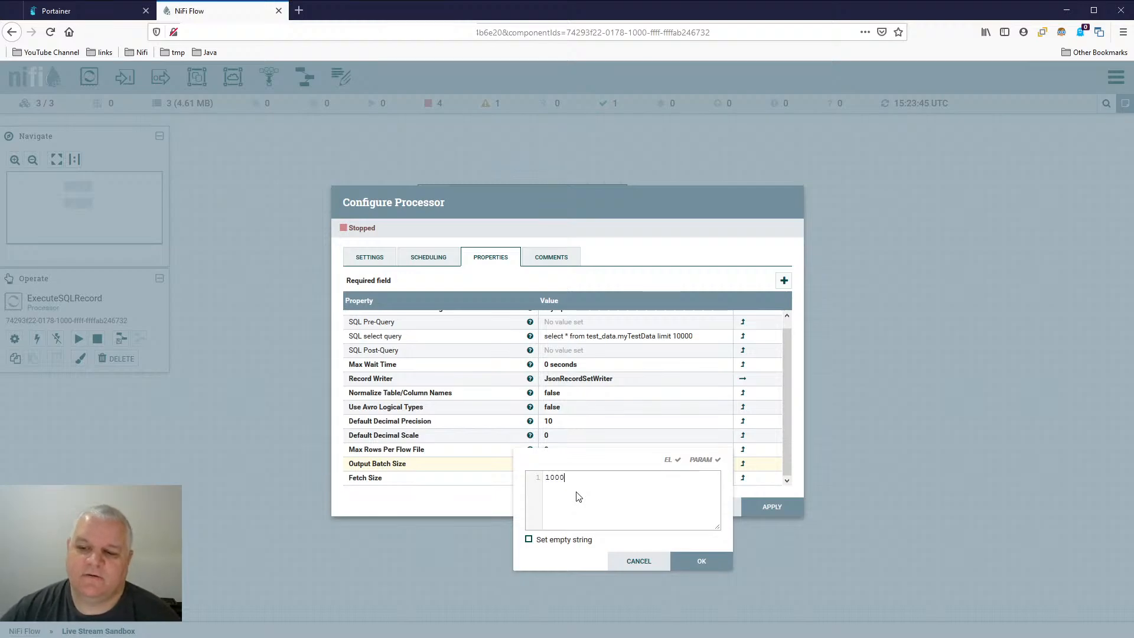
pyautogui.write('1000')
pyautogui.press('Return')
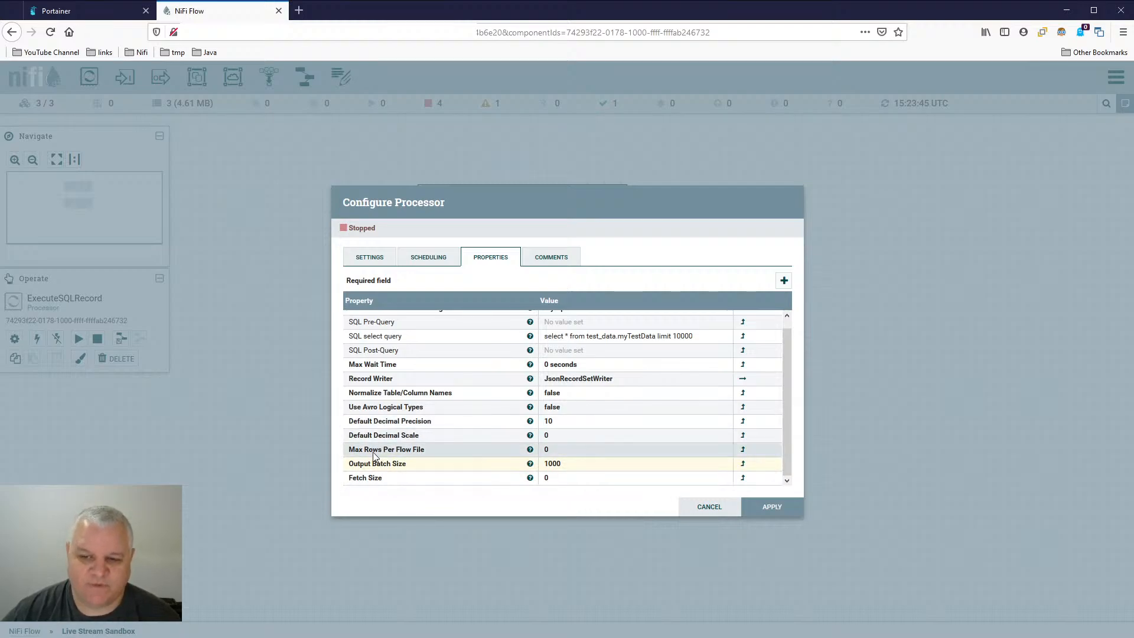
# - Set ExecuteSQLRecord's Max Rows Per Flow File to 1 and apply the processor configuration
pyautogui.click(576, 452)
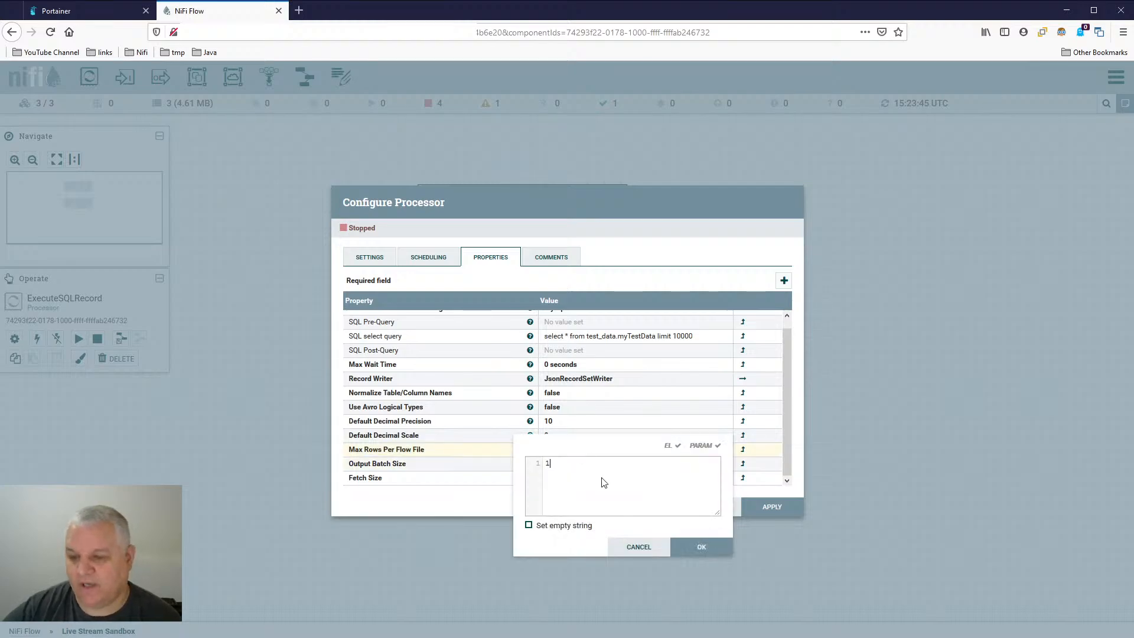
pyautogui.press('Return')
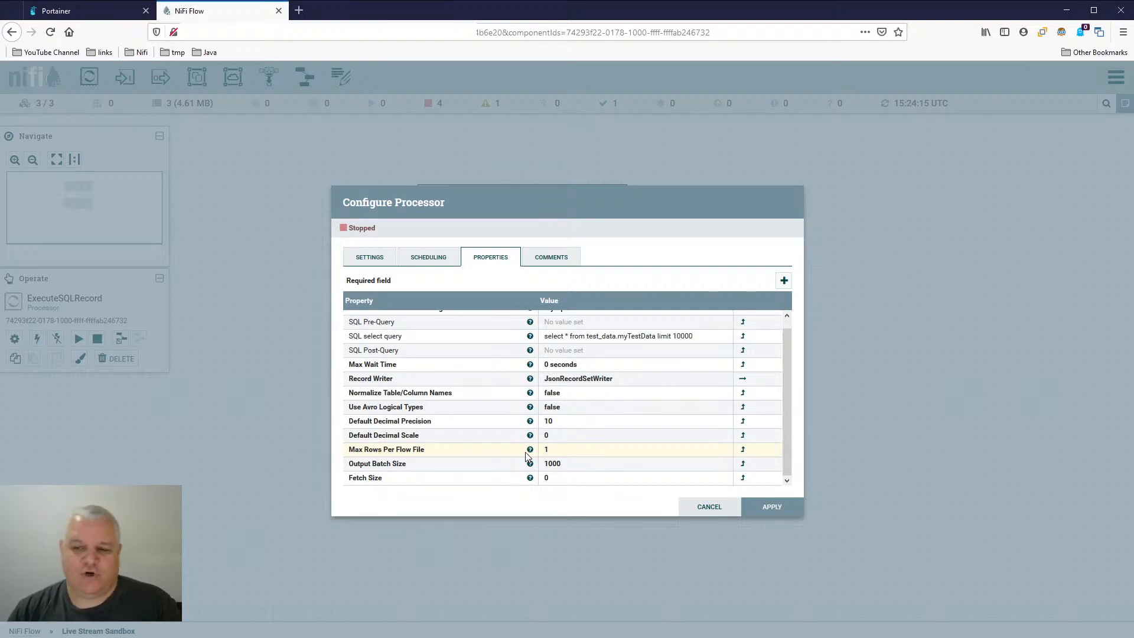
pyautogui.click(785, 507)
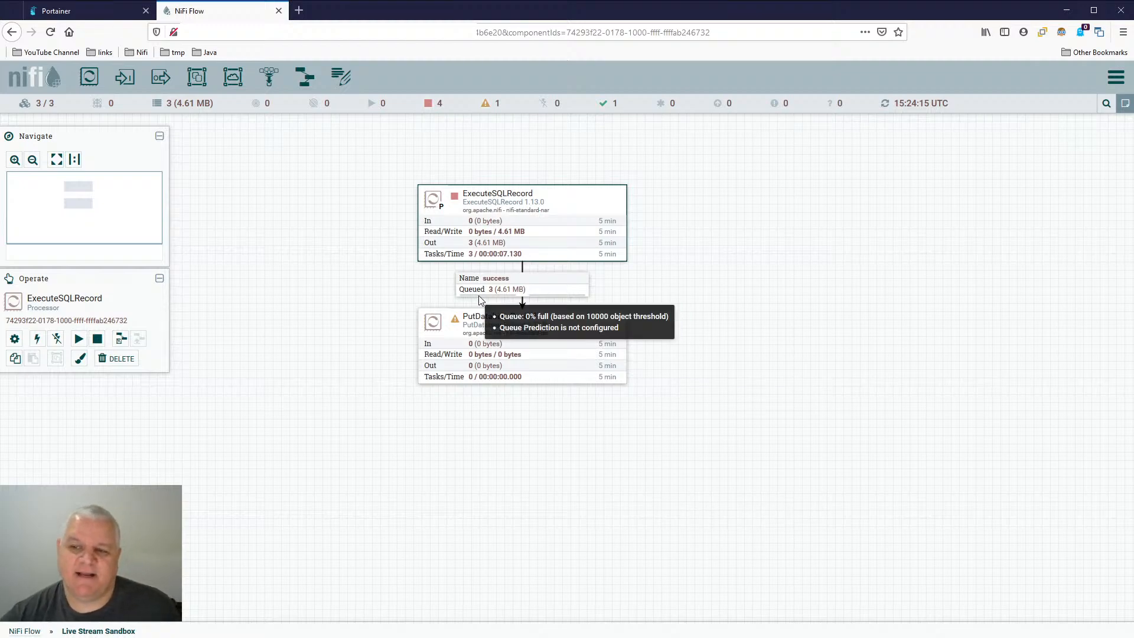
pyautogui.click(534, 294)
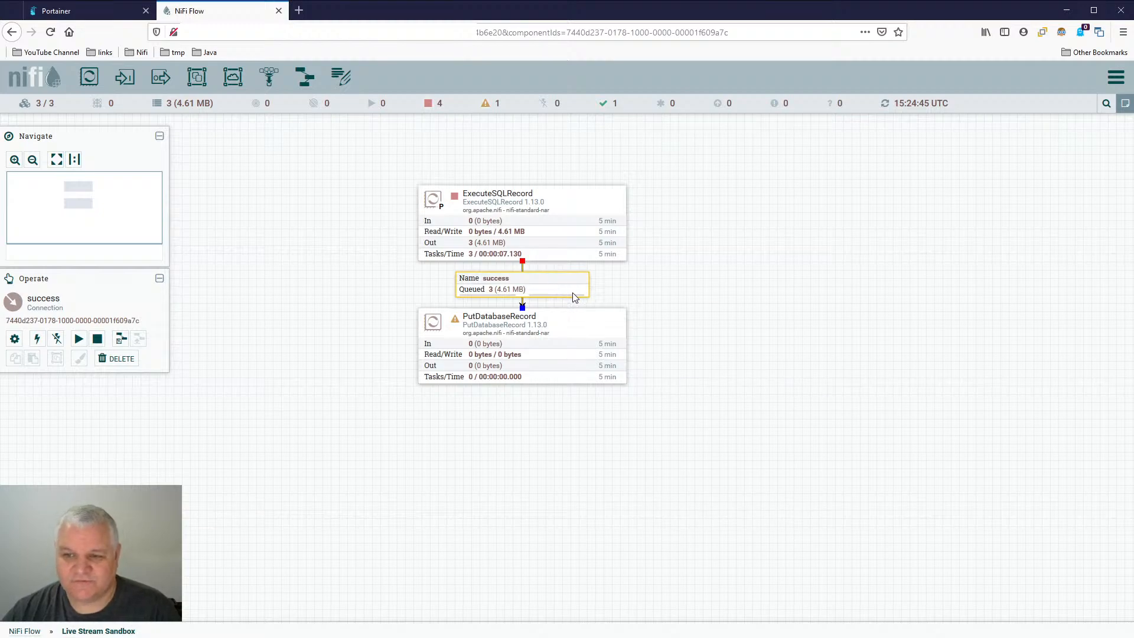
pyautogui.click(554, 340)
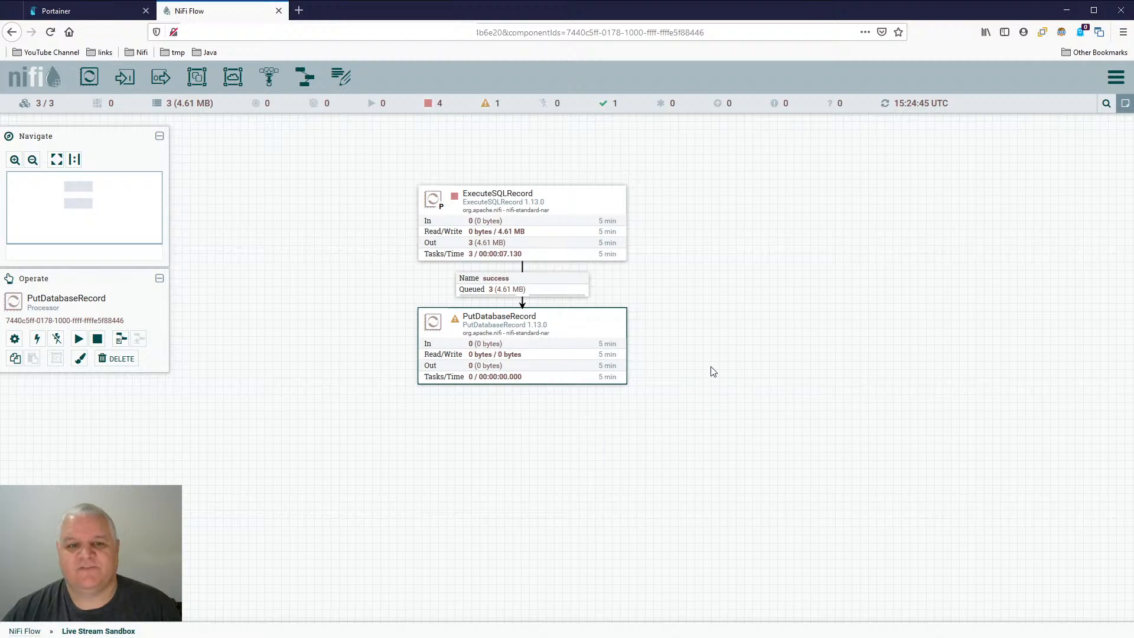
pyautogui.click(685, 329)
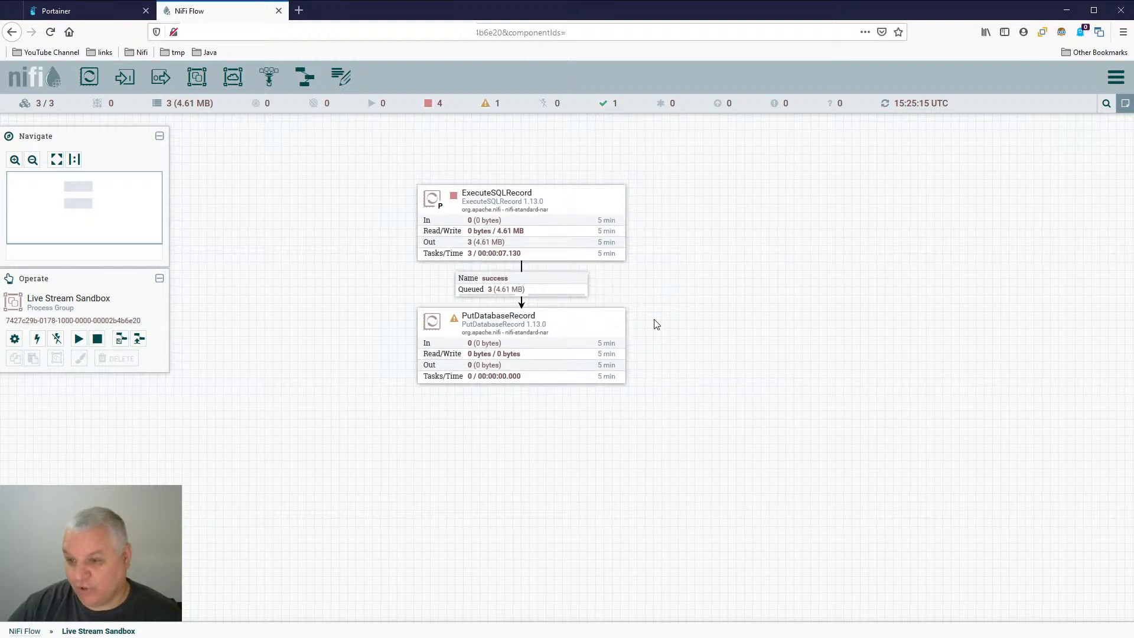
pyautogui.moveTo(727, 299); pyautogui.dragTo(721, 278)
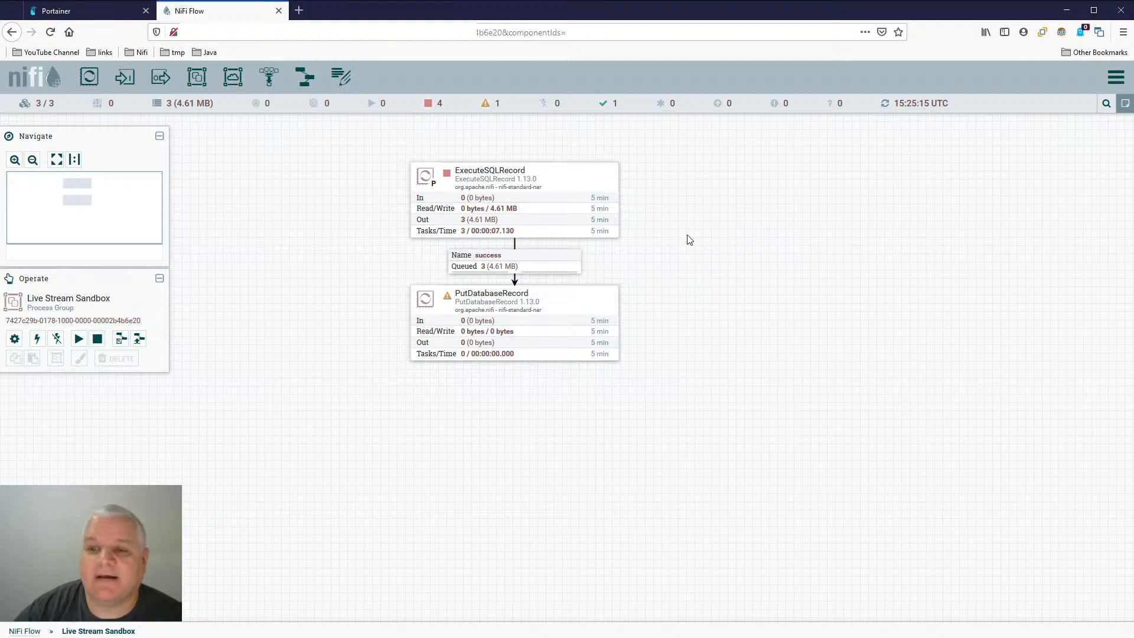
# - Empty the success queue between ExecuteSQLRecord and PutDatabaseRecord and confirm dropping its FlowFiles
pyautogui.rightClick(544, 258)
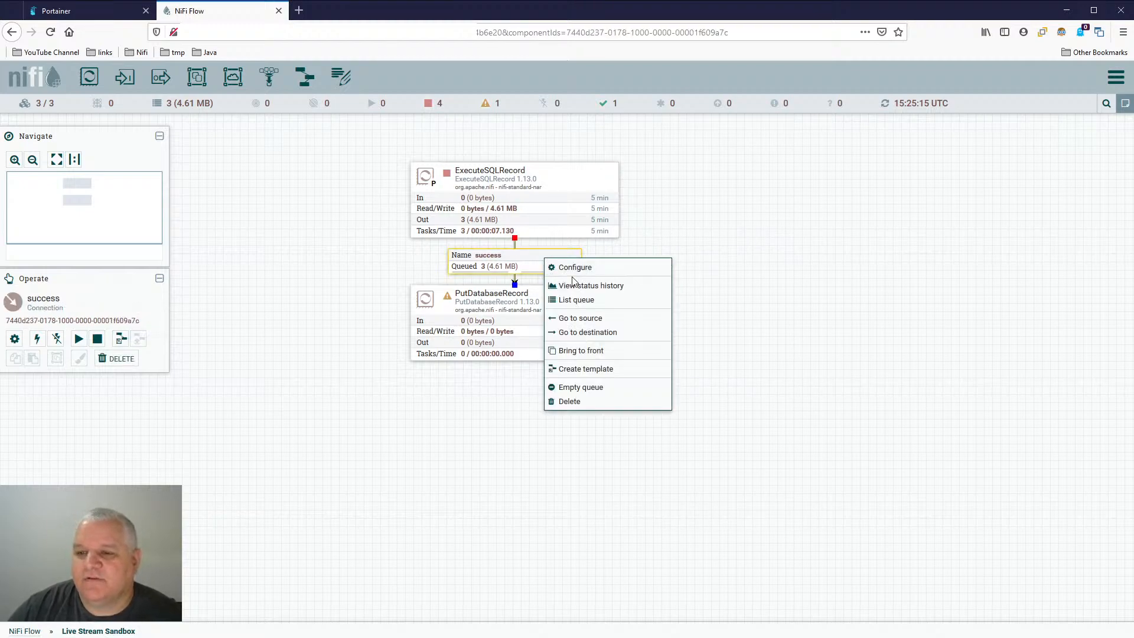
pyautogui.click(602, 388)
pyautogui.click(613, 415)
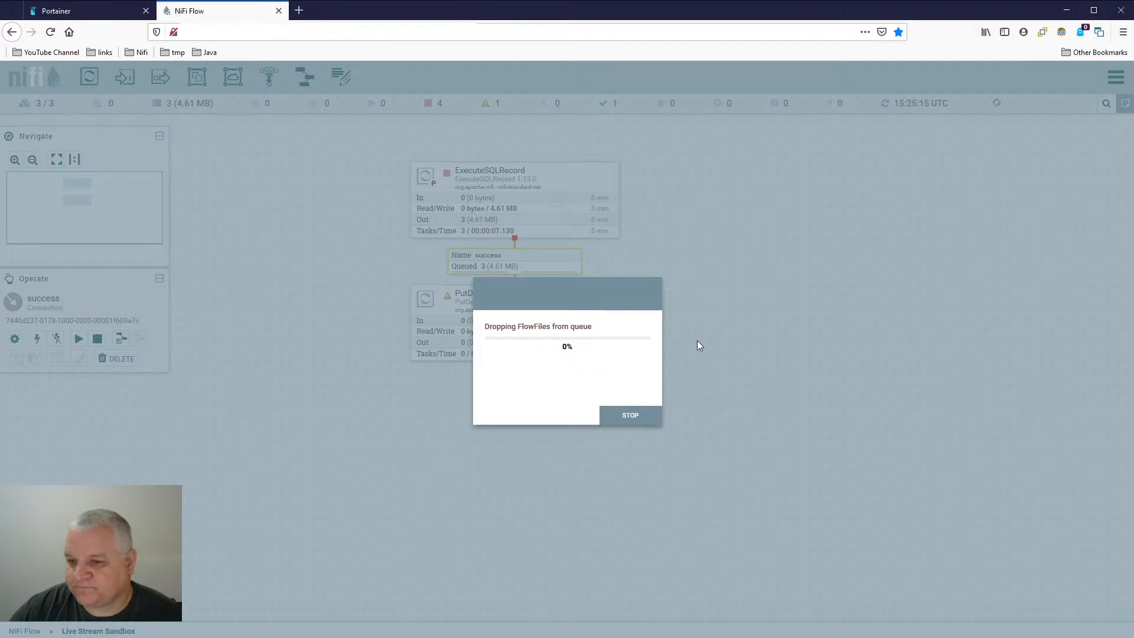
pyautogui.click(668, 415)
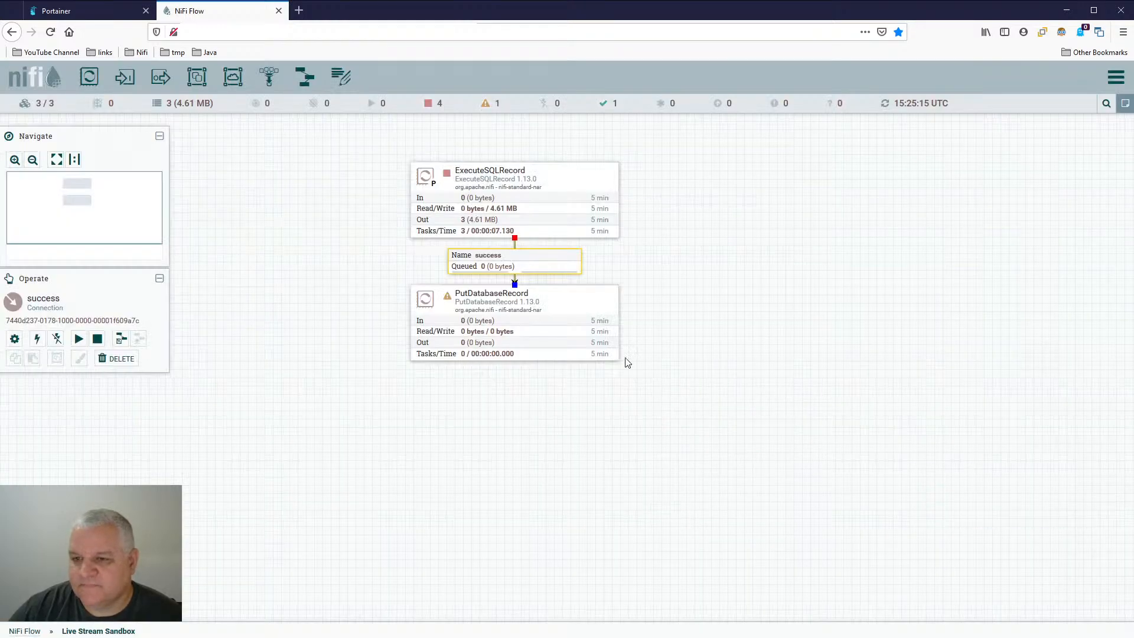
# - Raise the row limit in ExecuteSQLRecord's SQL select query to 500000 and apply the configuration
pyautogui.doubleClick(586, 178)
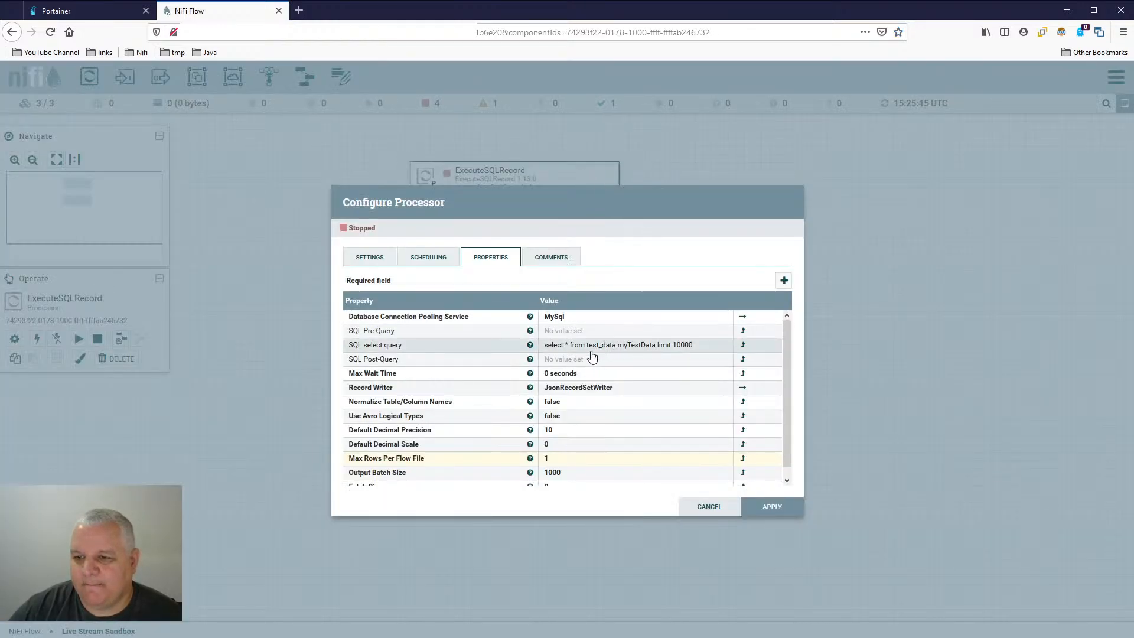
pyautogui.click(685, 346)
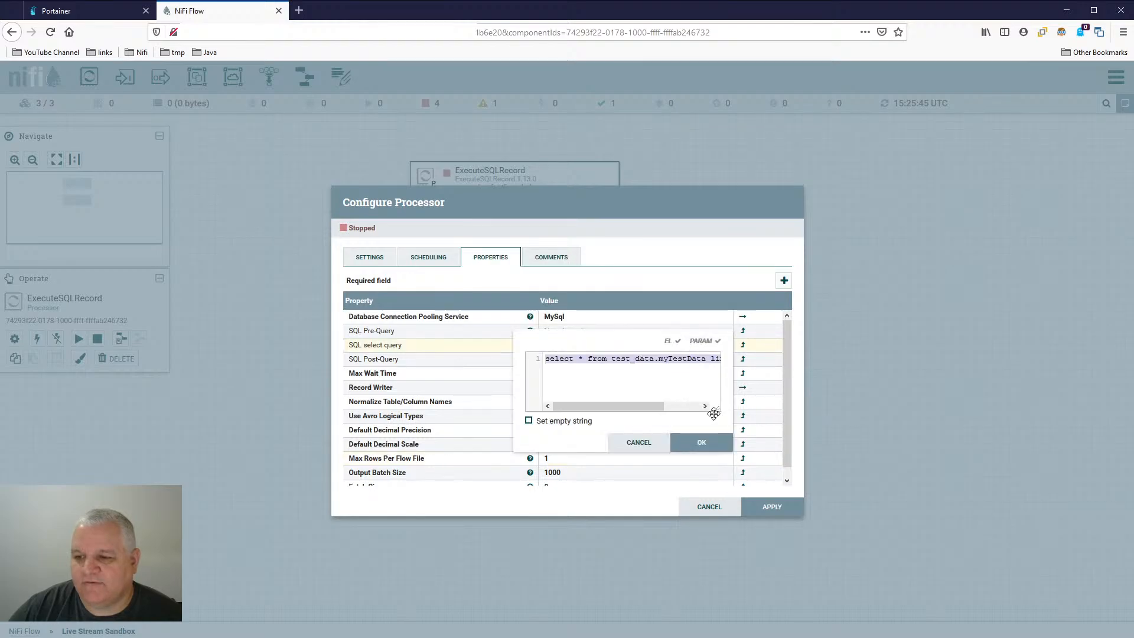
pyautogui.moveTo(757, 418); pyautogui.dragTo(993, 476)
pyautogui.doubleClick(751, 359)
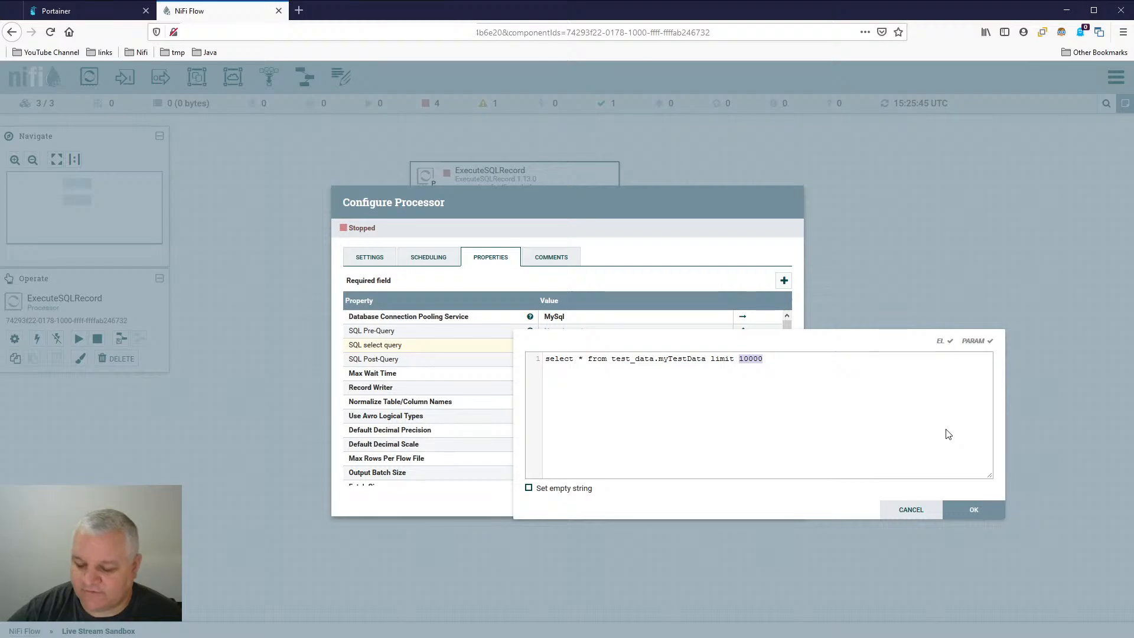
pyautogui.write('500000')
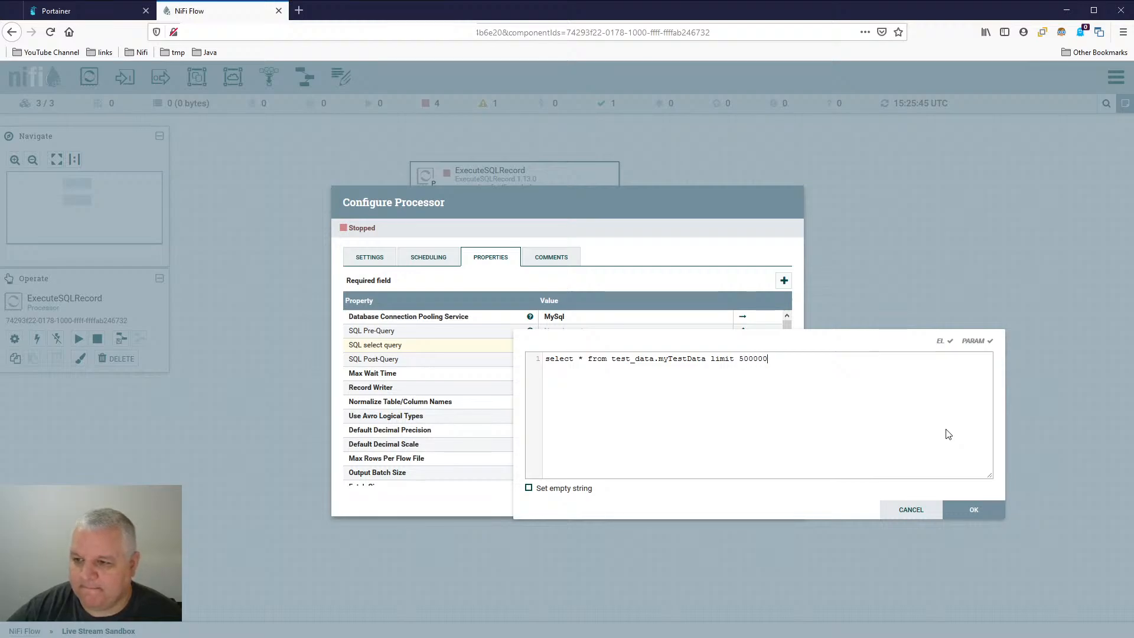
pyautogui.click(981, 510)
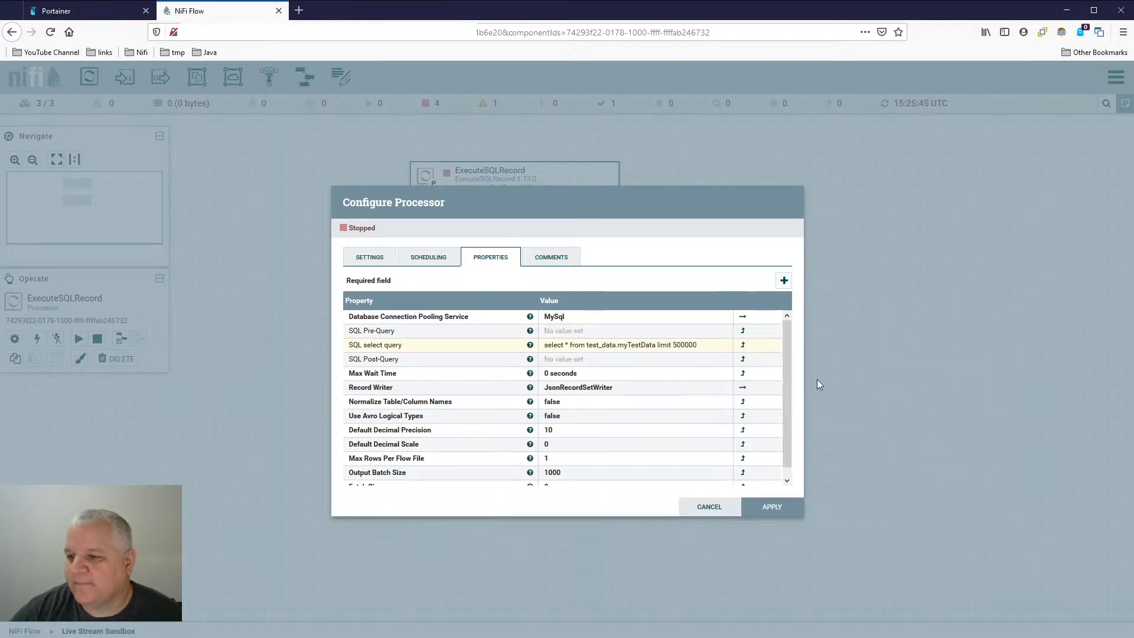
pyautogui.click(771, 508)
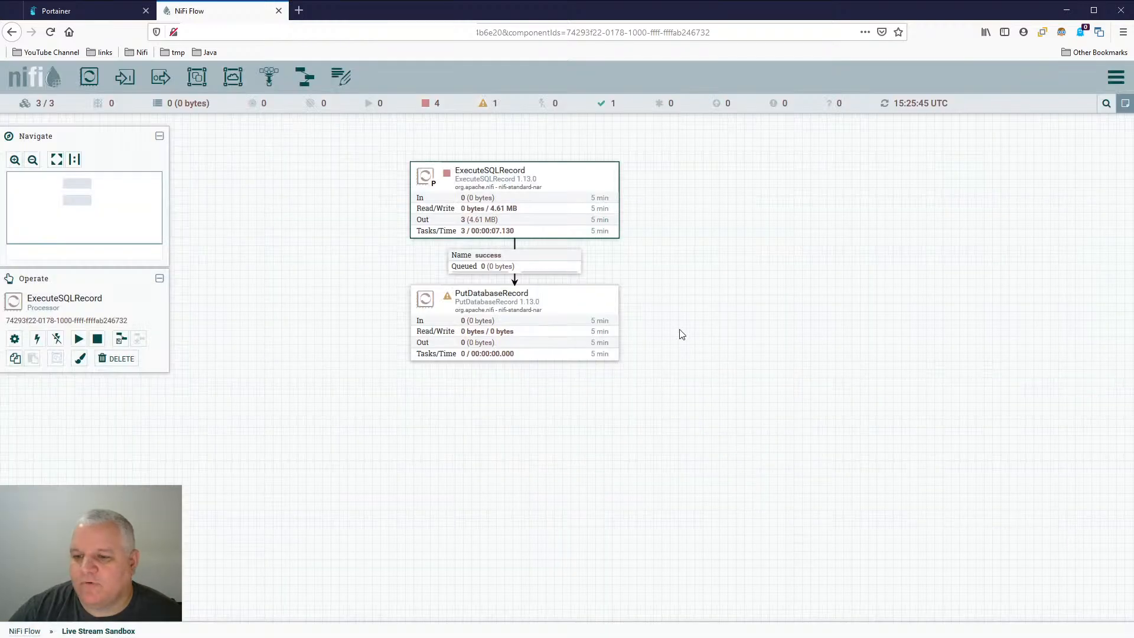
# - Set ExecuteSQLRecord's Run Schedule to 5 min and apply the processor configuration
pyautogui.doubleClick(563, 189)
pyautogui.click(443, 258)
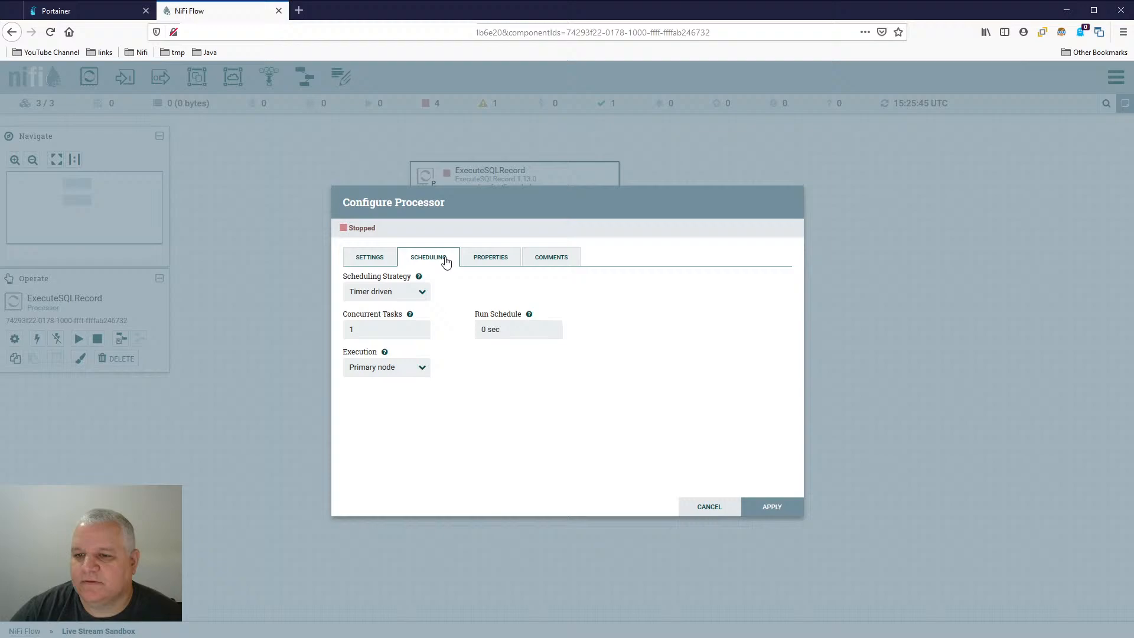
pyautogui.tripleClick(488, 329)
pyautogui.write('5 min')
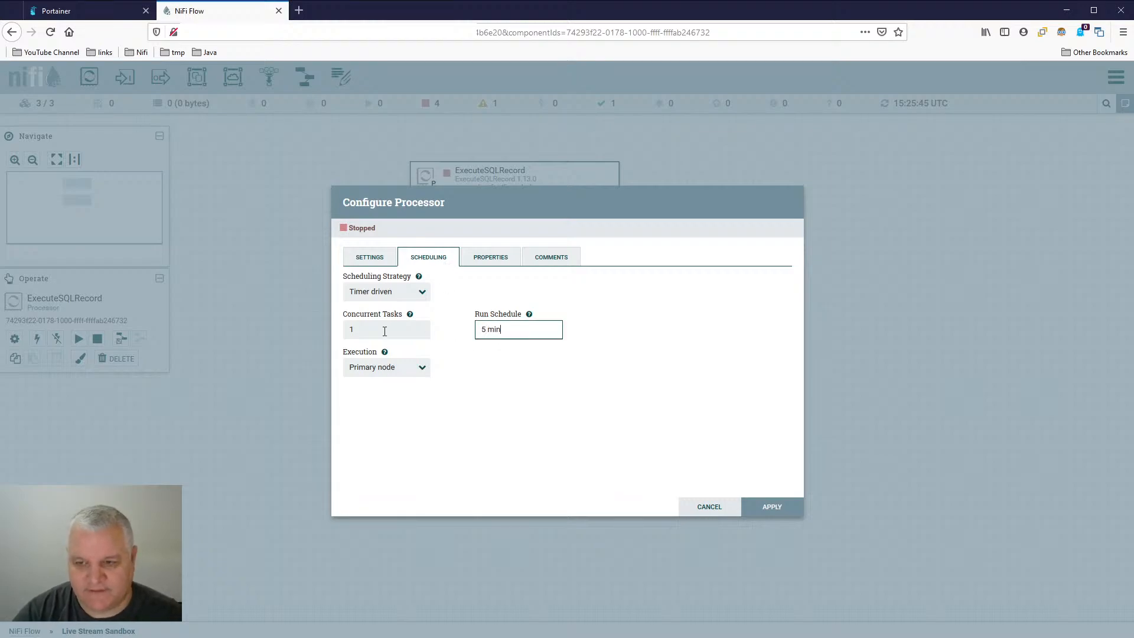
pyautogui.click(671, 384)
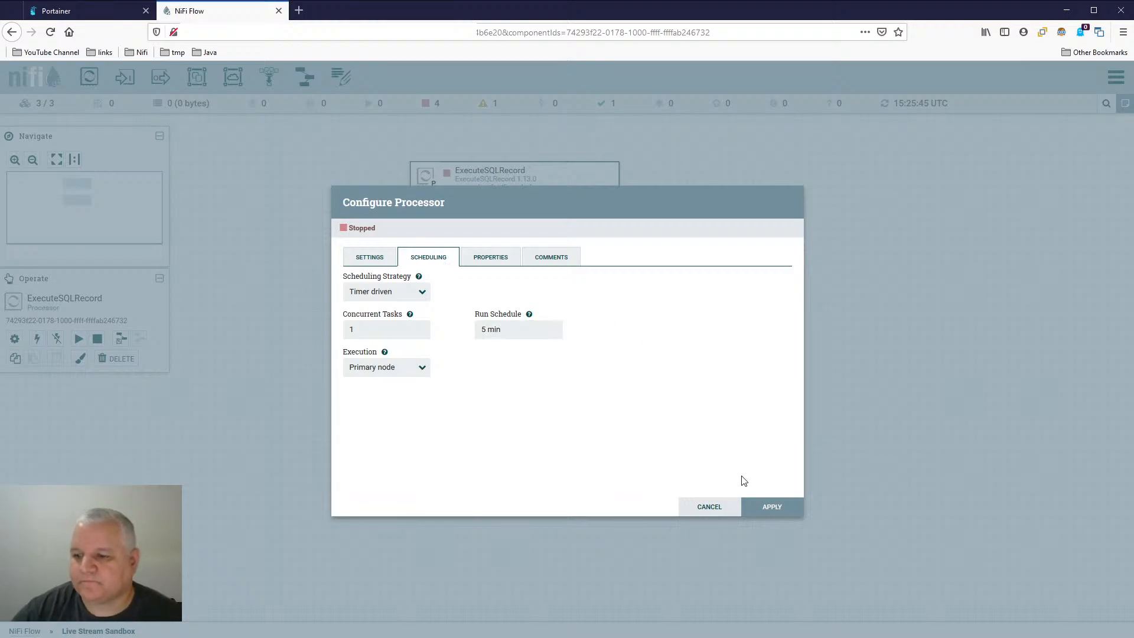
pyautogui.click(764, 509)
# - Start ExecuteSQLRecord, stop it again after it begins its query, and refresh the canvas
pyautogui.rightClick(570, 173)
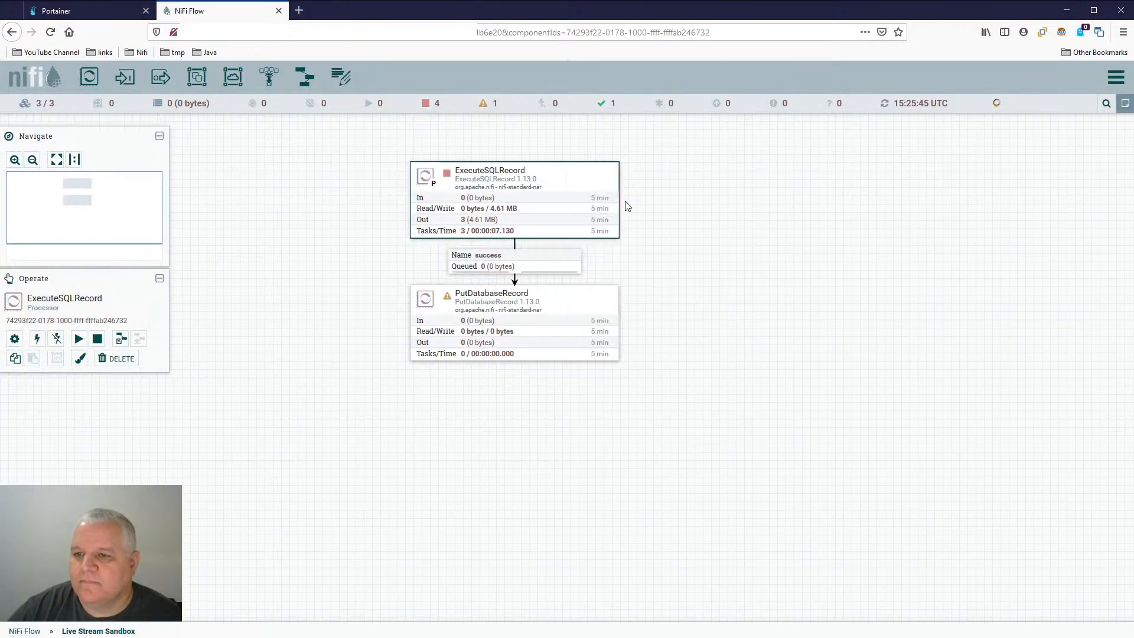
pyautogui.rightClick(673, 184)
pyautogui.click(706, 193)
pyautogui.rightClick(535, 180)
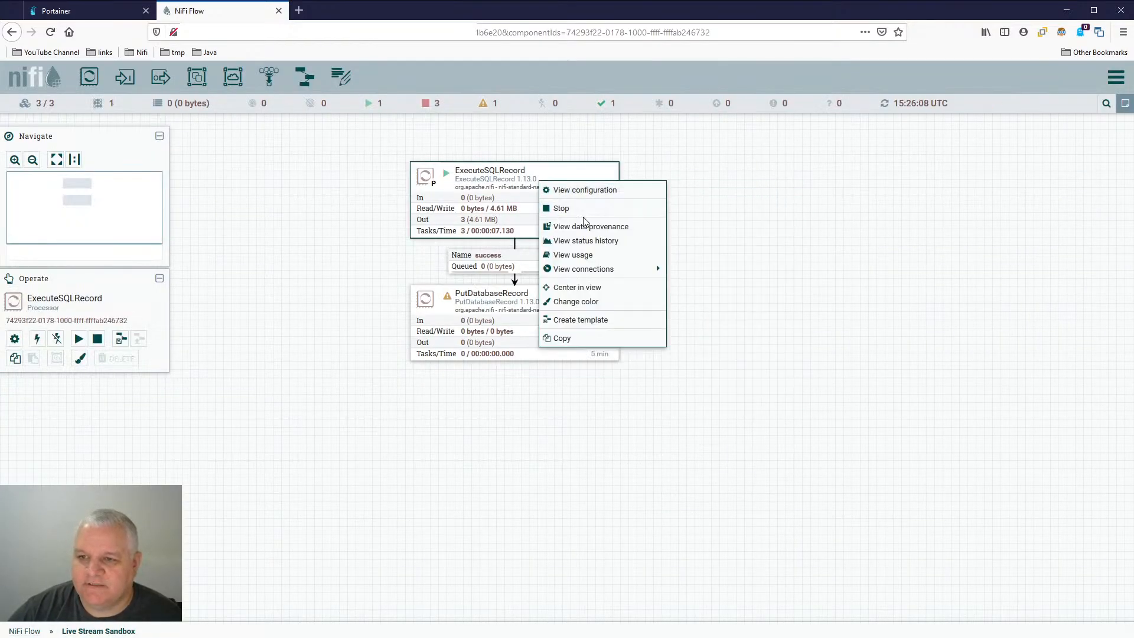
pyautogui.click(666, 201)
pyautogui.rightClick(668, 174)
pyautogui.click(706, 182)
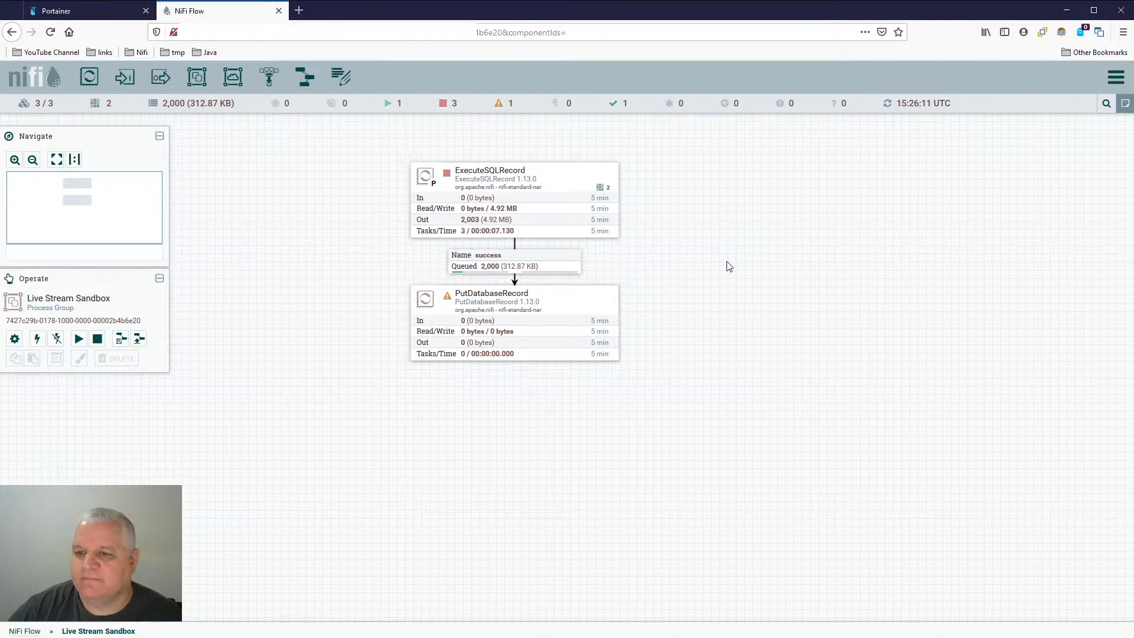
# - Refresh the canvas repeatedly to monitor how many FlowFiles ExecuteSQLRecord sends to the success queue
pyautogui.rightClick(678, 214)
pyautogui.click(715, 216)
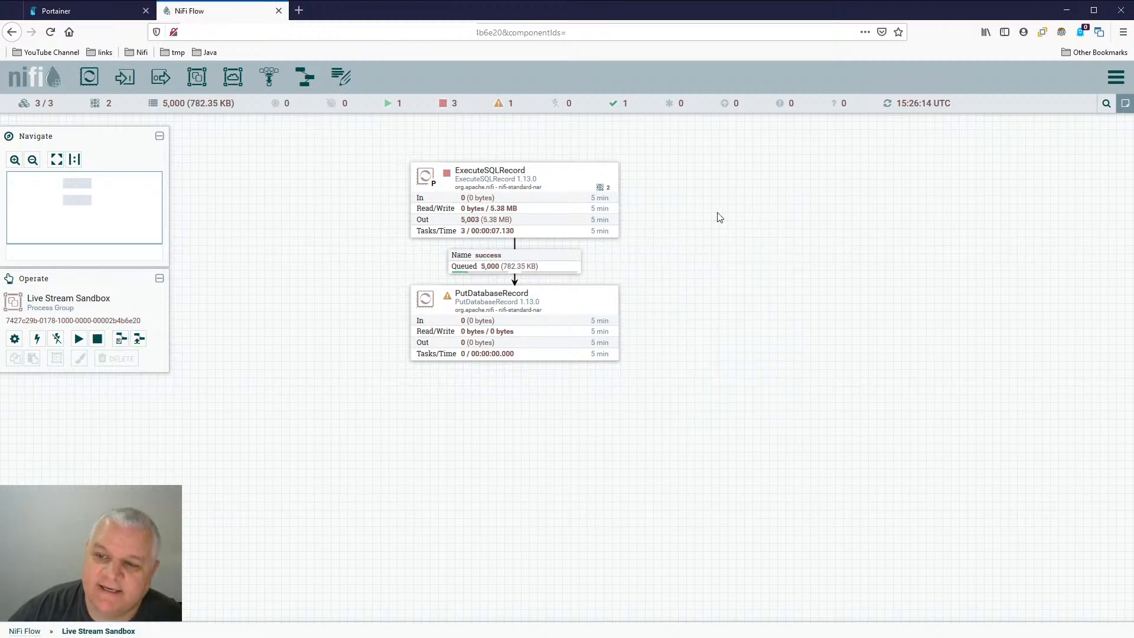
pyautogui.rightClick(697, 197)
pyautogui.click(731, 202)
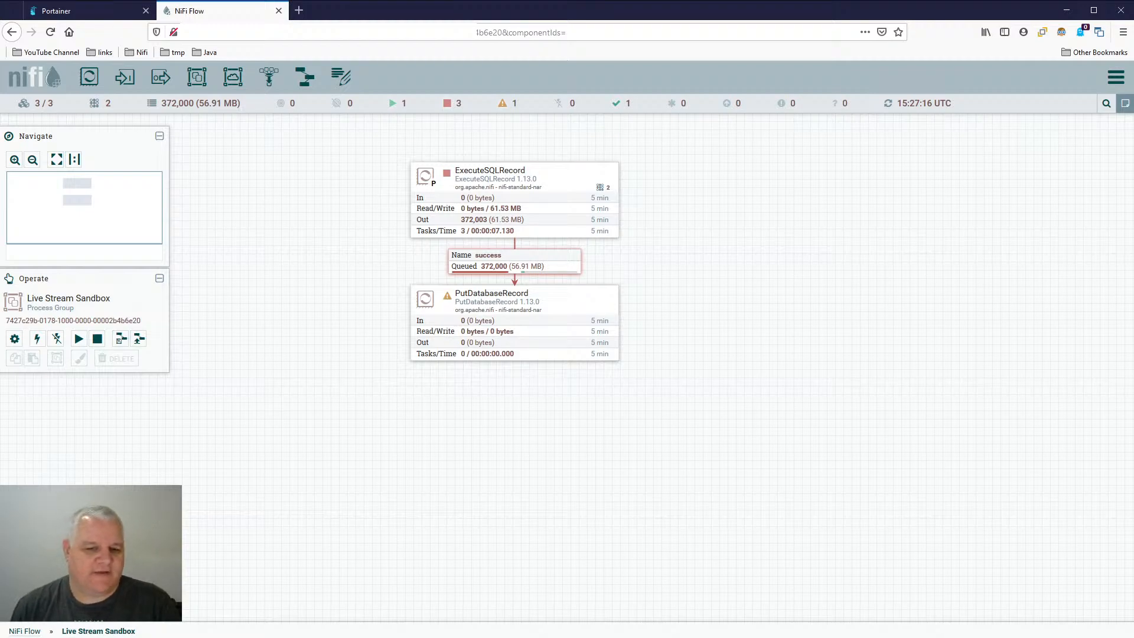
pyautogui.rightClick(146, 394)
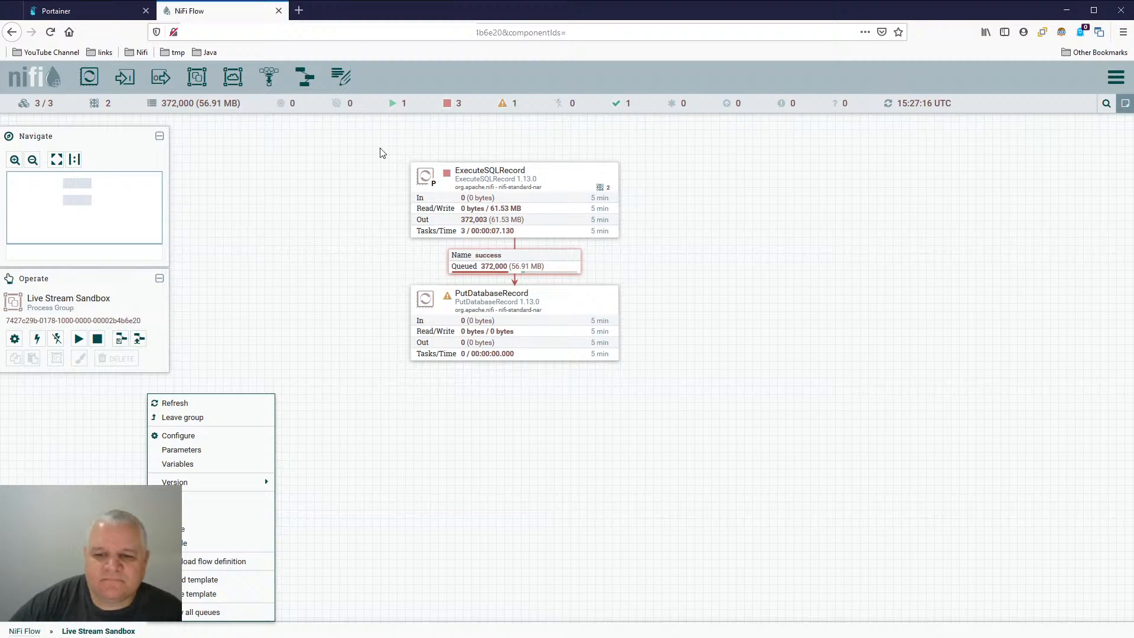
pyautogui.click(397, 421)
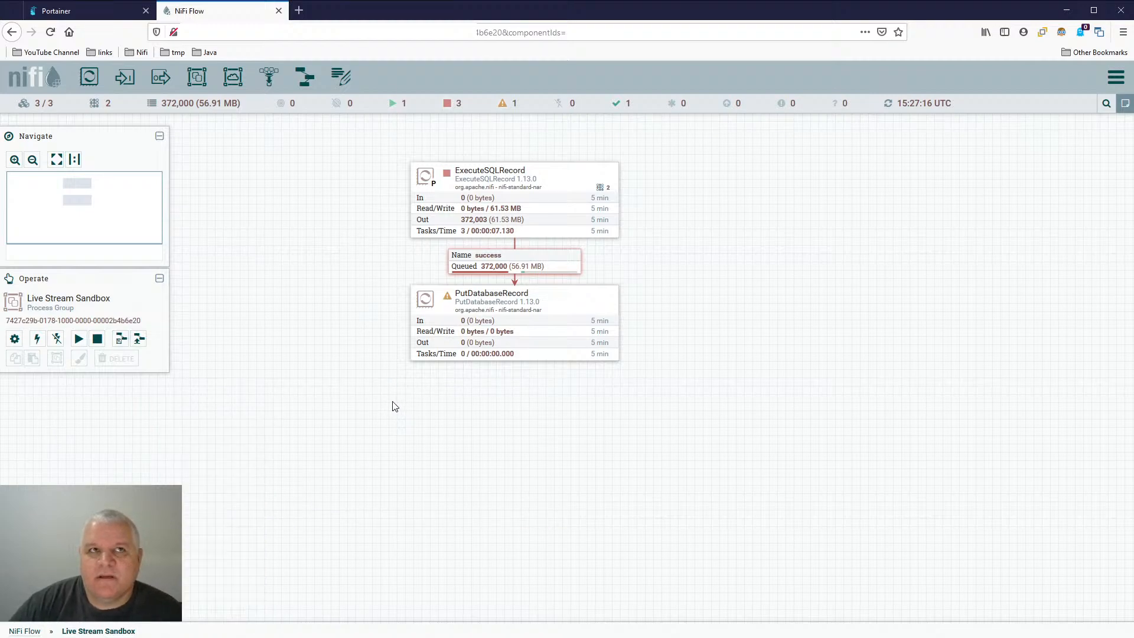
# - Add a PutCassandraRecord processor to an empty area of the canvas beside the existing flow
pyautogui.moveTo(379, 377)
pyautogui.mouseDown()
pyautogui.moveTo(498, 400)
pyautogui.moveTo(375, 385)
pyautogui.moveTo(393, 380)
pyautogui.mouseUp()
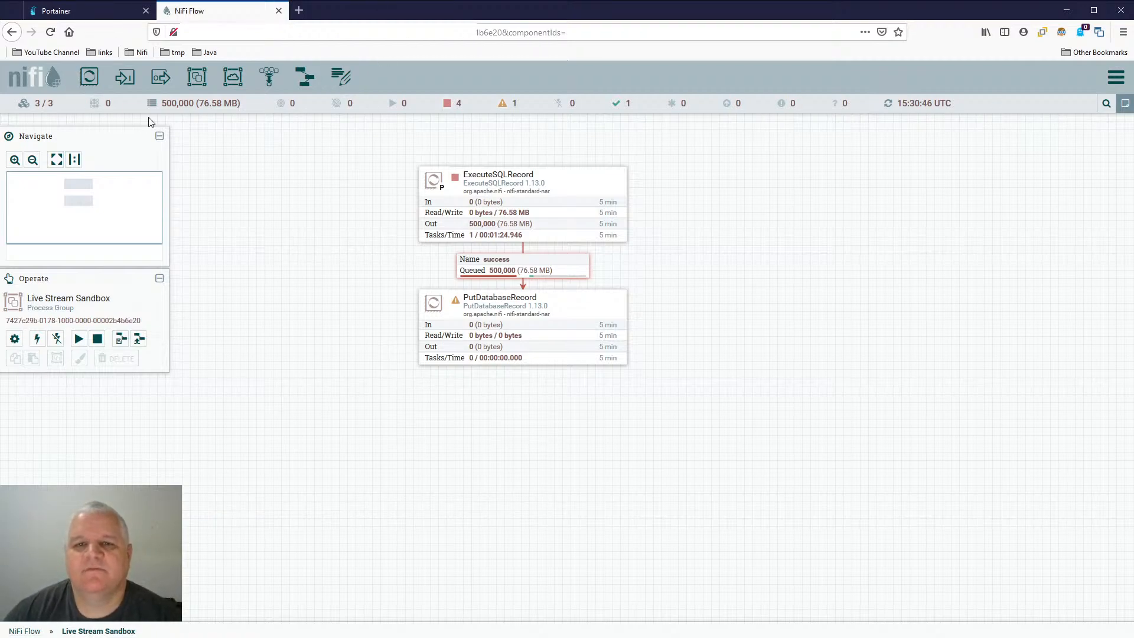
pyautogui.moveTo(331, 253); pyautogui.dragTo(178, 230)
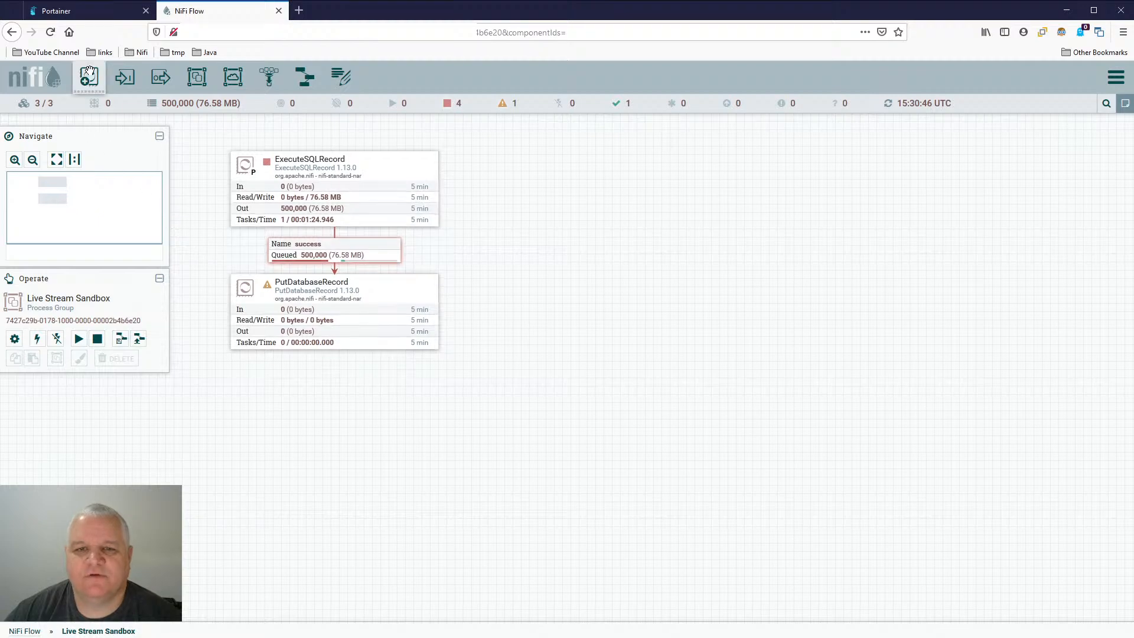
pyautogui.moveTo(88, 72); pyautogui.dragTo(763, 224)
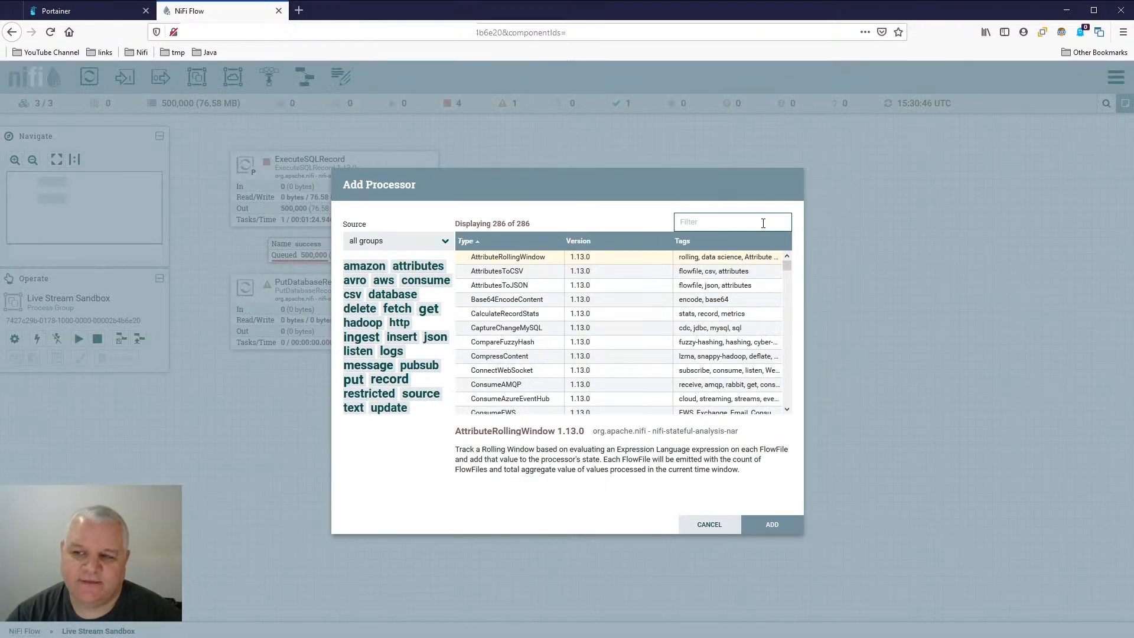
pyautogui.write('cass')
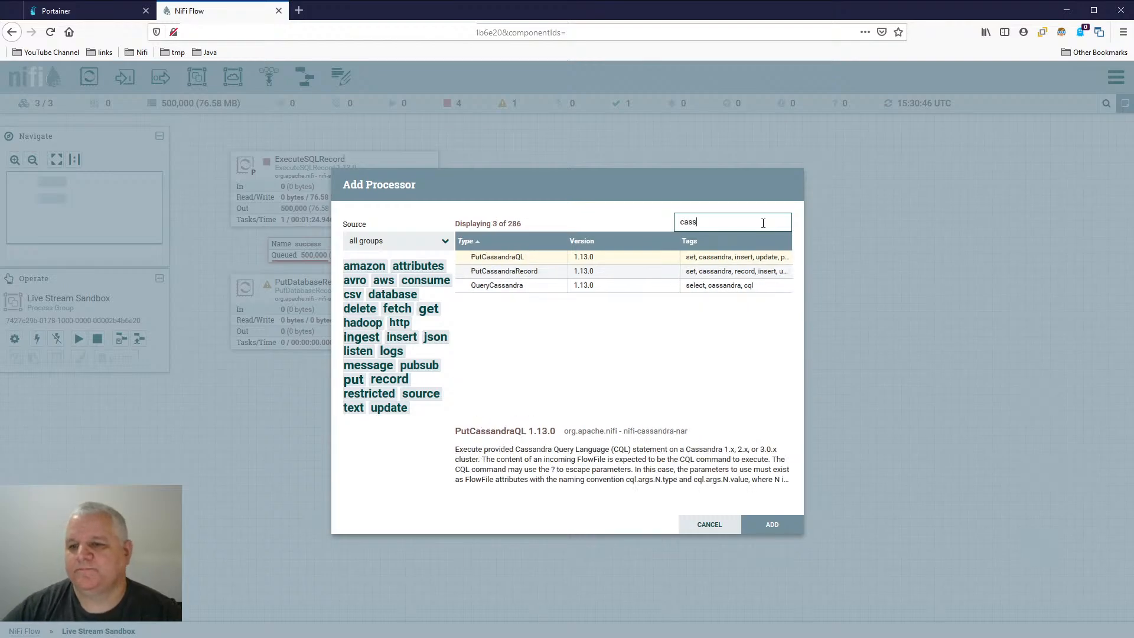
pyautogui.doubleClick(535, 271)
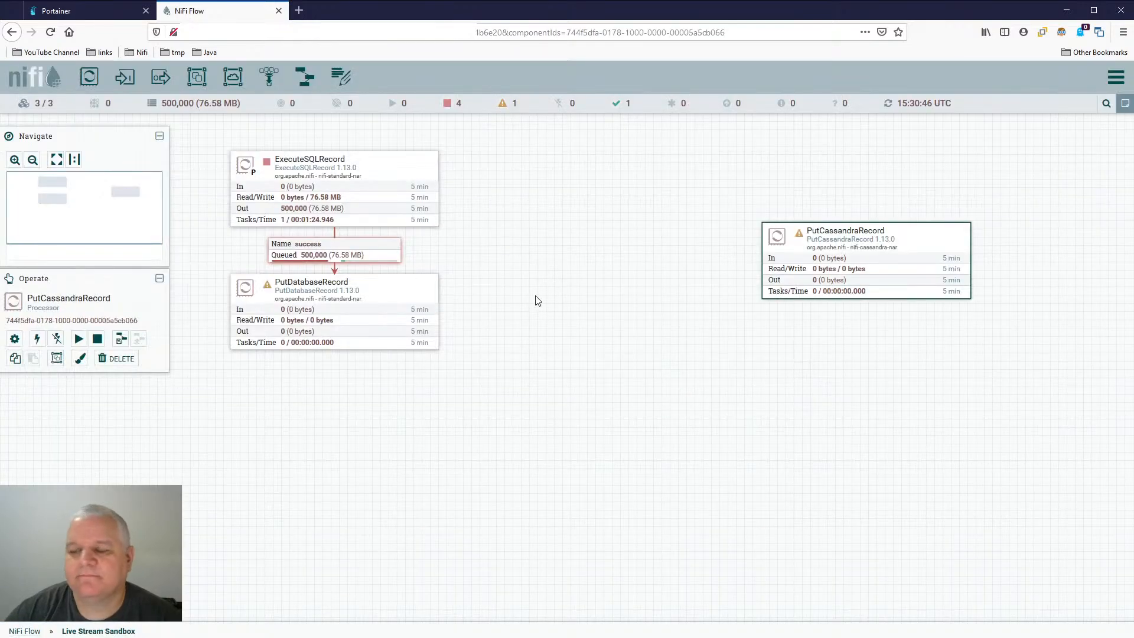
pyautogui.moveTo(948, 248); pyautogui.dragTo(907, 237)
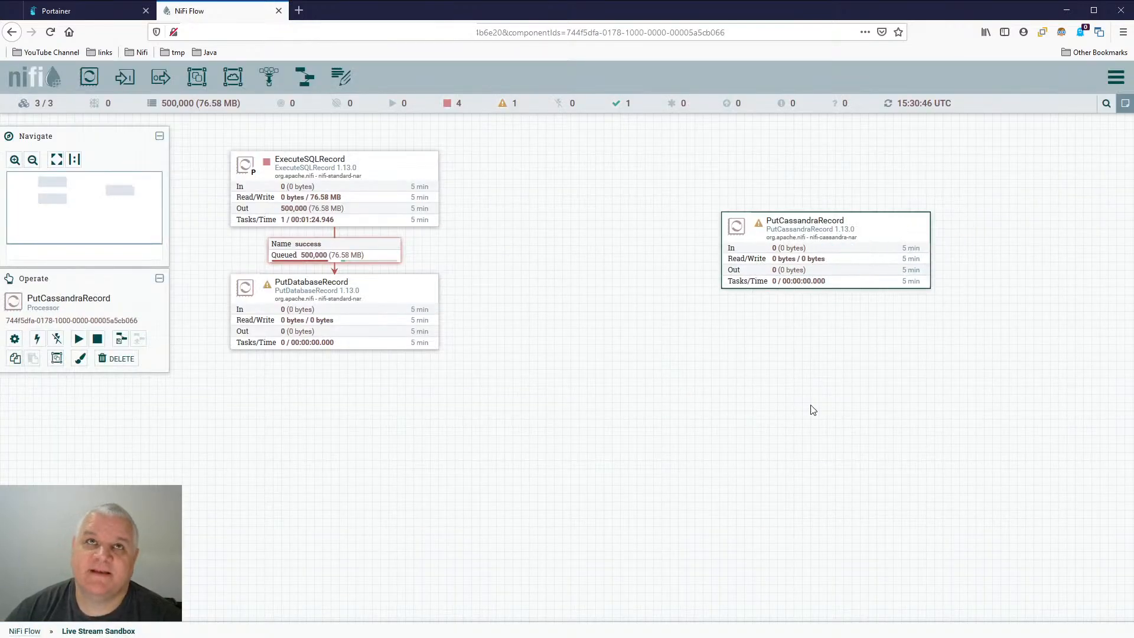
# - Reposition the PutCassandraRecord processor near PutDatabaseRecord, and delete it from the canvas
pyautogui.moveTo(811, 407); pyautogui.dragTo(726, 398)
pyautogui.moveTo(794, 224); pyautogui.dragTo(795, 372)
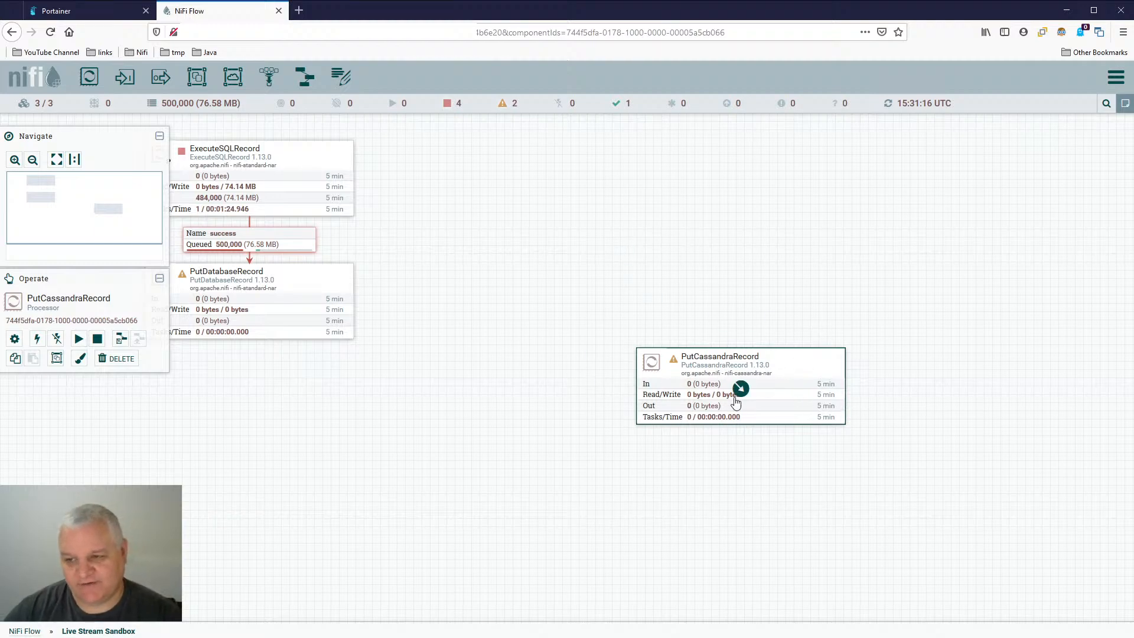
pyautogui.moveTo(551, 267); pyautogui.dragTo(651, 295)
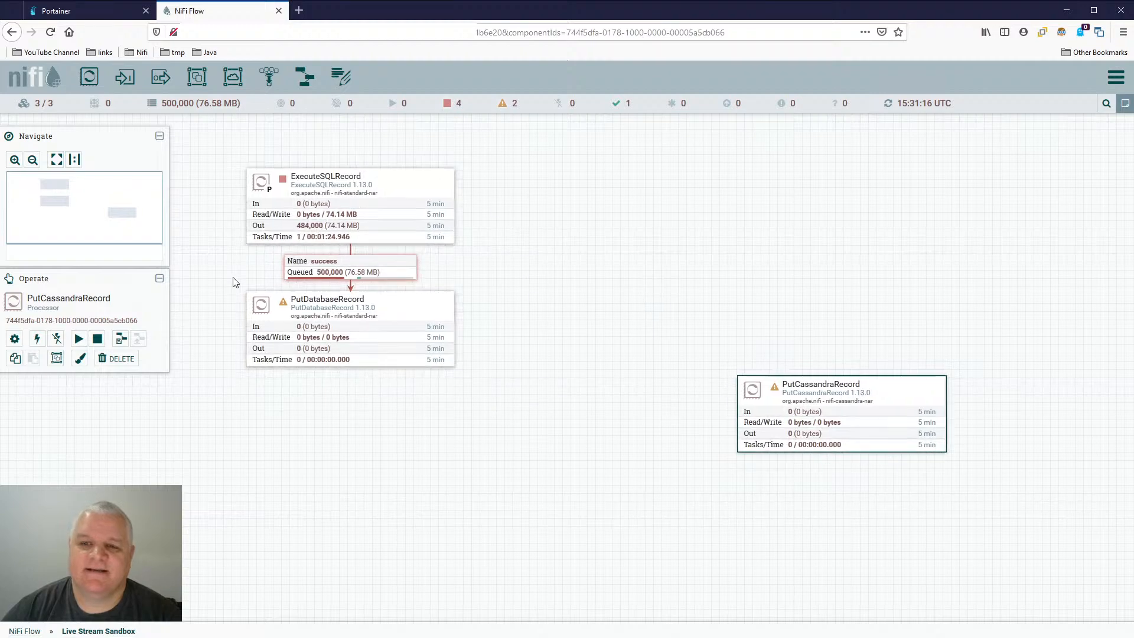
pyautogui.moveTo(384, 194)
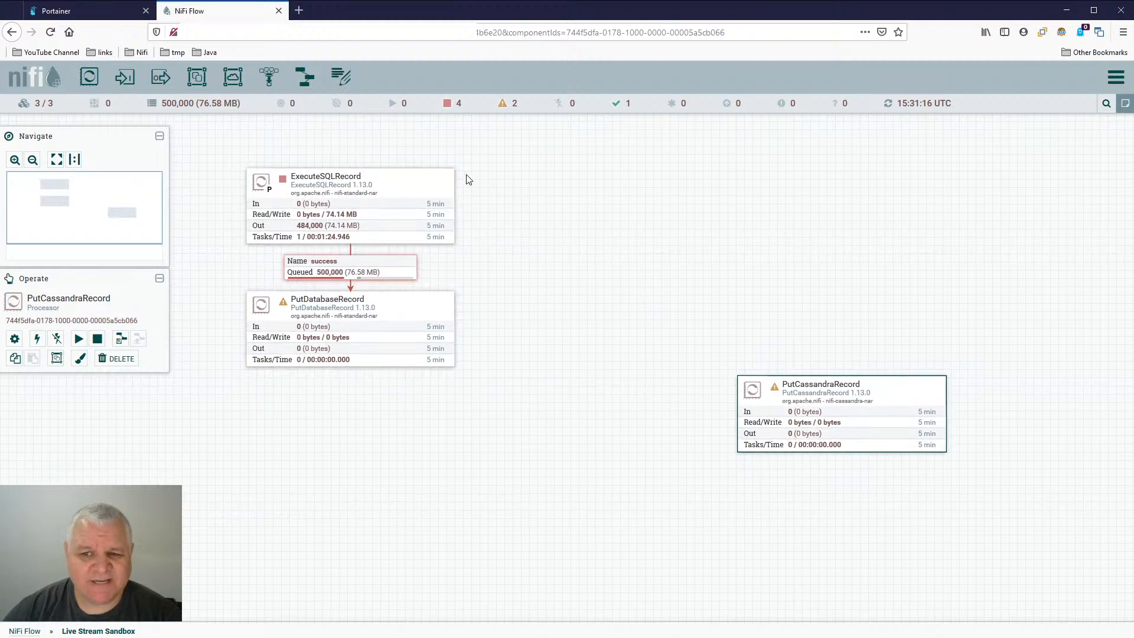
pyautogui.moveTo(883, 390)
pyautogui.moveTo(884, 390); pyautogui.dragTo(604, 416)
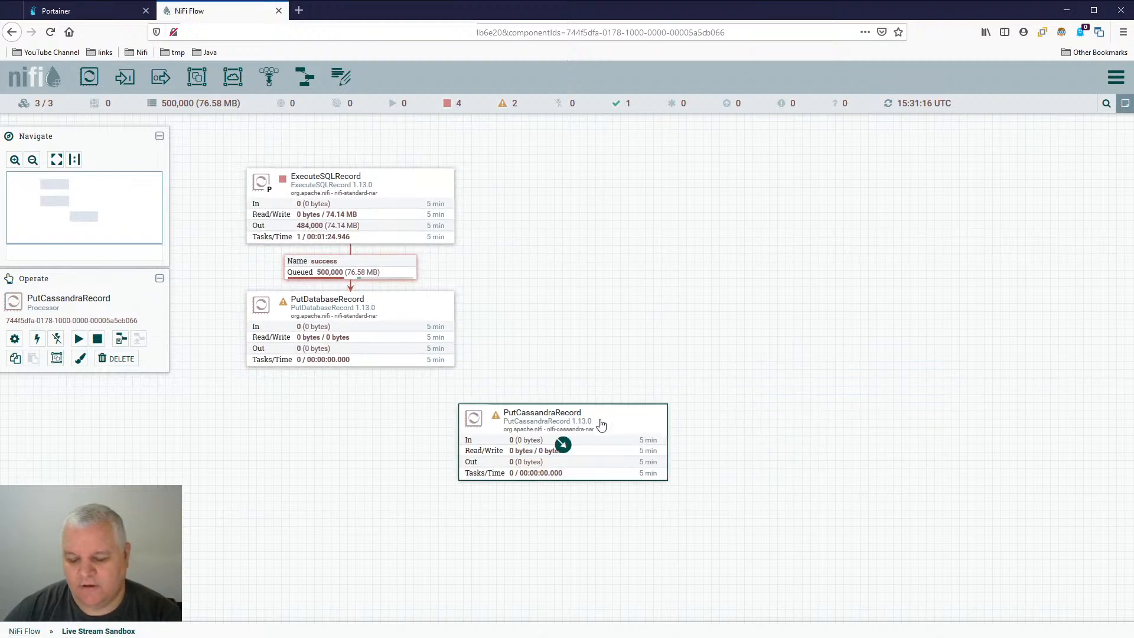
pyautogui.press('Delete')
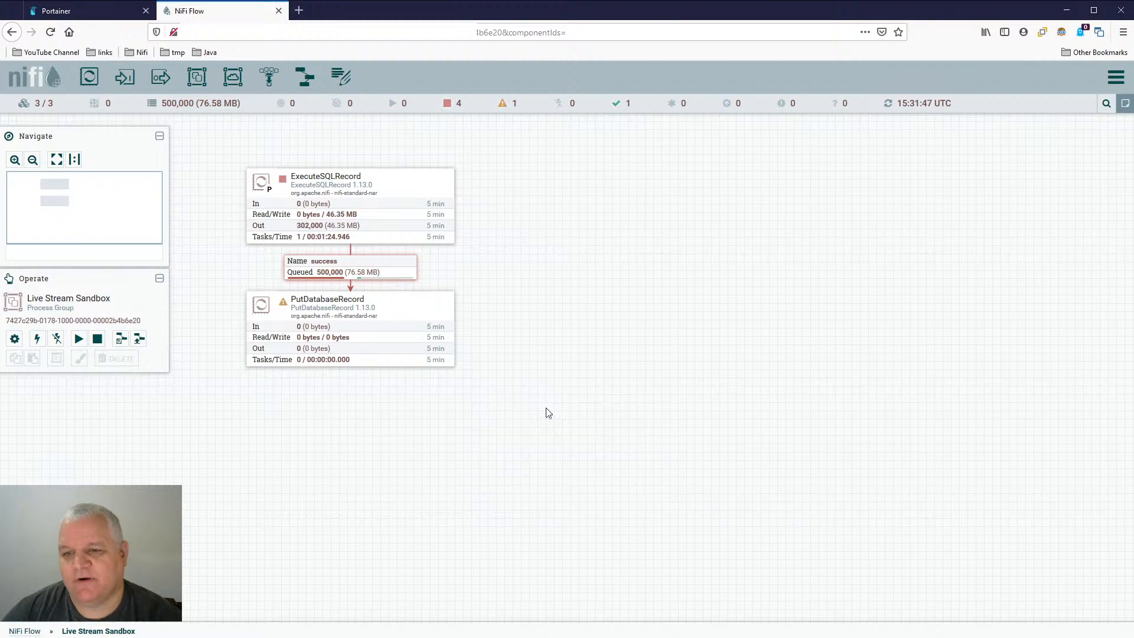
# - Return to the root NiFi Flow, create a process group named Cassandra Database below Live Stream Sandbox, and open it
pyautogui.click(24, 631)
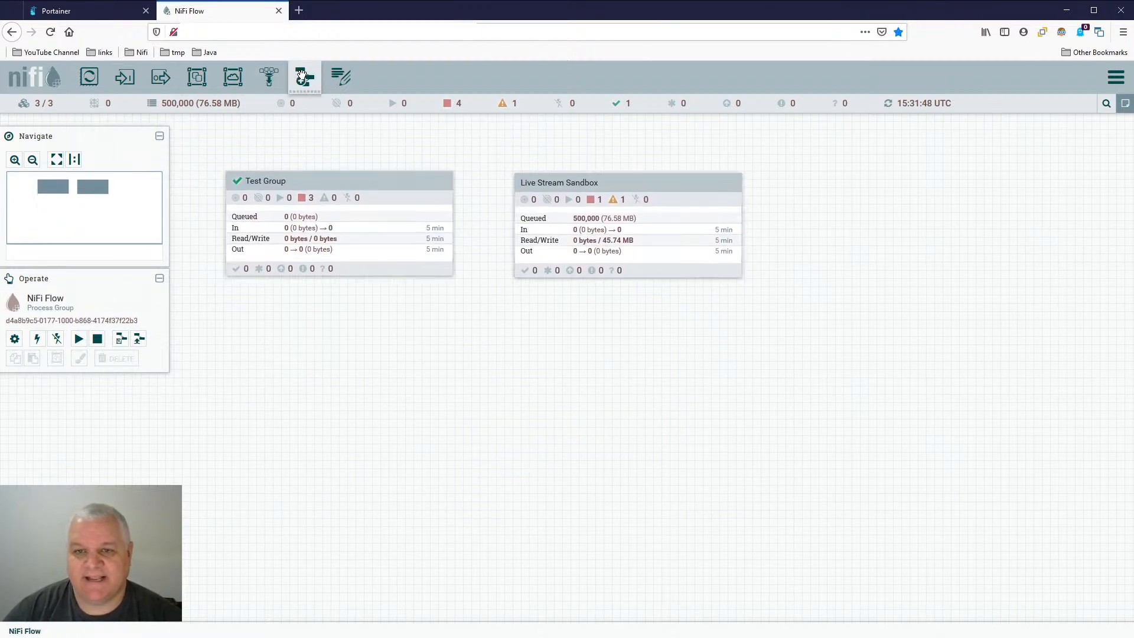
pyautogui.moveTo(201, 76); pyautogui.dragTo(472, 297)
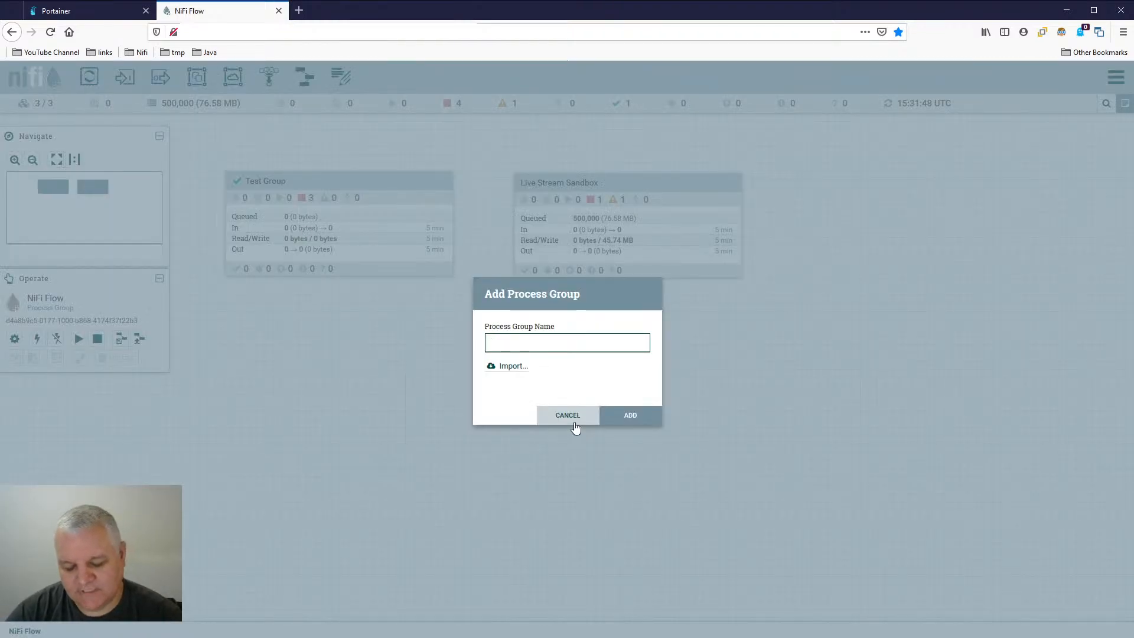
pyautogui.write('Cass')
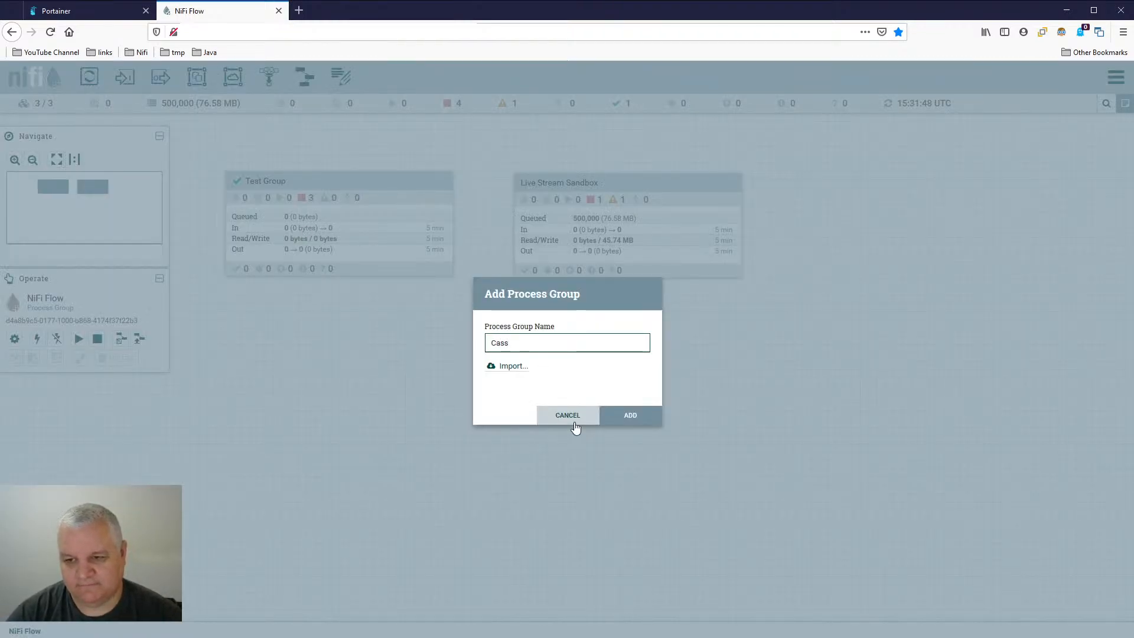
pyautogui.write('andra D')
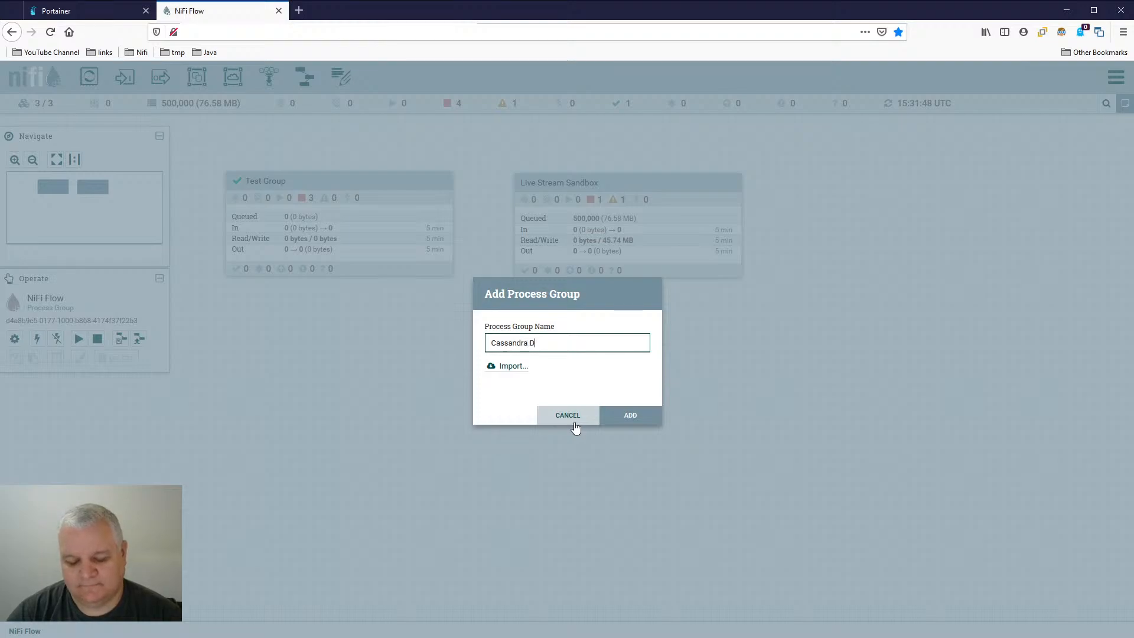
pyautogui.write('atabase')
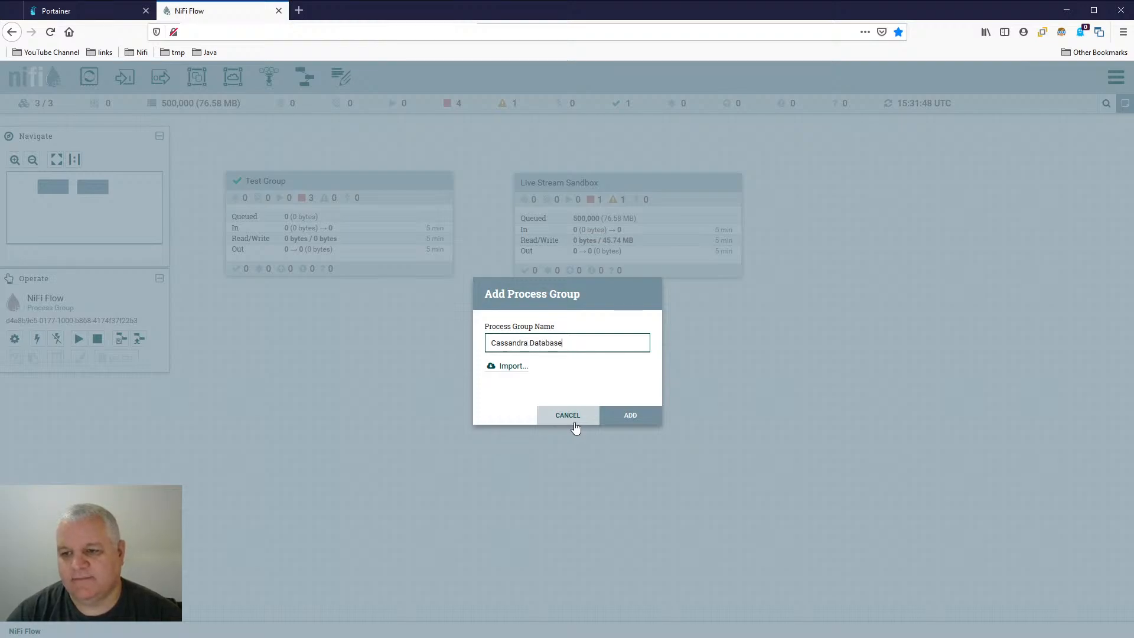
pyautogui.press('Return')
pyautogui.moveTo(759, 440); pyautogui.dragTo(705, 404)
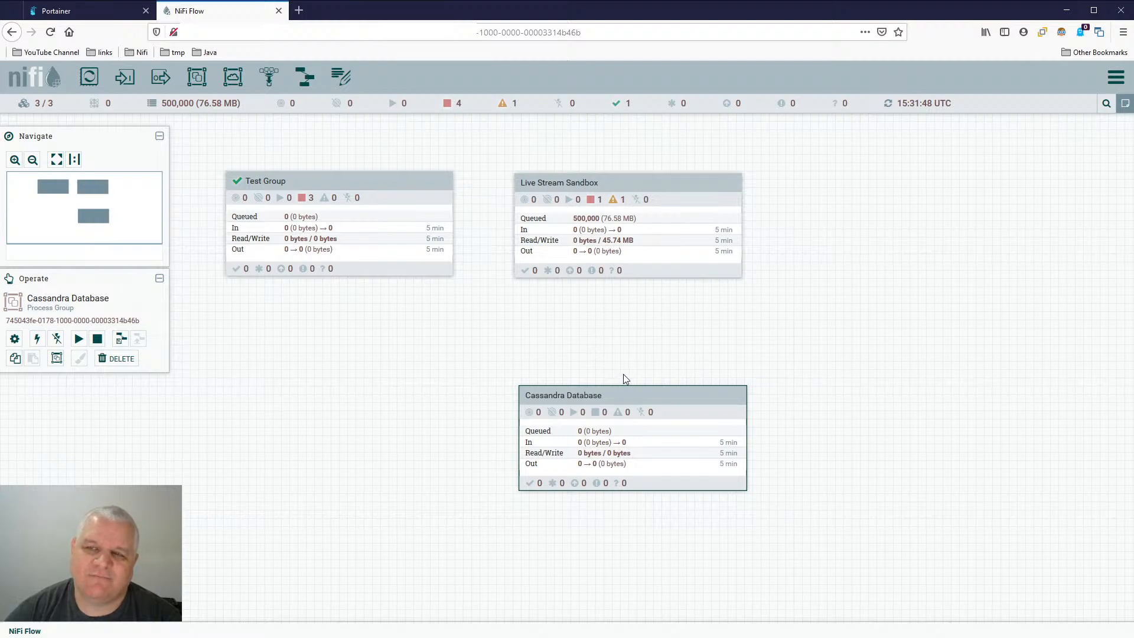
pyautogui.moveTo(650, 230)
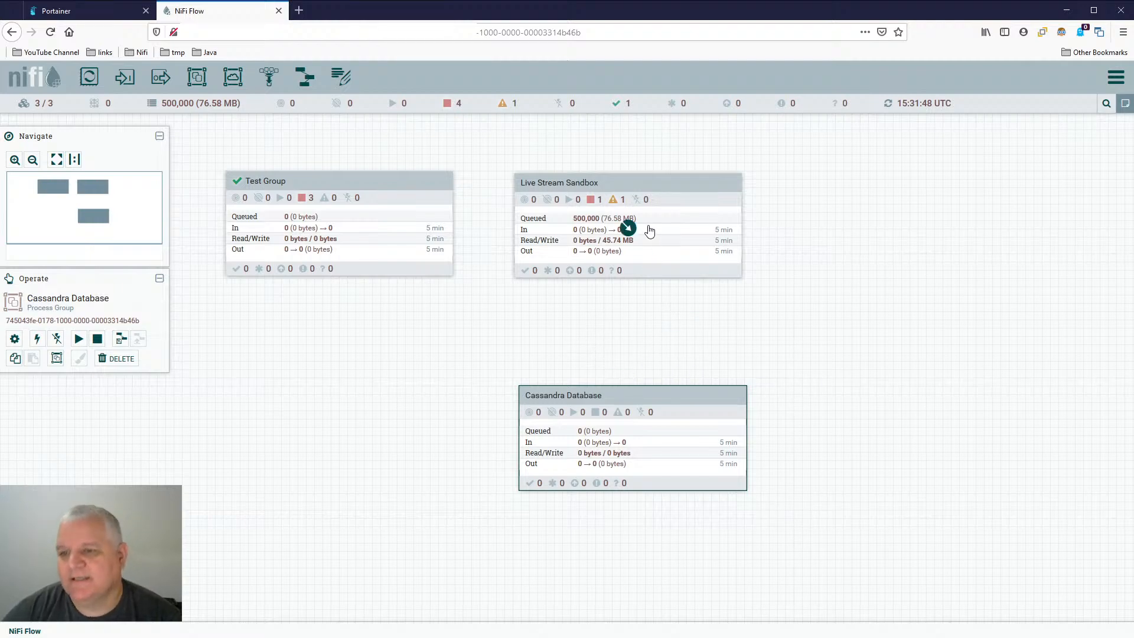
pyautogui.doubleClick(687, 403)
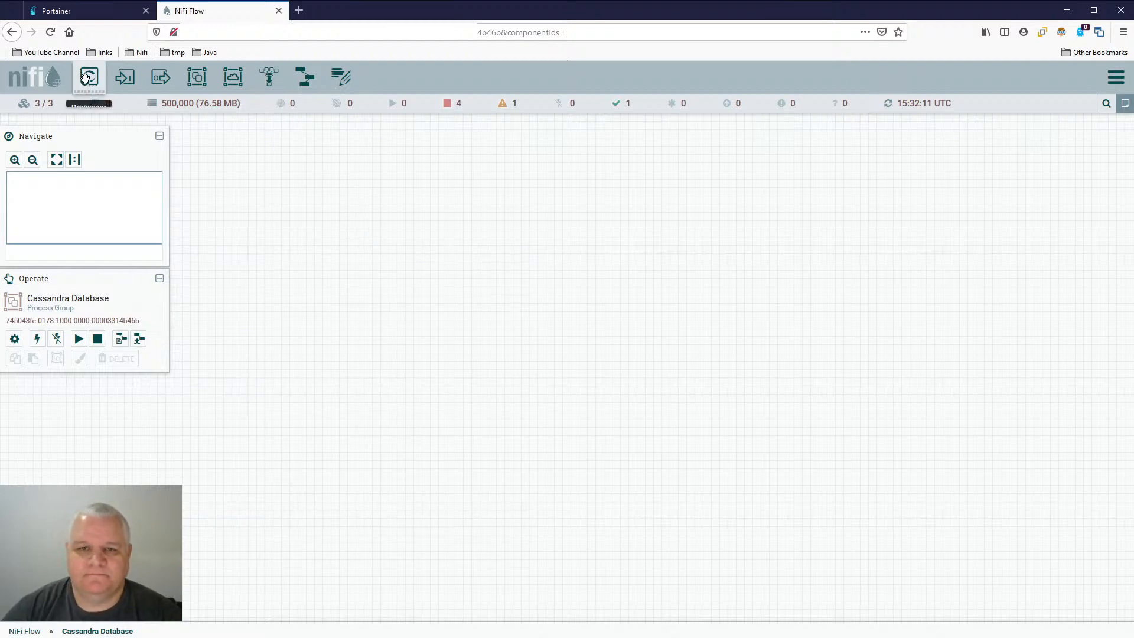
# - Add a PutCassandraRecord processor to the Cassandra Database canvas, placing it with free space above
pyautogui.moveTo(86, 77); pyautogui.dragTo(488, 267)
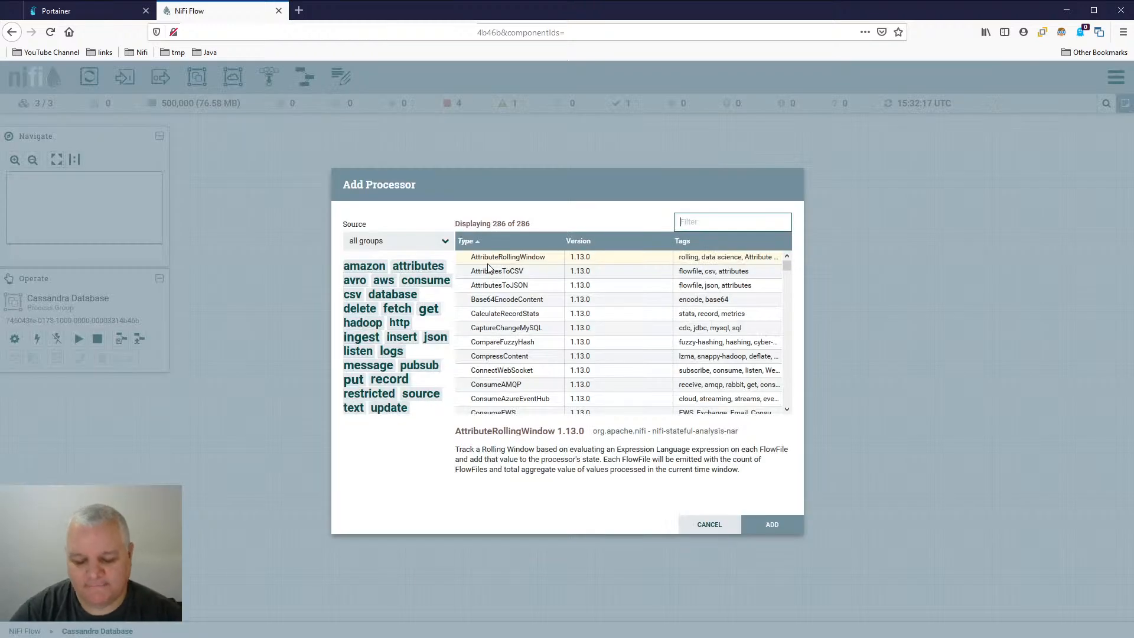
pyautogui.write('putca')
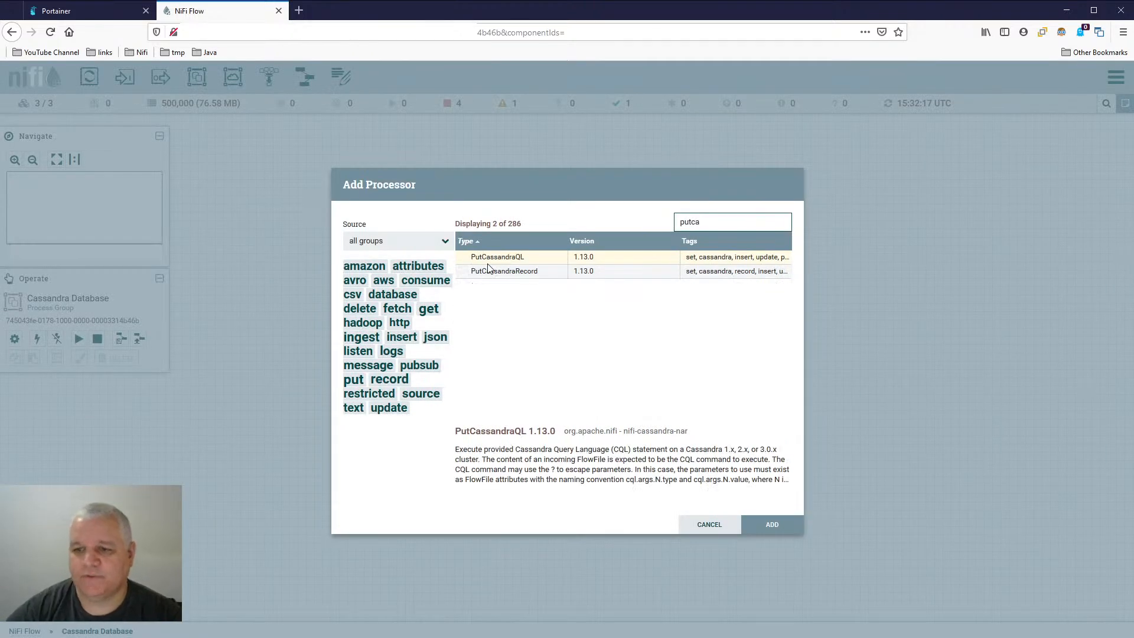
pyautogui.doubleClick(496, 271)
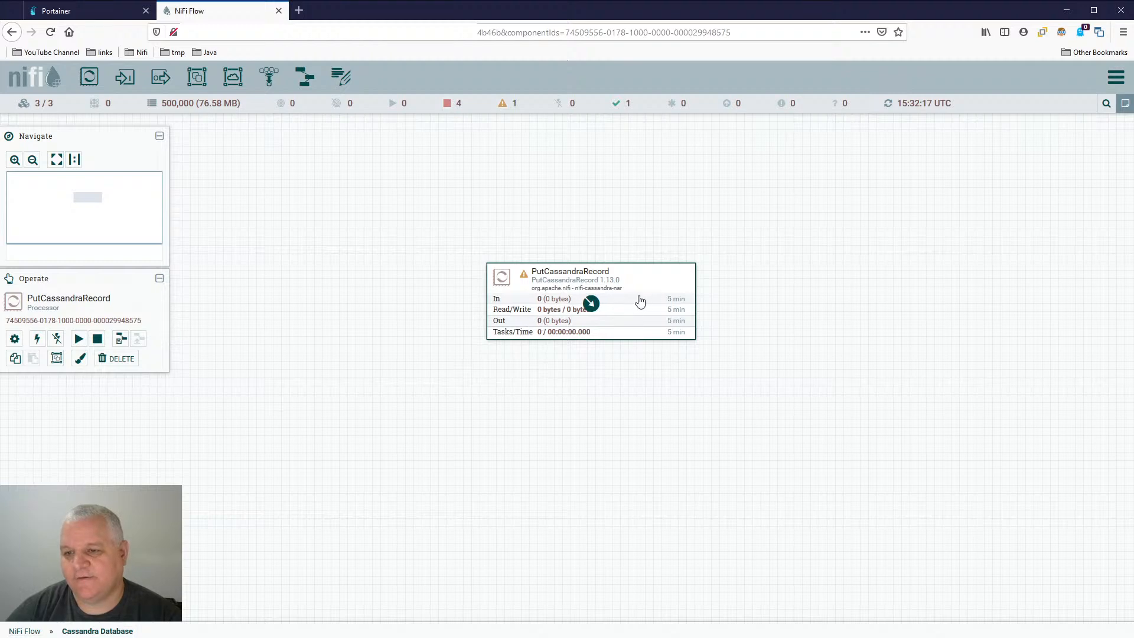
pyautogui.moveTo(631, 184); pyautogui.dragTo(616, 268)
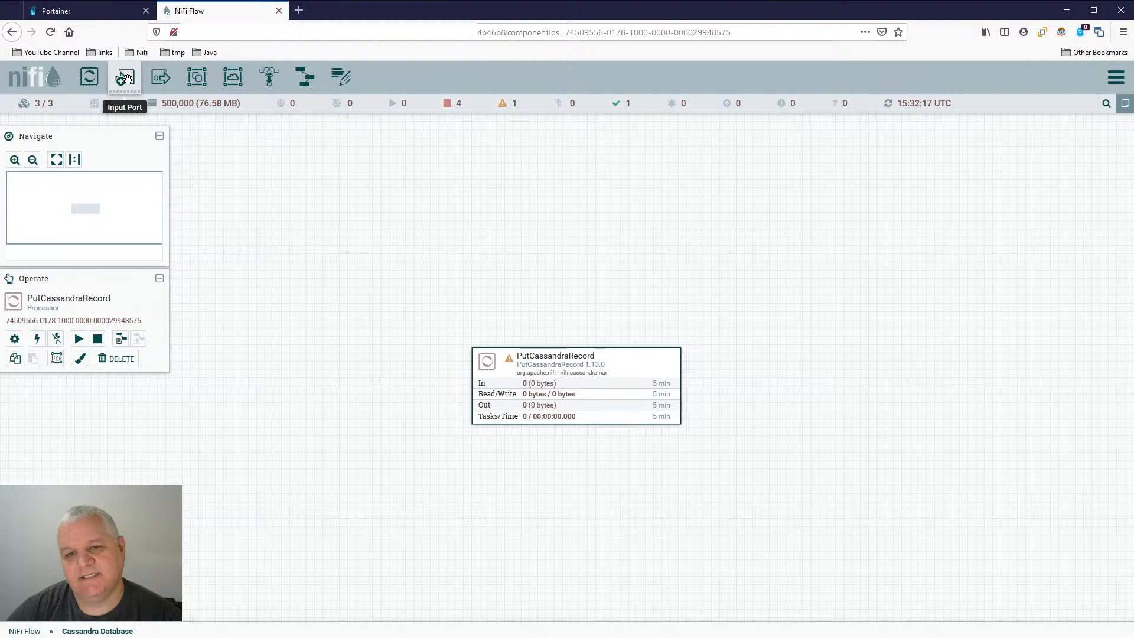
# - Add an input port named CassIn receiving from local connections above PutCassandraRecord, and connect it to that processor
pyautogui.moveTo(127, 78); pyautogui.dragTo(563, 275)
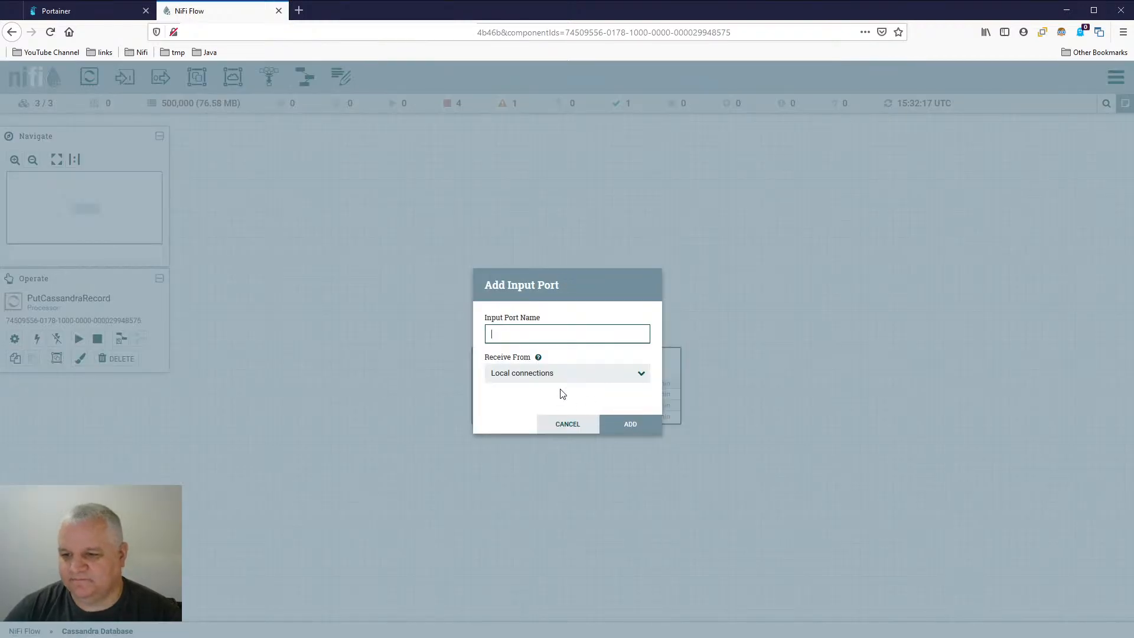
pyautogui.write('Caa')
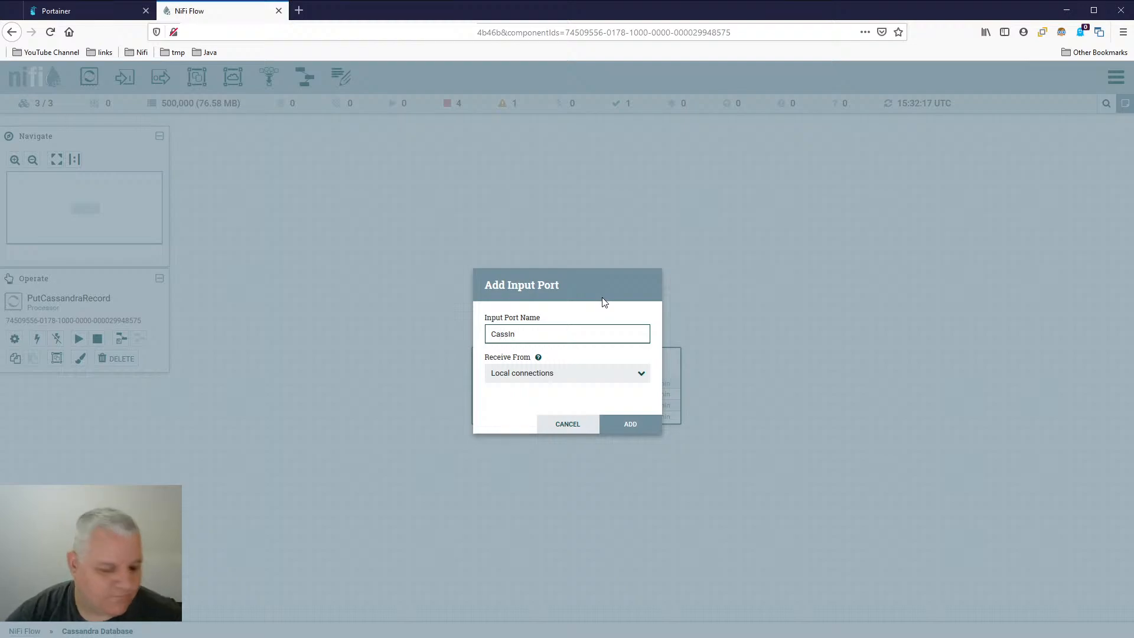
pyautogui.click(604, 375)
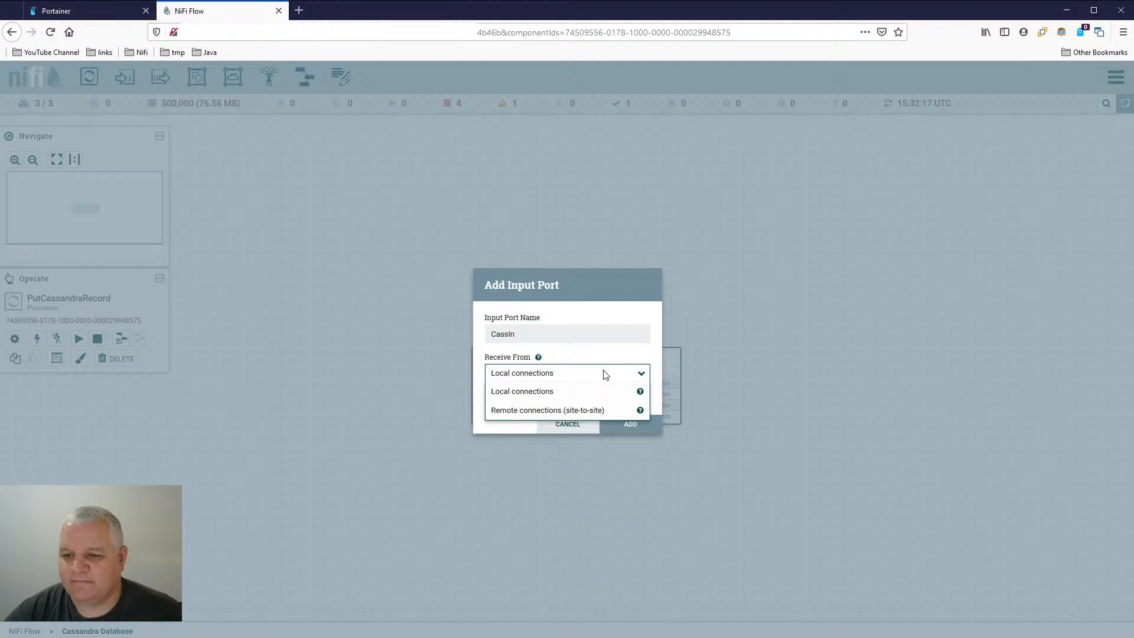
pyautogui.click(608, 359)
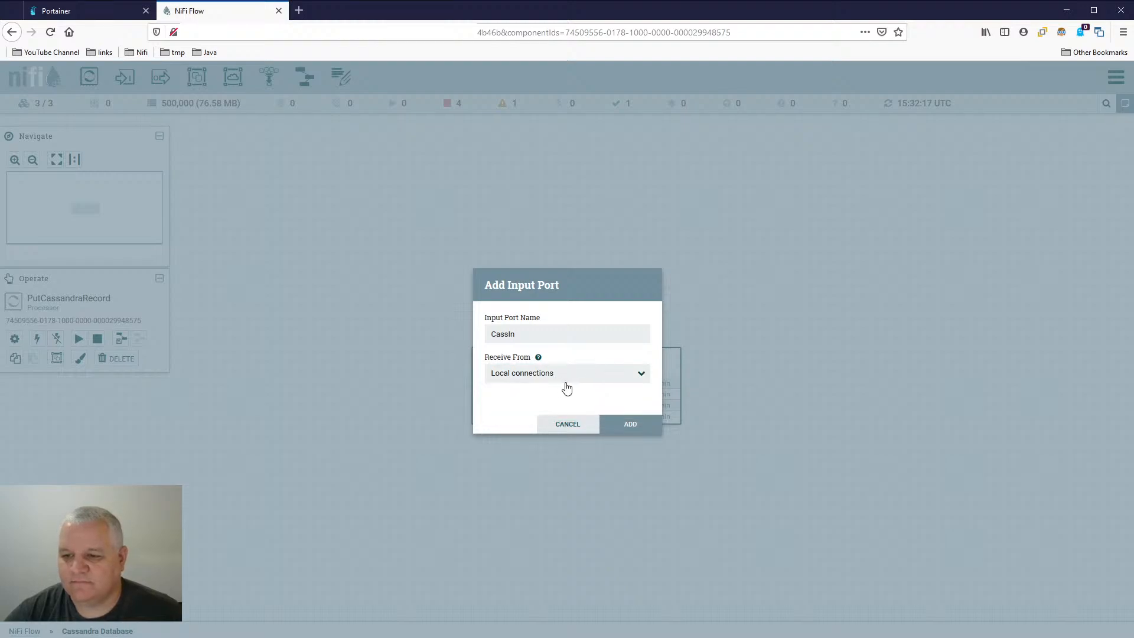
pyautogui.click(636, 425)
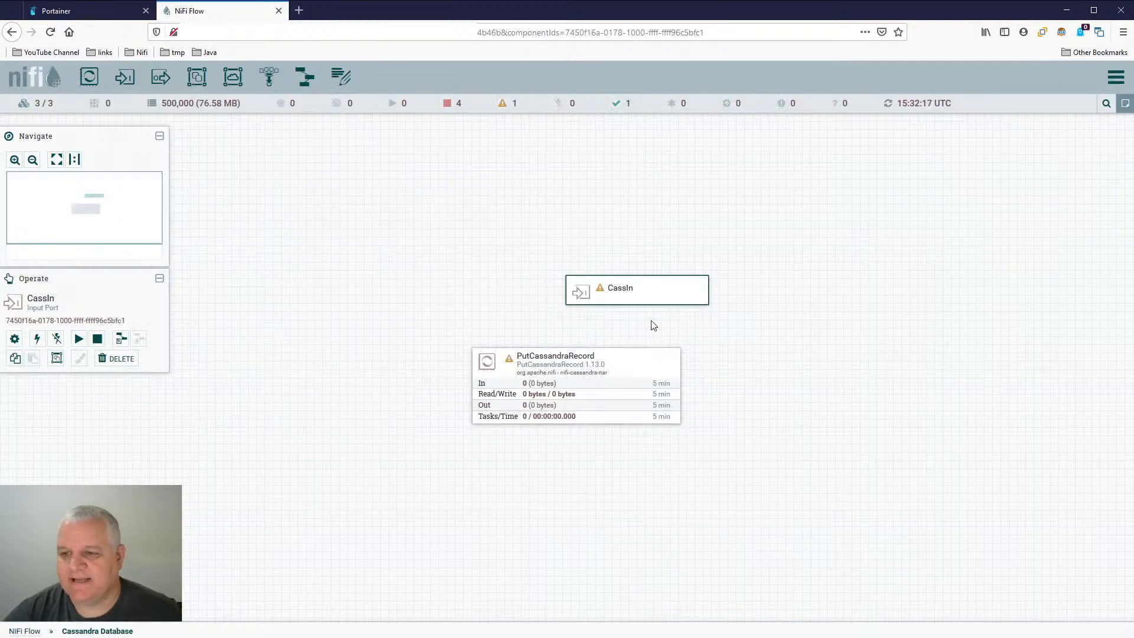
pyautogui.moveTo(657, 290); pyautogui.dragTo(572, 361)
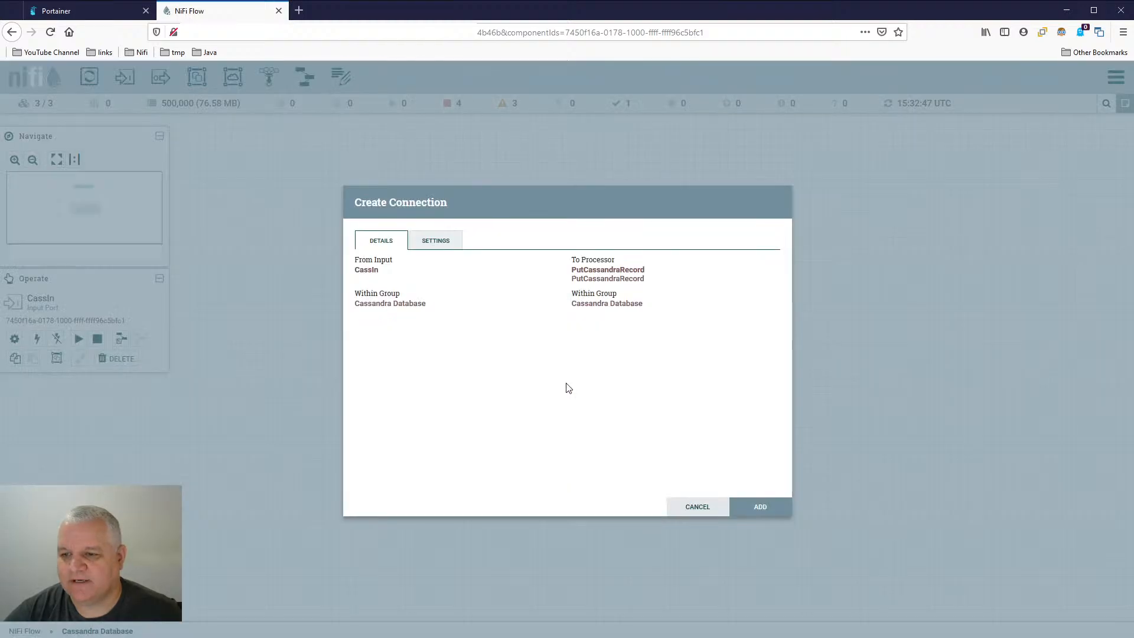
pyautogui.click(762, 507)
# - Go through the root NiFi Flow into Live Stream Sandbox, and add an output port named Out To CassDb
pyautogui.click(25, 632)
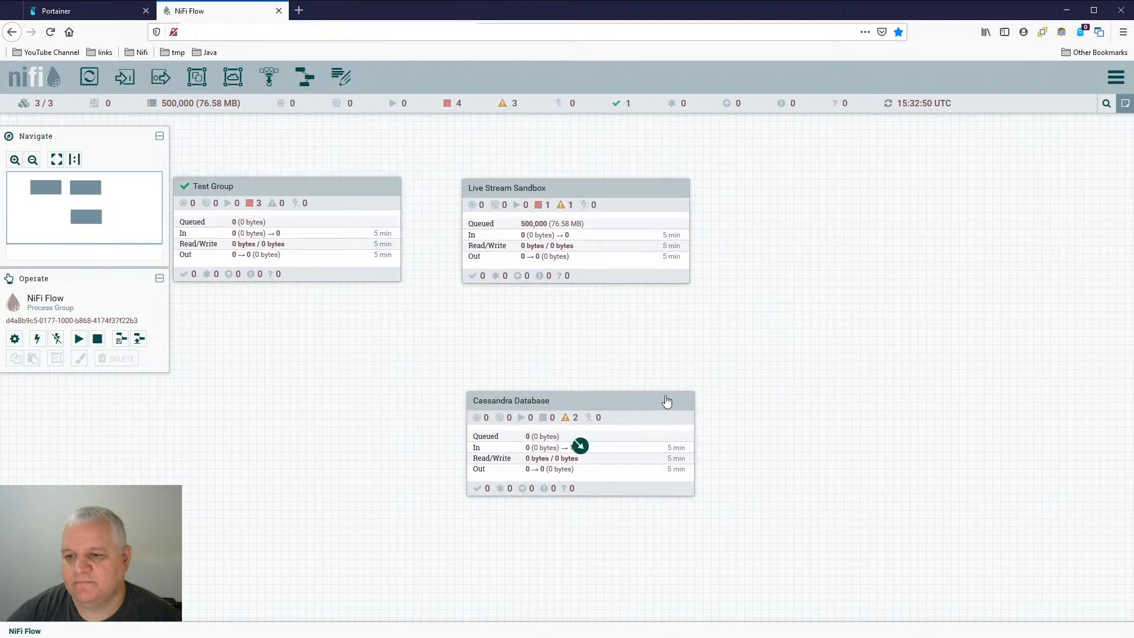
pyautogui.doubleClick(576, 235)
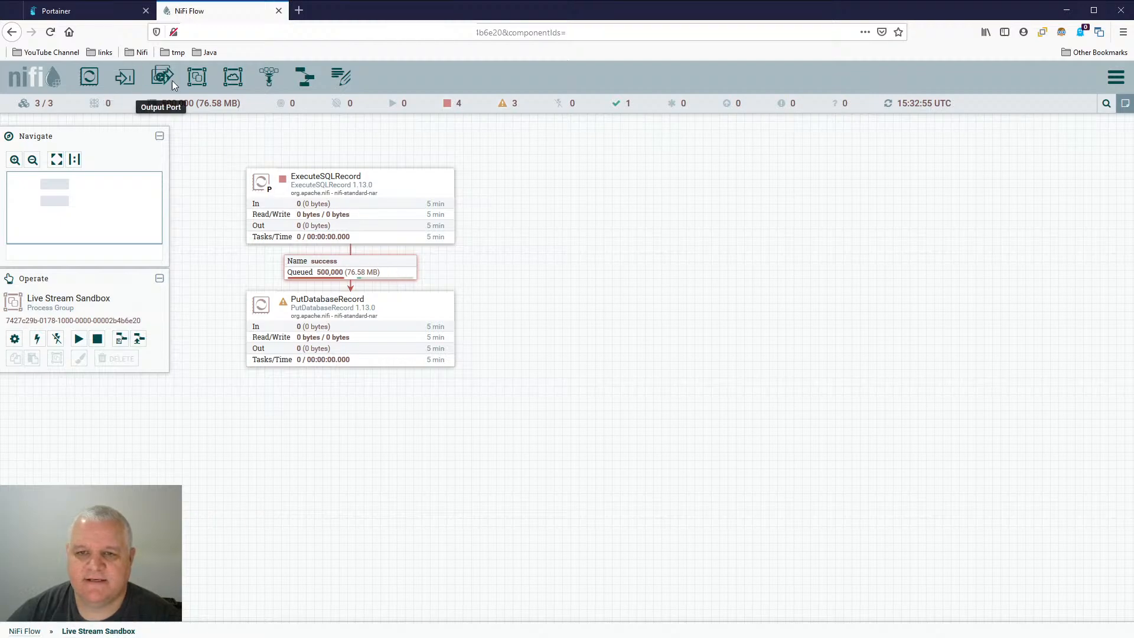
pyautogui.moveTo(162, 77); pyautogui.dragTo(808, 201)
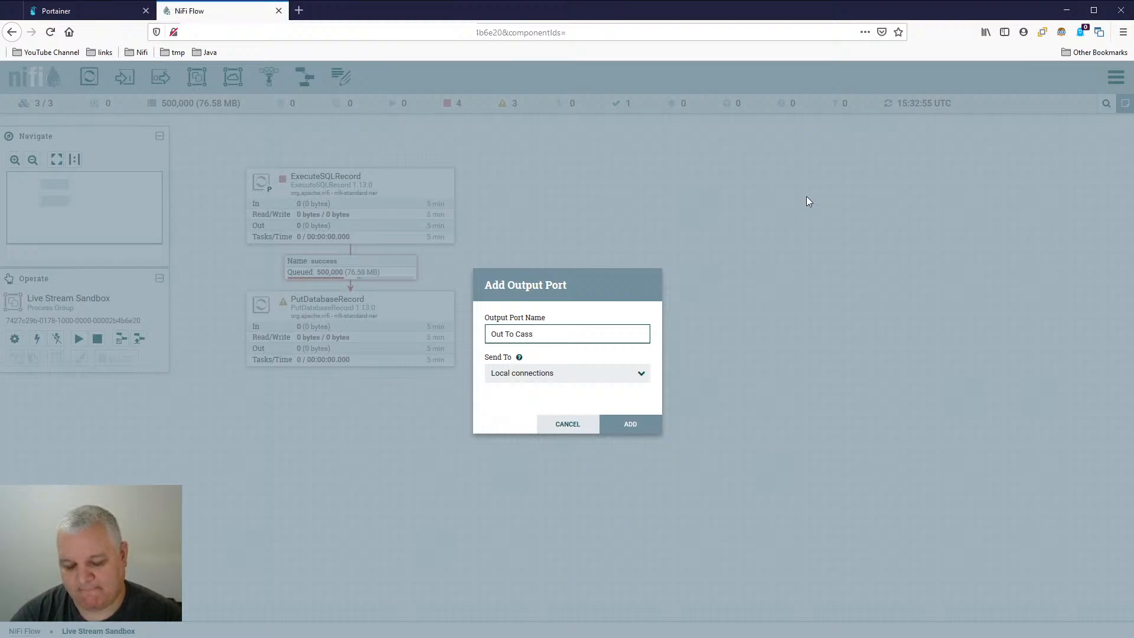
pyautogui.write('Out To CassDb')
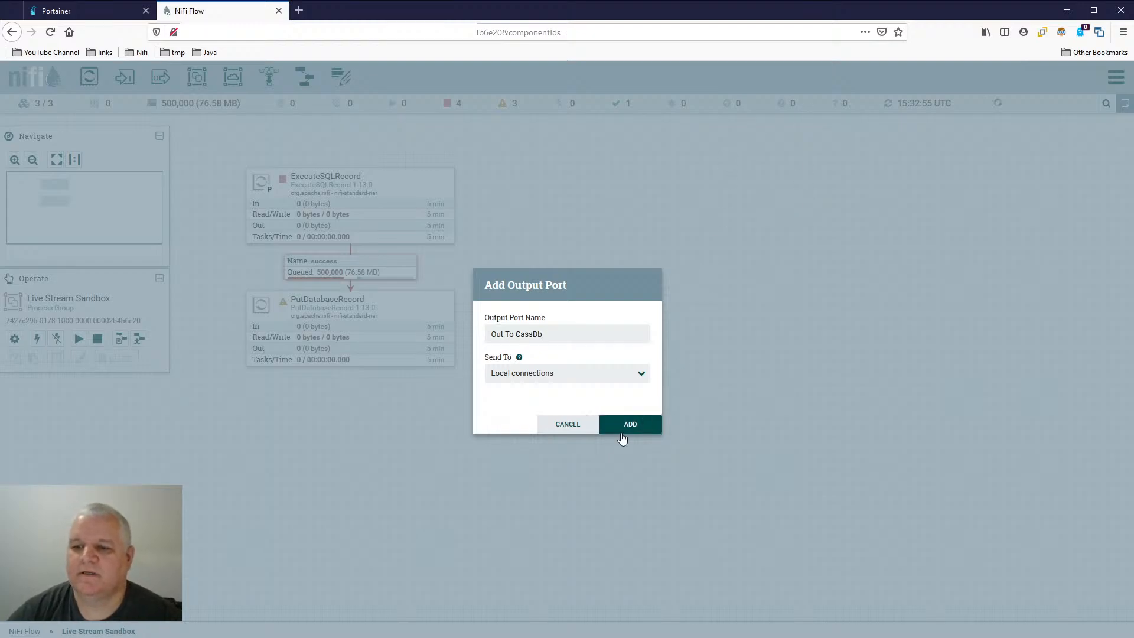
pyautogui.click(624, 428)
# - Connect ExecuteSQLRecord's success relationship directly to Out To CassDb, delete that connection, and move the port lower
pyautogui.moveTo(353, 210); pyautogui.dragTo(864, 207)
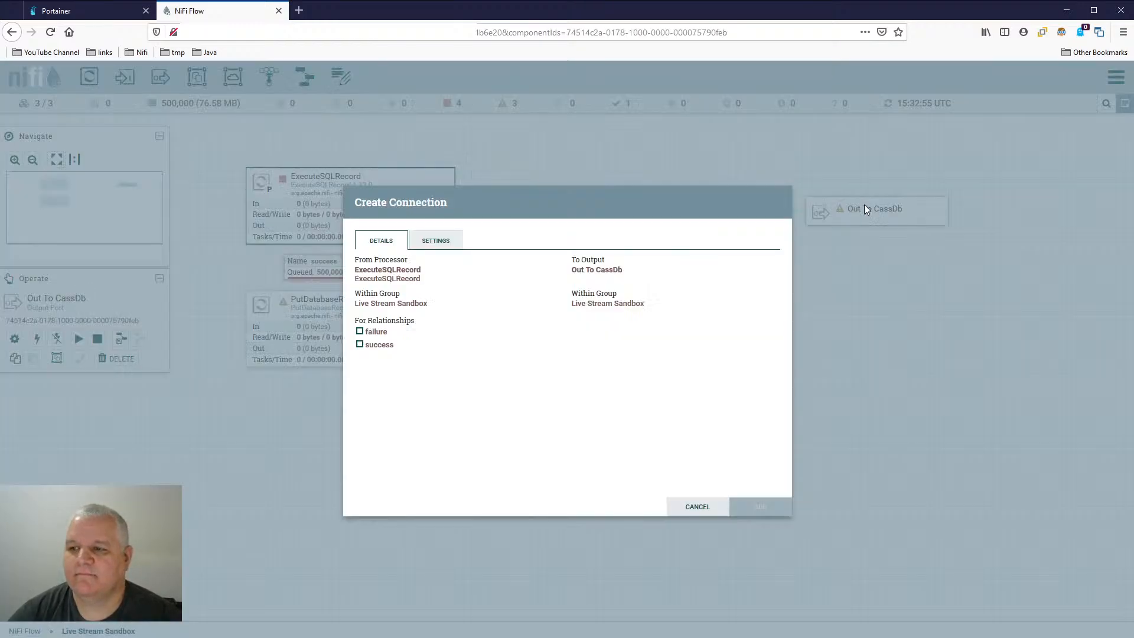
pyautogui.click(381, 346)
pyautogui.click(770, 510)
pyautogui.moveTo(925, 213); pyautogui.dragTo(804, 204)
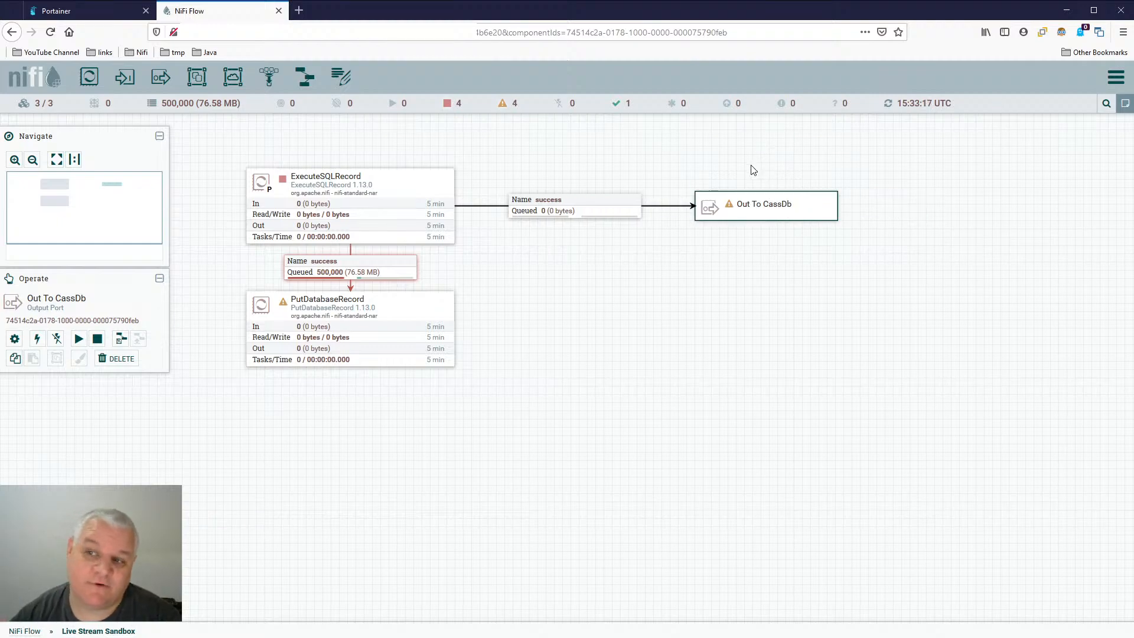
pyautogui.click(588, 217)
pyautogui.press('Delete')
pyautogui.moveTo(797, 208); pyautogui.dragTo(840, 316)
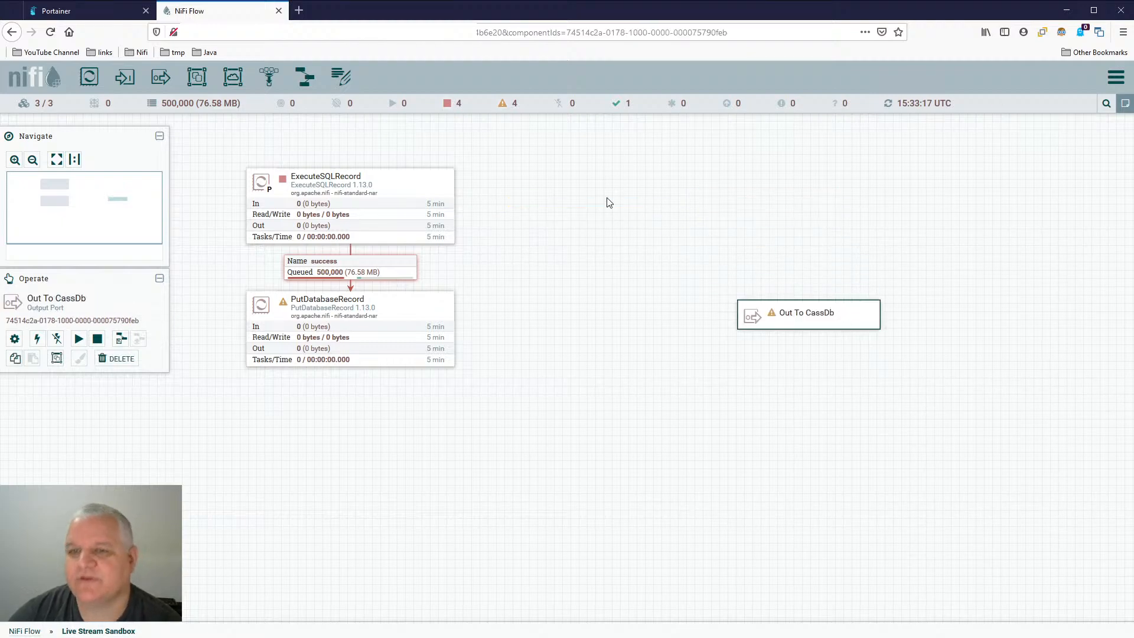
pyautogui.moveTo(125, 77); pyautogui.dragTo(626, 202)
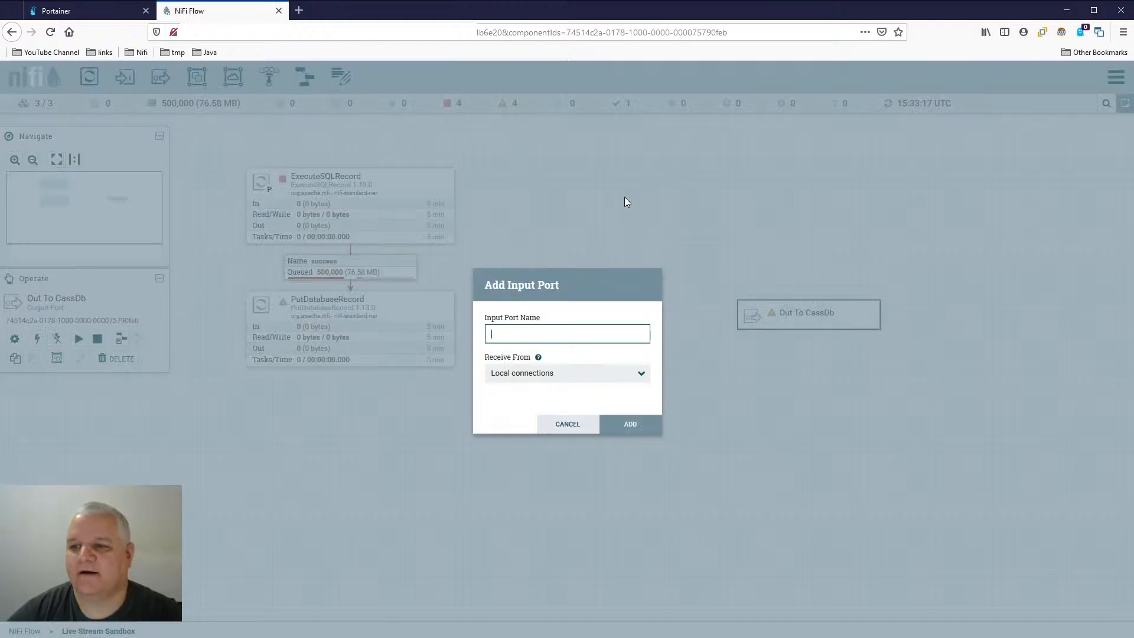
pyautogui.write('update')
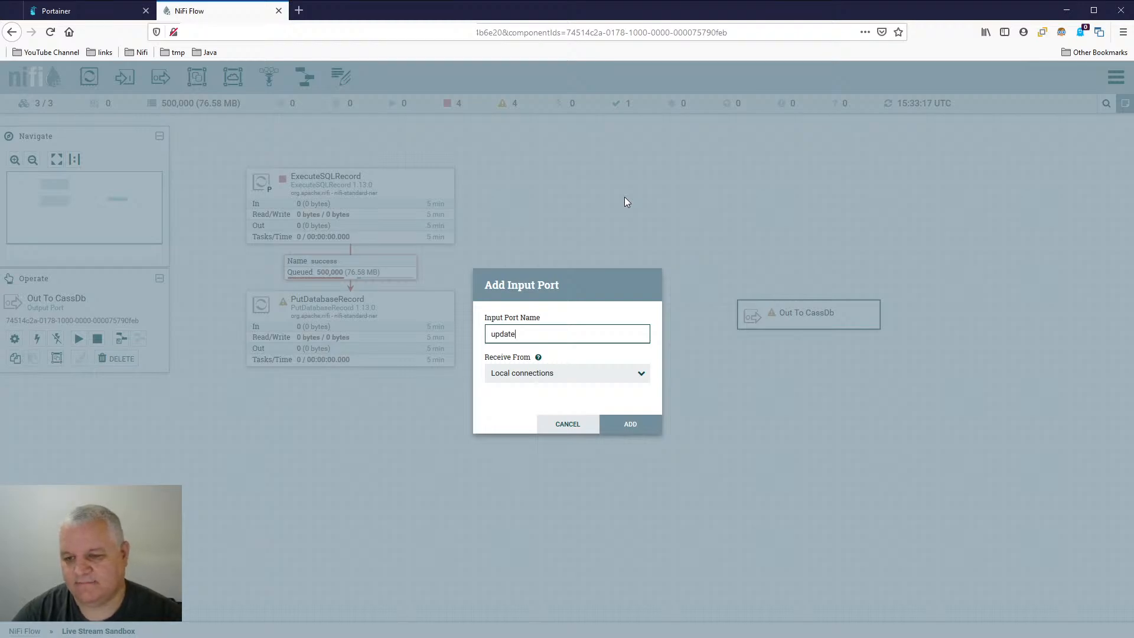
pyautogui.press('BackSpace')
pyautogui.press('BackSpace')
pyautogui.press('BackSpace')
pyautogui.press('BackSpace')
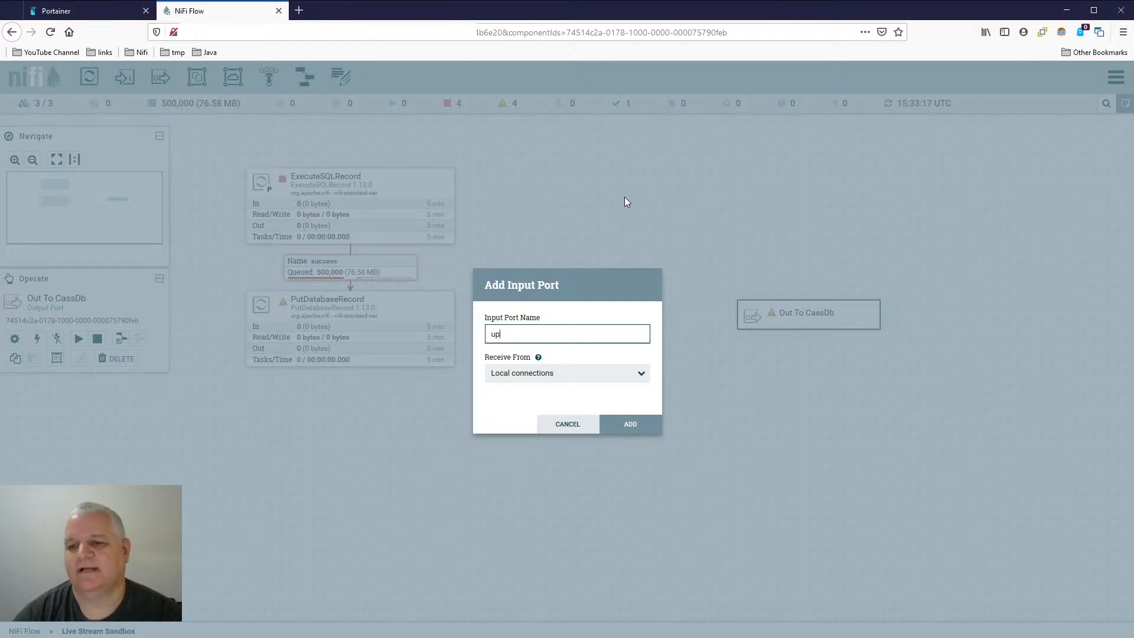
pyautogui.click(558, 423)
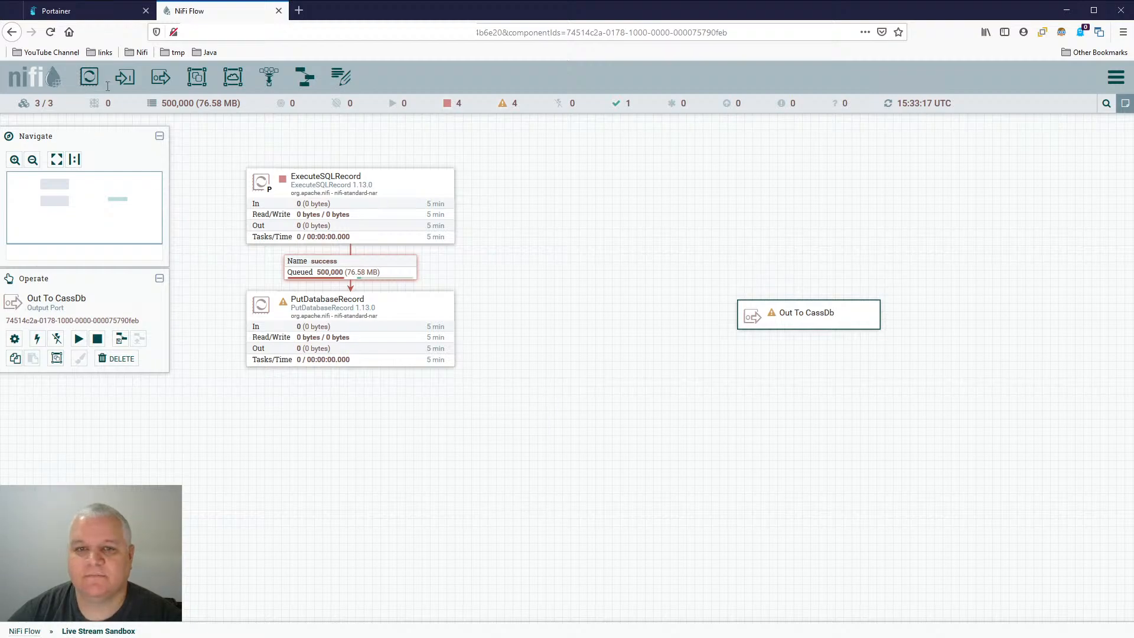
# - Add an UpdateAttribute processor to the canvas beside ExecuteSQLRecord, above the Out To CassDb port
pyautogui.moveTo(90, 77); pyautogui.dragTo(642, 170)
pyautogui.write('updatea')
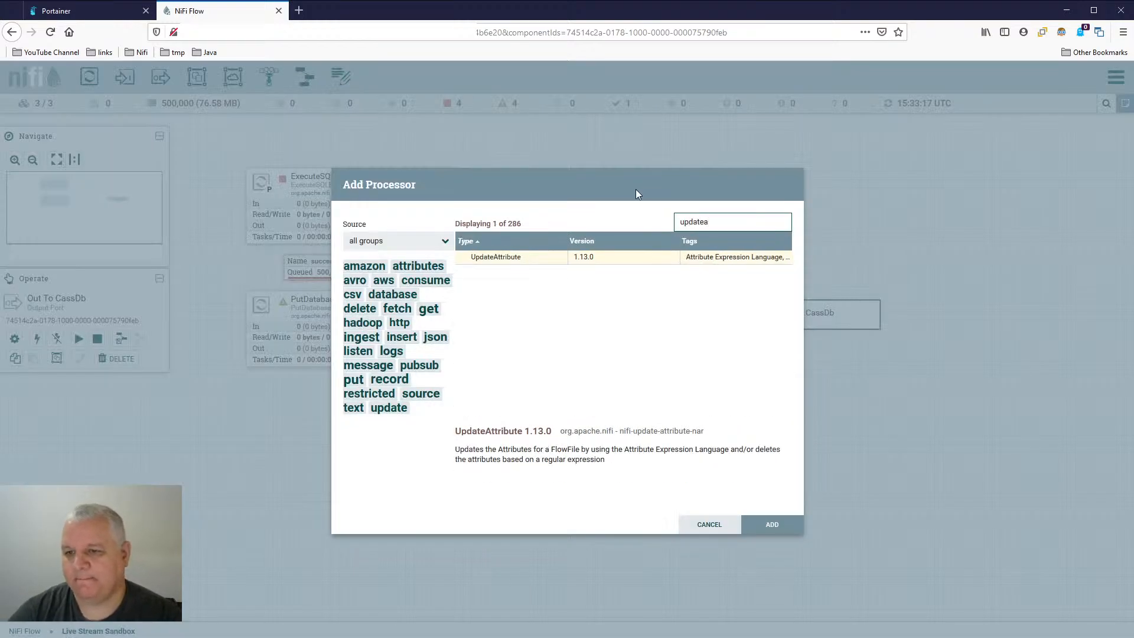
pyautogui.doubleClick(523, 260)
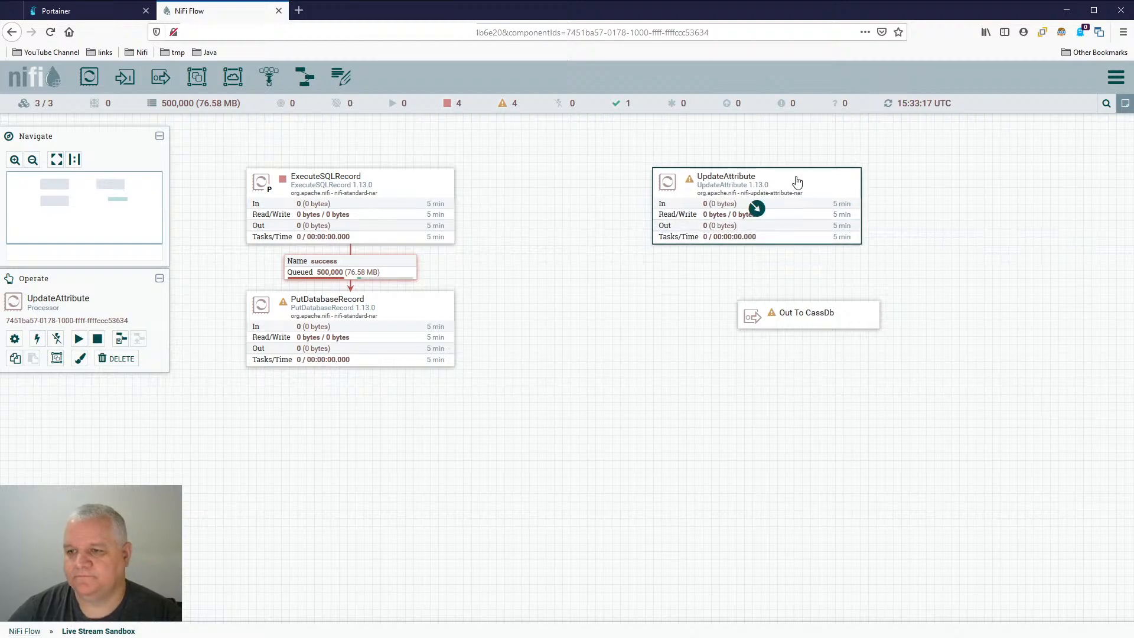
# - Connect ExecuteSQLRecord's success relationship to UpdateAttribute, and center the Out To CassDb port beneath UpdateAttribute
pyautogui.moveTo(354, 212); pyautogui.dragTo(787, 214)
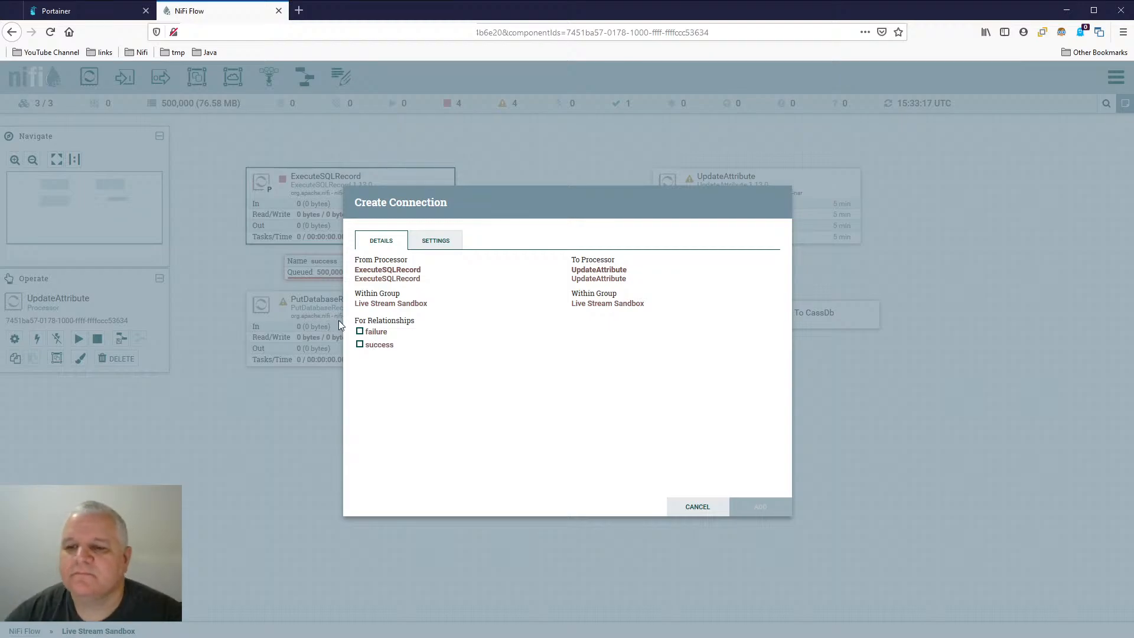
pyautogui.click(381, 345)
pyautogui.click(761, 507)
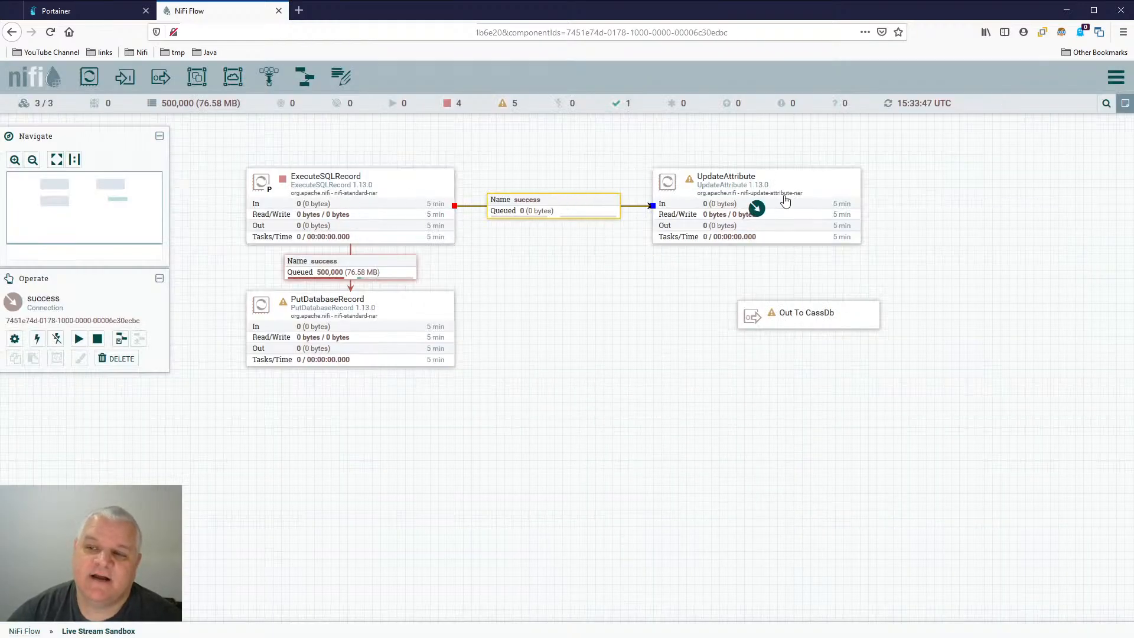
pyautogui.moveTo(821, 317); pyautogui.dragTo(771, 338)
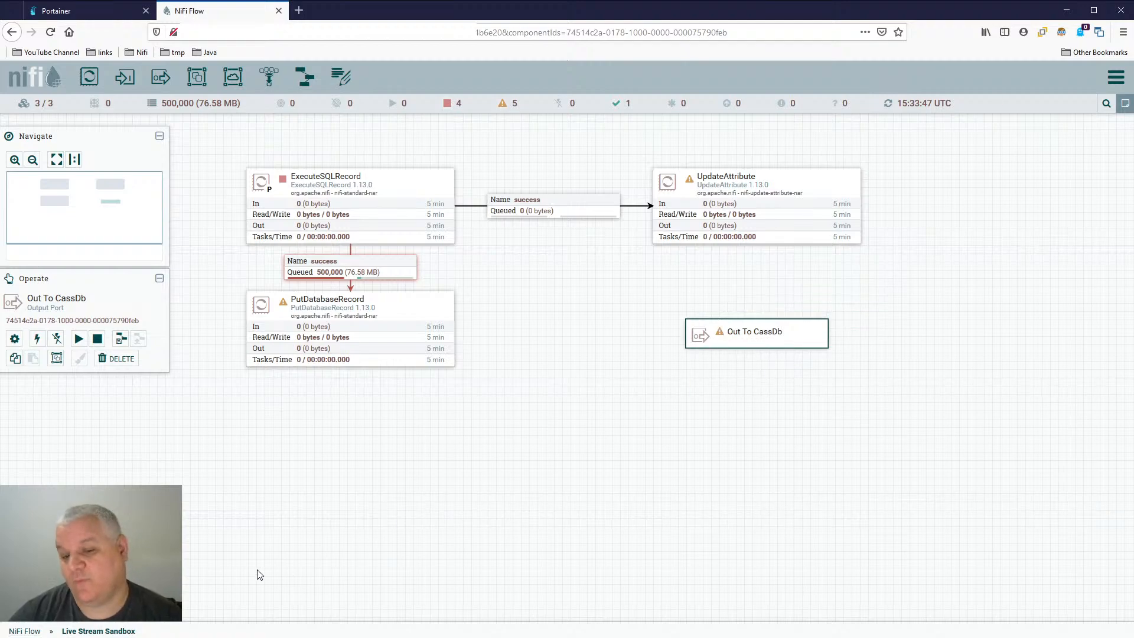
# - Go back through the root NiFi Flow into the Cassandra Database group, and align PutCassandraRecord beneath CassIn
pyautogui.click(33, 633)
pyautogui.doubleClick(615, 400)
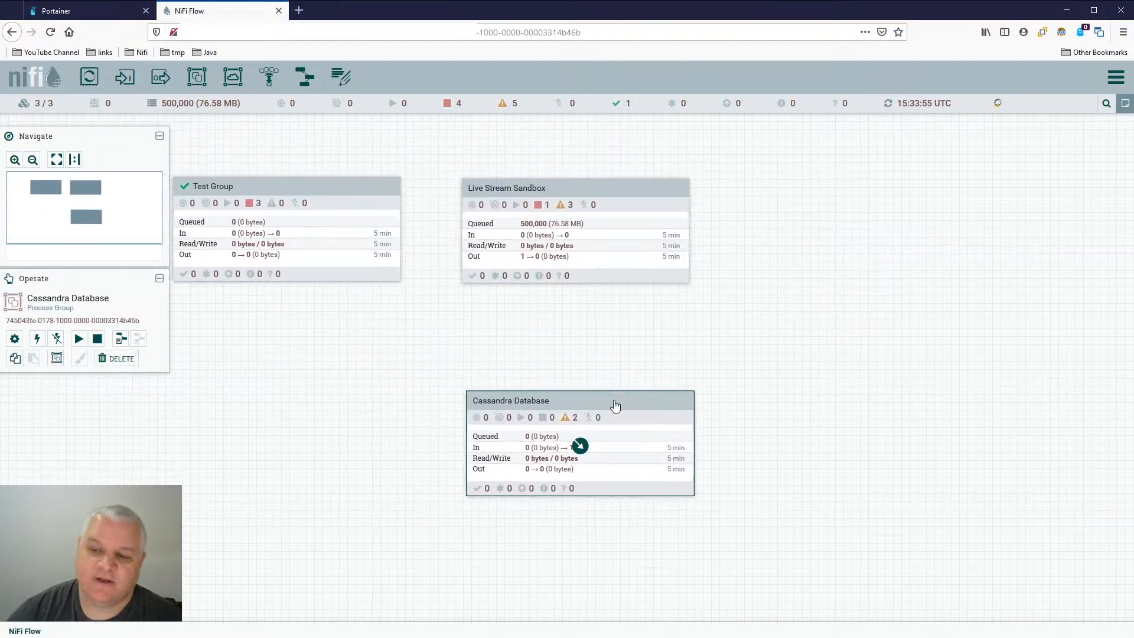
pyautogui.moveTo(672, 373); pyautogui.dragTo(643, 338)
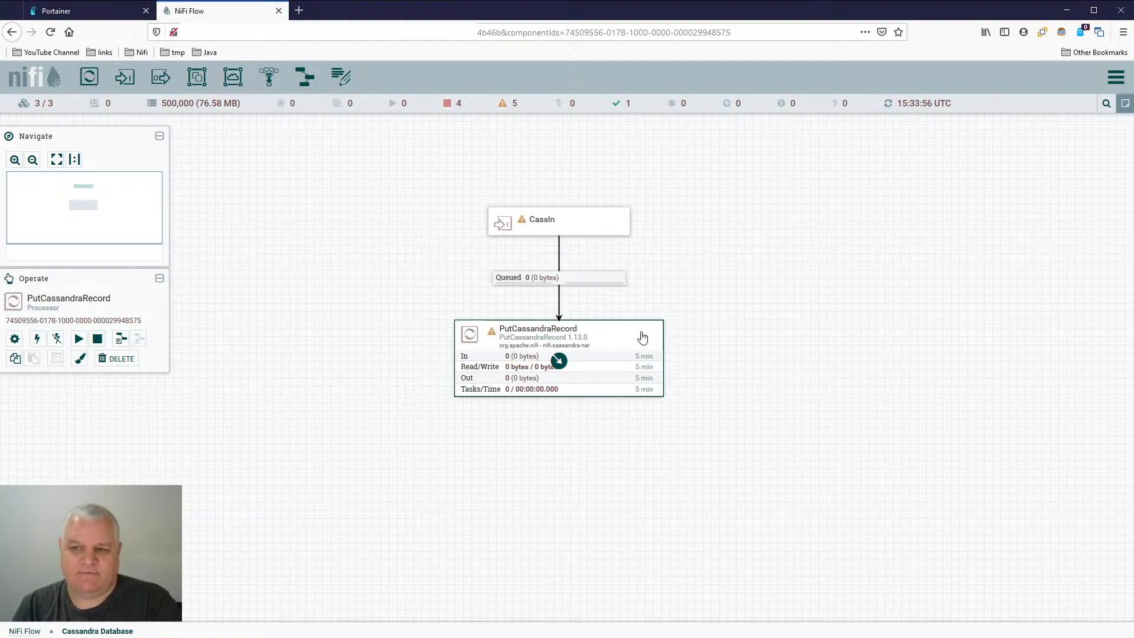
# - Set PutCassandraRecord's Cassandra Connection Provider property to CassandraSessionProvider
pyautogui.doubleClick(603, 342)
pyautogui.click(497, 260)
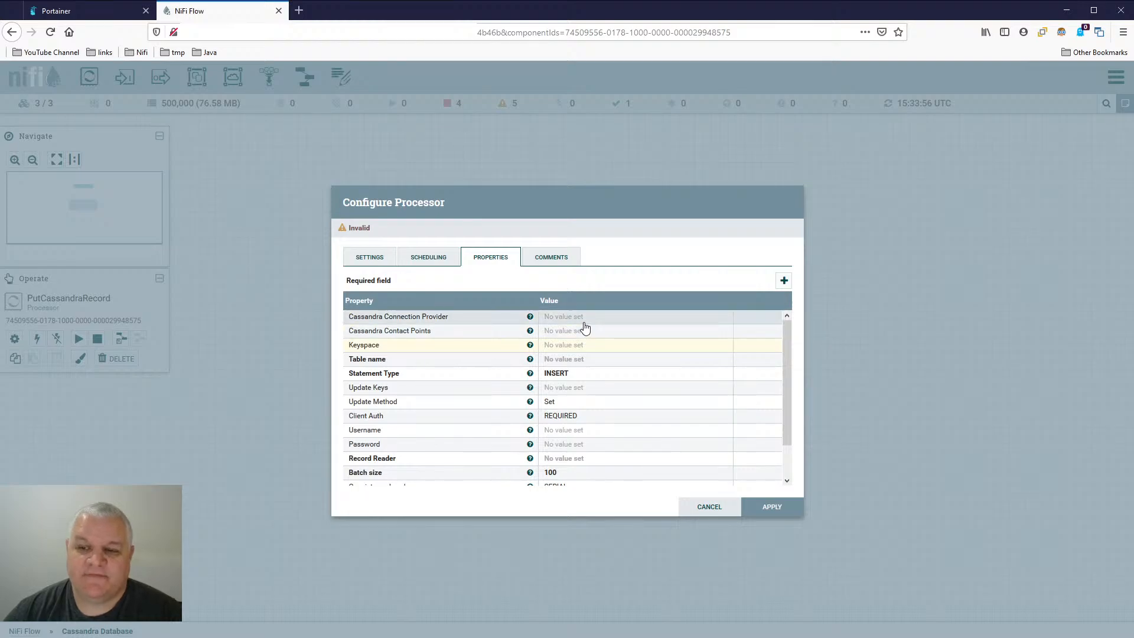
pyautogui.click(583, 319)
pyautogui.click(600, 322)
pyautogui.click(590, 336)
pyautogui.click(727, 348)
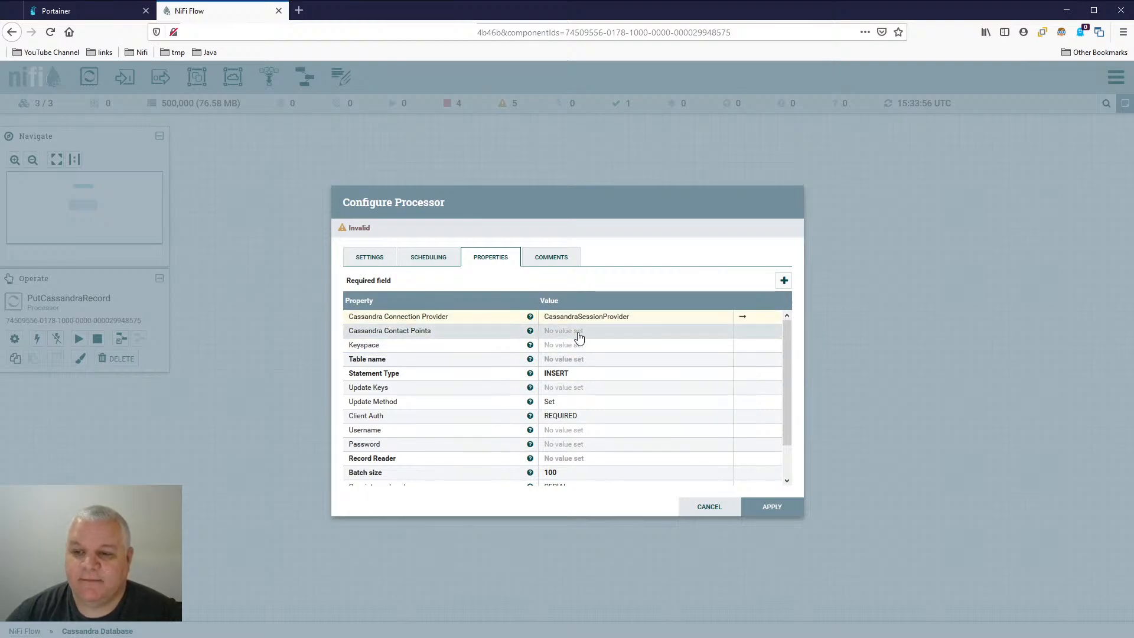
# - Set the Keyspace property of PutCassandraRecord to jrnl.test_date
pyautogui.click(602, 350)
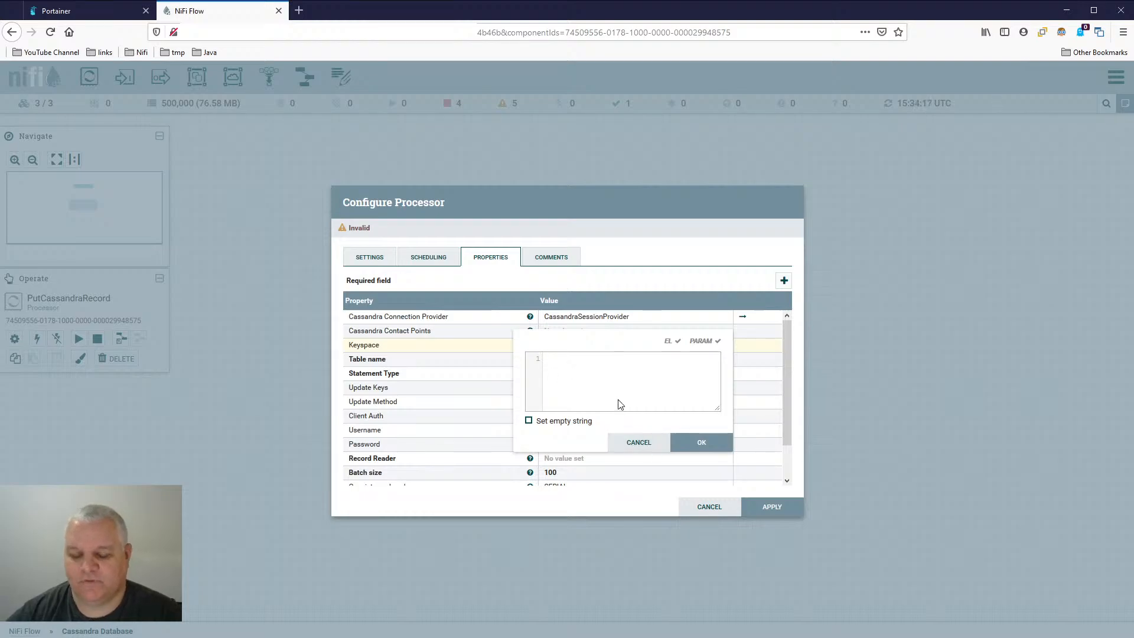
pyautogui.write('jrnl')
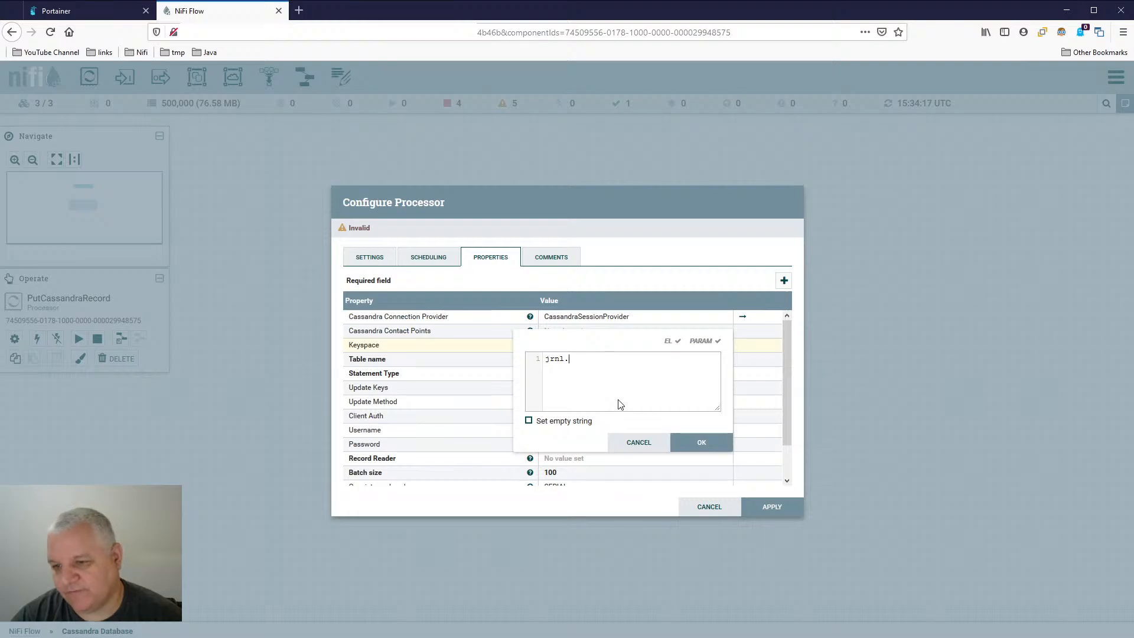
pyautogui.write('.te')
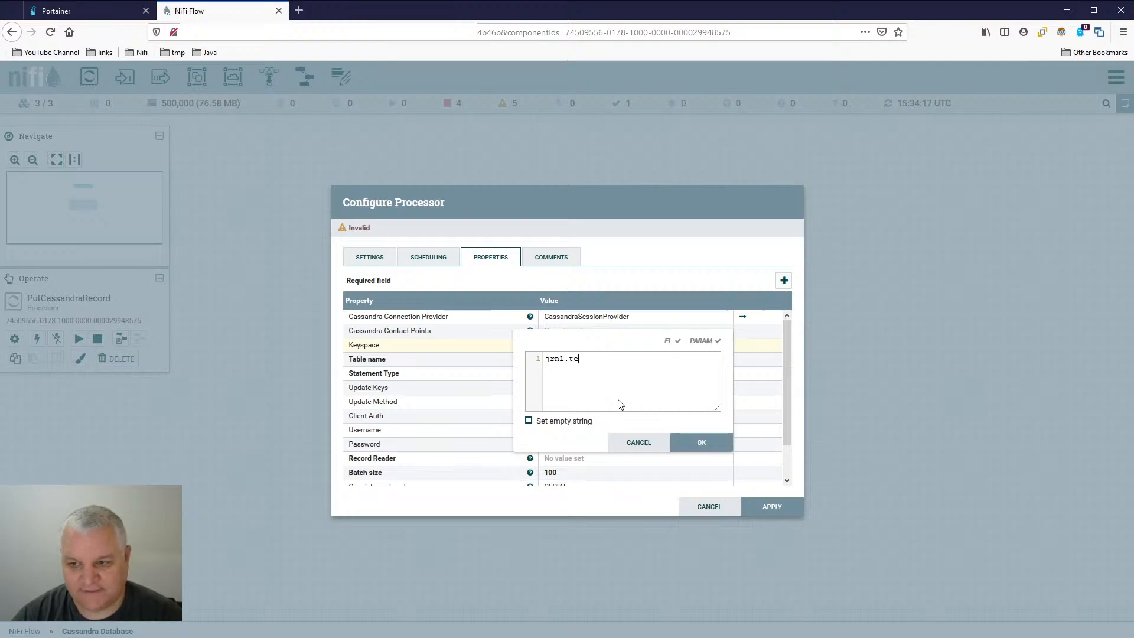
pyautogui.write('stD')
pyautogui.press('BackSpace')
pyautogui.write('d')
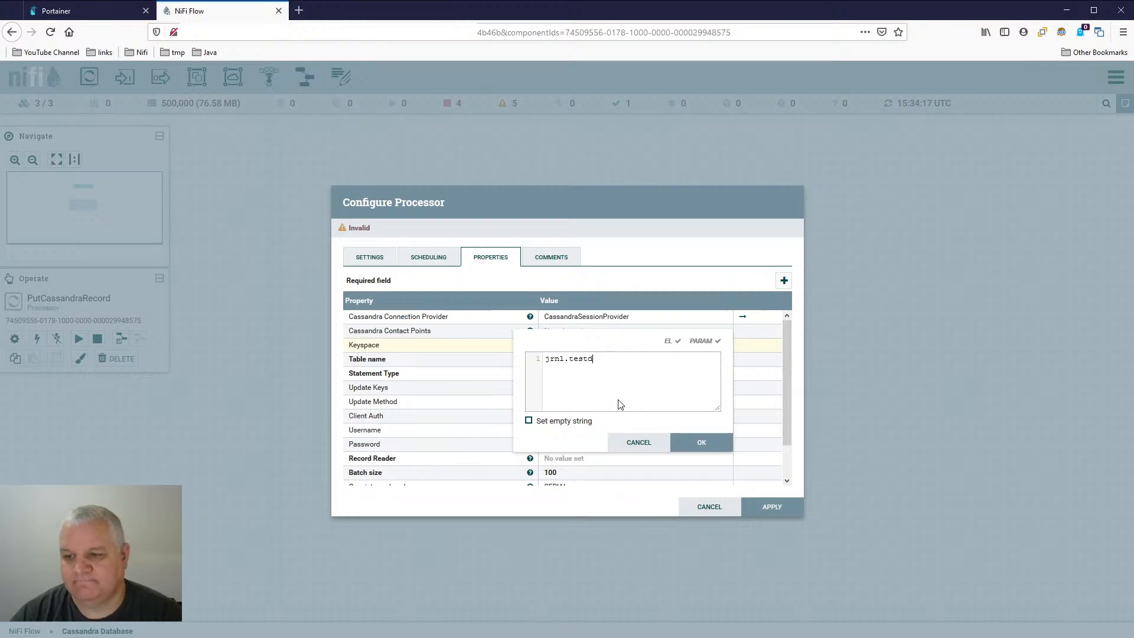
pyautogui.write('_date')
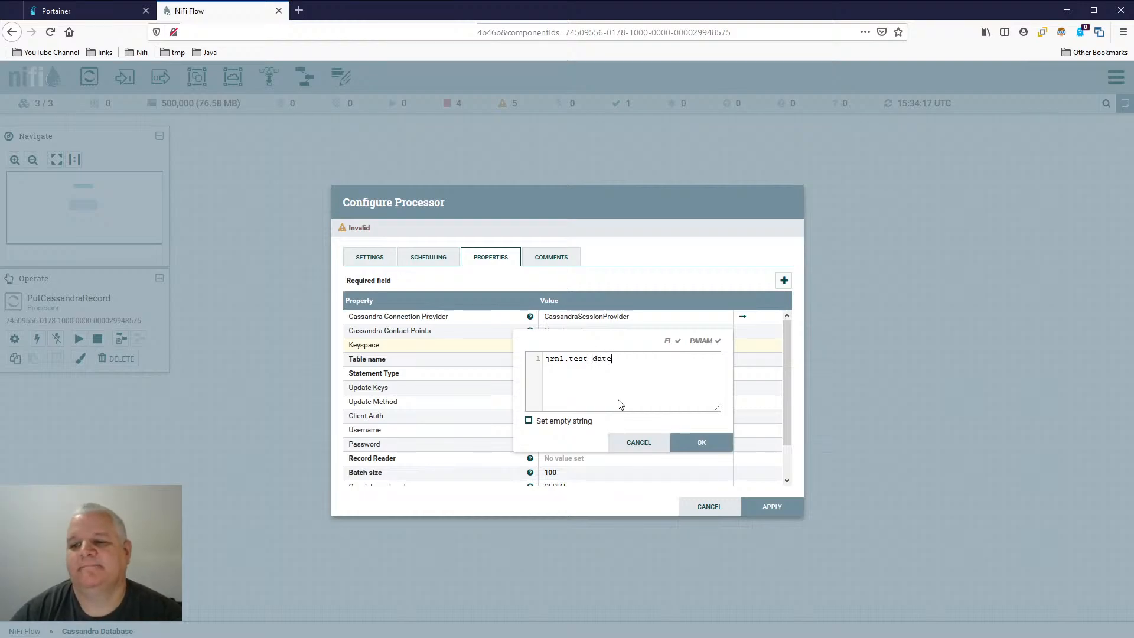
pyautogui.press('Return')
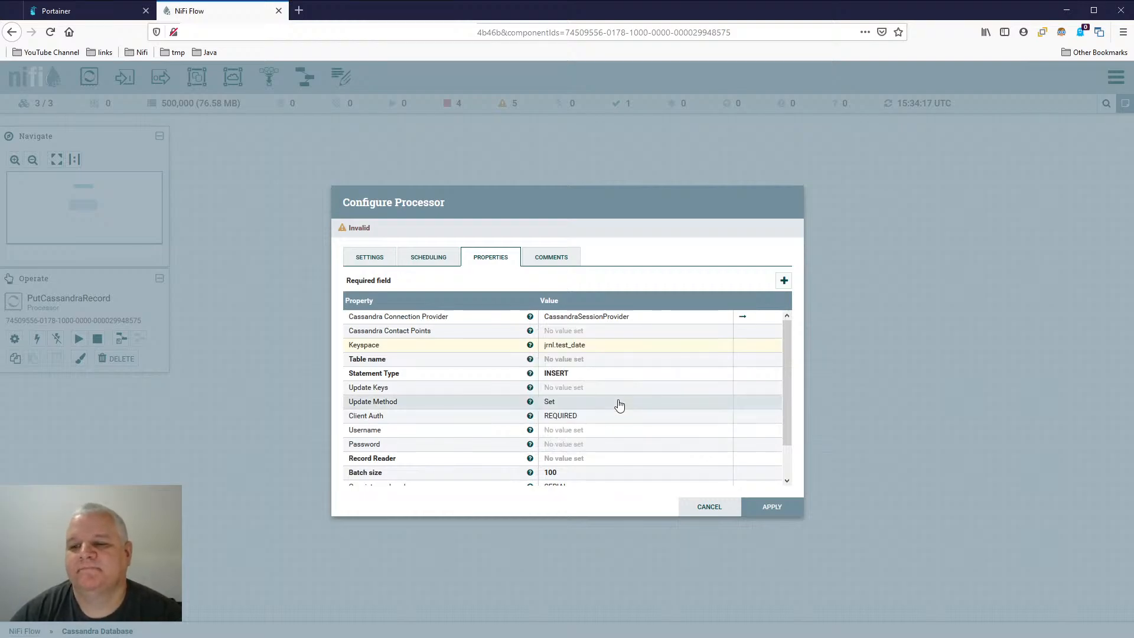
# - Copy the Keyspace value and set the Table name property to jrnl.test_date
pyautogui.click(597, 345)
pyautogui.hotkey('ctrl', 'c')
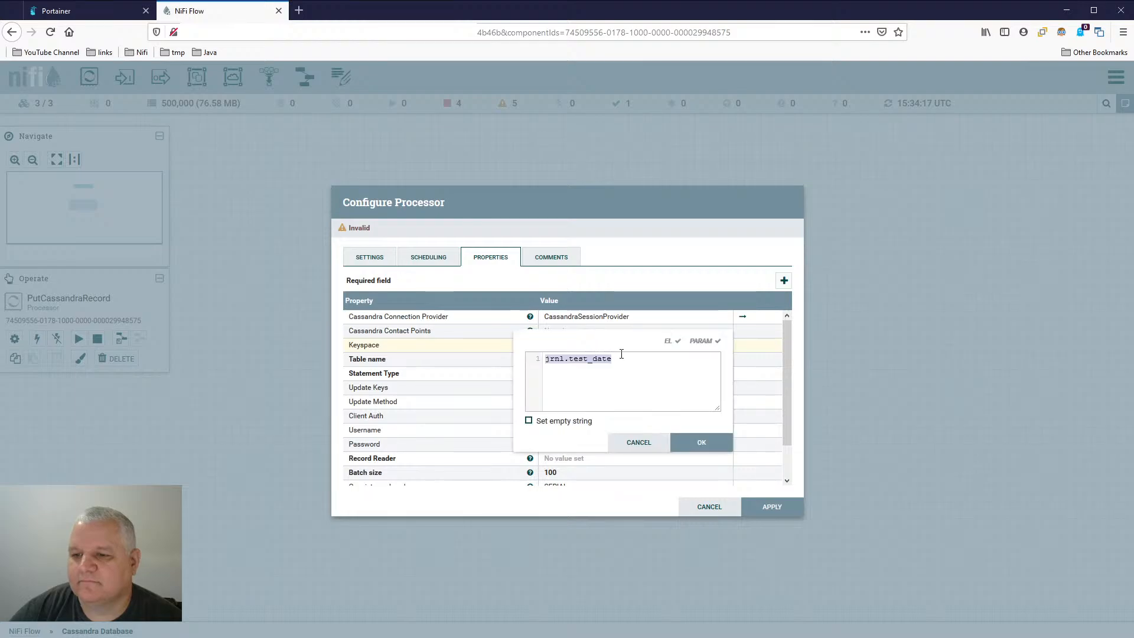
pyautogui.click(655, 444)
pyautogui.click(606, 362)
pyautogui.hotkey('ctrl', 'v')
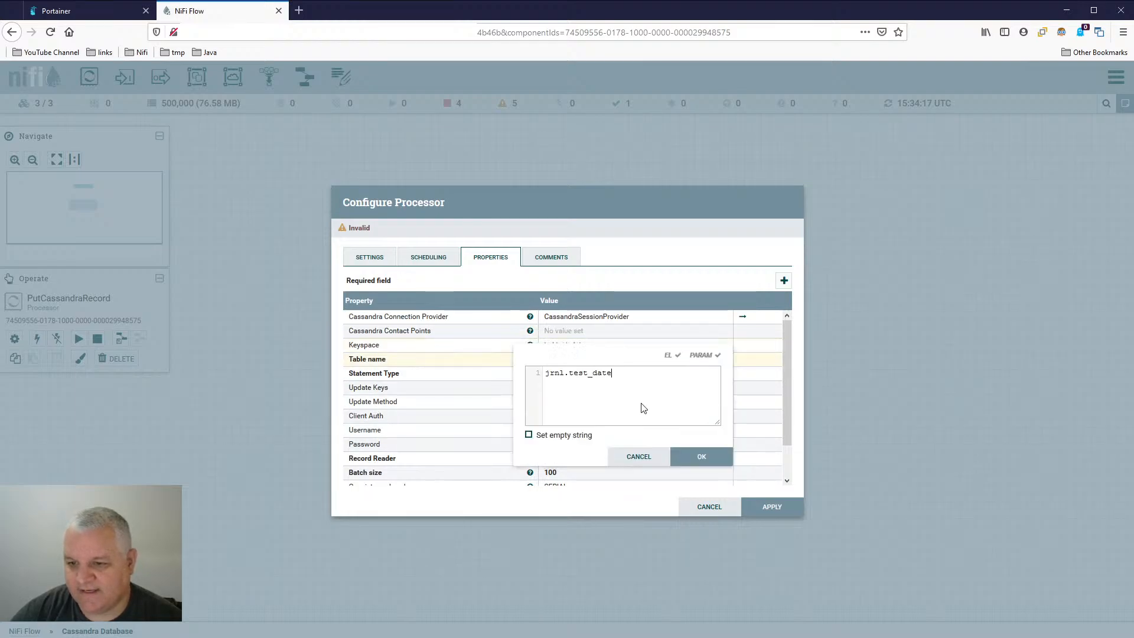
pyautogui.click(692, 458)
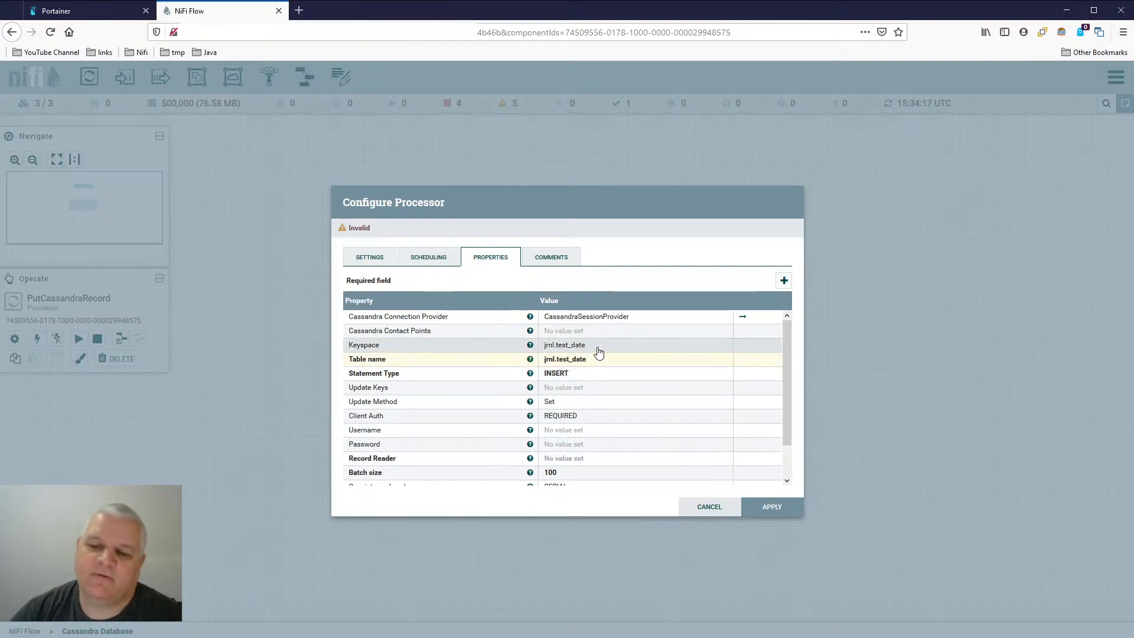
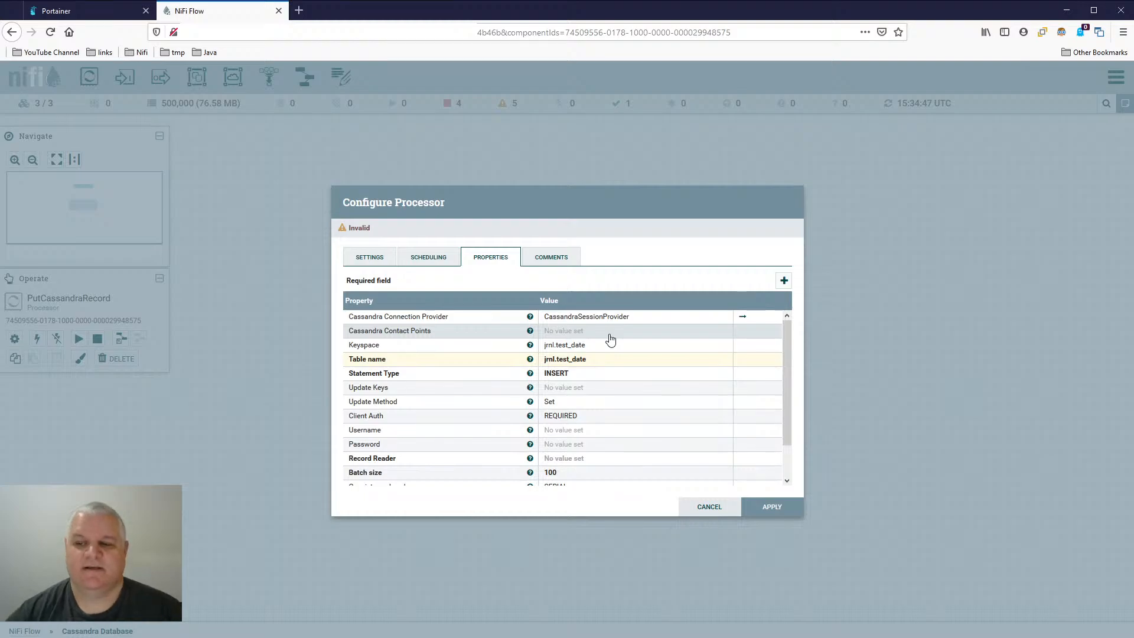
# - Set PutCassandraRecord's Keyspace property to the expression ${cassdb_keyspace}
pyautogui.click(606, 344)
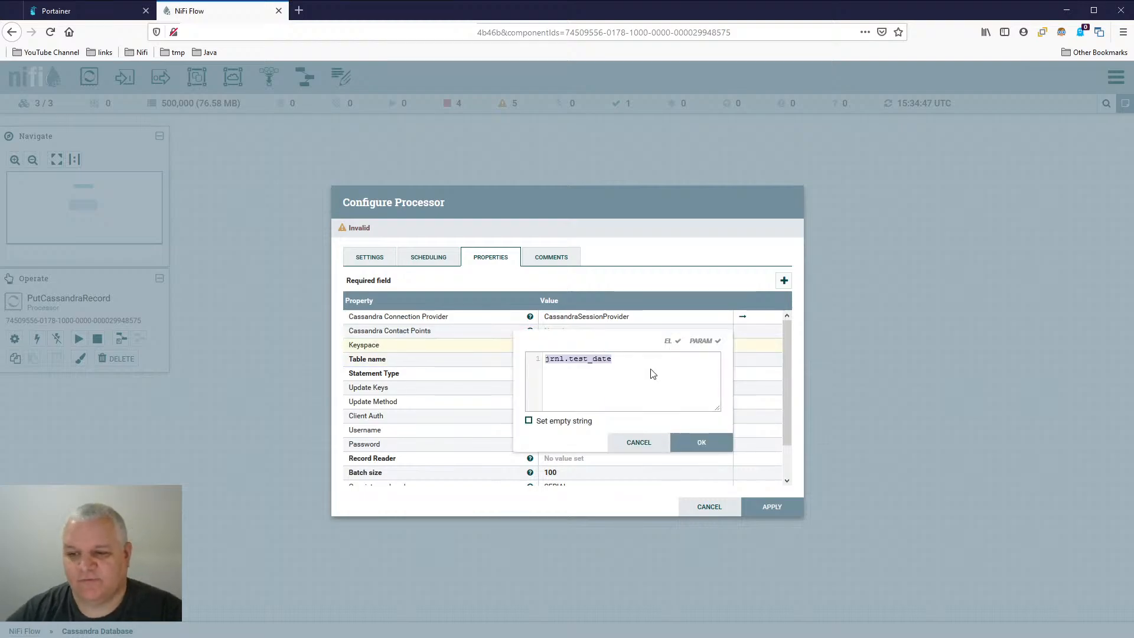
pyautogui.write('${')
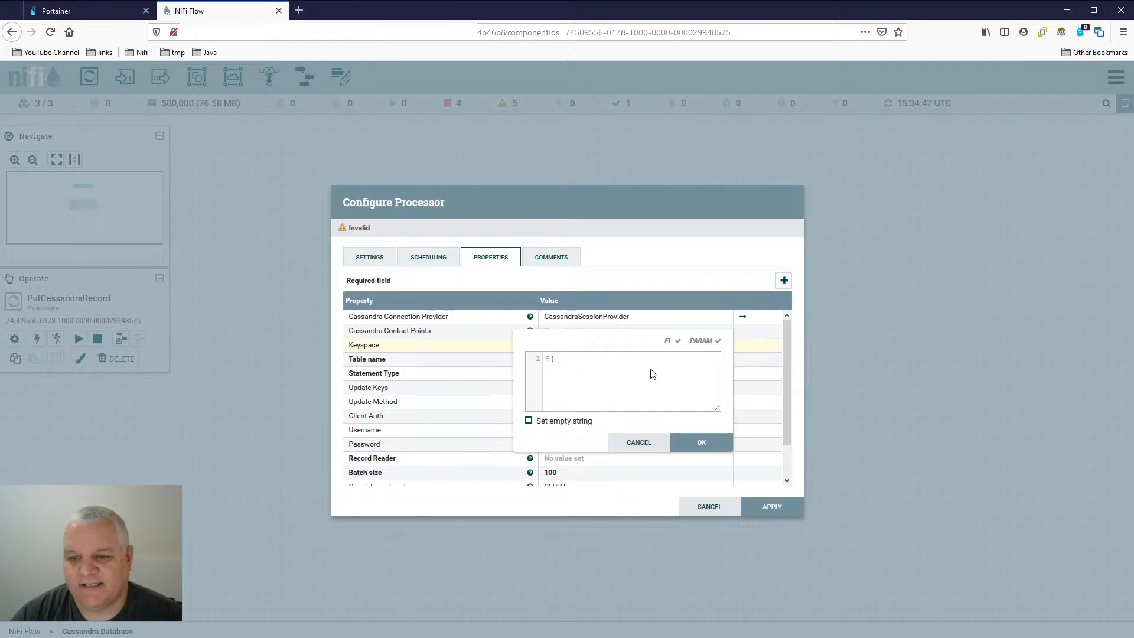
pyautogui.write('cassdb_')
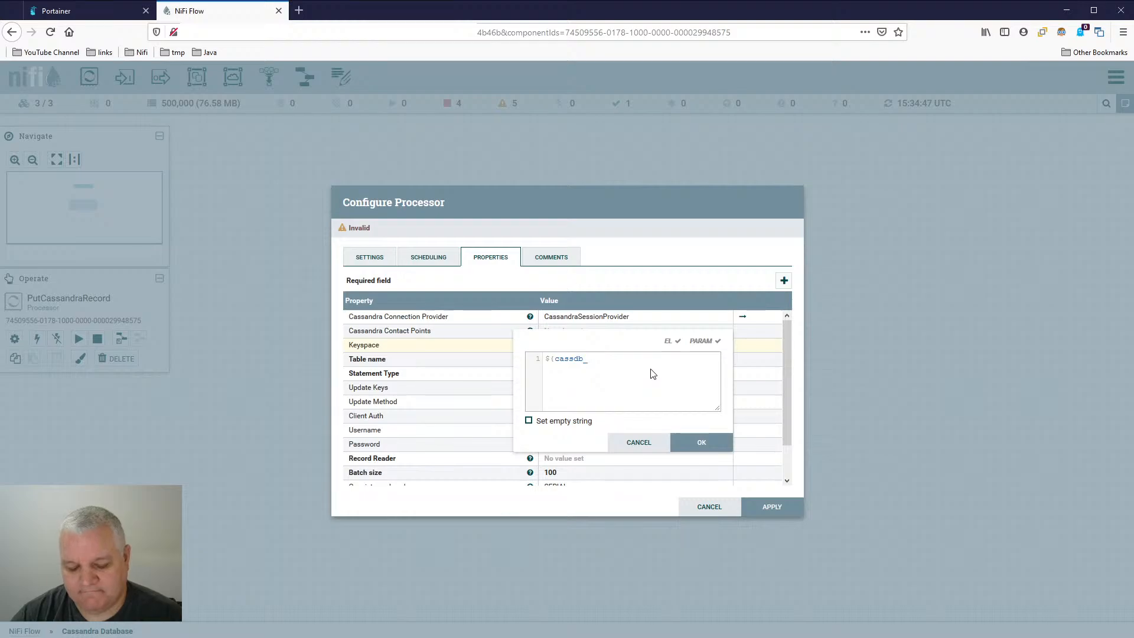
pyautogui.write('key')
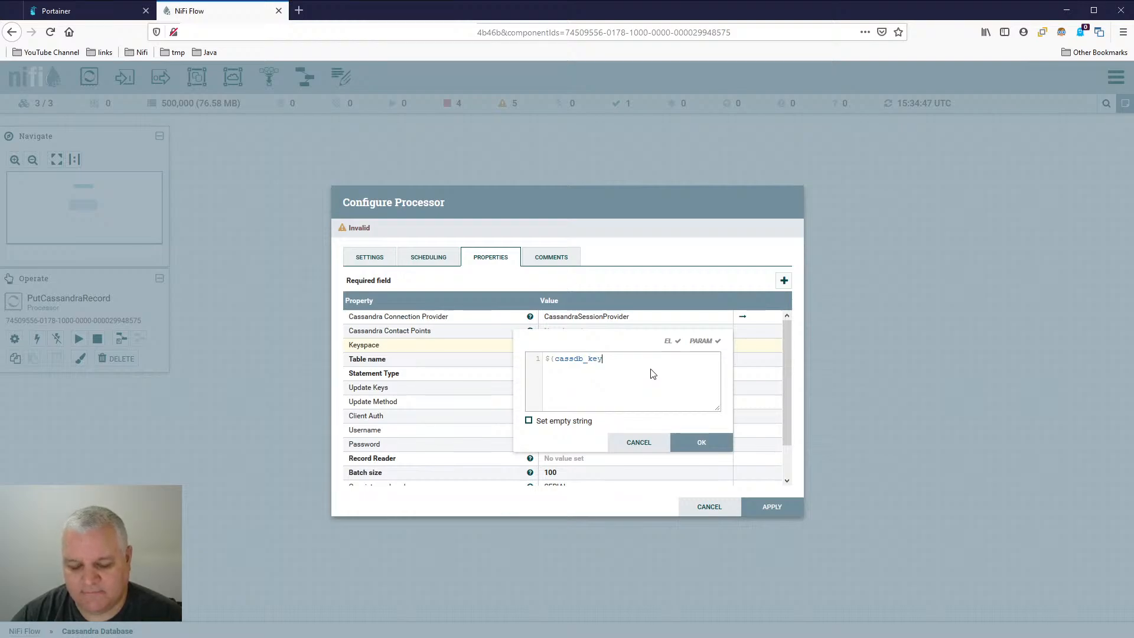
pyautogui.write('space}')
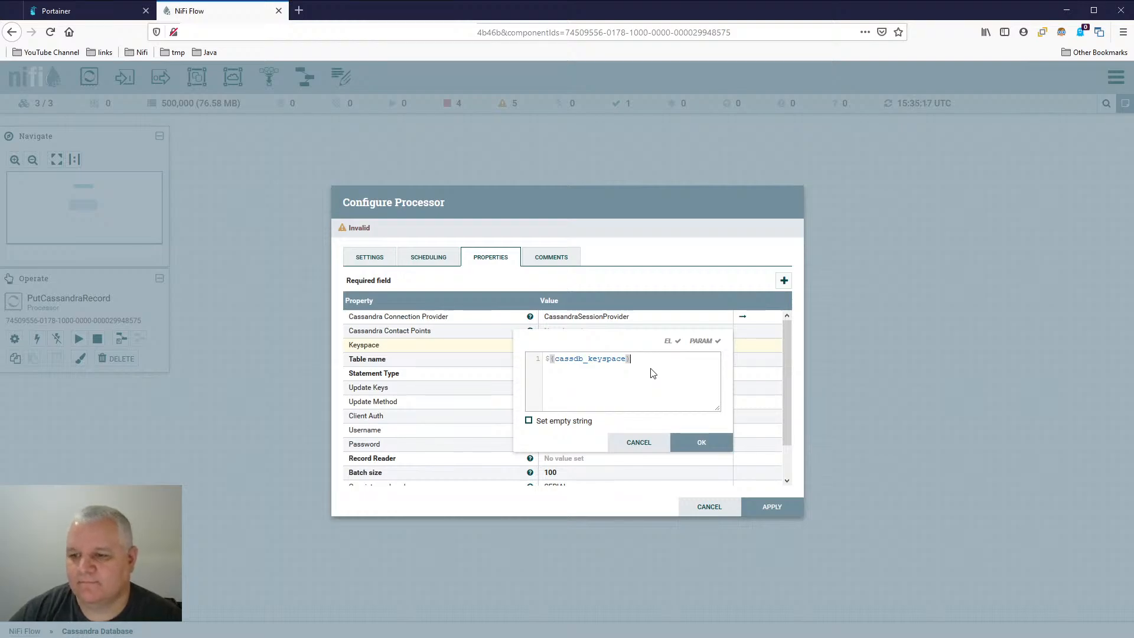
pyautogui.click(700, 443)
# - Set PutCassandraRecord's Table name property to the expression ${cassdb_namespace}
pyautogui.click(630, 362)
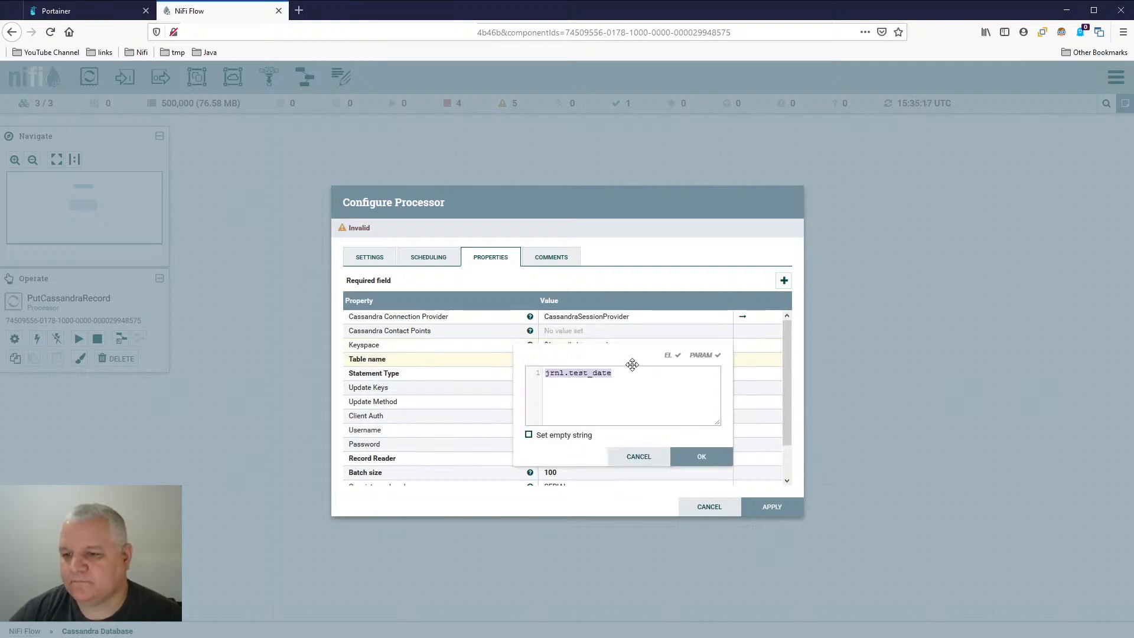
pyautogui.write('${cassd')
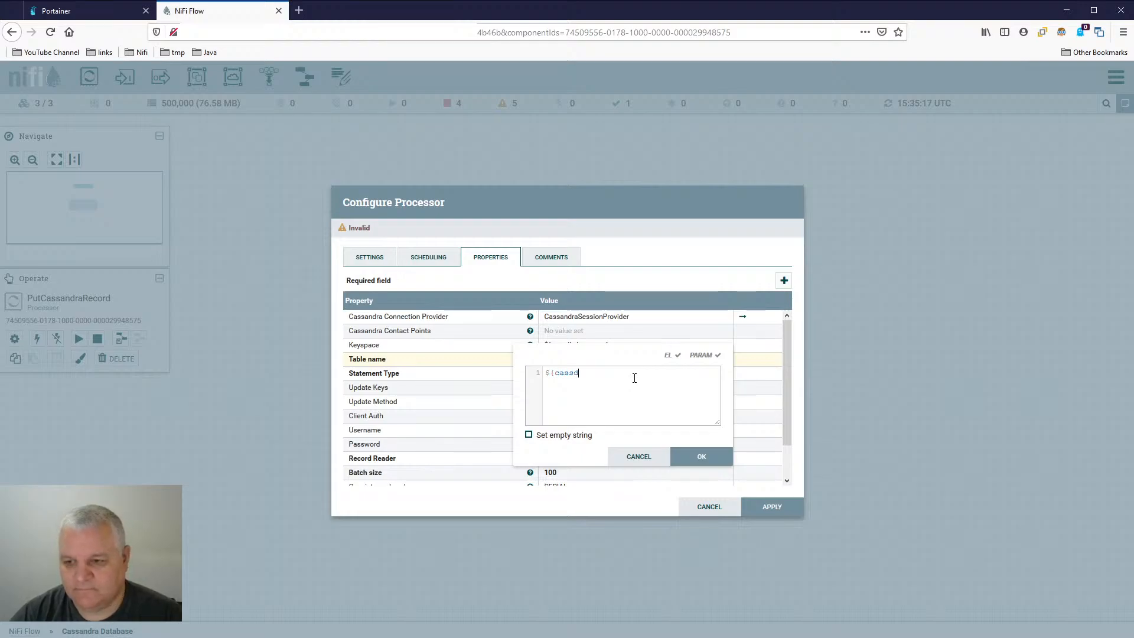
pyautogui.write('b_na')
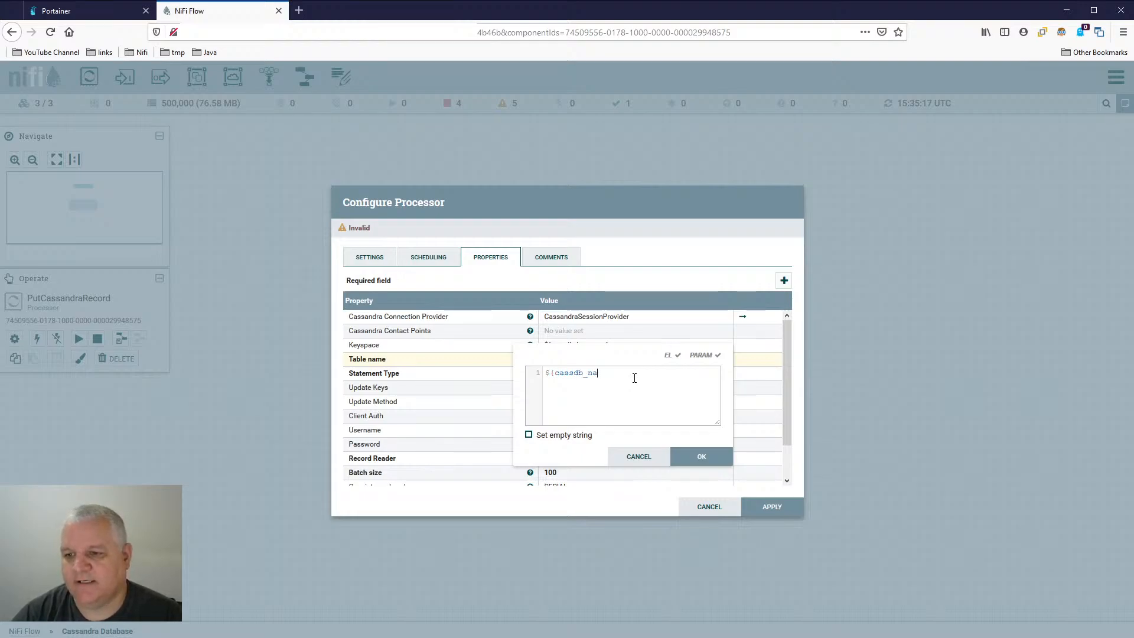
pyautogui.write('mespace}')
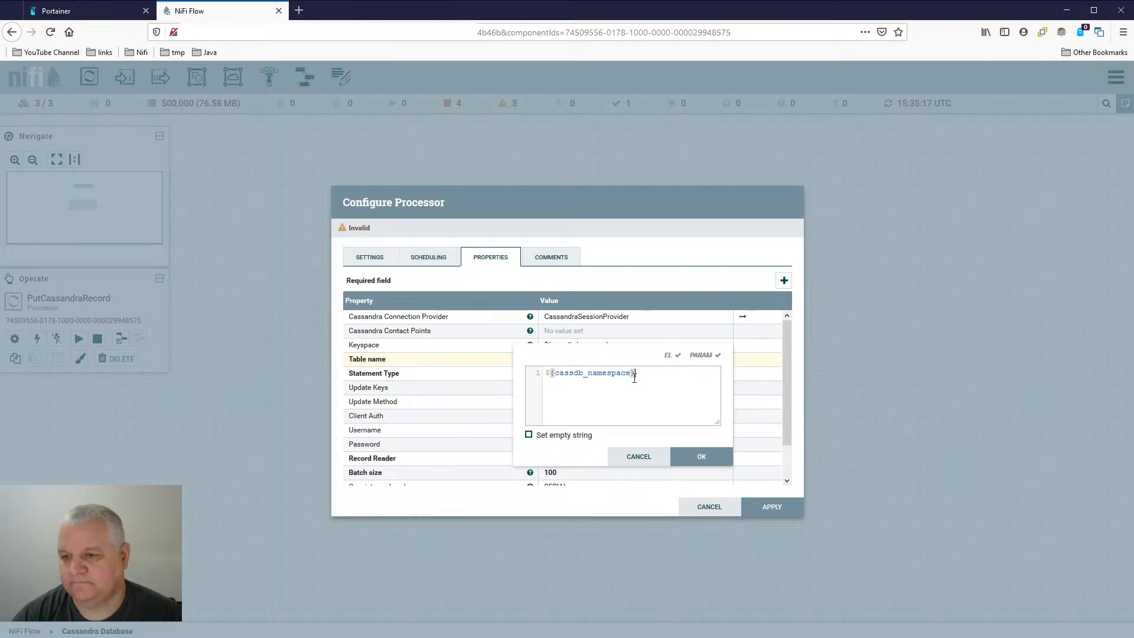
pyautogui.press('Return')
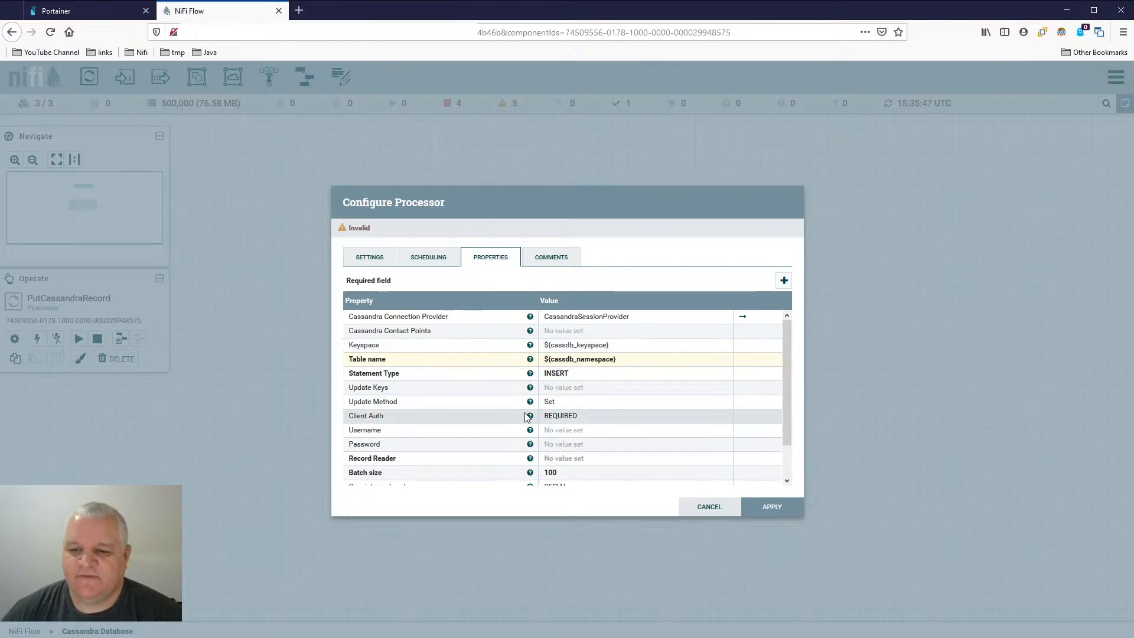
pyautogui.scroll(-2, 608, 425)
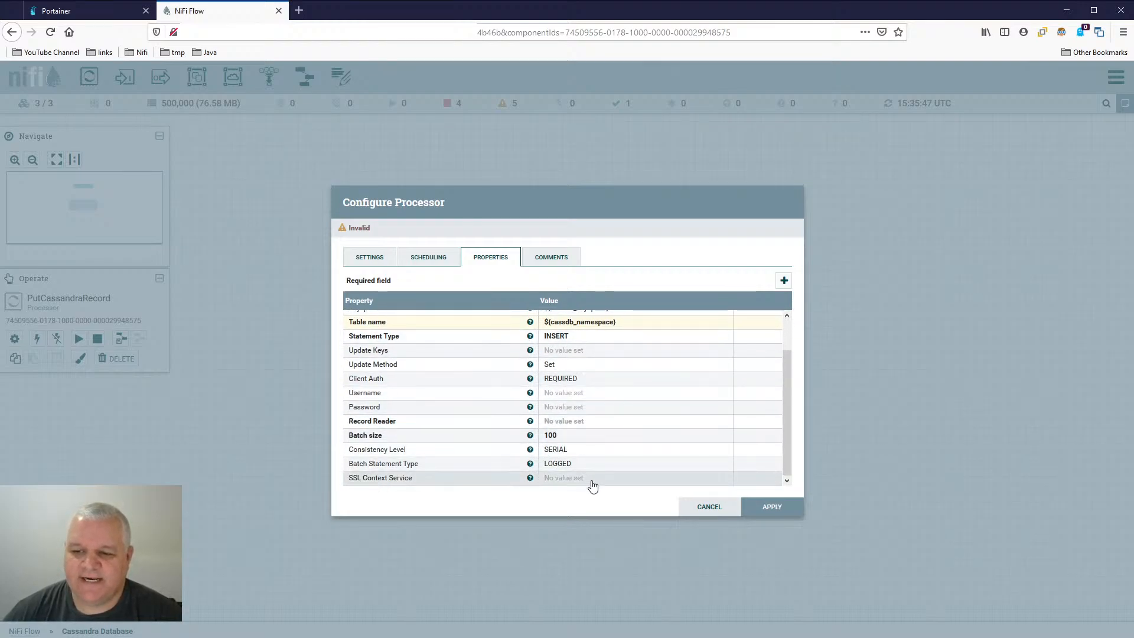
pyautogui.click(587, 423)
pyautogui.doubleClick(591, 423)
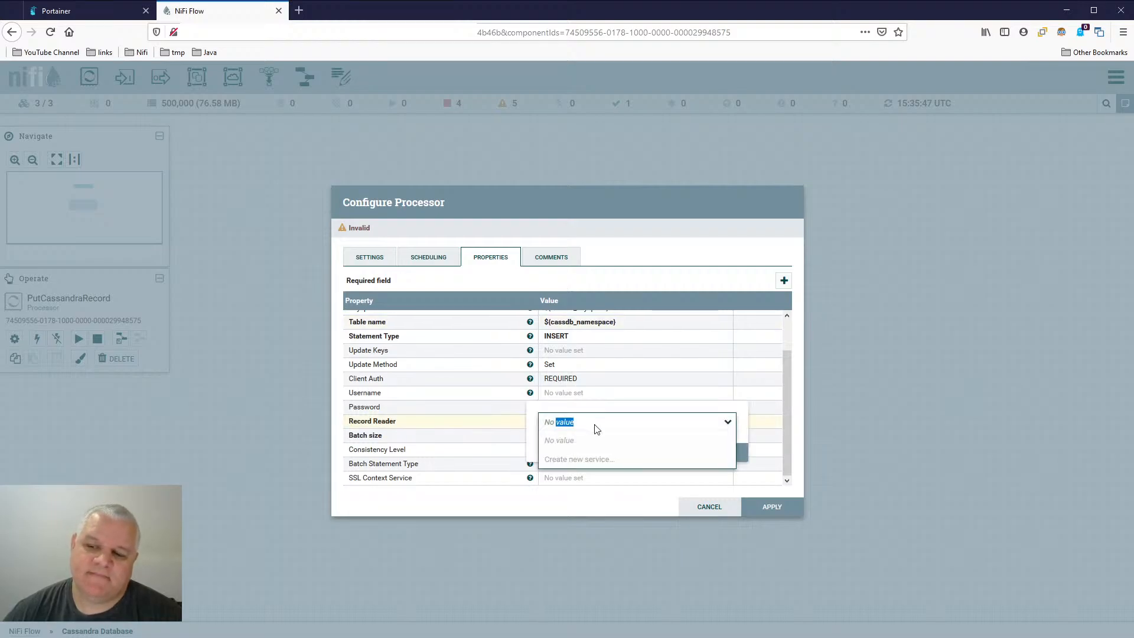
pyautogui.click(597, 460)
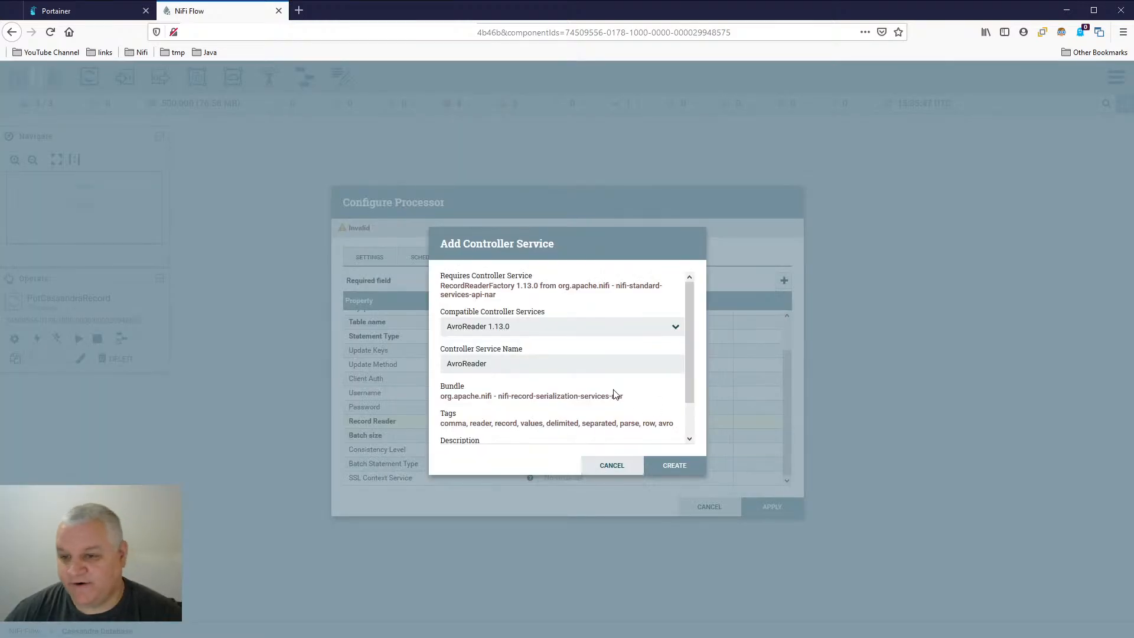
pyautogui.click(582, 329)
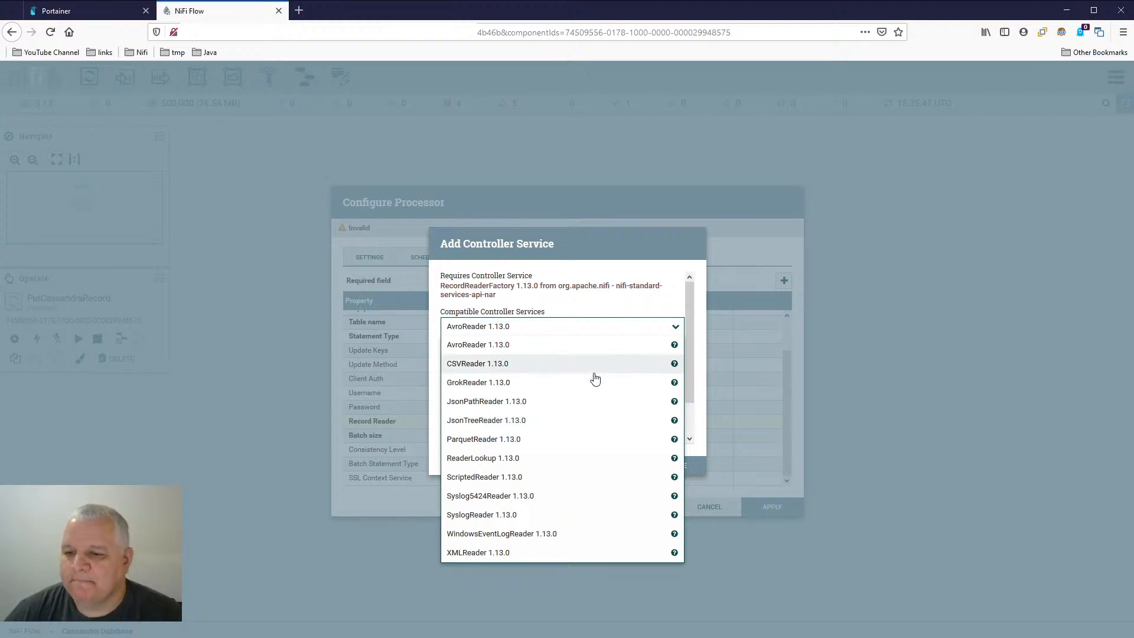
pyautogui.click(594, 421)
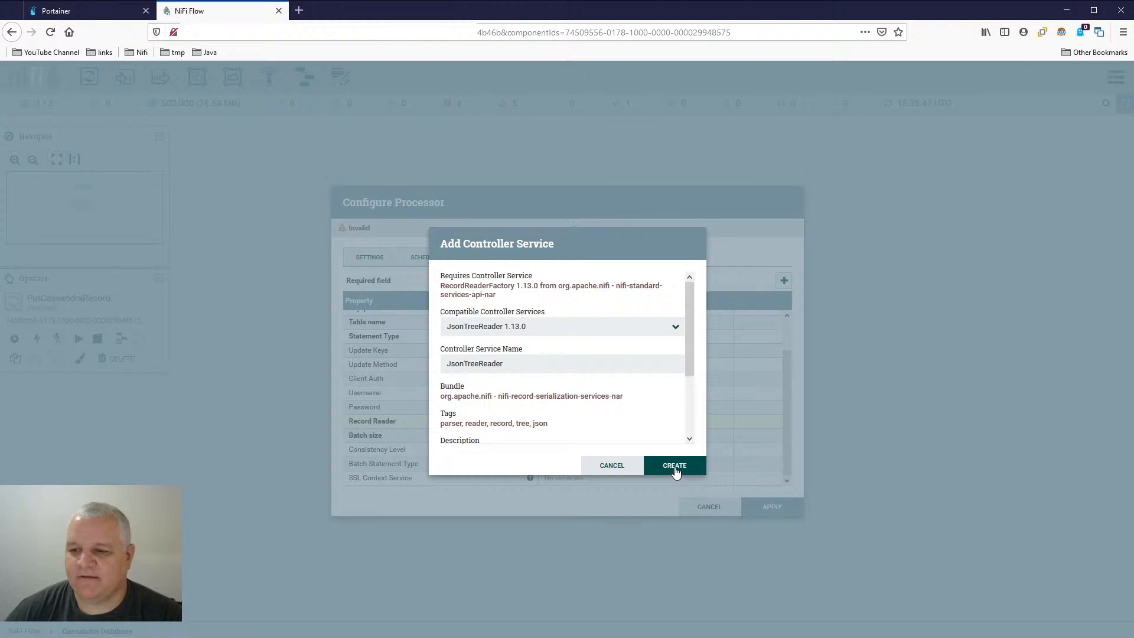
pyautogui.click(611, 469)
# - Create a JsonTreeReader 1.13.0 controller service as the Record Reader of PutCassandraRecord
pyautogui.click(630, 426)
pyautogui.click(640, 423)
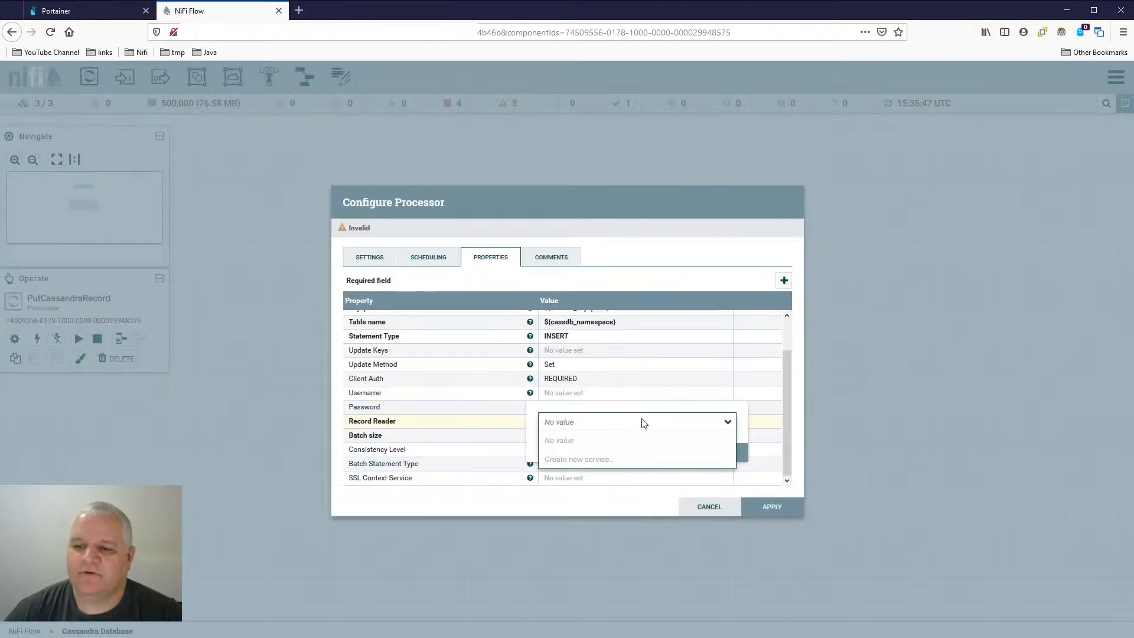
pyautogui.click(617, 462)
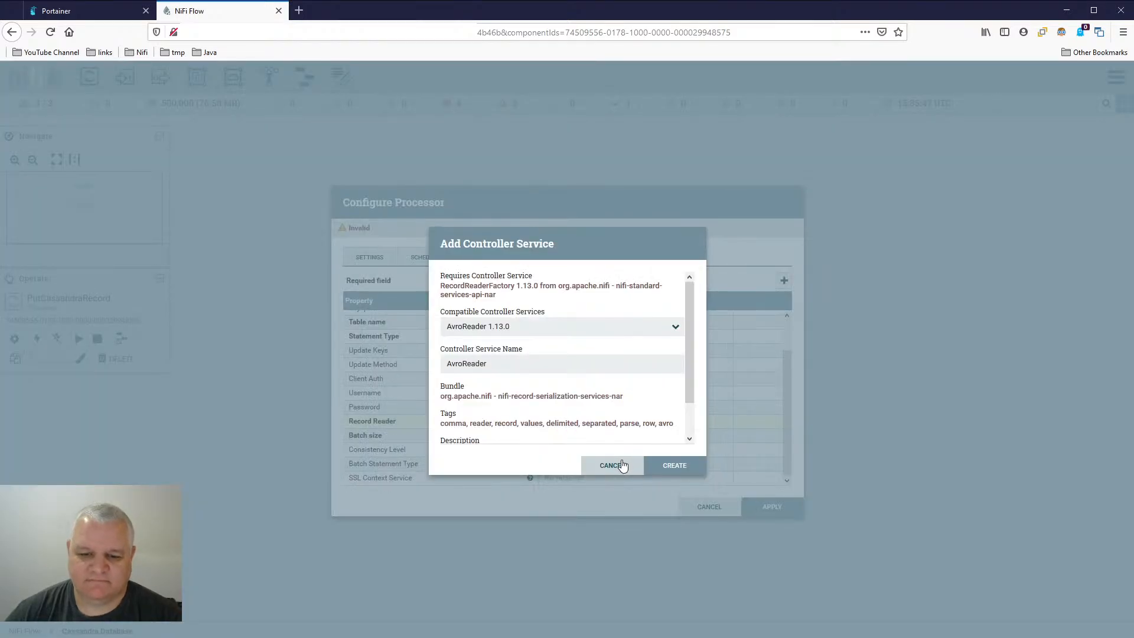
pyautogui.click(607, 332)
pyautogui.click(554, 428)
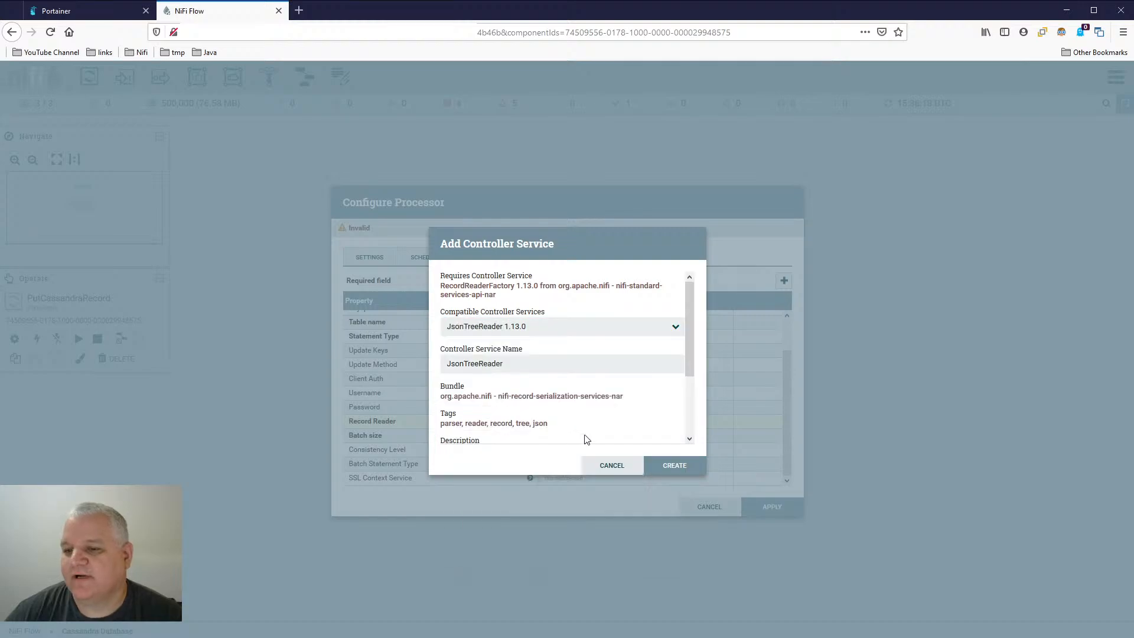
pyautogui.click(673, 470)
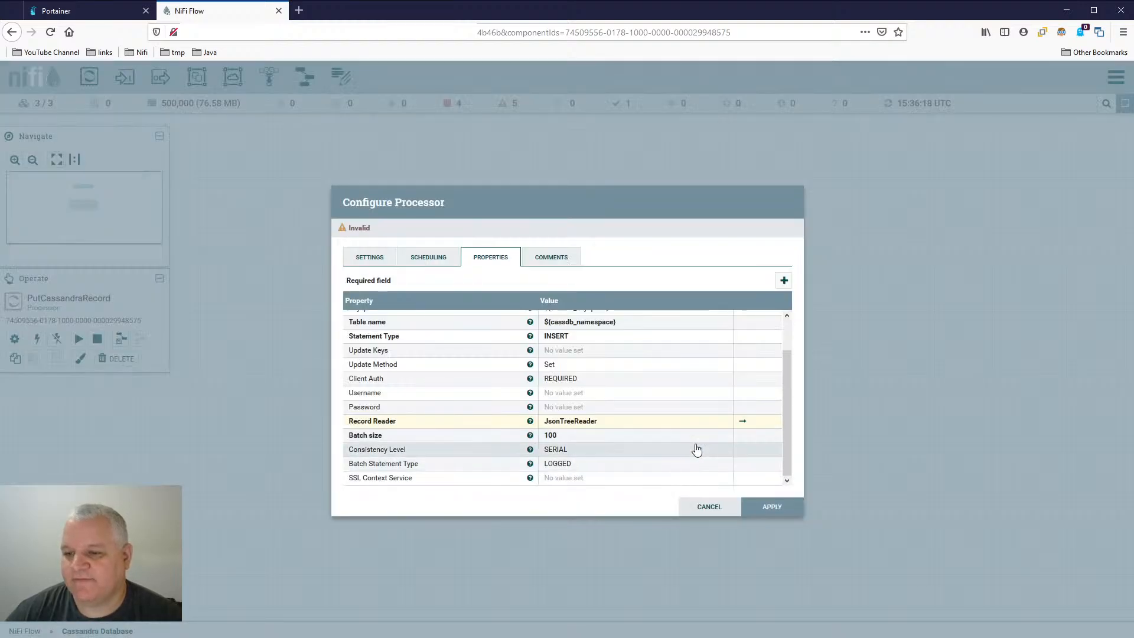
# - Save the processor changes, go to the new JsonTreeReader service and enable it with the Service only scope
pyautogui.click(748, 421)
pyautogui.click(633, 415)
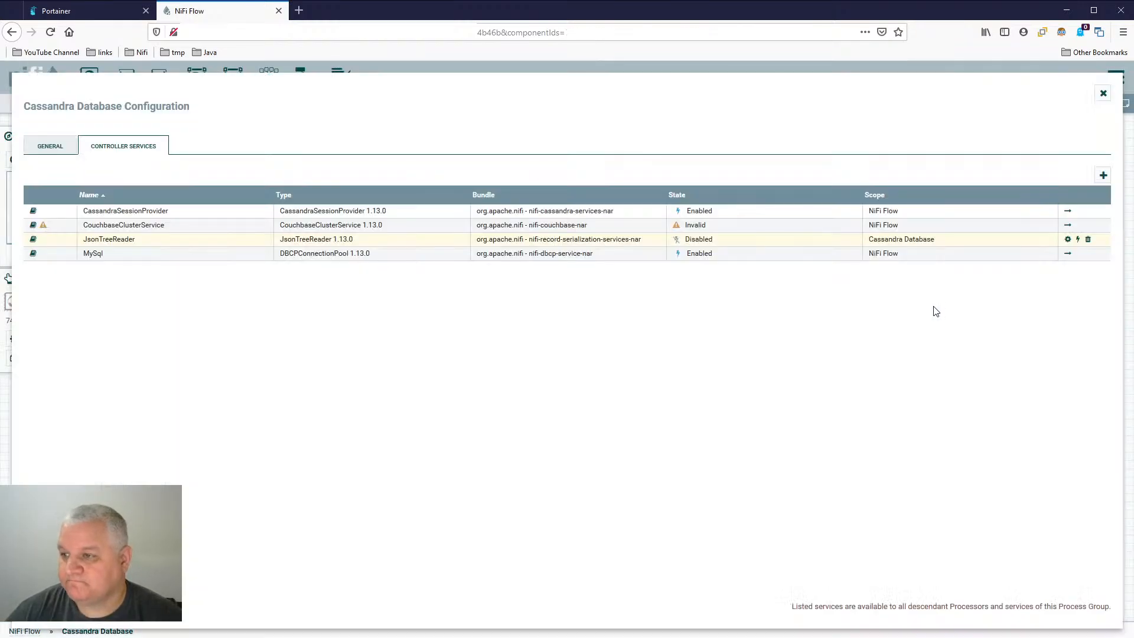
pyautogui.click(1067, 240)
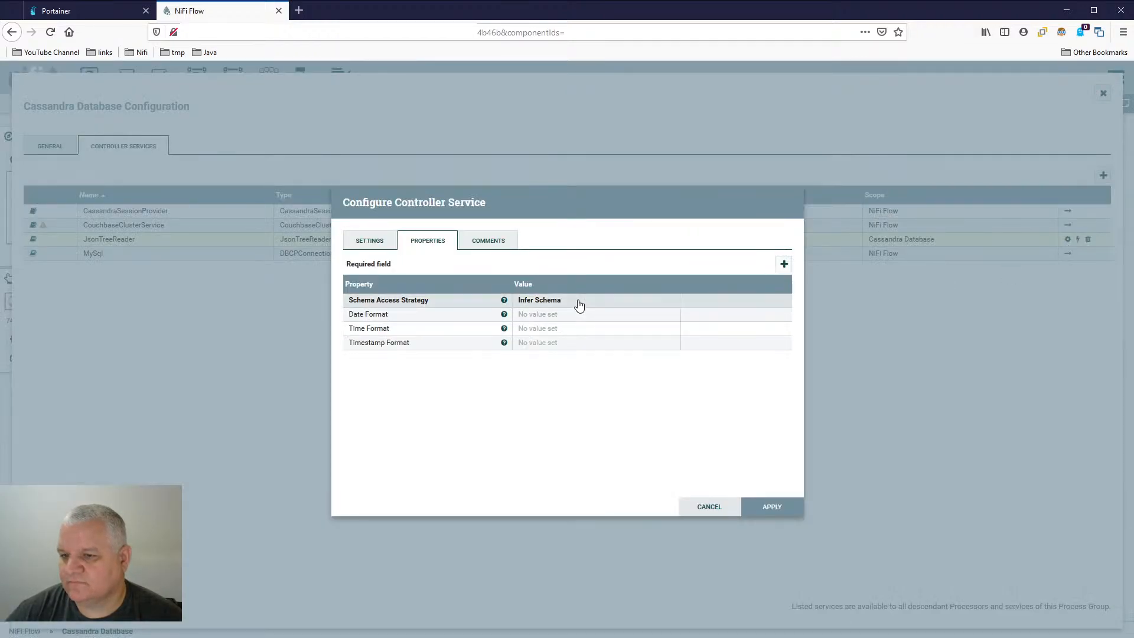
pyautogui.click(712, 506)
pyautogui.click(1079, 240)
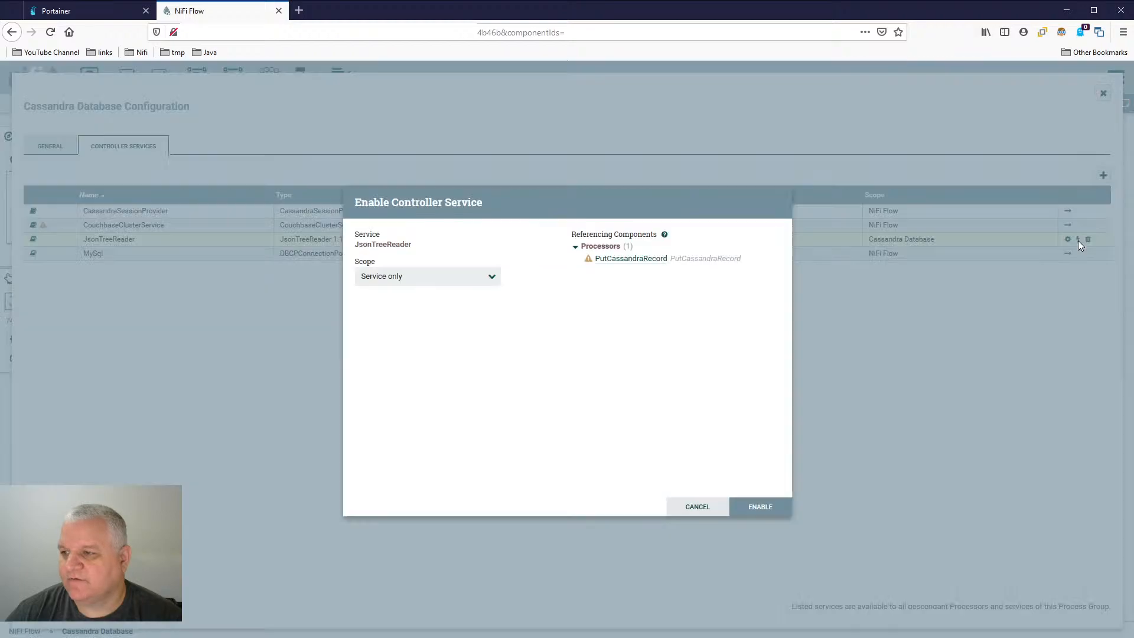
pyautogui.click(761, 508)
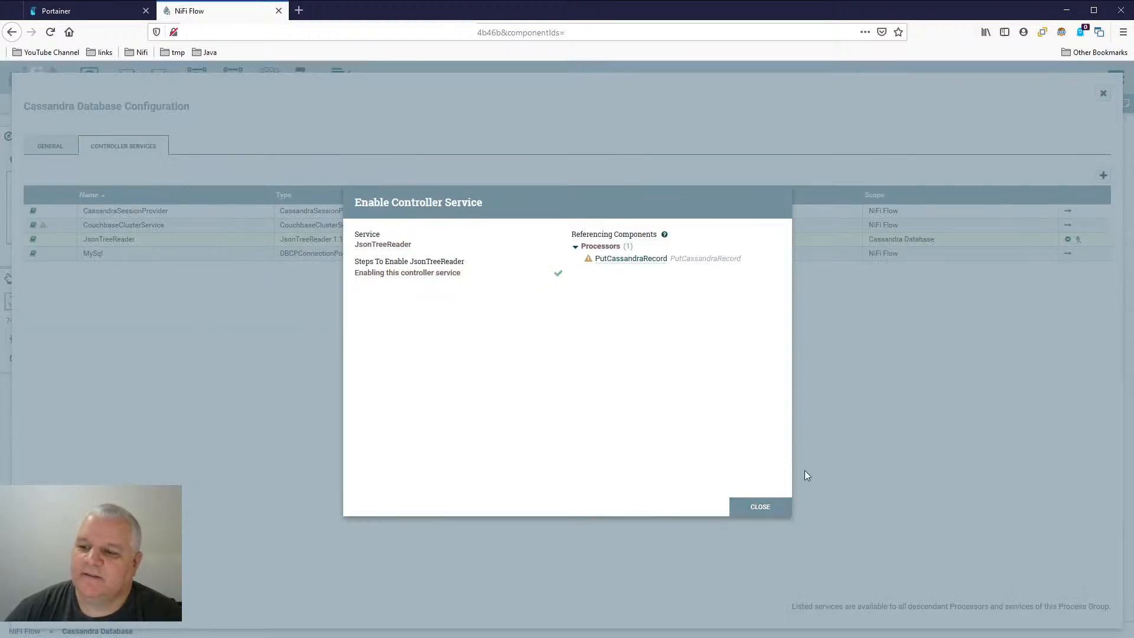
pyautogui.click(760, 507)
pyautogui.click(1104, 93)
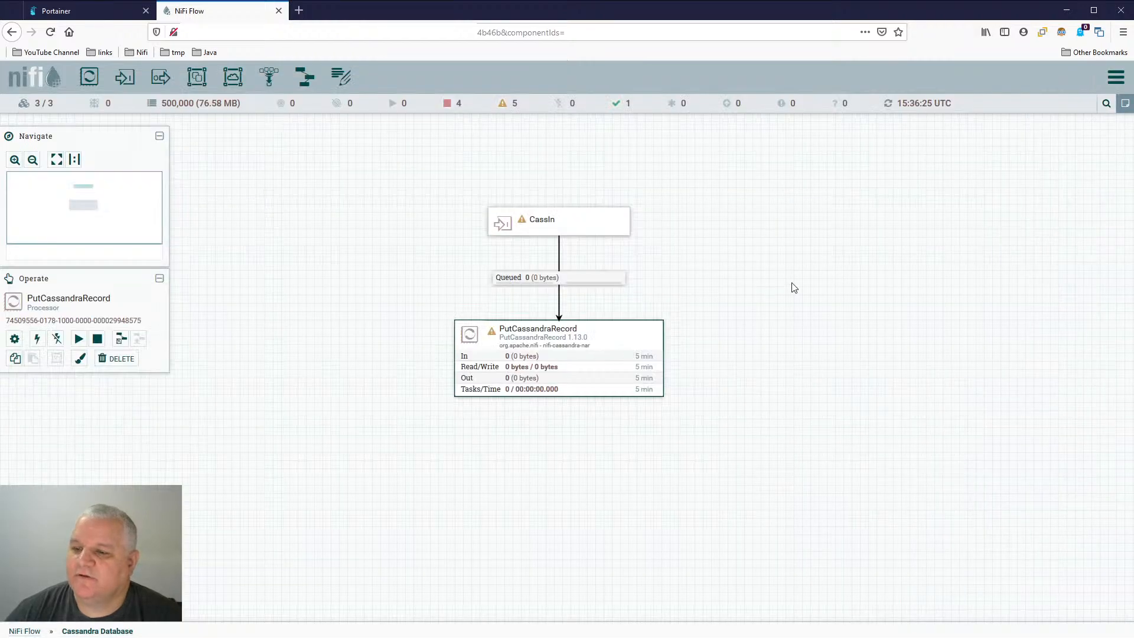
# - Set PutCassandraRecord to automatically terminate its failure and success relationships, and apply the configuration
pyautogui.doubleClick(644, 343)
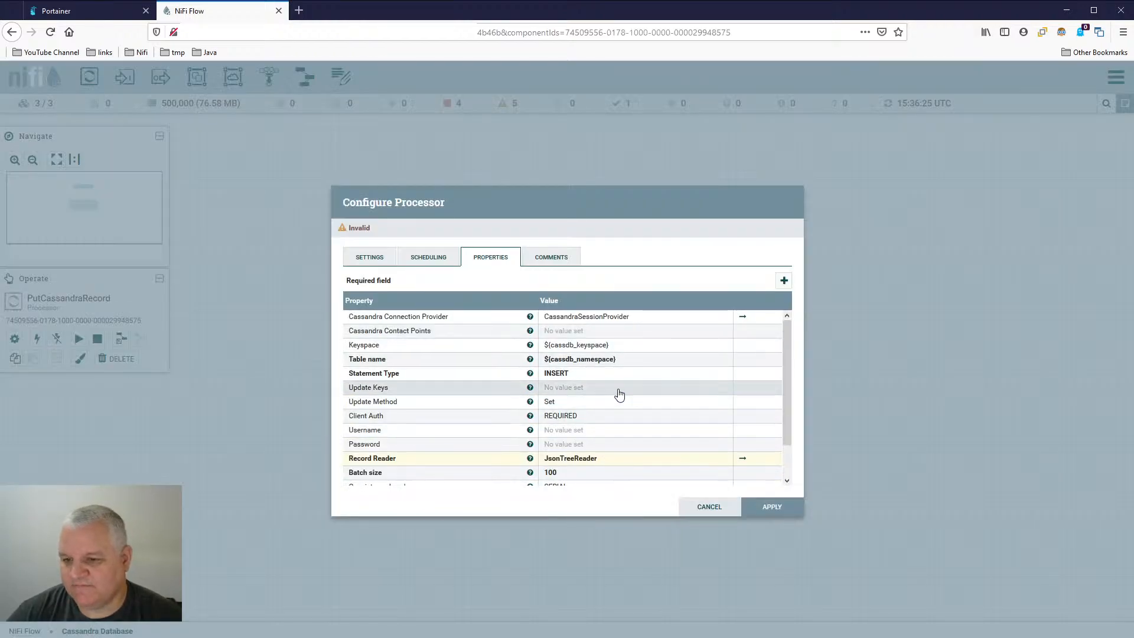
pyautogui.scroll(-2, 619, 394)
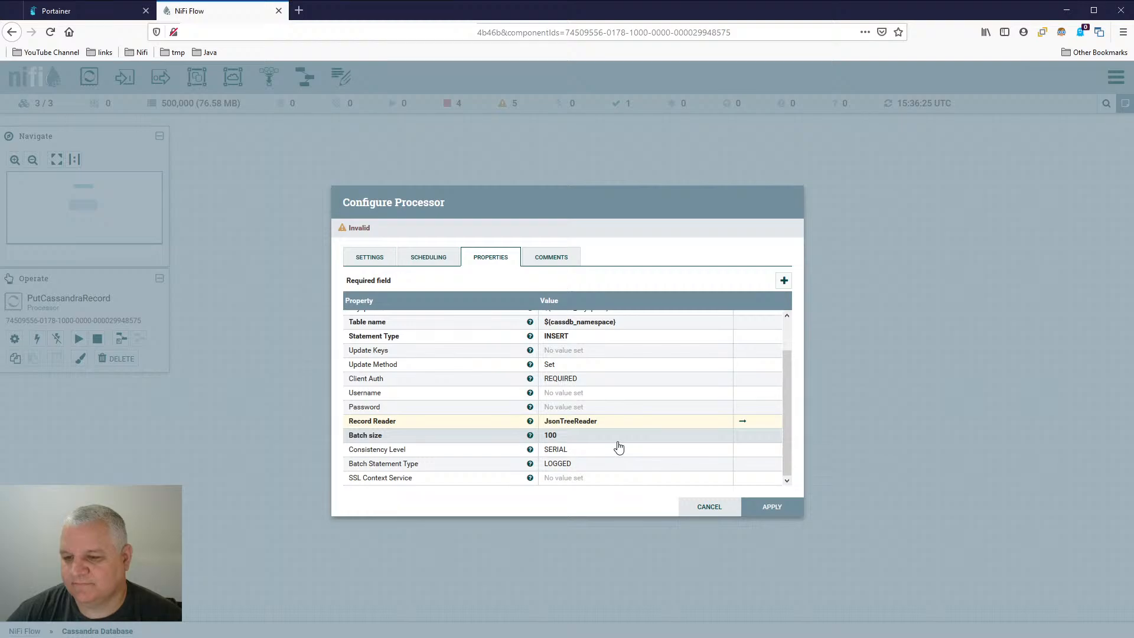
pyautogui.scroll(3, 618, 446)
pyautogui.click(379, 257)
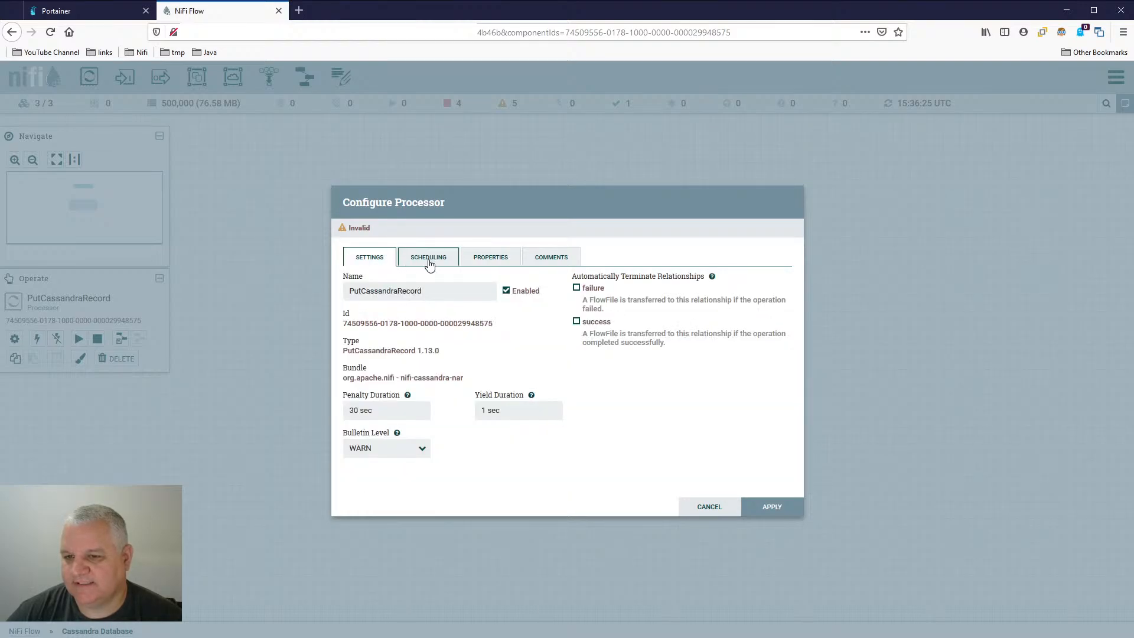
pyautogui.click(594, 291)
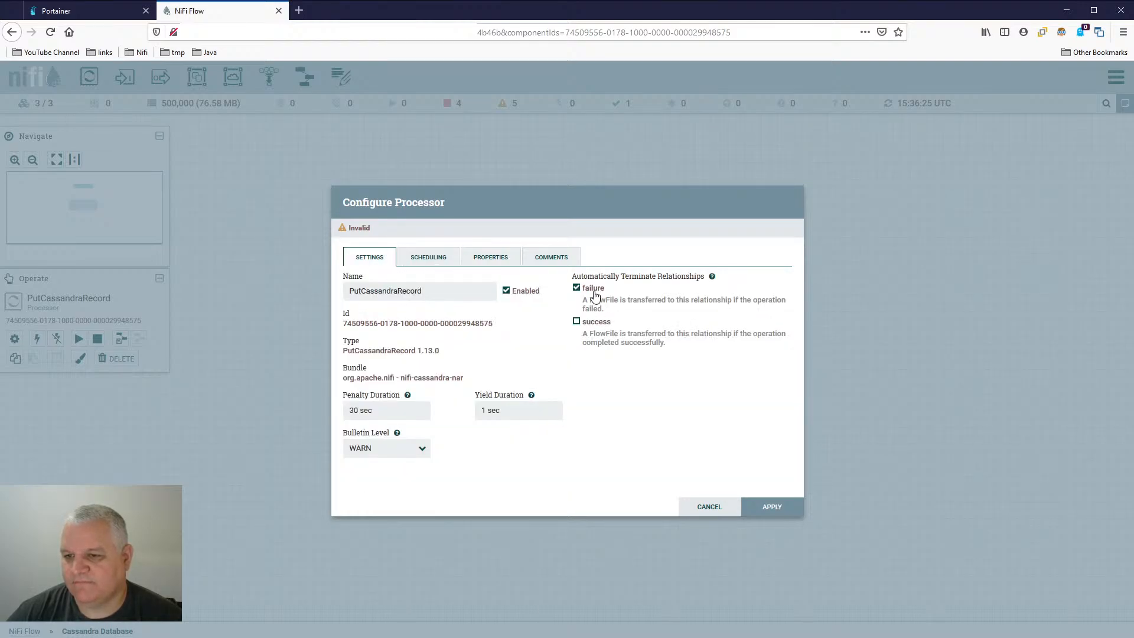
pyautogui.click(596, 323)
pyautogui.click(792, 509)
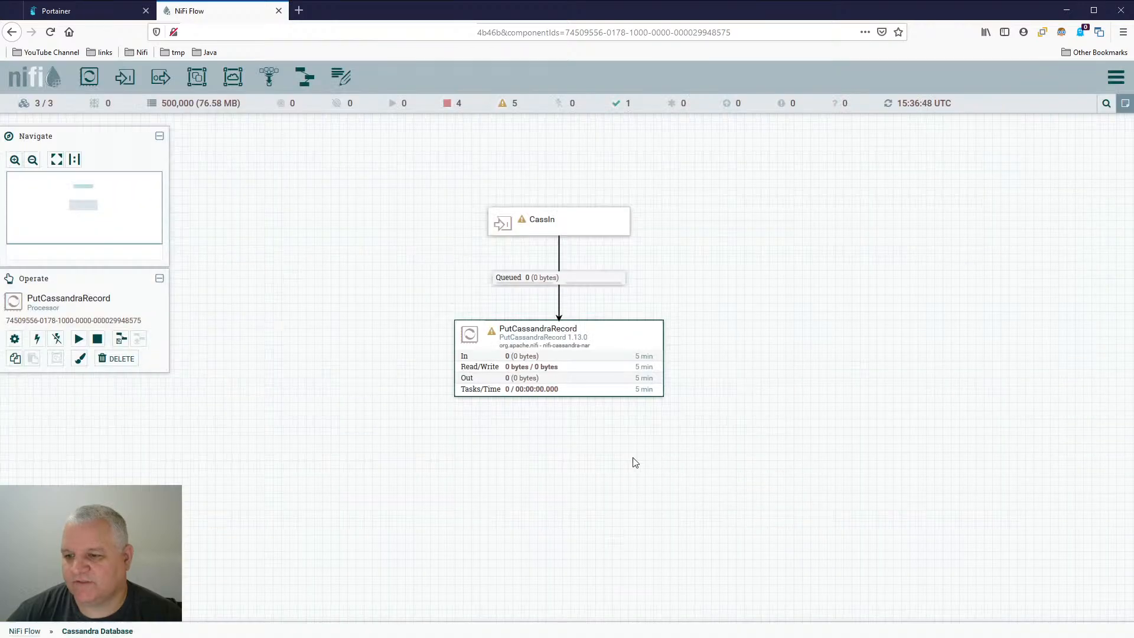
# - Connect PutCassandraRecord back to itself for the failure relationship
pyautogui.moveTo(557, 362); pyautogui.dragTo(596, 371)
pyautogui.click(379, 335)
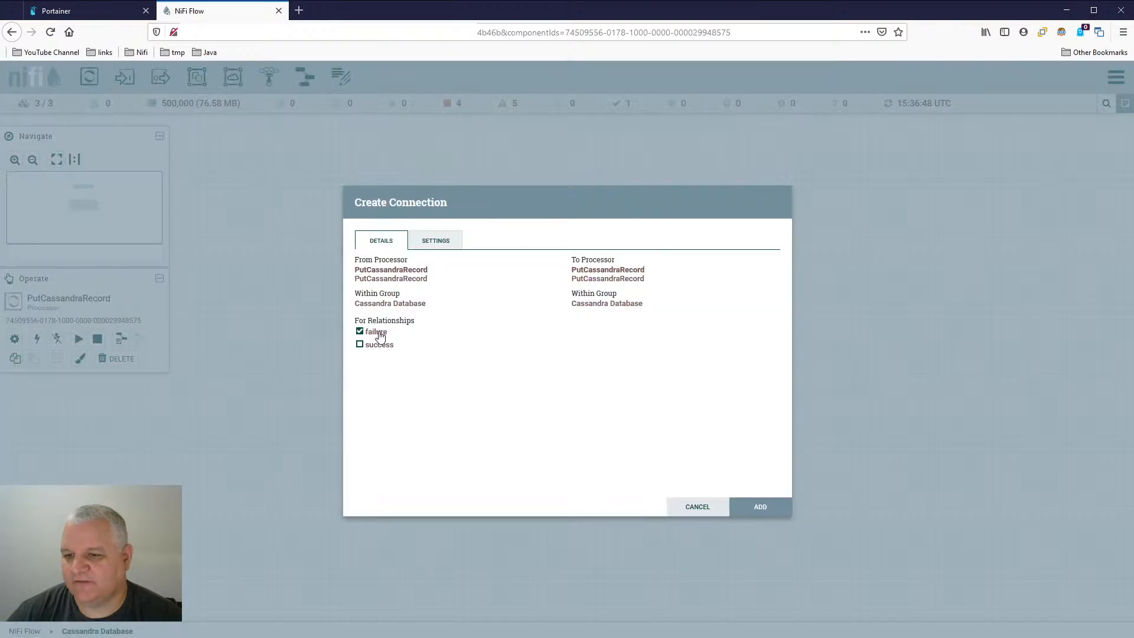
pyautogui.click(765, 507)
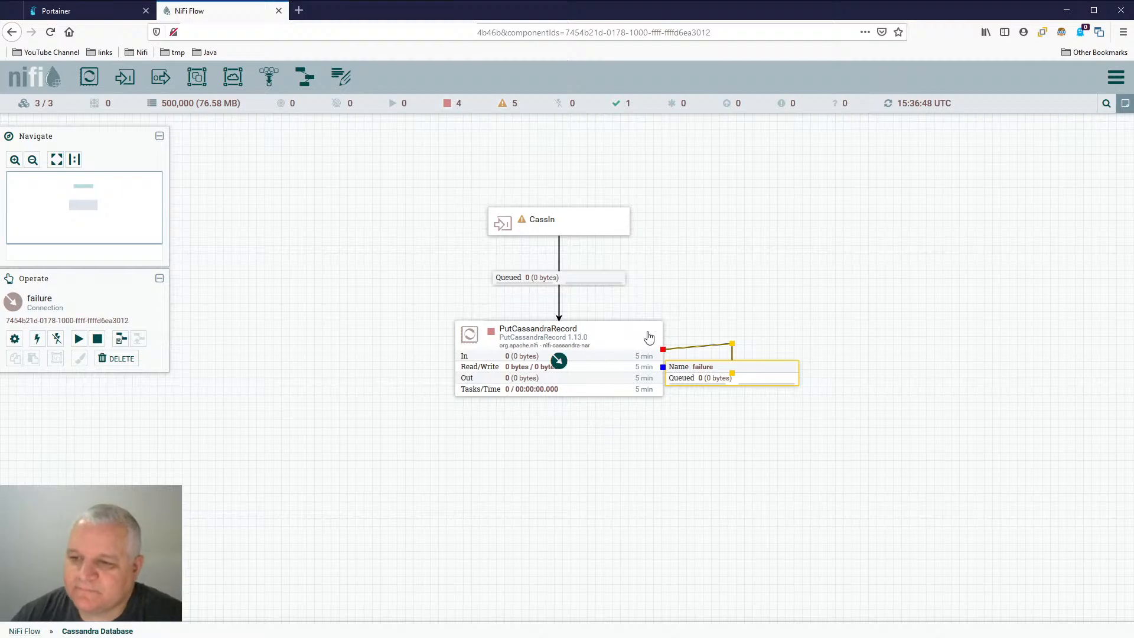
pyautogui.click(554, 414)
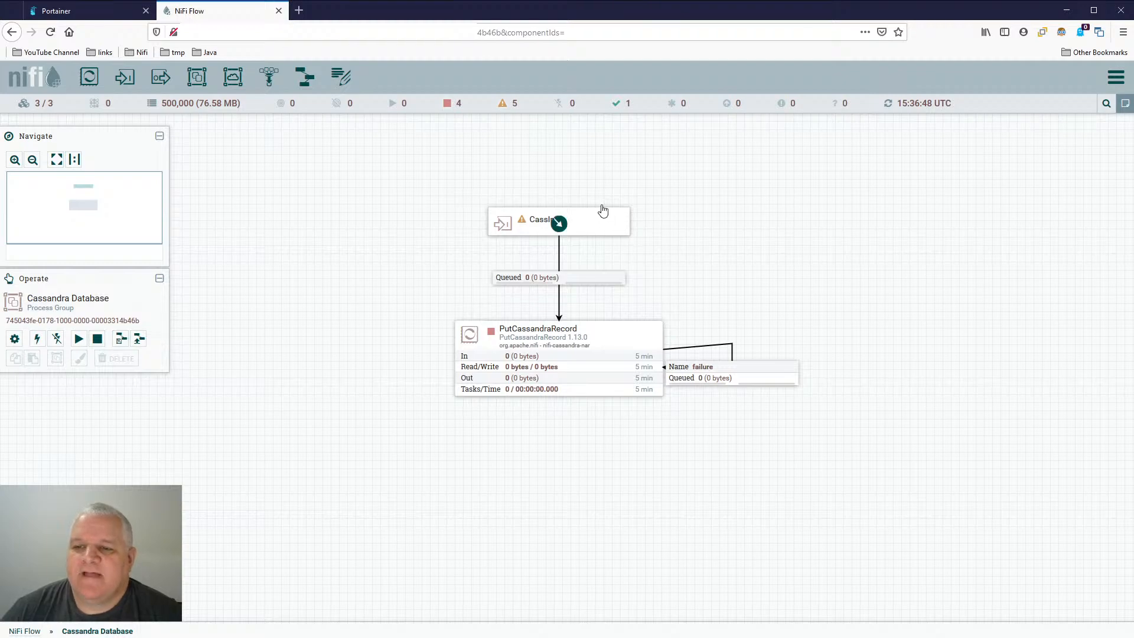
# - Return to the root NiFi Flow and open the Live Stream Sandbox process group
pyautogui.click(18, 632)
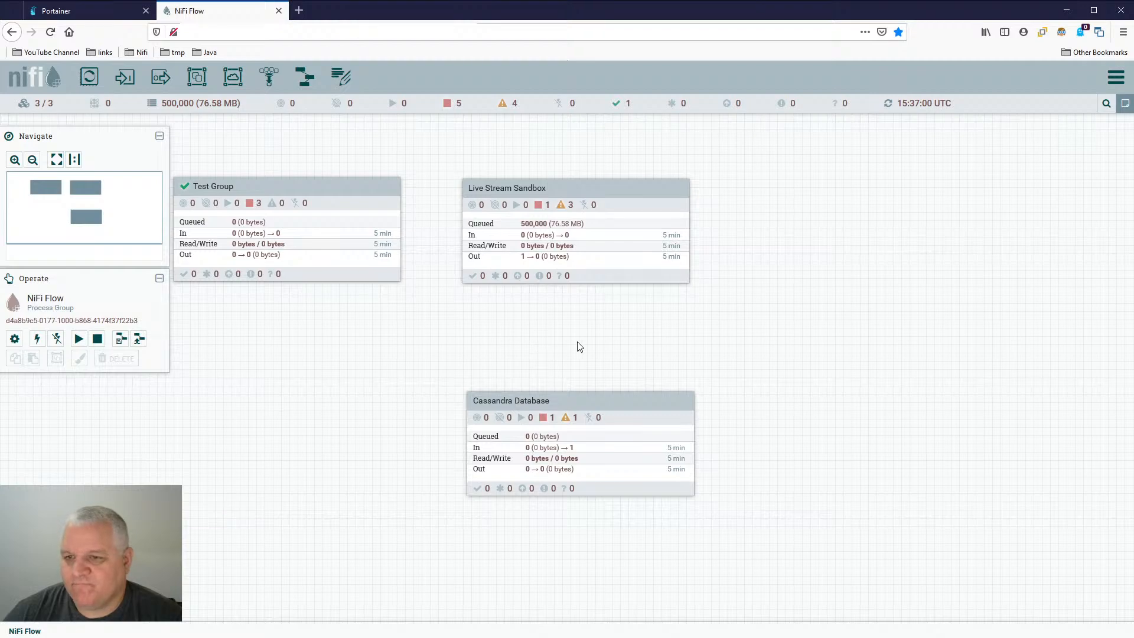
pyautogui.moveTo(517, 314); pyautogui.dragTo(615, 332)
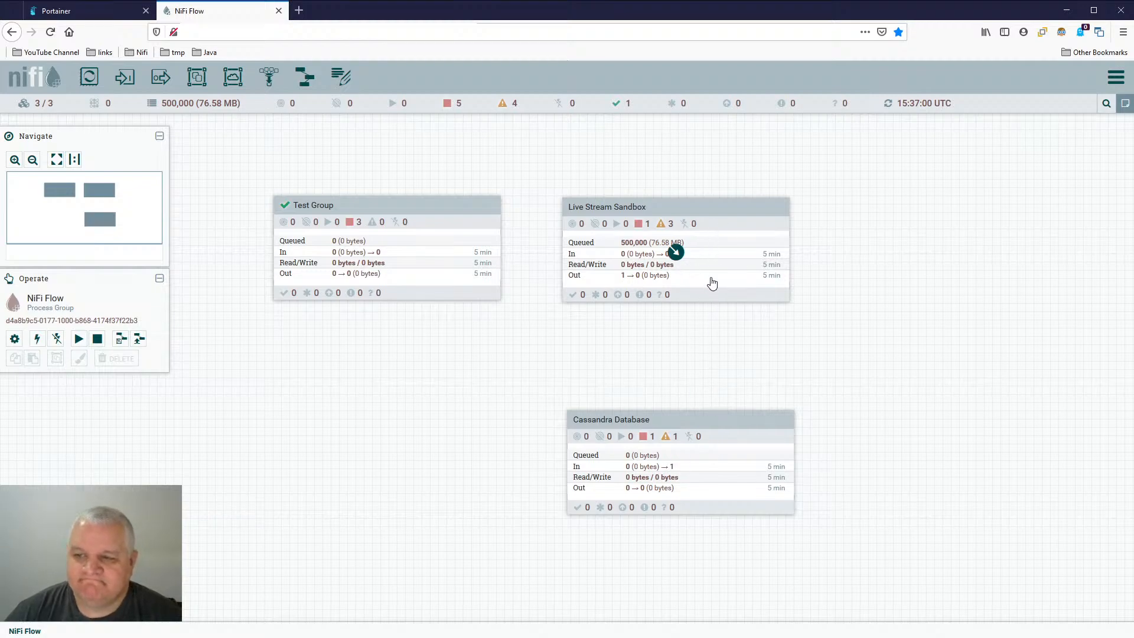
pyautogui.doubleClick(719, 222)
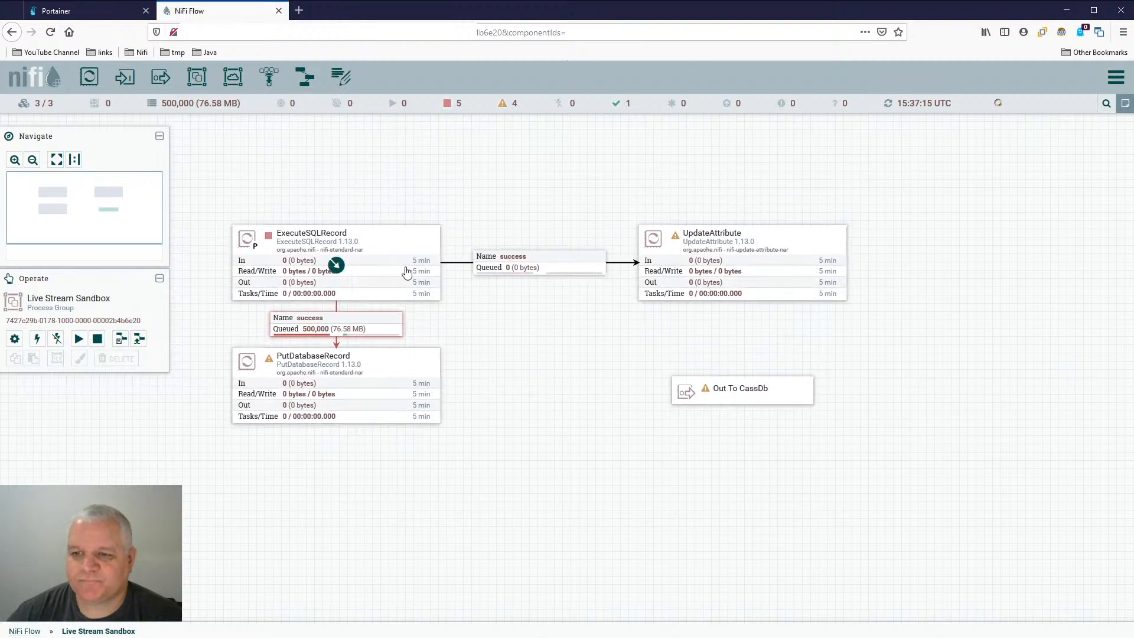
# - Empty the success queue between ExecuteSQLRecord and PutDatabaseRecord, and refresh the canvas
pyautogui.click(782, 241)
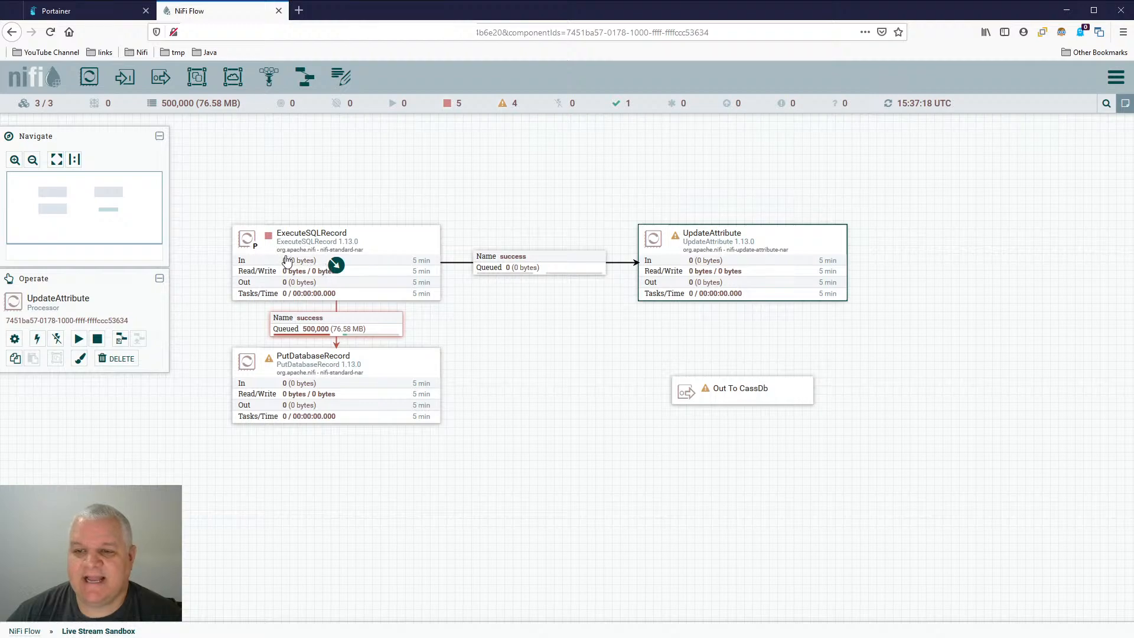
pyautogui.rightClick(366, 322)
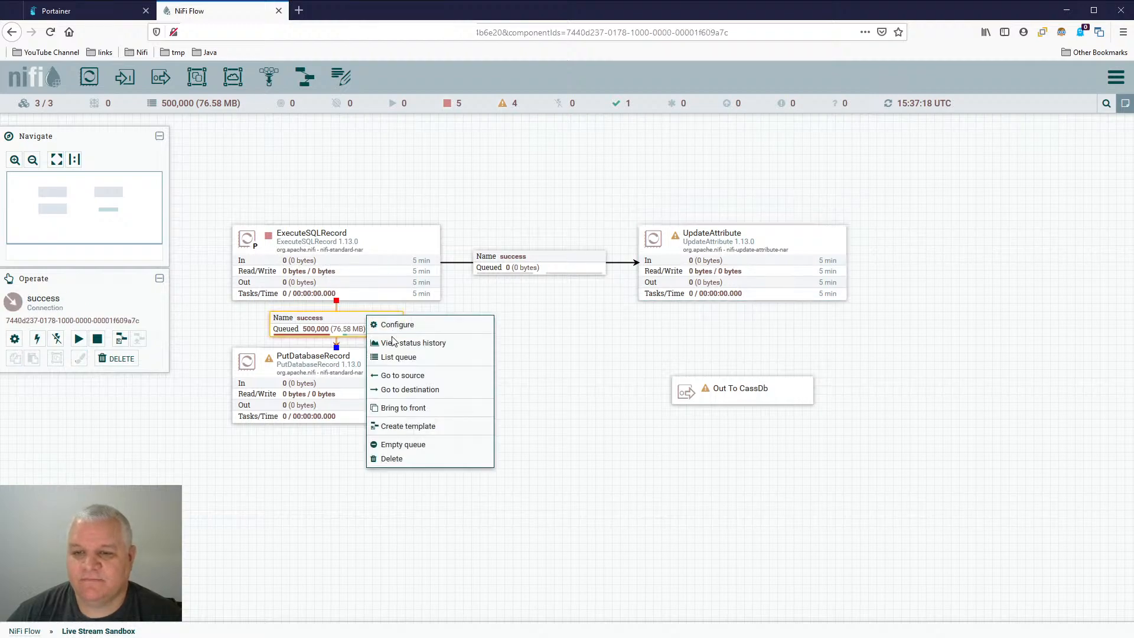
pyautogui.click(403, 444)
pyautogui.click(604, 416)
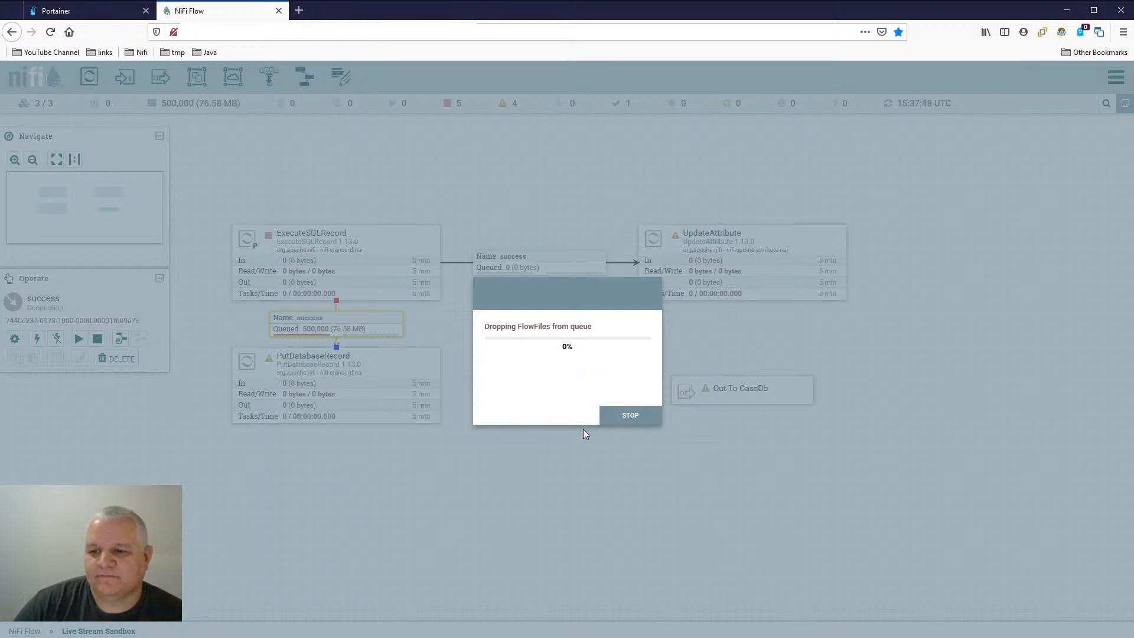
pyautogui.click(631, 421)
pyautogui.click(667, 413)
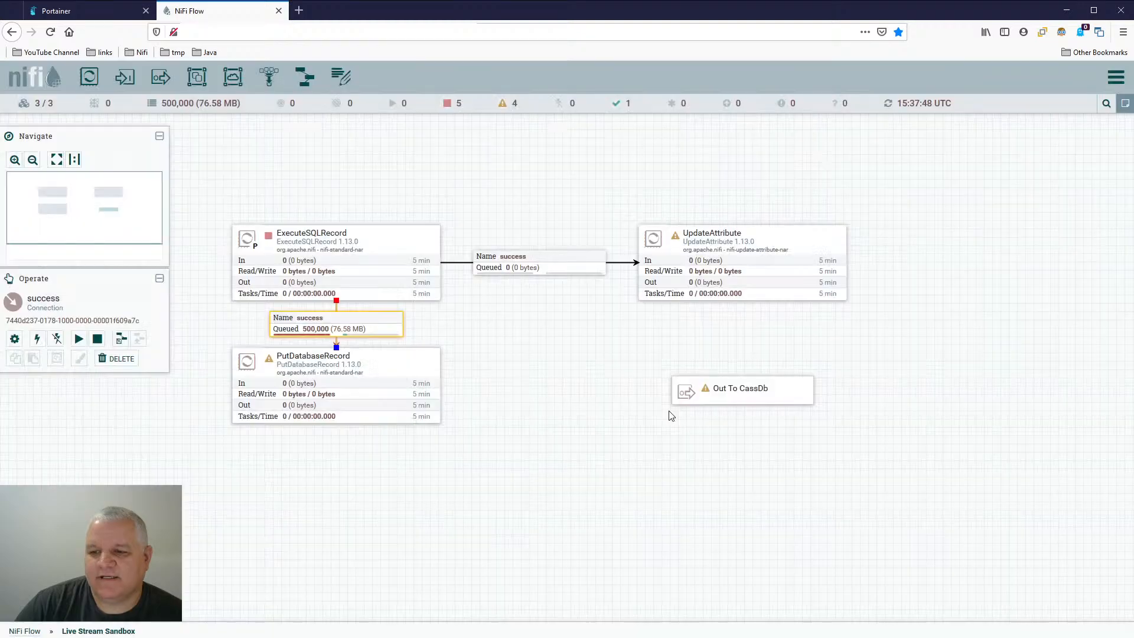
pyautogui.rightClick(539, 343)
pyautogui.click(567, 347)
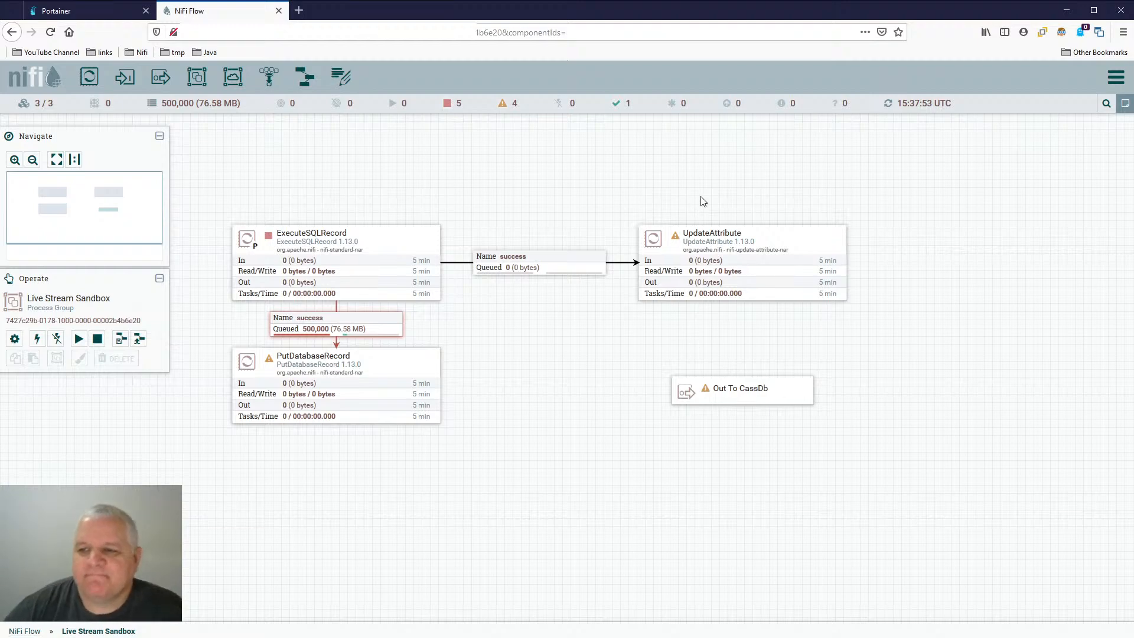
# - Open the properties of the UpdateAttribute processor for configuration
pyautogui.doubleClick(783, 241)
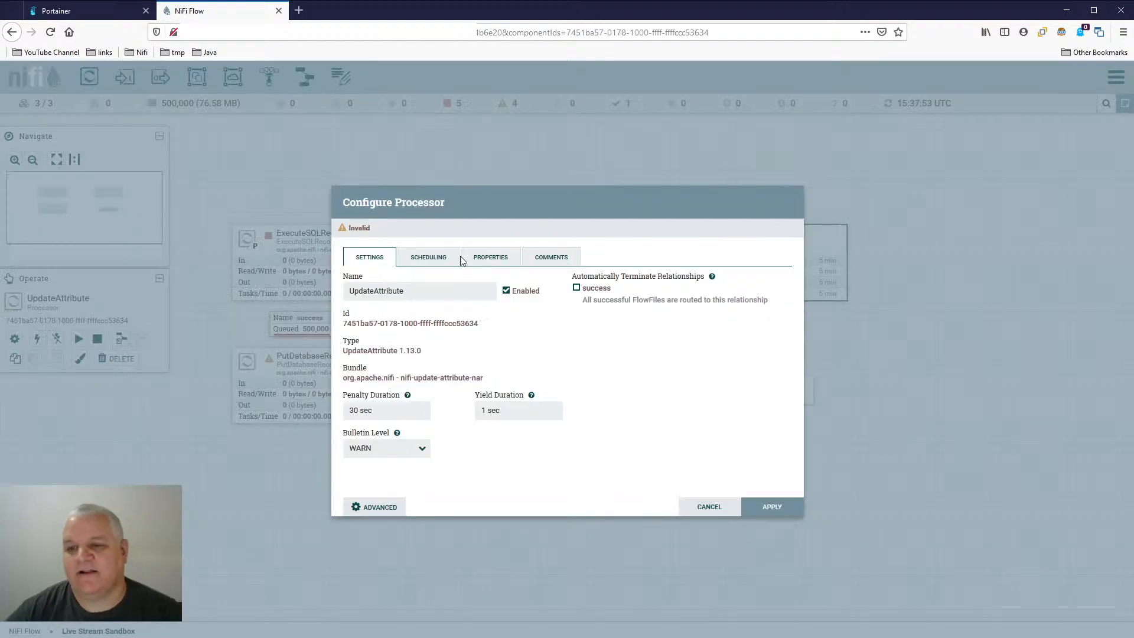
pyautogui.click(474, 258)
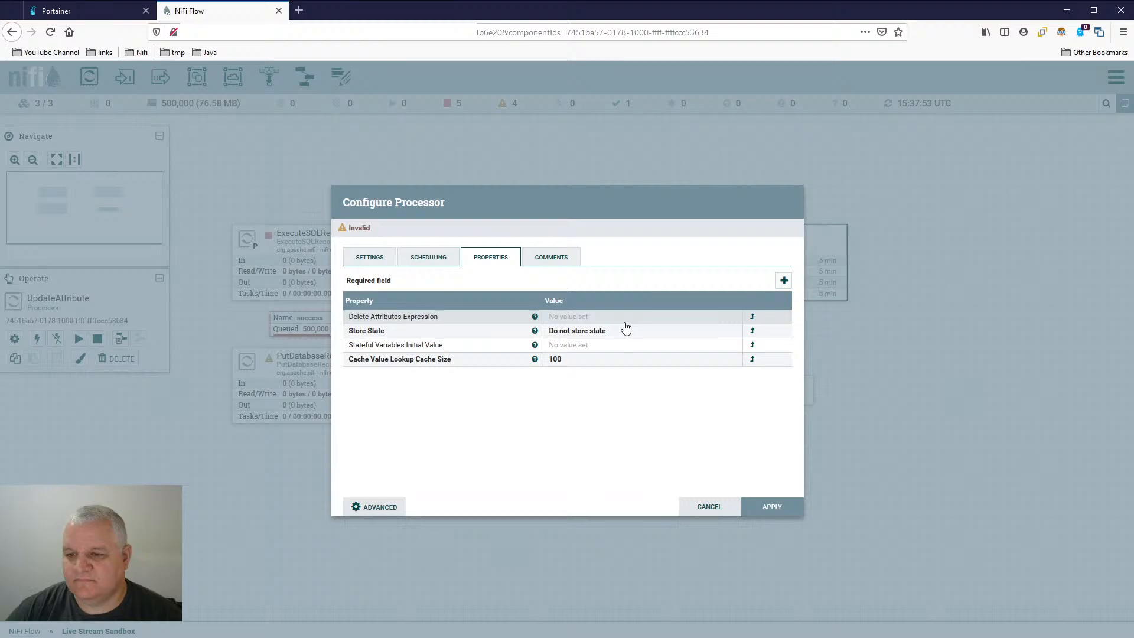
pyautogui.click(784, 281)
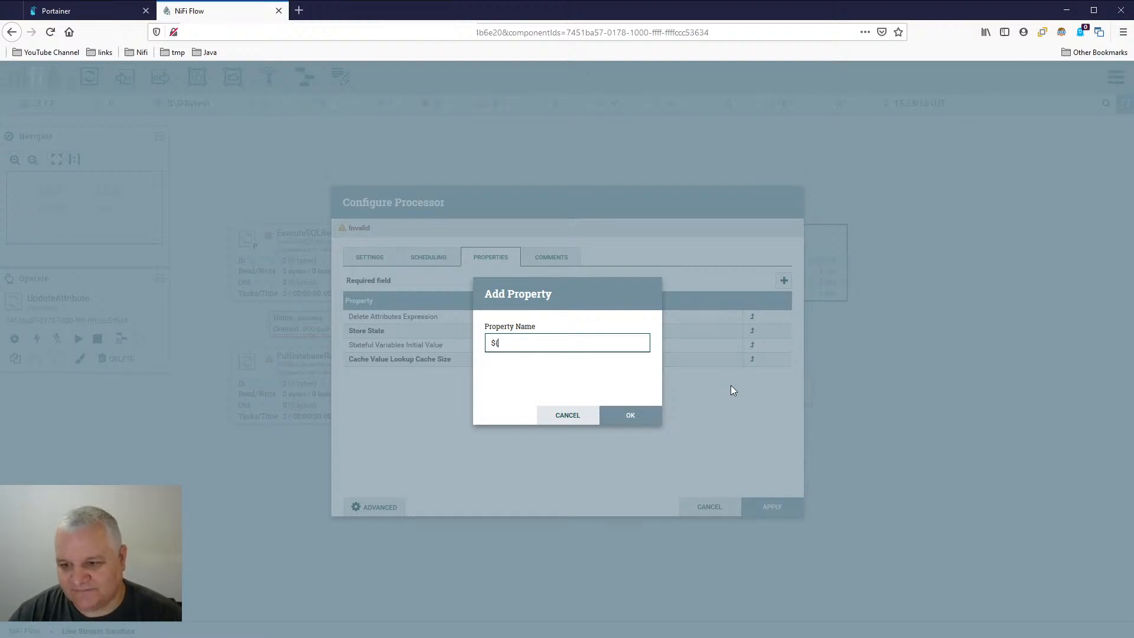
pyautogui.write('${cassd')
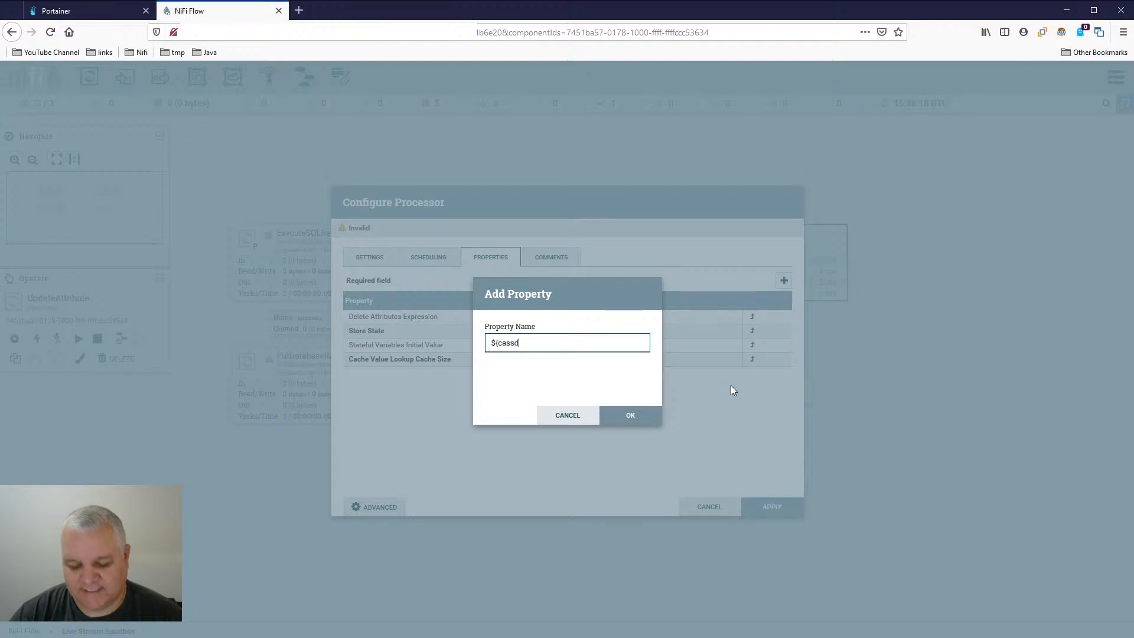
pyautogui.write('b_keysapce')
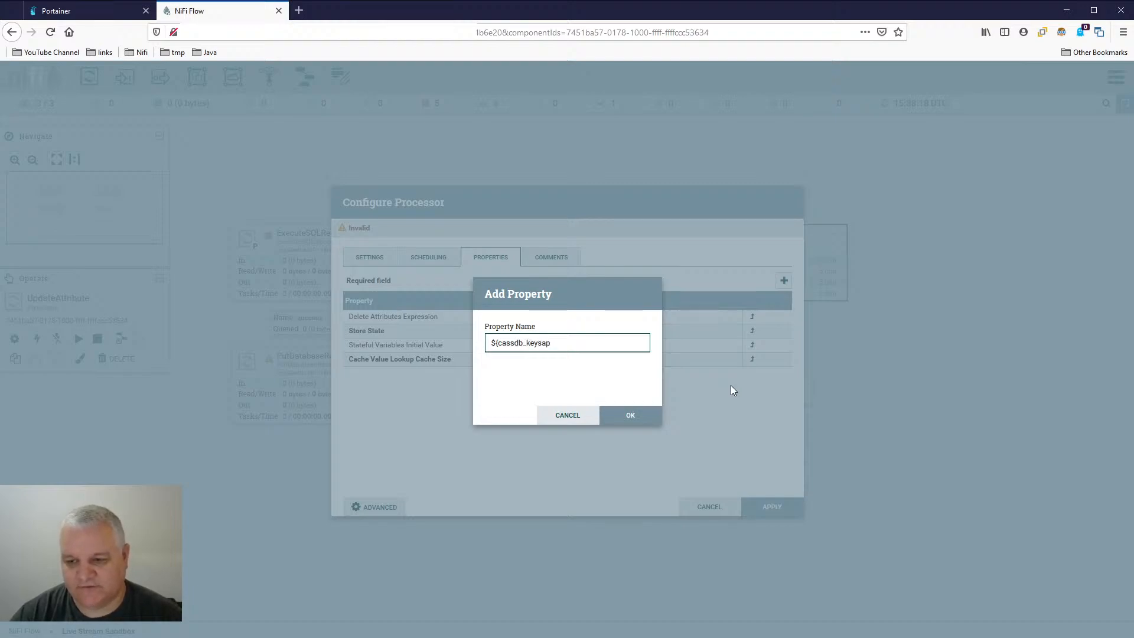
pyautogui.press('BackSpace')
pyautogui.press('BackSpace')
pyautogui.press('BackSpace')
pyautogui.press('BackSpace')
pyautogui.write('pace')
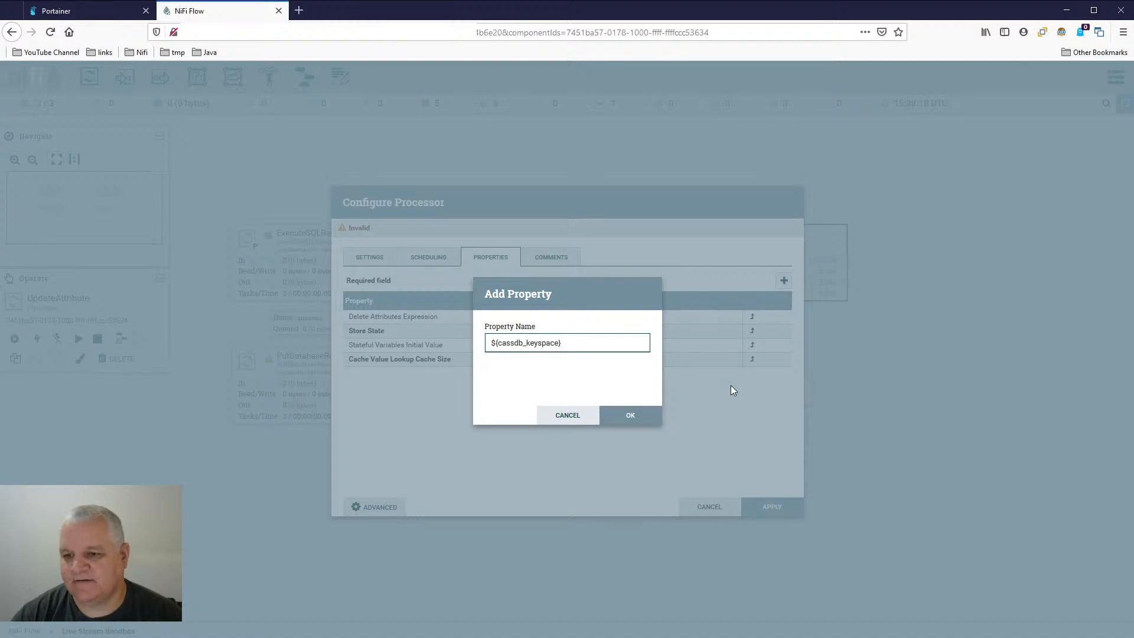
pyautogui.press('Return')
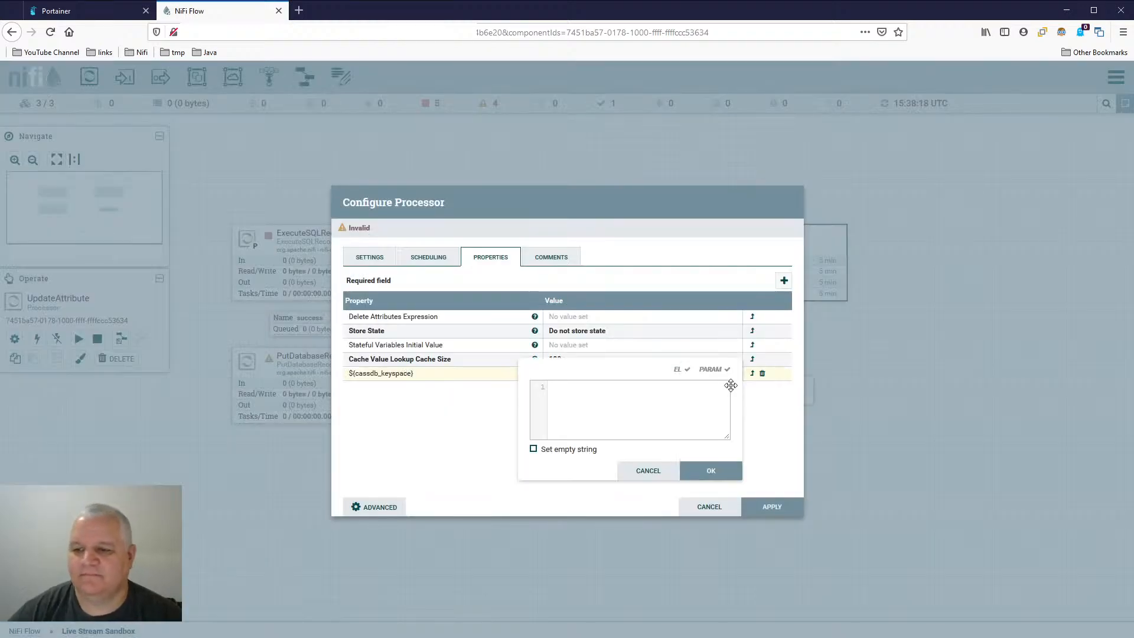
pyautogui.click(656, 476)
pyautogui.click(762, 373)
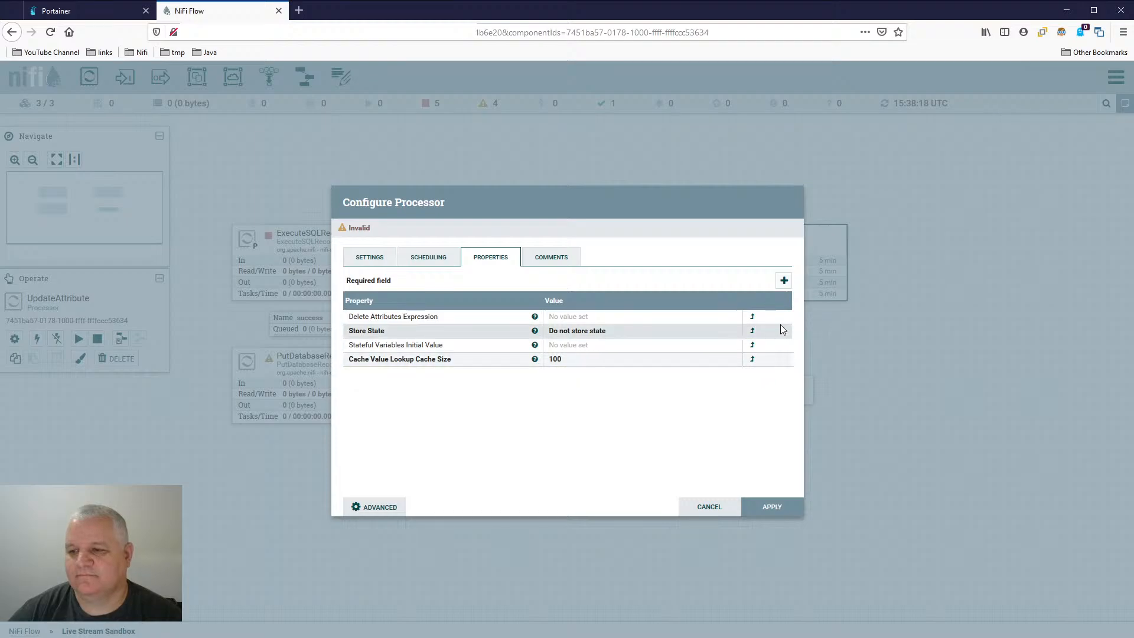
# - Add a cassdb_keyspace property with the value test_table_1 to the UpdateAttribute processor
pyautogui.click(784, 280)
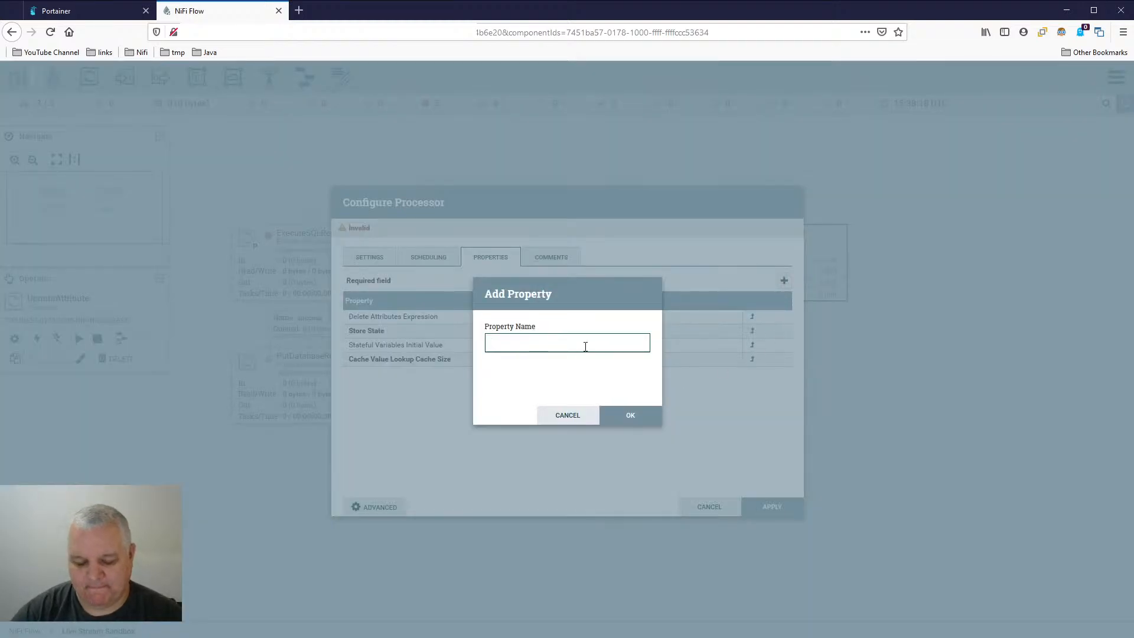
pyautogui.write('cassdb')
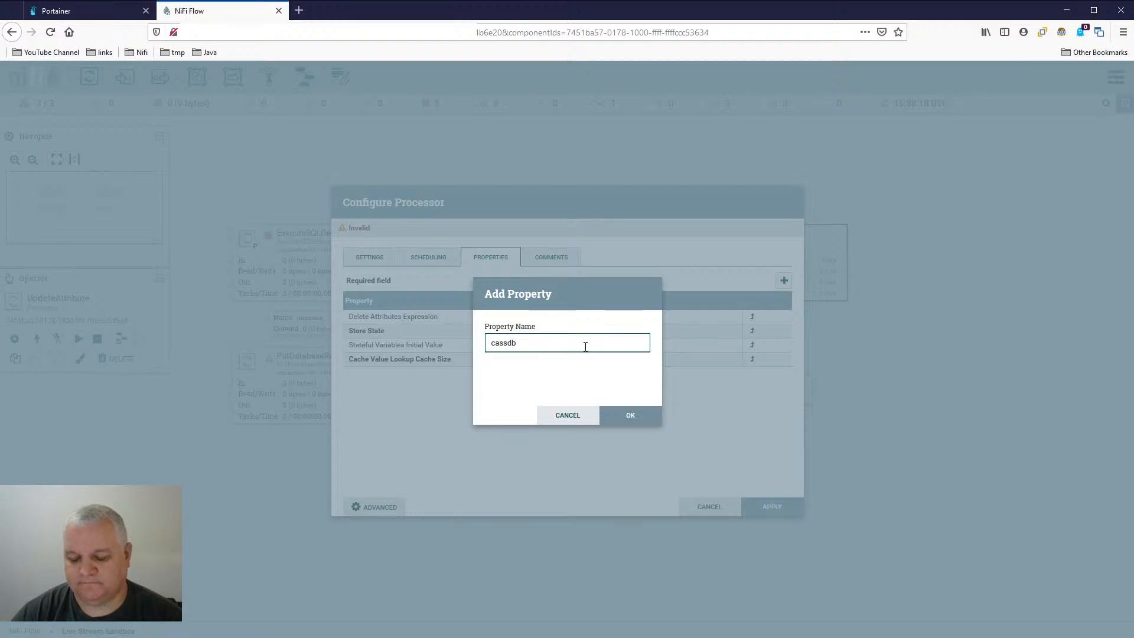
pyautogui.write('_keyspace')
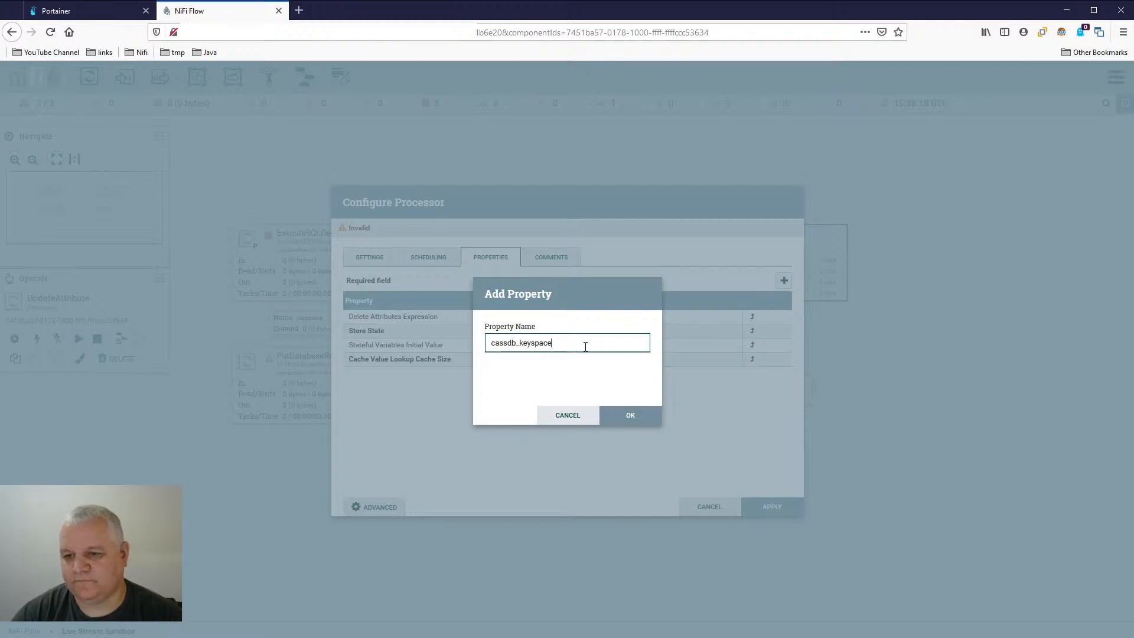
pyautogui.press('Return')
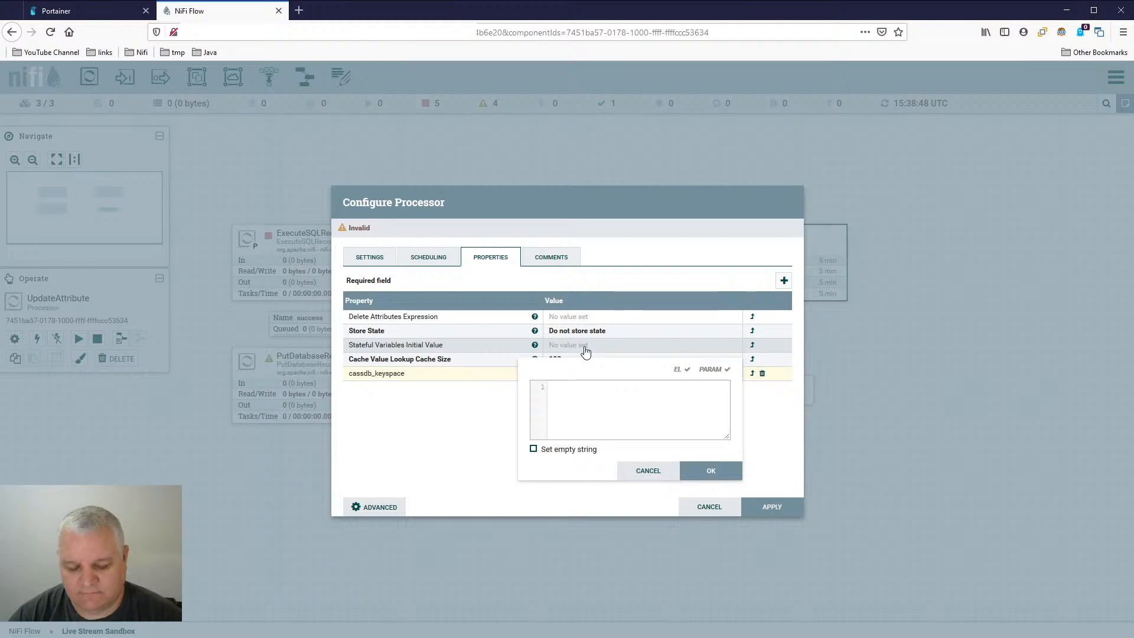
pyautogui.write('test')
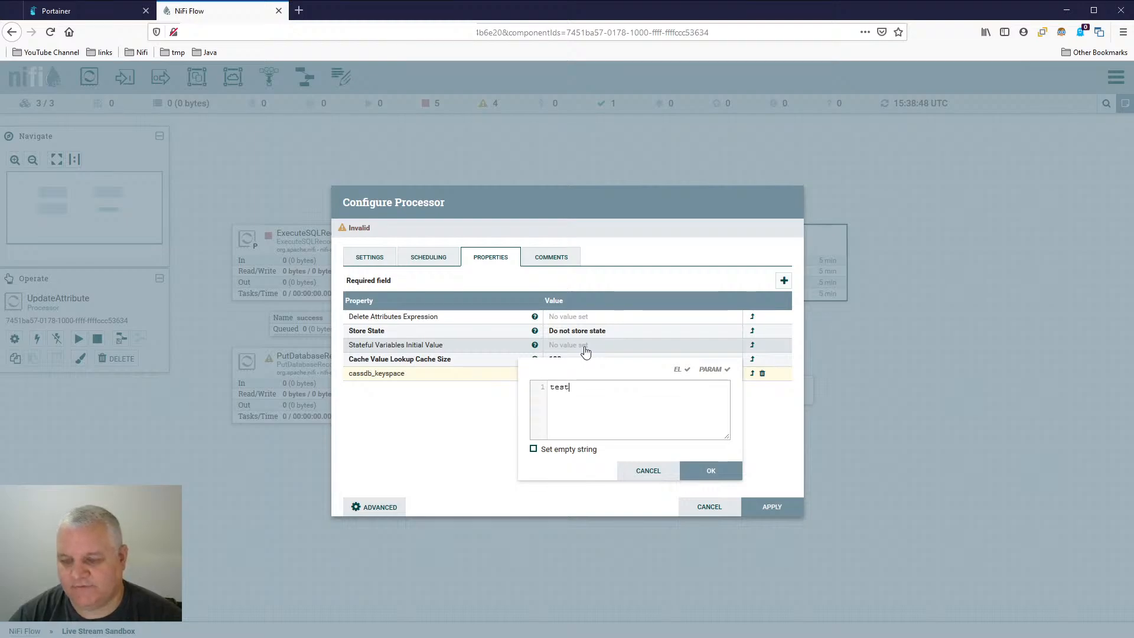
pyautogui.write('_table_1')
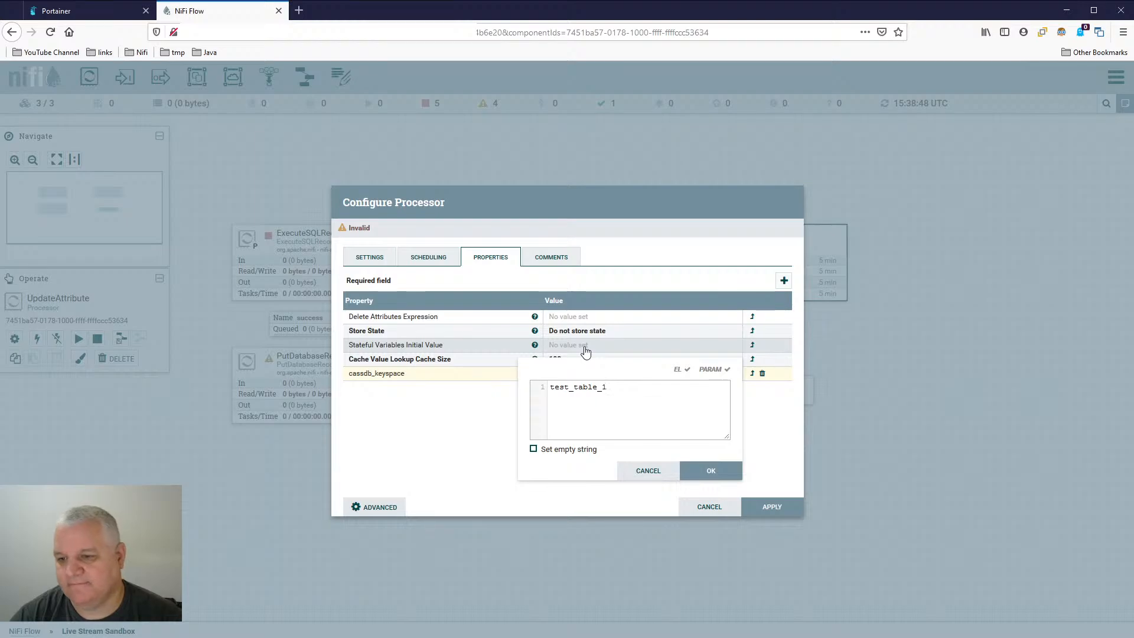
pyautogui.press('Return')
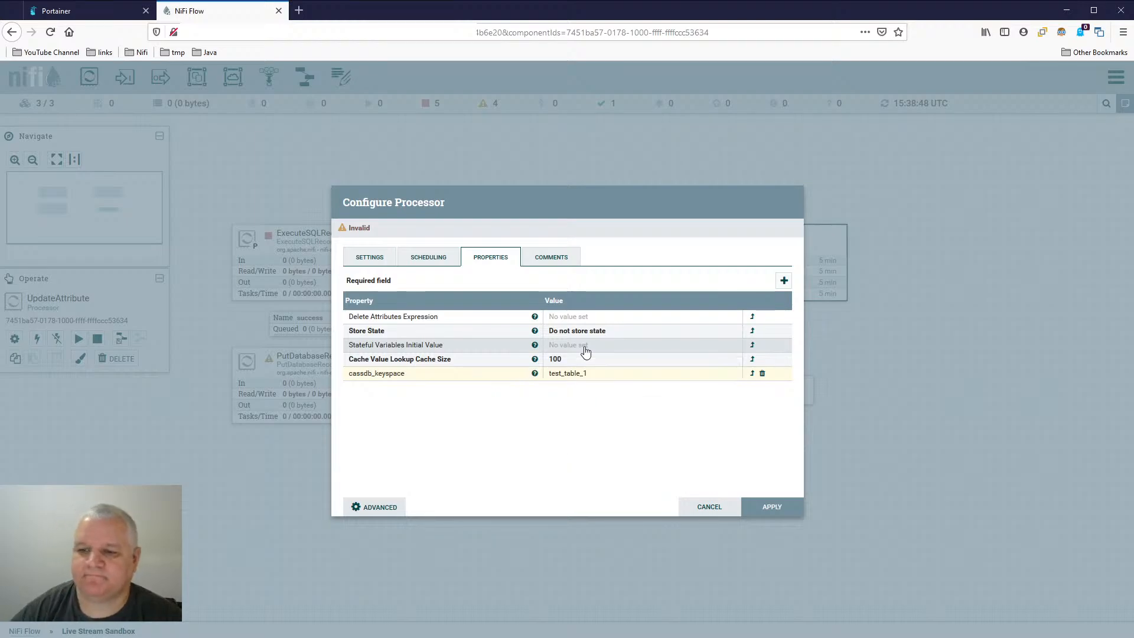
# - Add a cassdb_namespace property with the value test_table_1 to UpdateAttribute, and apply the configuration
pyautogui.click(784, 281)
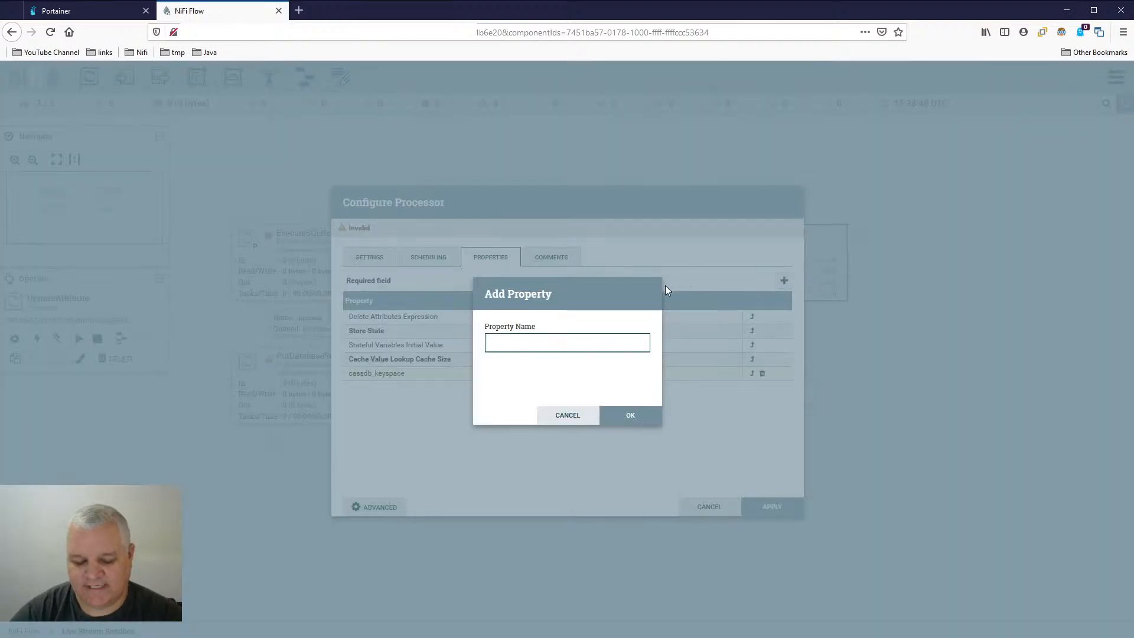
pyautogui.write('cassdb_n')
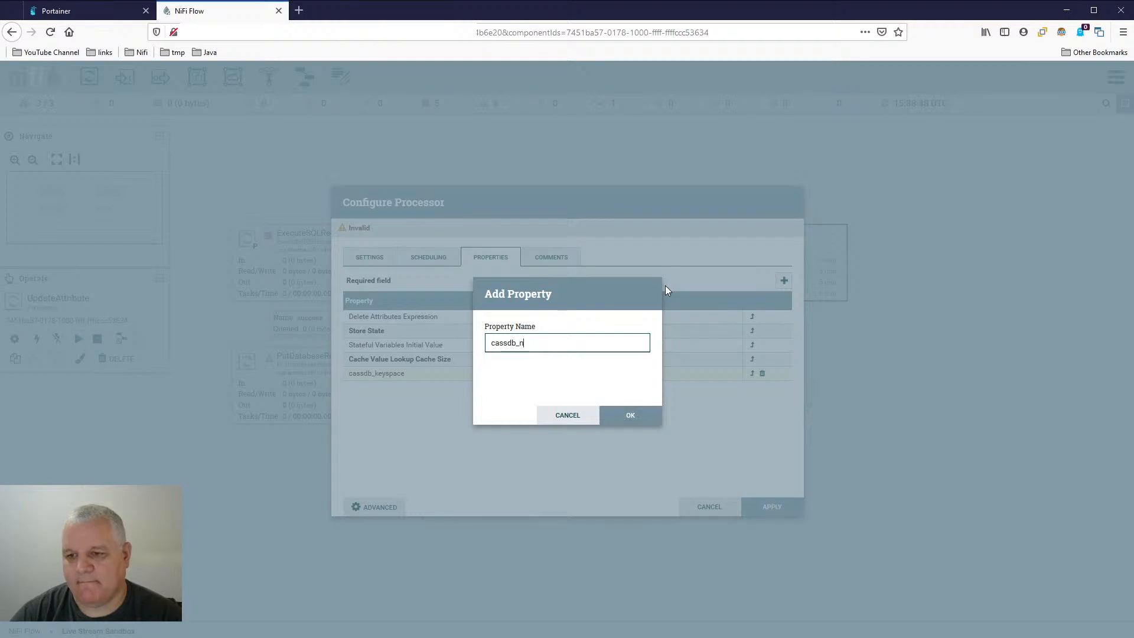
pyautogui.write('amespace')
pyautogui.press('Return')
pyautogui.write('test')
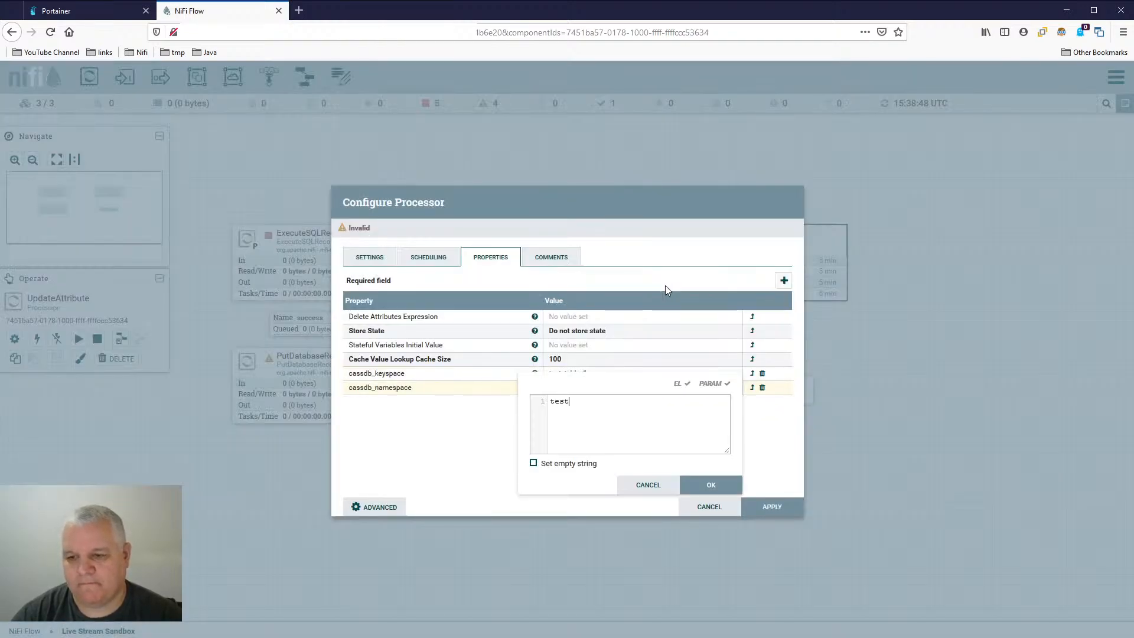
pyautogui.write('_table')
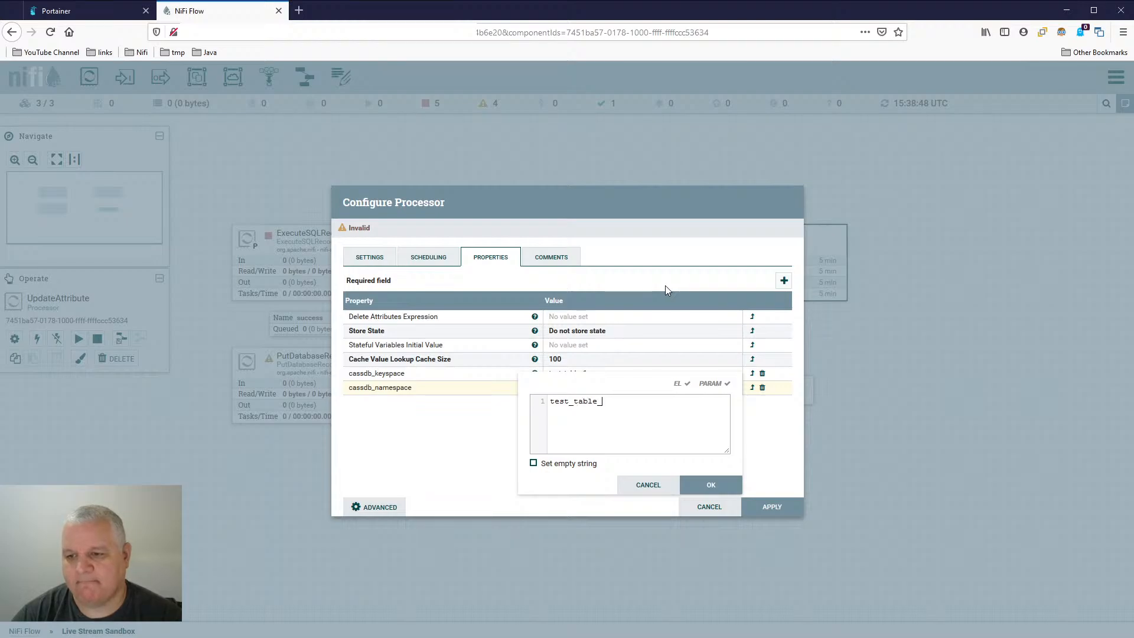
pyautogui.write('_1')
pyautogui.press('Return')
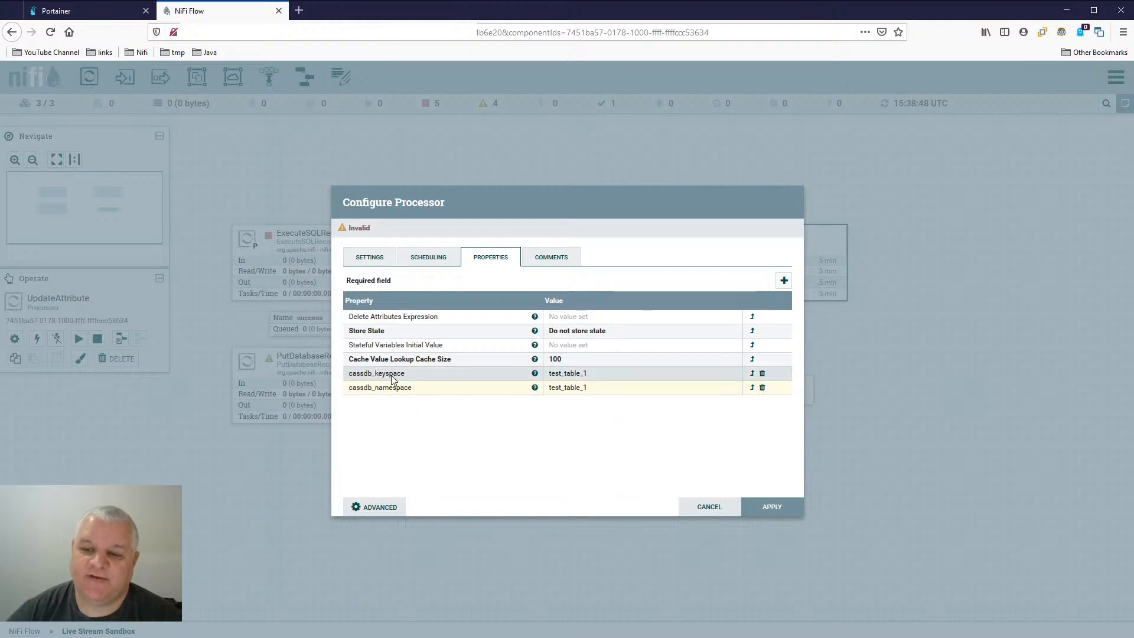
pyautogui.click(787, 508)
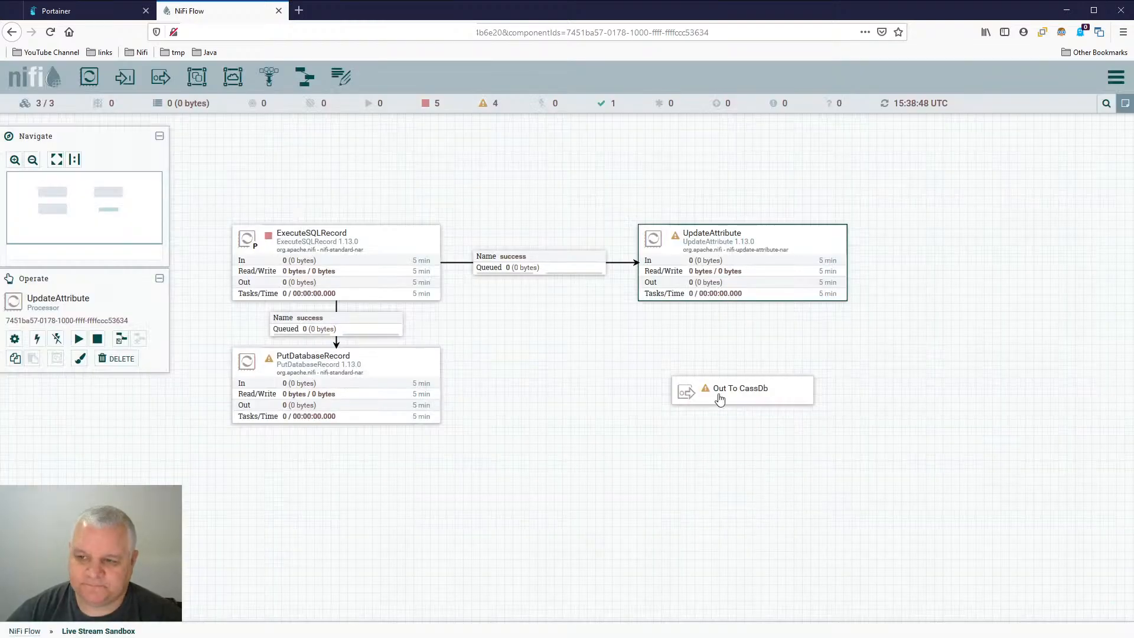
# - Connect UpdateAttribute to the Out To CassDb output port for the success relationship, and return to the root NiFi Flow
pyautogui.moveTo(743, 265); pyautogui.dragTo(753, 390)
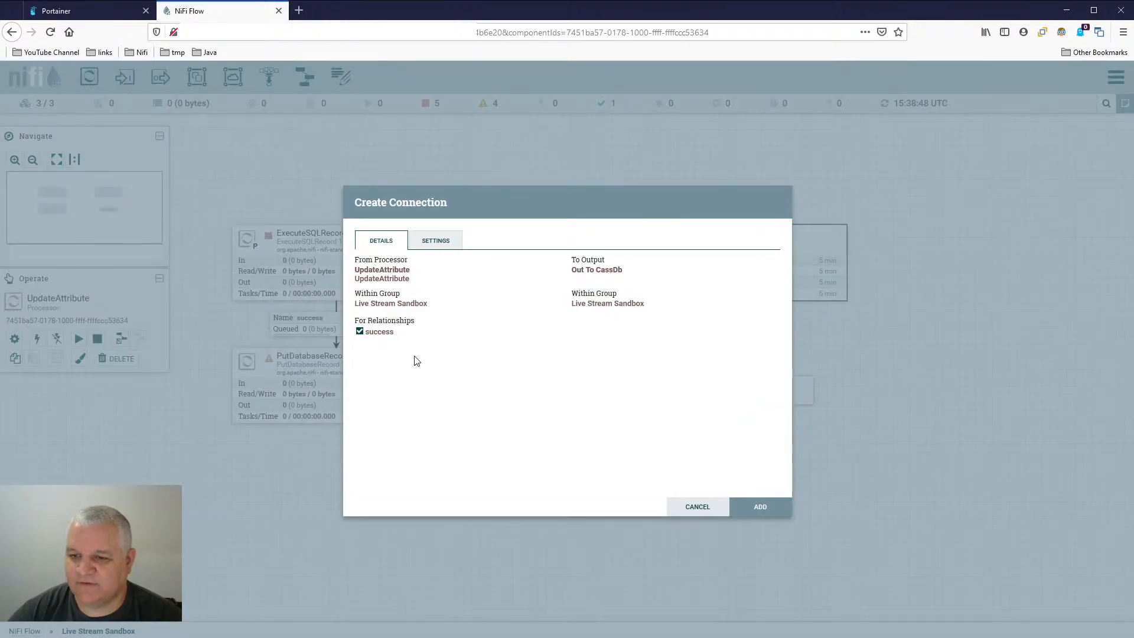
pyautogui.click(761, 508)
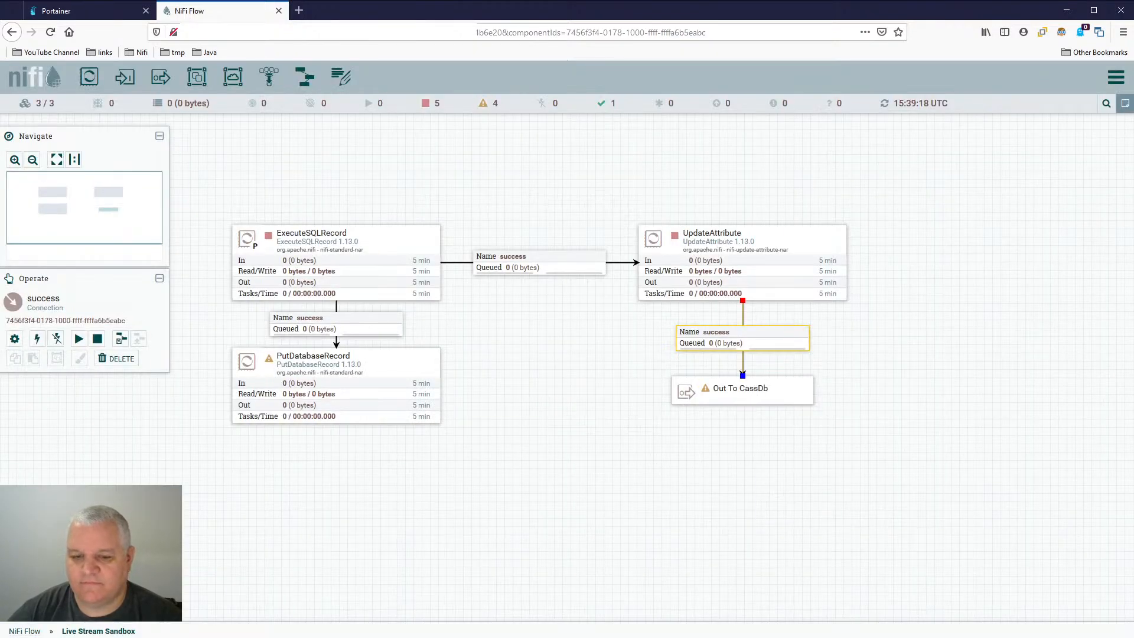
pyautogui.click(34, 631)
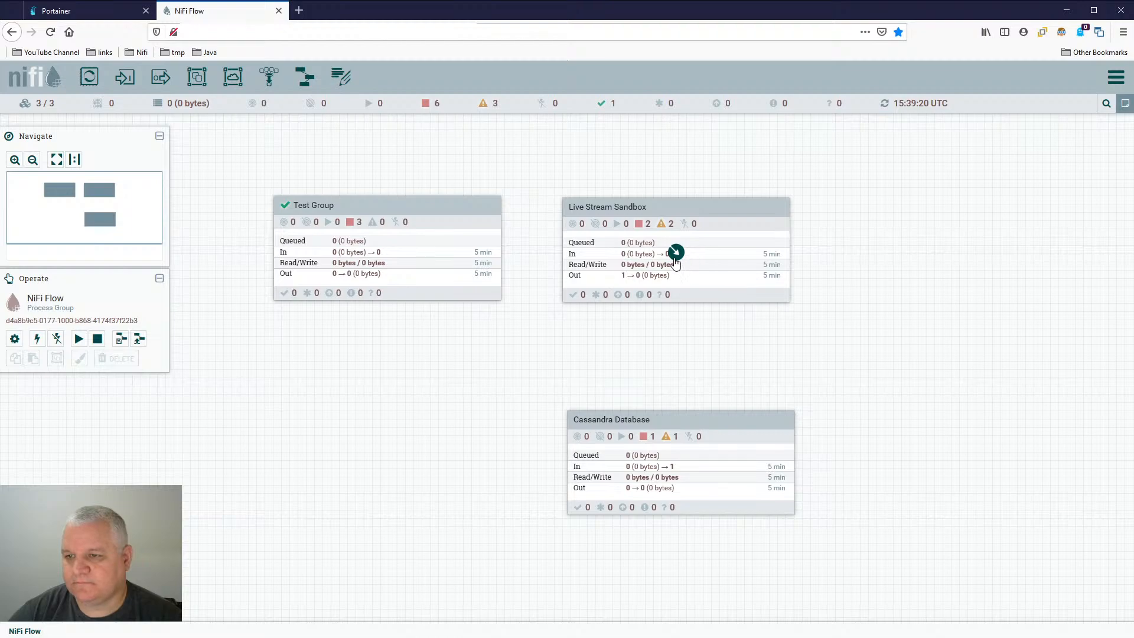
# - Connect the Live Stream Sandbox group's Out To CassDb output to the CassIn input of the Cassandra Database group
pyautogui.moveTo(676, 258); pyautogui.dragTo(690, 443)
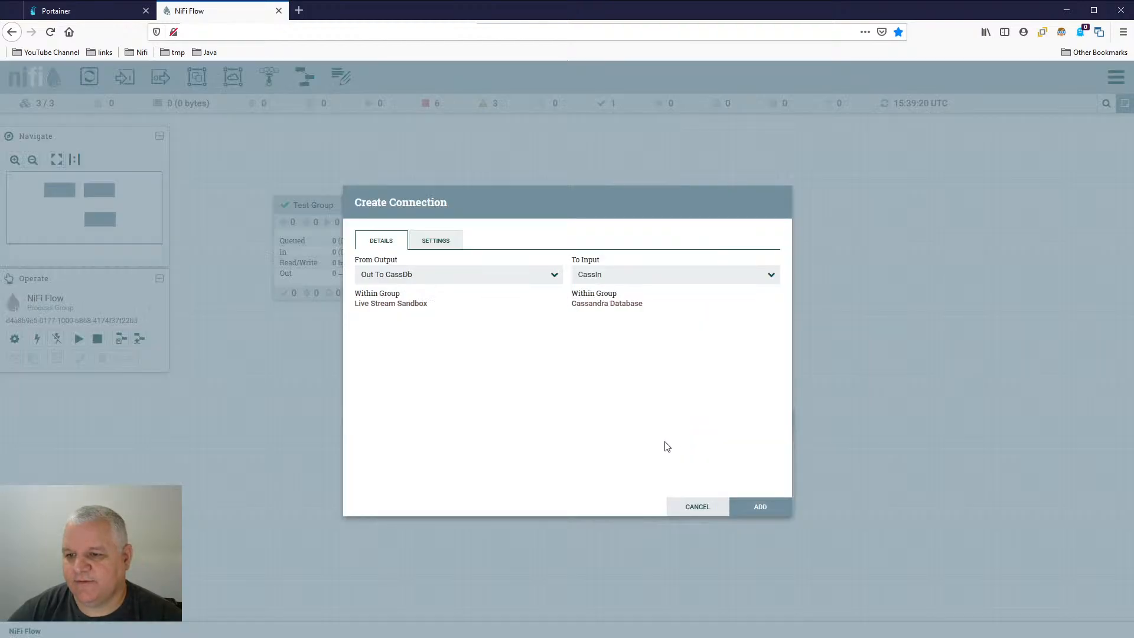
pyautogui.click(434, 275)
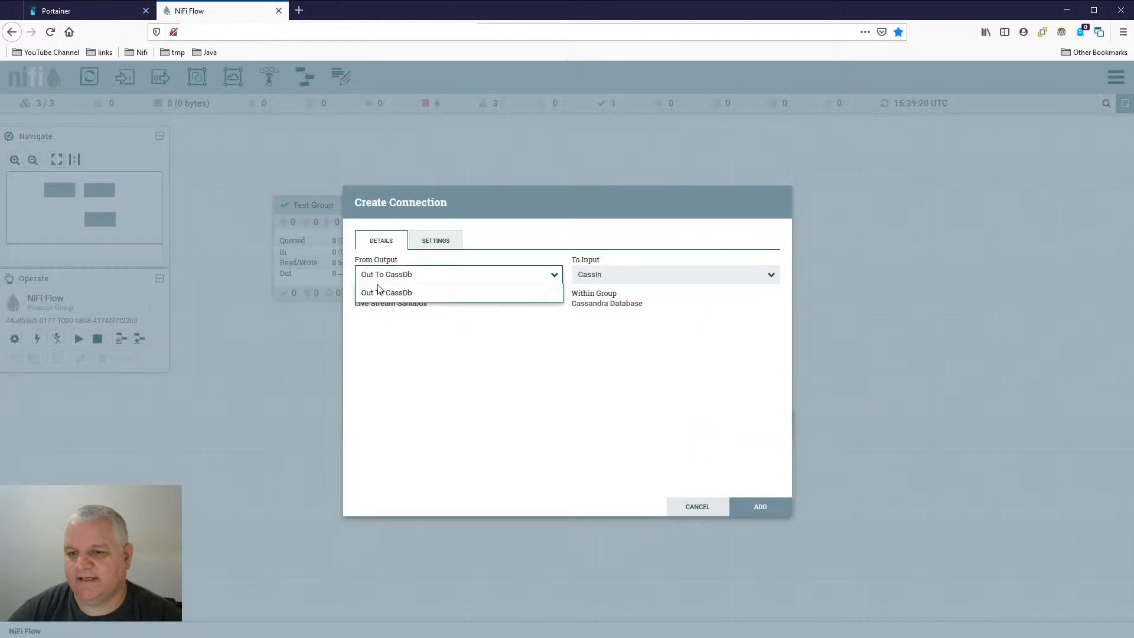
pyautogui.click(462, 285)
pyautogui.click(649, 276)
pyautogui.click(657, 300)
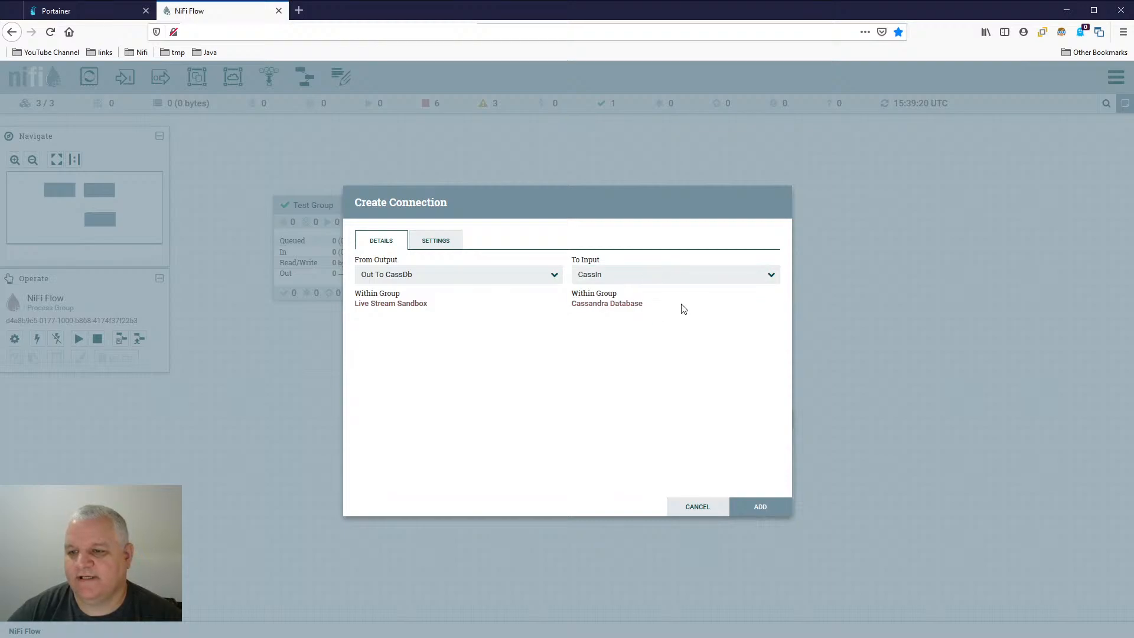
pyautogui.click(762, 510)
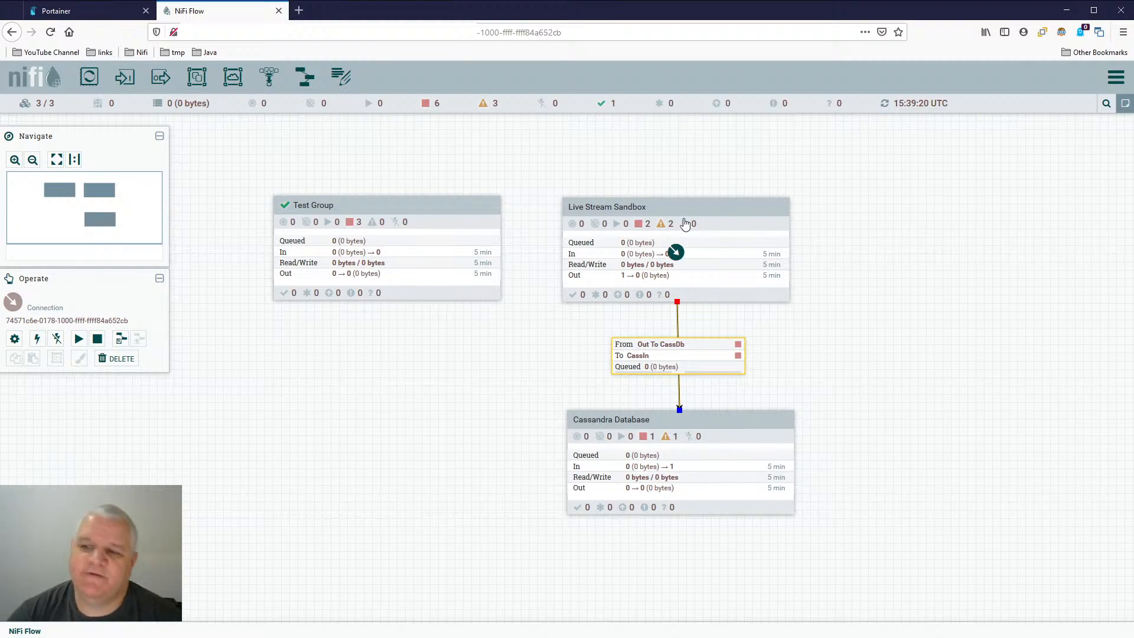
# - Open the Live Stream Sandbox process group from the root flow
pyautogui.click(712, 233)
pyautogui.click(732, 435)
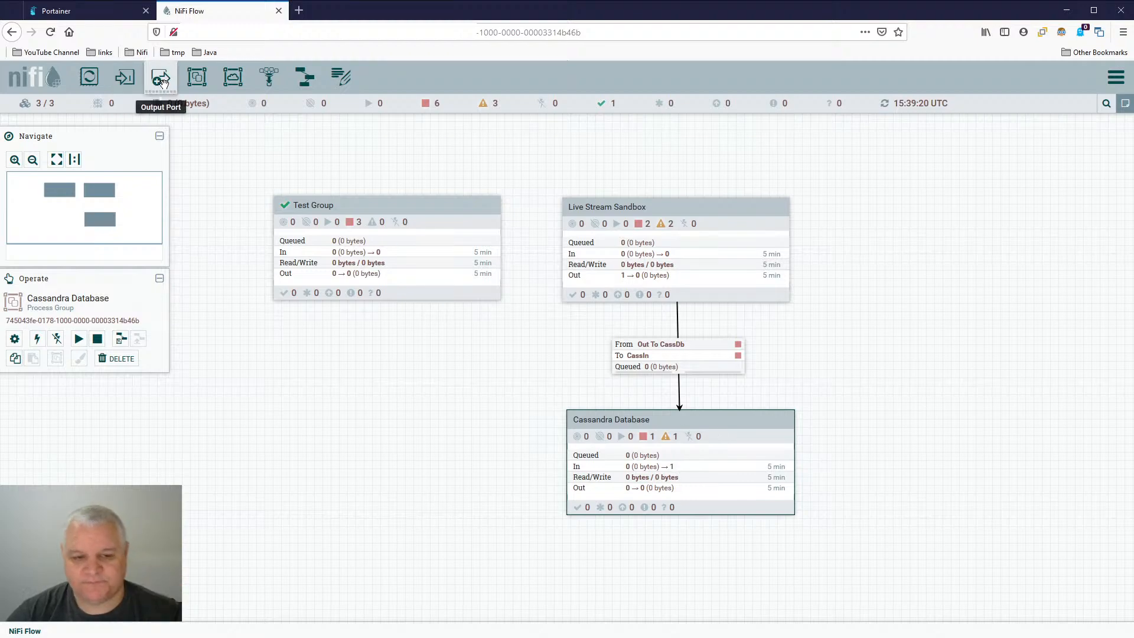
pyautogui.doubleClick(750, 213)
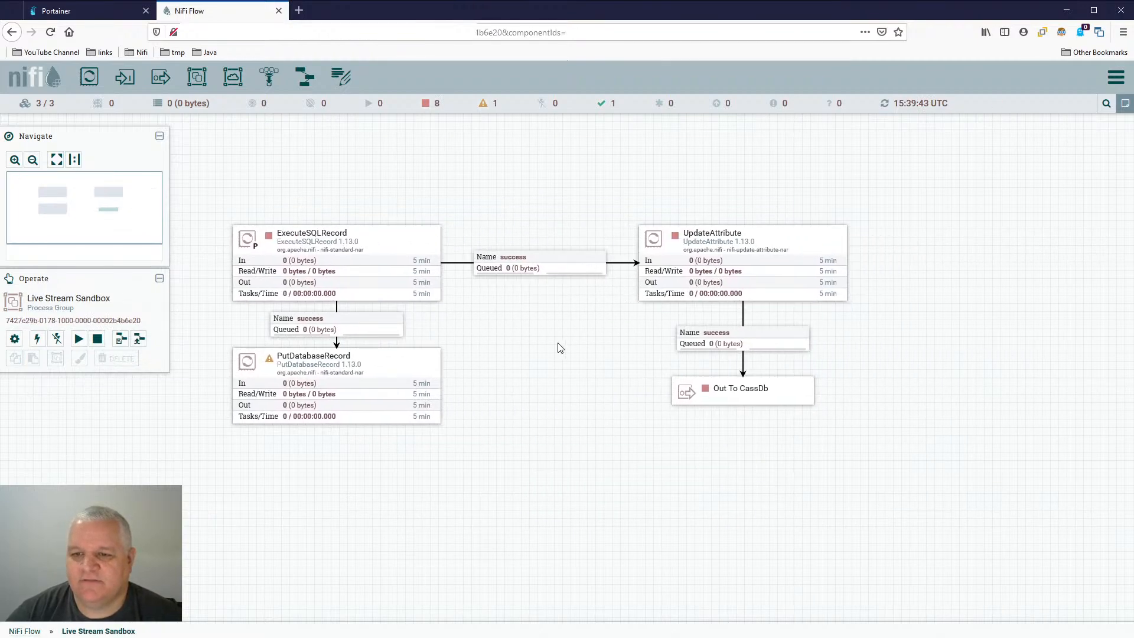
# - Delete the success connection between ExecuteSQLRecord and PutDatabaseRecord in the Live Stream Sandbox group
pyautogui.moveTo(529, 332); pyautogui.dragTo(602, 361)
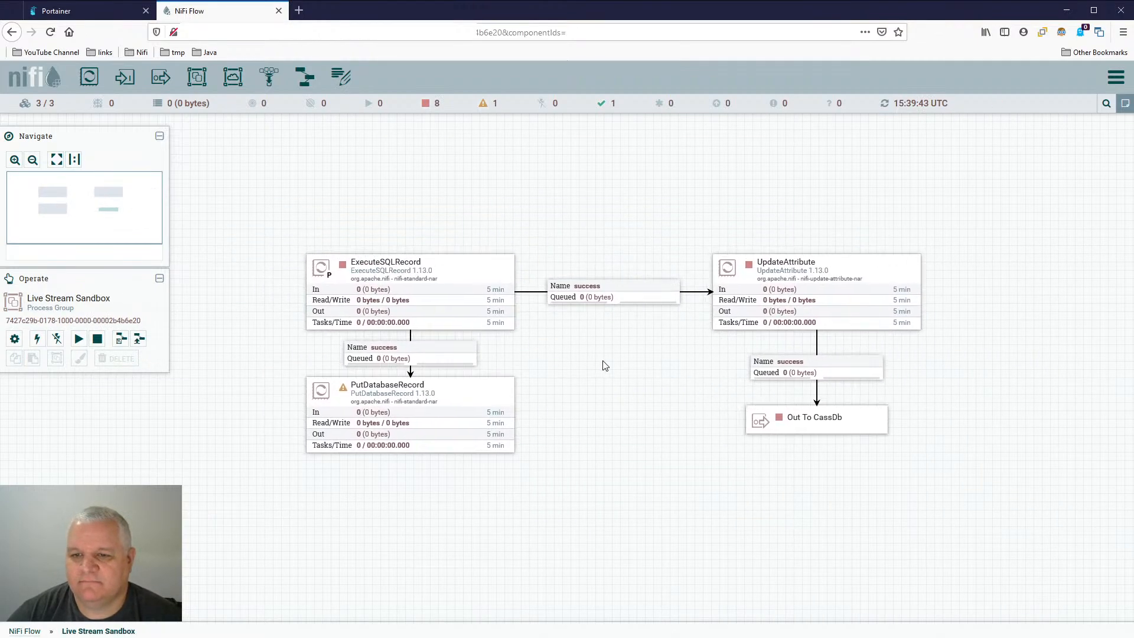
pyautogui.rightClick(560, 356)
pyautogui.click(585, 365)
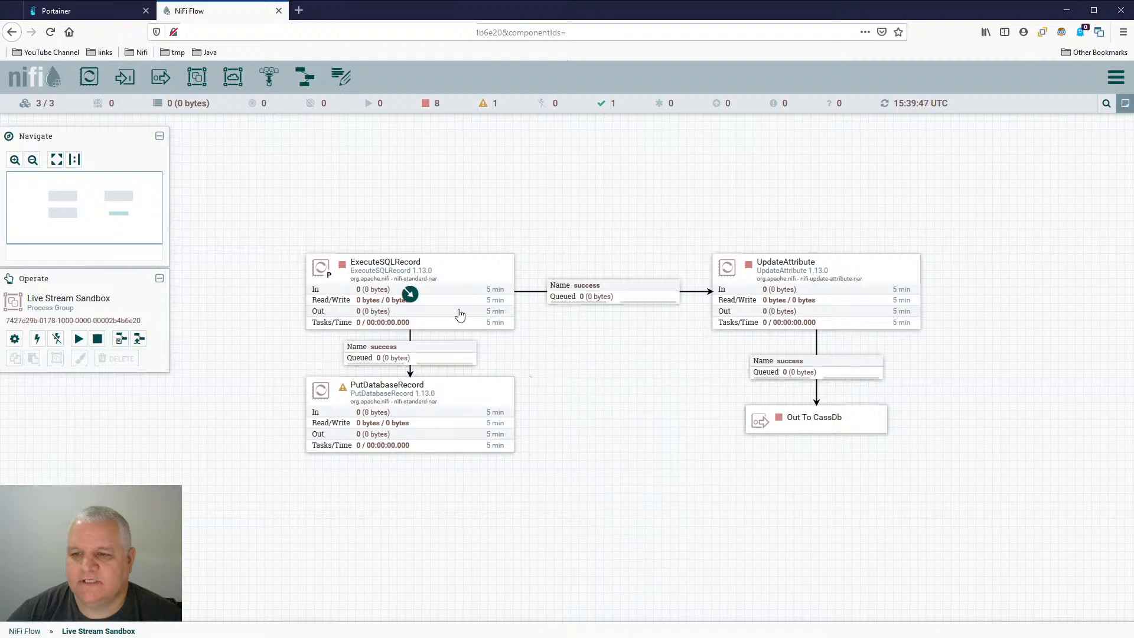
pyautogui.click(428, 346)
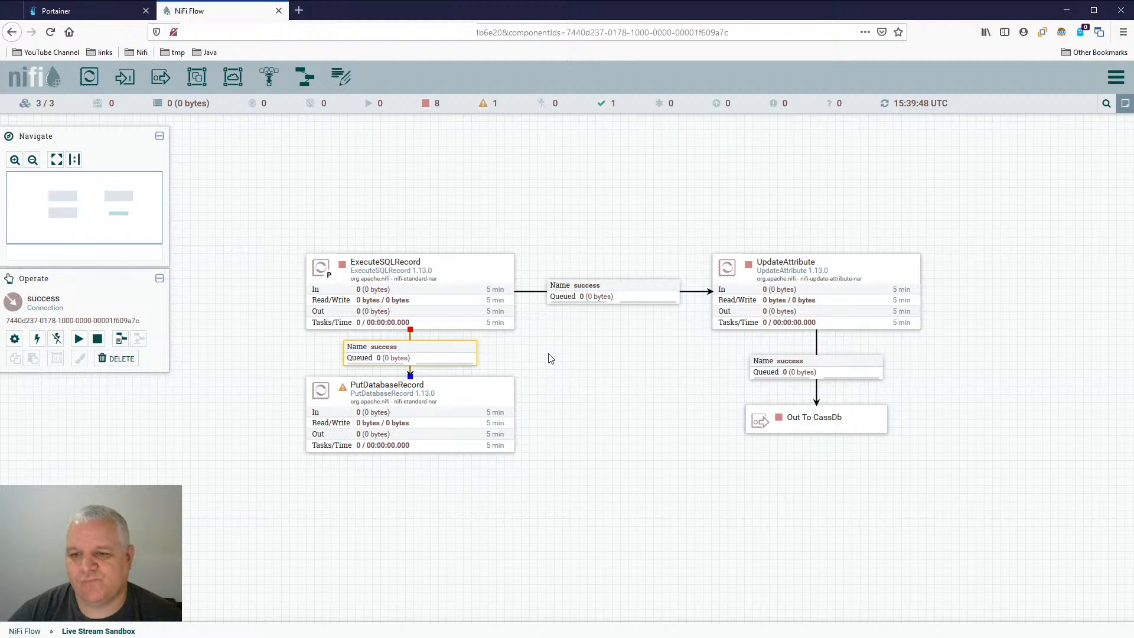
pyautogui.rightClick(434, 358)
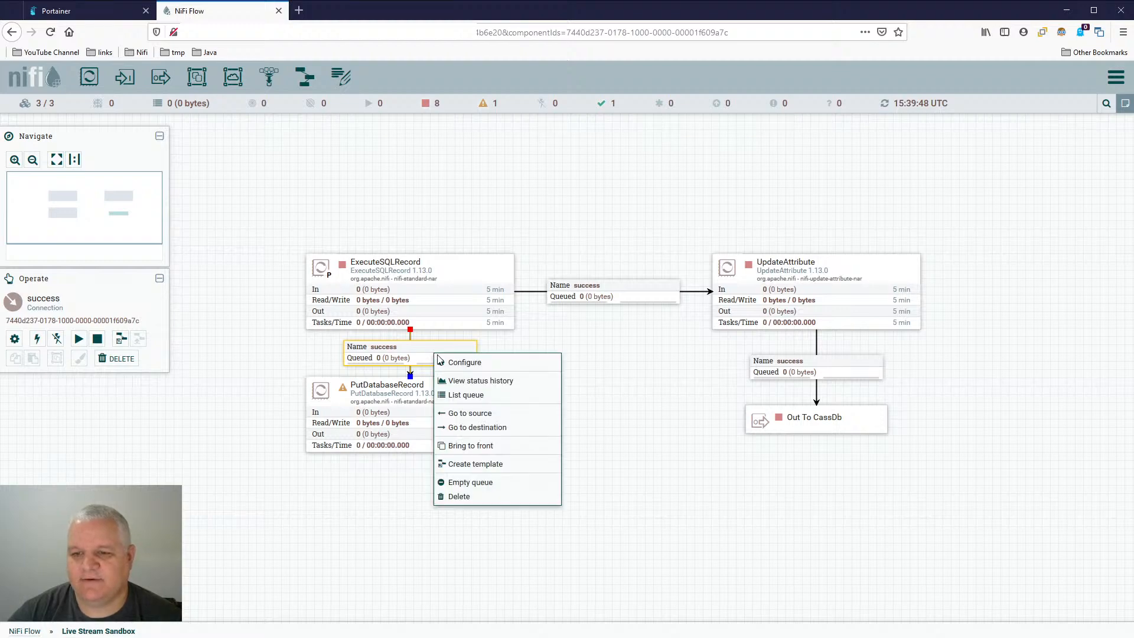
pyautogui.click(490, 500)
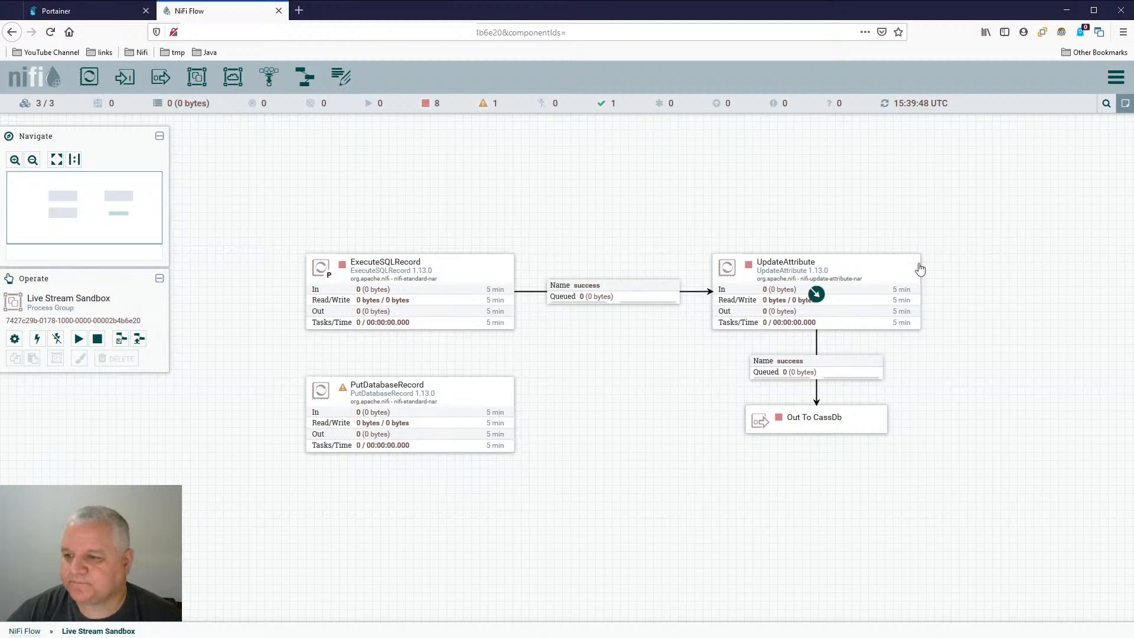
# - Start the UpdateAttribute processor and refresh the flow
pyautogui.rightClick(871, 279)
pyautogui.click(892, 304)
pyautogui.rightClick(609, 357)
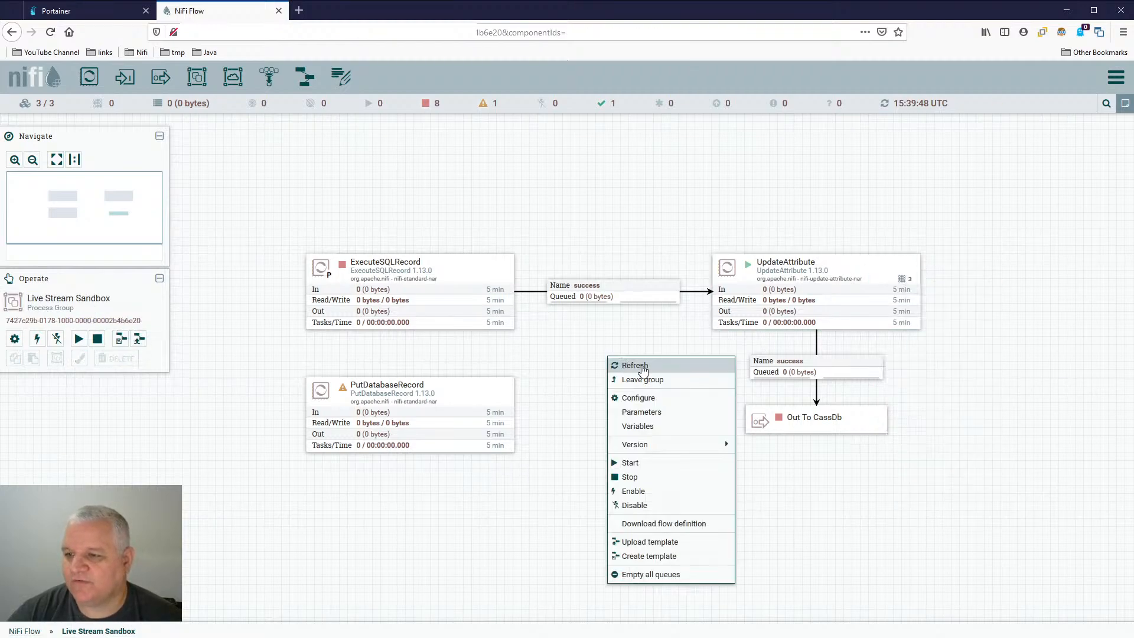
pyautogui.click(627, 363)
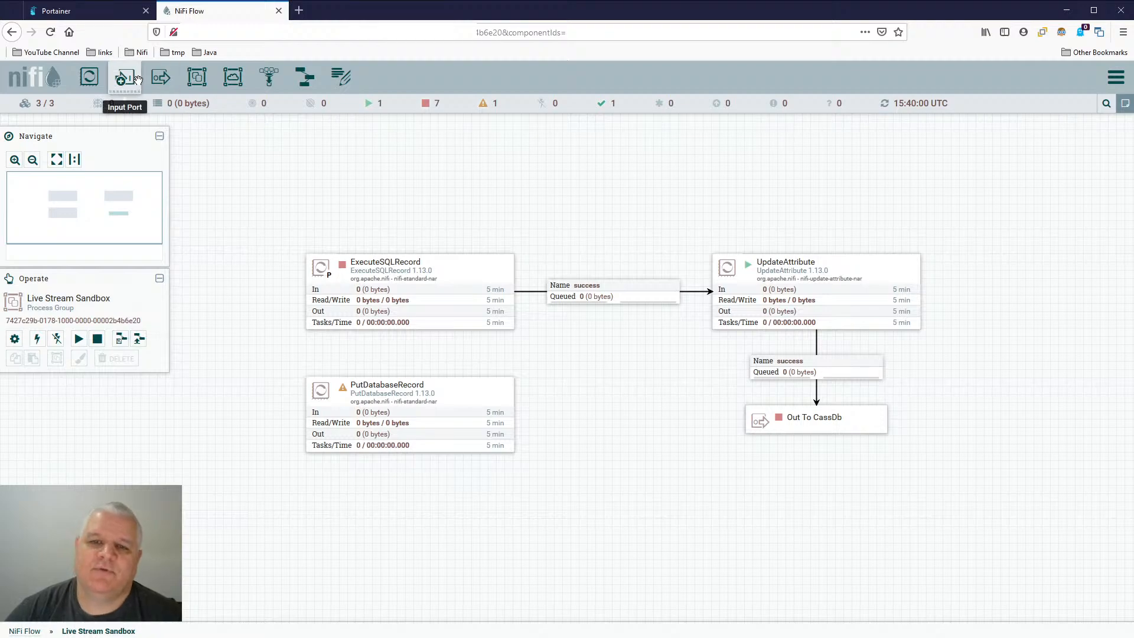
pyautogui.click(866, 419)
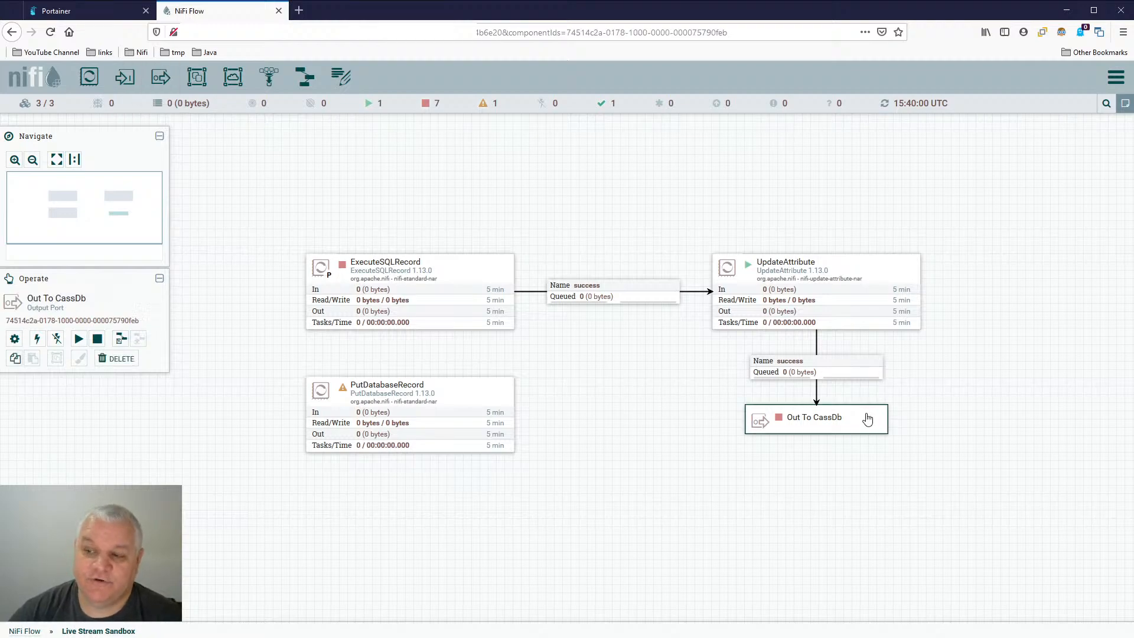
pyautogui.doubleClick(867, 418)
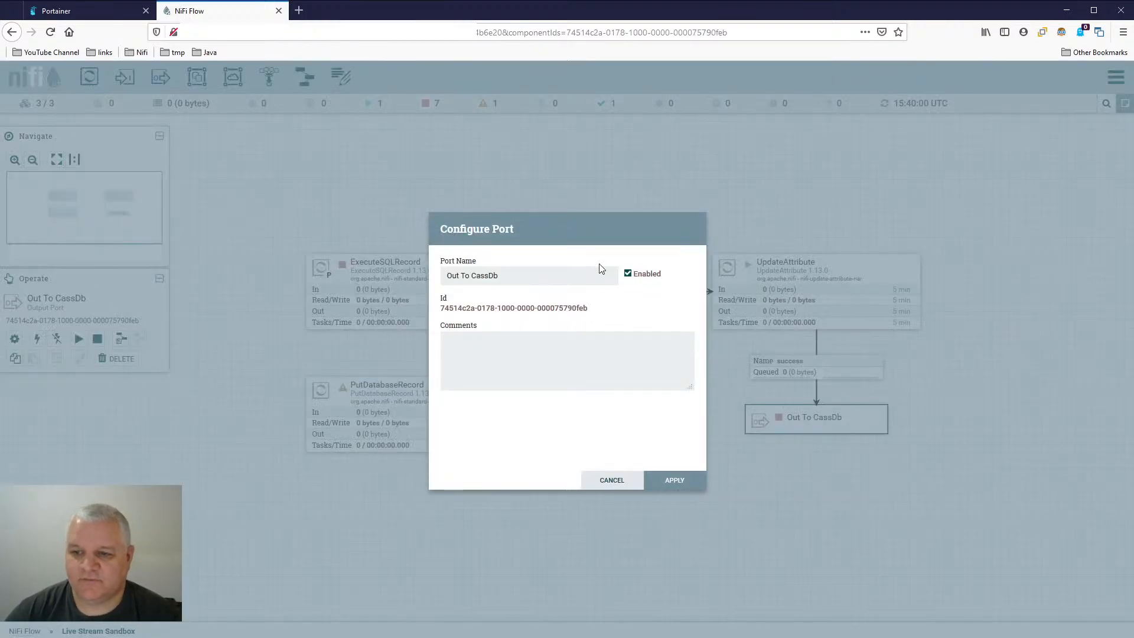
pyautogui.click(609, 481)
# - Start the Out To CassDb output port and refresh the flow
pyautogui.rightClick(834, 426)
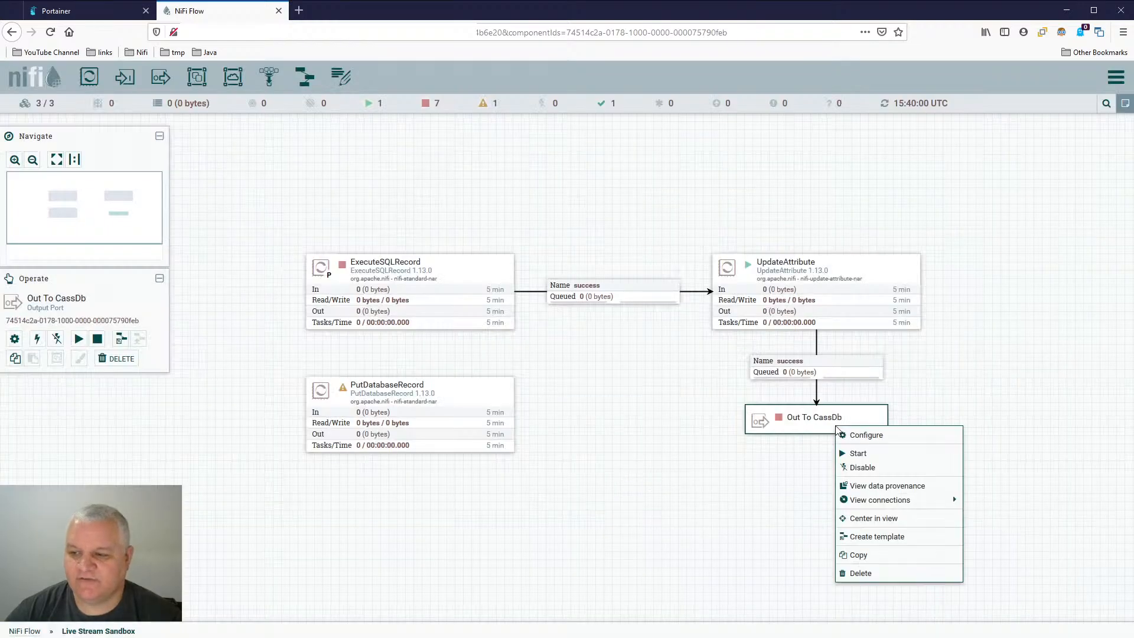
pyautogui.click(878, 460)
pyautogui.rightClick(568, 370)
pyautogui.click(593, 374)
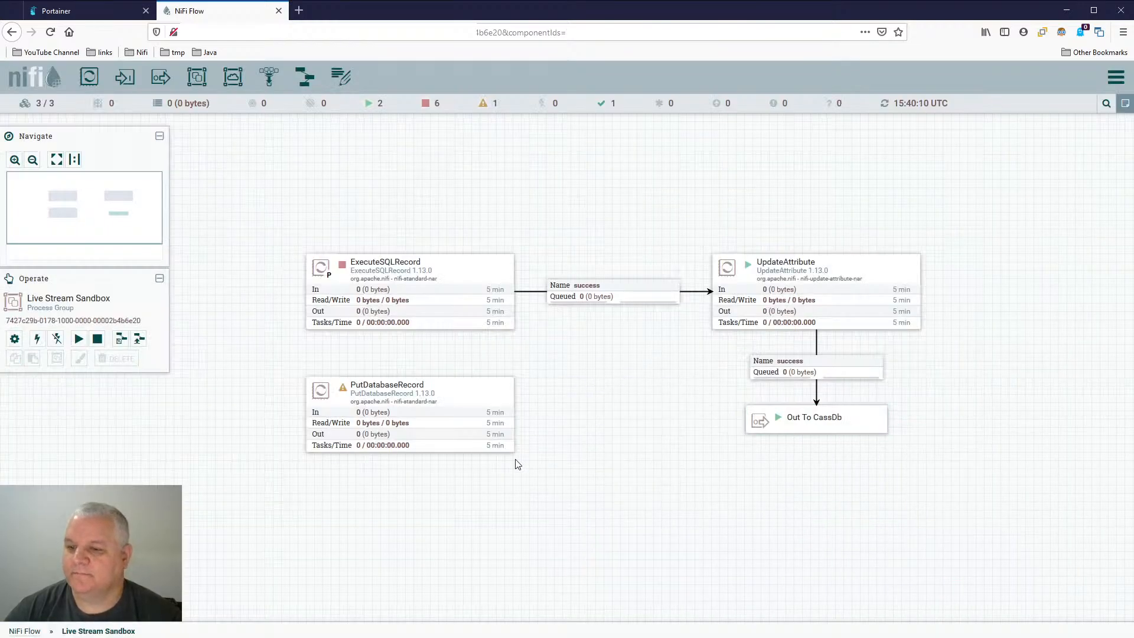
# - Open the Cassandra Database group from the root flow, start its CassIn input port, and refresh the canvas
pyautogui.click(25, 631)
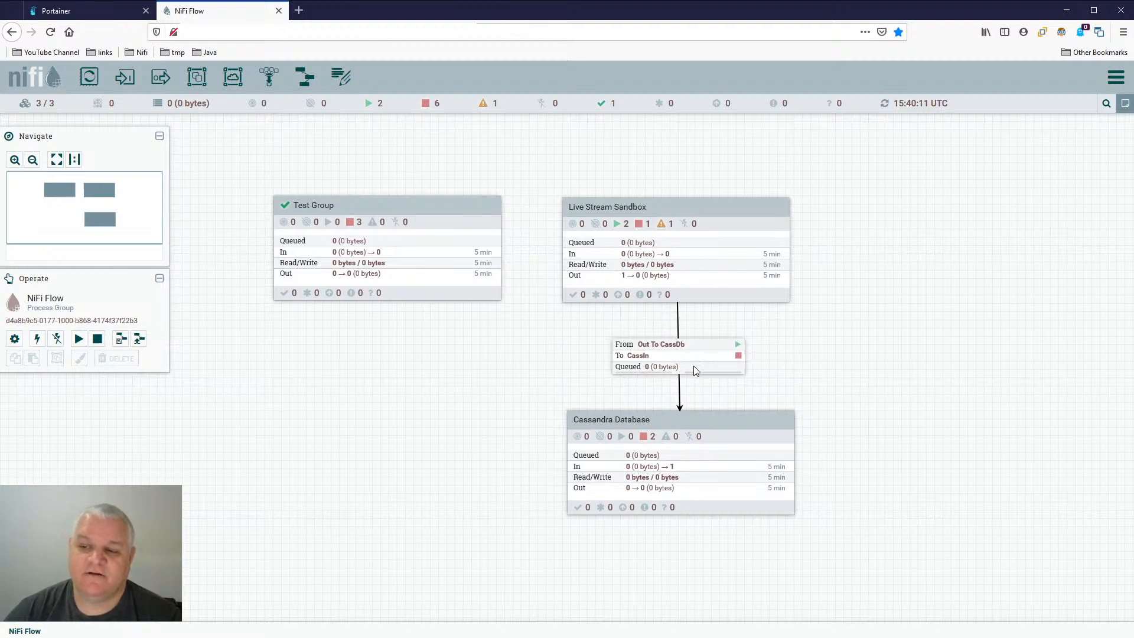
pyautogui.click(749, 435)
pyautogui.doubleClick(749, 435)
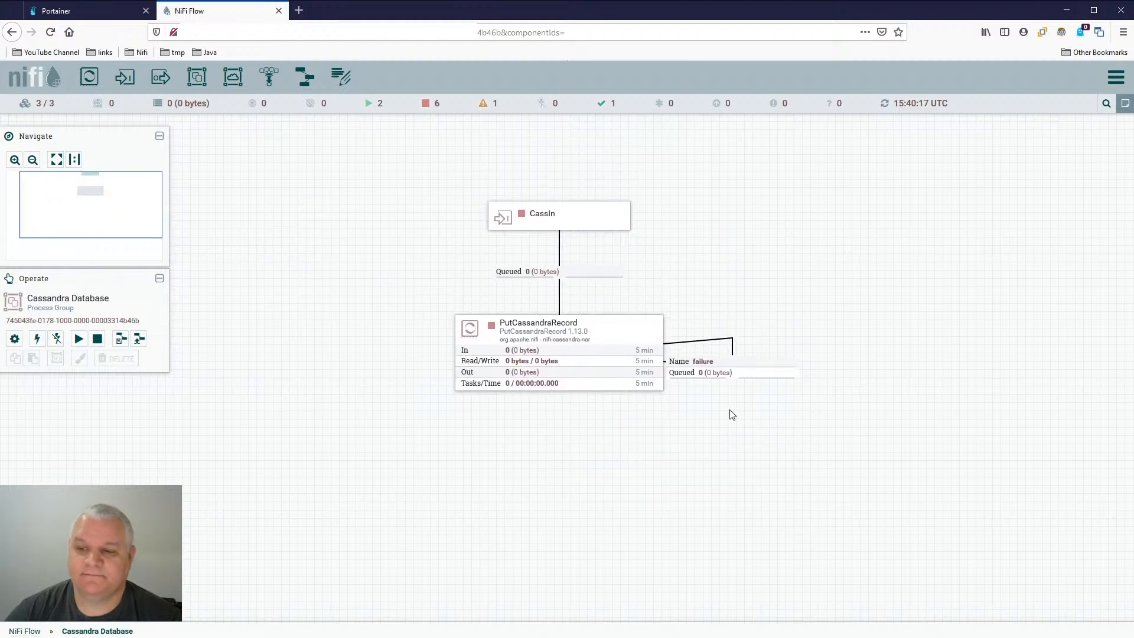
pyautogui.rightClick(593, 217)
pyautogui.click(623, 243)
pyautogui.rightClick(699, 218)
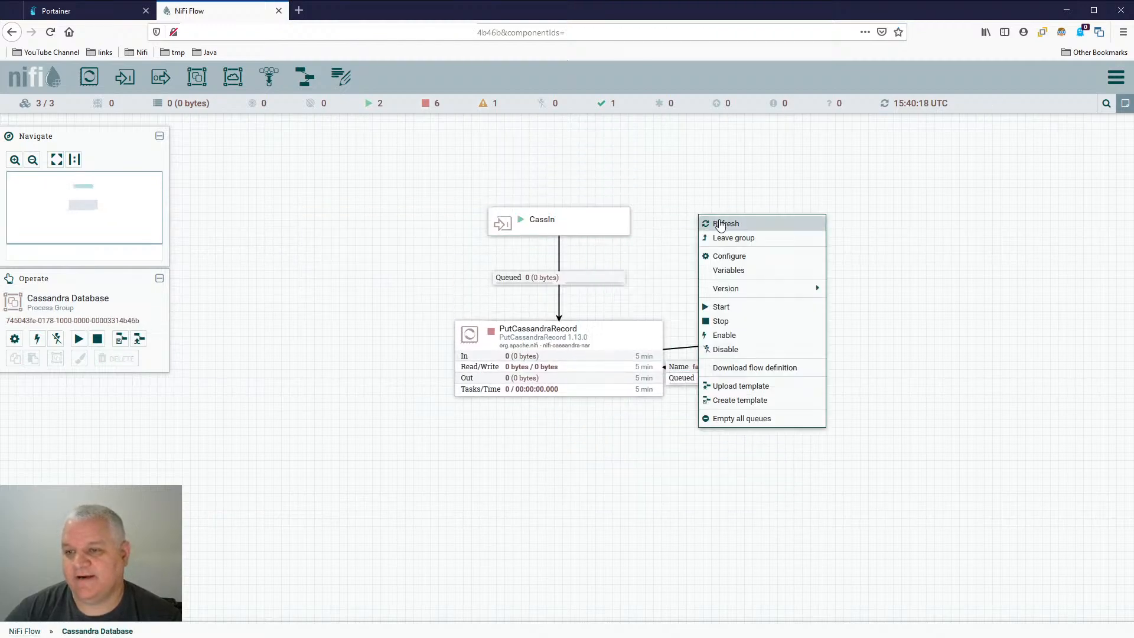
pyautogui.click(720, 223)
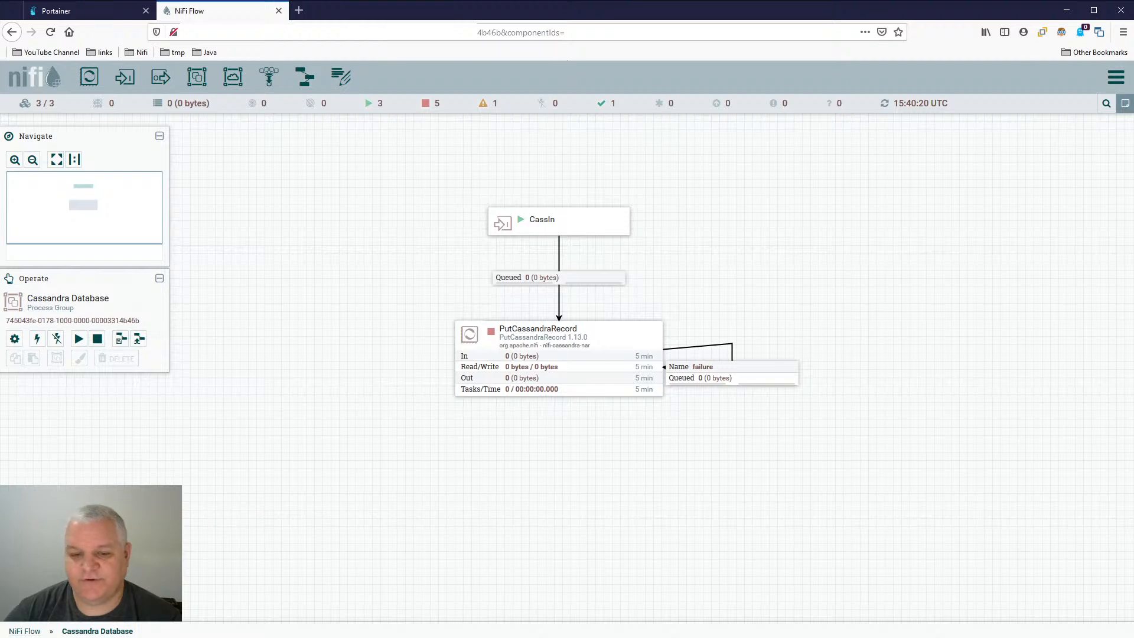
# - Return to the root NiFi Flow and open the Live Stream Sandbox group
pyautogui.click(24, 631)
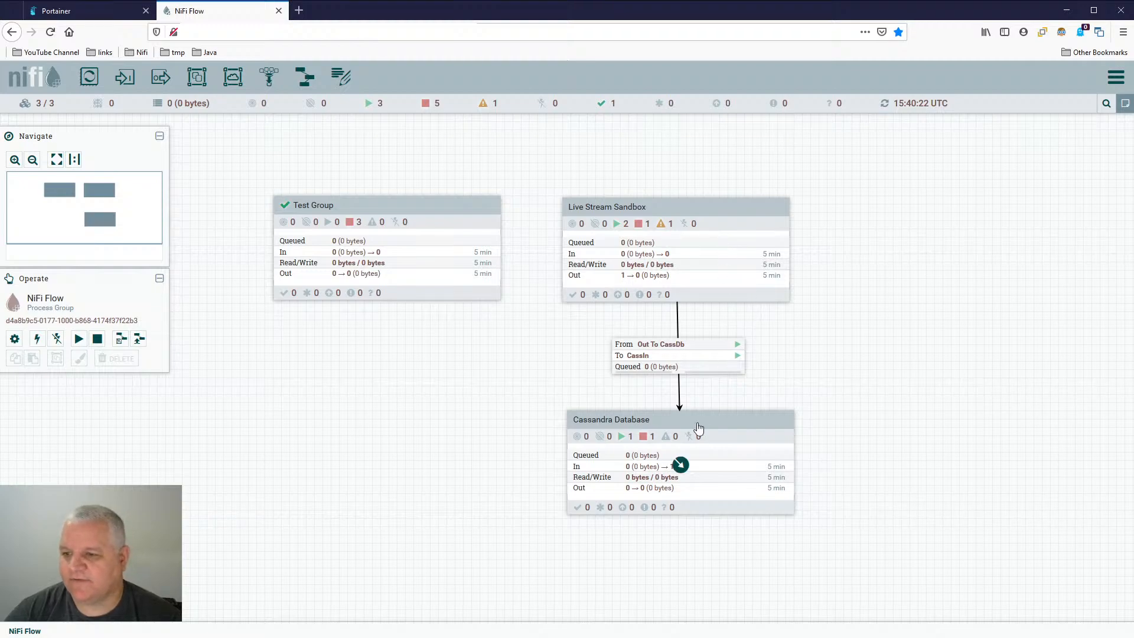
pyautogui.doubleClick(741, 218)
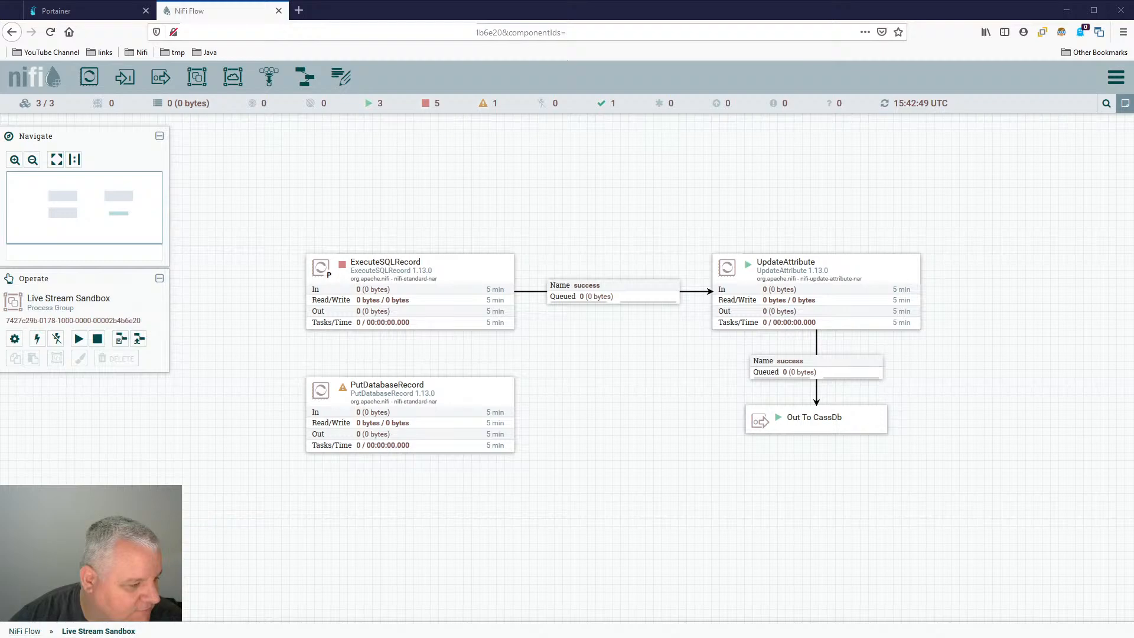
# - Switch to the SQL client's Cassandra script and review the CREATE KEYSPACE jrnl statement
pyautogui.hotkey('alt', 'Tab')
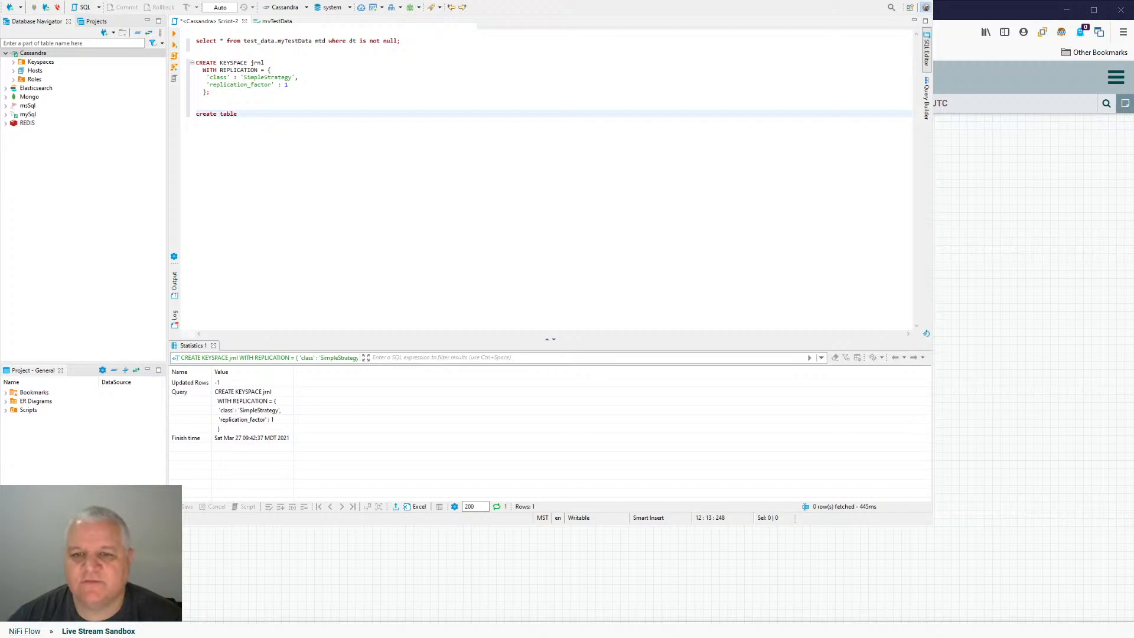
pyautogui.moveTo(211, 93); pyautogui.dragTo(183, 67)
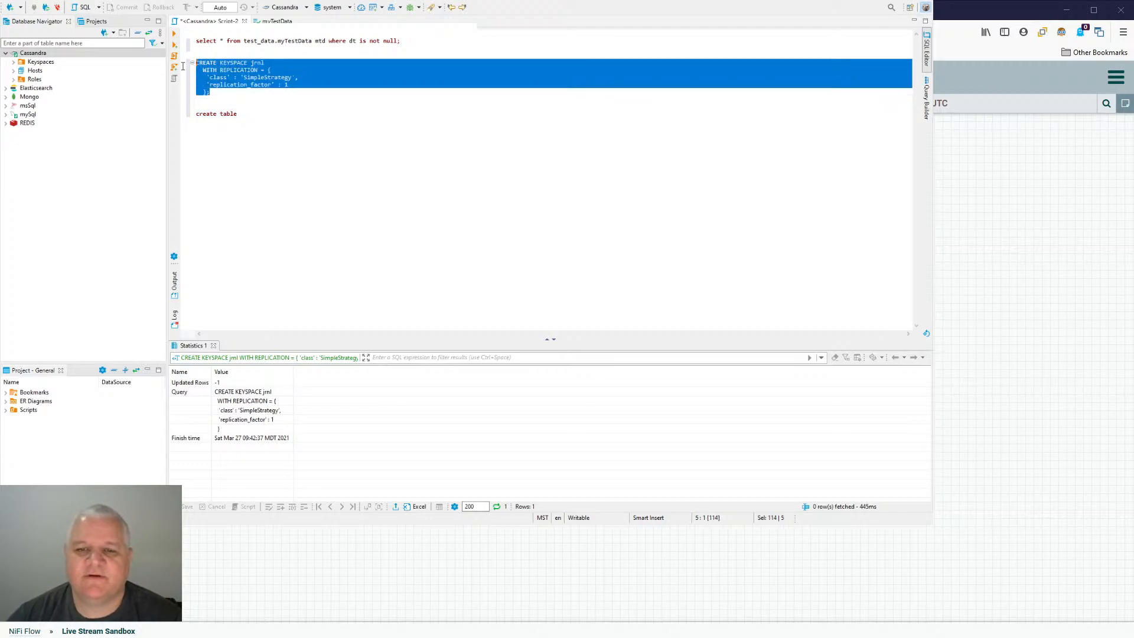
pyautogui.click(281, 117)
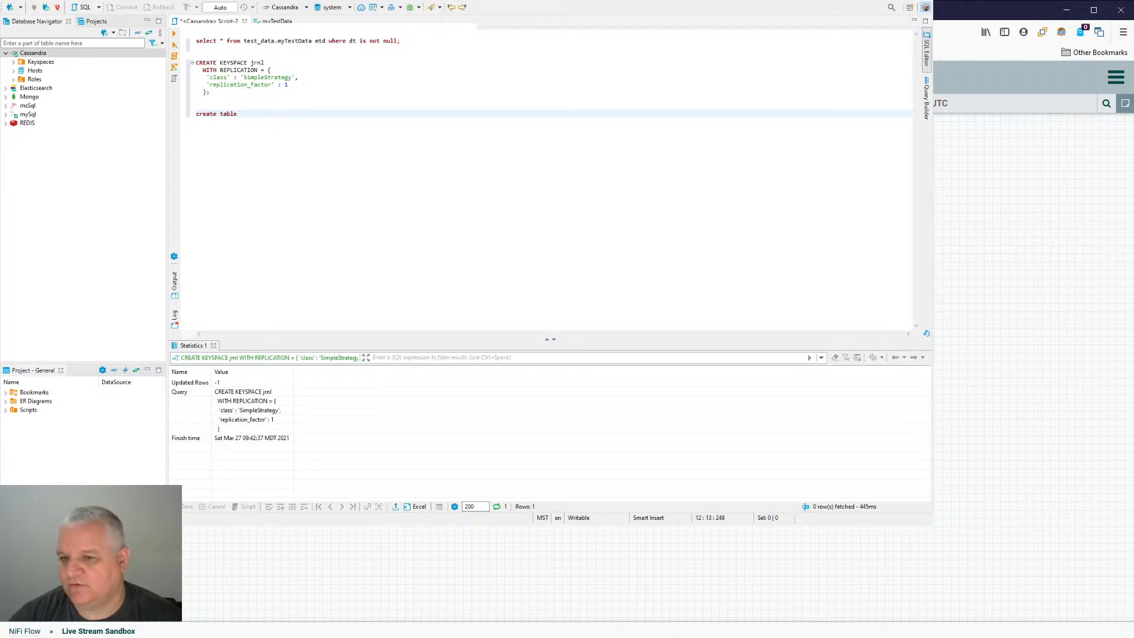
# - Go back through the Cassandra Database and Live Stream Sandbox groups in NiFi to check their configuration
pyautogui.click(24, 632)
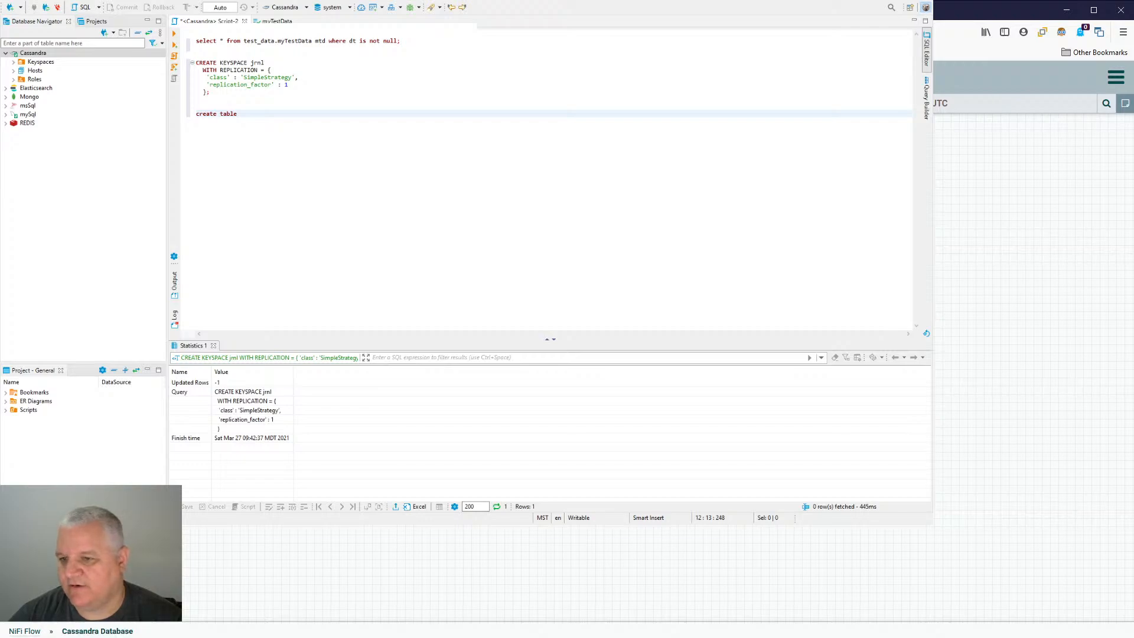
pyautogui.press('Escape')
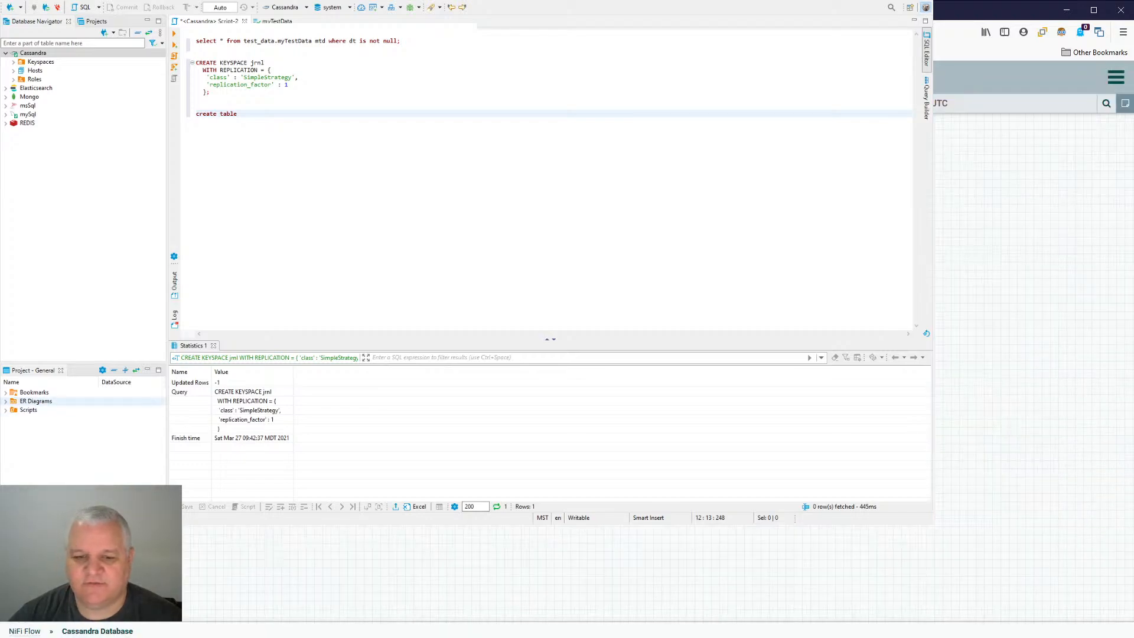
pyautogui.click(25, 631)
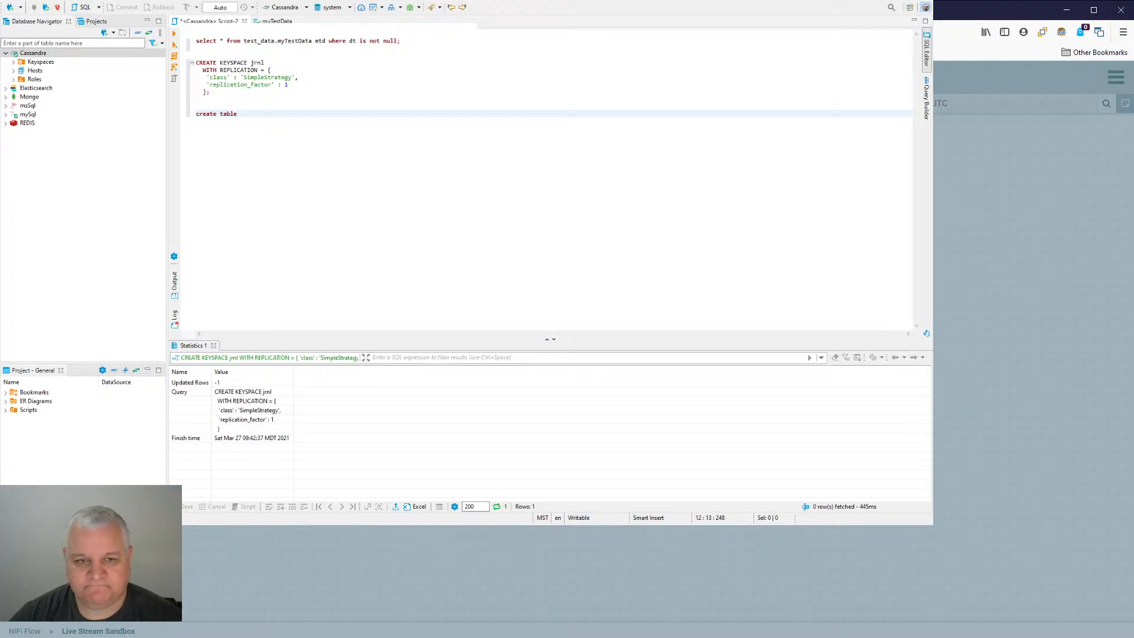
# - Complete the create table statement in the Cassandra script with the name test_table_1 and a parenthesised block for columns
pyautogui.click(298, 114)
pyautogui.write('test_table_1')
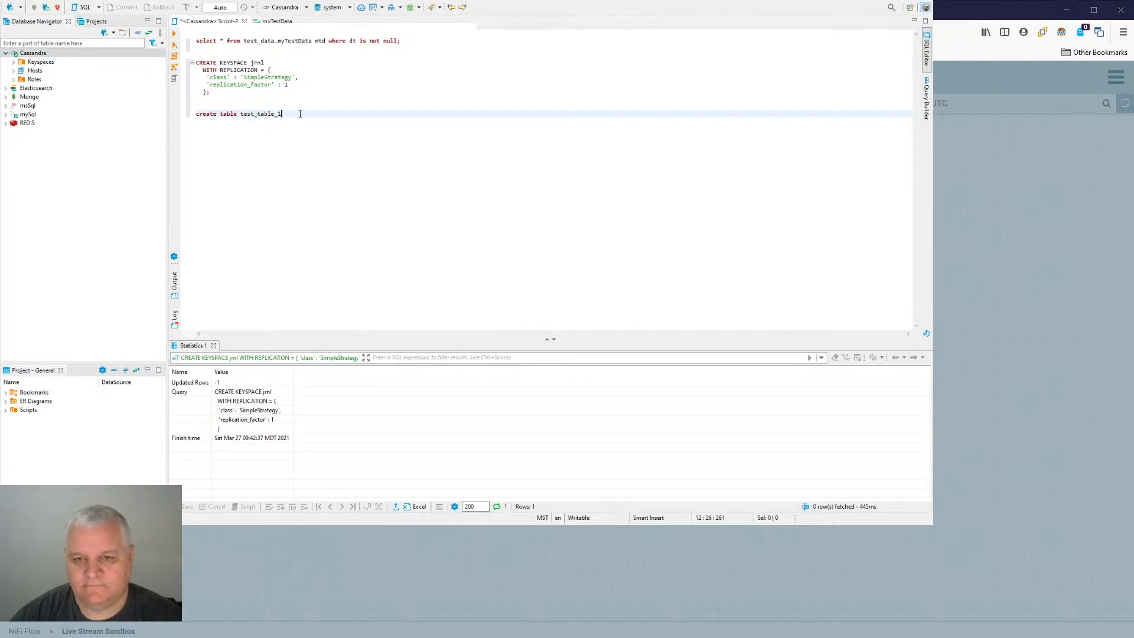
pyautogui.write('(')
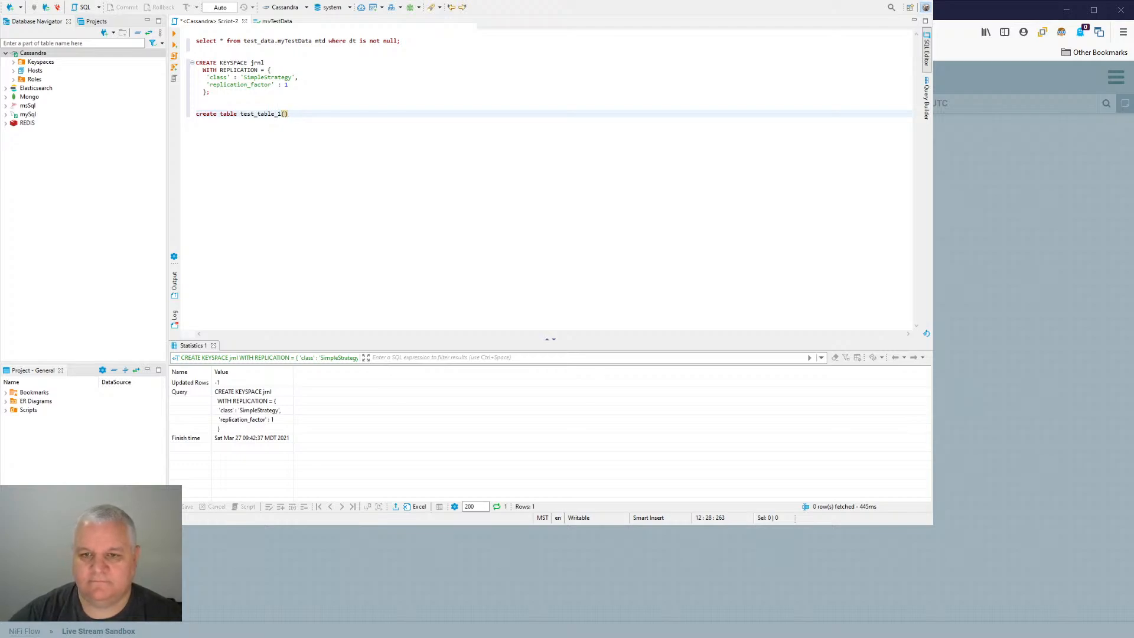
pyautogui.press('Return')
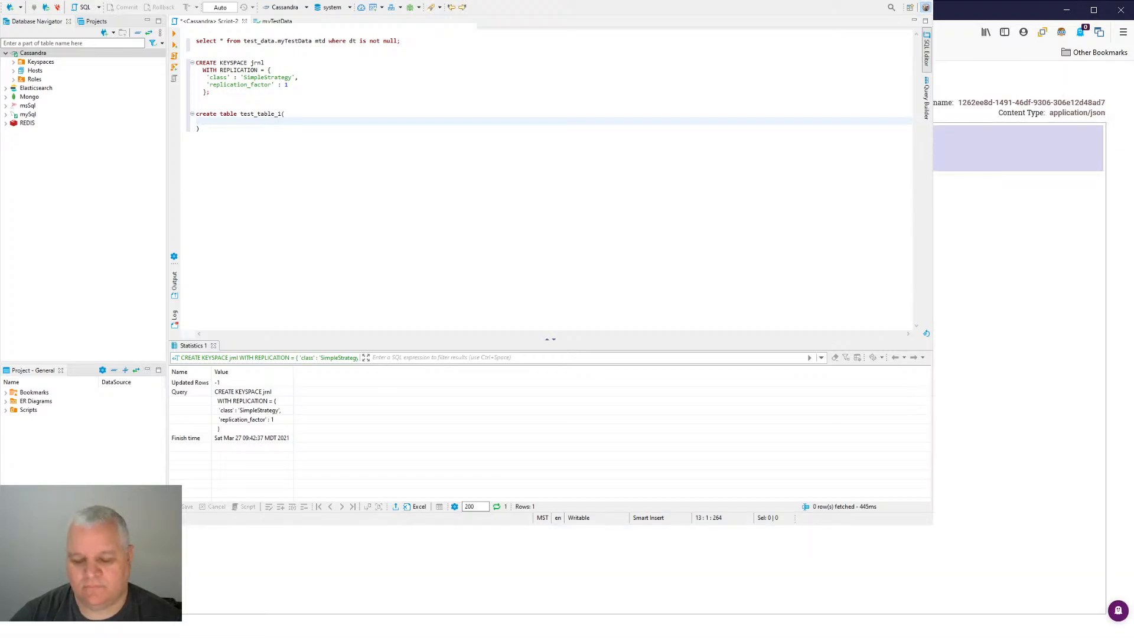
# - Paste the copied JSON record below the create table statement as a reference for the column names
pyautogui.press('Down')
pyautogui.press('Down')
pyautogui.press('Down')
pyautogui.press('Down')
pyautogui.press('Down')
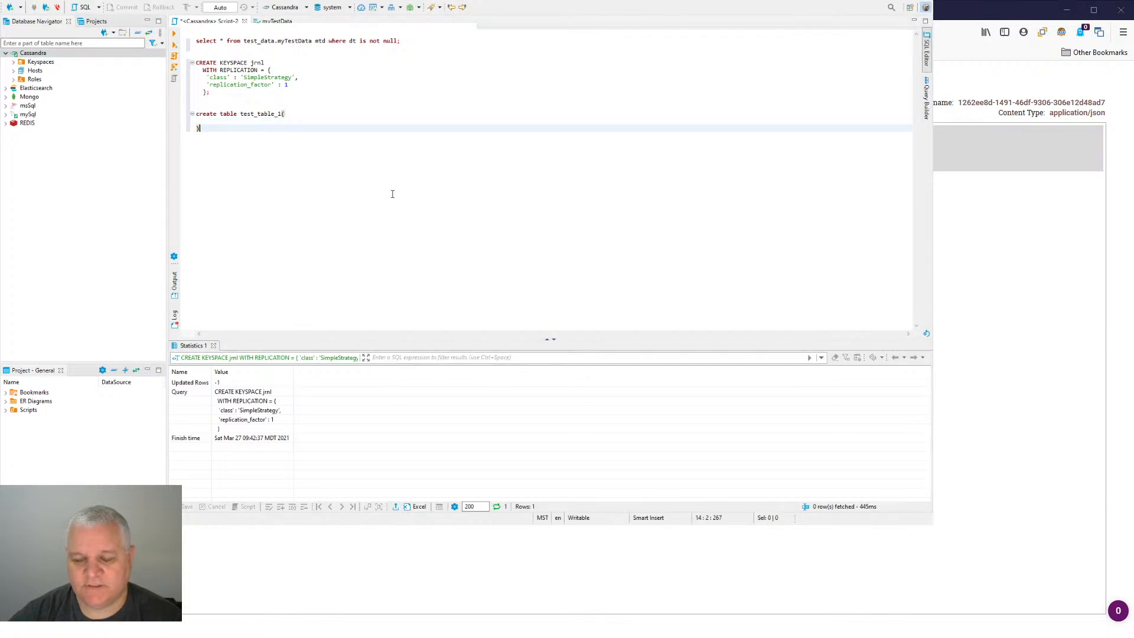
pyautogui.write('{   "dt" : "2021/03/19 05:28:13.562Z",   "hostName" : "f109efafe2a3",   "UUID" : "bce16feb-21c9-4d10-b72f-dc39f93fd065",   "count" : 192078,   "thread" : "Timer-Driven Process Thread-10" }')
pyautogui.press('Up')
pyautogui.press('Up')
pyautogui.press('Up')
pyautogui.press('Up')
pyautogui.press('Up')
pyautogui.press('Up')
pyautogui.press('Up')
pyautogui.press('Up')
pyautogui.press('Up')
pyautogui.press('Up')
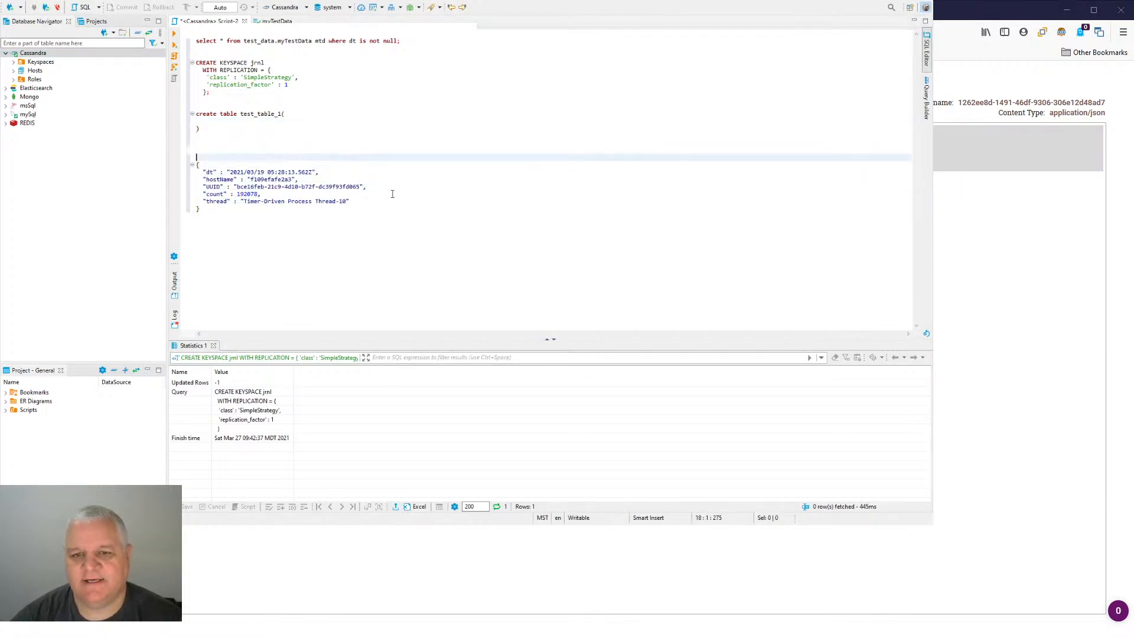
# - Add a dt column of type varchar as the first column of test_table_1
pyautogui.press('Up')
pyautogui.press('Up')
pyautogui.write('dt')
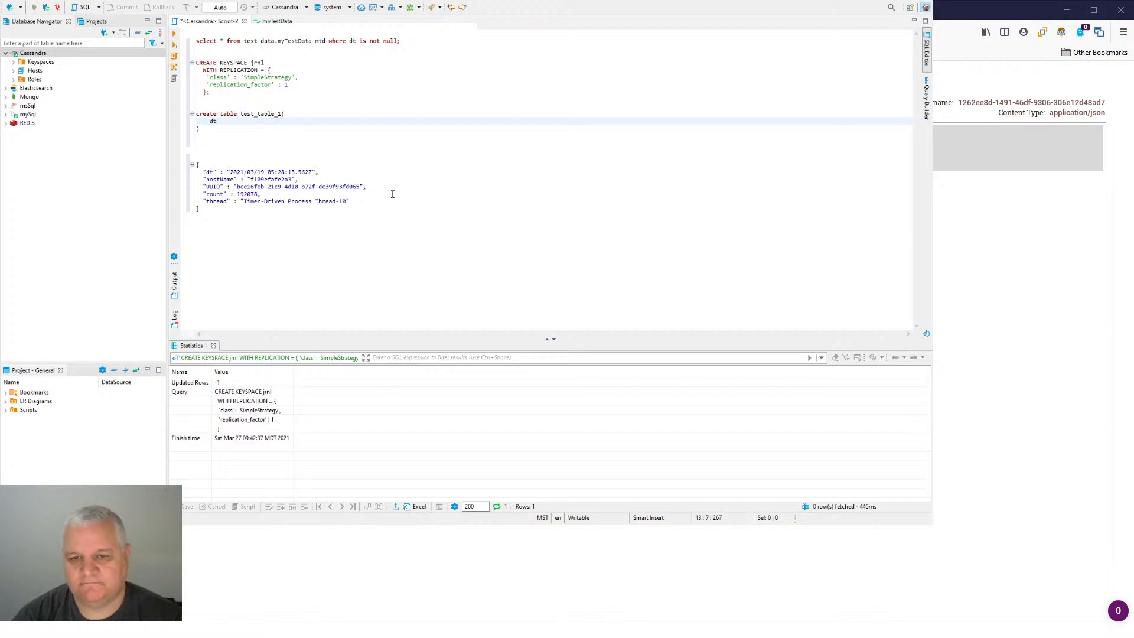
pyautogui.write('  varchar')
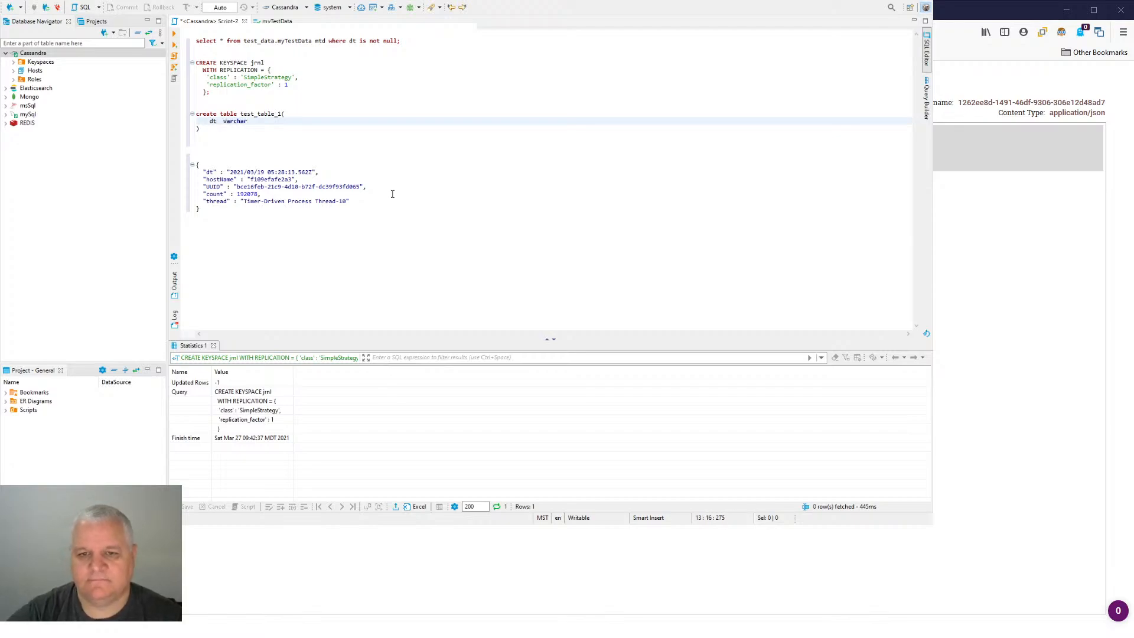
pyautogui.write(',')
pyautogui.press('Return')
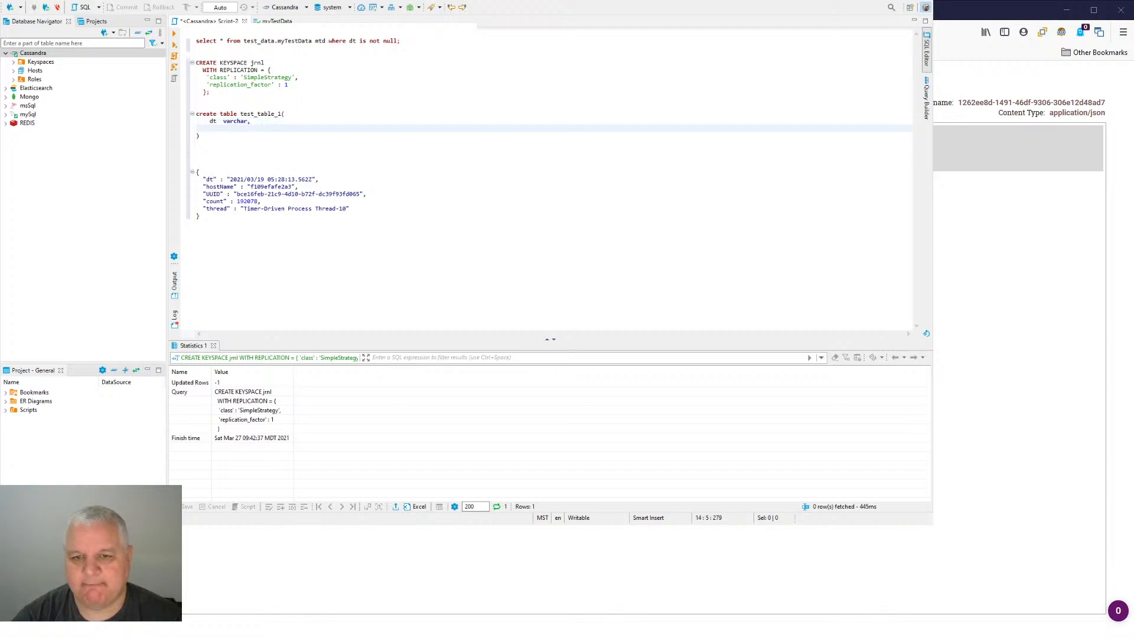
pyautogui.write('hostn')
pyautogui.press('BackSpace')
pyautogui.press('BackSpace')
pyautogui.press('BackSpace')
pyautogui.press('BackSpace')
pyautogui.press('BackSpace')
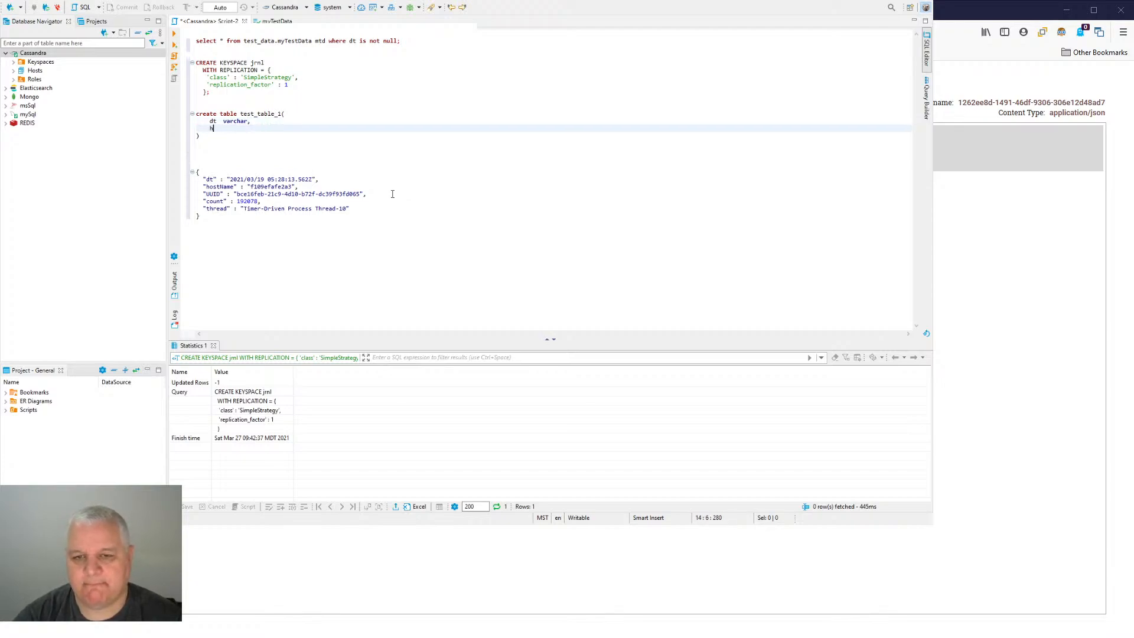
# - Copy the hostName field name from the JSON record and add it as the second column line
pyautogui.doubleClick(214, 186)
pyautogui.hotkey('ctrl', 'c')
pyautogui.click(245, 134)
pyautogui.hotkey('ctrl', 'v')
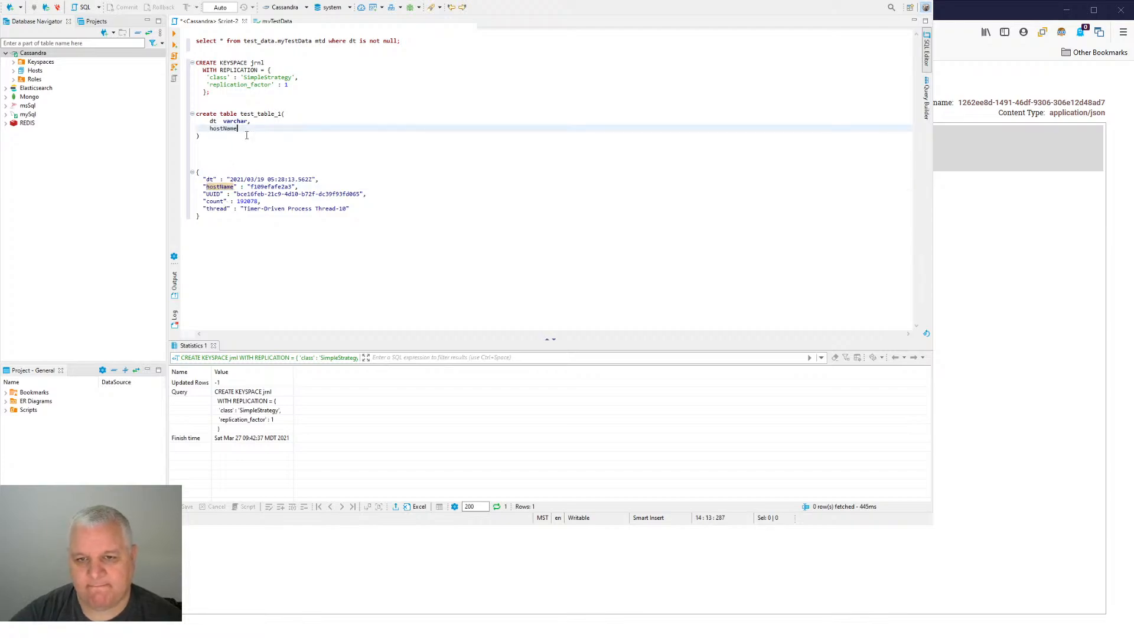
pyautogui.press('Return')
# - Copy the UUID field name from the JSON record onto the line below hostName, and start another column line
pyautogui.doubleClick(213, 201)
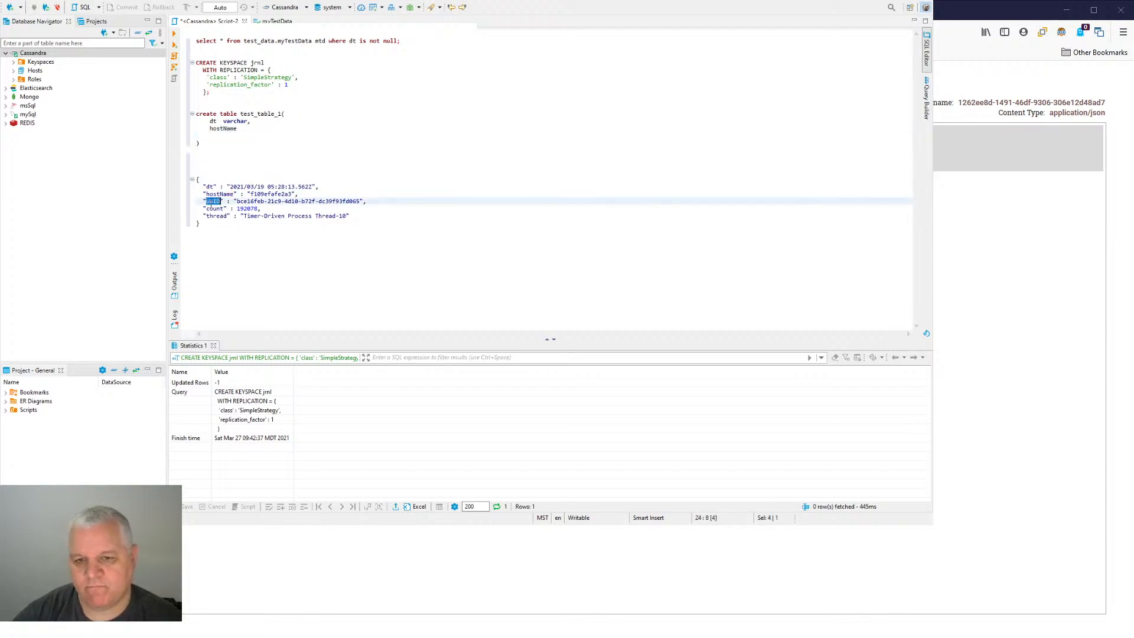
pyautogui.hotkey('ctrl', 'c')
pyautogui.click(229, 137)
pyautogui.hotkey('ctrl', 'v')
pyautogui.press('Return')
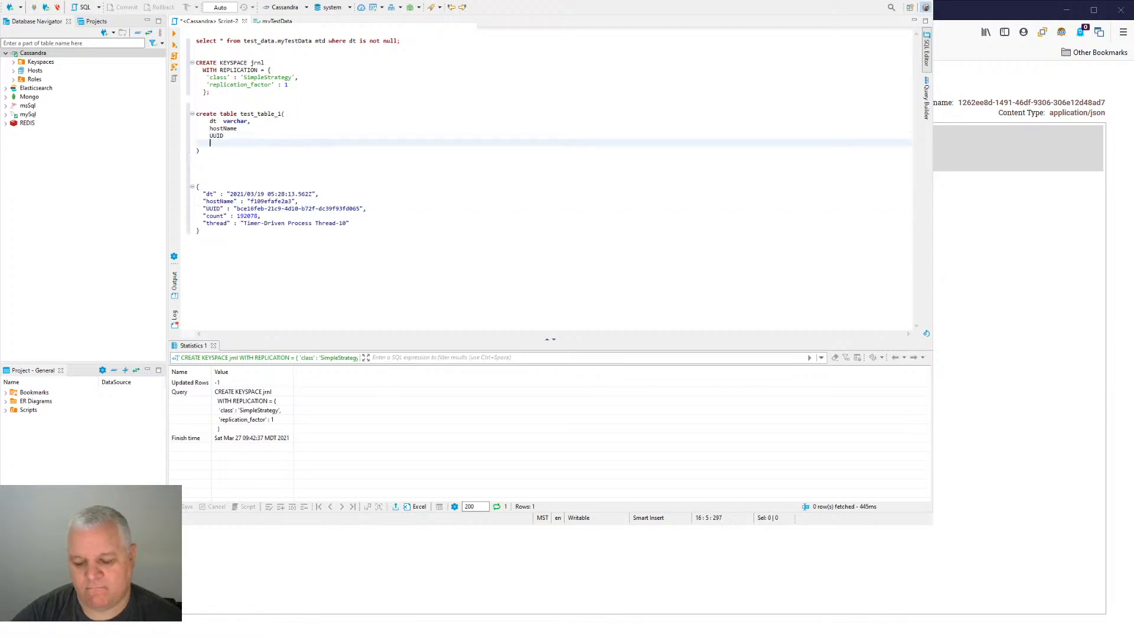
# - Copy the count and thread field names from the JSON record into test_table_1 as column lines below UUID
pyautogui.doubleClick(215, 216)
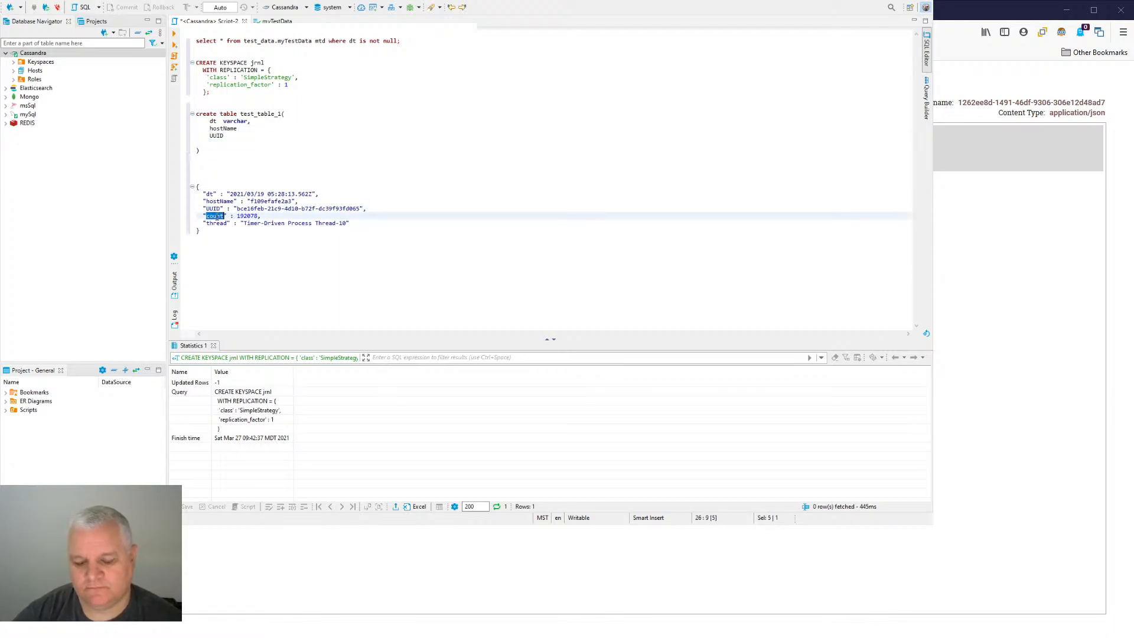
pyautogui.hotkey('ctrl', 'c')
pyautogui.click(224, 144)
pyautogui.hotkey('ctrl', 'v')
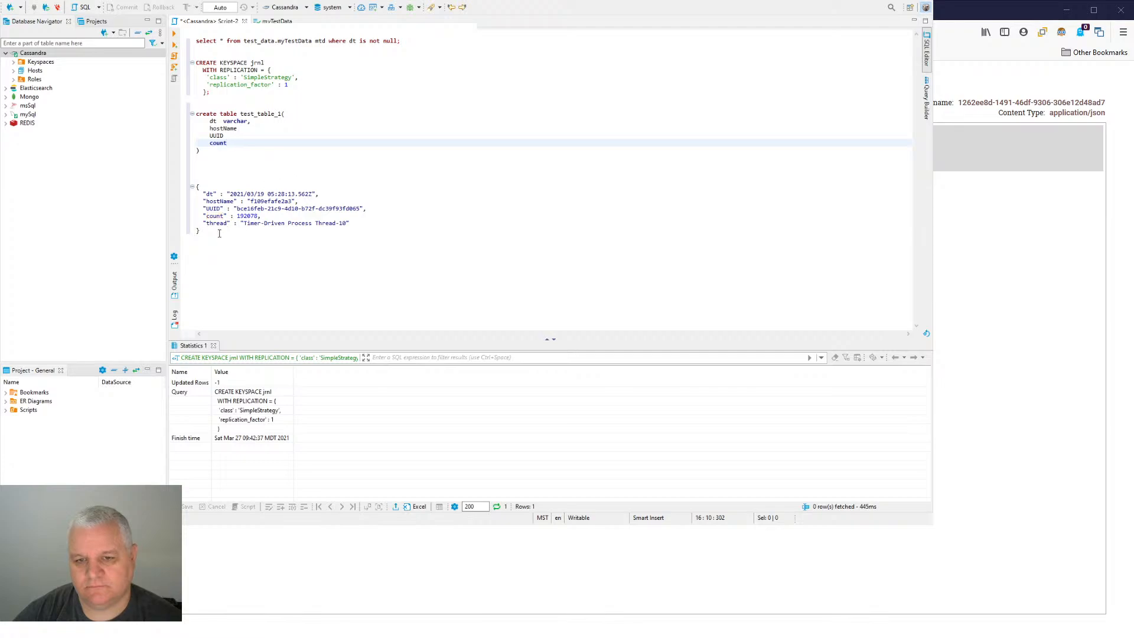
pyautogui.doubleClick(216, 224)
pyautogui.hotkey('ctrl', 'c')
pyautogui.click(237, 143)
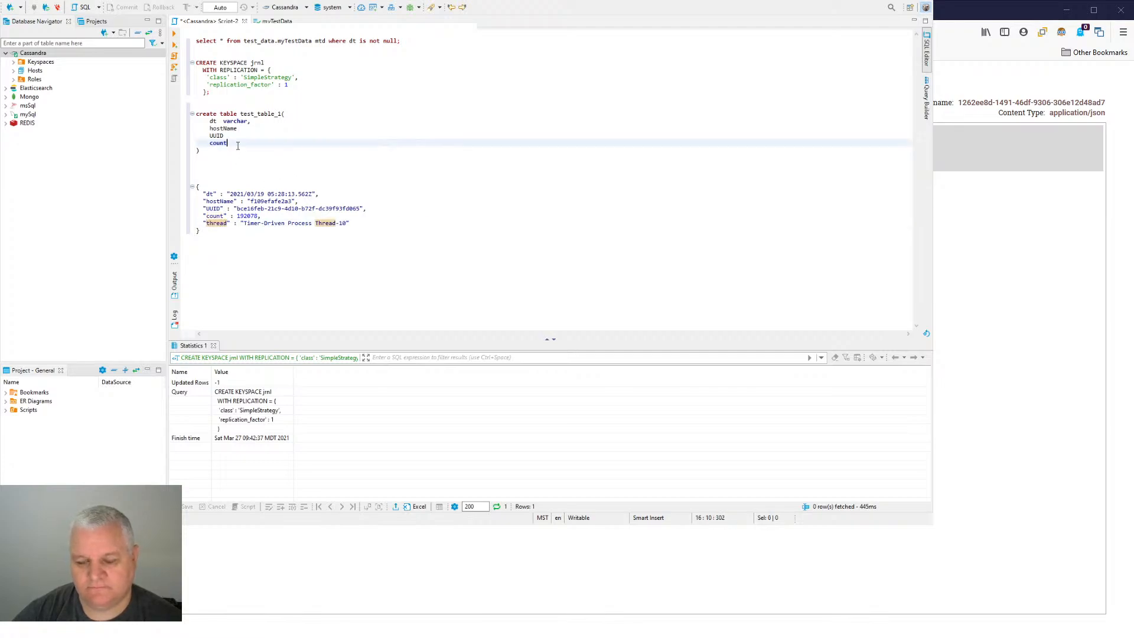
pyautogui.press('Return')
pyautogui.hotkey('ctrl', 'v')
# - End the hostName, UUID, count and thread column lines with commas
pyautogui.click(236, 128)
pyautogui.write(',')
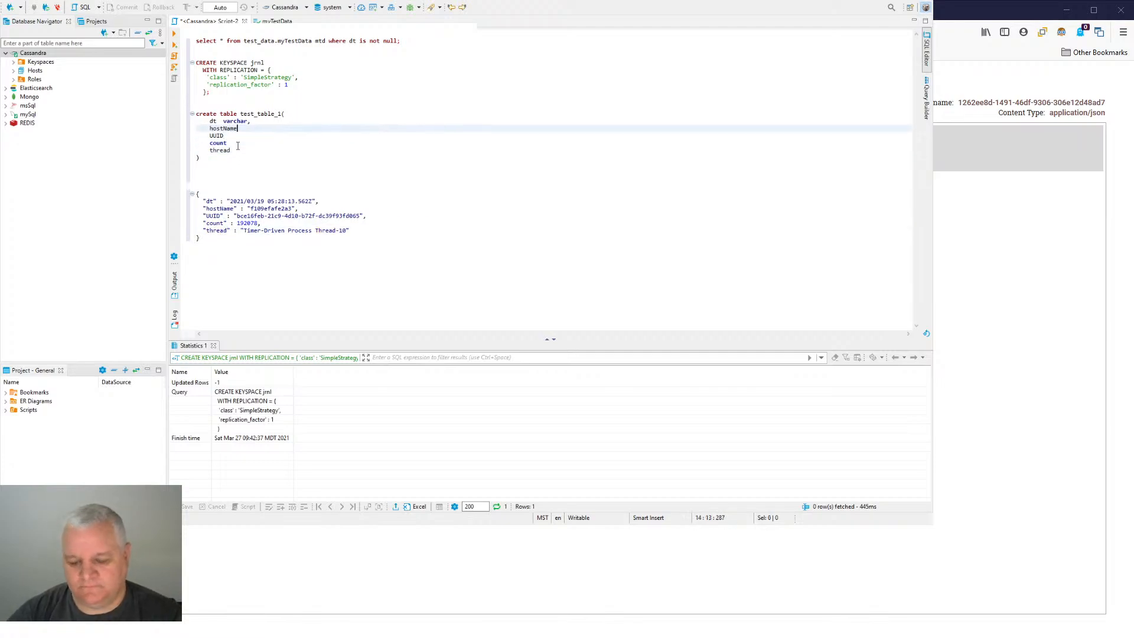
pyautogui.press('Down')
pyautogui.write(',')
pyautogui.press('Down')
pyautogui.write(',')
pyautogui.press('Down')
pyautogui.write(',')
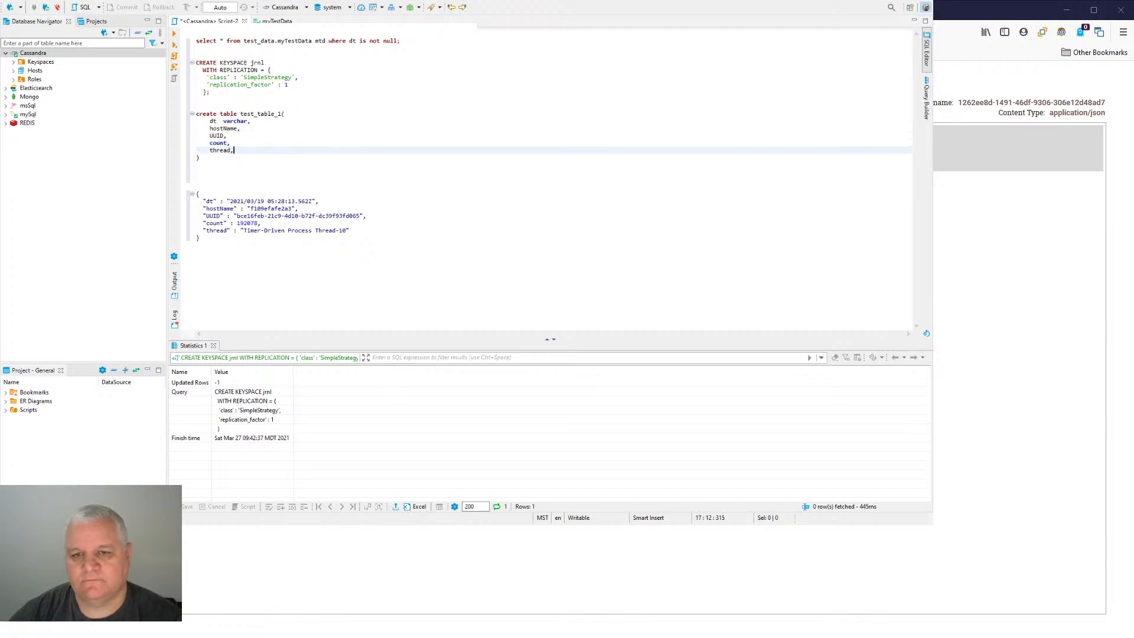
# - Copy the varchar type from the dt column and insert it as the type of the hostName column
pyautogui.press('Up')
pyautogui.press('Up')
pyautogui.press('Up')
pyautogui.press('Up')
pyautogui.press('Left')
pyautogui.press('Left')
pyautogui.press('Left')
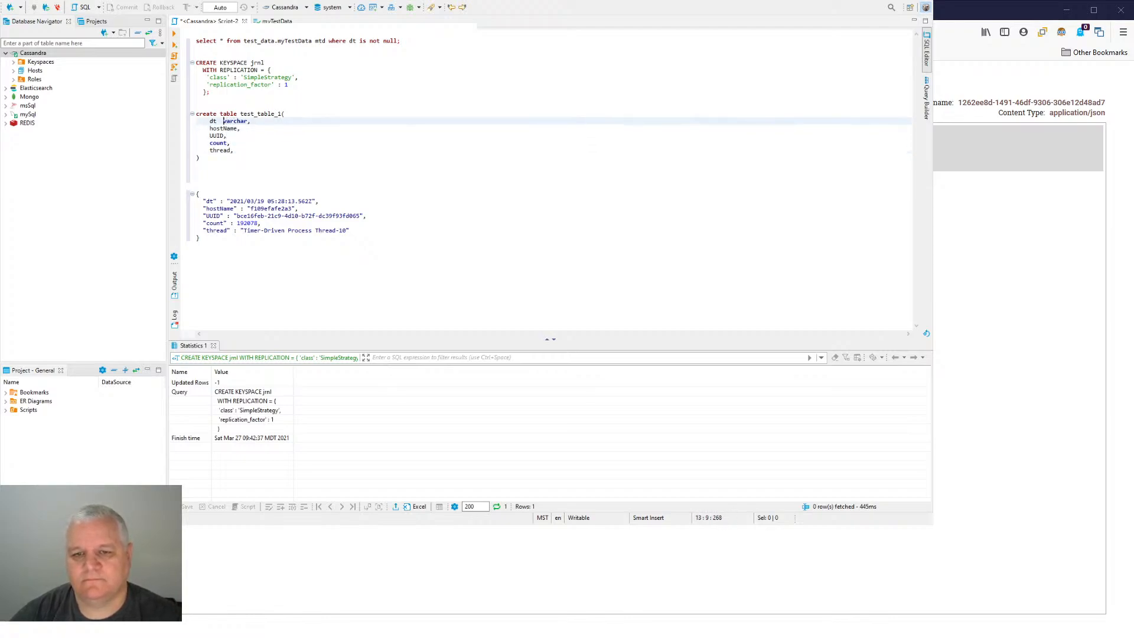
pyautogui.hotkey('shift', 'Right')
pyautogui.hotkey('shift', 'Right')
pyautogui.hotkey('shift', 'Right')
pyautogui.hotkey('shift', 'Right')
pyautogui.hotkey('shift', 'Right')
pyautogui.hotkey('shift', 'Right')
pyautogui.hotkey('shift', 'Right')
pyautogui.hotkey('ctrl', 'c')
pyautogui.press('Down')
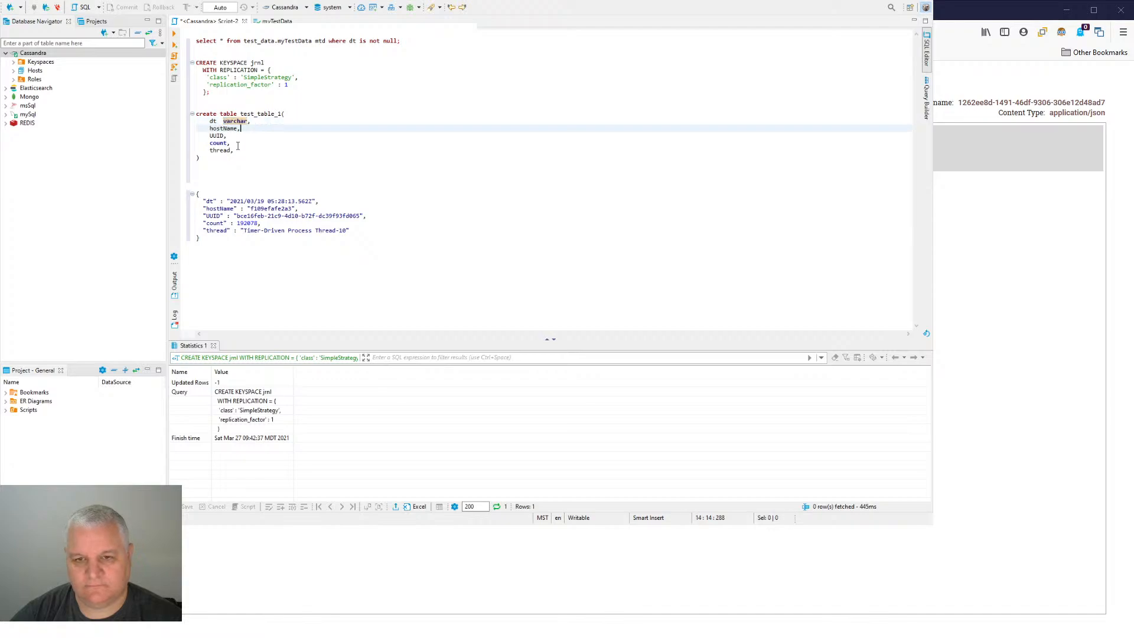
pyautogui.press('Left')
pyautogui.hotkey('ctrl', 'v')
# - Give the UUID, count and thread columns the copied varchar type
pyautogui.press('Down')
pyautogui.press('Left')
pyautogui.hotkey('ctrl', 'v')
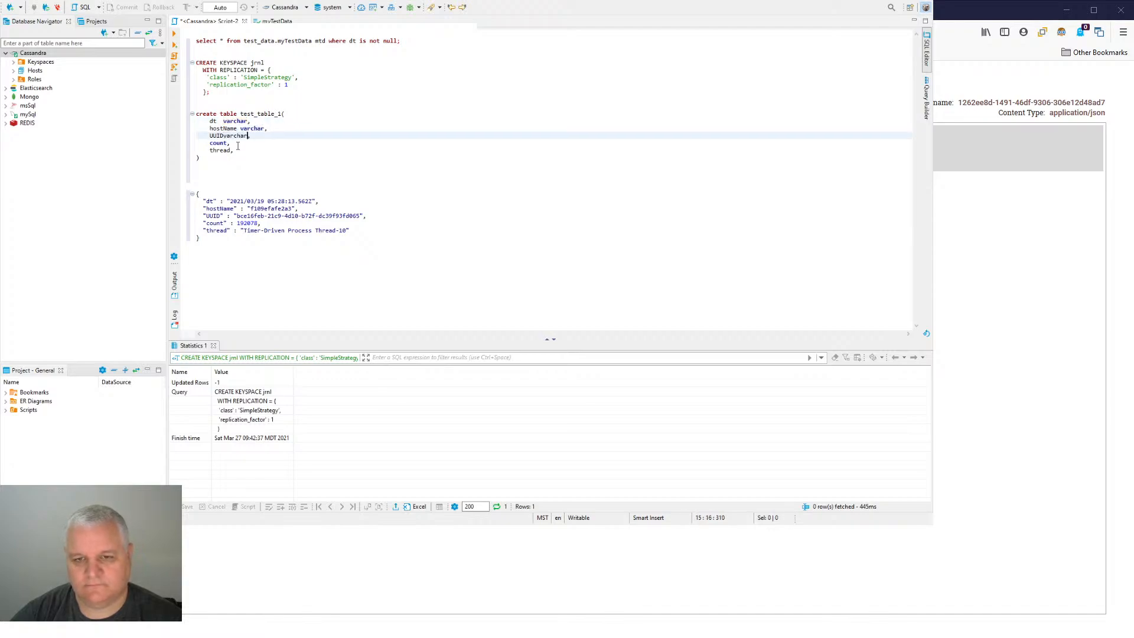
pyautogui.press('Down')
pyautogui.press('Left')
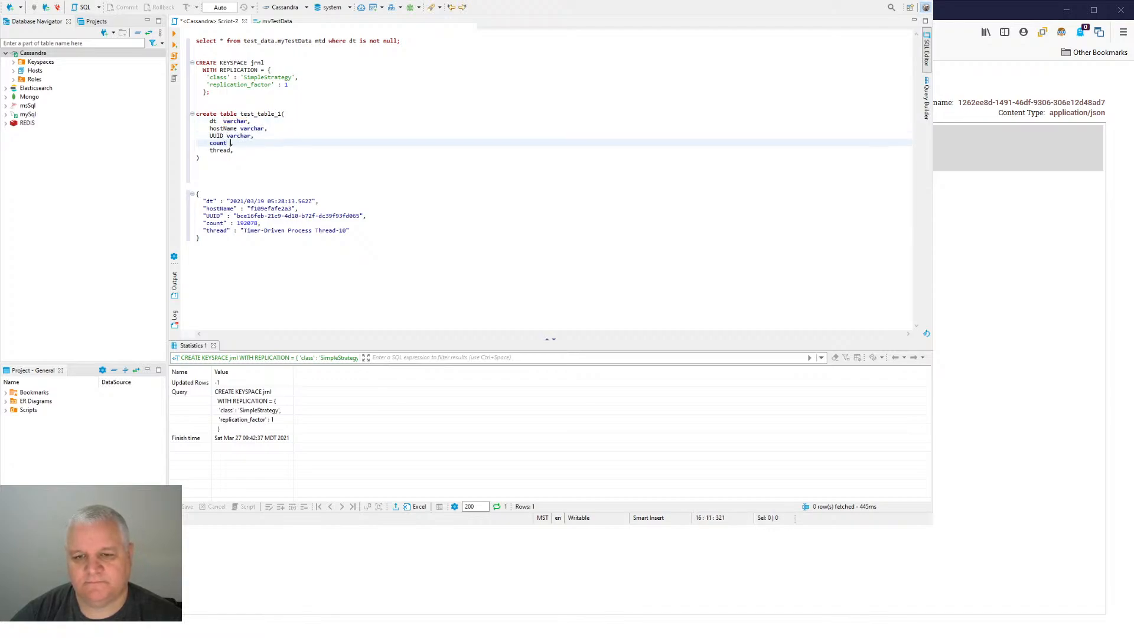
pyautogui.hotkey('ctrl', 'v')
pyautogui.press('Down')
pyautogui.press('Left')
pyautogui.hotkey('ctrl', 'v')
pyautogui.press('Down')
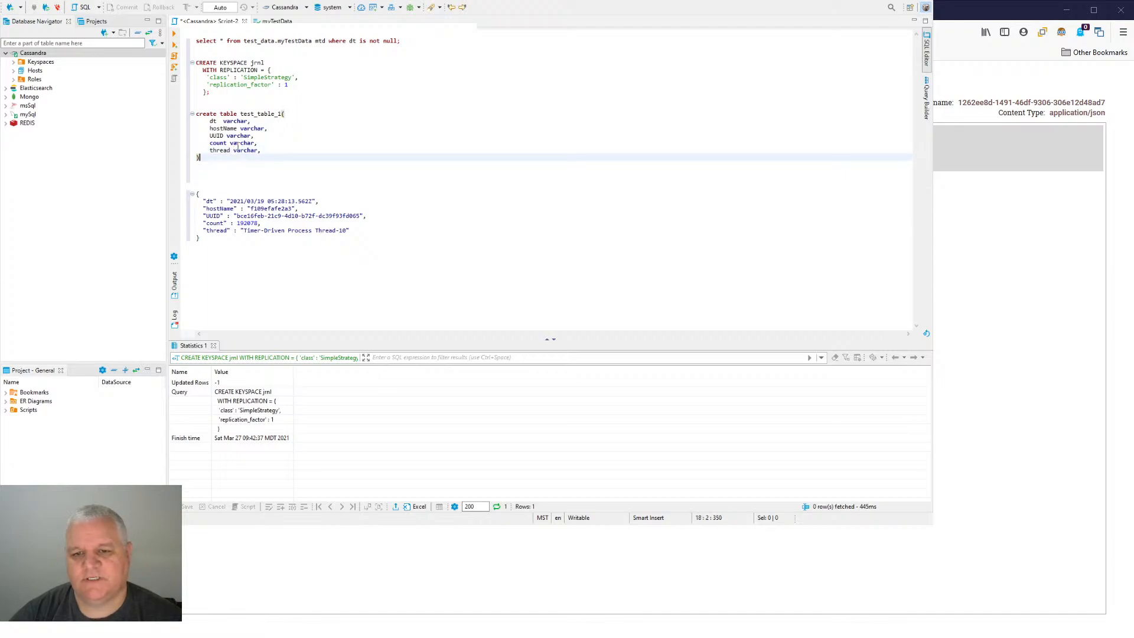
# - Add the clause primary key (UUID) as the last line of the test_table_1 definition
pyautogui.press('Up')
pyautogui.press('Return')
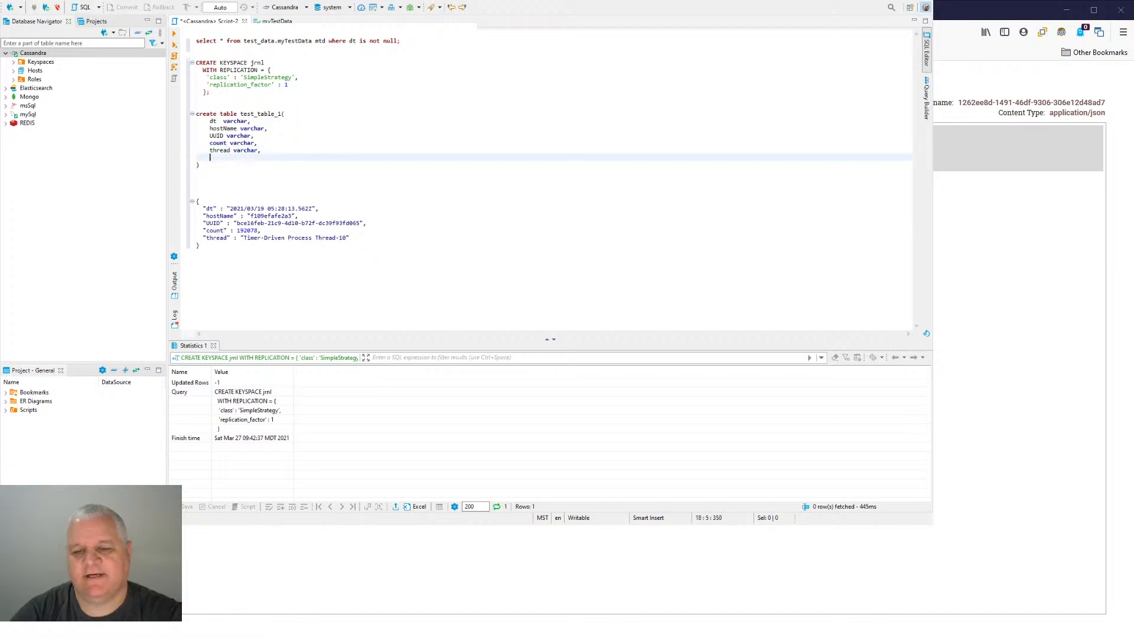
pyautogui.write('primar')
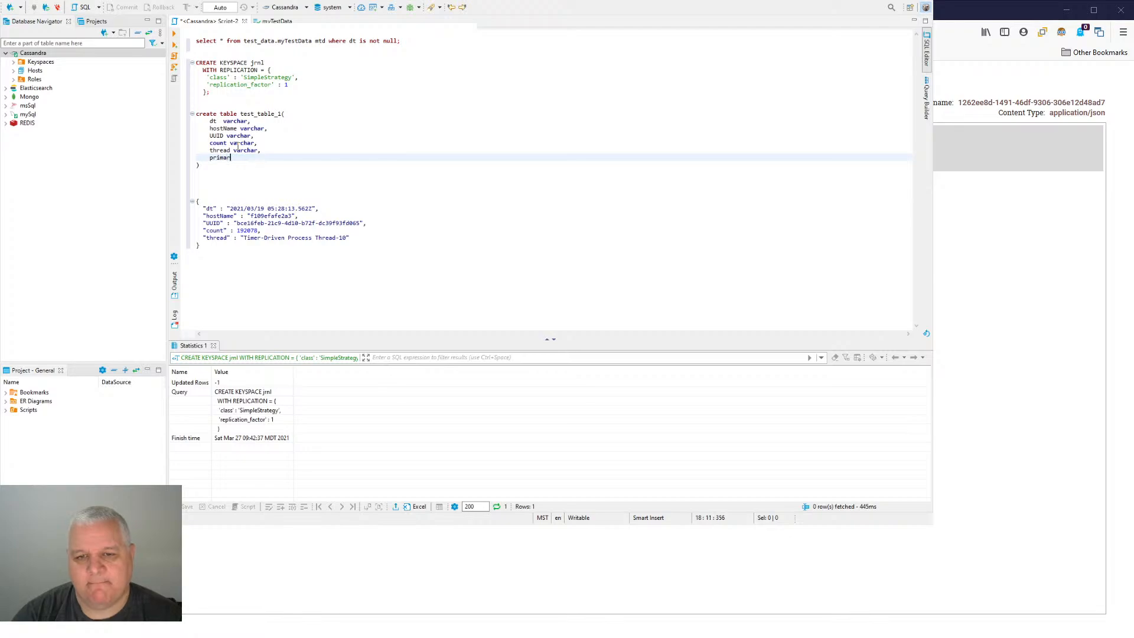
pyautogui.write('y key (')
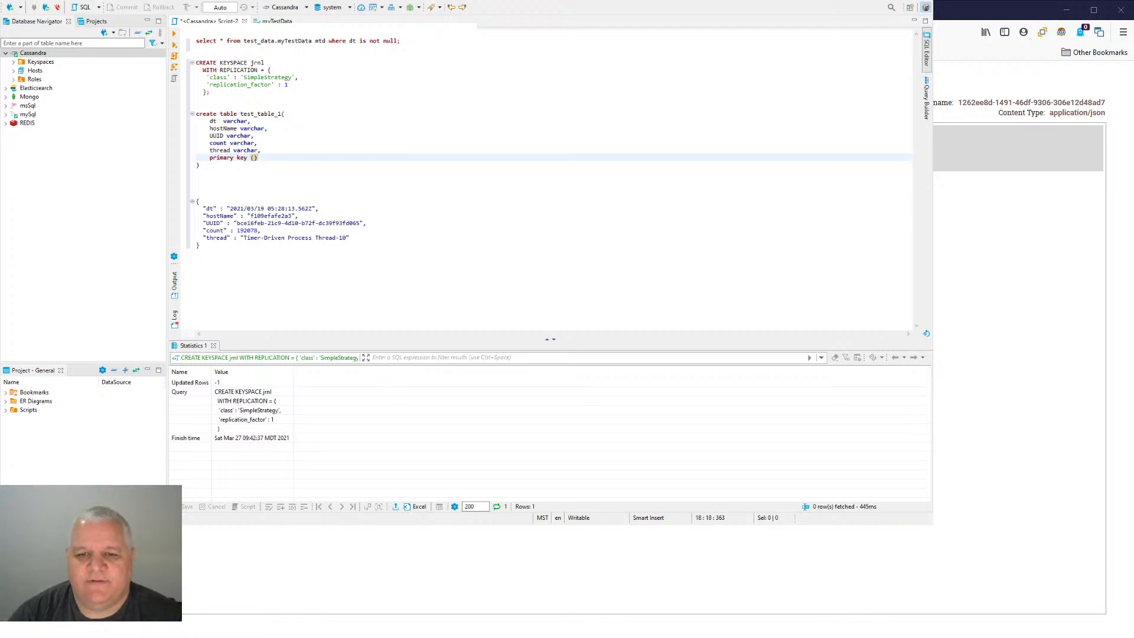
pyautogui.write('UUID')
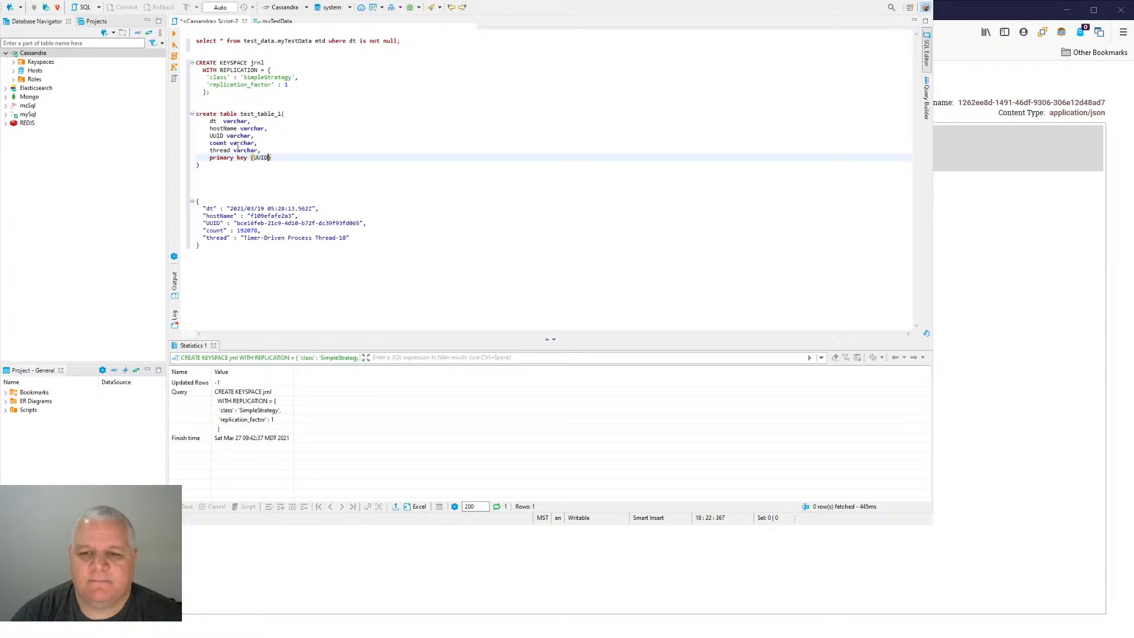
pyautogui.write(')')
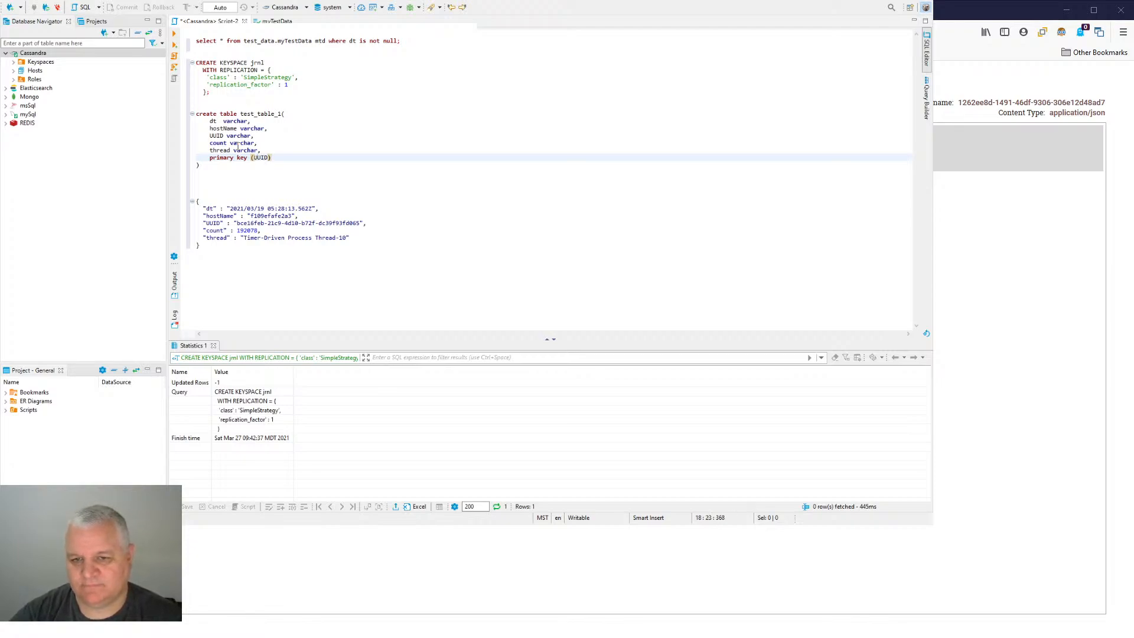
pyautogui.press('Down')
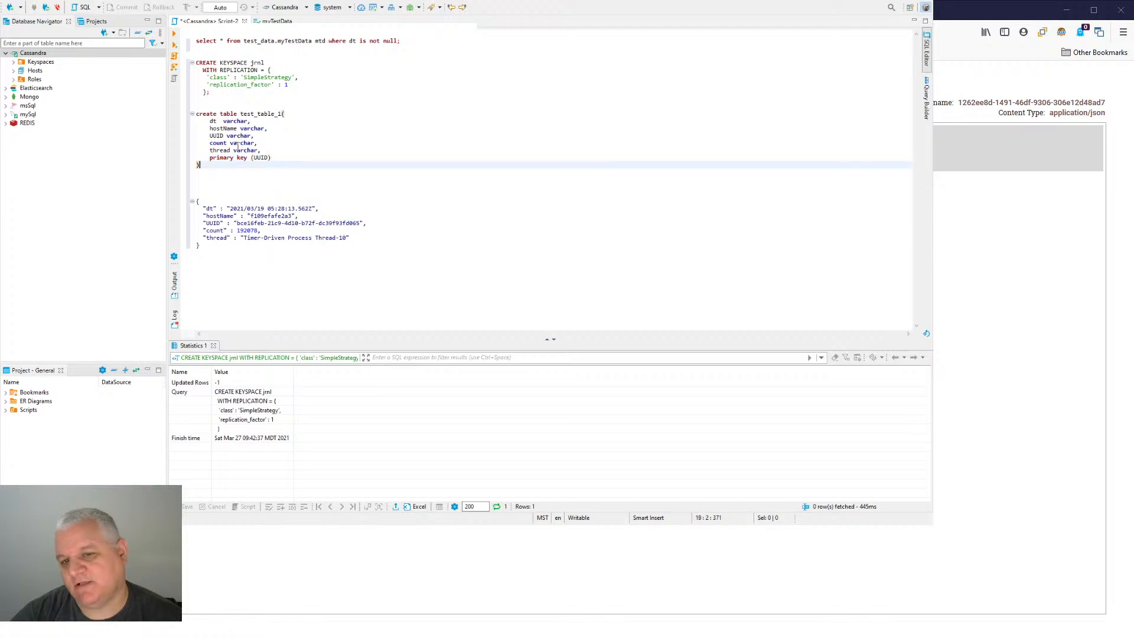
# - Try to run the create table statement, and end it with a semicolon
pyautogui.hotkey('ctrl', 'Return')
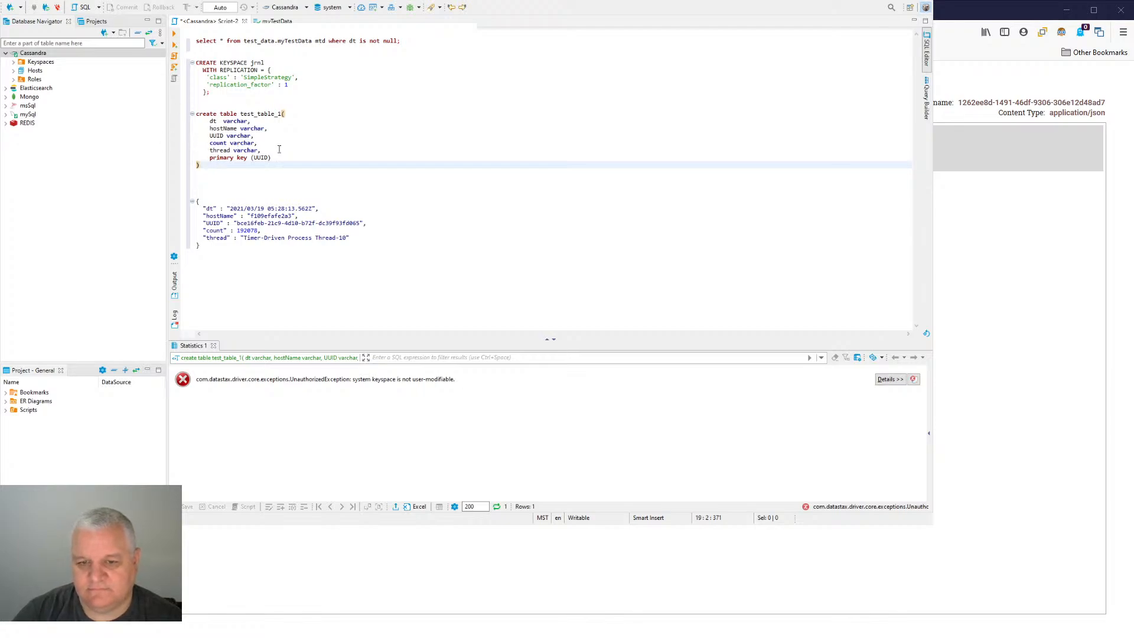
pyautogui.write(';')
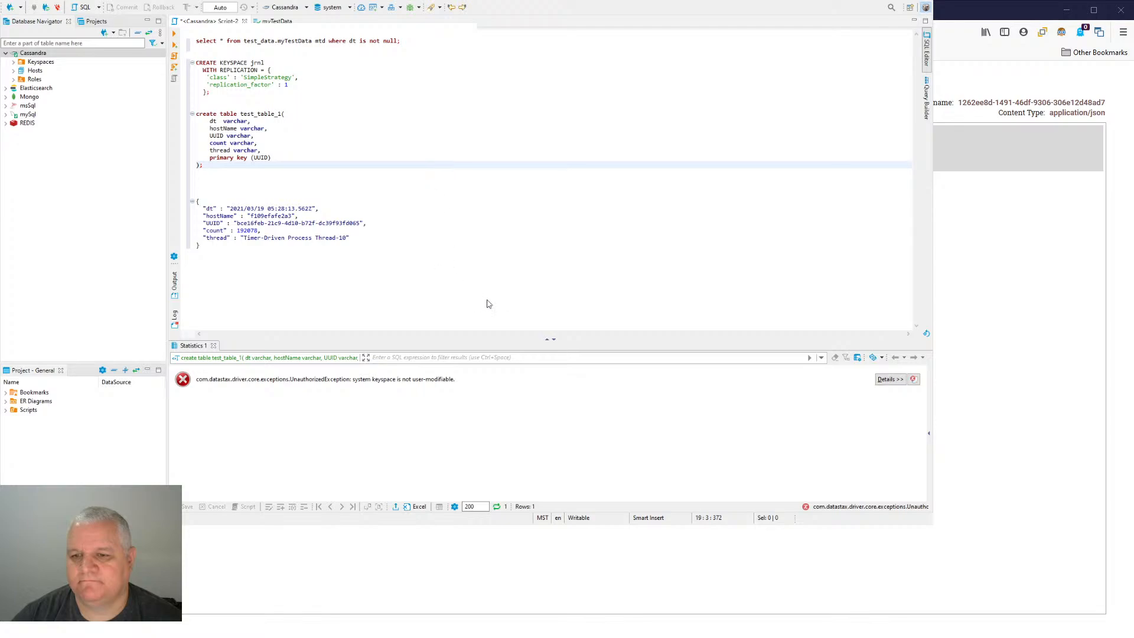
# - Refresh and reopen the Cassandra connection, and expand the jrnl keyspace to its tables
pyautogui.click(77, 75)
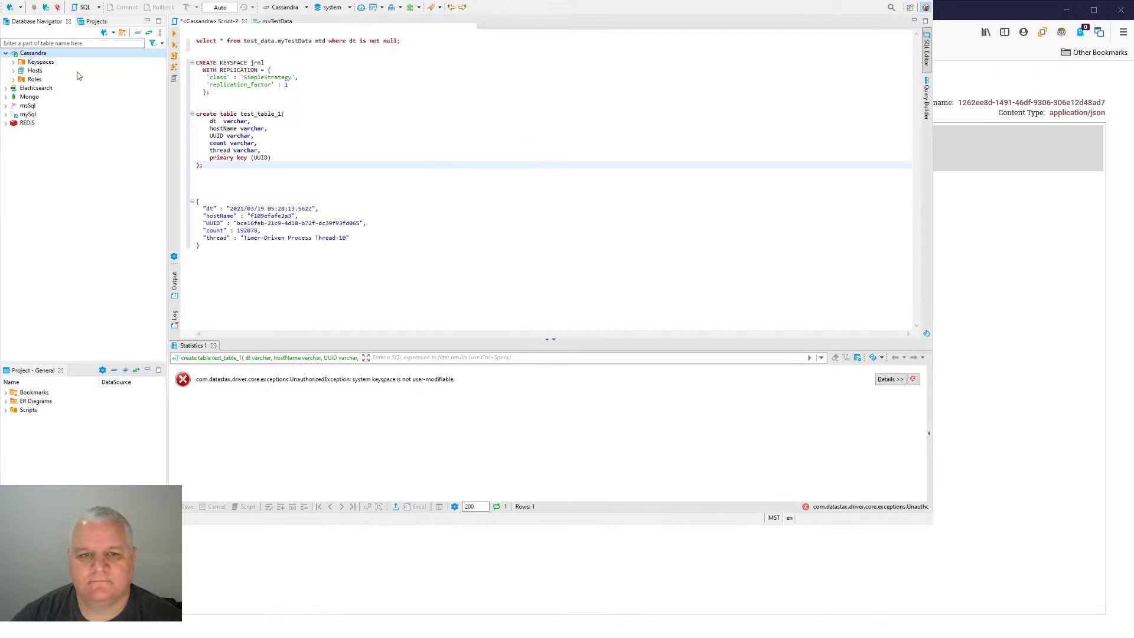
pyautogui.press('F5')
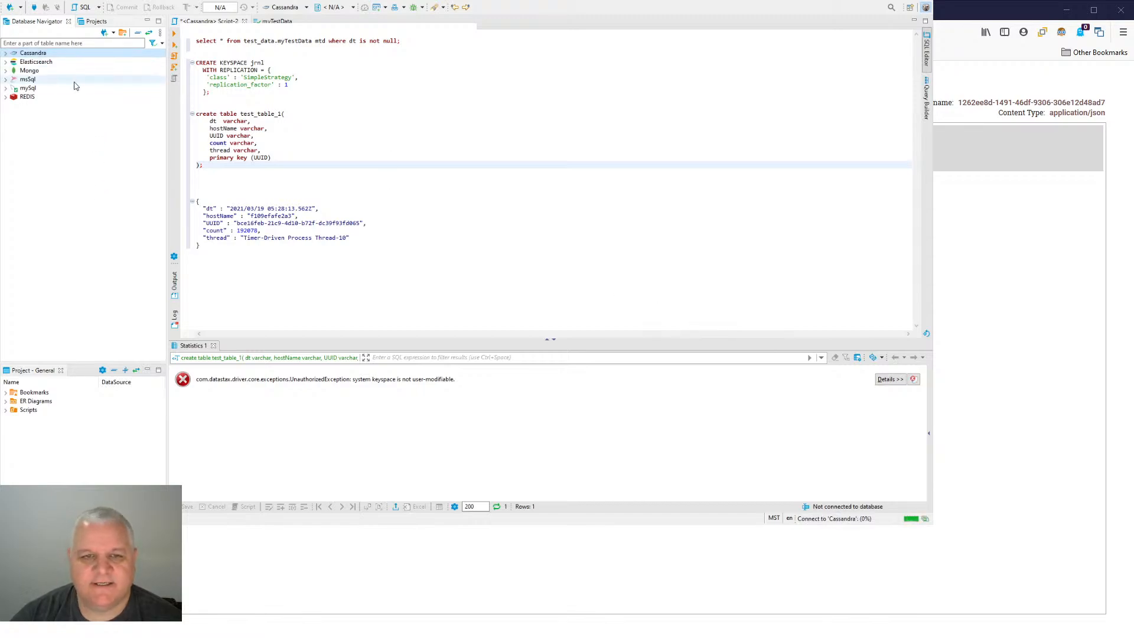
pyautogui.click(6, 53)
pyautogui.click(13, 62)
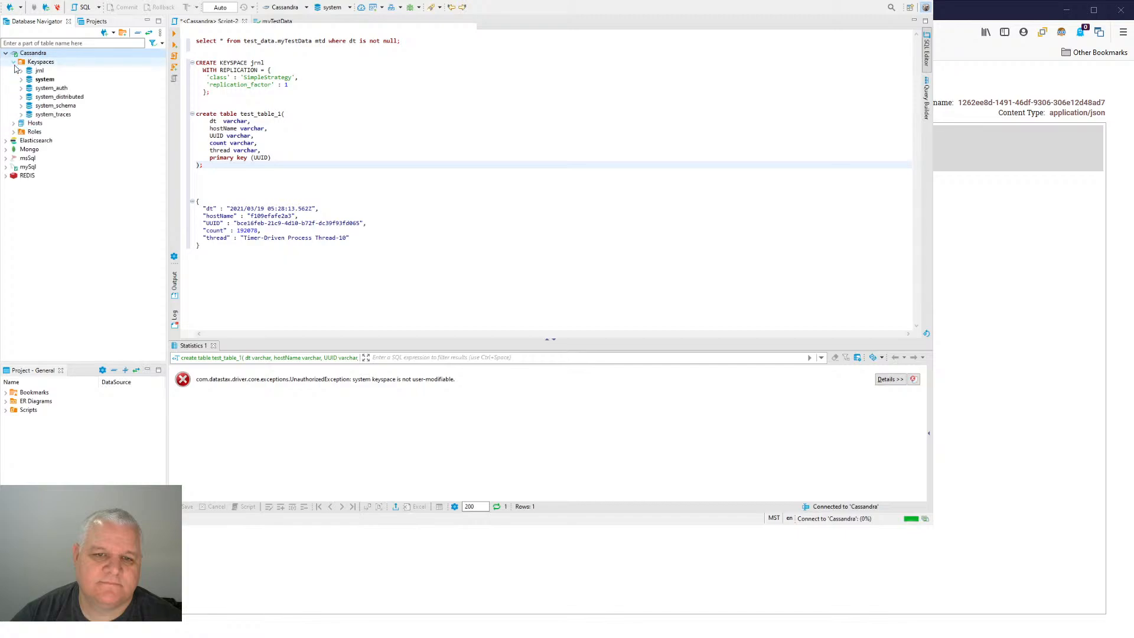
pyautogui.click(21, 71)
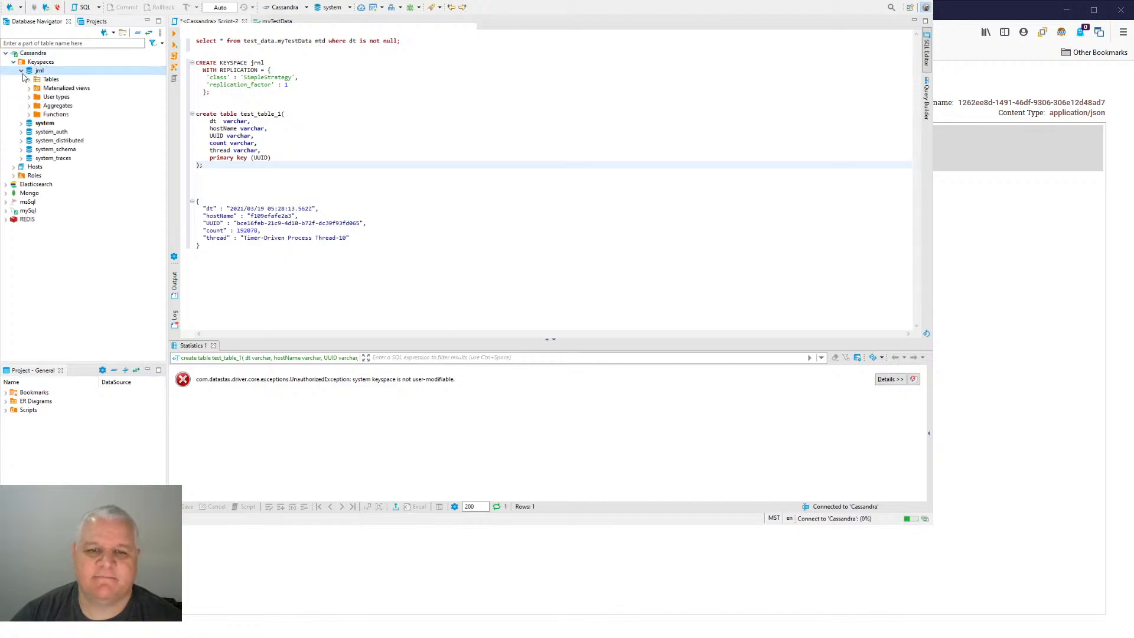
pyautogui.click(30, 79)
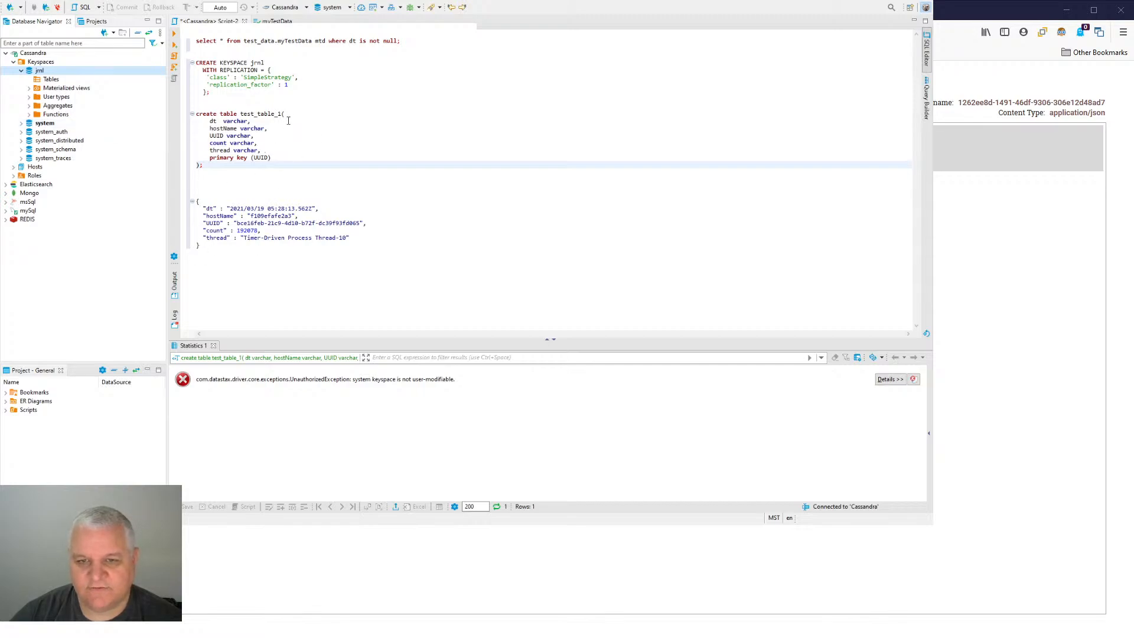
# - Insert the statement "use jrnl;" above the create table statement and run it
pyautogui.click(335, 8)
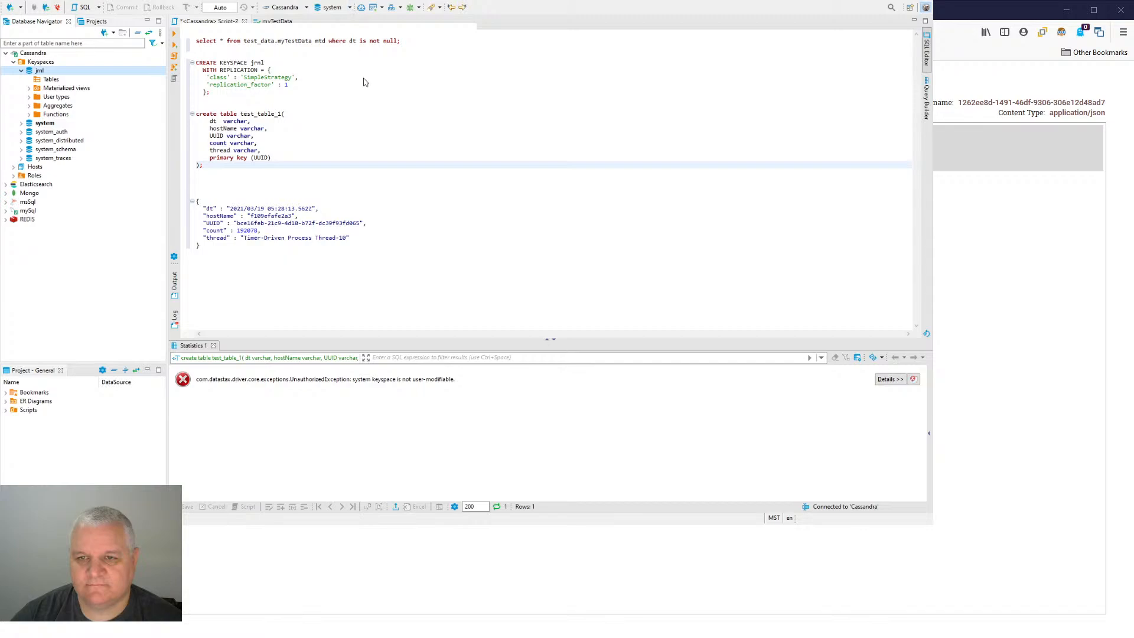
pyautogui.click(230, 106)
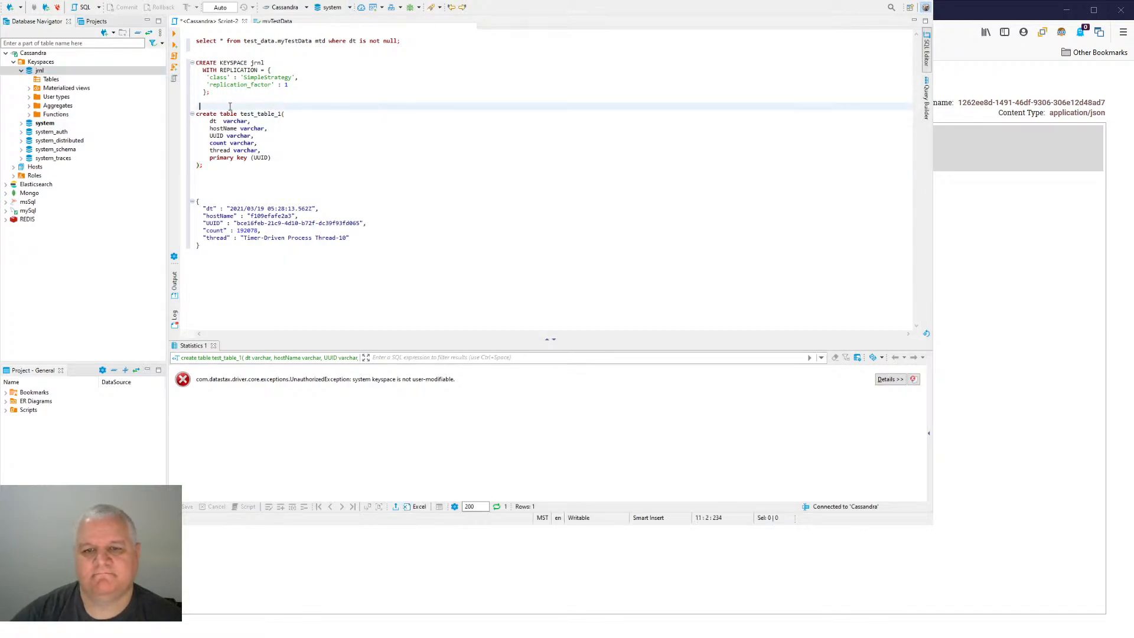
pyautogui.press('Return')
pyautogui.press('Up')
pyautogui.write('us')
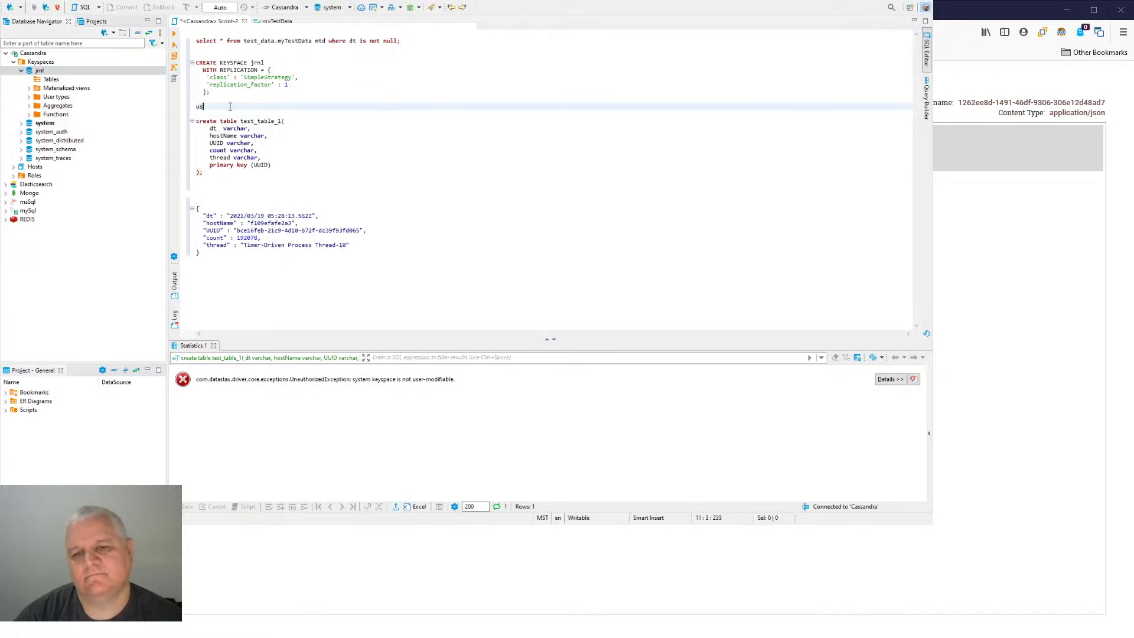
pyautogui.write('e jrnl;')
pyautogui.hotkey('ctrl', 'Return')
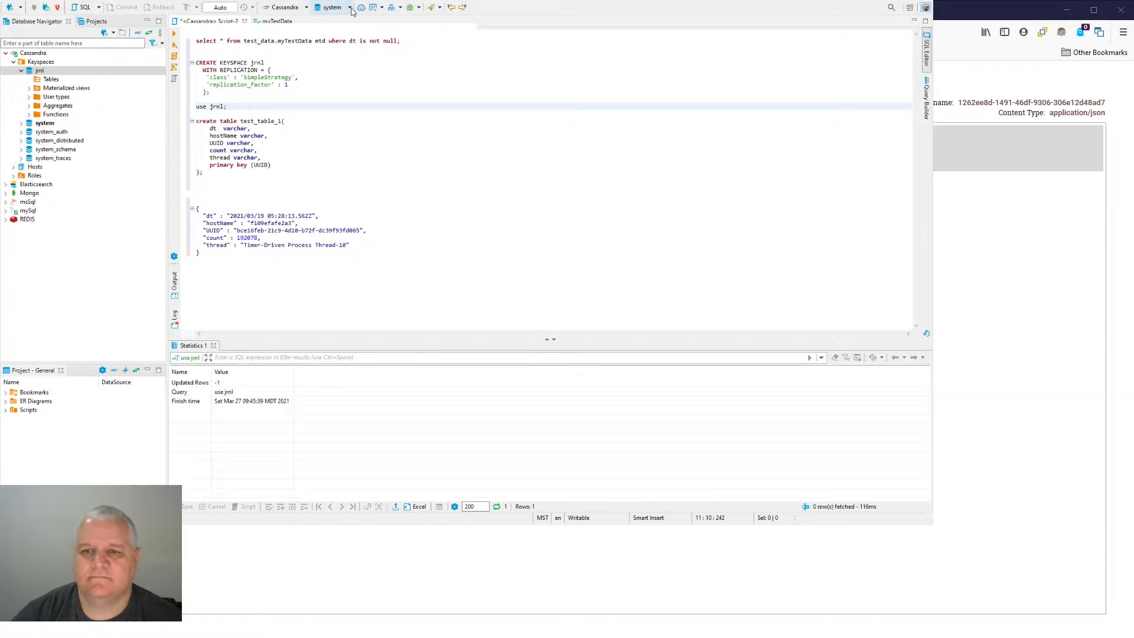
# - Refresh the list of Cassandra keyspaces
pyautogui.click(84, 72)
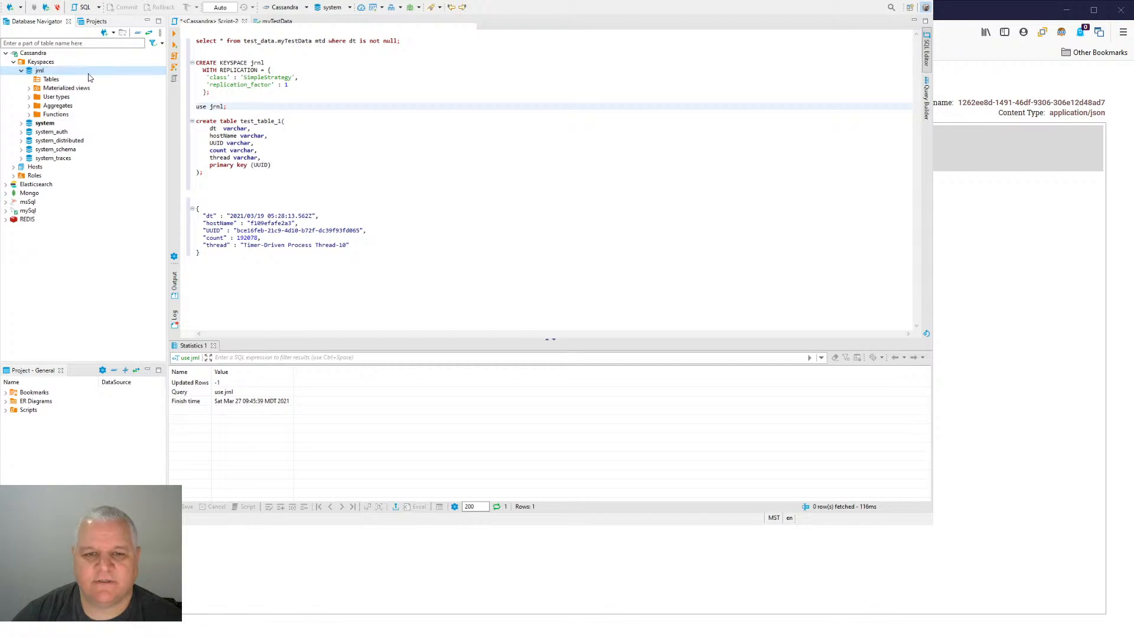
pyautogui.click(77, 62)
pyautogui.press('F5')
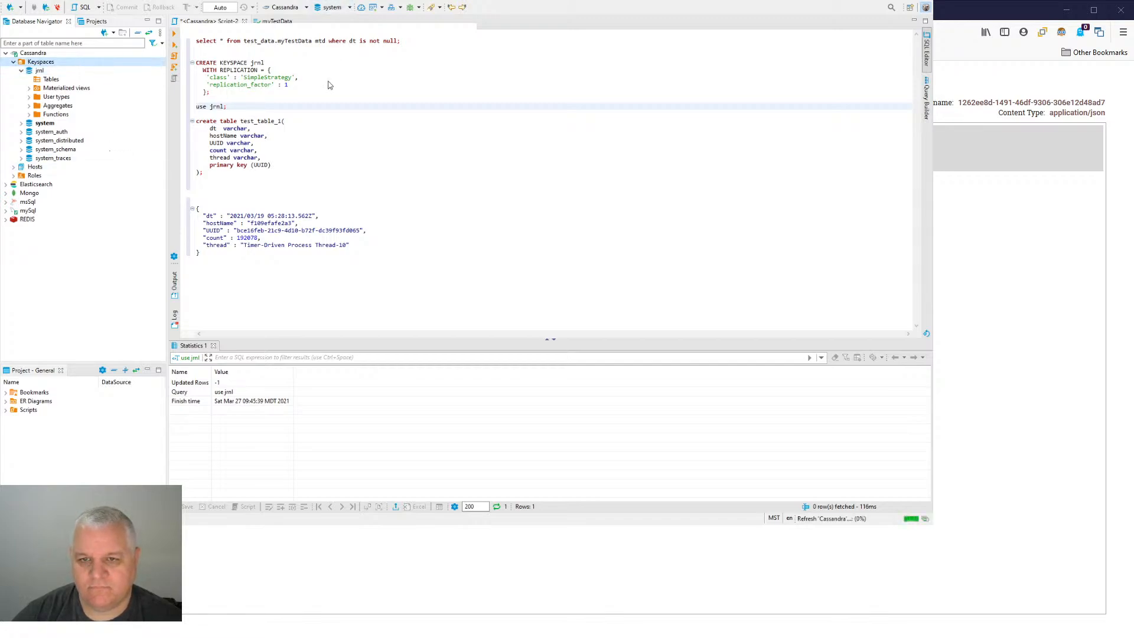
# - Qualify the table name as jrnl.test_table_1 and try to run the create table statement
pyautogui.click(258, 143)
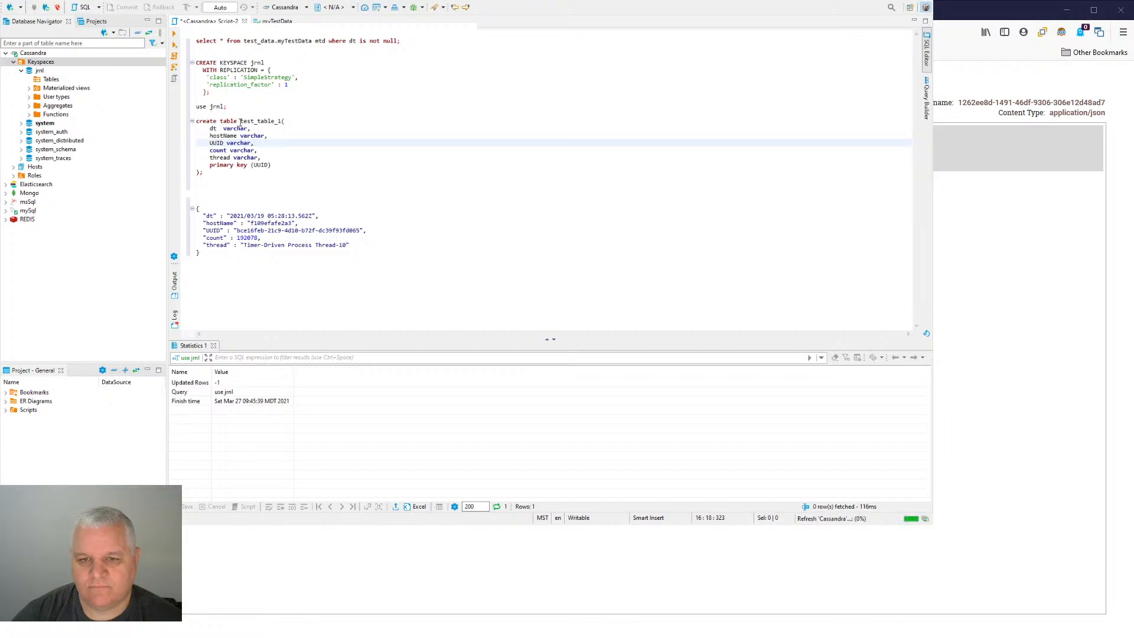
pyautogui.click(240, 122)
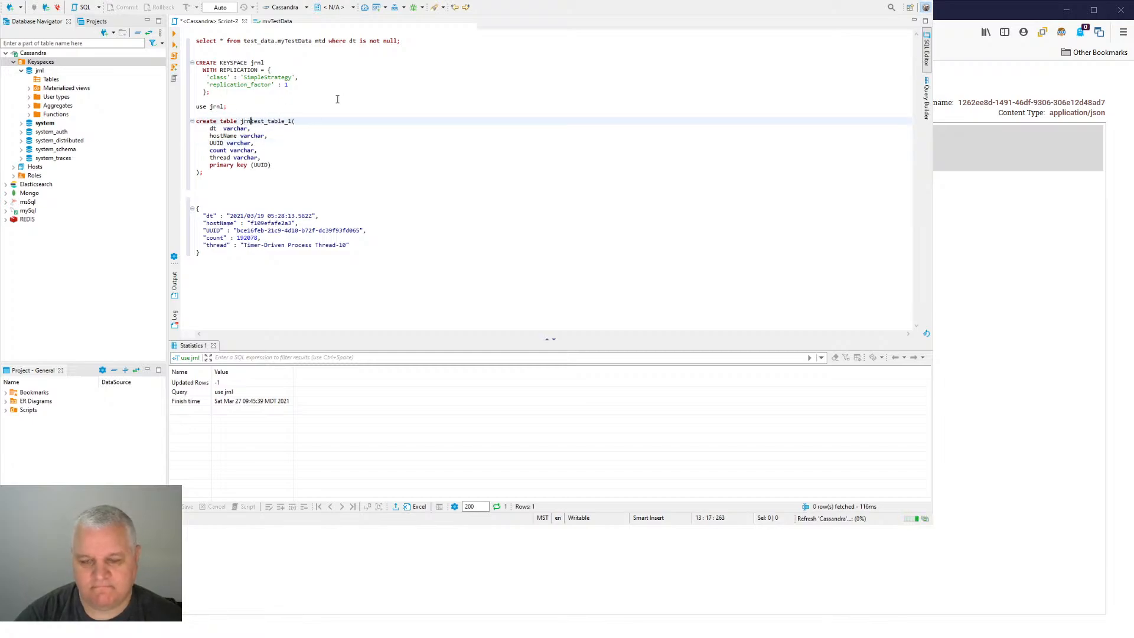
pyautogui.write('jrnl.')
pyautogui.hotkey('ctrl', 'Return')
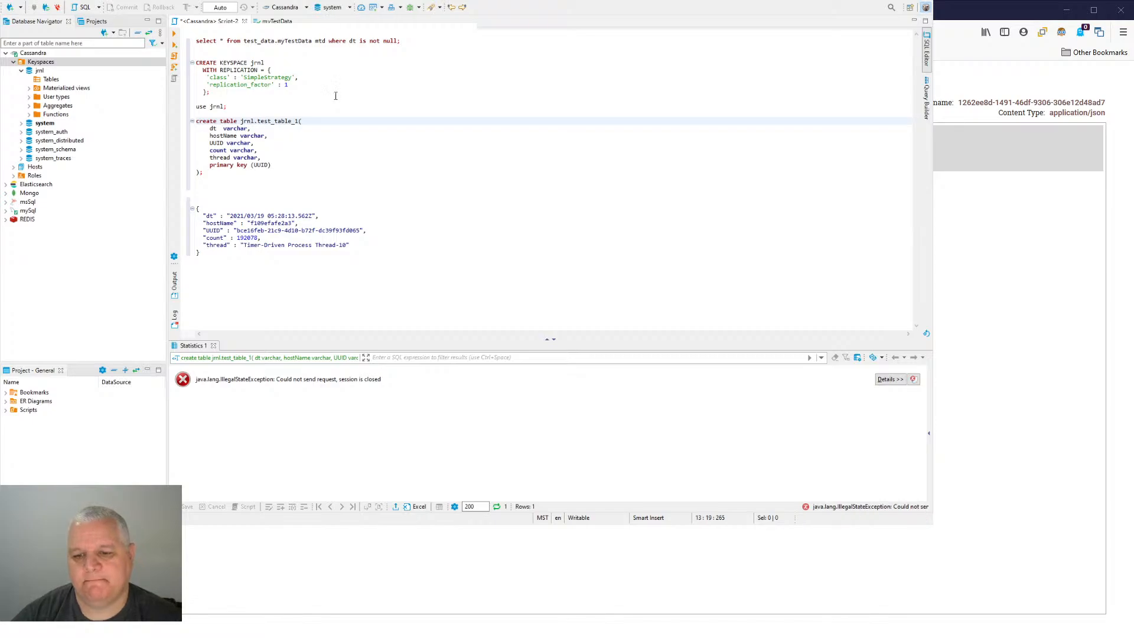
# - Disconnect and reopen the Cassandra connection, and expand its jrnl keyspace
pyautogui.click(72, 53)
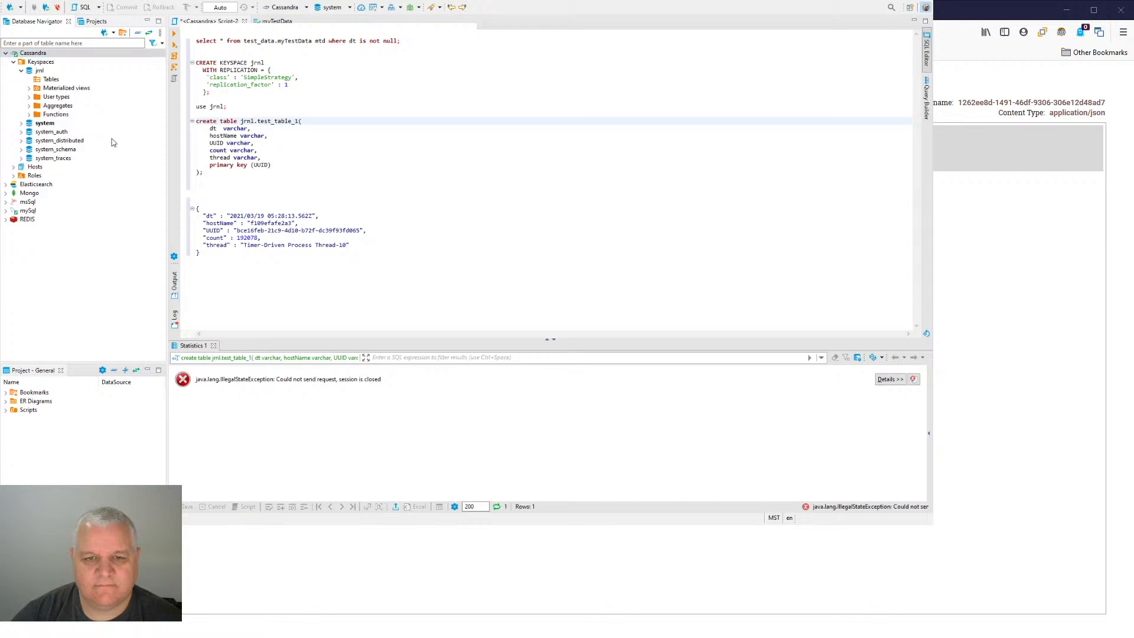
pyautogui.click(477, 267)
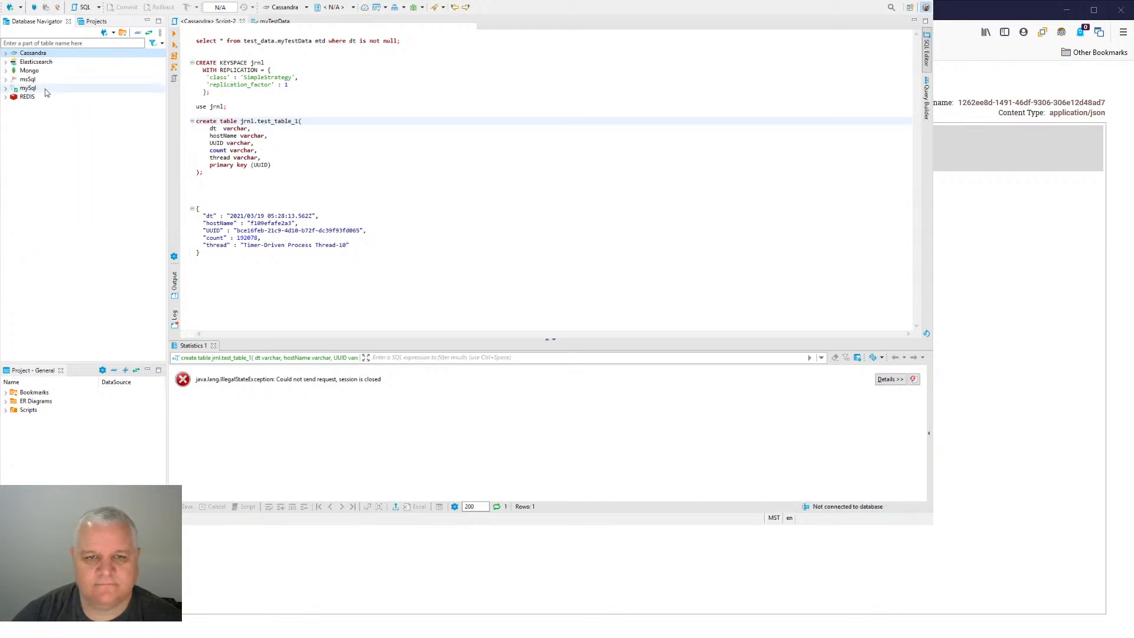
pyautogui.click(7, 54)
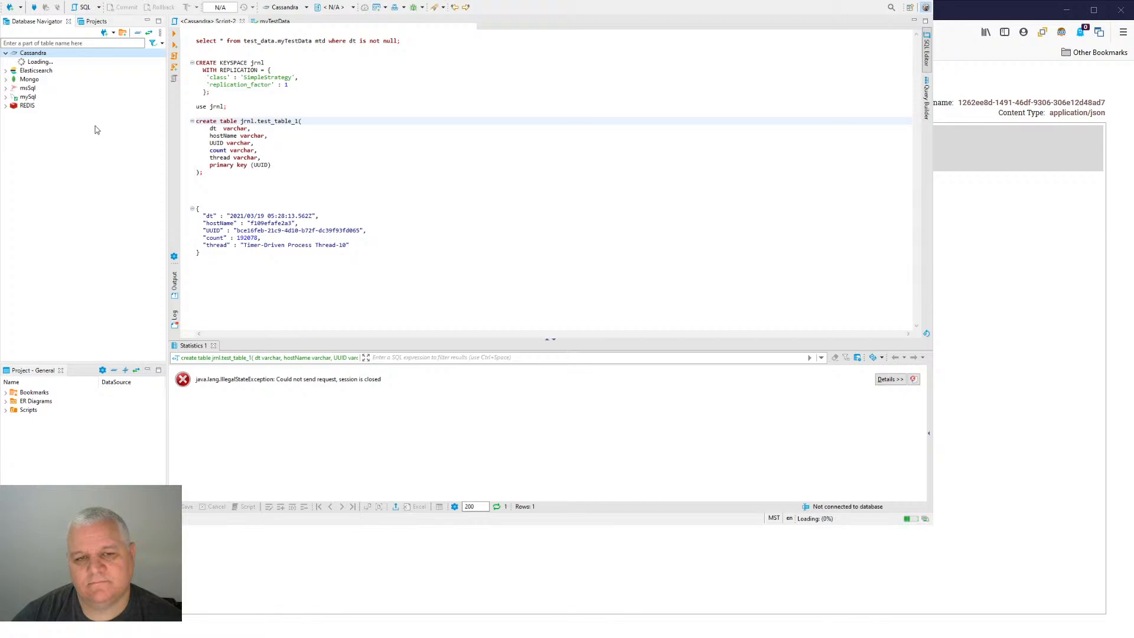
pyautogui.click(13, 63)
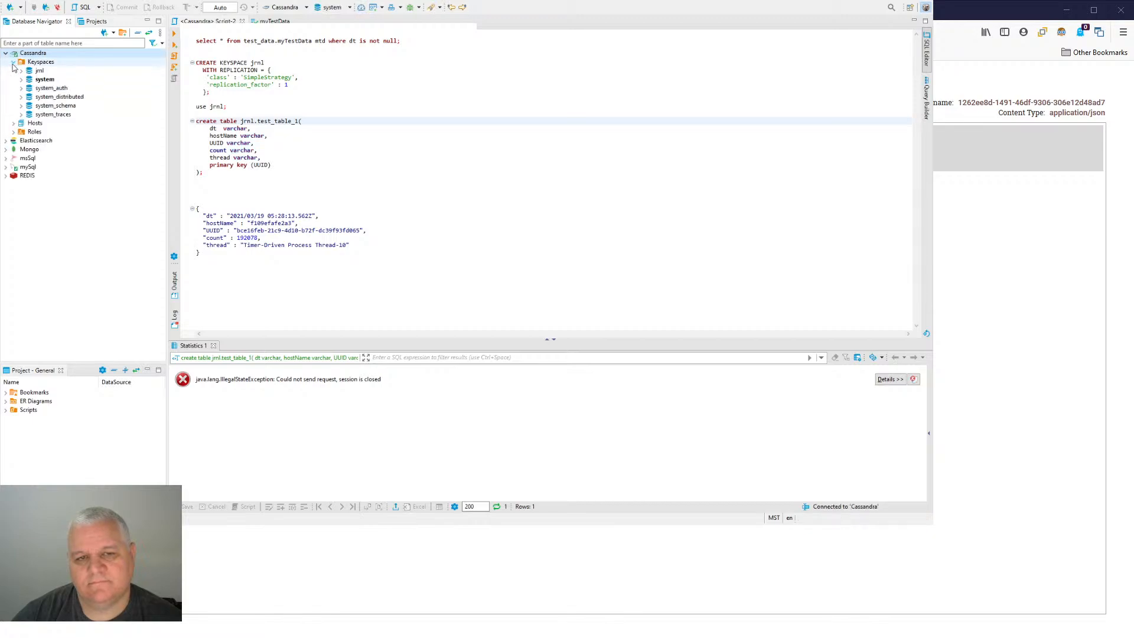
pyautogui.click(21, 70)
# - Run the create table statement for jrnl.test_table_1 and expand the Tables folder of jrnl
pyautogui.click(204, 172)
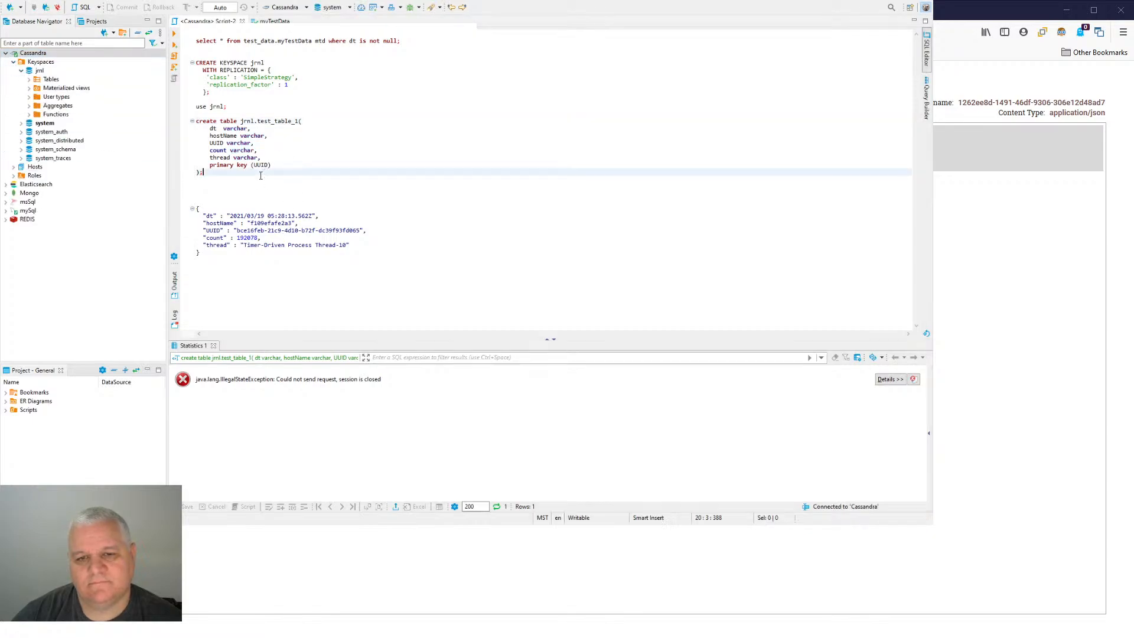
pyautogui.click(175, 36)
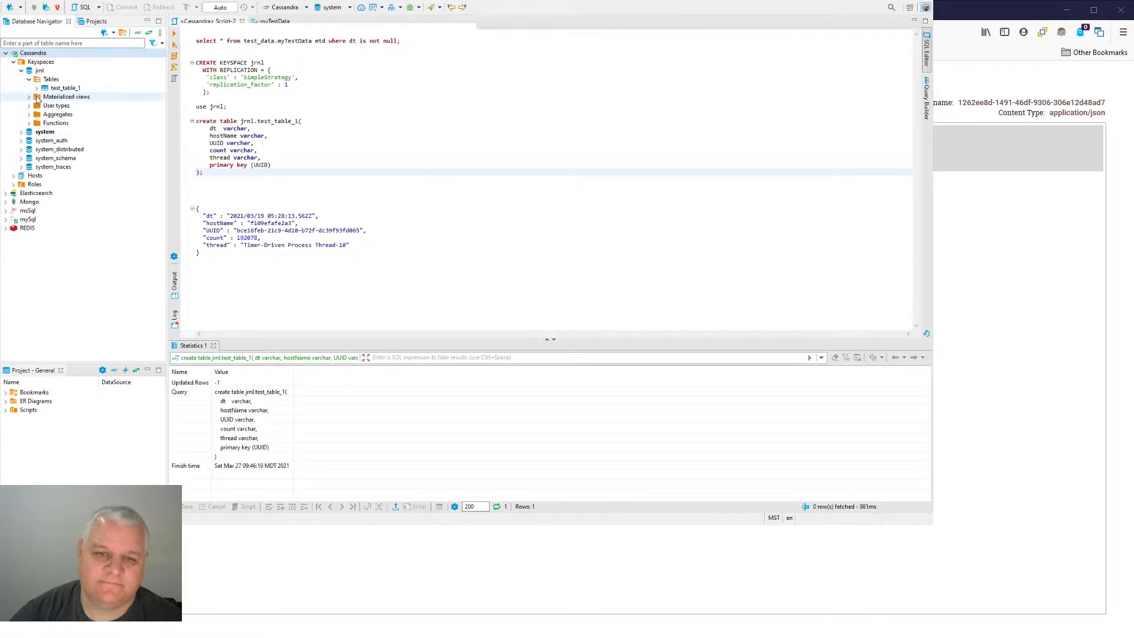
# - Switch to NiFi in the browser and close the content viewer, the provenance event and the data provenance list
pyautogui.hotkey('alt', 'Tab')
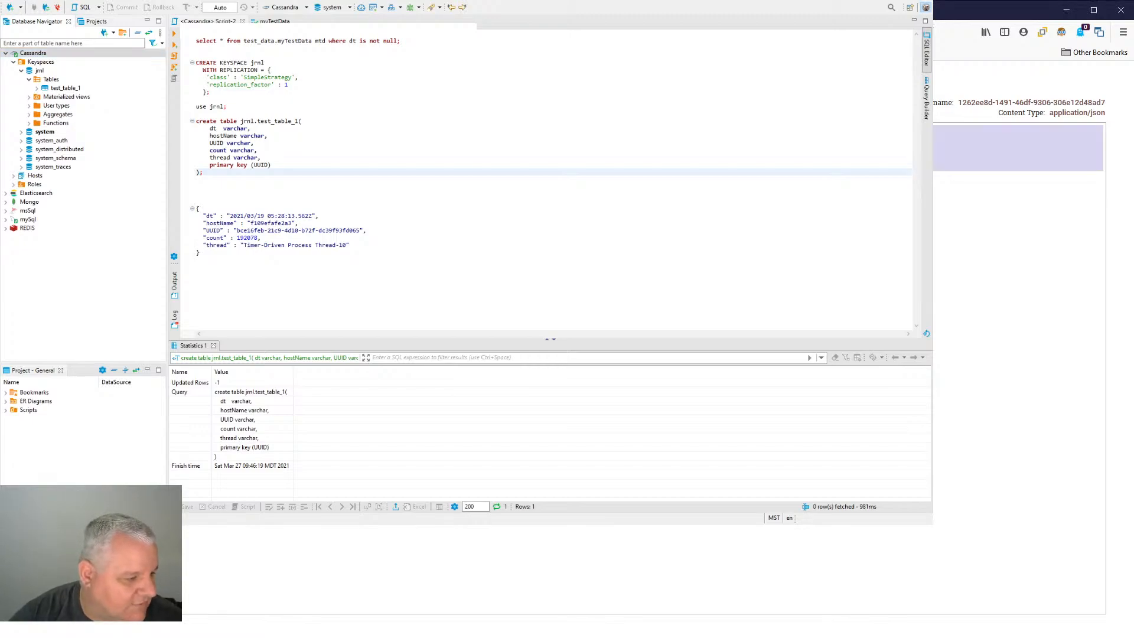
pyautogui.hotkey('alt', 'Tab')
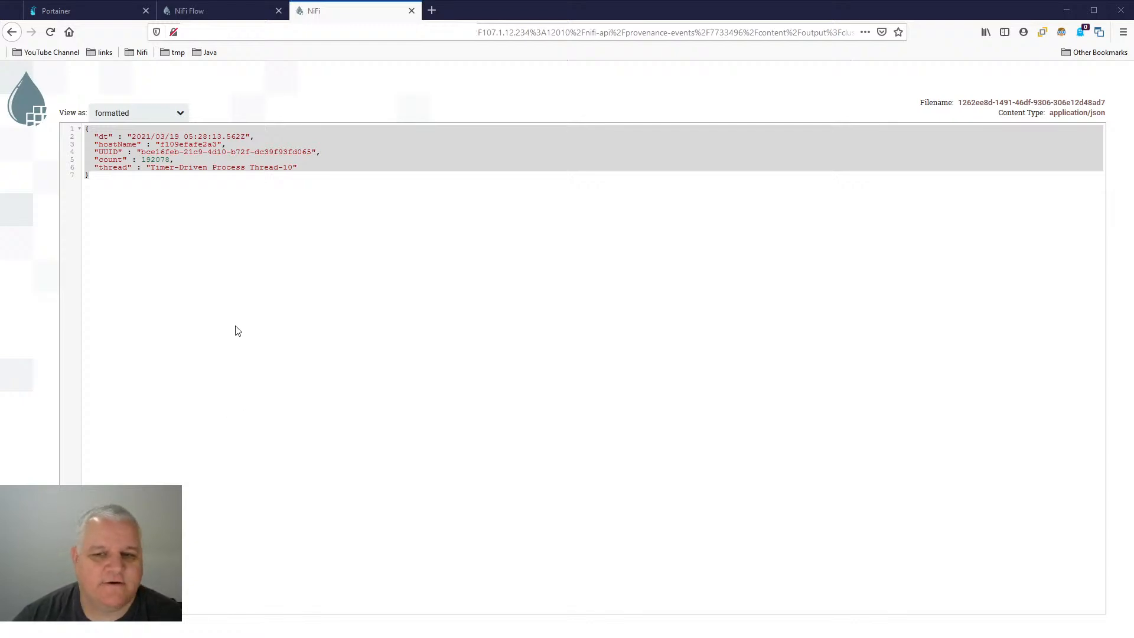
pyautogui.click(263, 191)
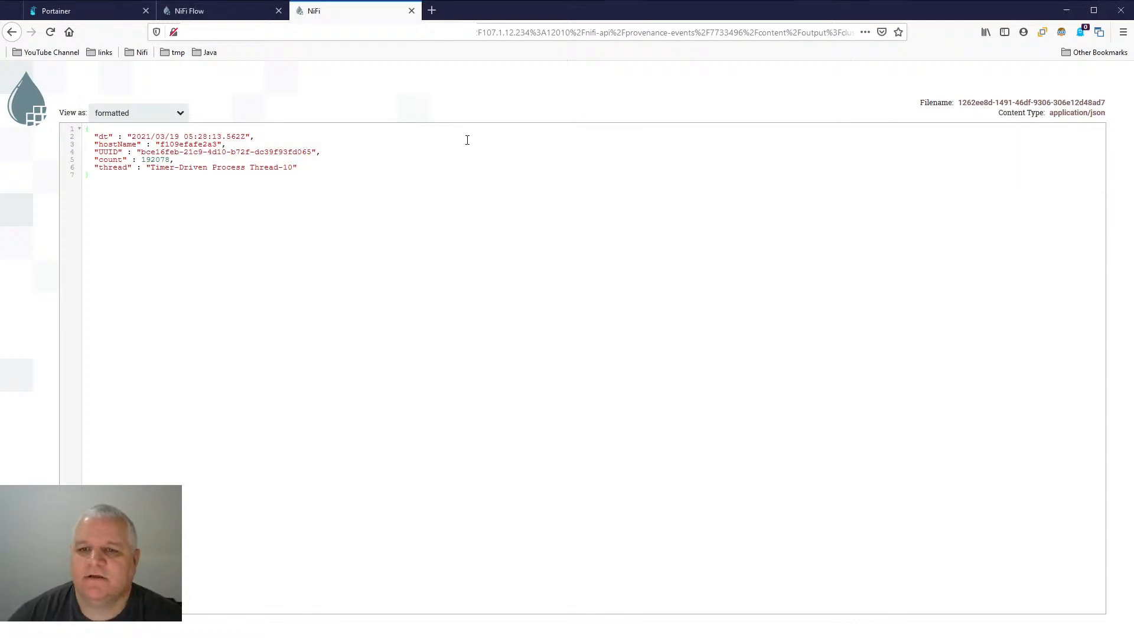
pyautogui.click(412, 11)
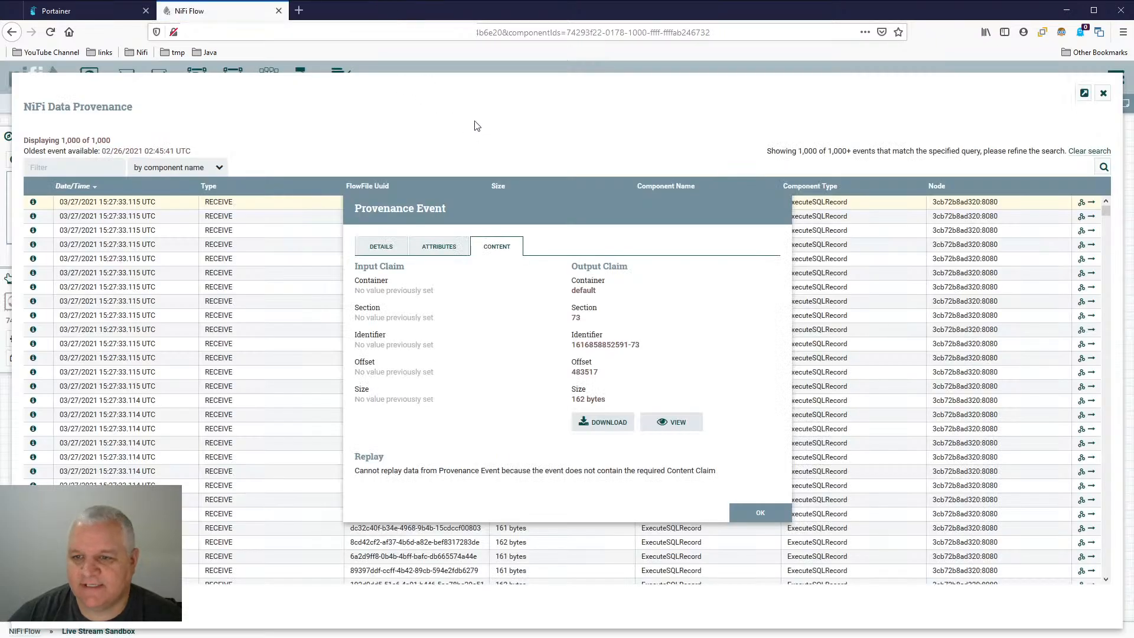
pyautogui.click(748, 511)
pyautogui.click(1104, 93)
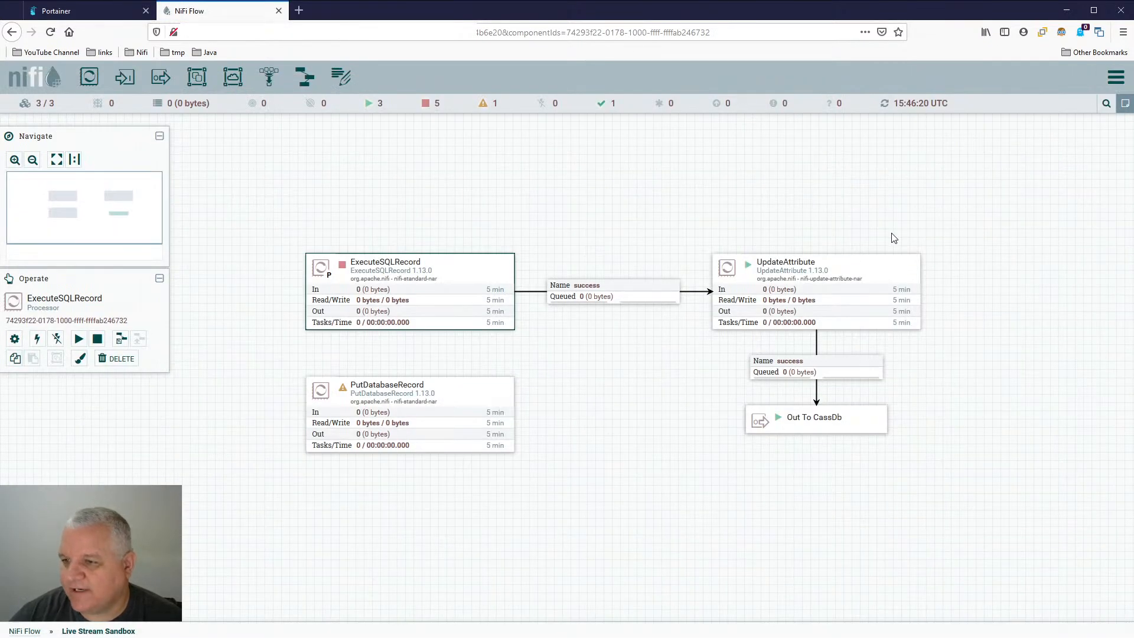
# - Review the PutCassandraRecord properties in the Cassandra Database group, and leave them without changes
pyautogui.moveTo(475, 270)
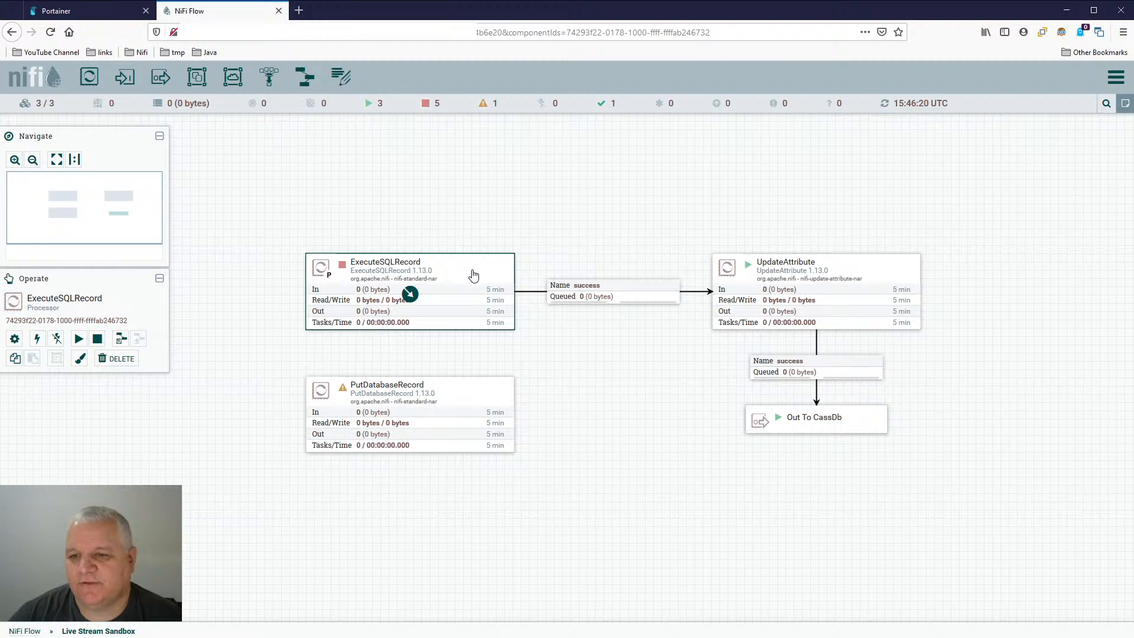
pyautogui.click(897, 270)
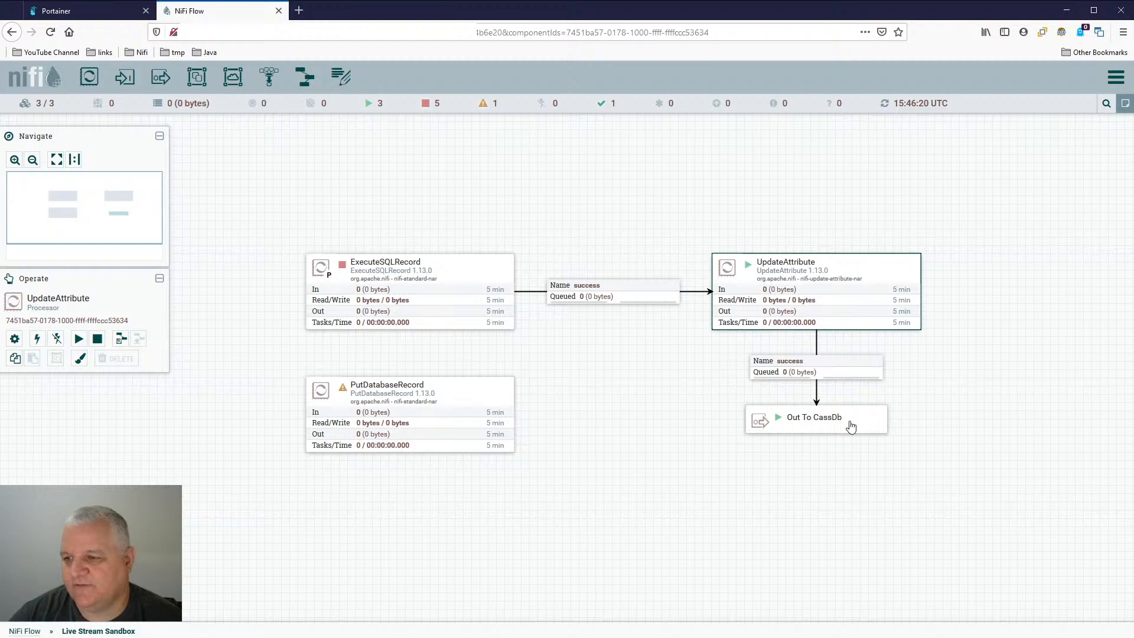
pyautogui.click(20, 631)
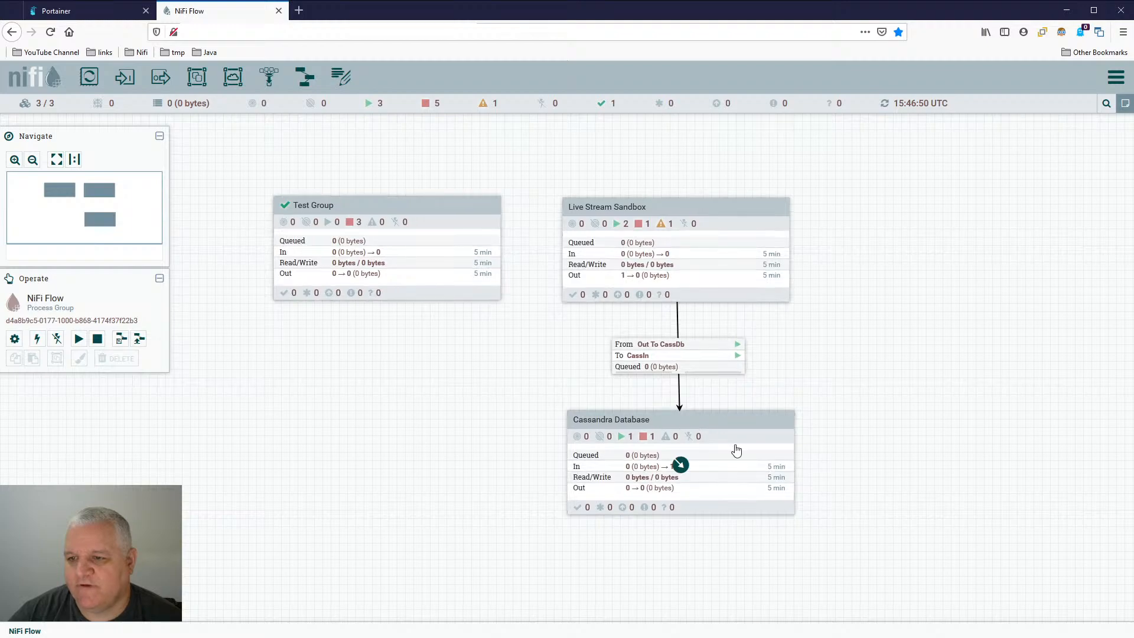
pyautogui.doubleClick(757, 423)
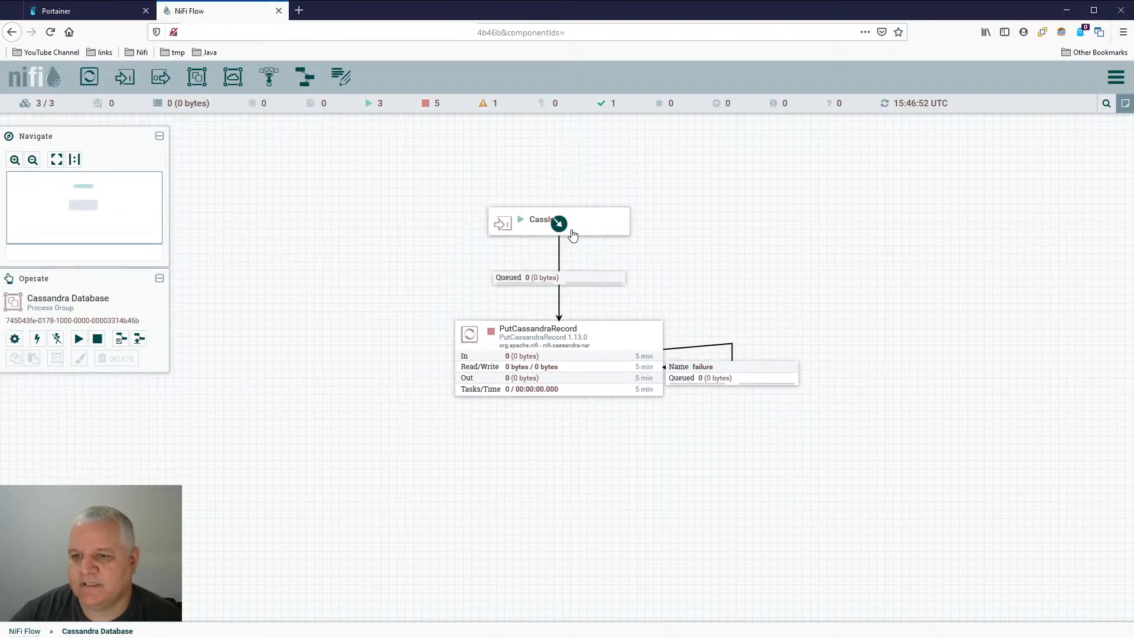
pyautogui.doubleClick(608, 355)
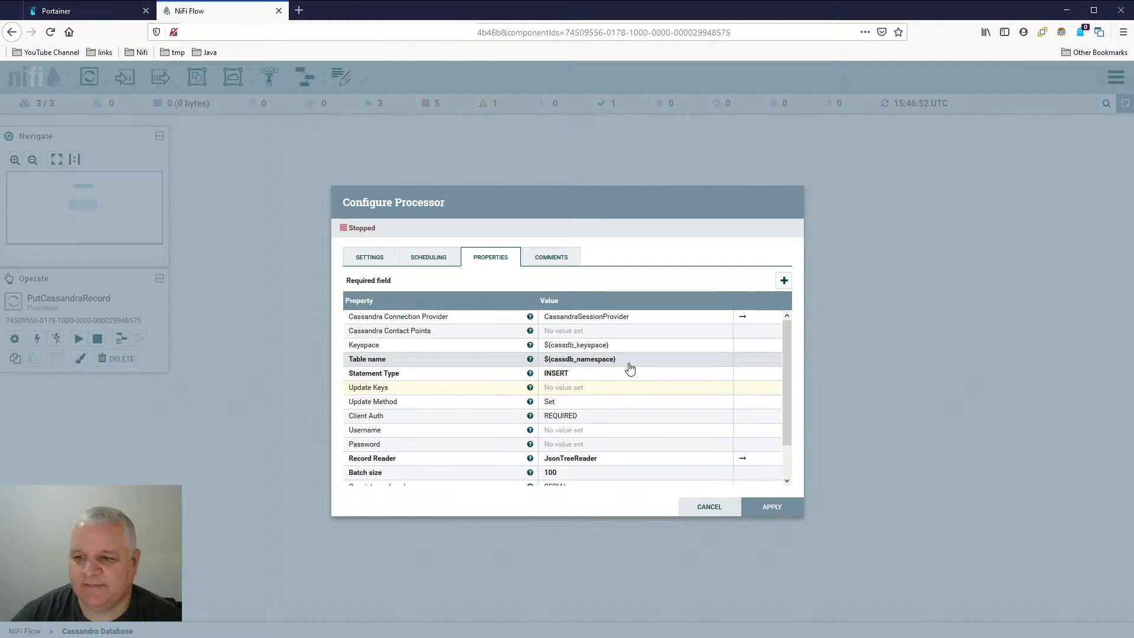
pyautogui.click(711, 506)
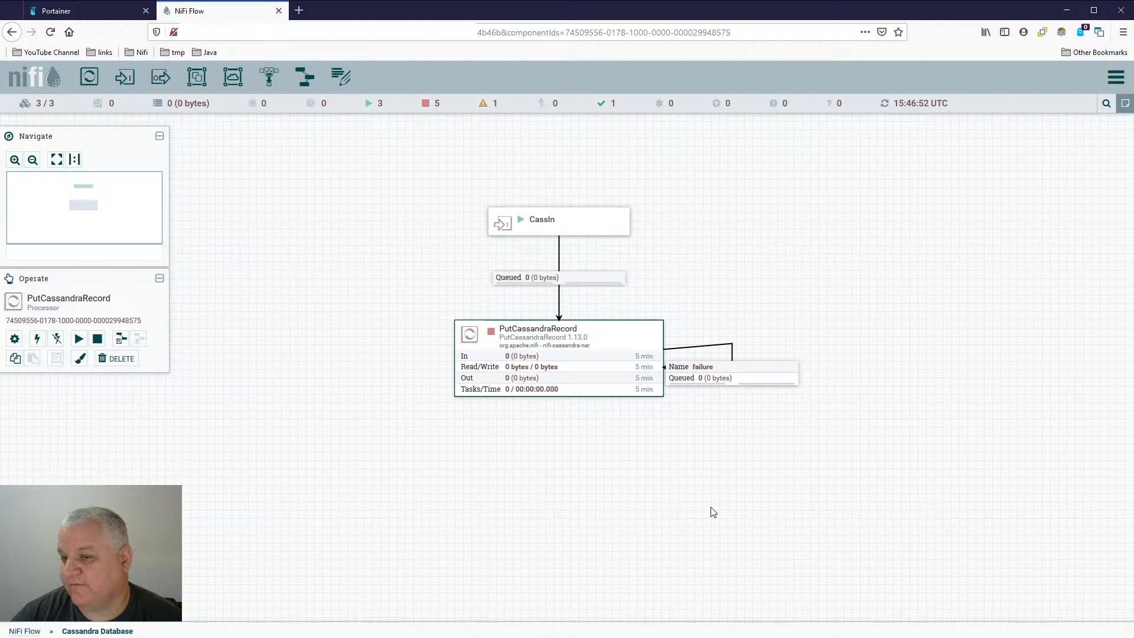
# - Start the PutCassandraRecord processor and refresh the canvas
pyautogui.rightClick(625, 331)
pyautogui.click(644, 357)
pyautogui.rightClick(845, 216)
pyautogui.click(854, 221)
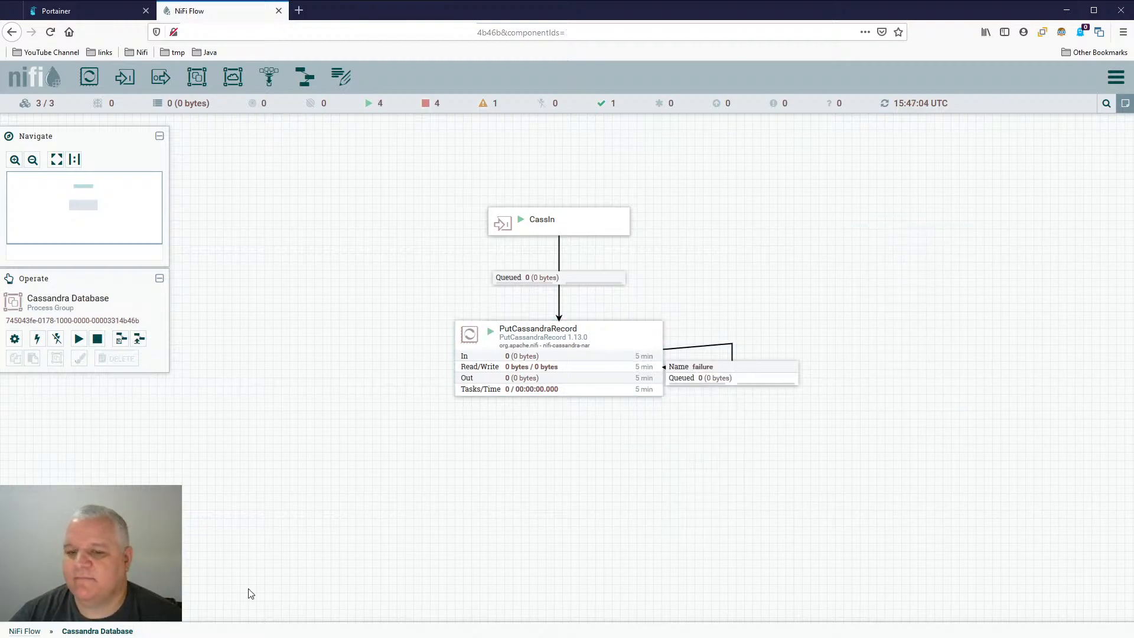
# - Return to the root flow and align the Live Stream Sandbox group directly above the Cassandra Database group
pyautogui.click(22, 630)
pyautogui.doubleClick(729, 225)
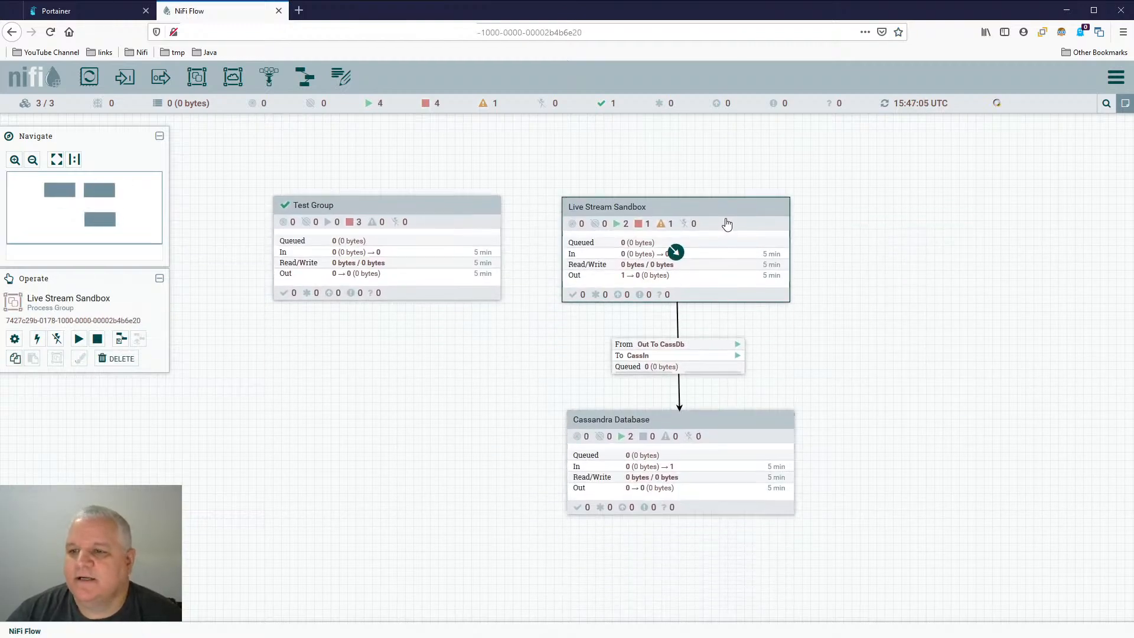
pyautogui.moveTo(589, 230); pyautogui.dragTo(614, 165)
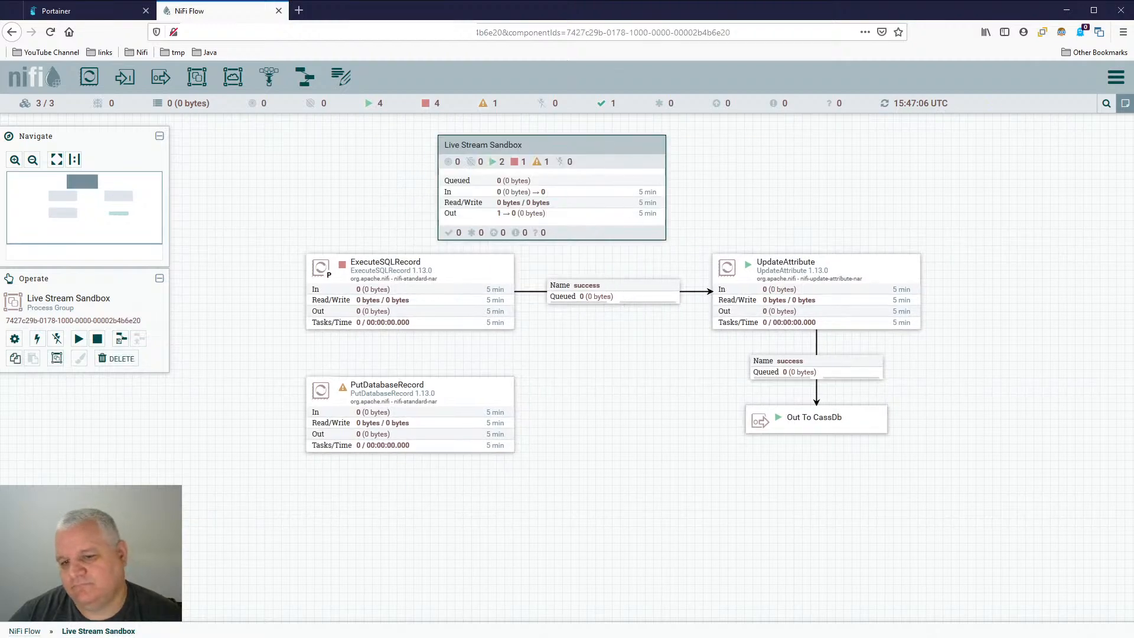
pyautogui.click(25, 631)
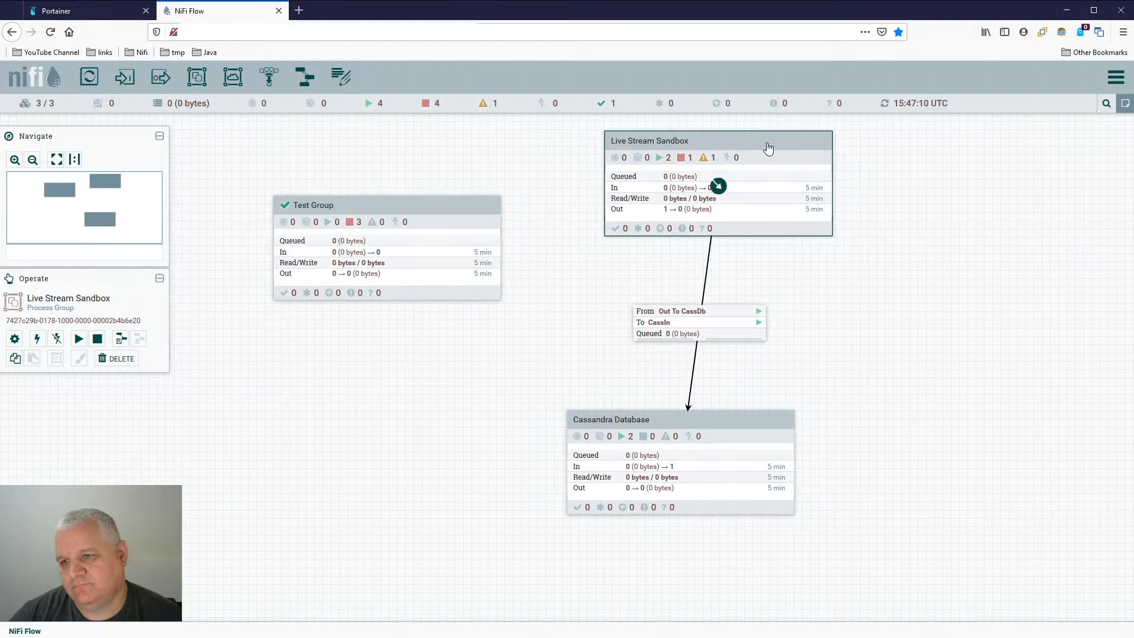
pyautogui.moveTo(732, 165); pyautogui.dragTo(696, 228)
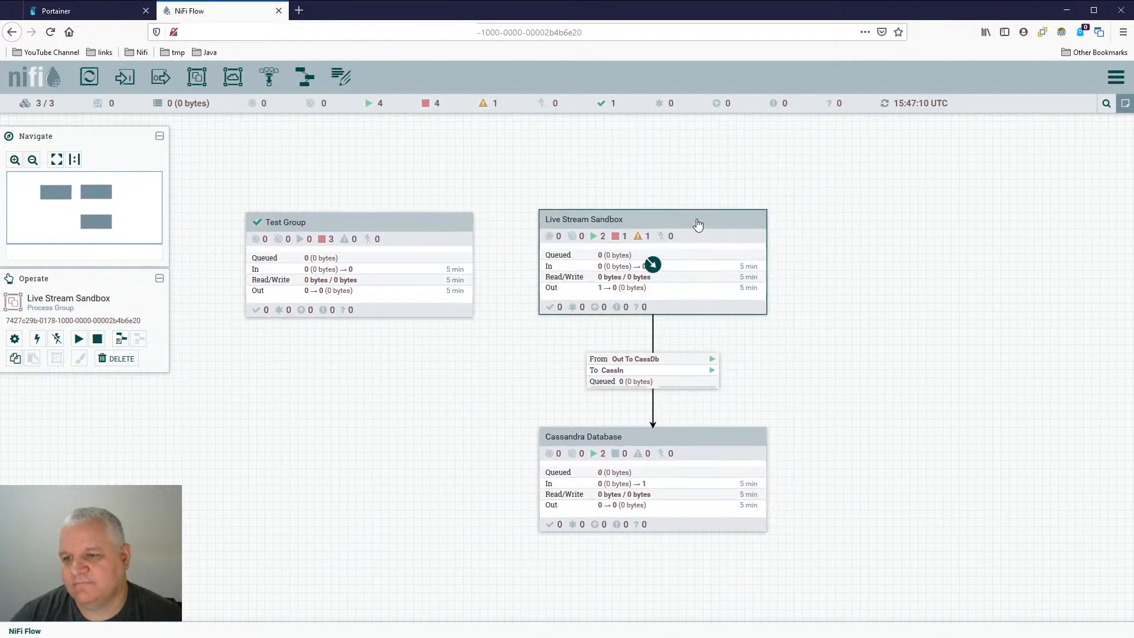
# - Enter the Live Stream Sandbox group, start the ExecuteSQLRecord processor and refresh the canvas
pyautogui.doubleClick(688, 242)
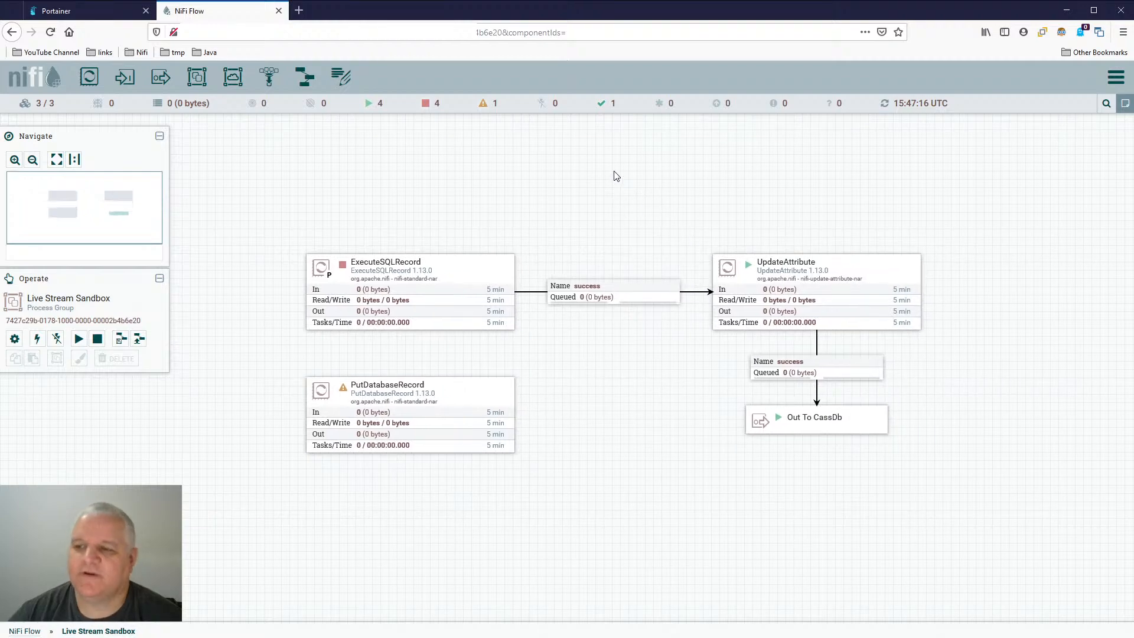
pyautogui.rightClick(452, 276)
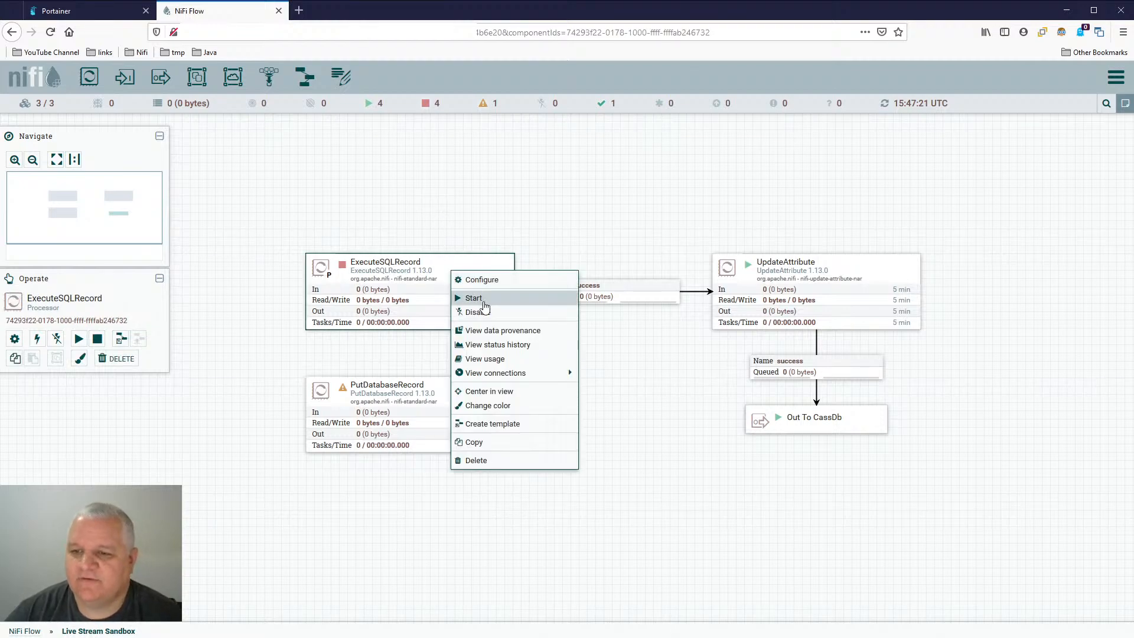
pyautogui.click(467, 299)
pyautogui.rightClick(591, 159)
pyautogui.click(616, 169)
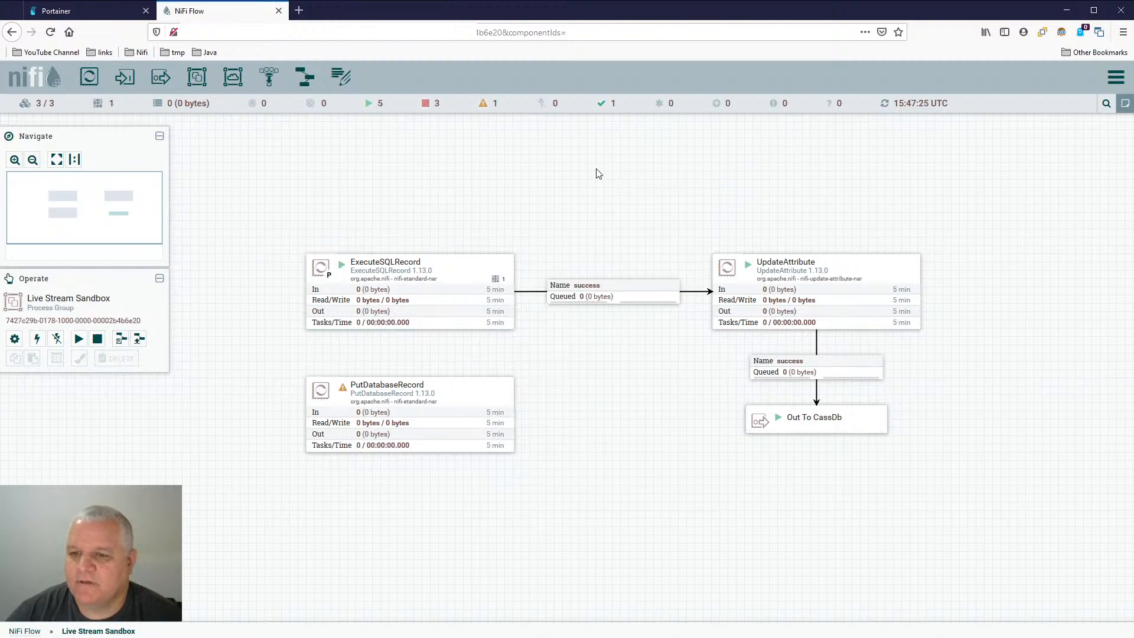
# - Stop the ExecuteSQLRecord processor and refresh its status
pyautogui.rightClick(467, 270)
pyautogui.rightClick(596, 371)
pyautogui.click(646, 384)
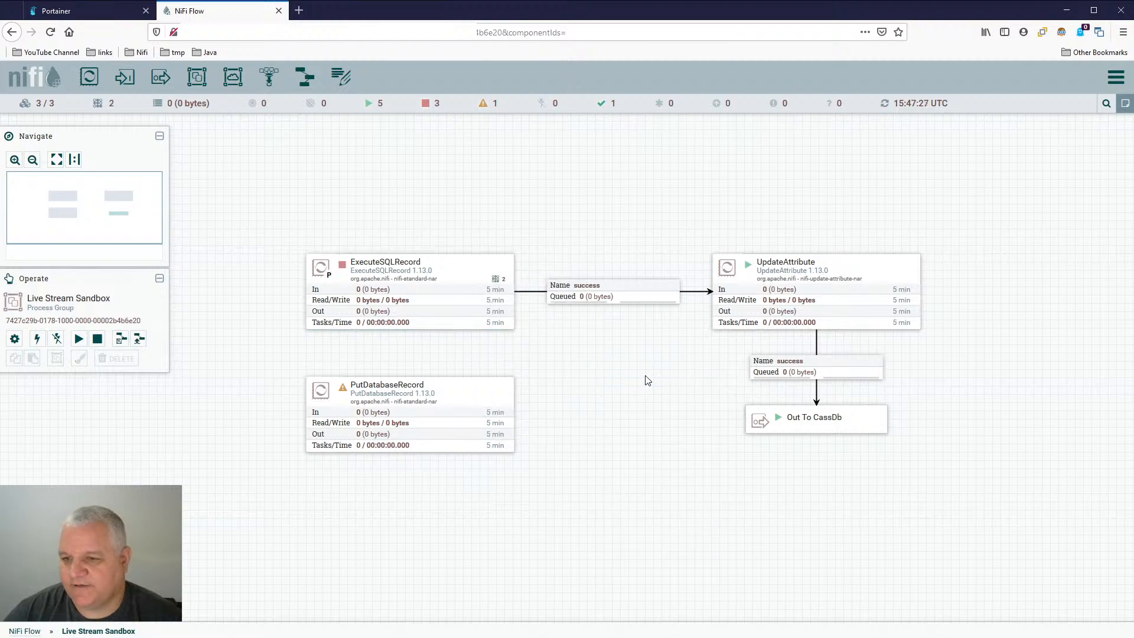
# - Refresh the Live Stream Sandbox canvas repeatedly to monitor the queues and throughput around UpdateAttribute
pyautogui.rightClick(575, 376)
pyautogui.click(601, 385)
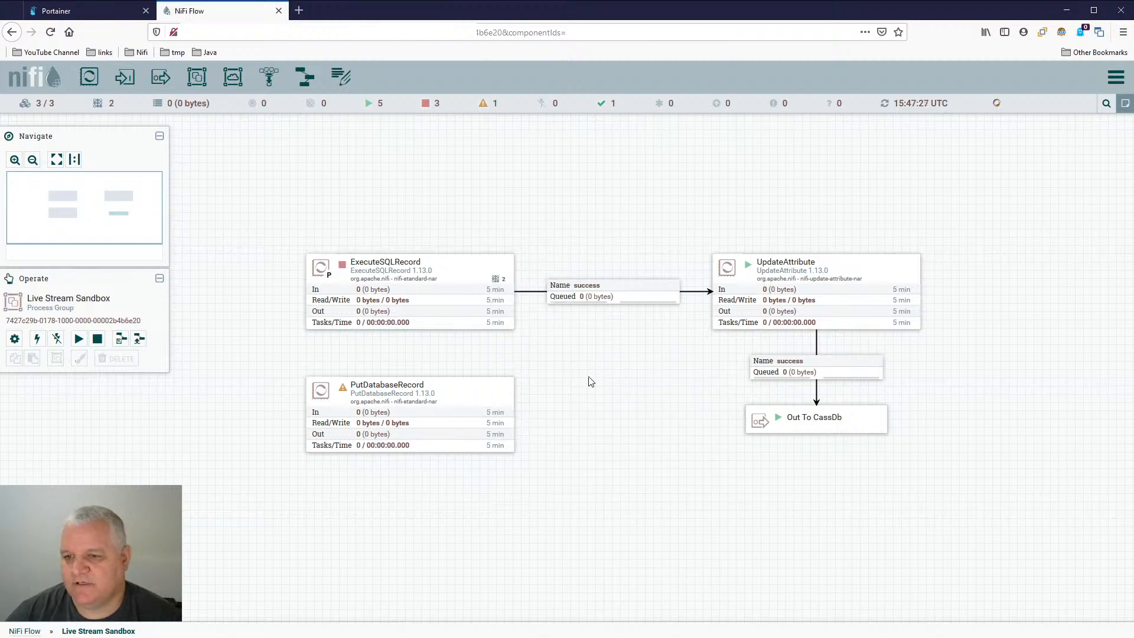
pyautogui.rightClick(566, 359)
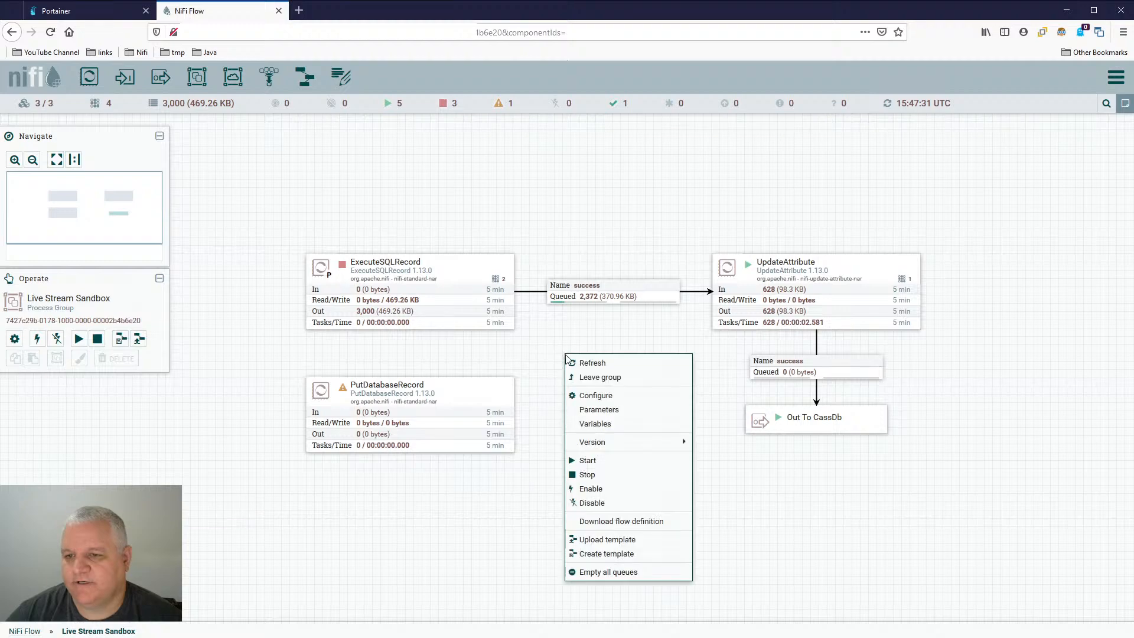
pyautogui.click(595, 370)
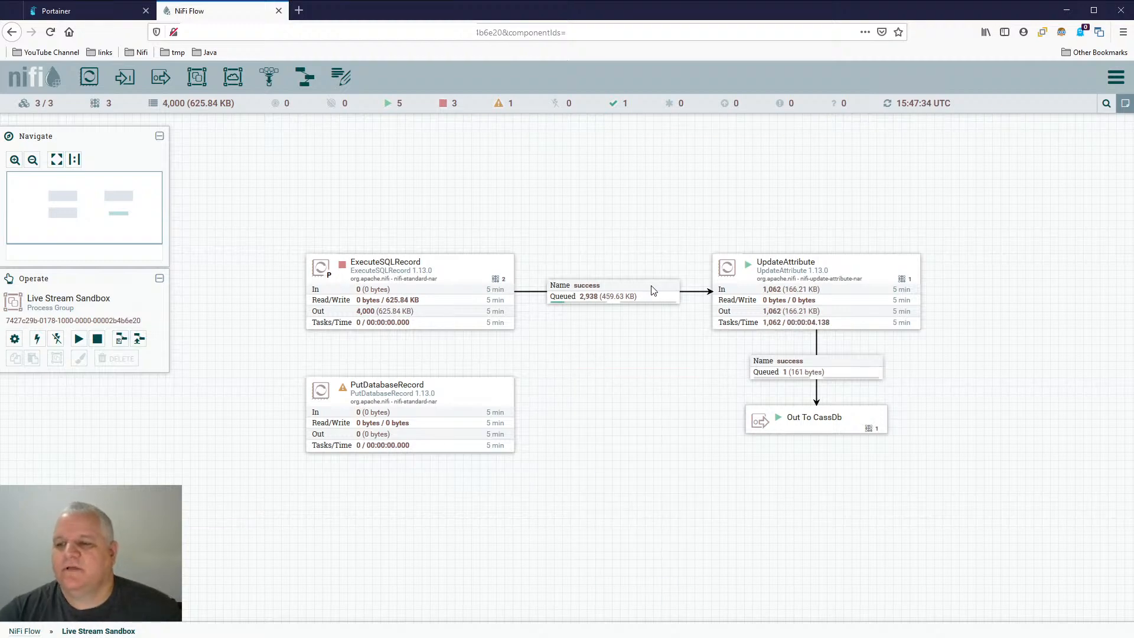
pyautogui.rightClick(570, 358)
pyautogui.click(613, 369)
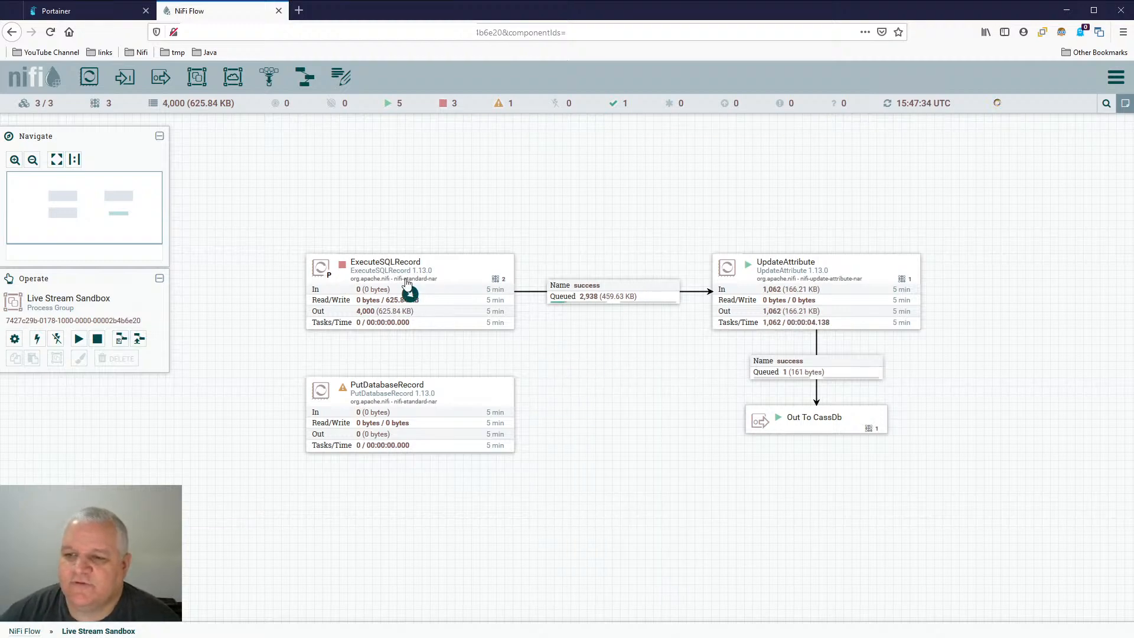
pyautogui.rightClick(585, 359)
pyautogui.click(621, 364)
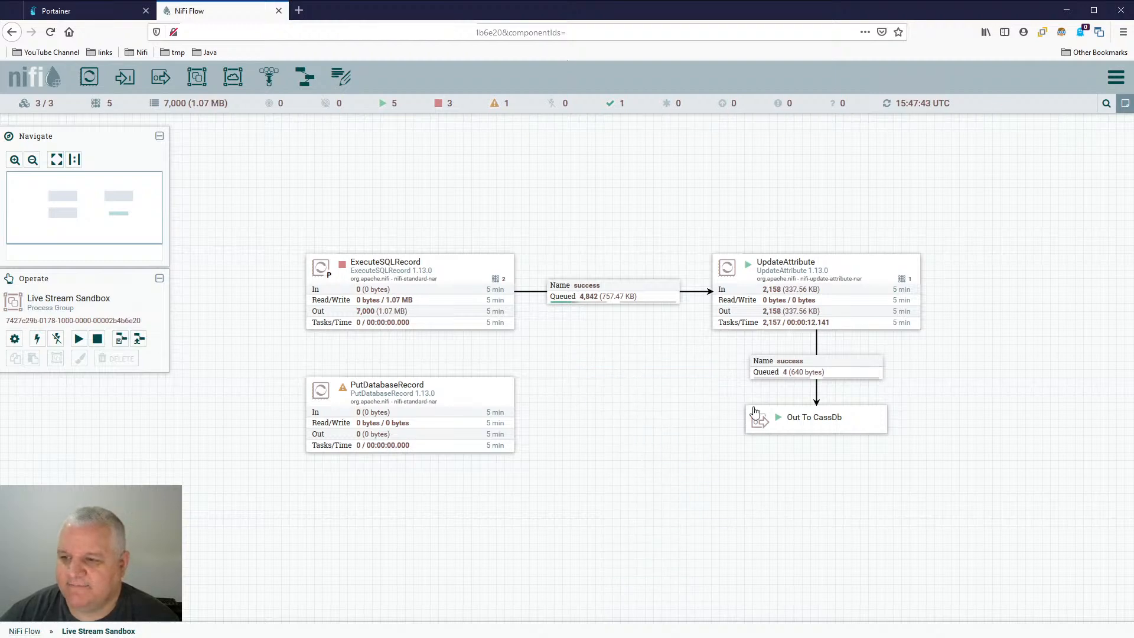
pyautogui.rightClick(588, 373)
pyautogui.click(615, 378)
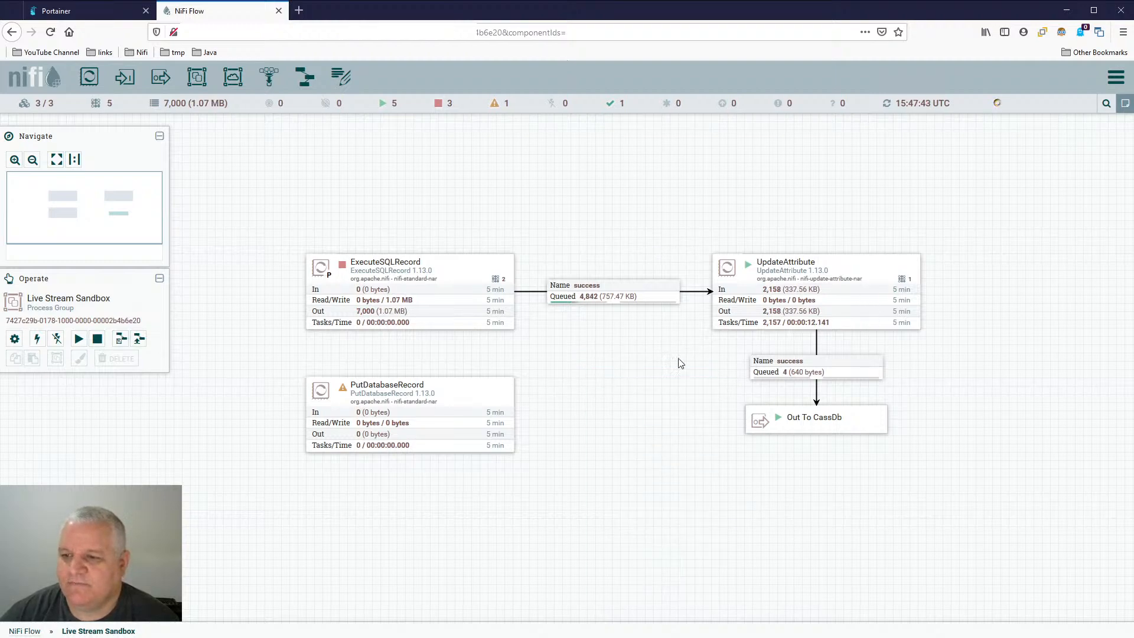
# - Stop the UpdateAttribute processor and refresh the canvas
pyautogui.click(887, 279)
pyautogui.rightClick(885, 276)
pyautogui.click(910, 302)
pyautogui.rightClick(930, 286)
pyautogui.click(951, 294)
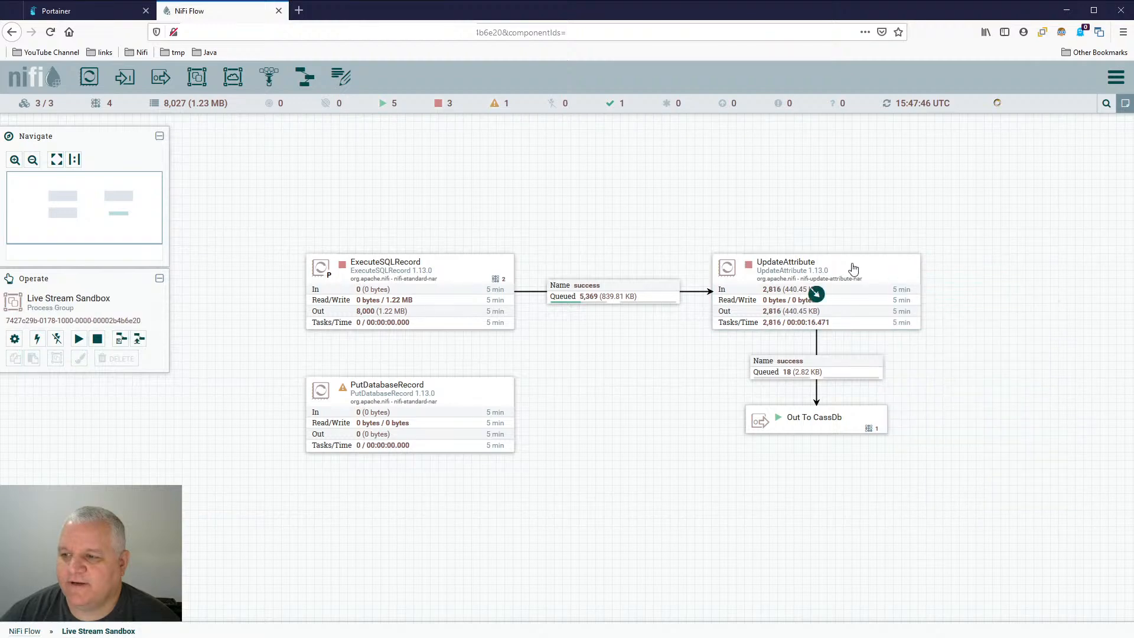
# - Set the UpdateAttribute processor's scheduling run duration to 25ms and apply the change
pyautogui.click(854, 270)
pyautogui.doubleClick(854, 270)
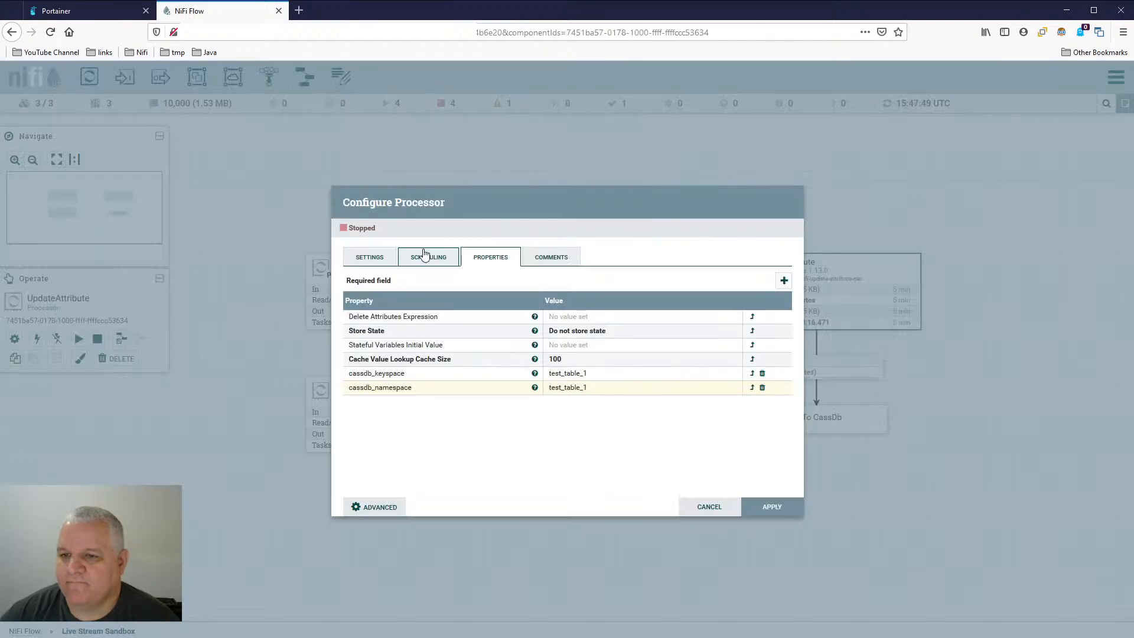
pyautogui.click(424, 254)
pyautogui.click(613, 299)
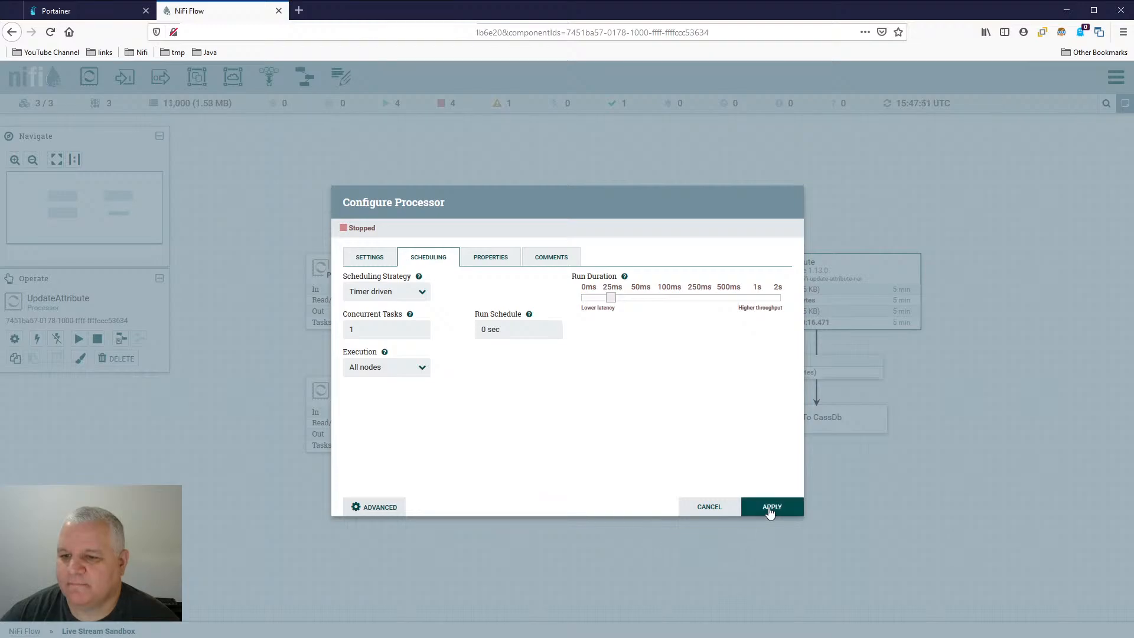
pyautogui.press('Escape')
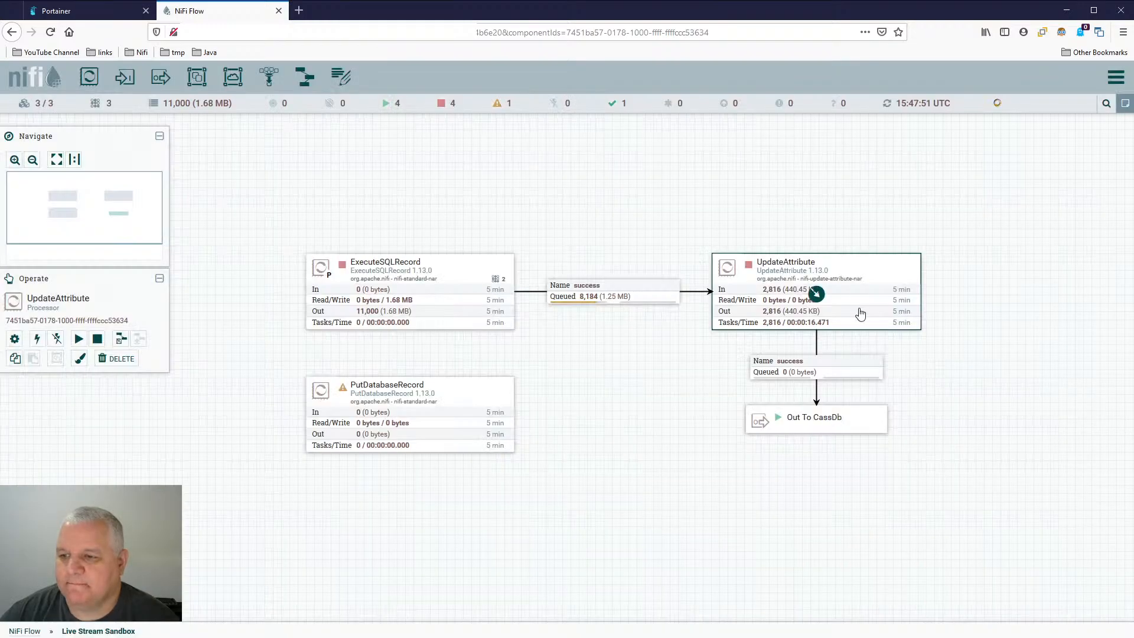
# - Start the UpdateAttribute processor and refresh the canvas to update the queue status
pyautogui.rightClick(858, 271)
pyautogui.rightClick(556, 374)
pyautogui.click(587, 384)
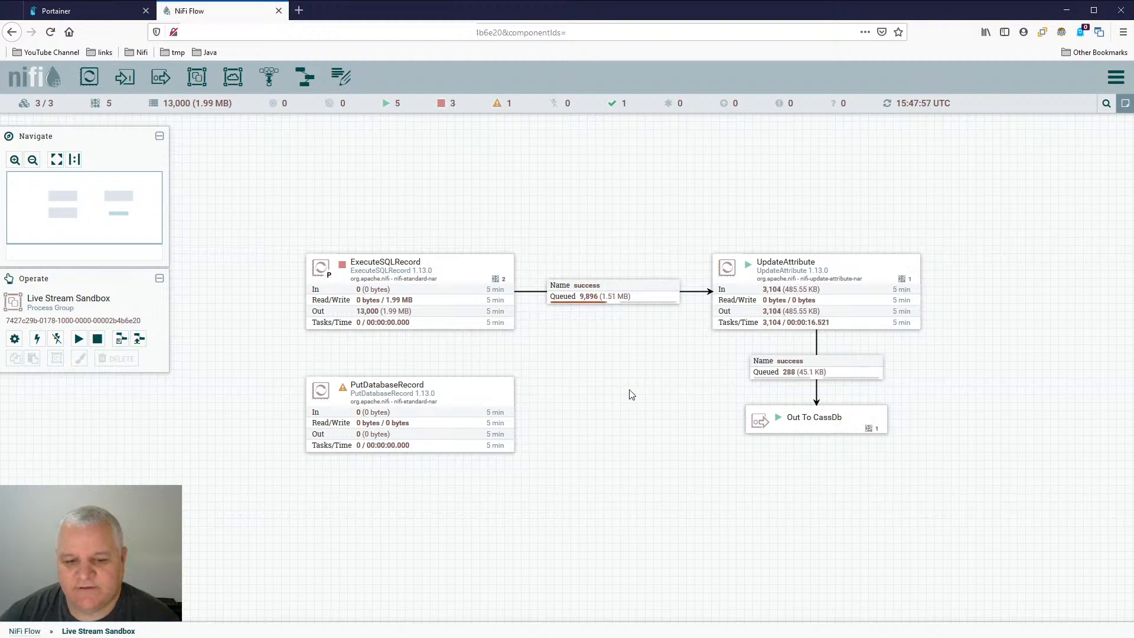
pyautogui.rightClick(601, 349)
pyautogui.click(632, 358)
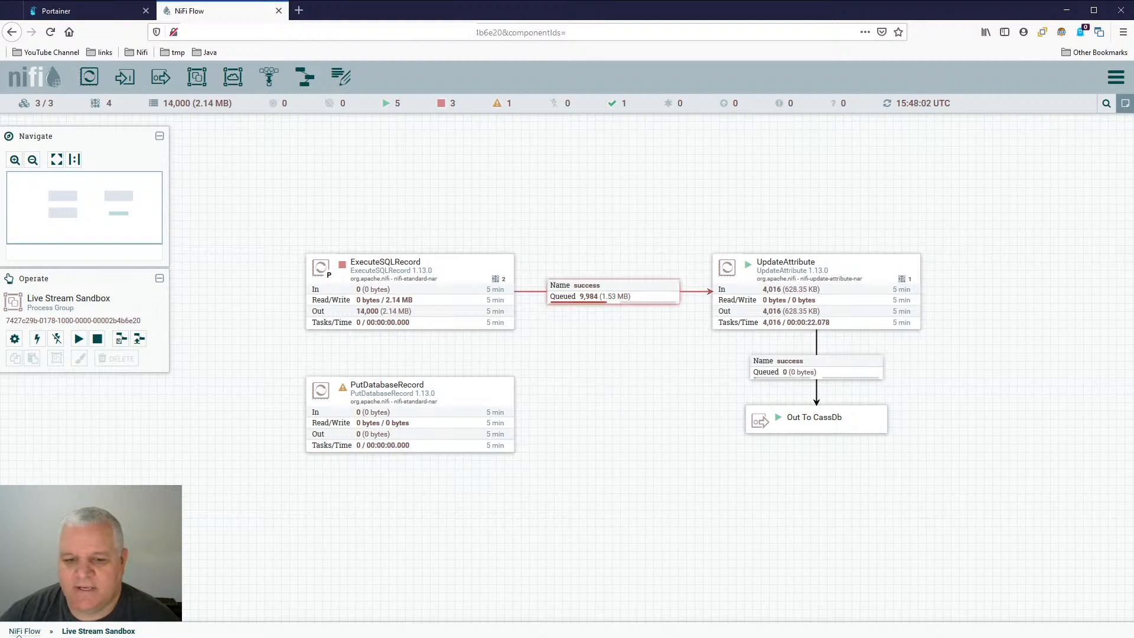
# - Enter the Cassandra Database group and check the PutCassandraRecord processor's error bulletin and details
pyautogui.click(24, 631)
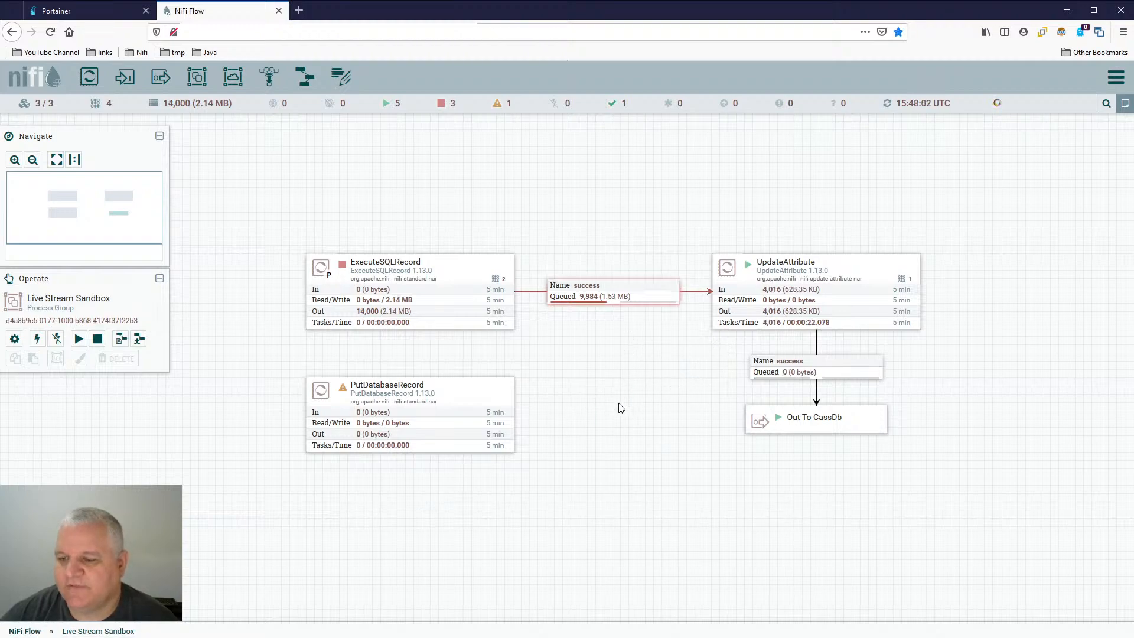
pyautogui.click(720, 441)
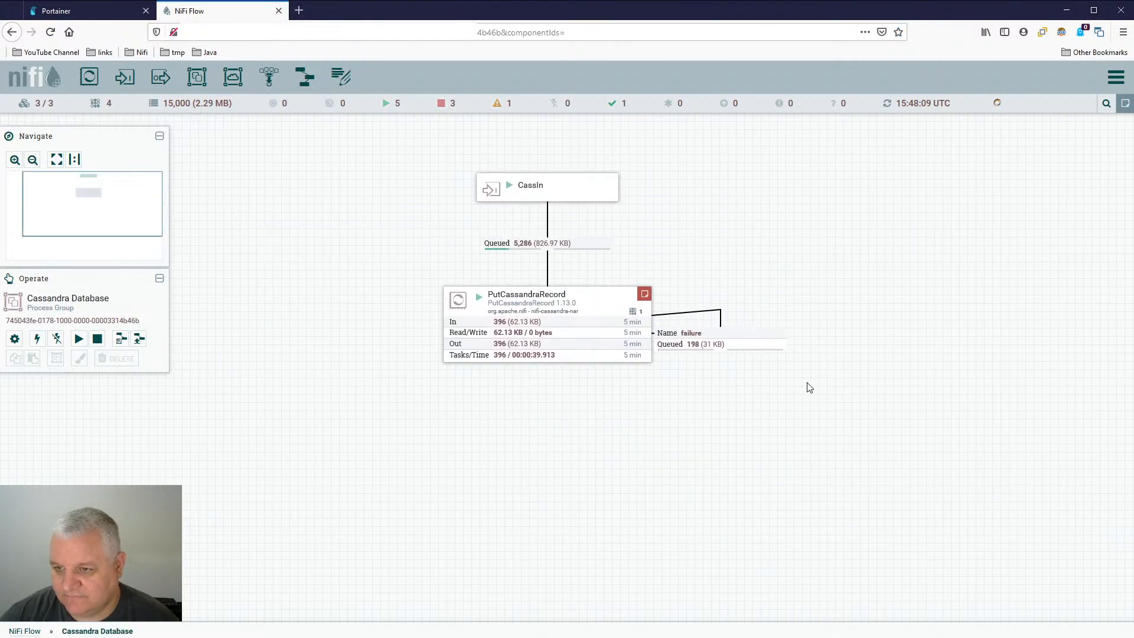
pyautogui.moveTo(658, 331)
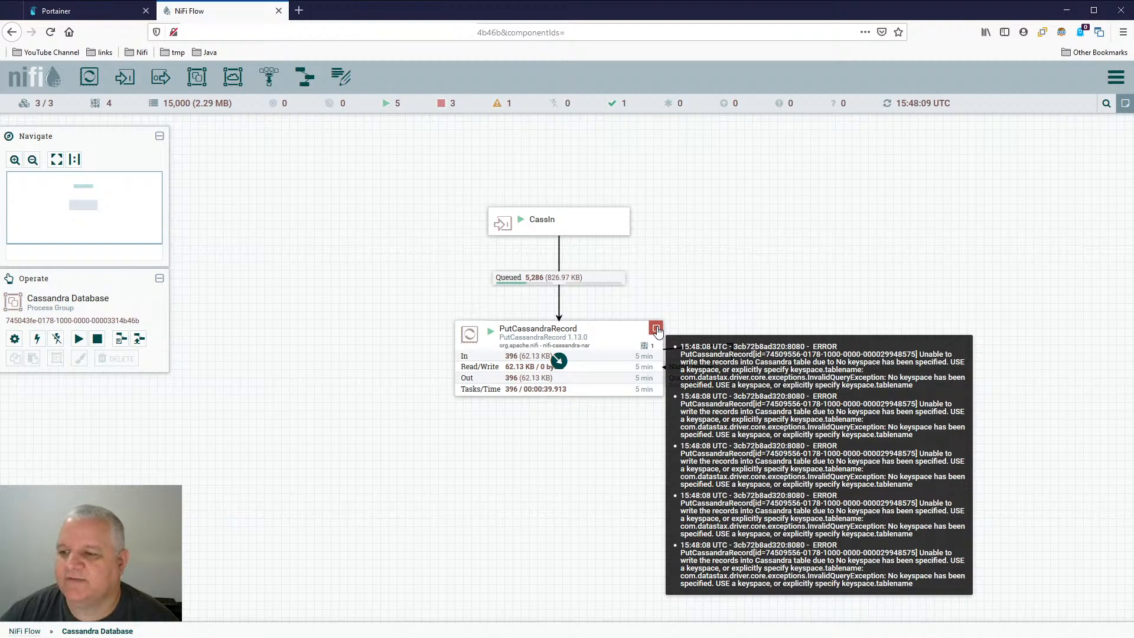
pyautogui.click(622, 337)
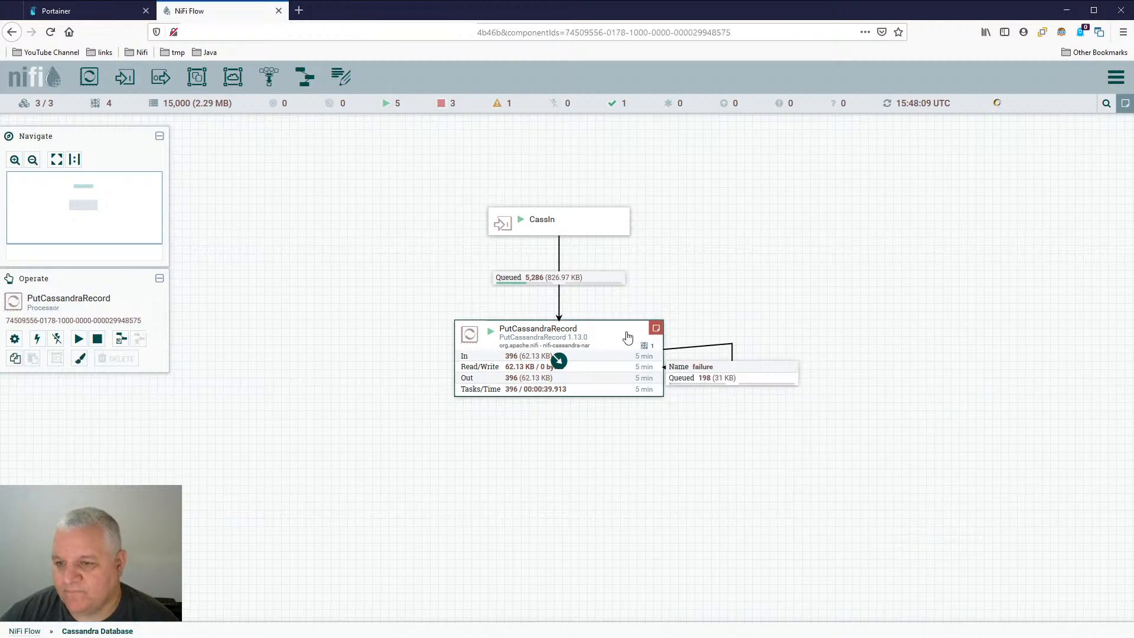
pyautogui.doubleClick(628, 337)
pyautogui.click(768, 506)
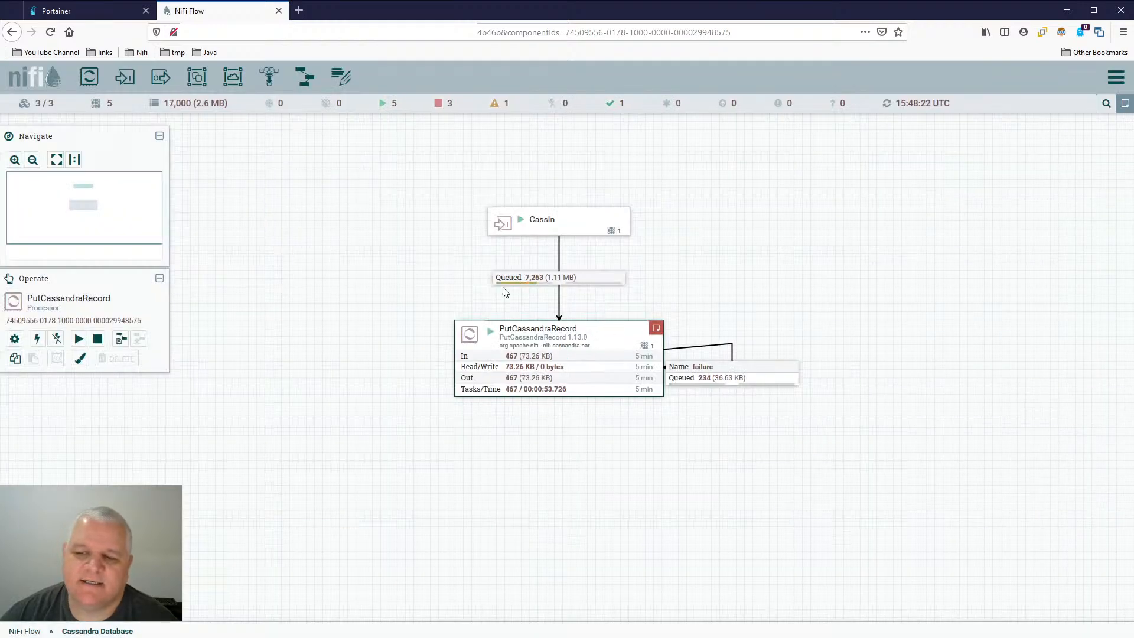
# - Return to the Live Stream Sandbox group and review the properties of the UpdateAttribute processor
pyautogui.click(13, 631)
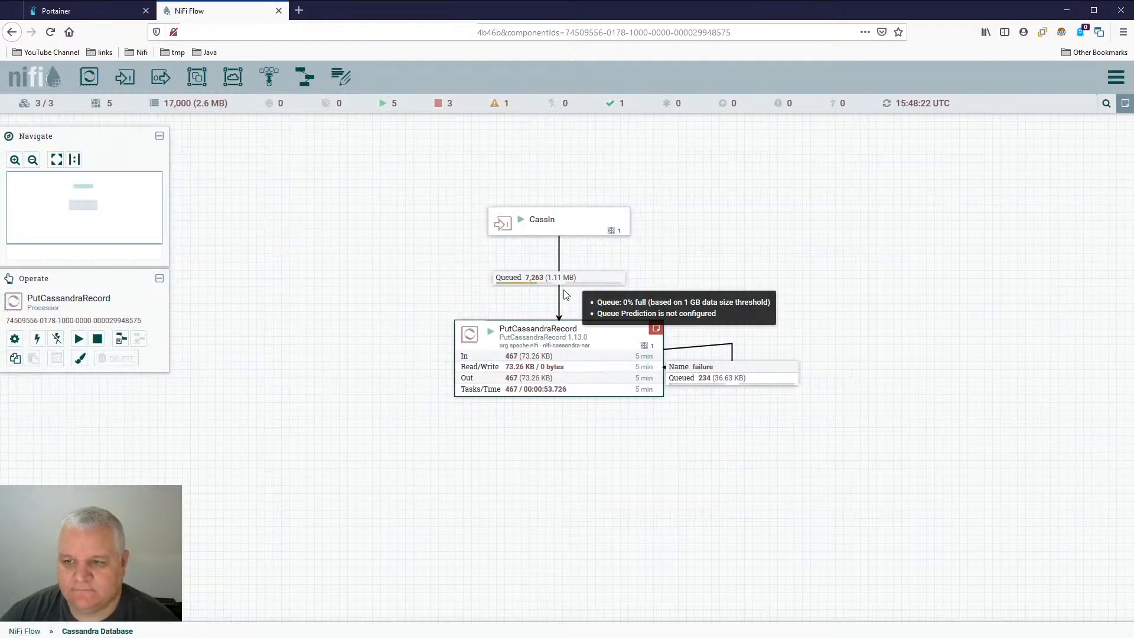
pyautogui.click(653, 264)
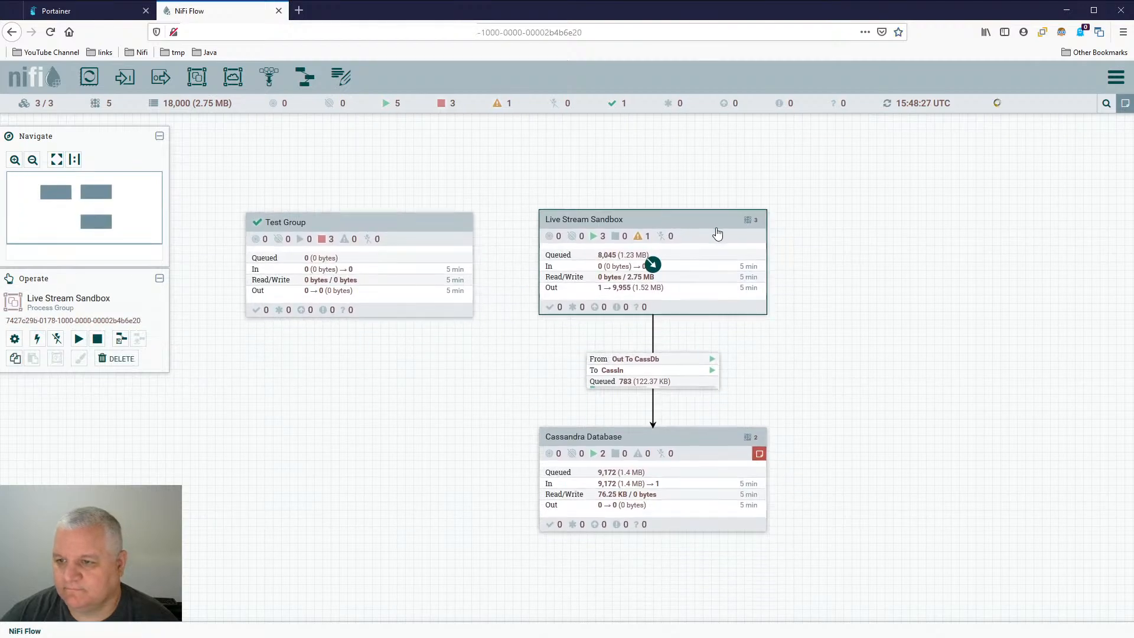
pyautogui.doubleClick(718, 234)
pyautogui.doubleClick(826, 273)
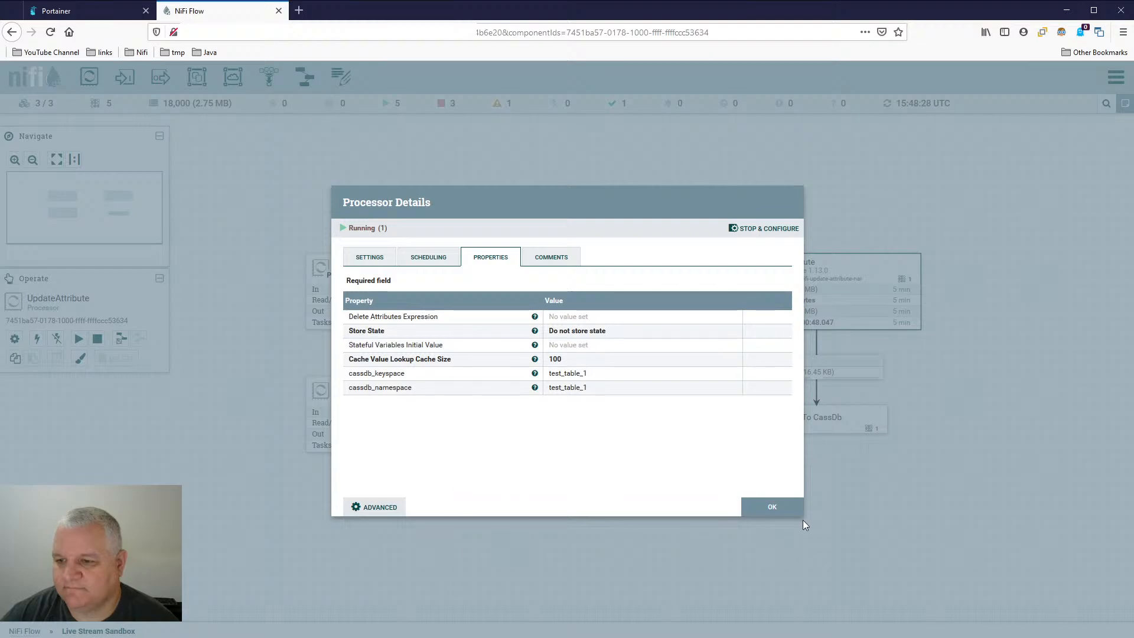
pyautogui.click(791, 509)
# - Stop the UpdateAttribute processor in the Live Stream Sandbox group and refresh the canvas
pyautogui.rightClick(957, 266)
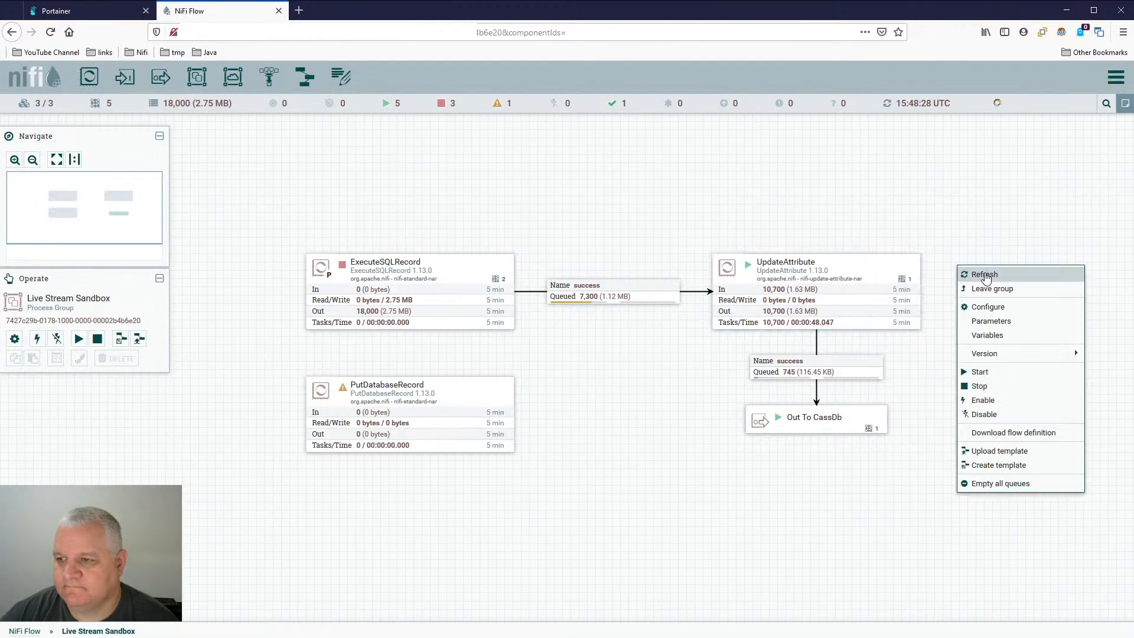
pyautogui.rightClick(575, 367)
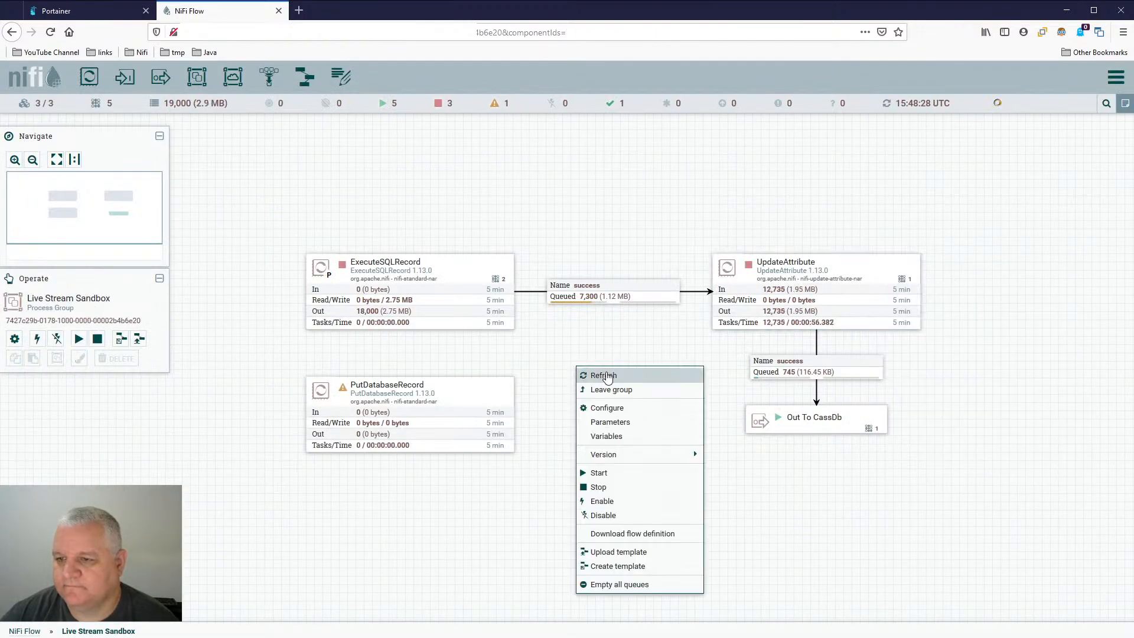
pyautogui.click(607, 377)
# - Change the UpdateAttribute processor's cassdb_keyspace property to jrnl.test_table_1
pyautogui.click(867, 285)
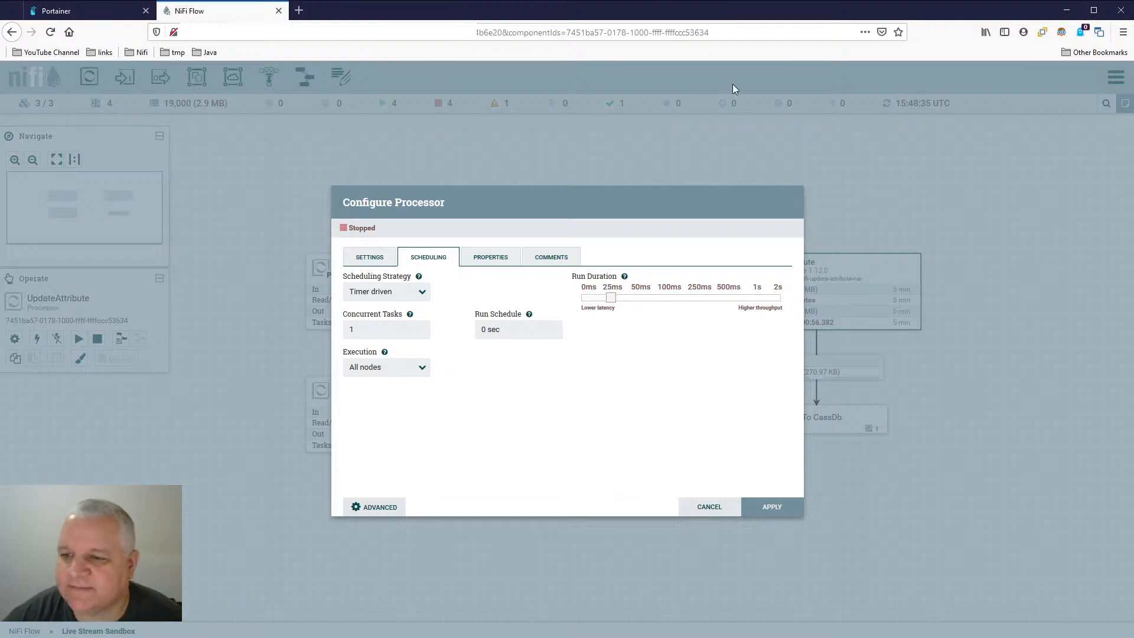
pyautogui.click(480, 263)
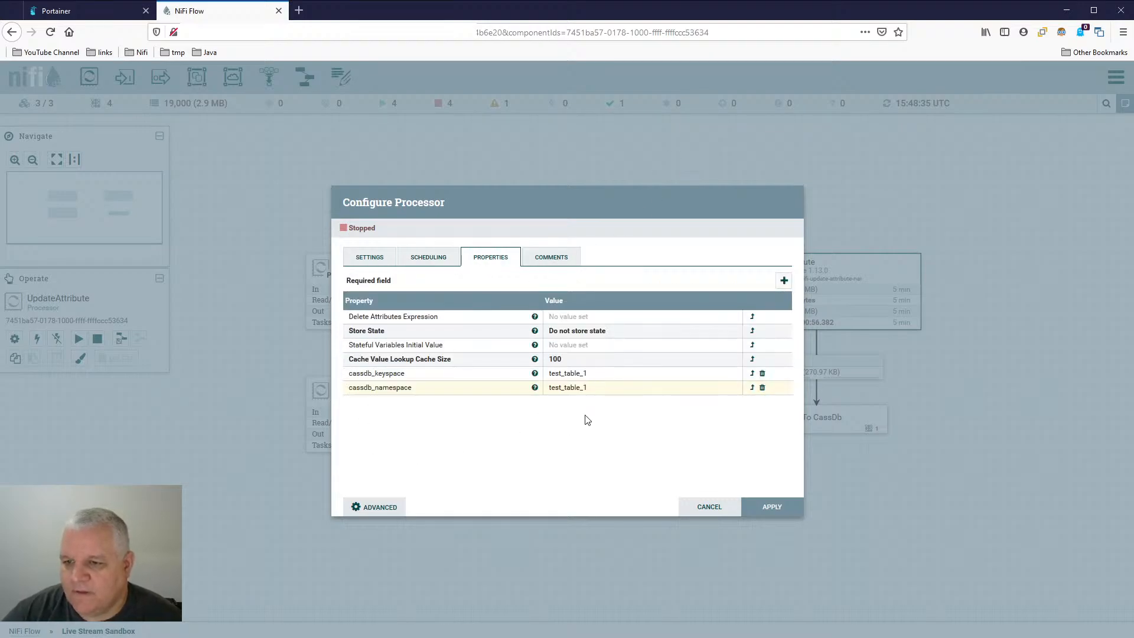
pyautogui.click(568, 376)
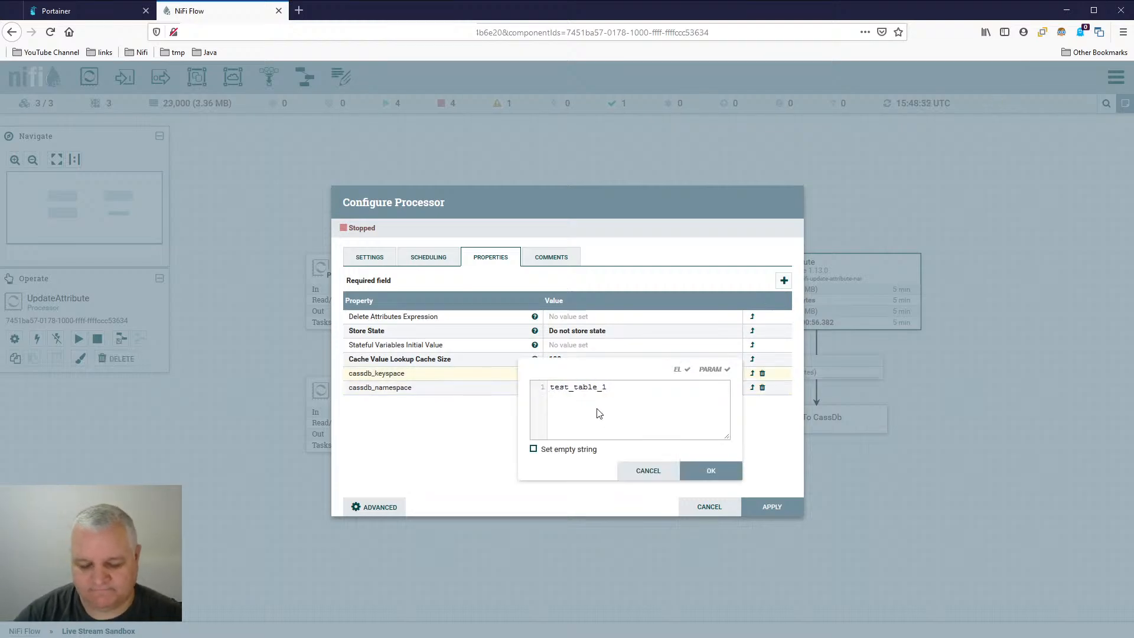
pyautogui.write('jrnl.')
pyautogui.press('Return')
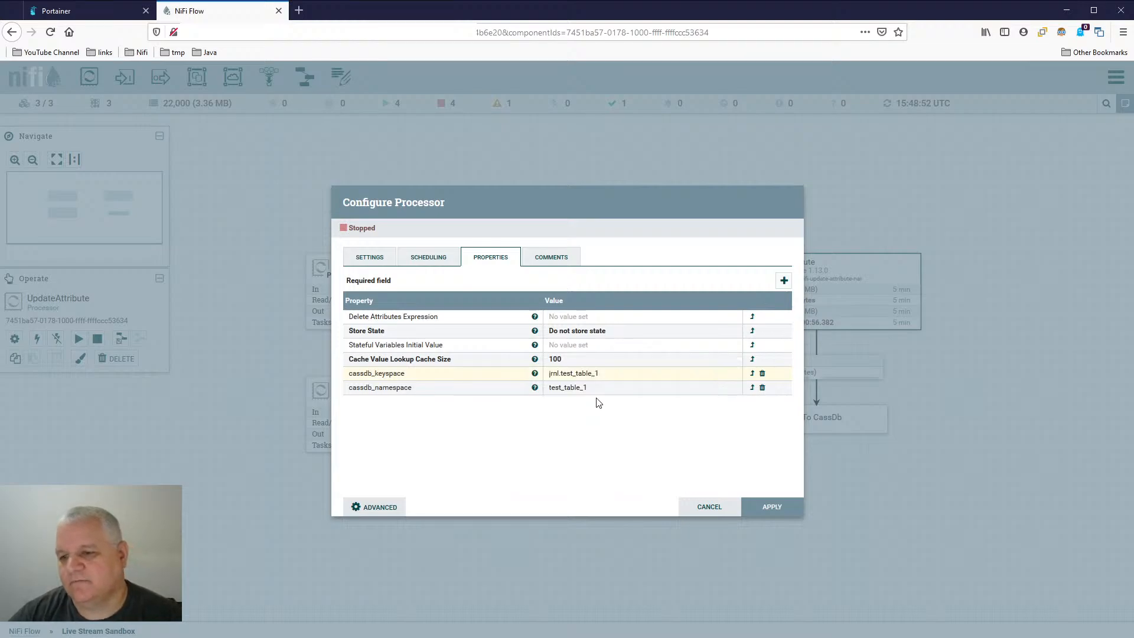
# - Change the cassdb_namespace property to jrnl.test_table_1 and apply the UpdateAttribute configuration
pyautogui.click(588, 391)
pyautogui.click(552, 402)
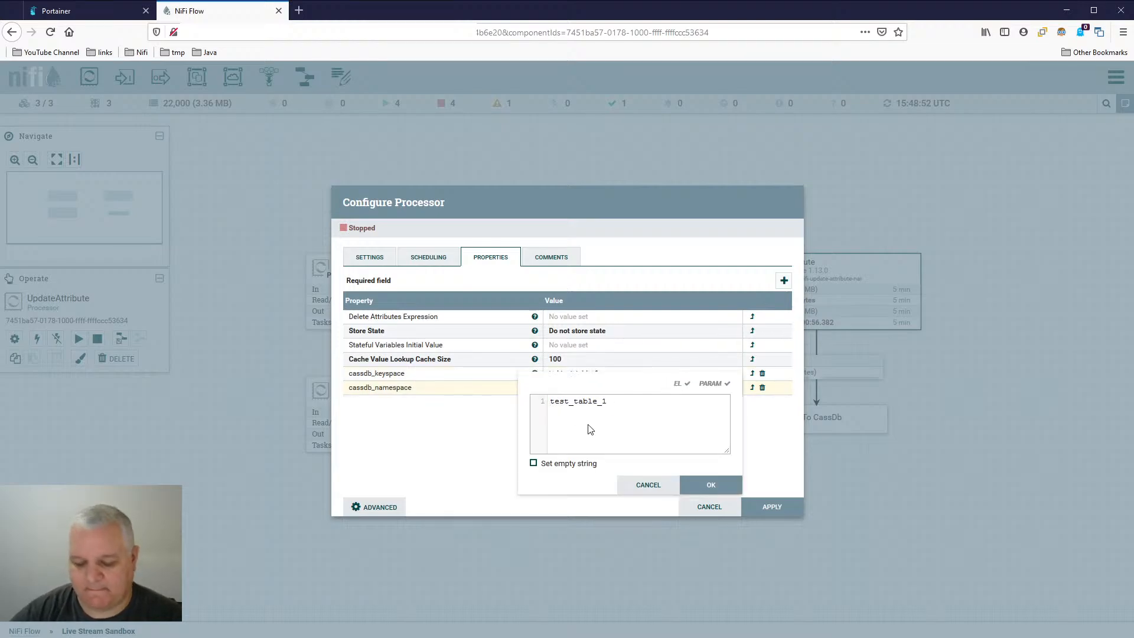
pyautogui.write('jrnl.')
pyautogui.press('Return')
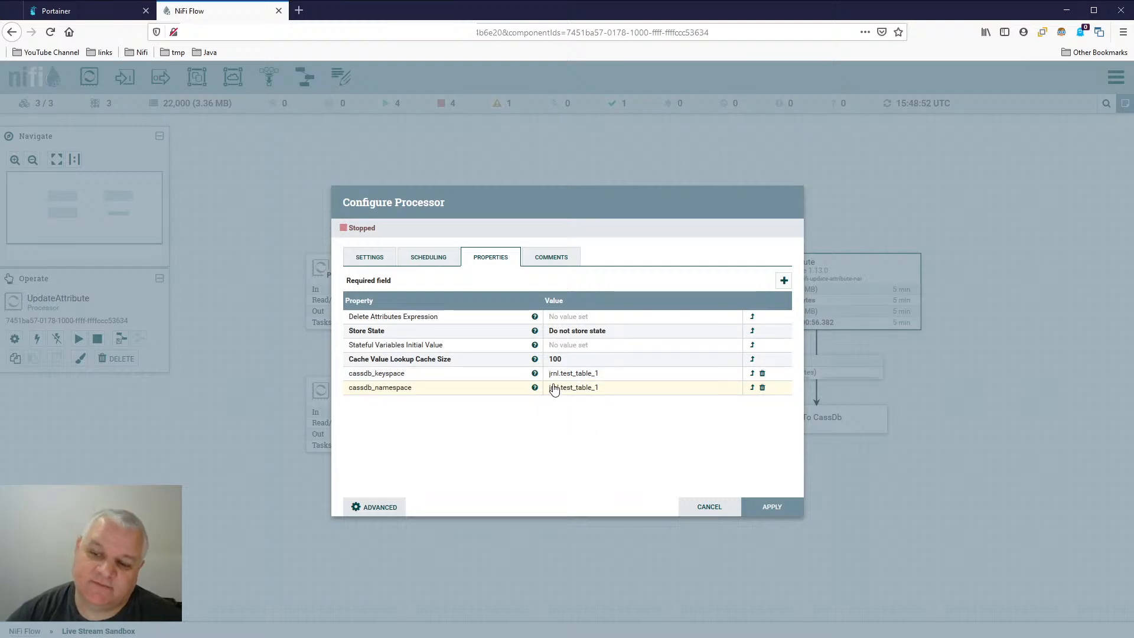
pyautogui.click(772, 507)
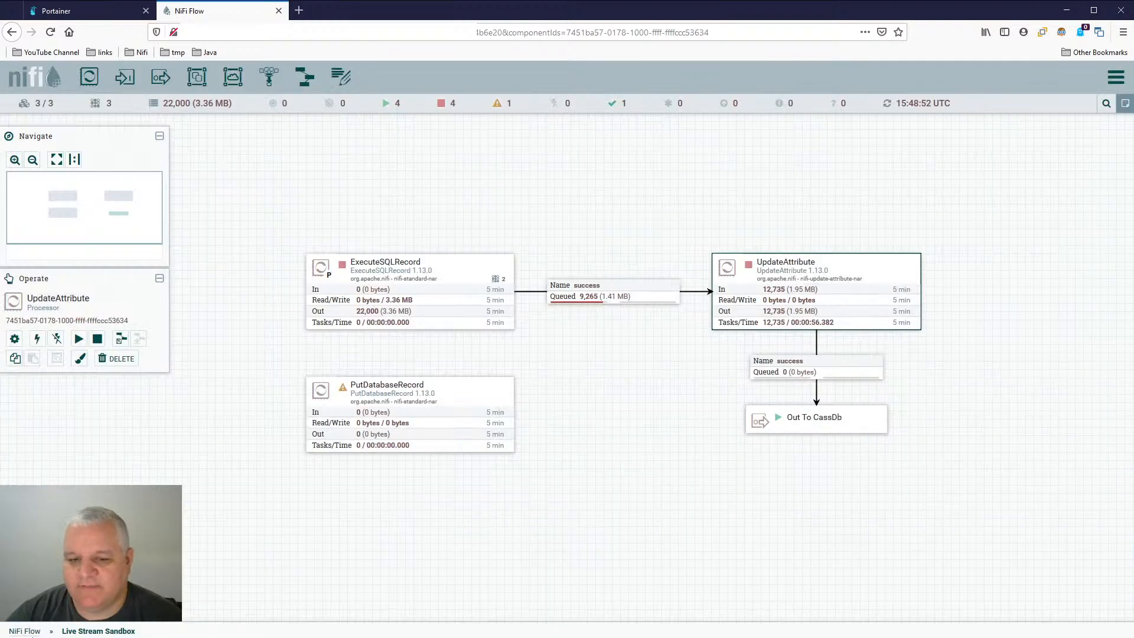
# - Leave the Live Stream Sandbox group and enter the Cassandra Database group
pyautogui.click(27, 631)
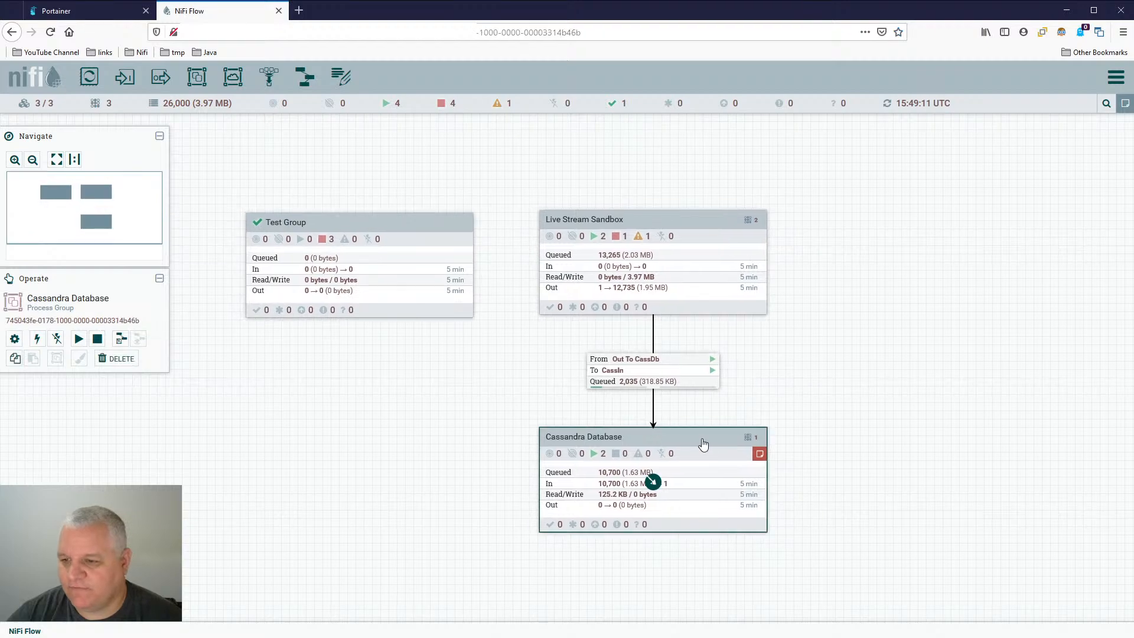
pyautogui.doubleClick(712, 447)
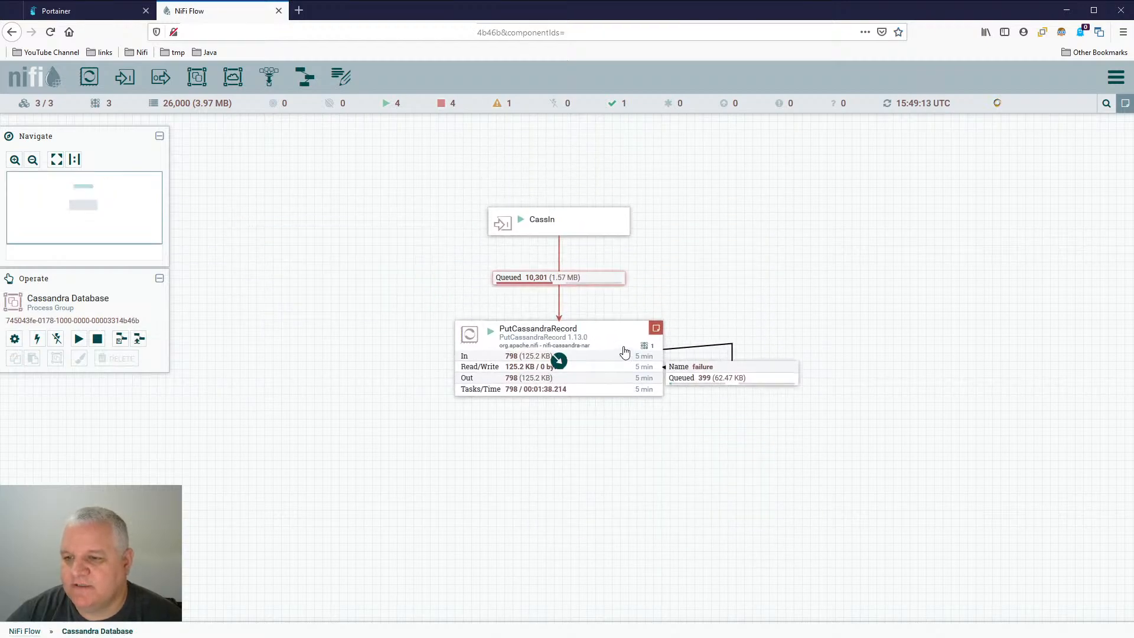
pyautogui.rightClick(596, 282)
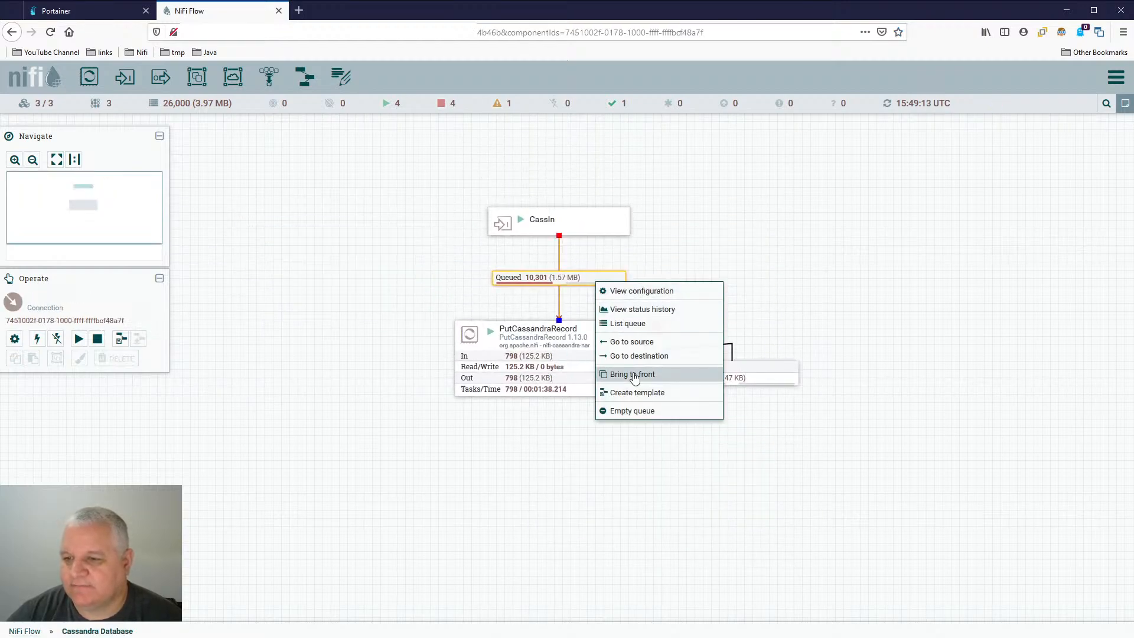
pyautogui.click(637, 415)
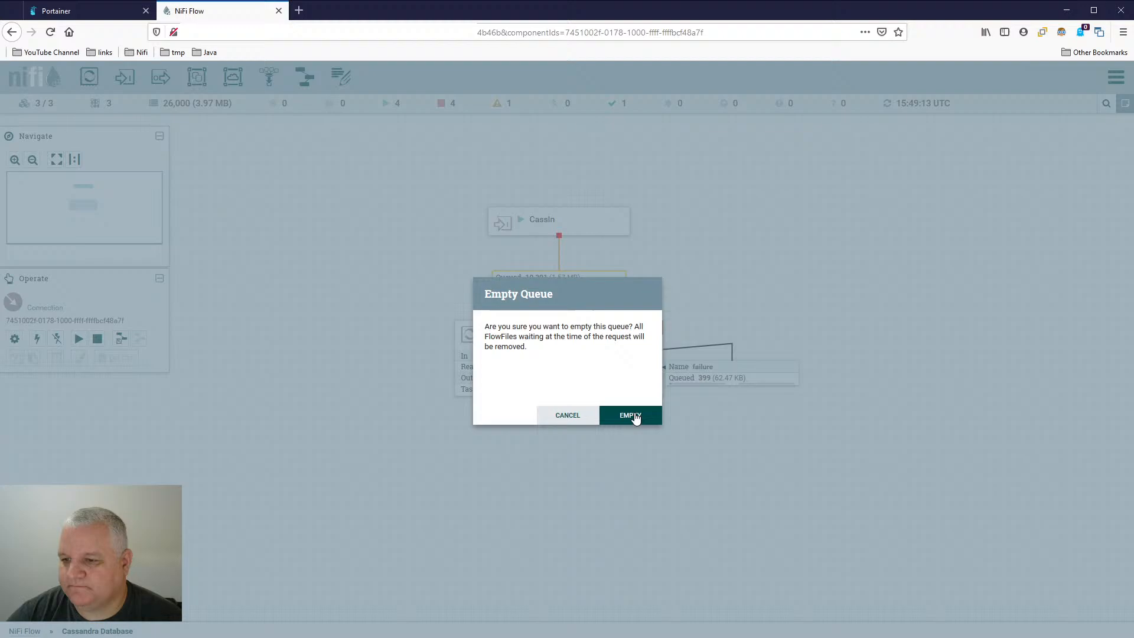
pyautogui.click(568, 415)
# - Stop the PutCassandraRecord processor and refresh the Cassandra Database canvas
pyautogui.rightClick(591, 349)
pyautogui.click(609, 362)
pyautogui.rightClick(793, 203)
pyautogui.click(828, 213)
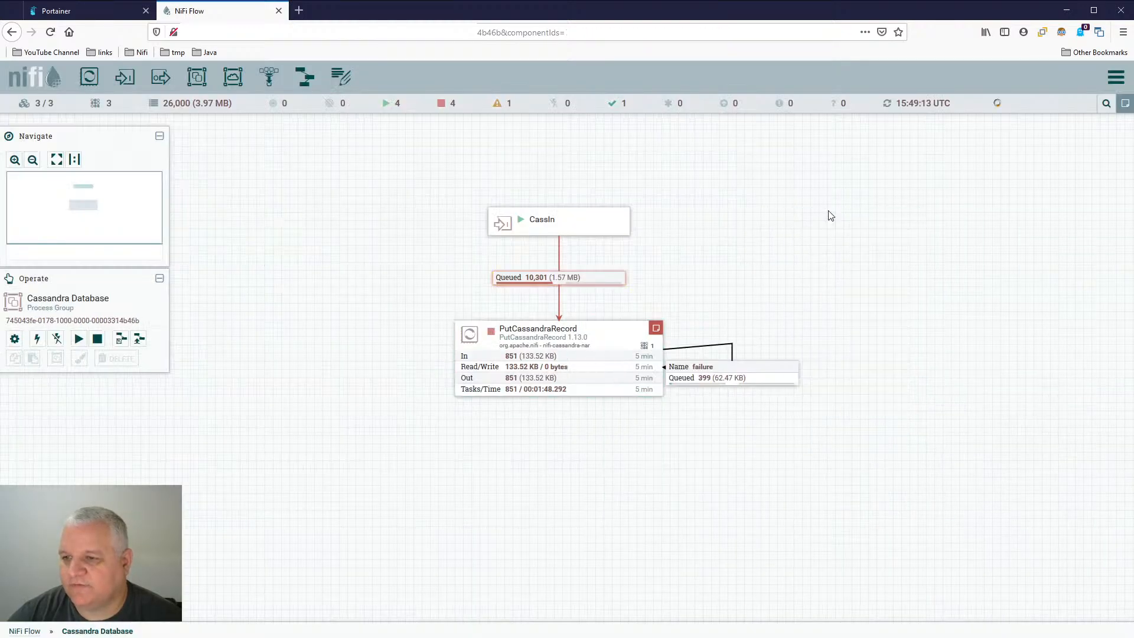
# - Empty the queue between the CassIn port and PutCassandraRecord and dismiss the result
pyautogui.rightClick(609, 279)
pyautogui.click(629, 403)
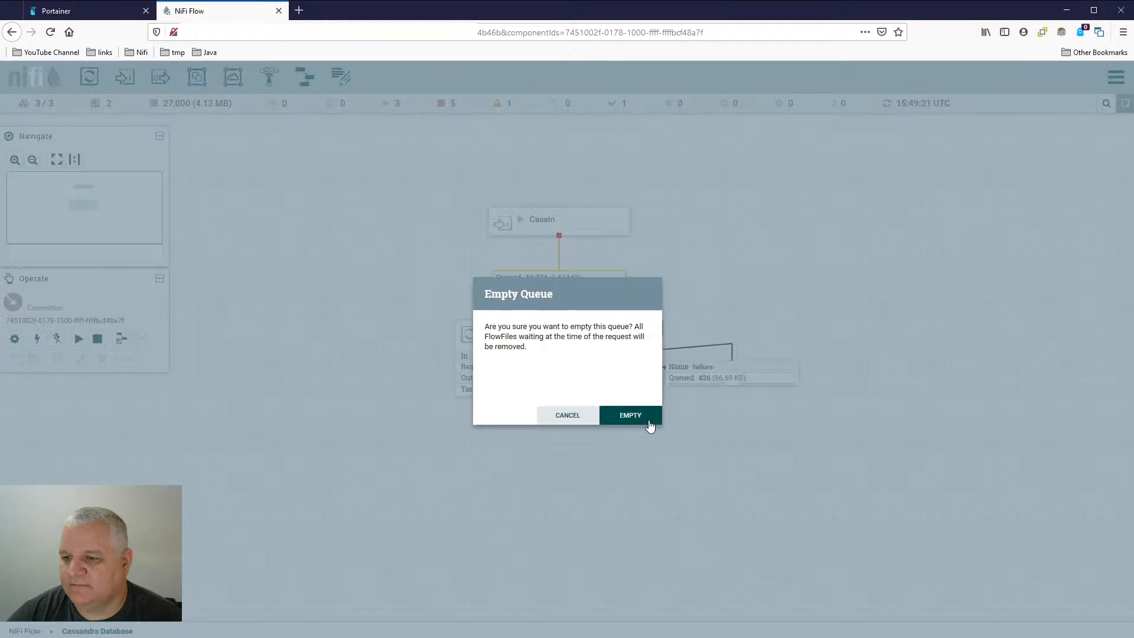
pyautogui.click(649, 422)
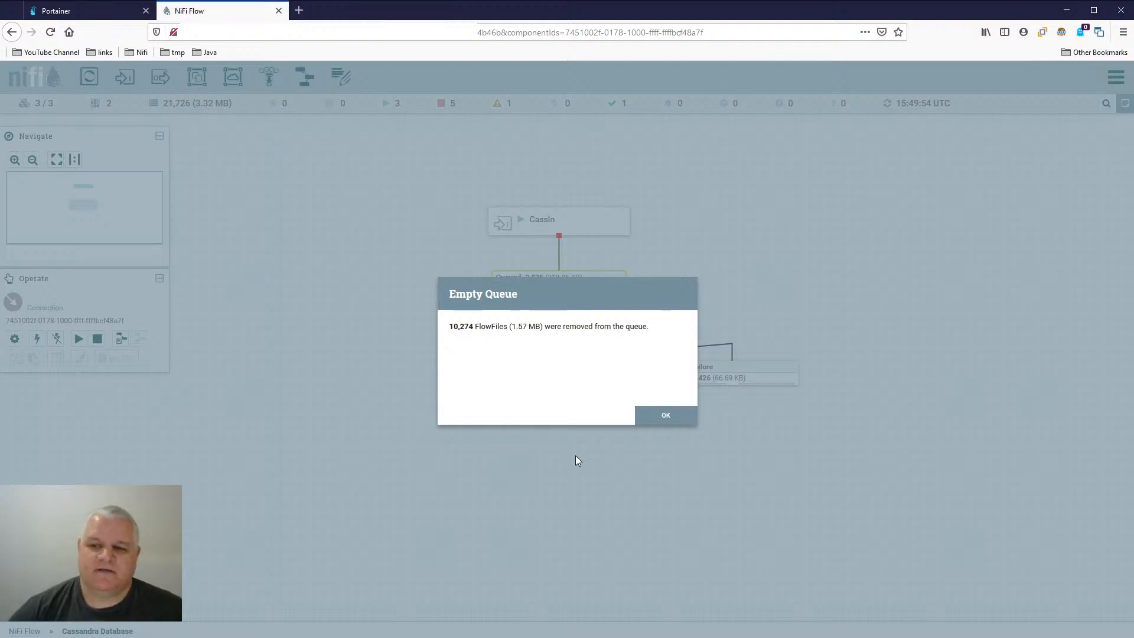
pyautogui.click(644, 415)
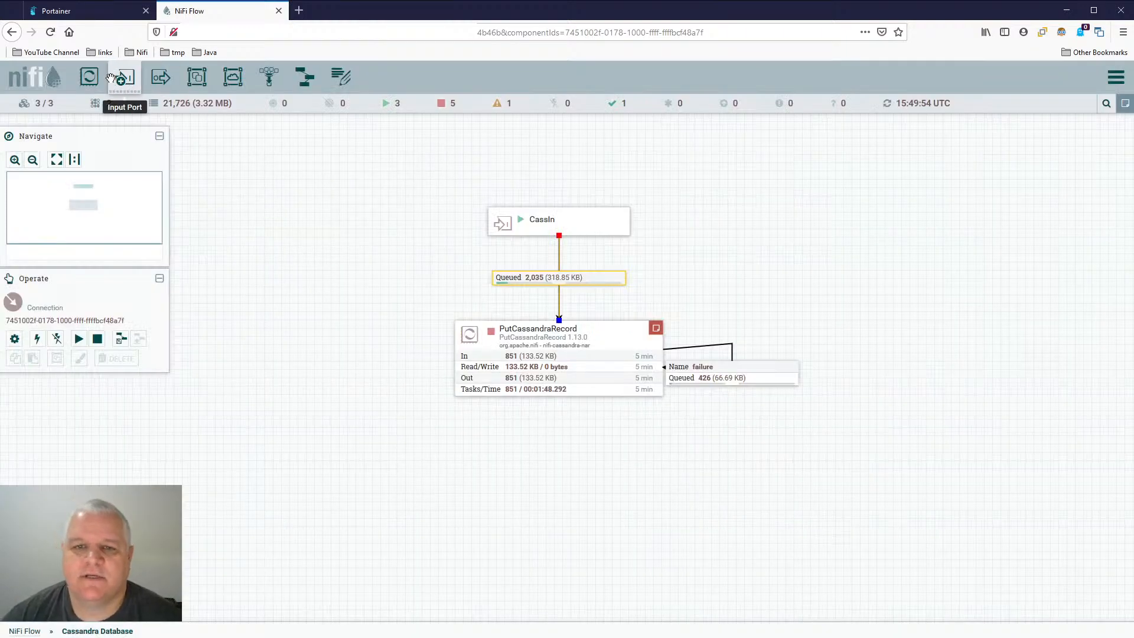
# - Add an InvokeHTTP processor to the Cassandra Database group and place it below and to the left of PutCassandraRecord
pyautogui.moveTo(89, 77); pyautogui.dragTo(262, 497)
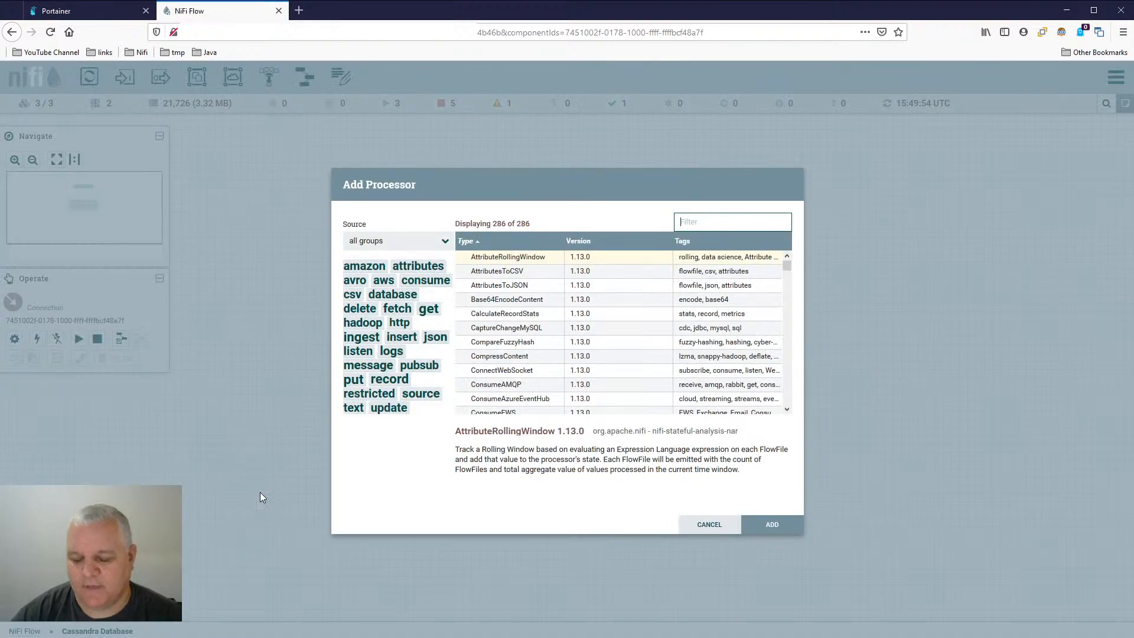
pyautogui.write('invoke')
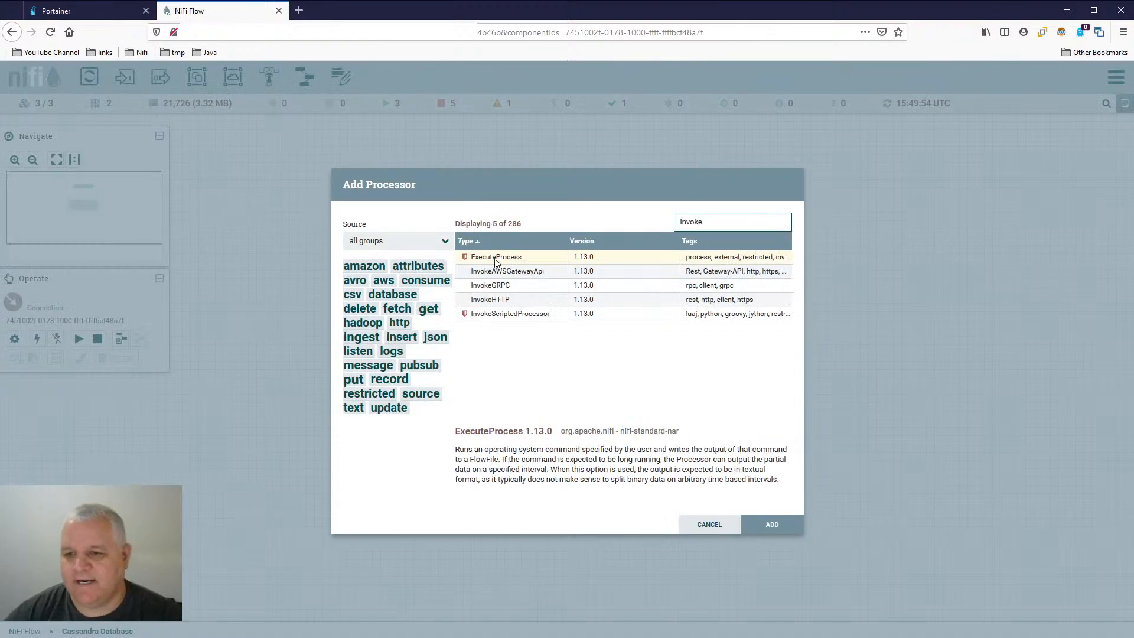
pyautogui.doubleClick(500, 299)
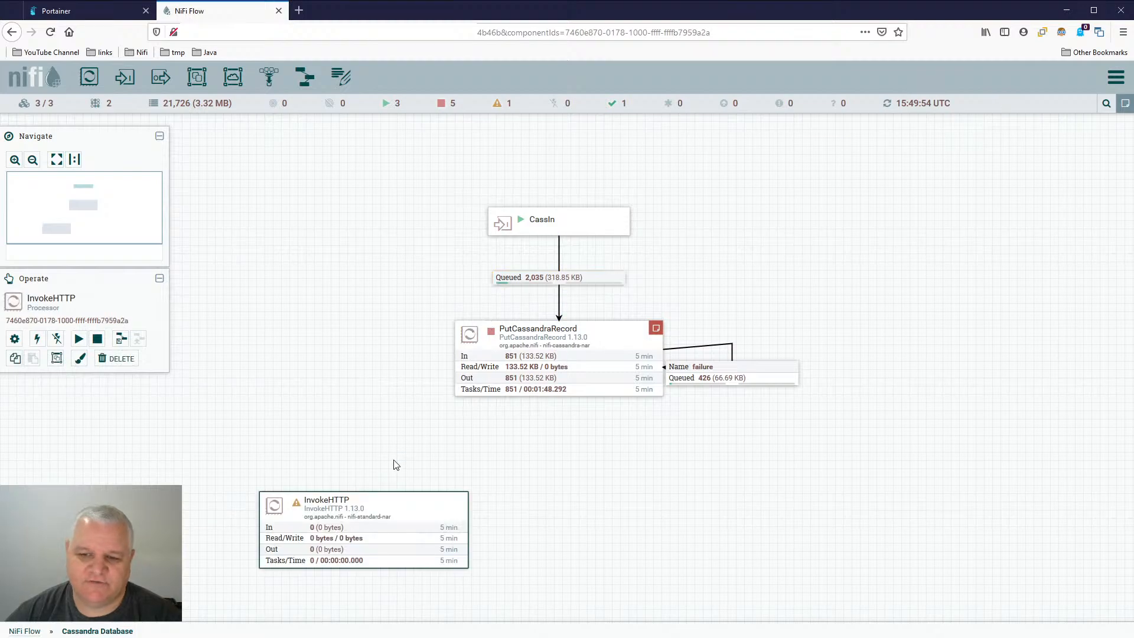
pyautogui.moveTo(408, 518); pyautogui.dragTo(353, 422)
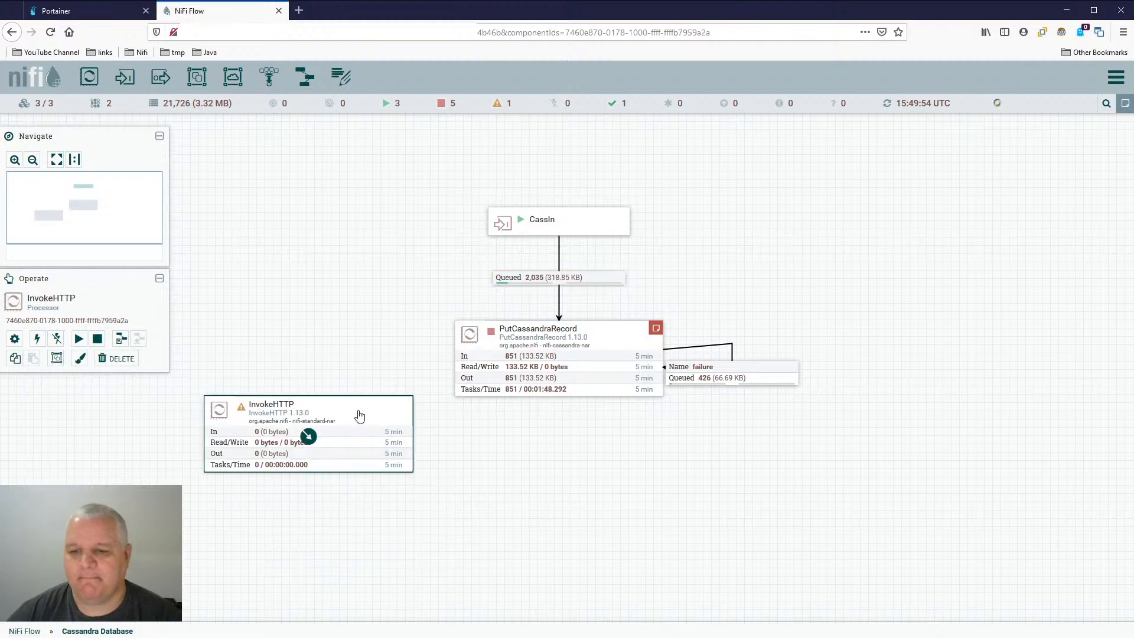
# - Examine the relationships of the InvokeHTTP processor, compare them with those of PutCassandraRecord, and leave both configurations as they are
pyautogui.doubleClick(392, 419)
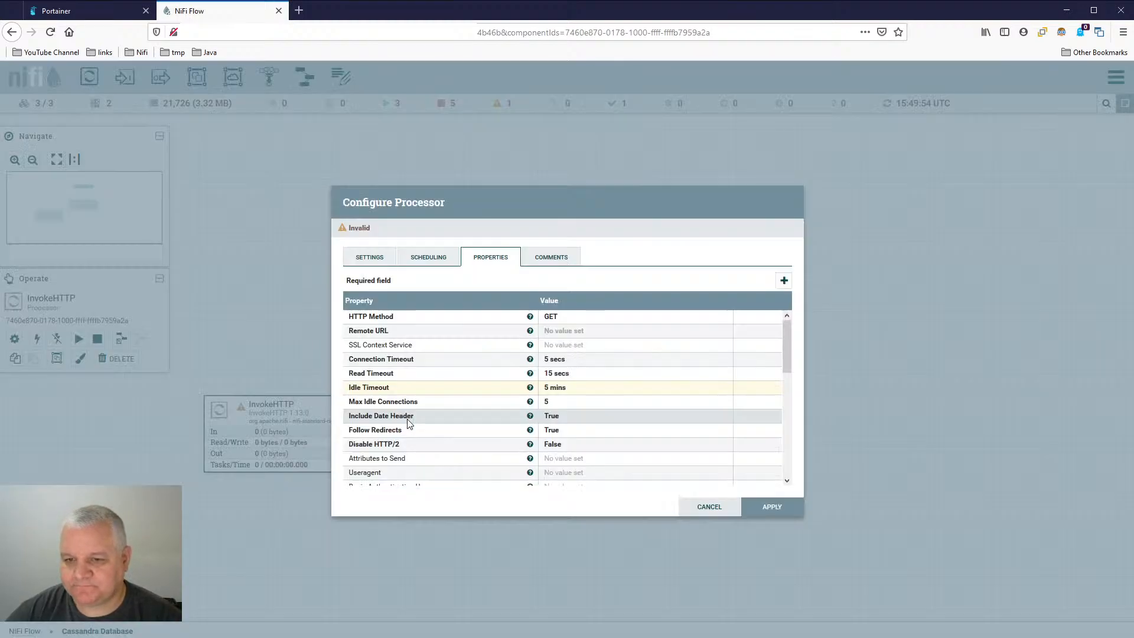
pyautogui.click(402, 263)
pyautogui.click(390, 259)
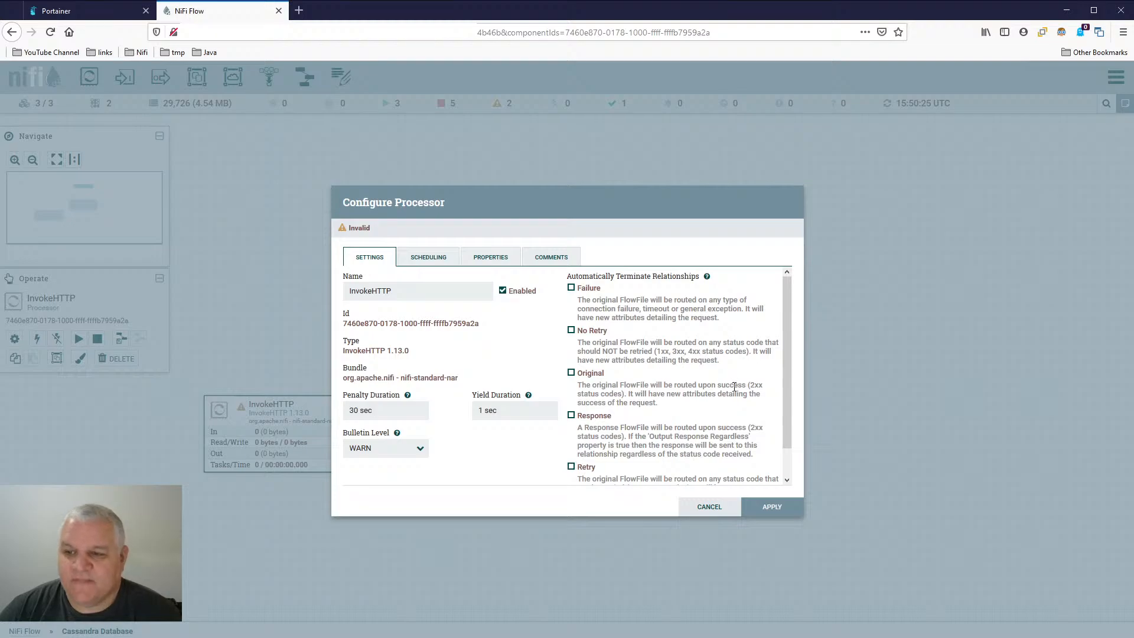
pyautogui.click(701, 511)
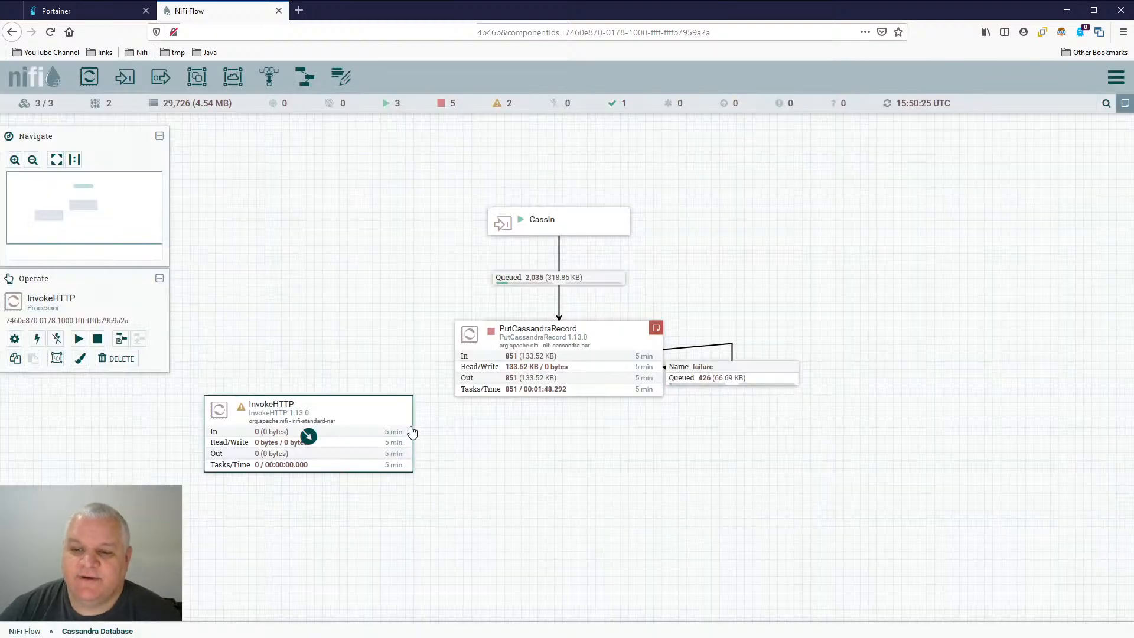
pyautogui.doubleClick(614, 346)
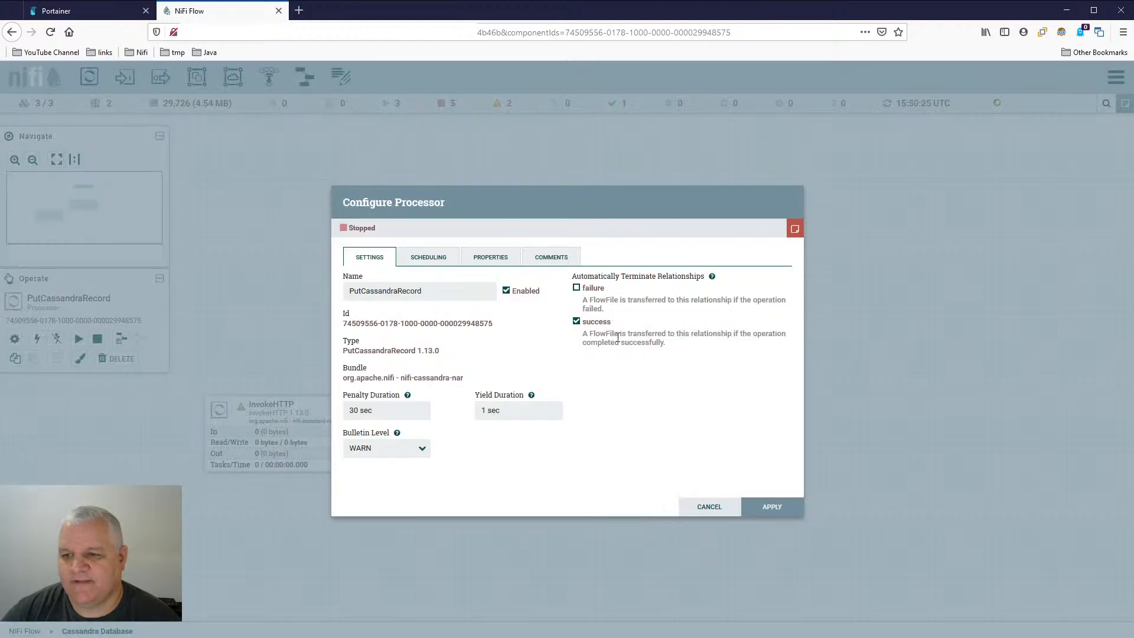
pyautogui.click(704, 512)
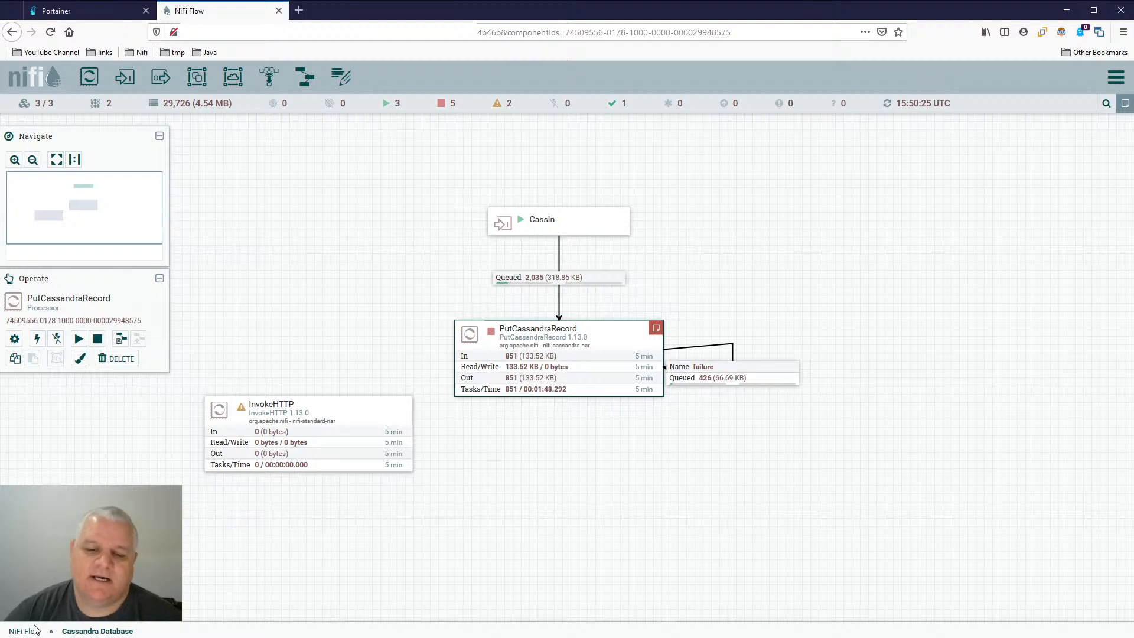
# - Replace the InvokeHTTP processor with a PutSQL processor placed below and to the left of PutCassandraRecord, and examine its relationships
pyautogui.click(308, 436)
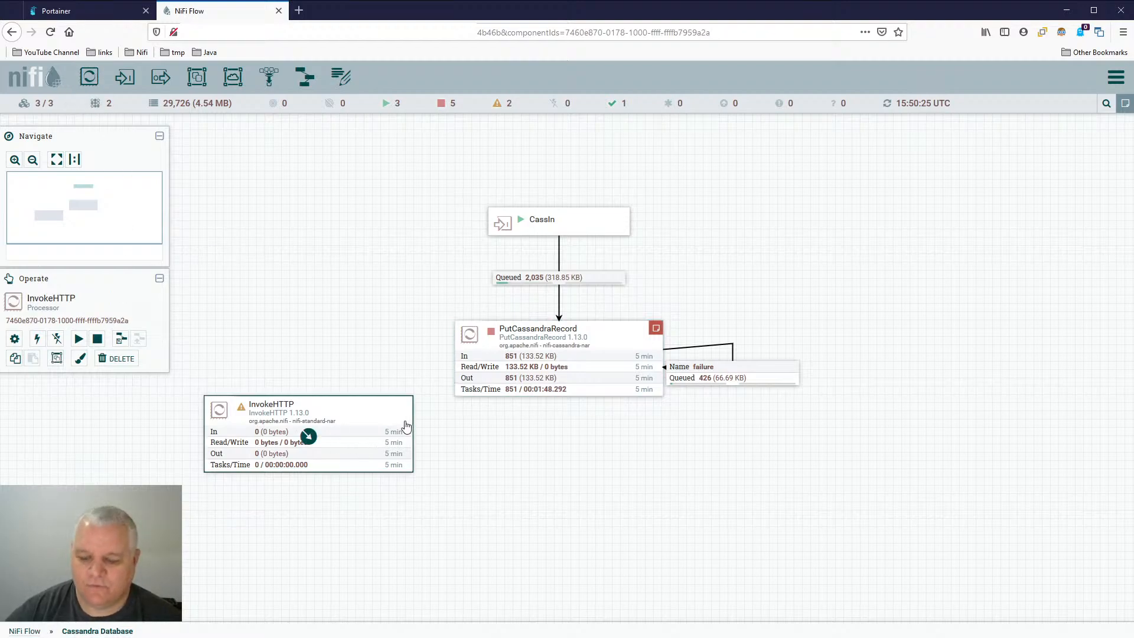
pyautogui.press('Delete')
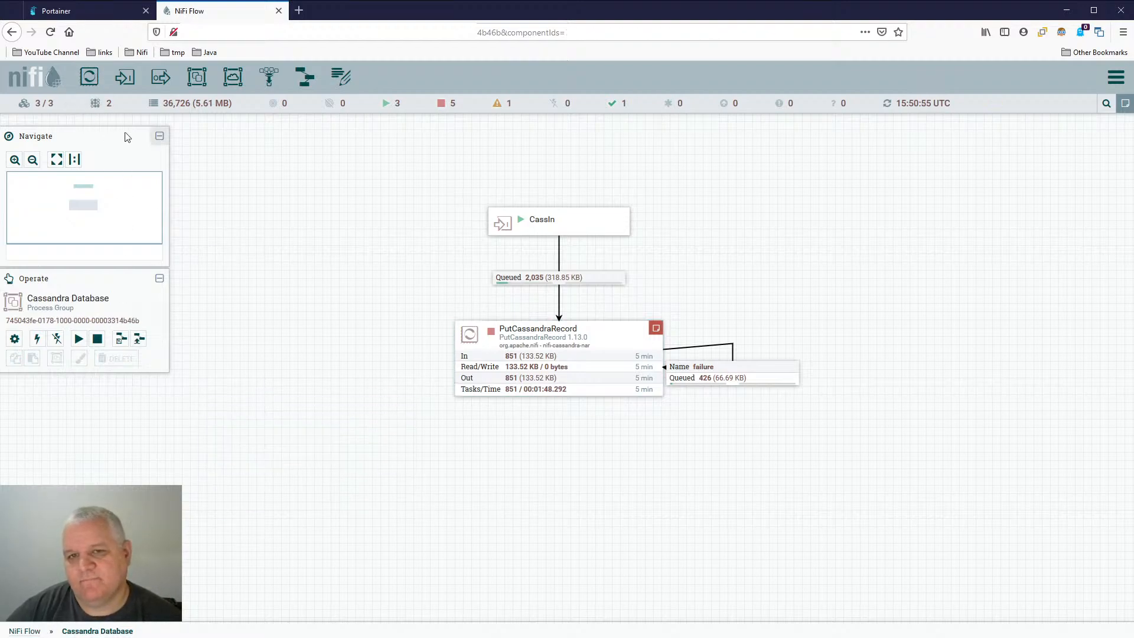
pyautogui.moveTo(85, 86); pyautogui.dragTo(267, 560)
pyautogui.write('putsq')
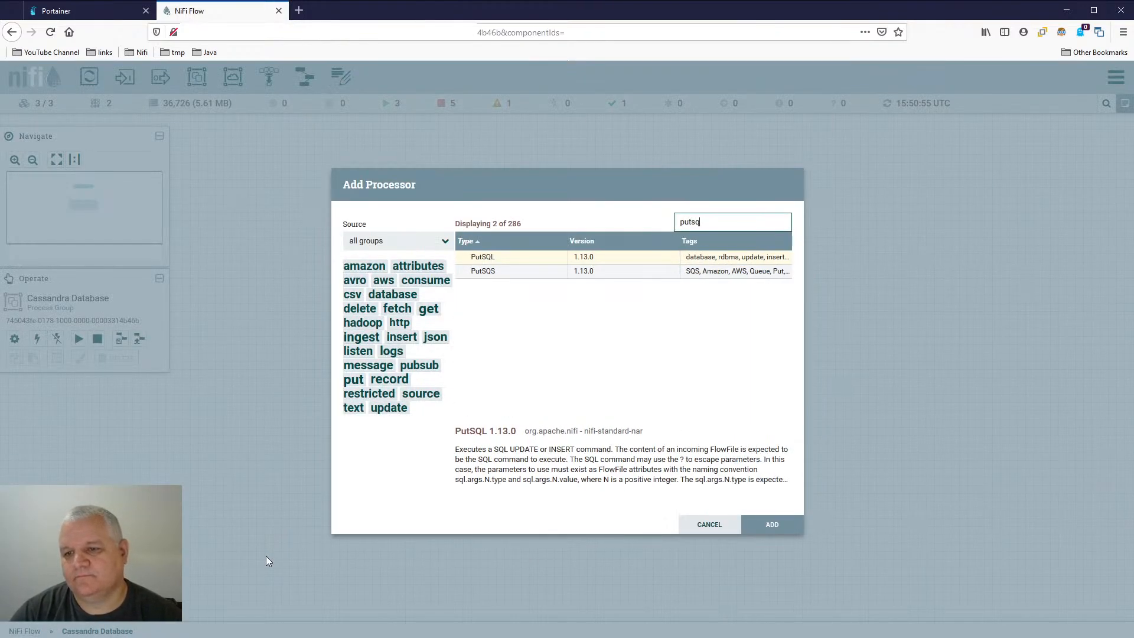
pyautogui.doubleClick(505, 261)
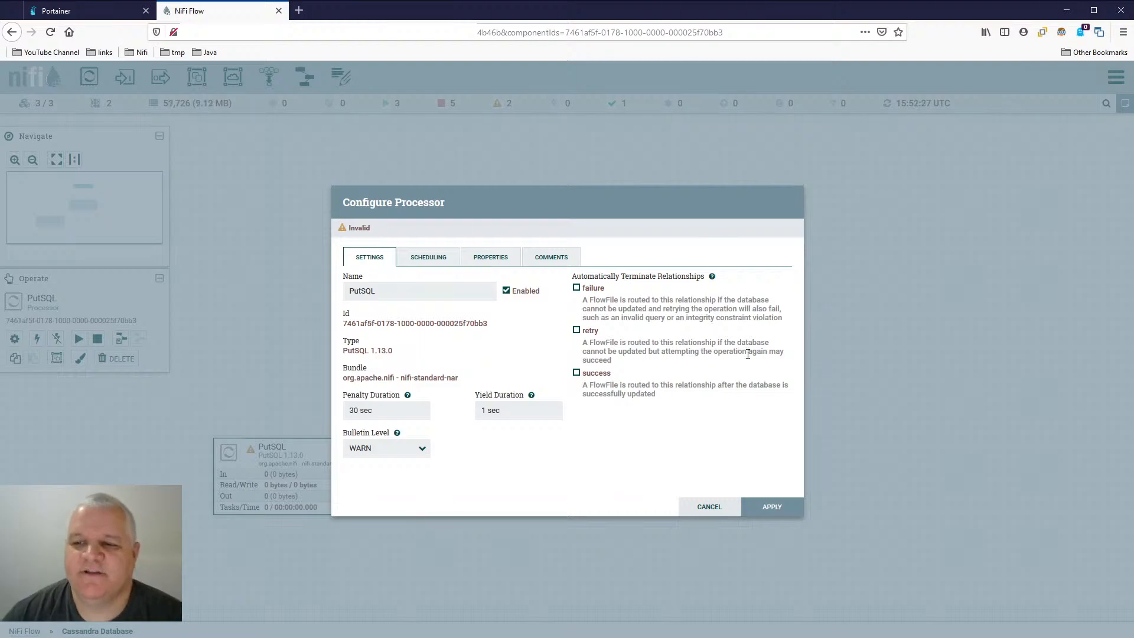
pyautogui.click(703, 505)
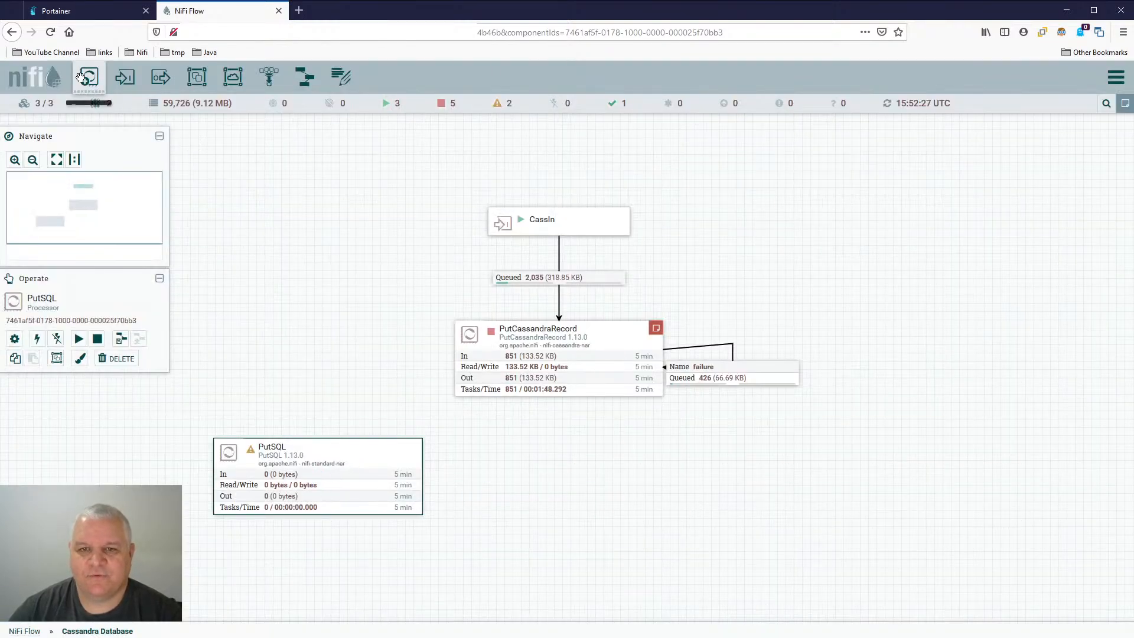
# - Add a PutElasticsearchHttp processor beside PutSQL, directly below PutCassandraRecord
pyautogui.moveTo(89, 77); pyautogui.dragTo(533, 507)
pyautogui.write('ela')
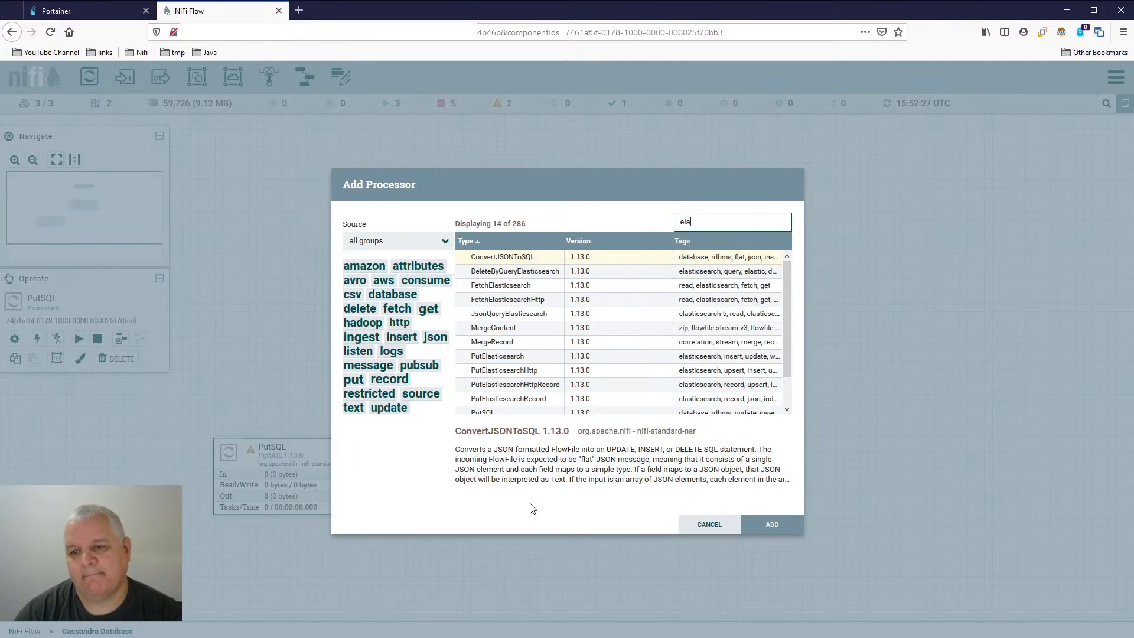
pyautogui.write('sticseach')
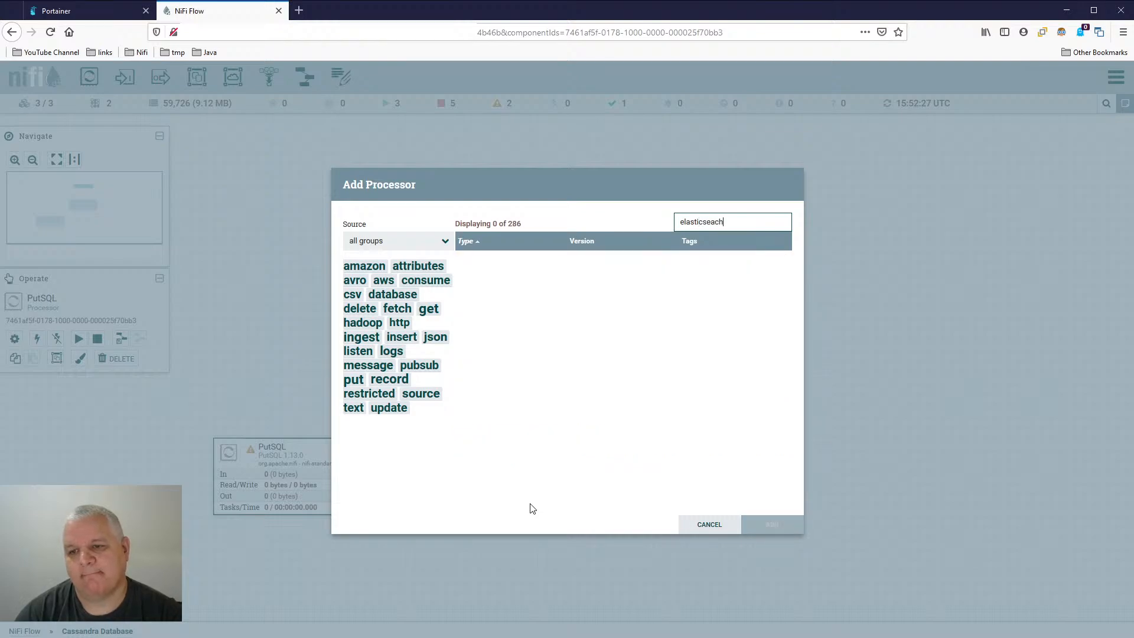
pyautogui.press('BackSpace')
pyautogui.press('BackSpace')
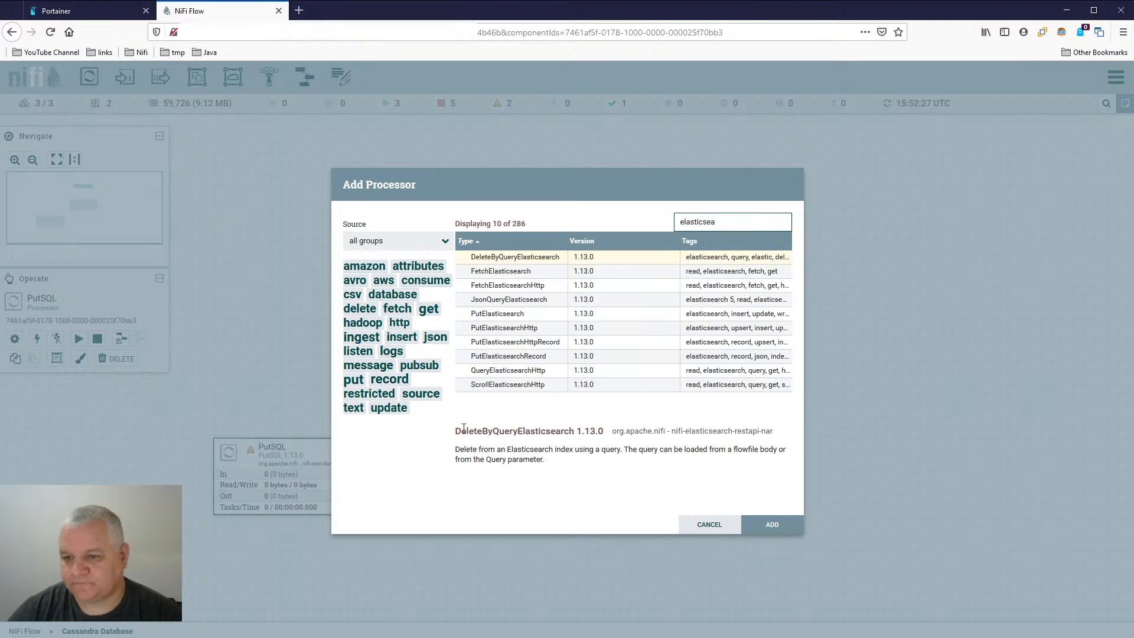
pyautogui.doubleClick(545, 331)
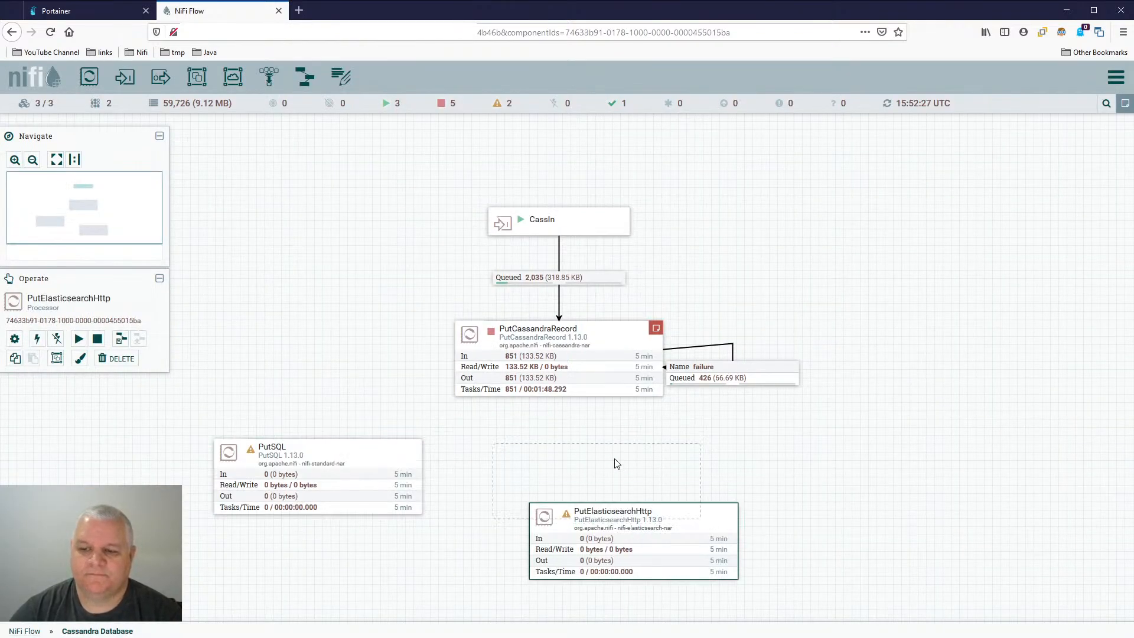
pyautogui.moveTo(632, 540); pyautogui.dragTo(595, 480)
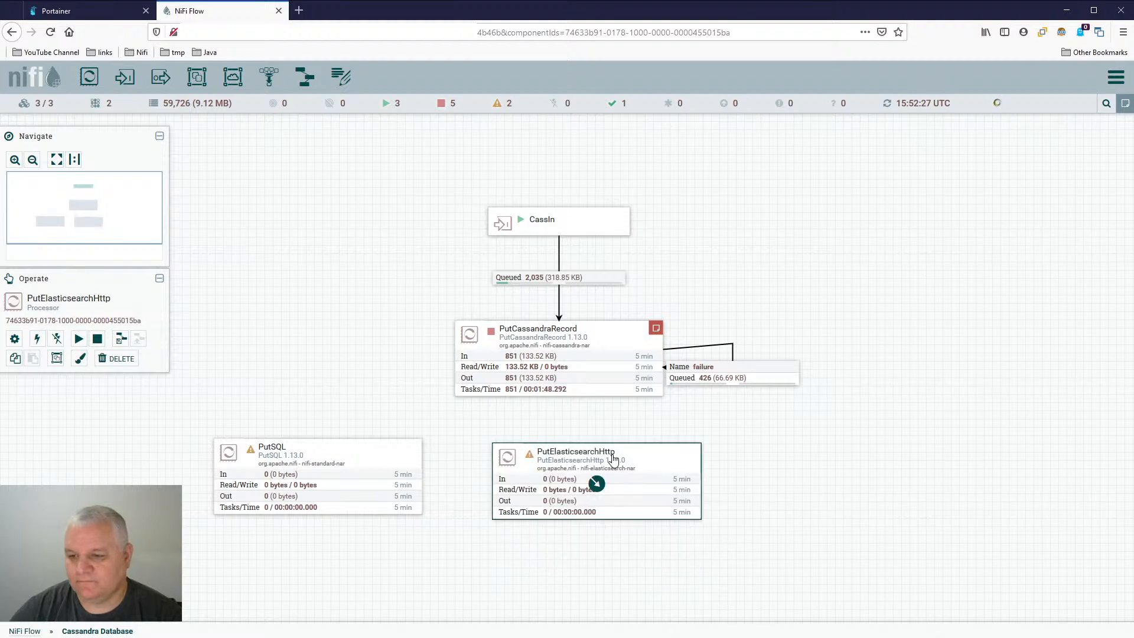
# - Examine the automatically terminated relationship options of the PutElasticsearchHttp processor without changing them
pyautogui.doubleClick(661, 463)
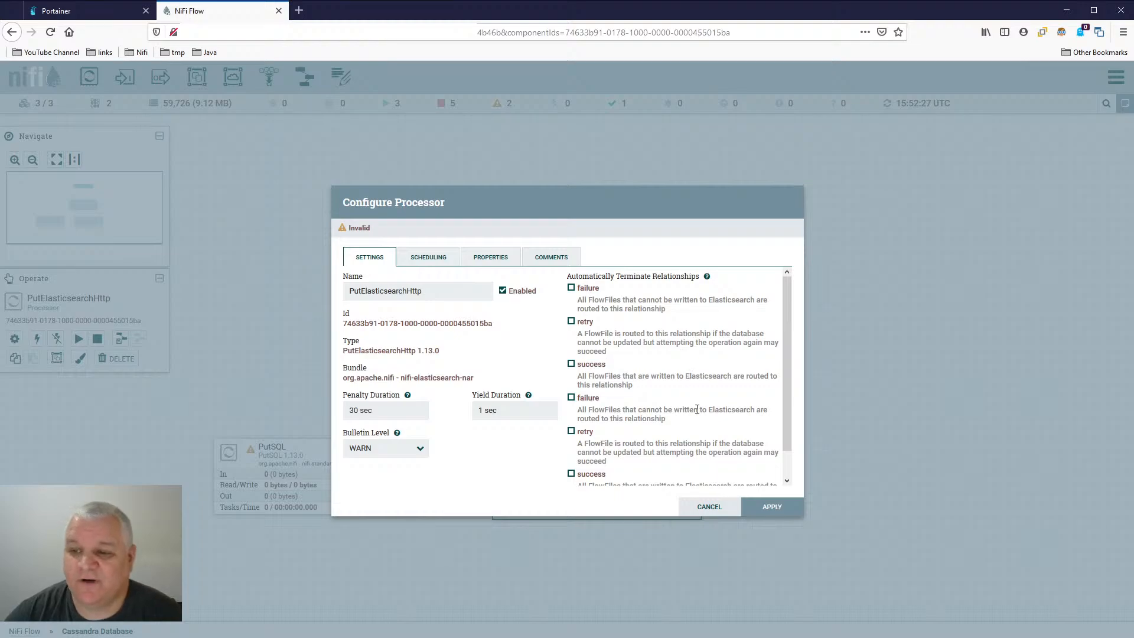
pyautogui.click(710, 506)
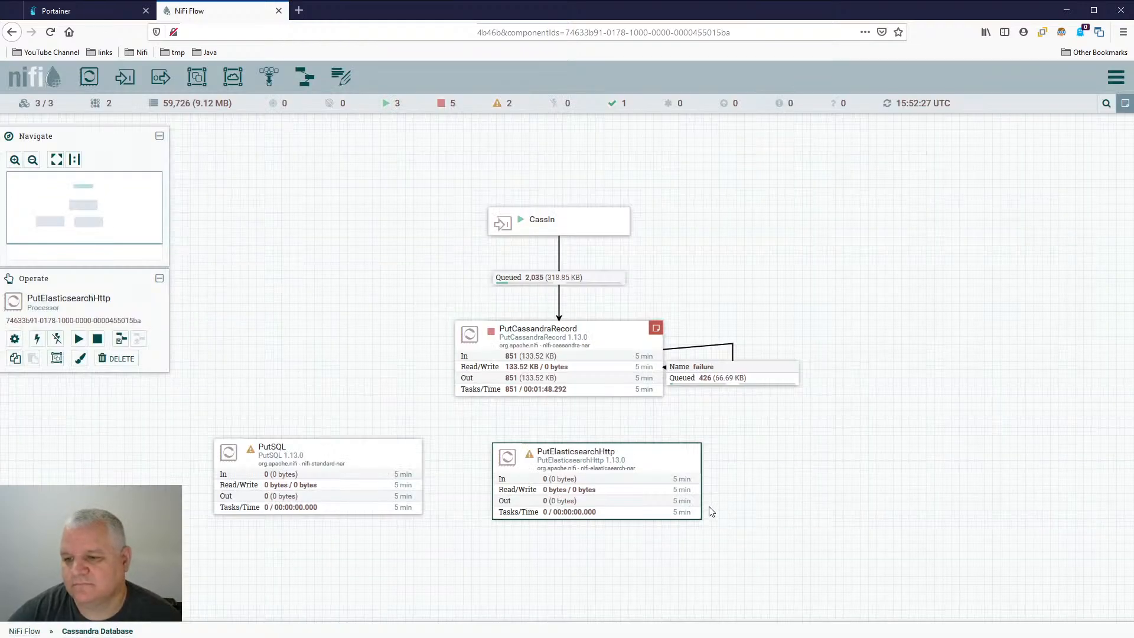
pyautogui.doubleClick(642, 473)
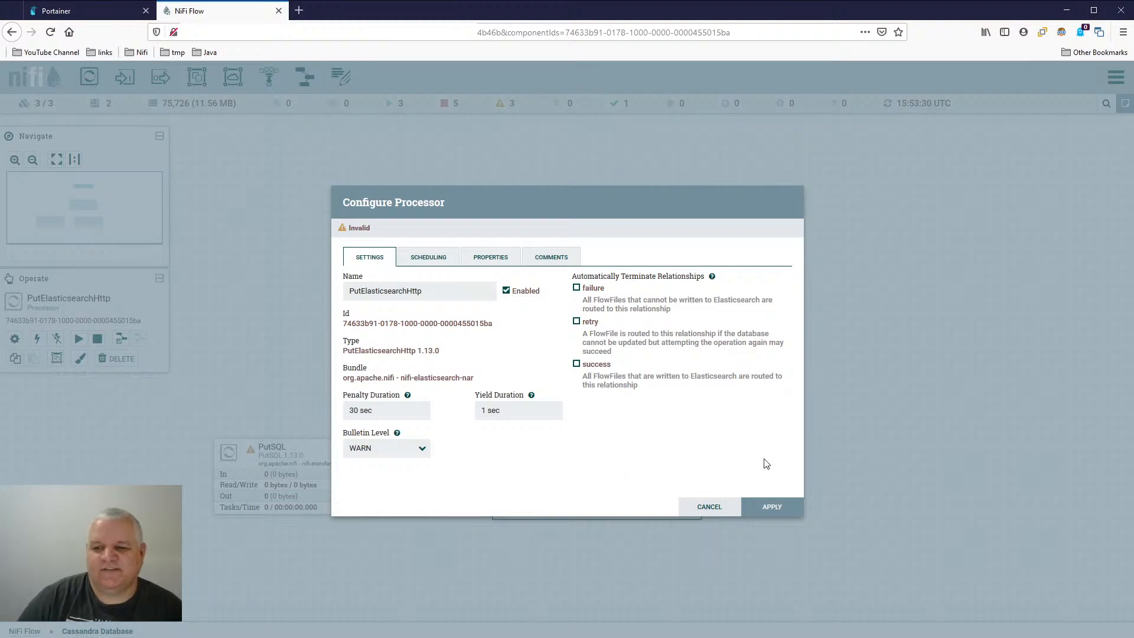
pyautogui.click(732, 507)
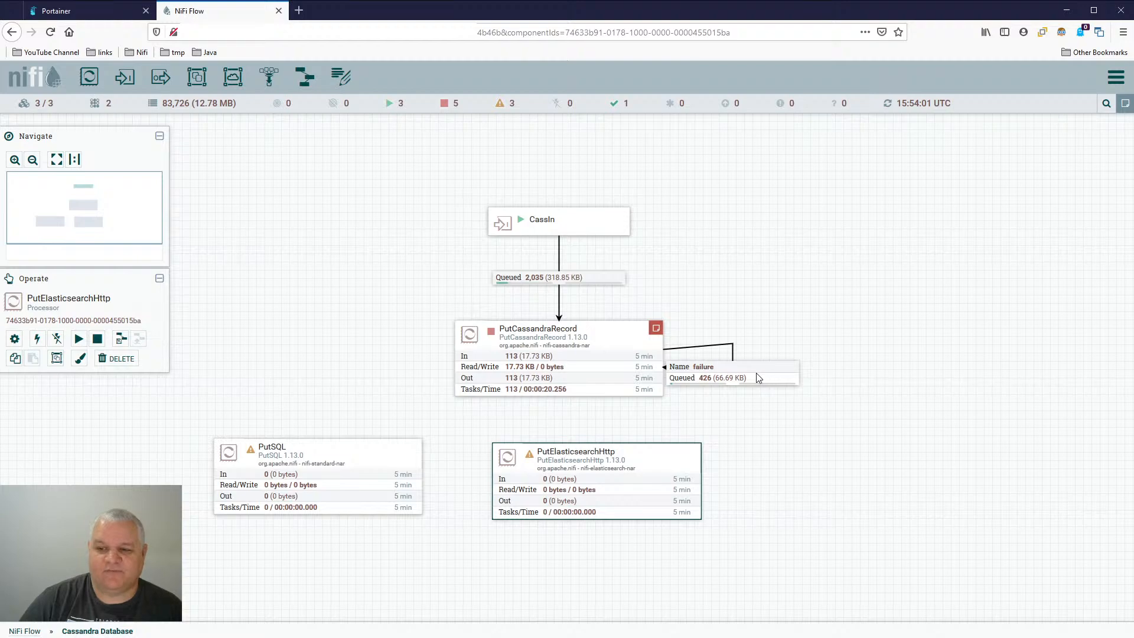
# - Examine the failure loop connection on PutCassandraRecord and the processor's automatically terminated relationships without changing anything
pyautogui.click(718, 377)
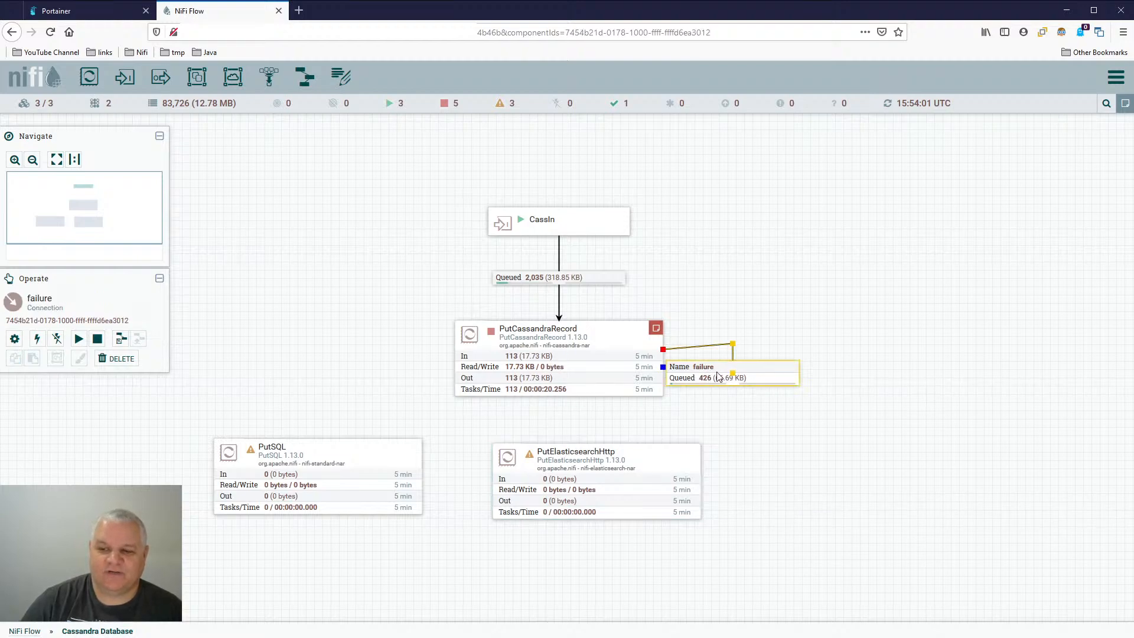
pyautogui.doubleClick(759, 374)
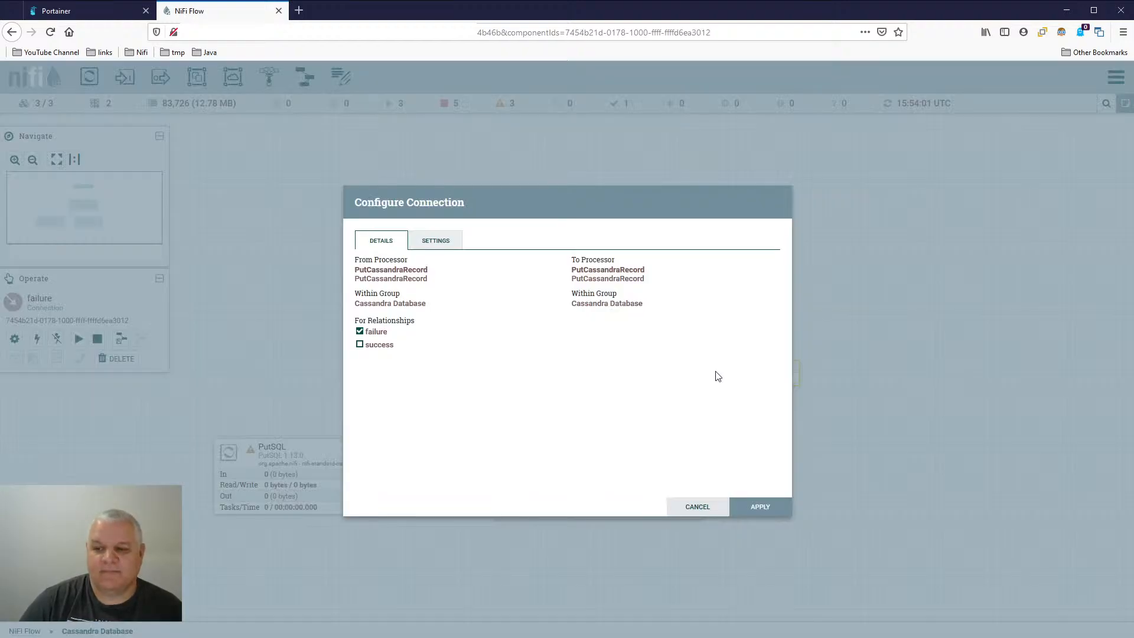
pyautogui.click(686, 510)
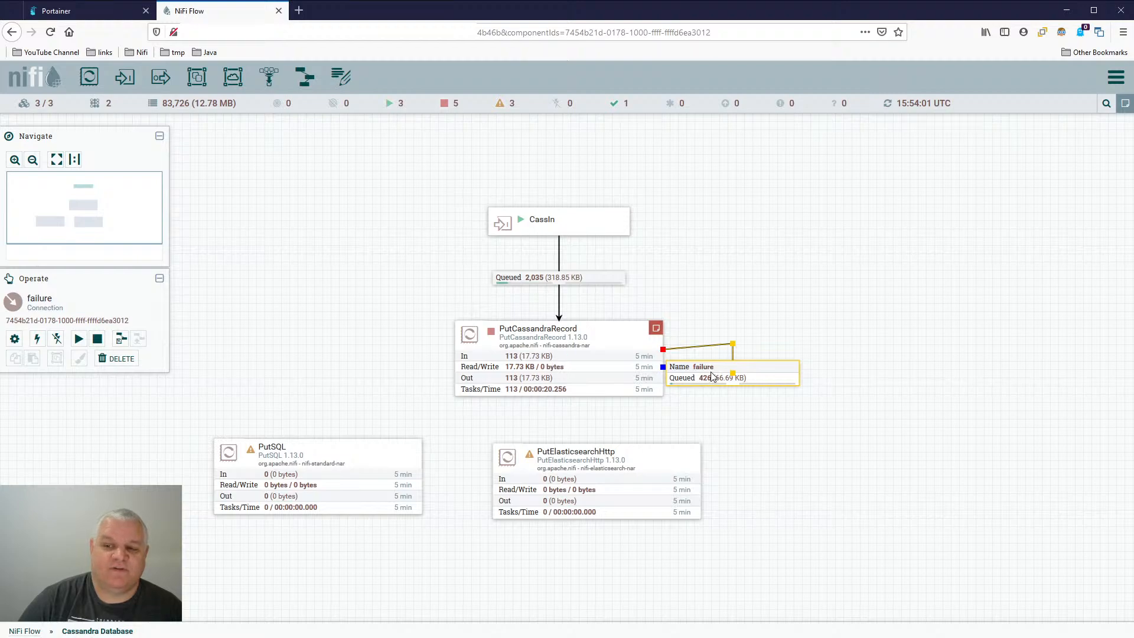
pyautogui.doubleClick(632, 337)
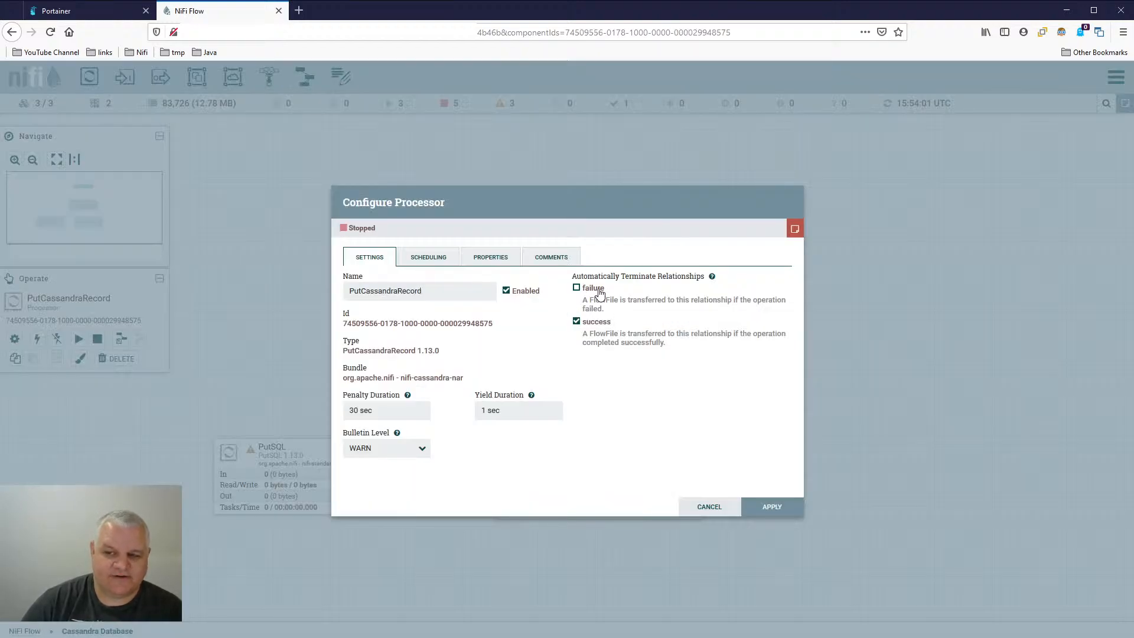
pyautogui.click(726, 508)
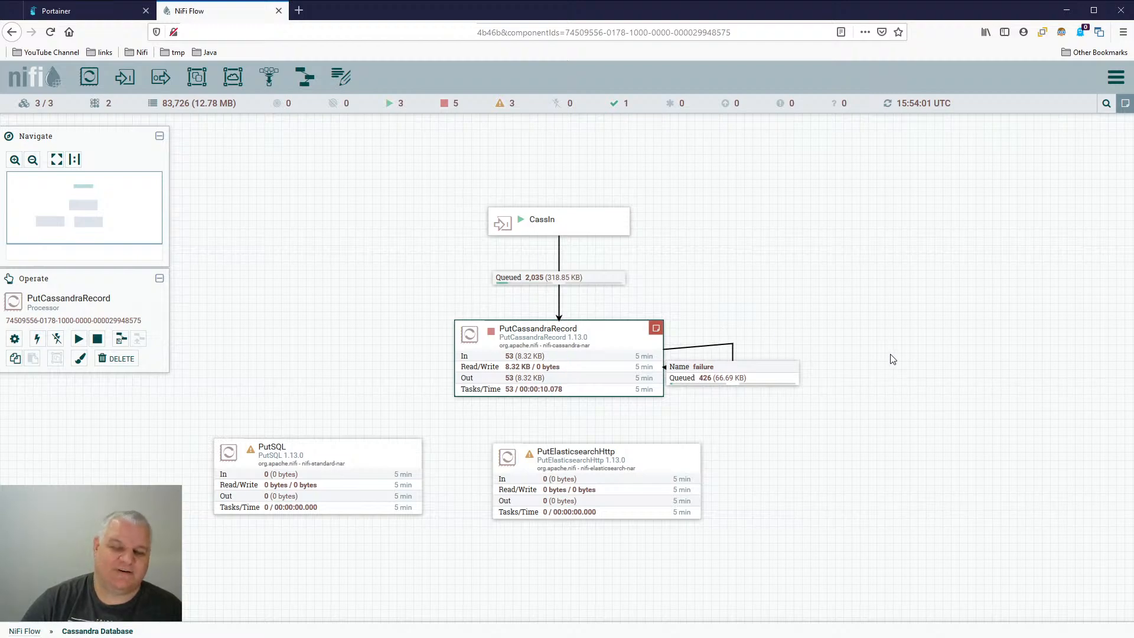
pyautogui.click(719, 378)
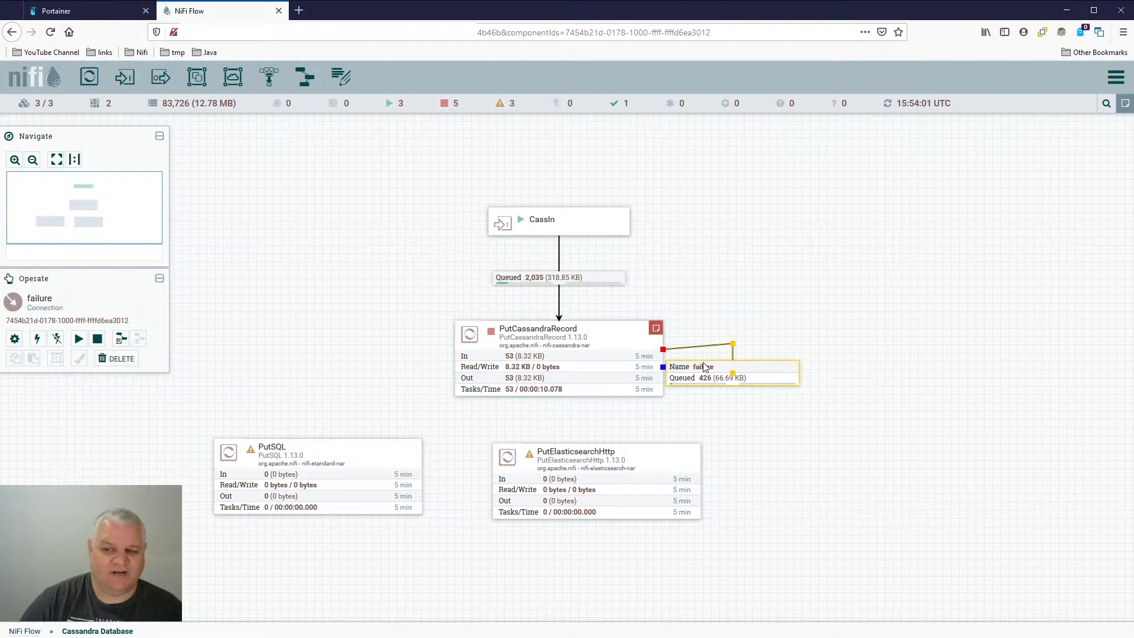
pyautogui.click(821, 377)
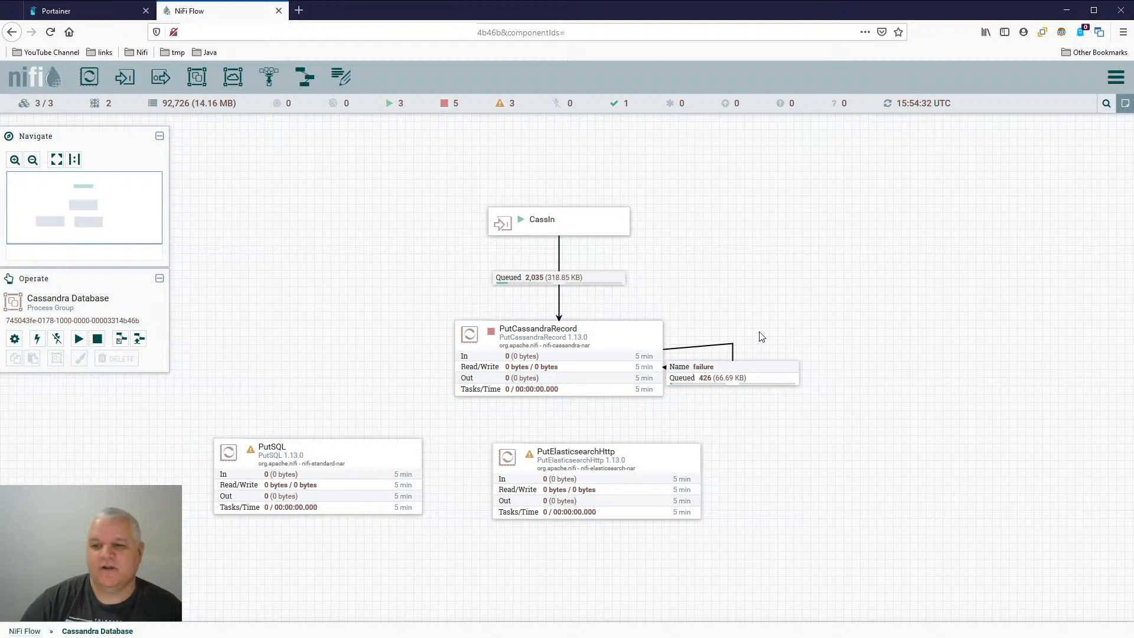
# - Examine PutCassandraRecord's scheduling and properties, close the configuration unchanged, and select its failure connection
pyautogui.doubleClick(557, 359)
pyautogui.click(430, 259)
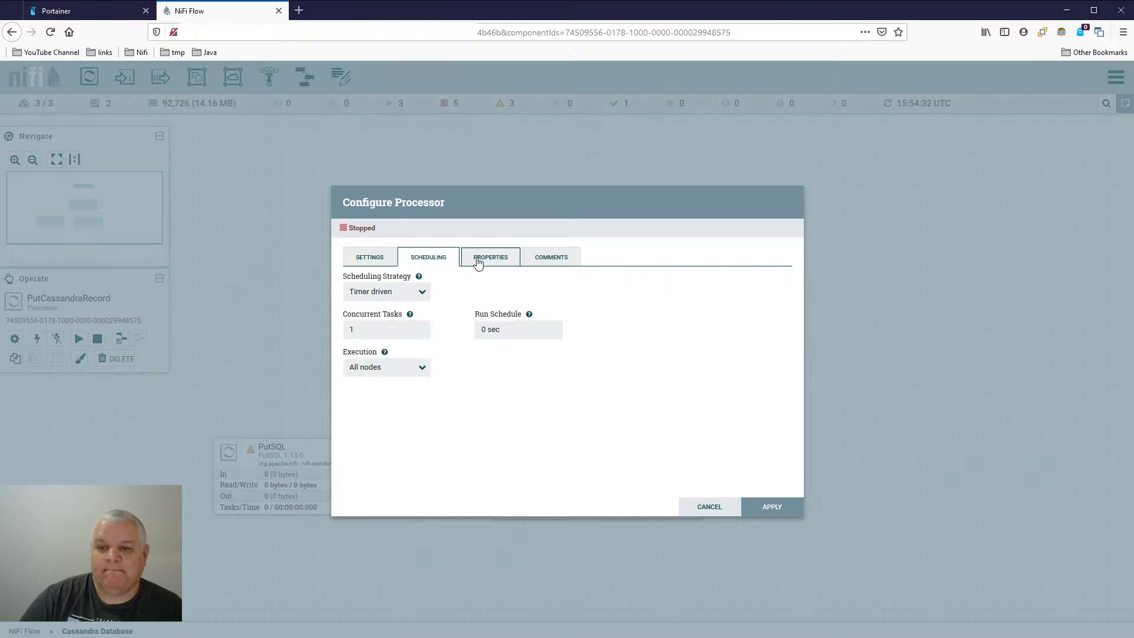
pyautogui.click(485, 258)
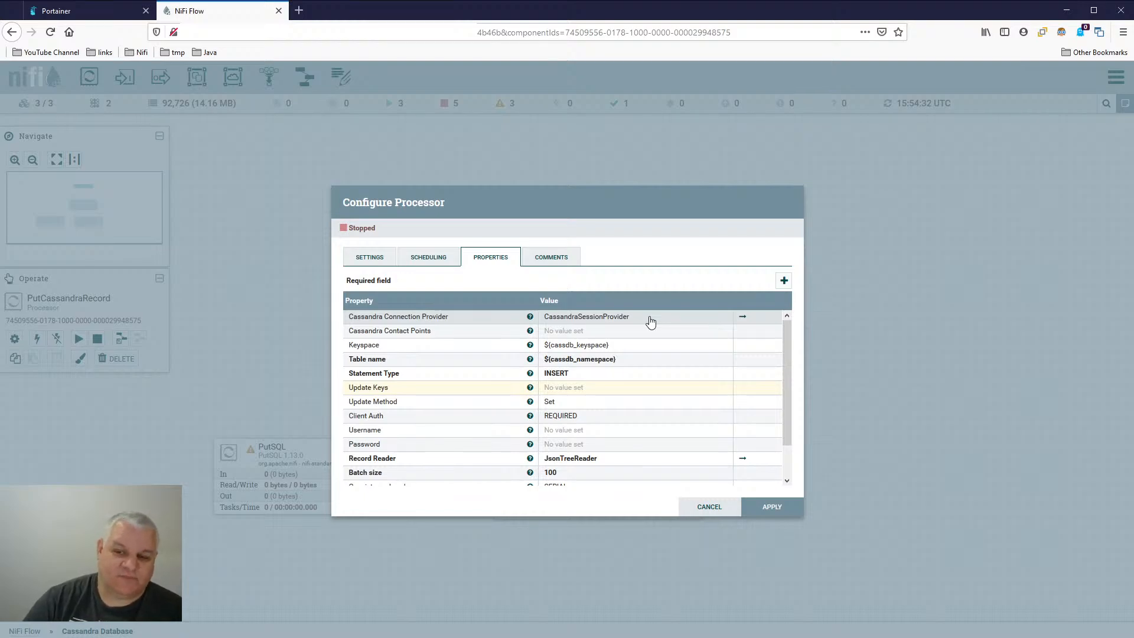
pyautogui.click(706, 508)
pyautogui.click(767, 372)
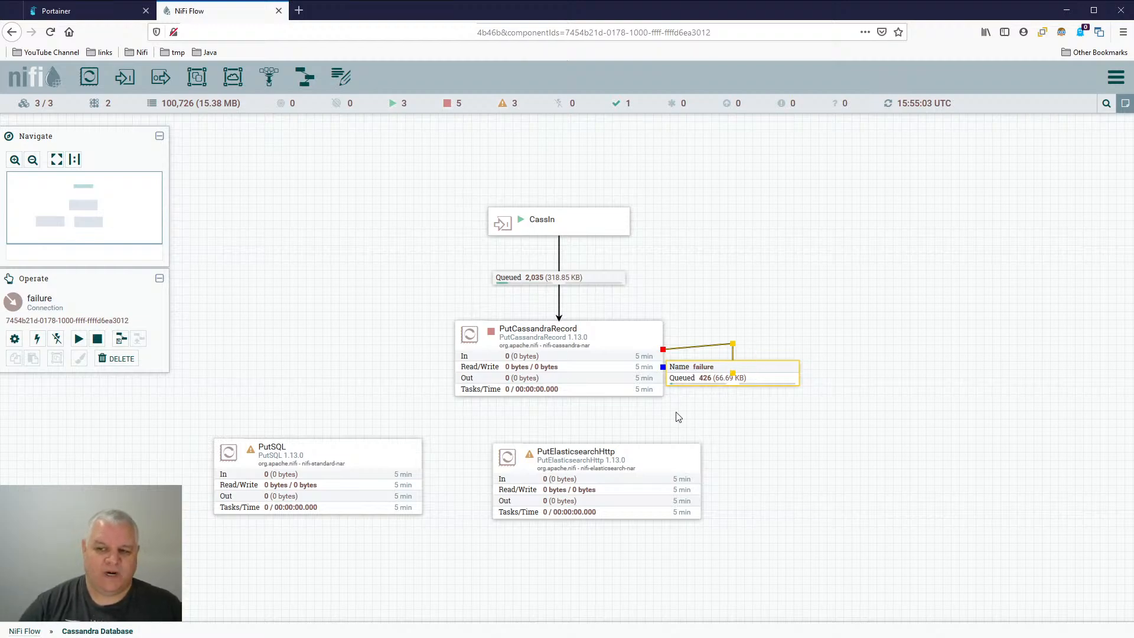
pyautogui.moveTo(713, 388)
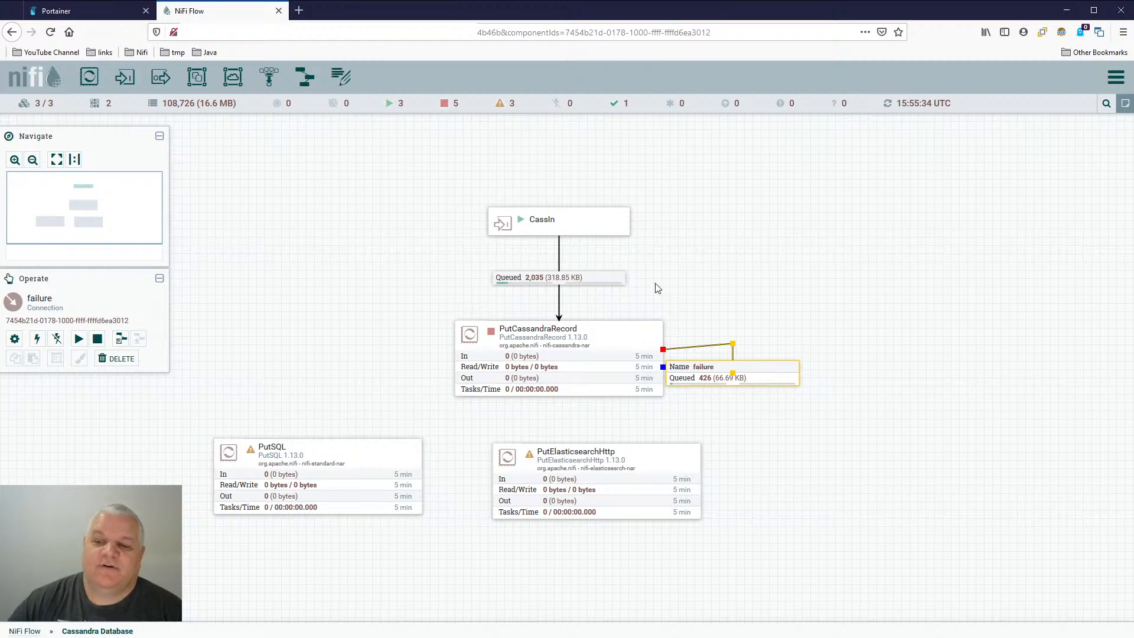
# - Recheck PutCassandraRecord's properties, scheduling and relationship termination settings, then close its configuration unchanged
pyautogui.click(626, 346)
pyautogui.doubleClick(626, 342)
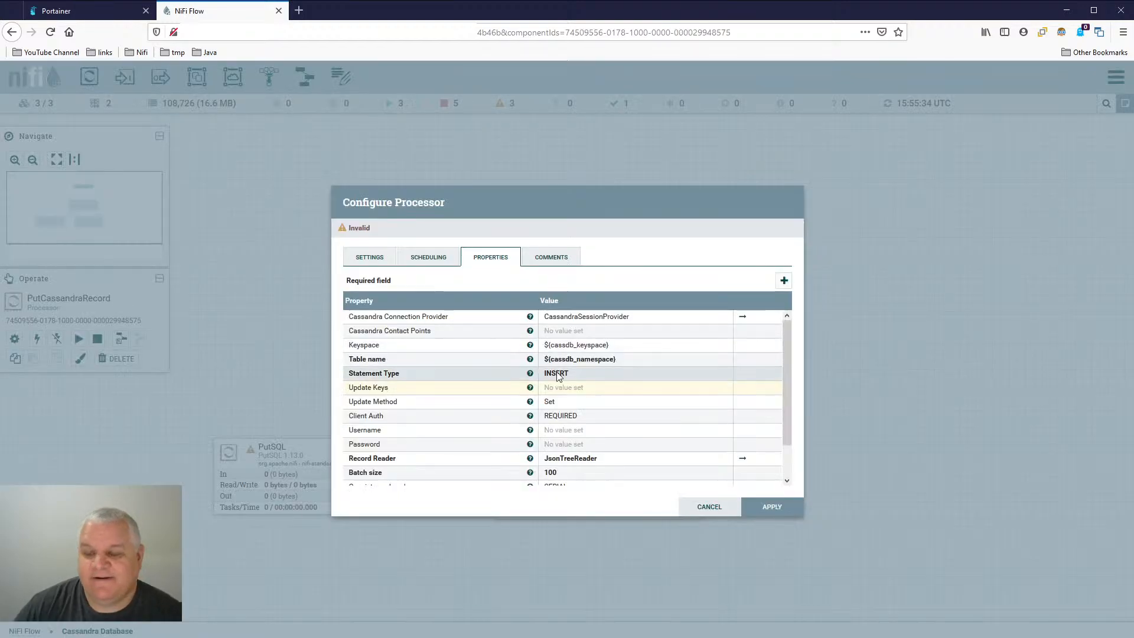
pyautogui.click(372, 260)
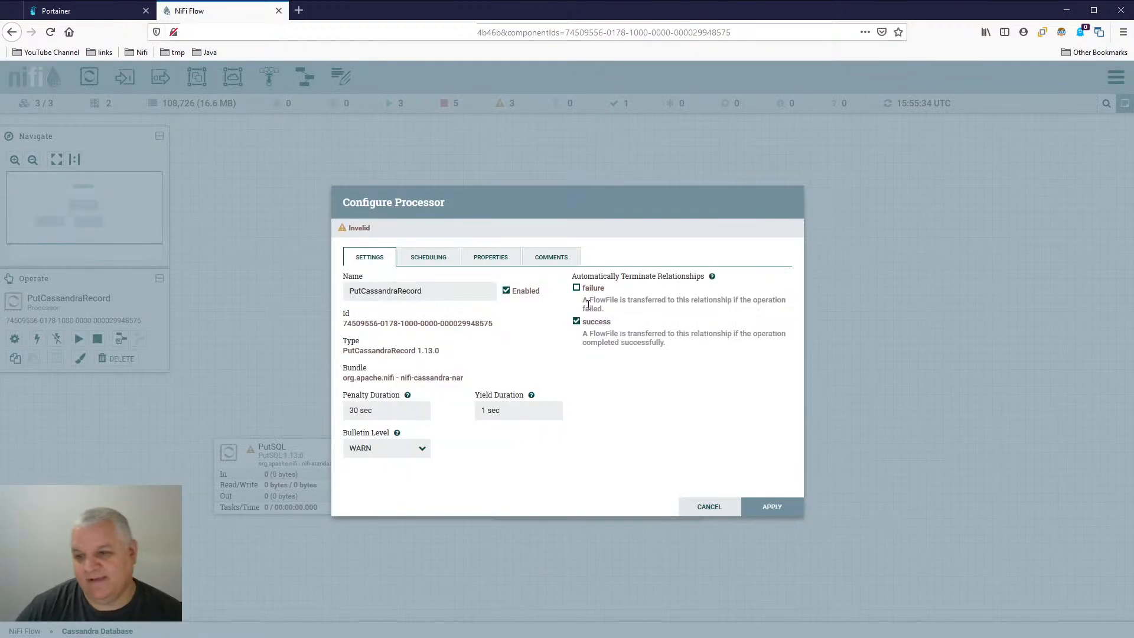
pyautogui.click(429, 258)
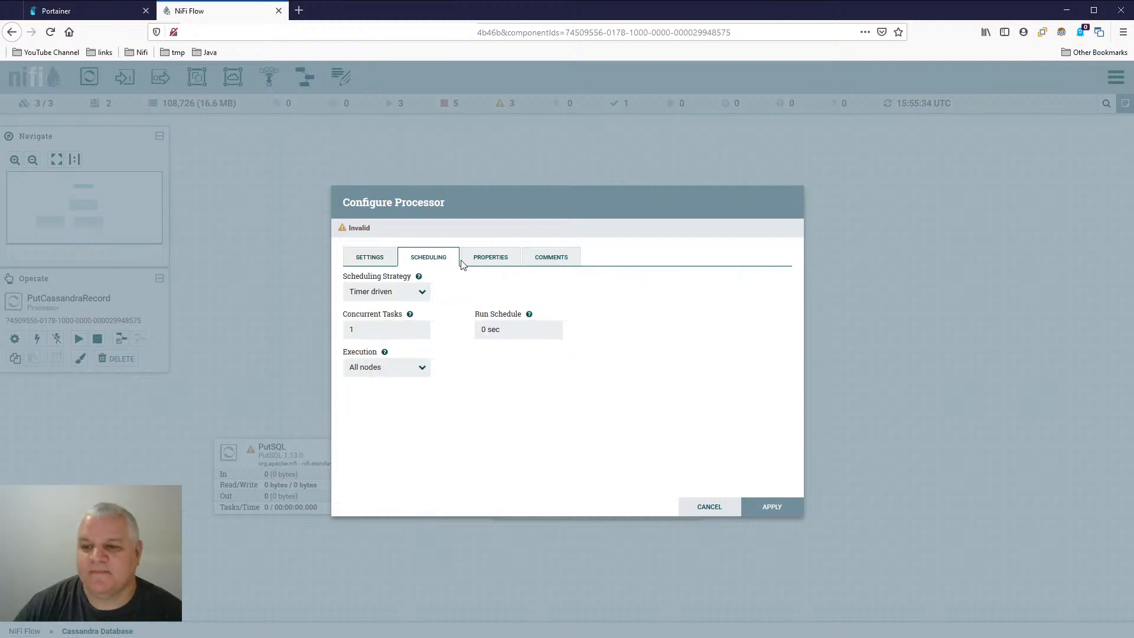
pyautogui.click(372, 258)
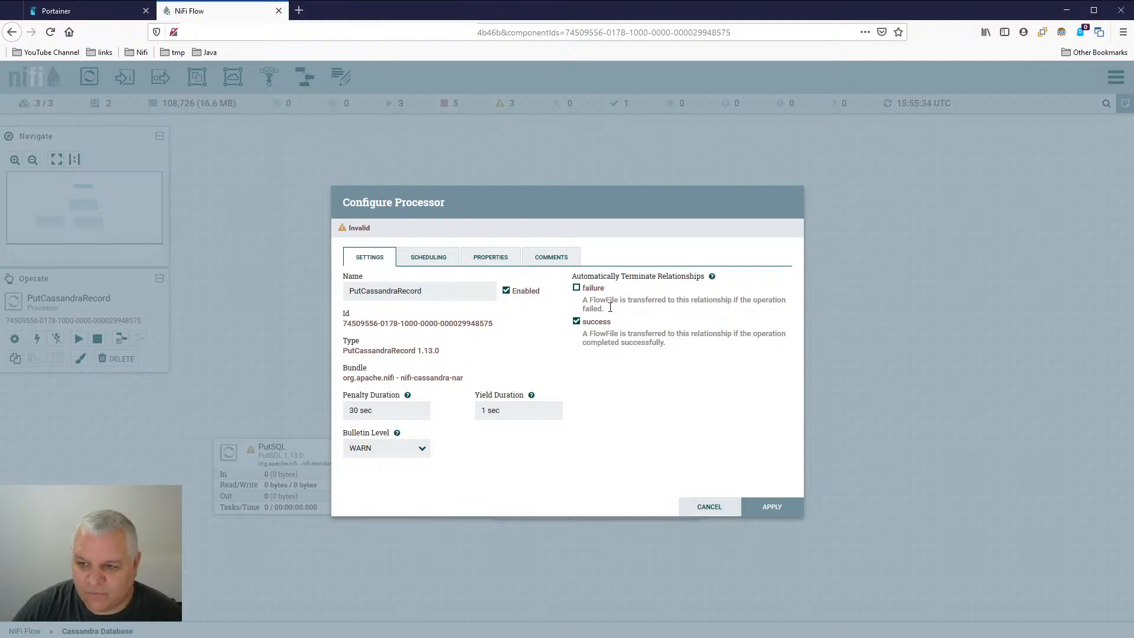
pyautogui.click(701, 509)
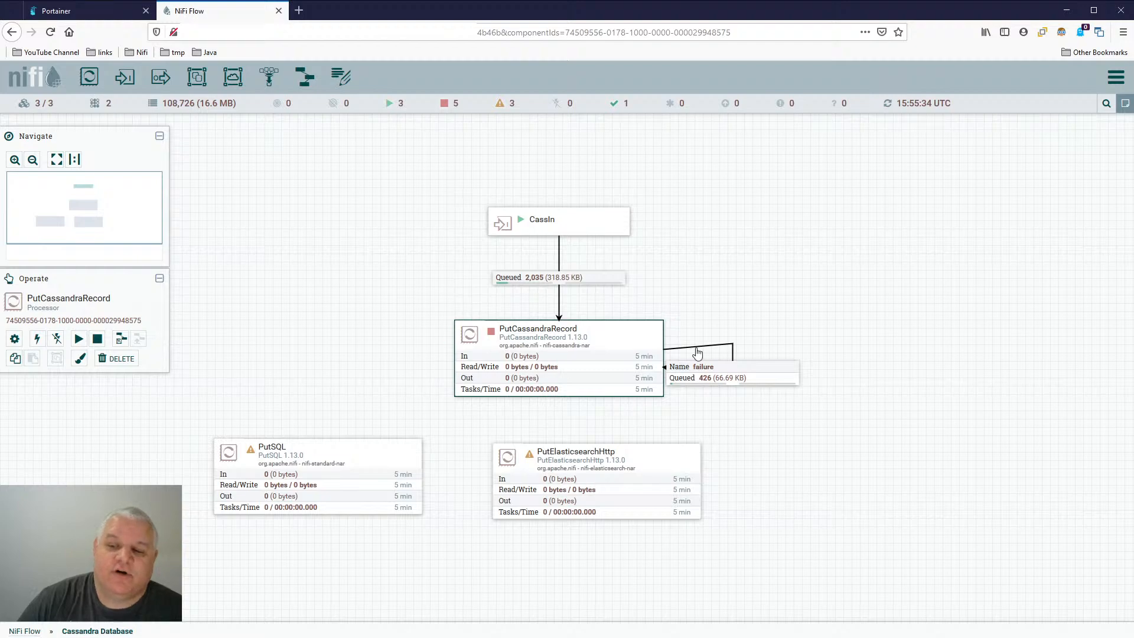
# - Examine the details and settings of PutCassandraRecord's failure connection, then close its configuration unchanged
pyautogui.doubleClick(770, 370)
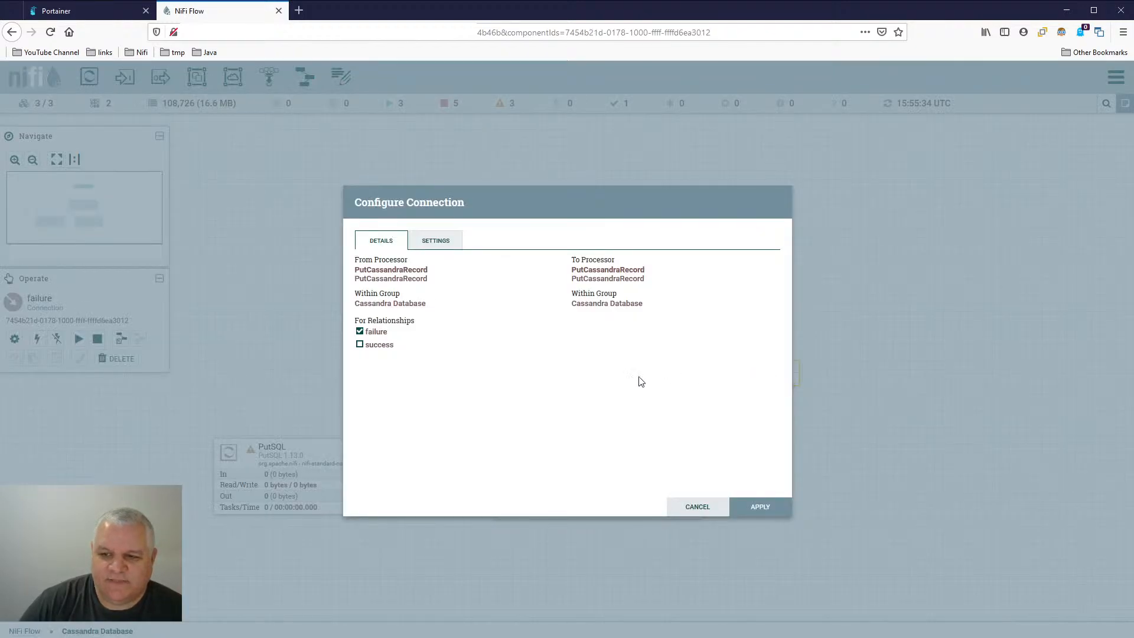
pyautogui.click(442, 243)
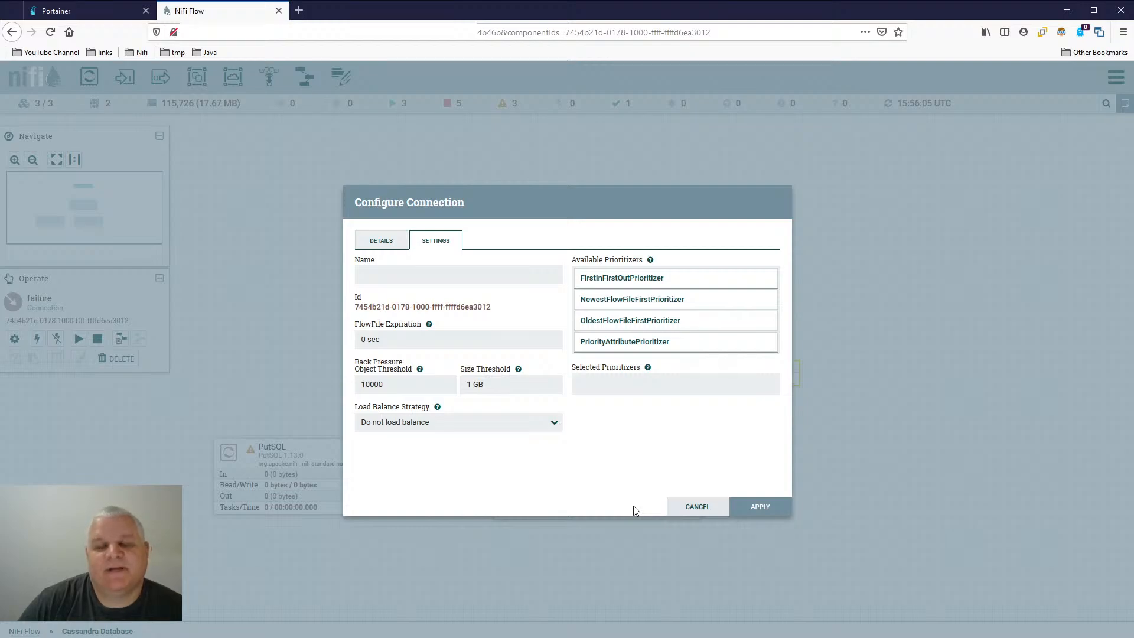
pyautogui.click(690, 509)
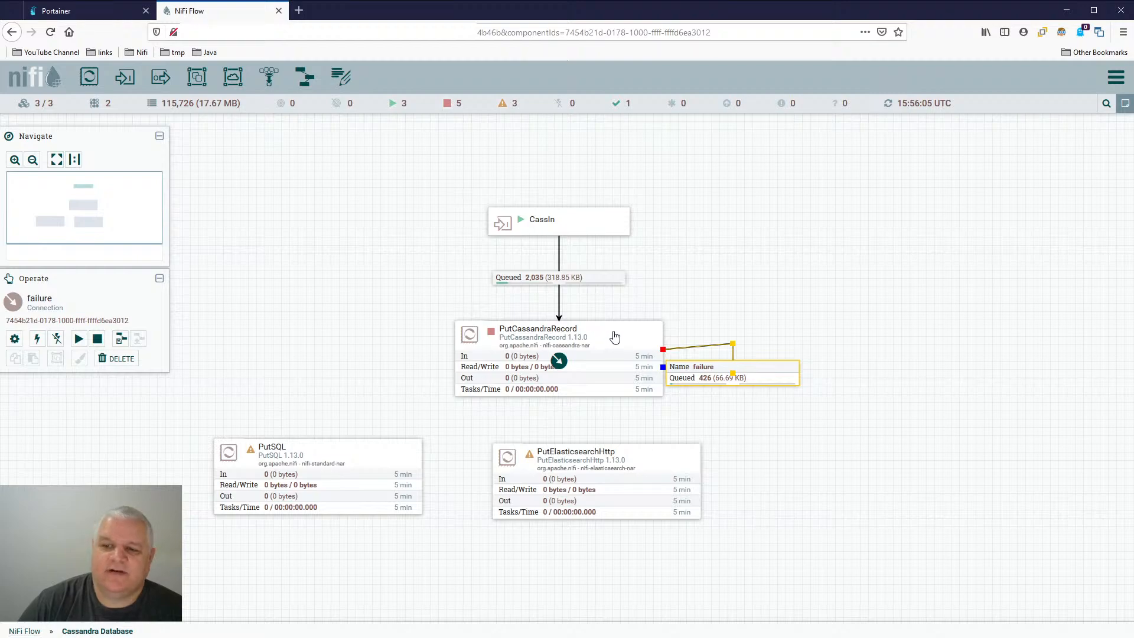
# - Empty the queue between the CassIn input port and PutCassandraRecord, and dismiss the result
pyautogui.click(591, 282)
pyautogui.rightClick(589, 282)
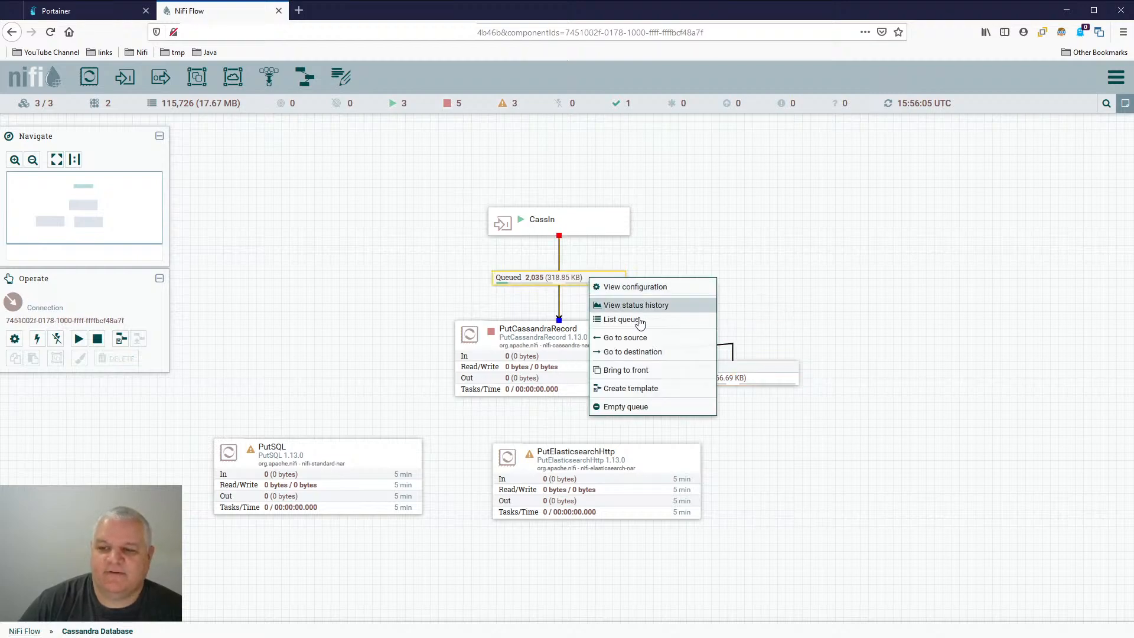
pyautogui.click(626, 407)
pyautogui.click(630, 415)
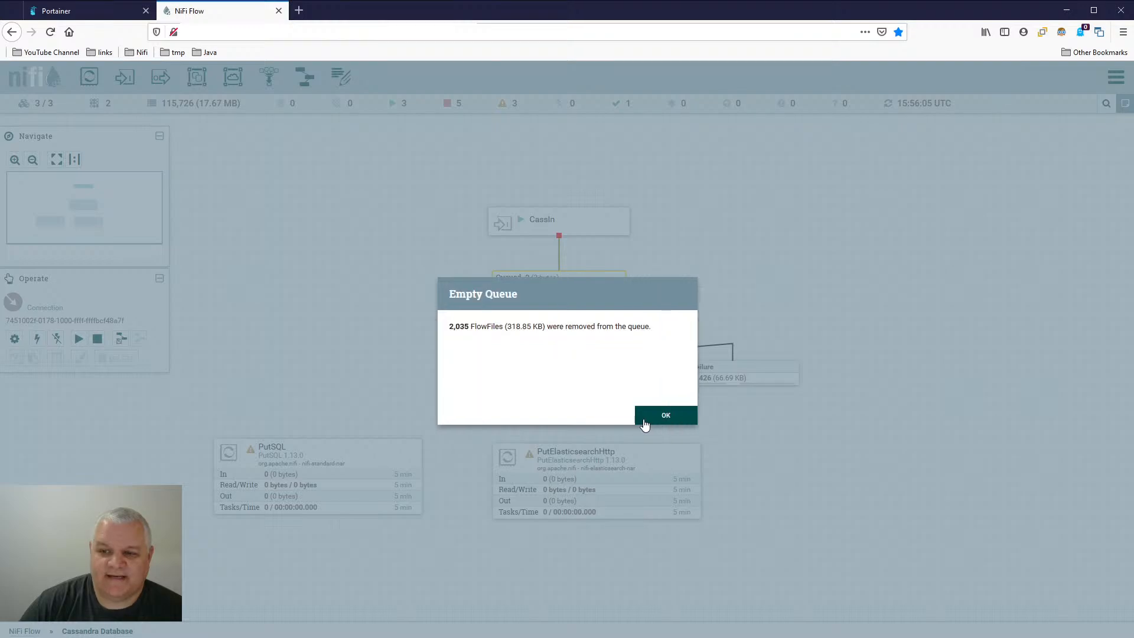
pyautogui.click(670, 421)
pyautogui.rightClick(739, 236)
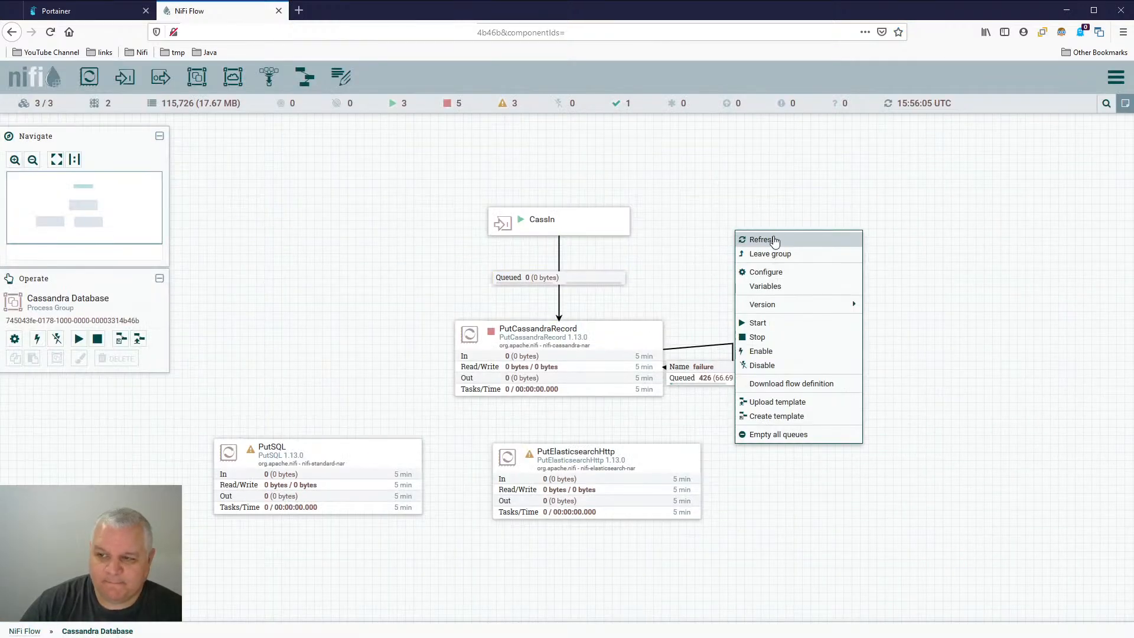
# - Review PutCassandraRecord's automatically terminated relationships, close the configuration unchanged, and select its failure connection
pyautogui.click(606, 342)
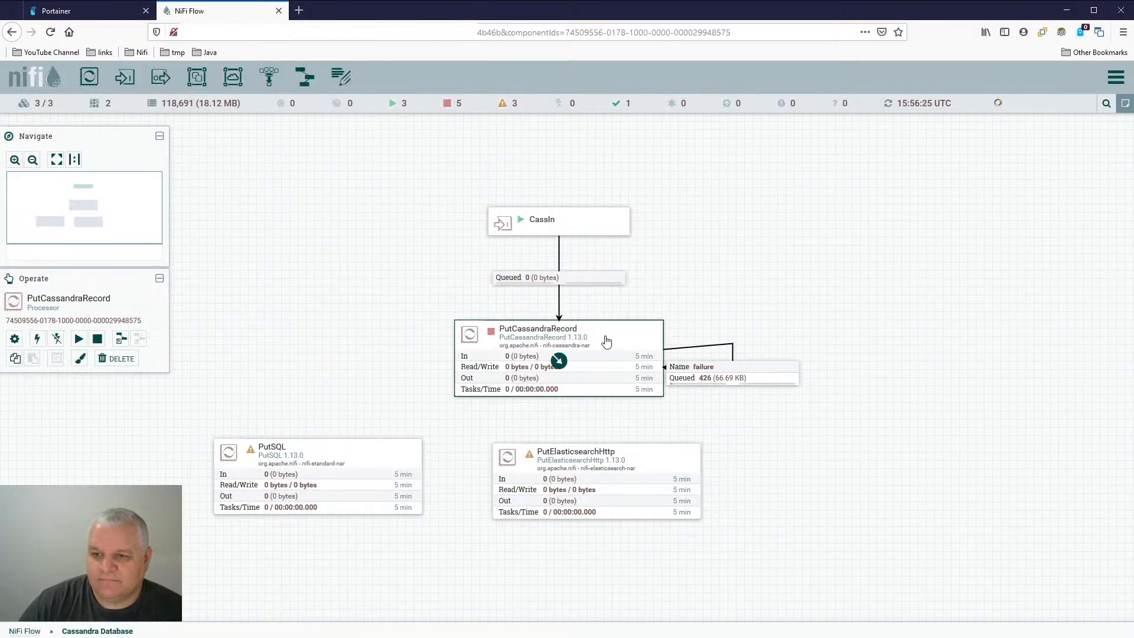
pyautogui.doubleClick(607, 341)
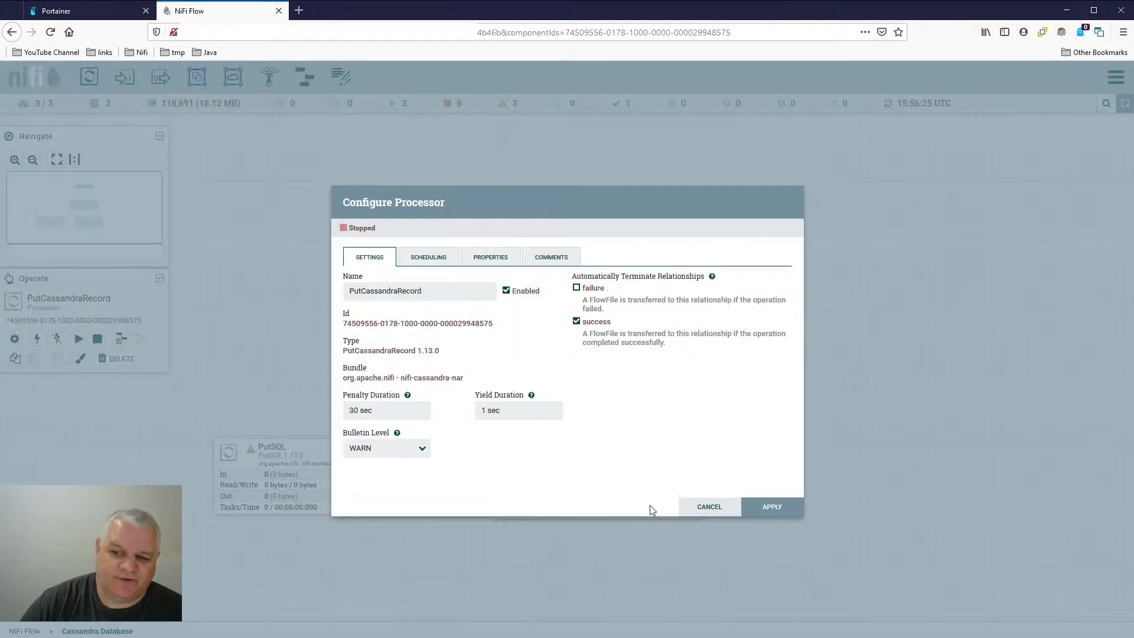
pyautogui.click(692, 507)
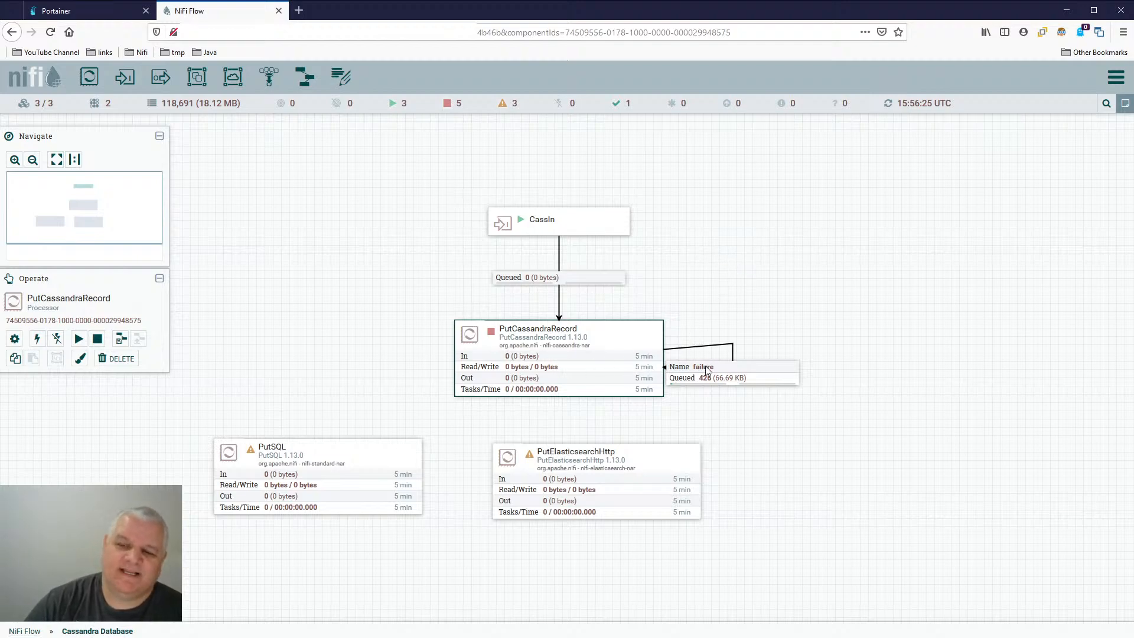
pyautogui.click(740, 377)
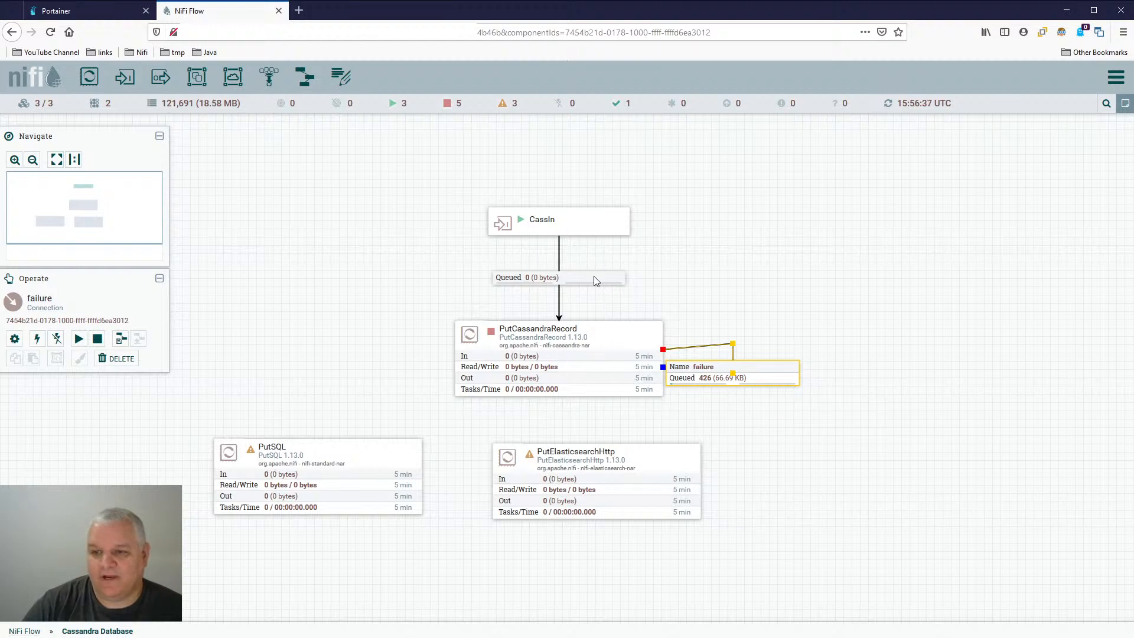
# - Stop the CassIn input port and refresh the Cassandra Database process group
pyautogui.rightClick(584, 220)
pyautogui.rightClick(689, 238)
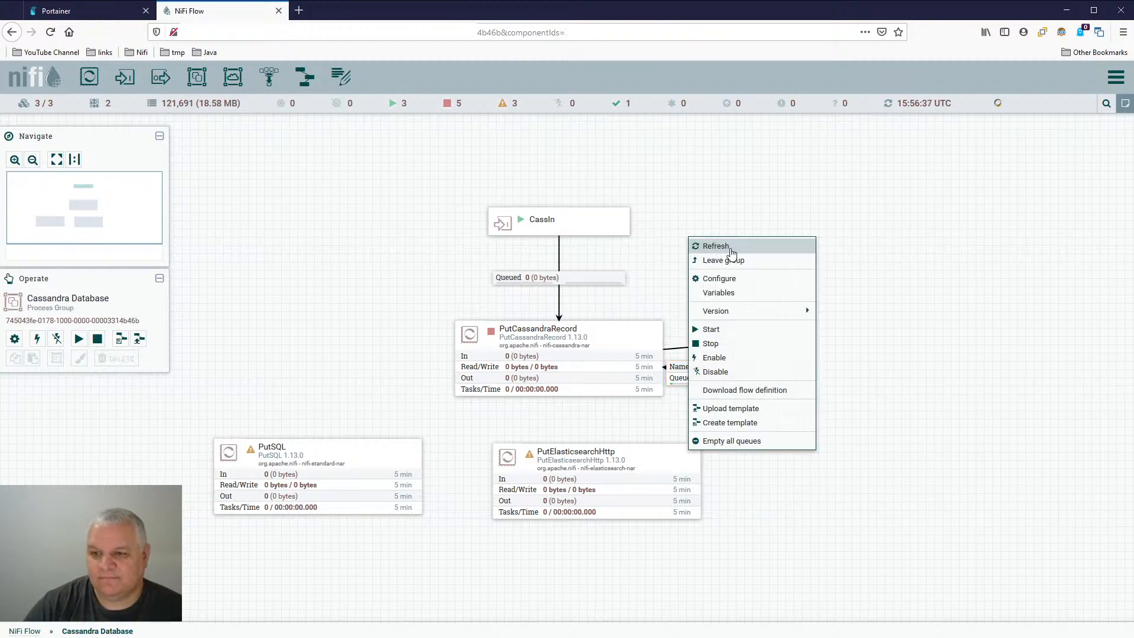
pyautogui.click(731, 246)
# - Start the PutCassandraRecord processor and refresh the process group to update its statistics
pyautogui.rightClick(621, 332)
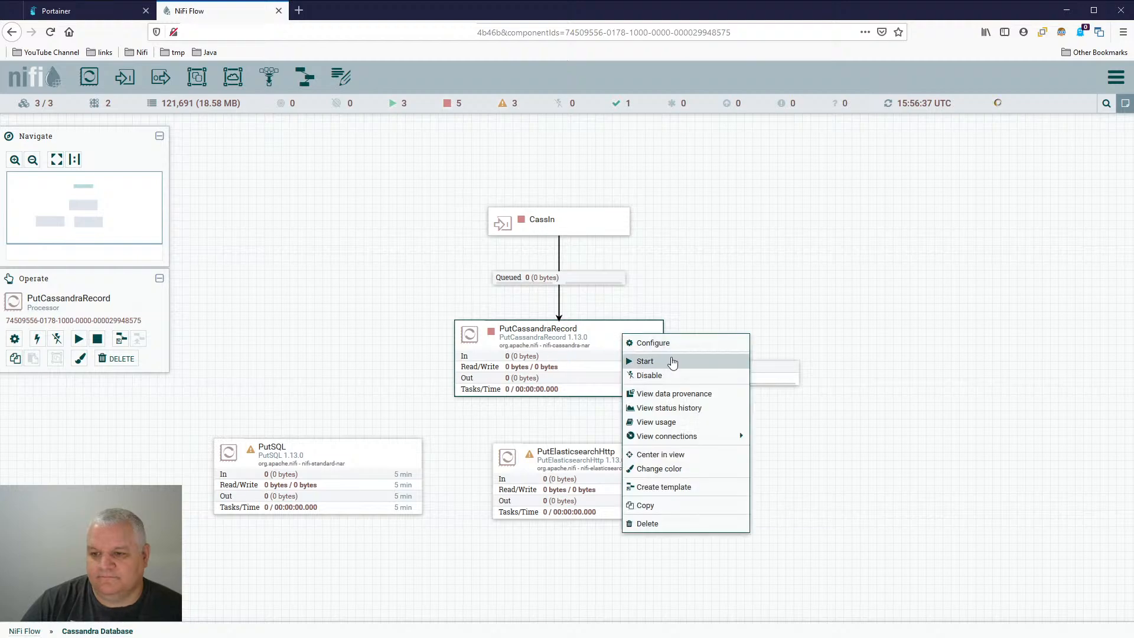
pyautogui.click(672, 361)
pyautogui.rightClick(732, 144)
pyautogui.click(756, 152)
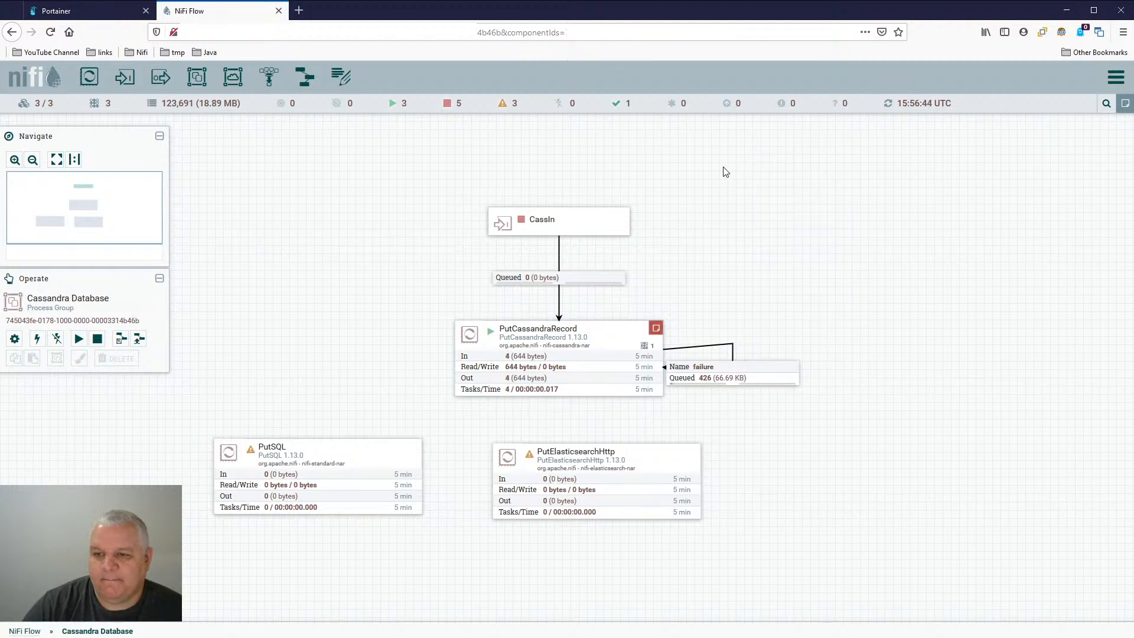
# - Read PutCassandraRecord's error bulletins and repeatedly refresh the canvas to examine how FlowFiles cycle through its failure connection
pyautogui.moveTo(657, 332)
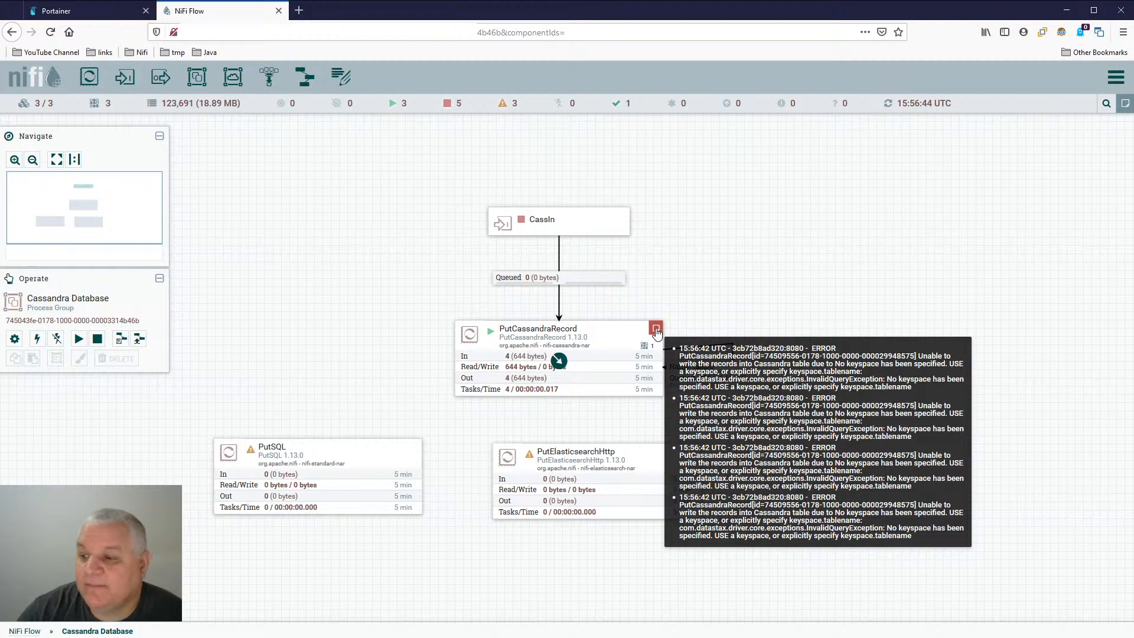
pyautogui.rightClick(670, 201)
pyautogui.click(686, 201)
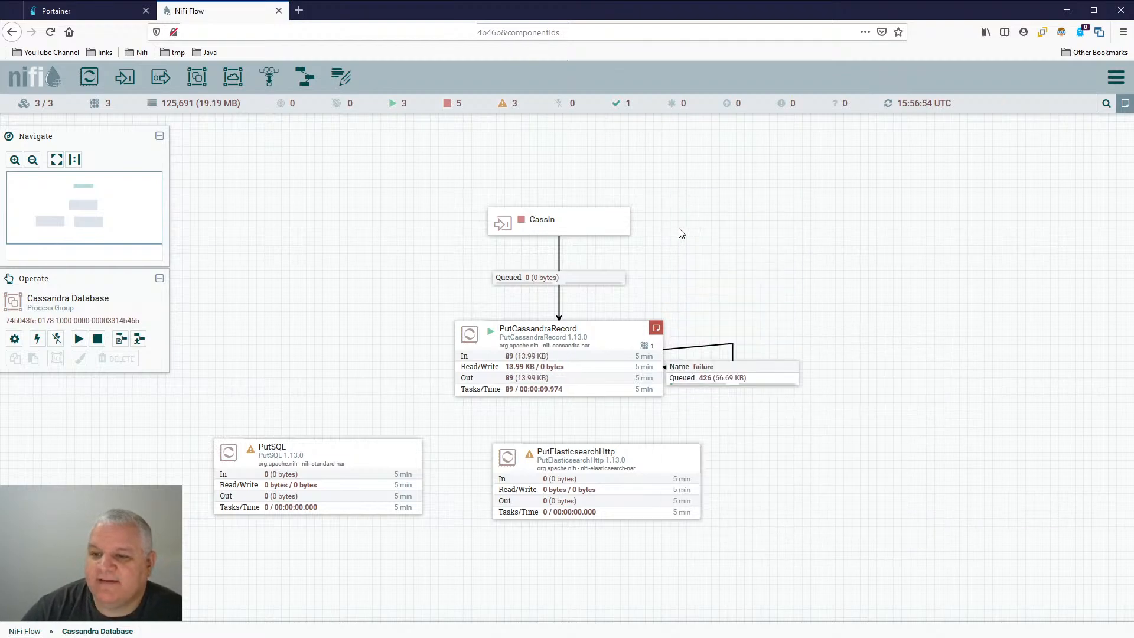
pyautogui.rightClick(507, 407)
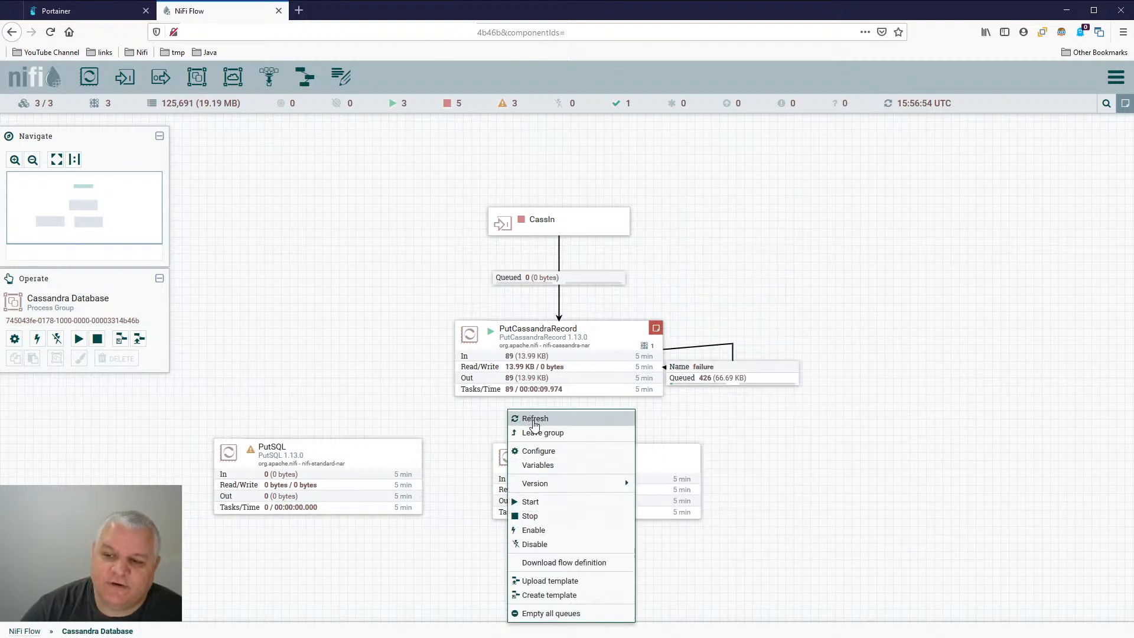
pyautogui.click(531, 414)
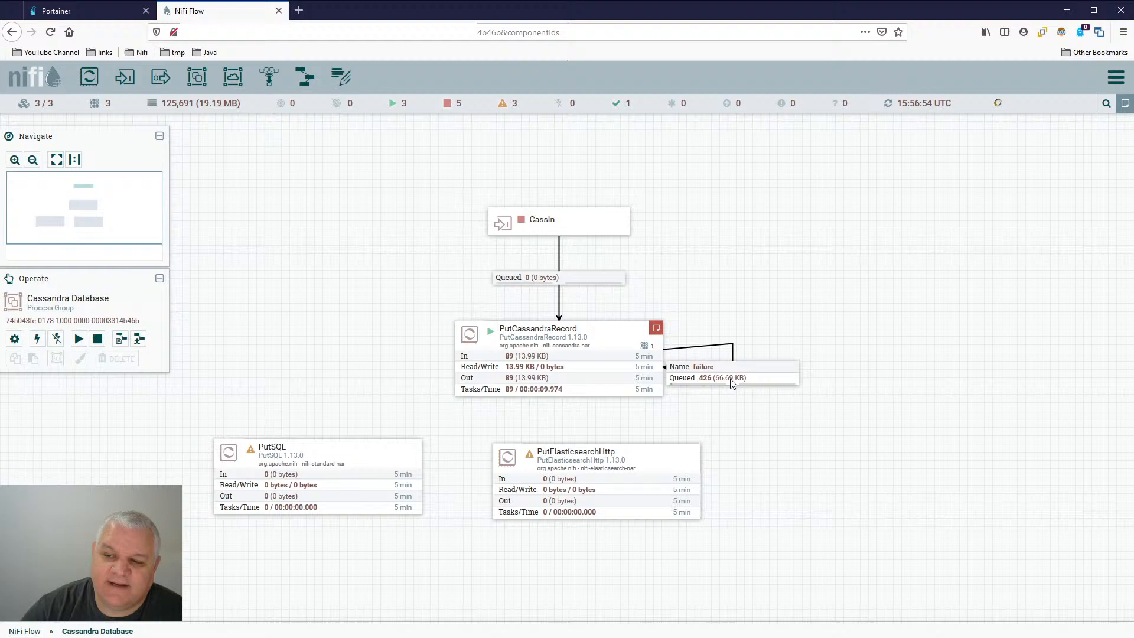
pyautogui.rightClick(500, 406)
pyautogui.click(527, 414)
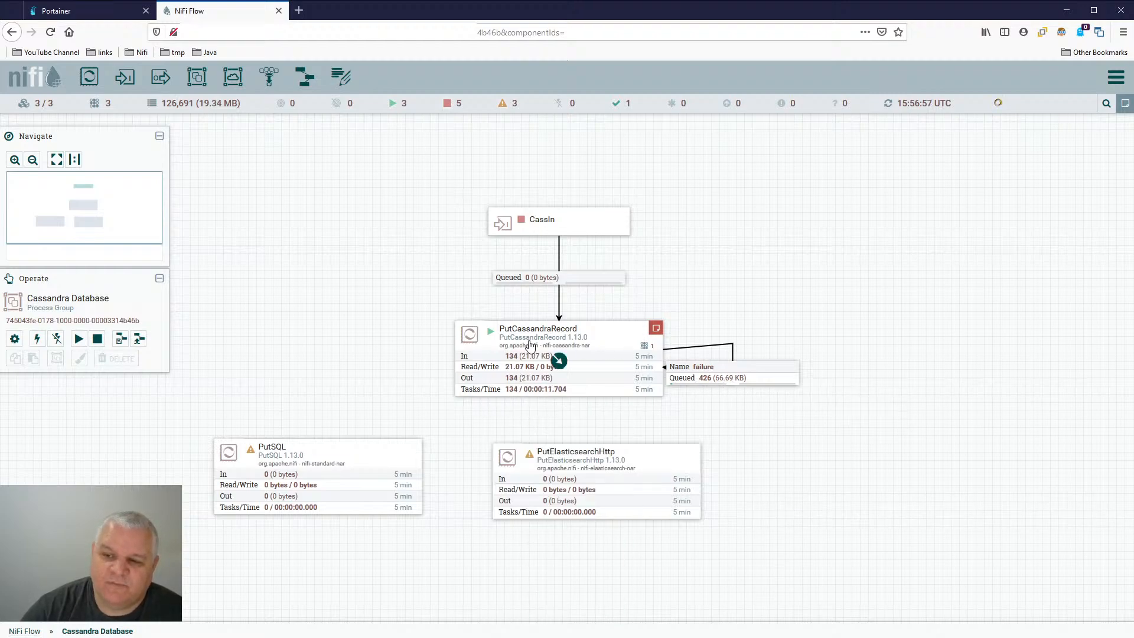
pyautogui.rightClick(511, 412)
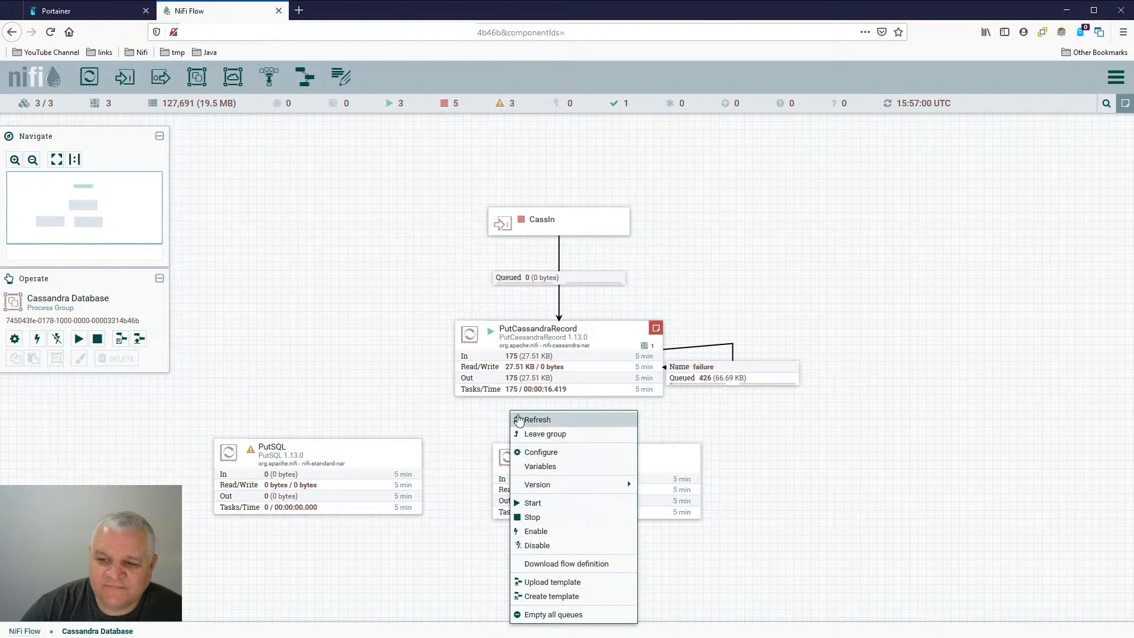
pyautogui.click(523, 420)
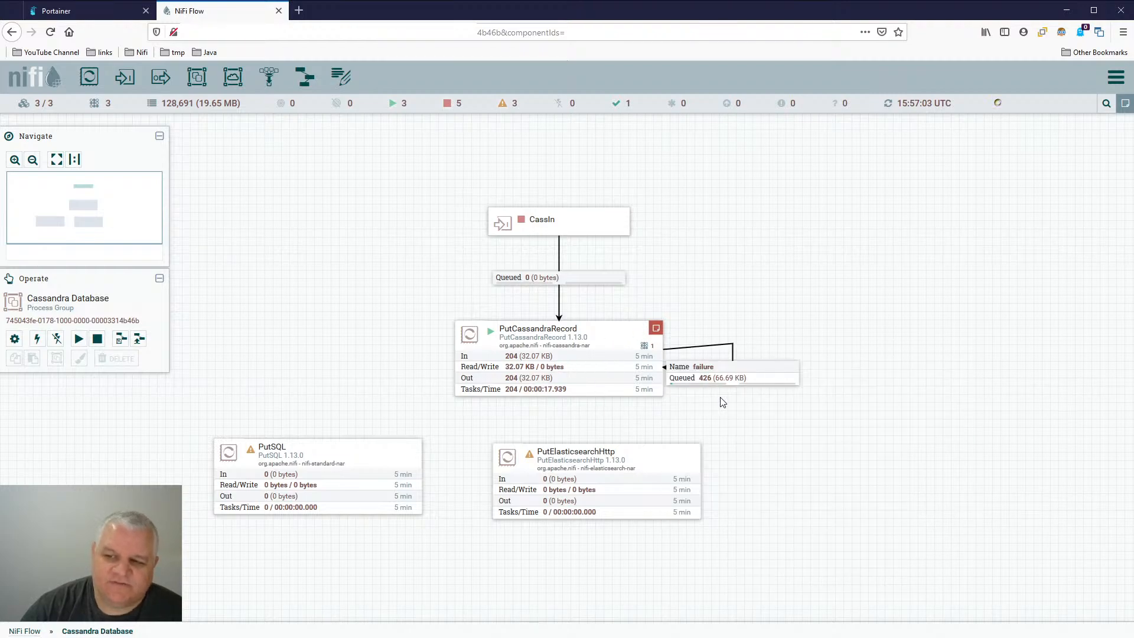
pyautogui.click(703, 370)
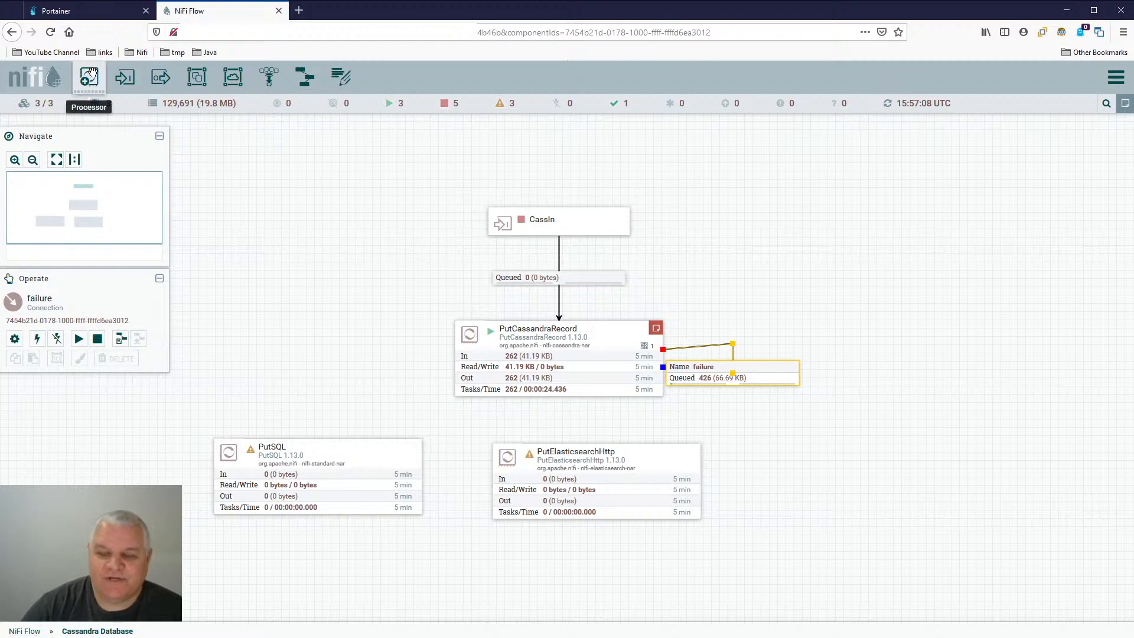
# - Add a ControlRate processor and place it level with PutCassandraRecord, beyond the failure connection
pyautogui.moveTo(91, 74); pyautogui.dragTo(909, 304)
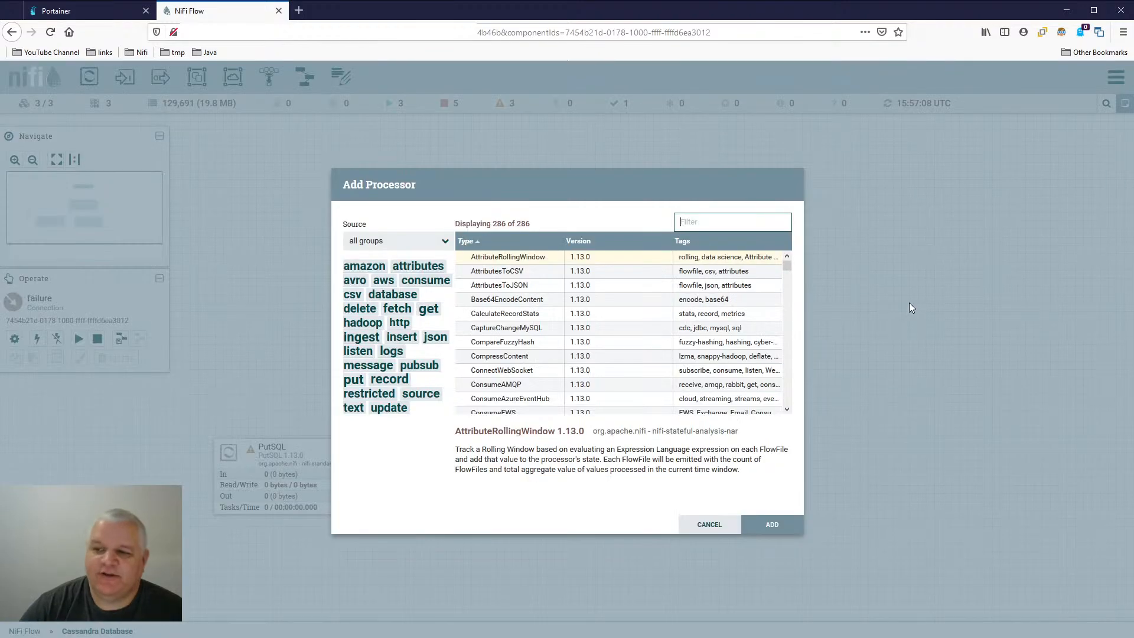
pyautogui.write('c')
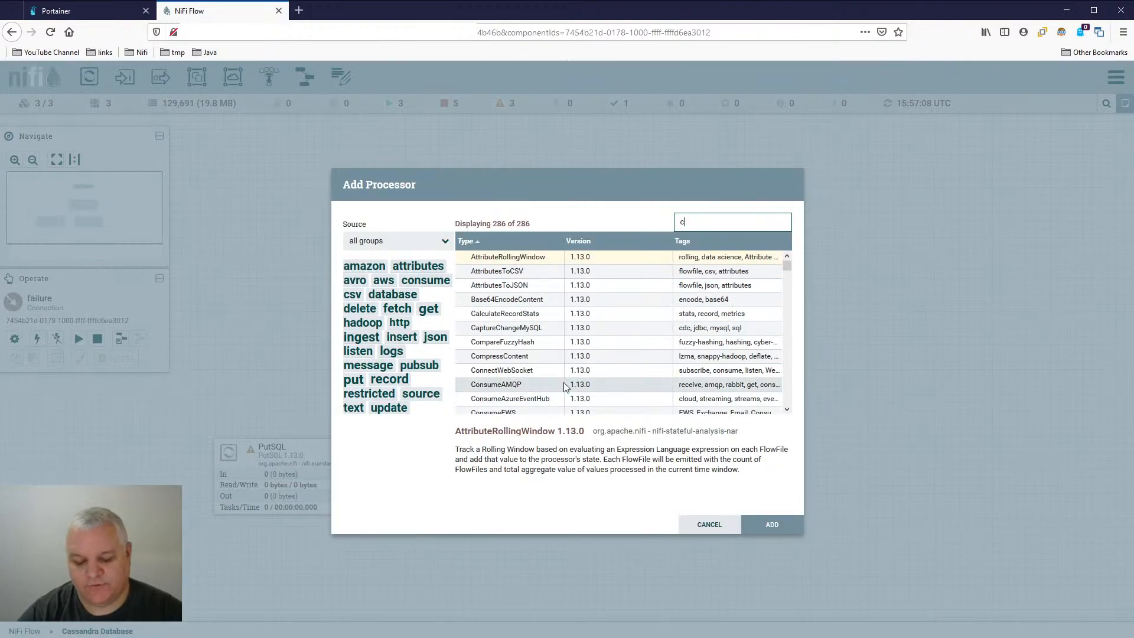
pyautogui.write('ontrol')
pyautogui.press('Return')
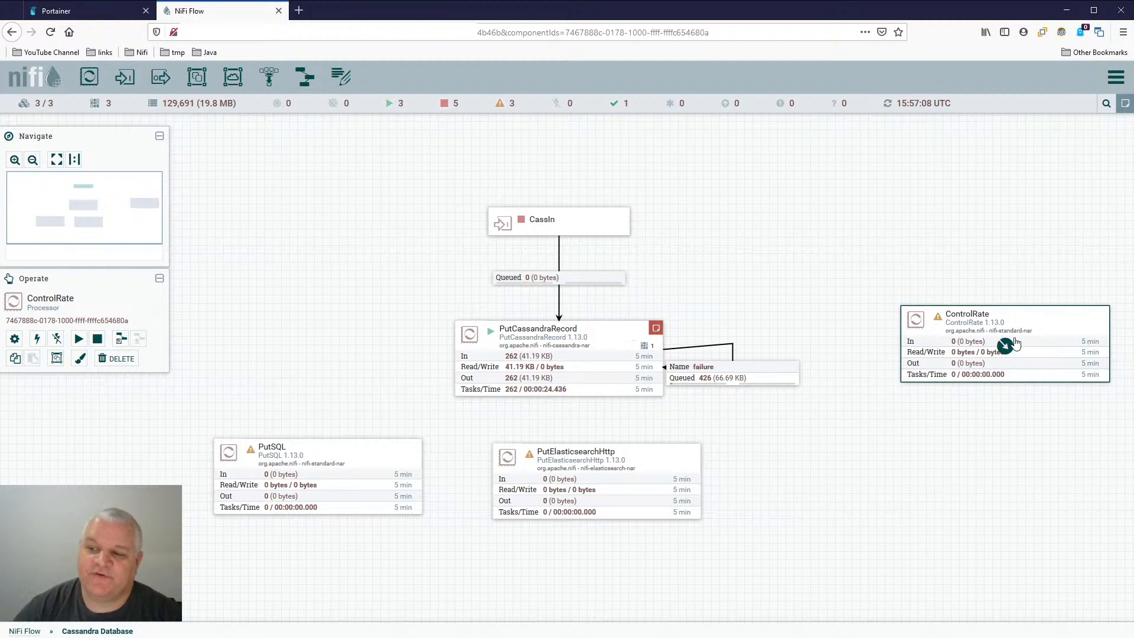
pyautogui.moveTo(1036, 320); pyautogui.dragTo(968, 336)
pyautogui.click(990, 343)
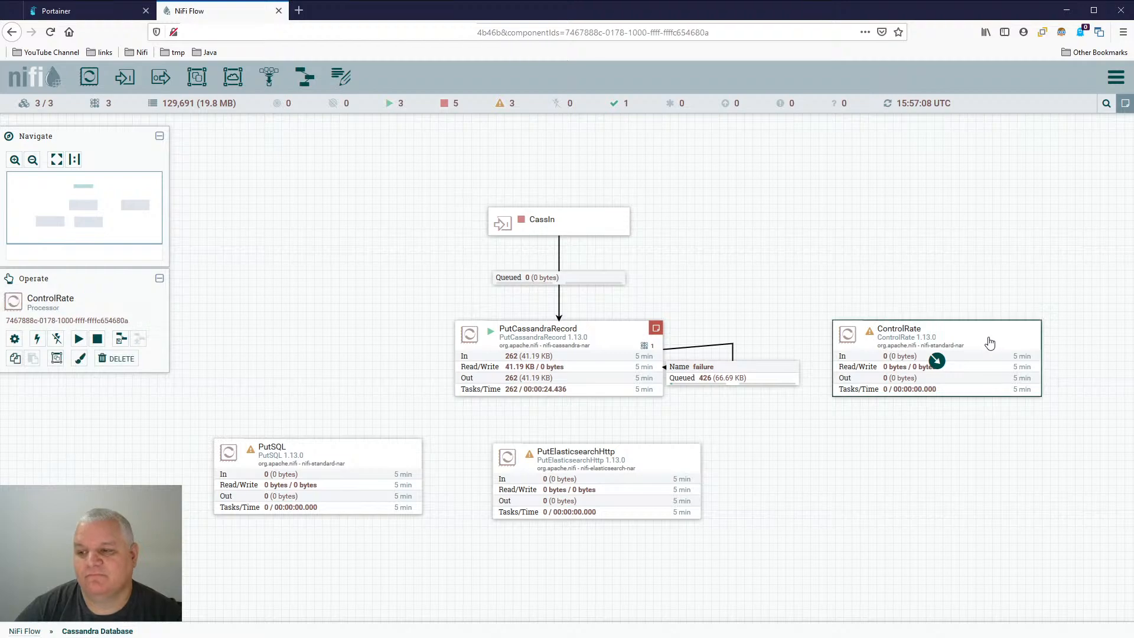
# - Try flowfile count as the Rate Control Criteria in ControlRate's properties
pyautogui.doubleClick(945, 369)
pyautogui.click(487, 257)
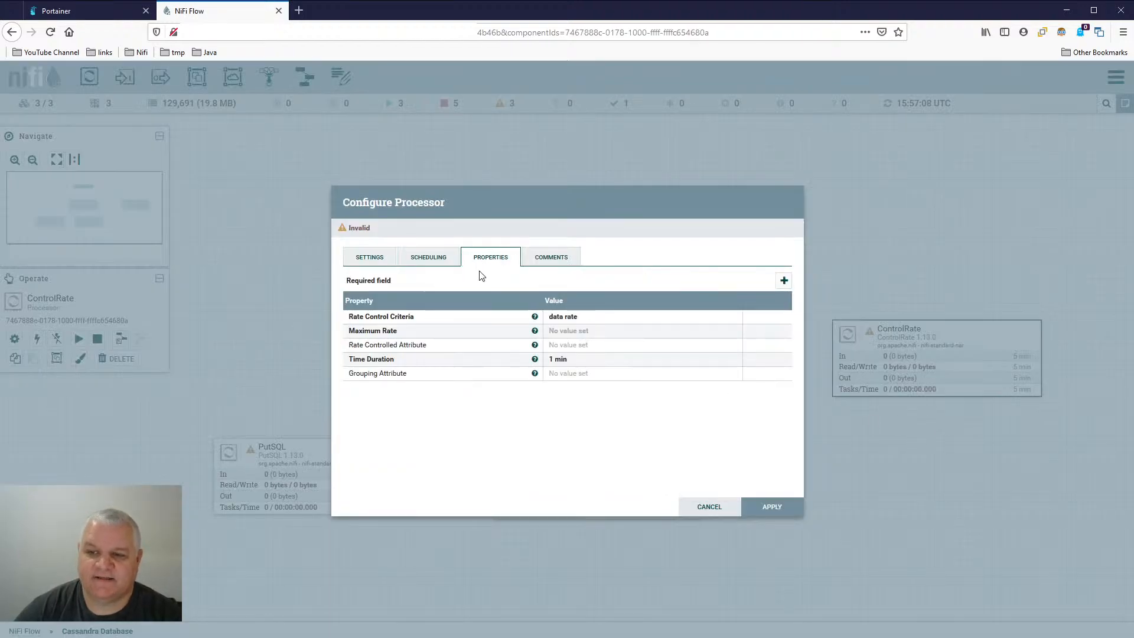
pyautogui.click(571, 319)
pyautogui.click(581, 319)
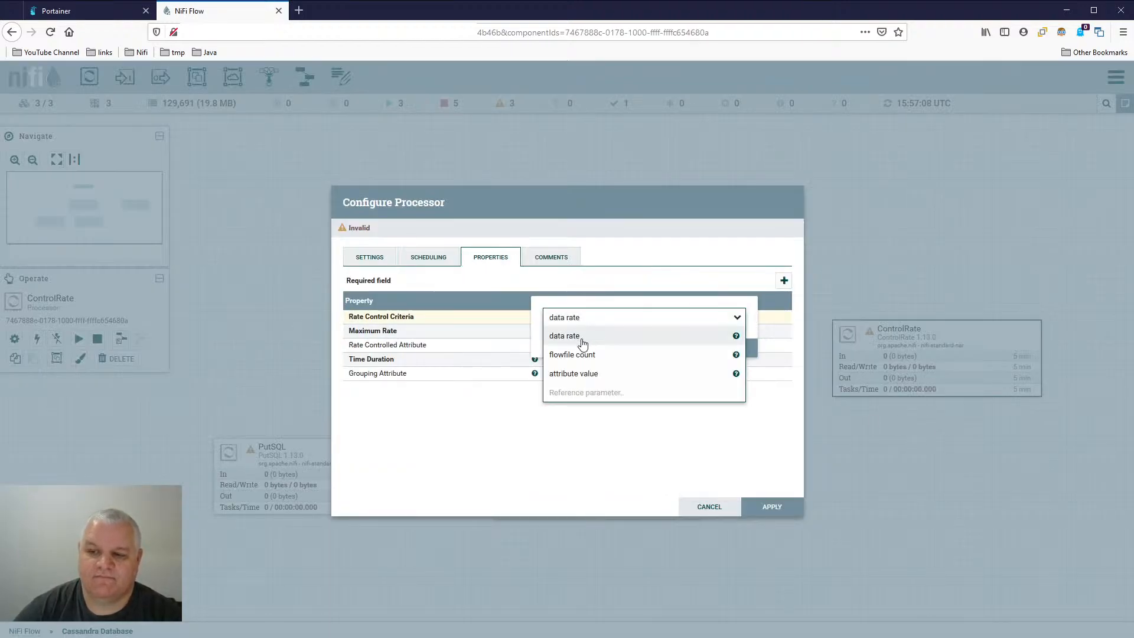
pyautogui.click(585, 355)
pyautogui.click(698, 350)
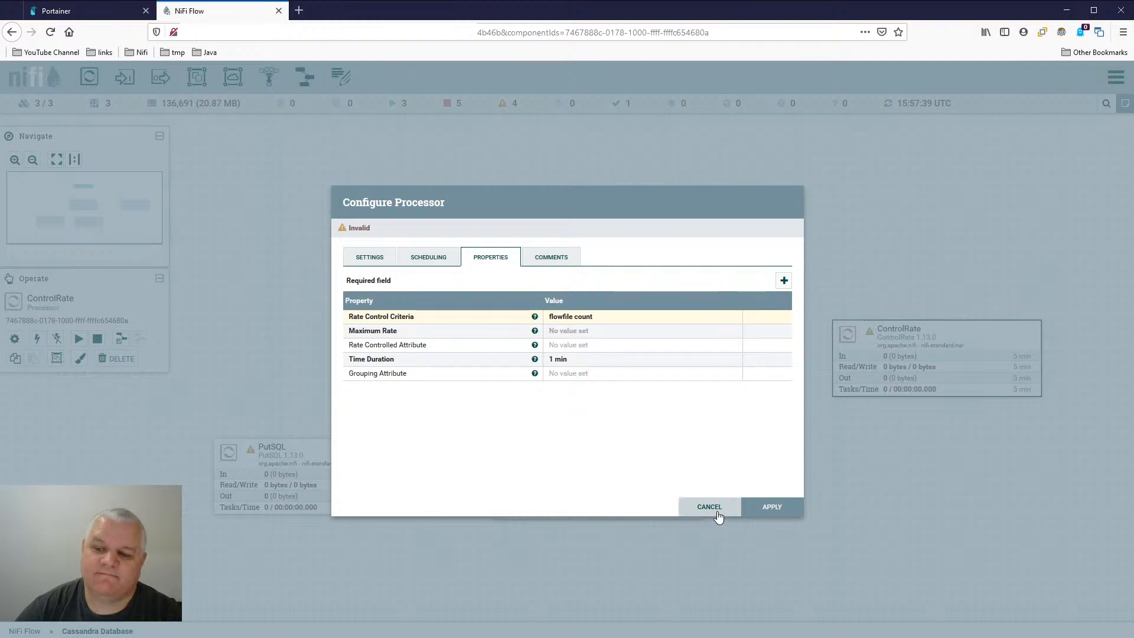
# - Try a Maximum Rate of 10 for ControlRate, and discard its configuration changes
pyautogui.click(582, 336)
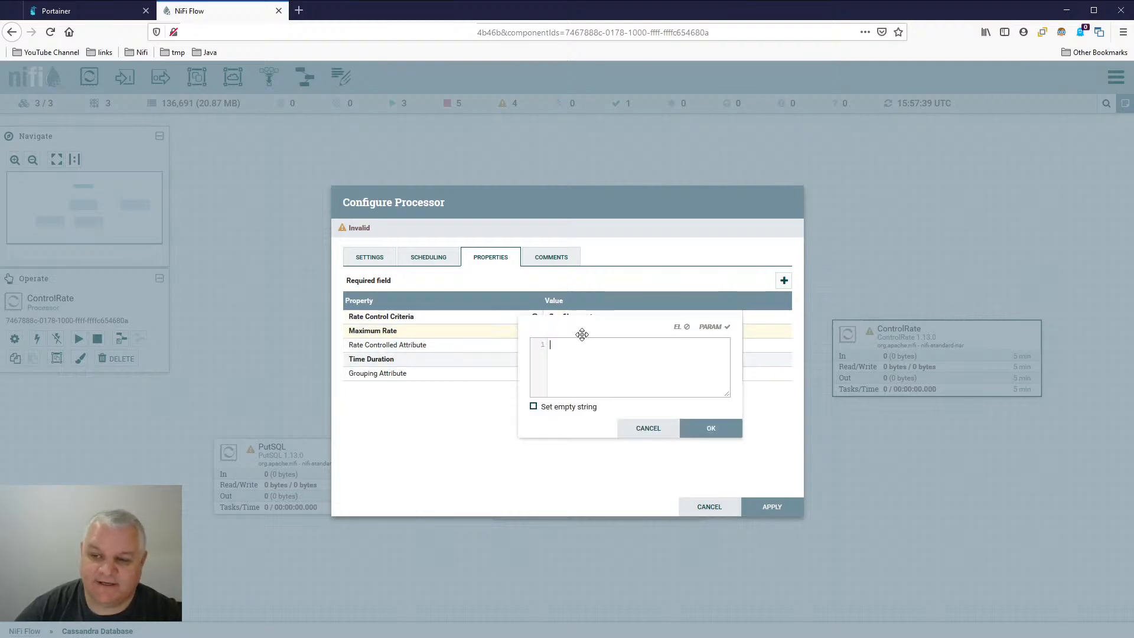
pyautogui.press('Escape')
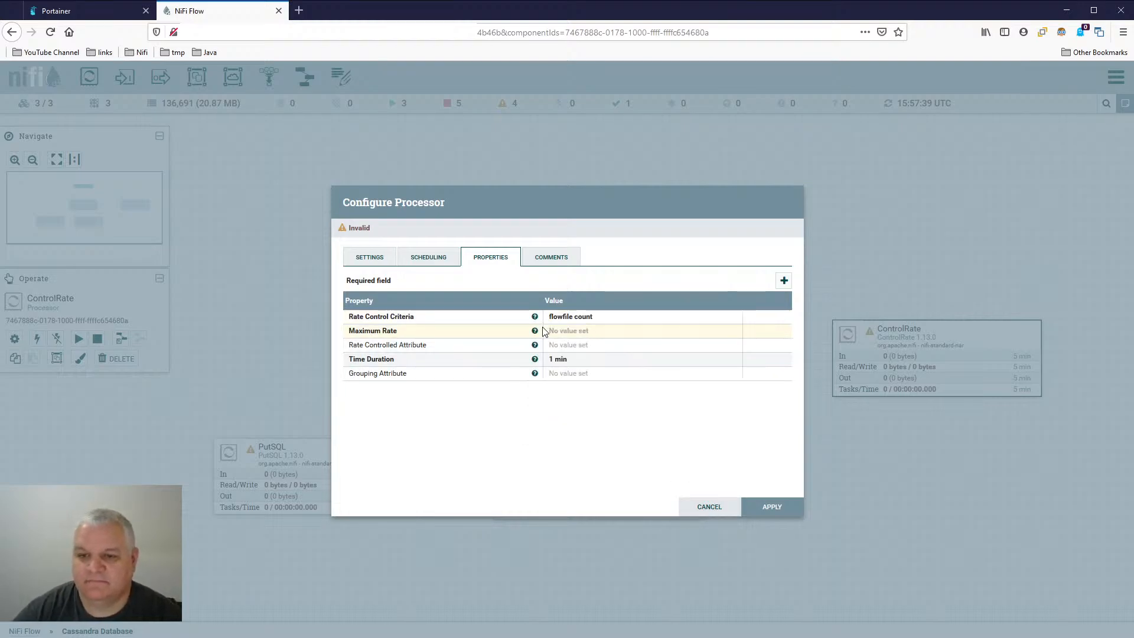
pyautogui.click(561, 334)
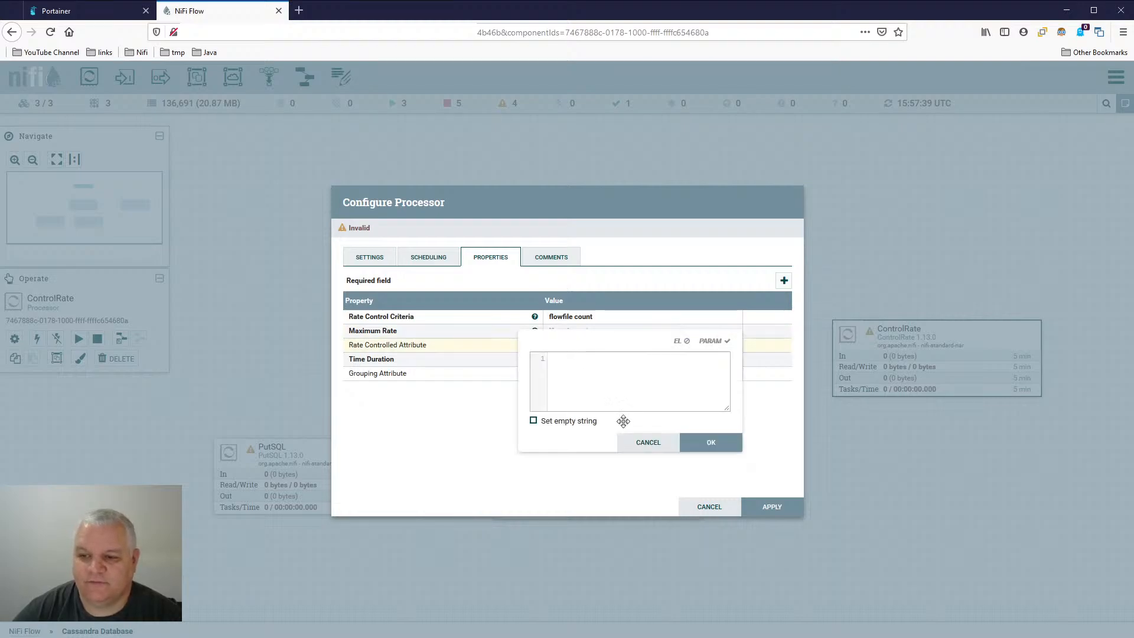
pyautogui.click(648, 429)
pyautogui.click(605, 331)
pyautogui.write('10')
pyautogui.press('Return')
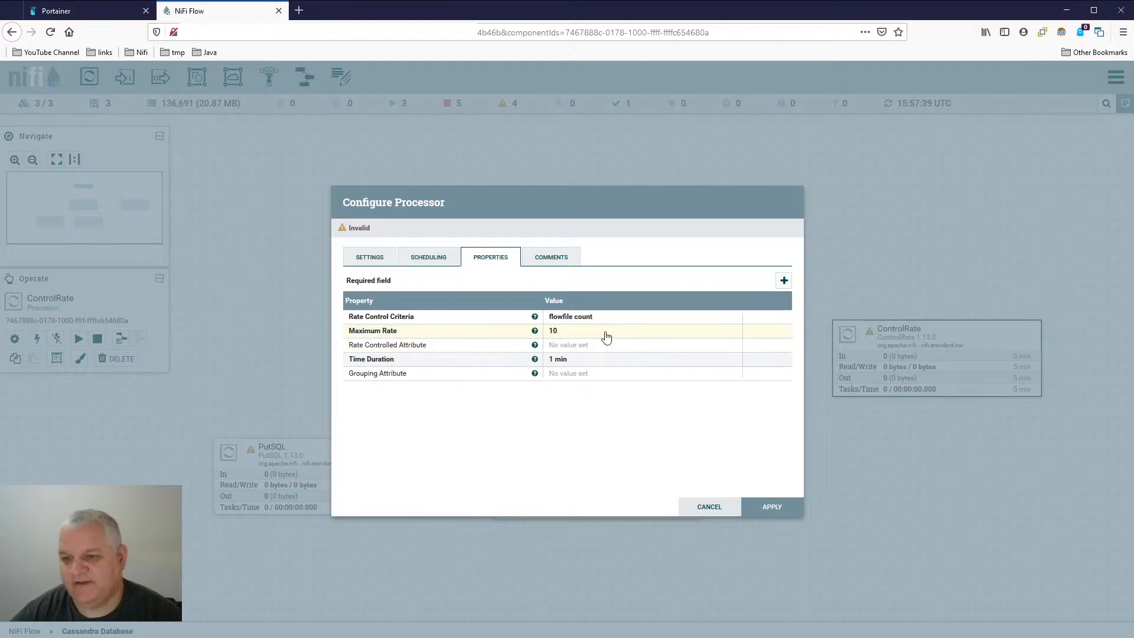
pyautogui.click(719, 510)
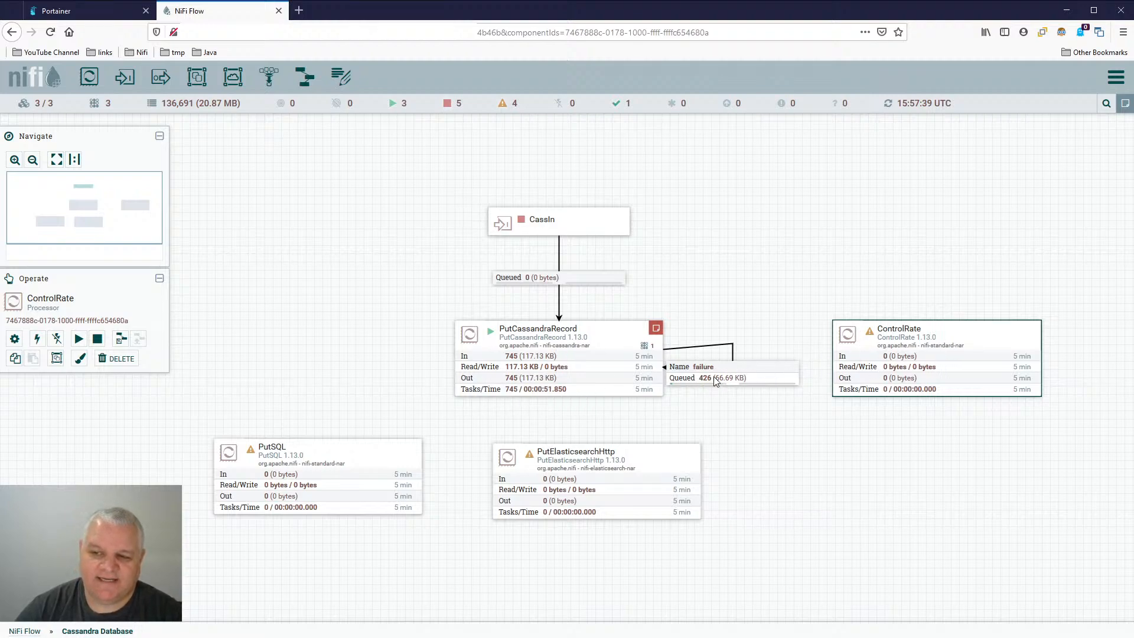
# - Refresh the canvas and list the FlowFiles queued in PutCassandraRecord's failure connection
pyautogui.rightClick(706, 274)
pyautogui.click(705, 266)
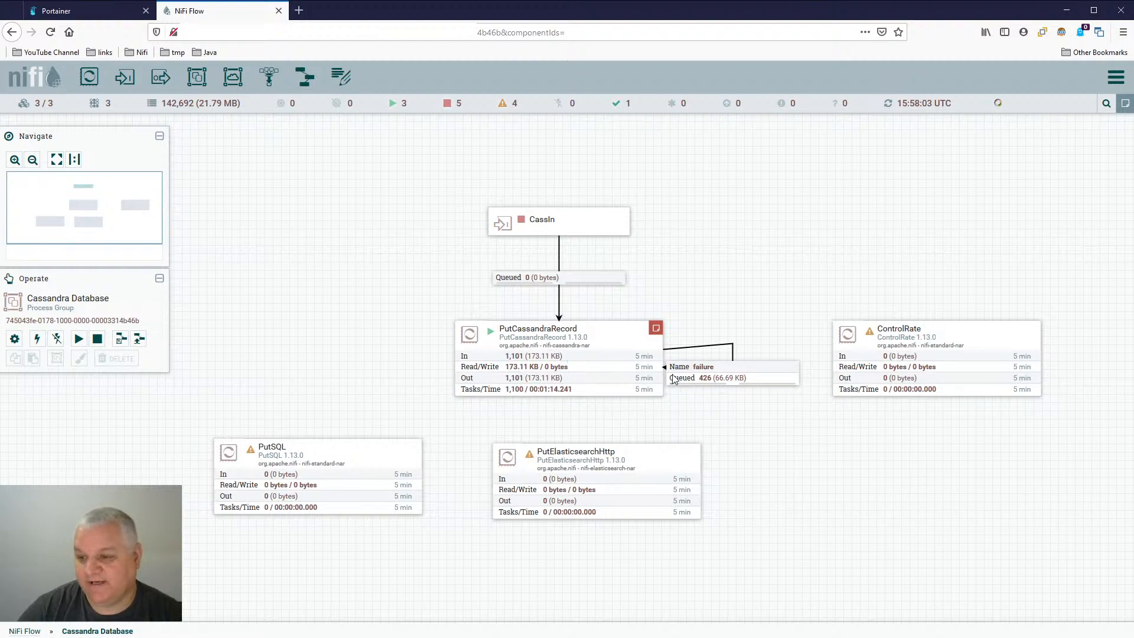
pyautogui.rightClick(717, 378)
pyautogui.click(743, 408)
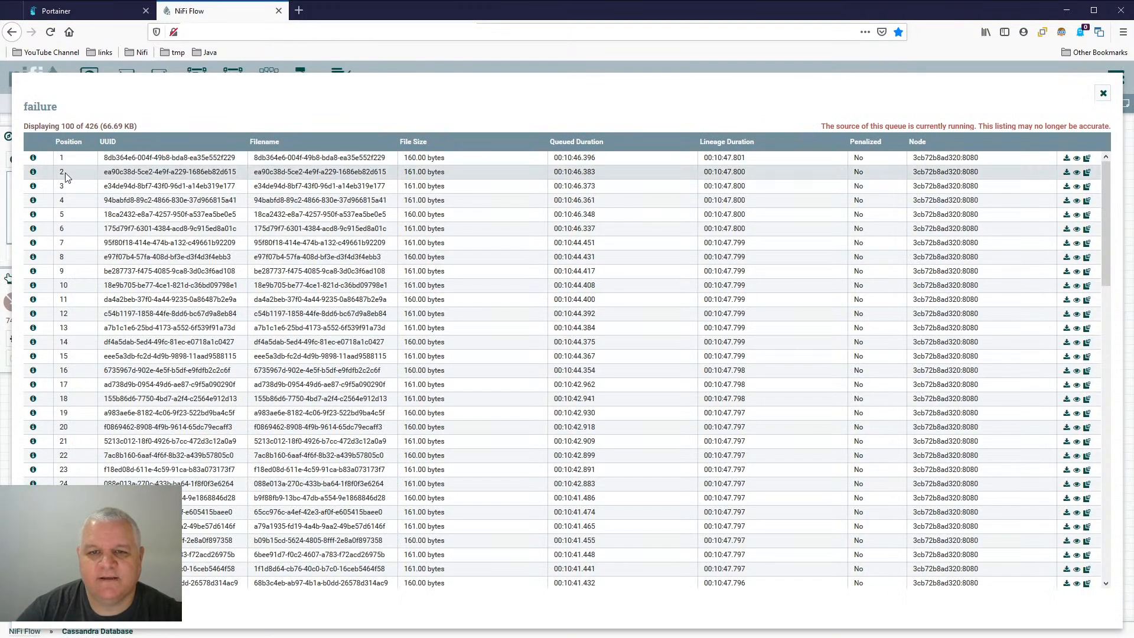
# - Examine the attributes and details of the first FlowFile in the failure queue listing for signs of repeated failures
pyautogui.click(33, 157)
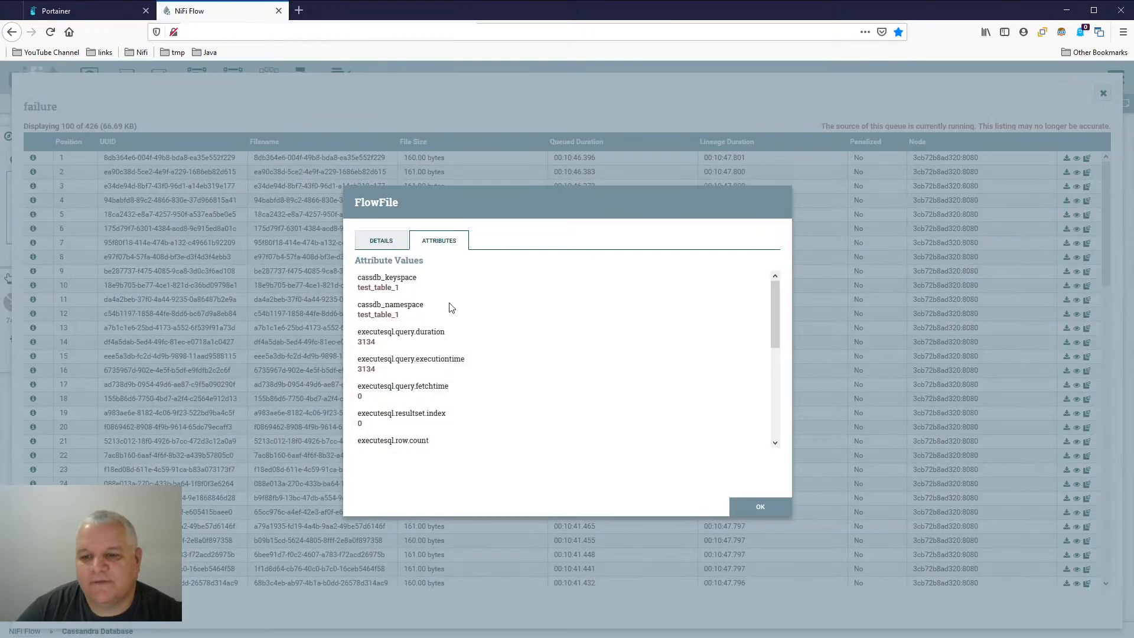
pyautogui.scroll(-3, 455, 307)
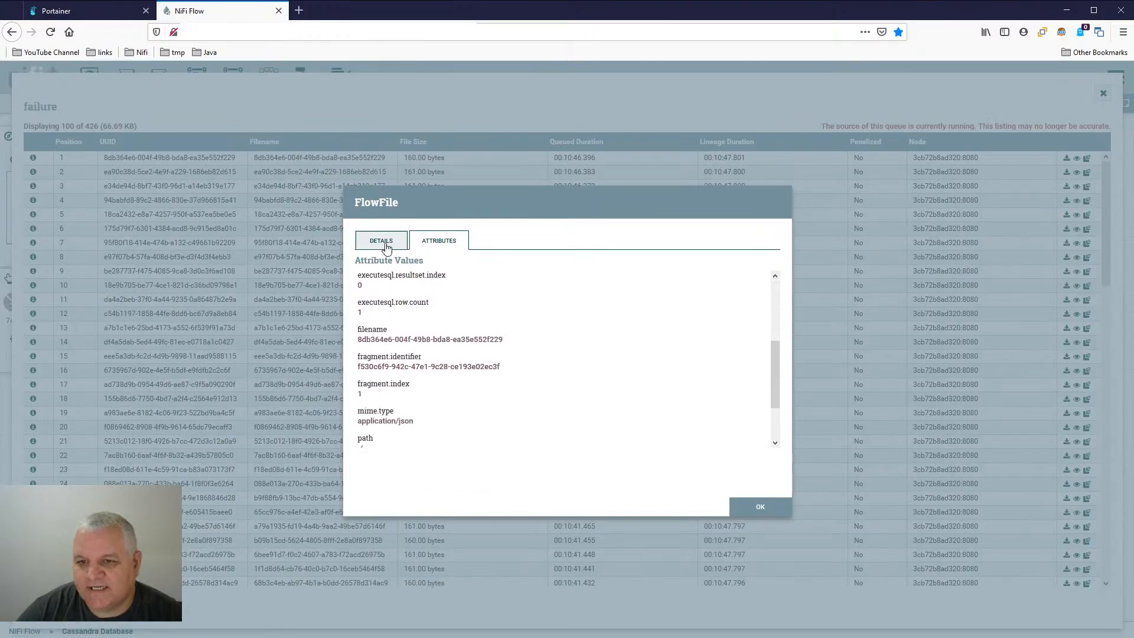
pyautogui.click(381, 241)
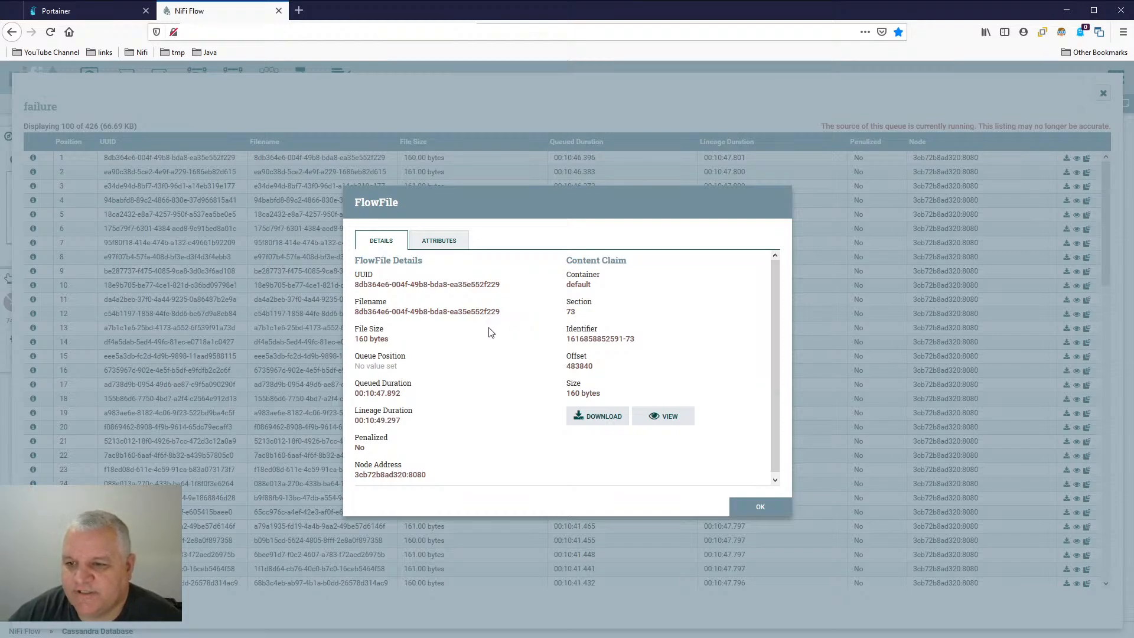
pyautogui.scroll(-1, 490, 332)
pyautogui.scroll(1, 489, 333)
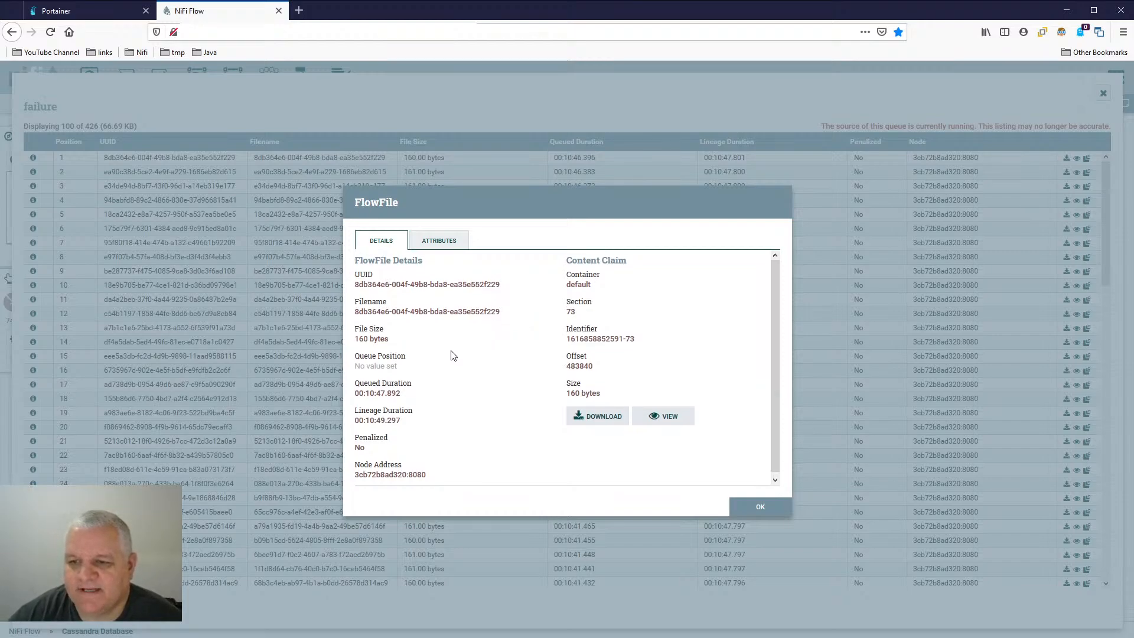
pyautogui.click(437, 241)
pyautogui.scroll(-3, 423, 315)
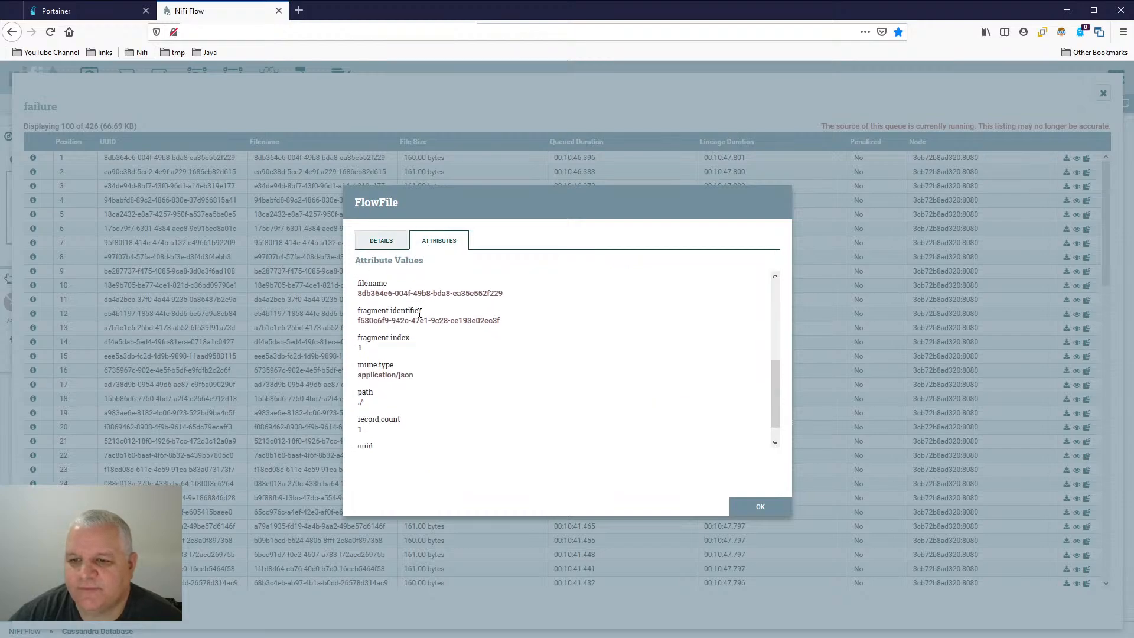
pyautogui.scroll(5, 419, 320)
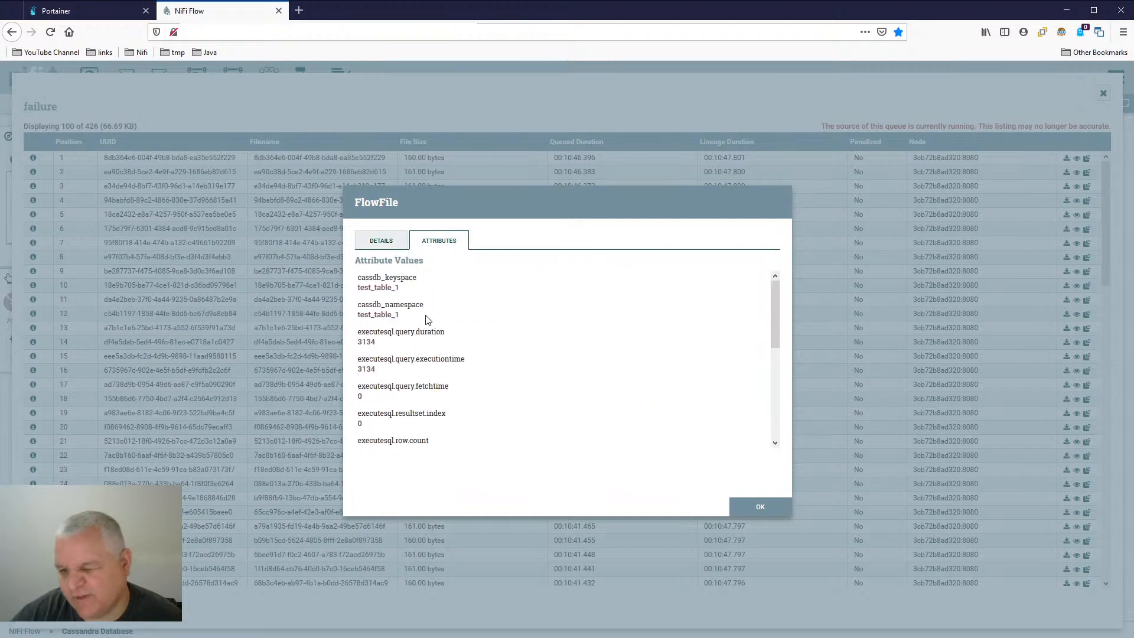
pyautogui.click(746, 515)
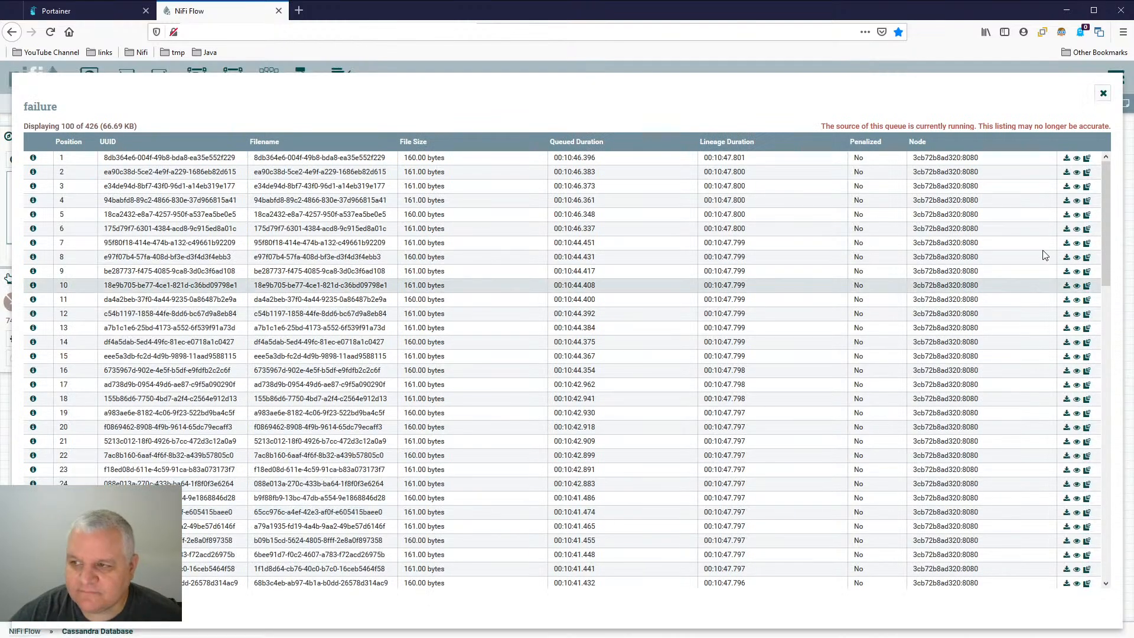
# - Close the failure queue listing and refresh the Cassandra Database group's canvas to check the processor and queue statistics
pyautogui.click(1103, 93)
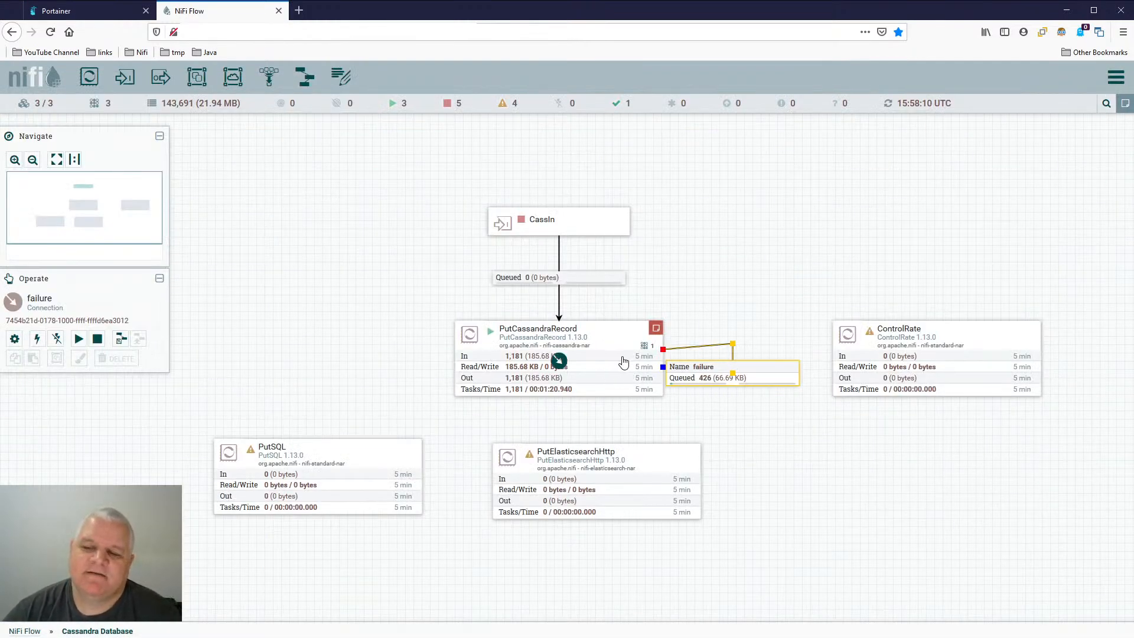
pyautogui.rightClick(709, 217)
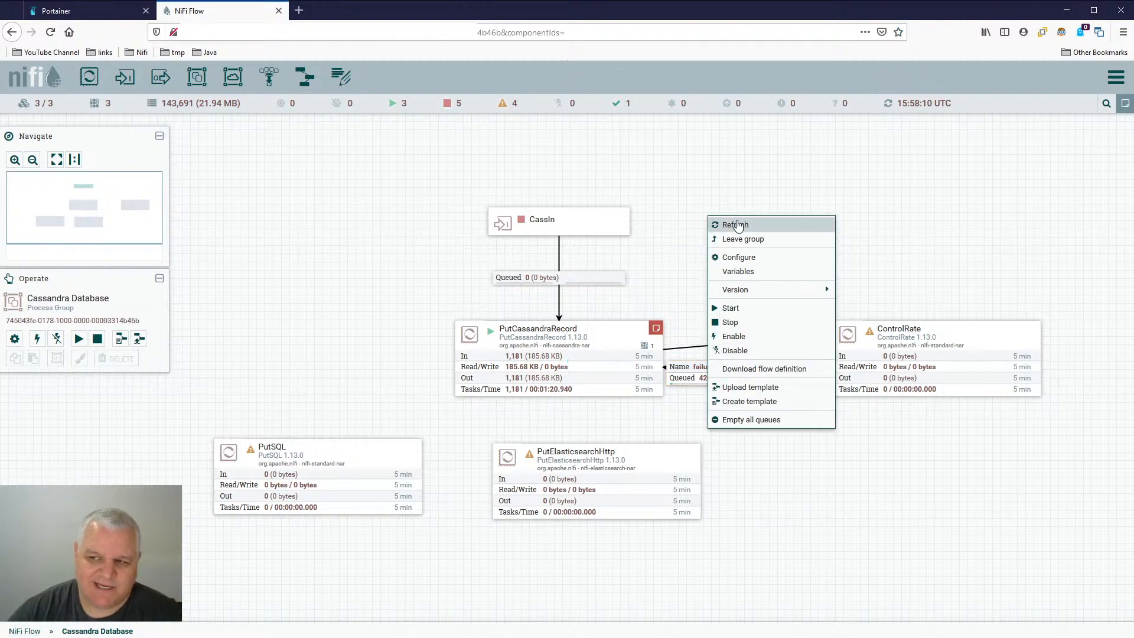
pyautogui.click(736, 225)
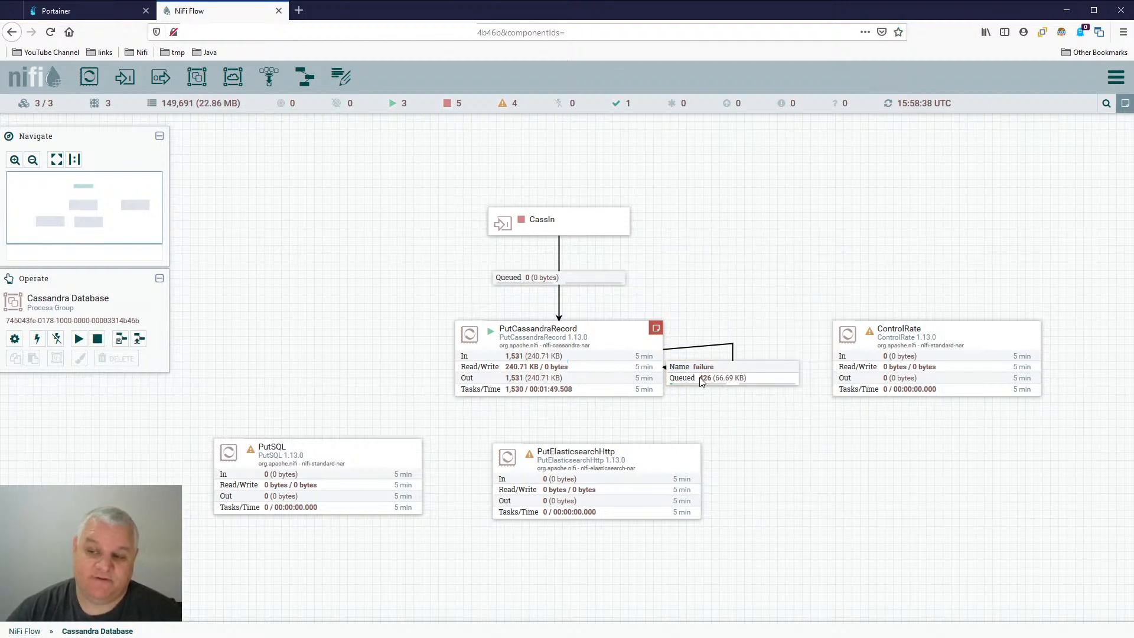
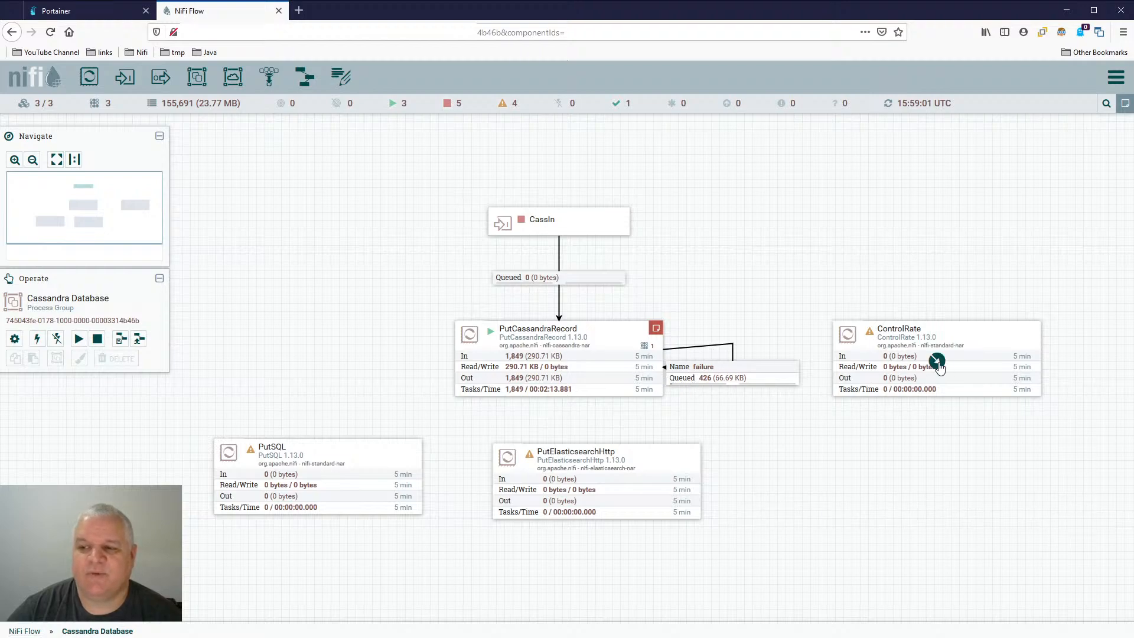
# - Stop the PutCassandraRecord processor and refresh the Cassandra Database group's canvas
pyautogui.click(752, 372)
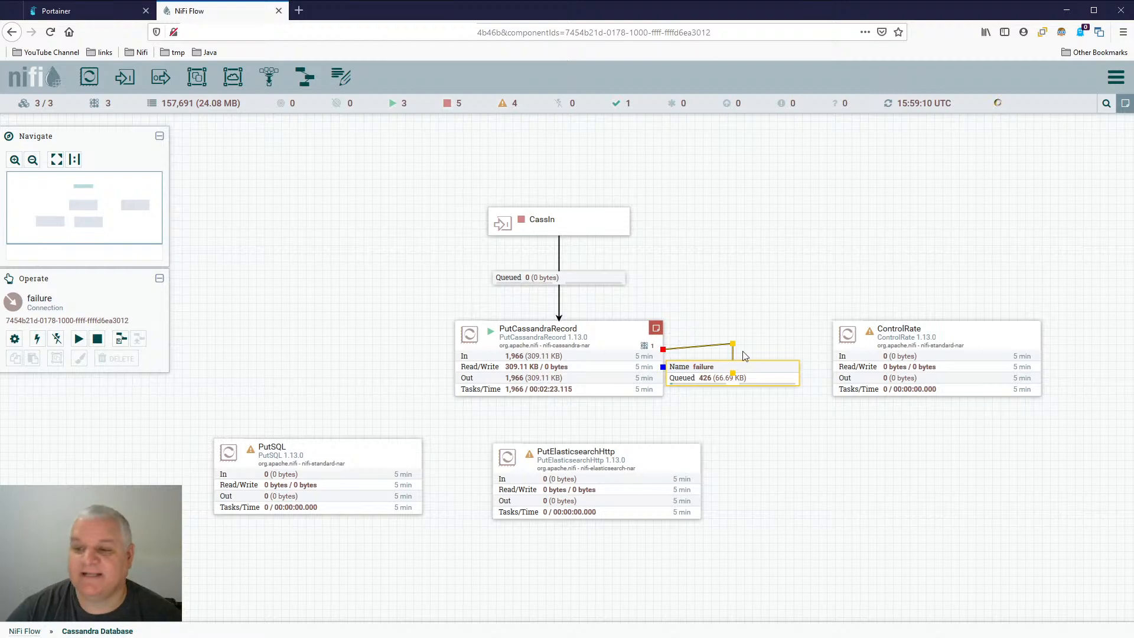
pyautogui.doubleClick(738, 369)
pyautogui.click(740, 488)
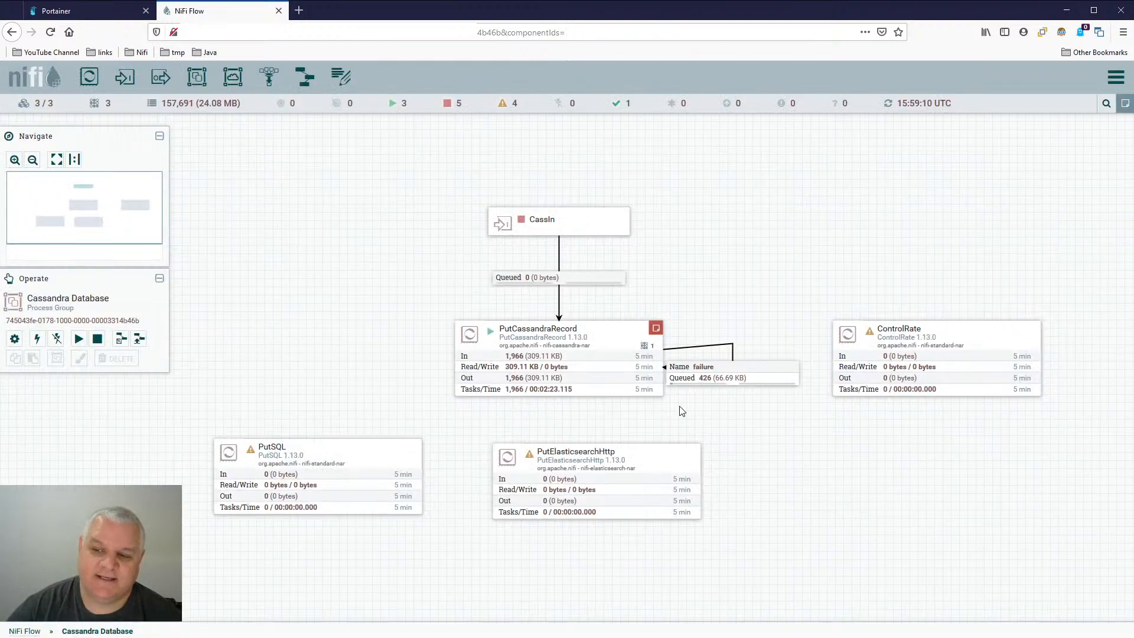
pyautogui.rightClick(598, 354)
pyautogui.rightClick(712, 201)
pyautogui.click(748, 209)
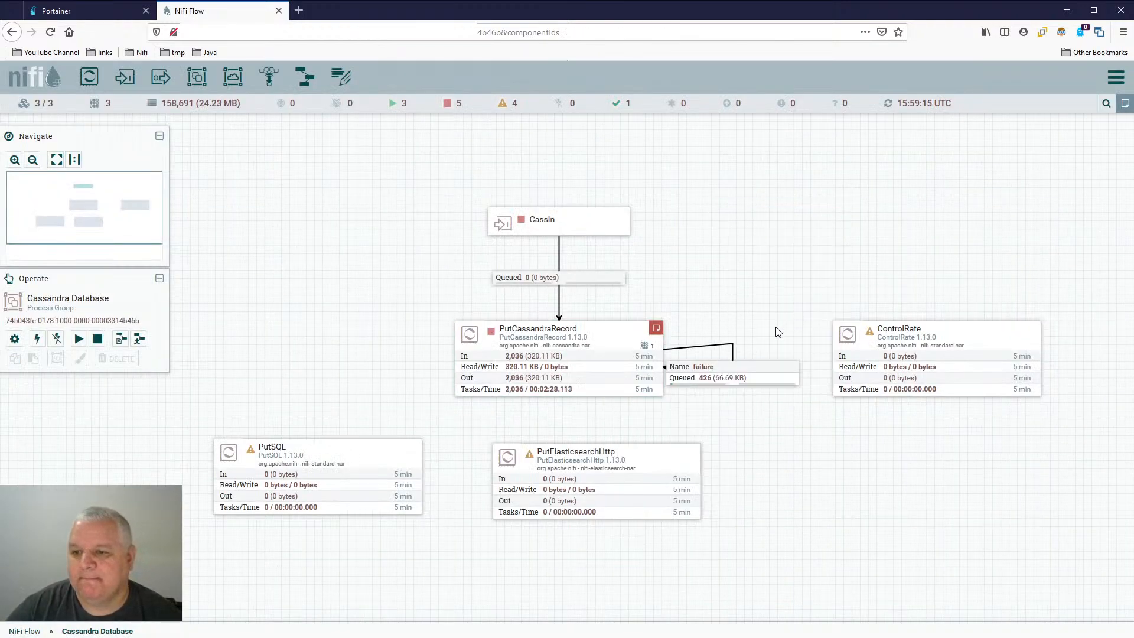
pyautogui.rightClick(721, 209)
pyautogui.click(748, 218)
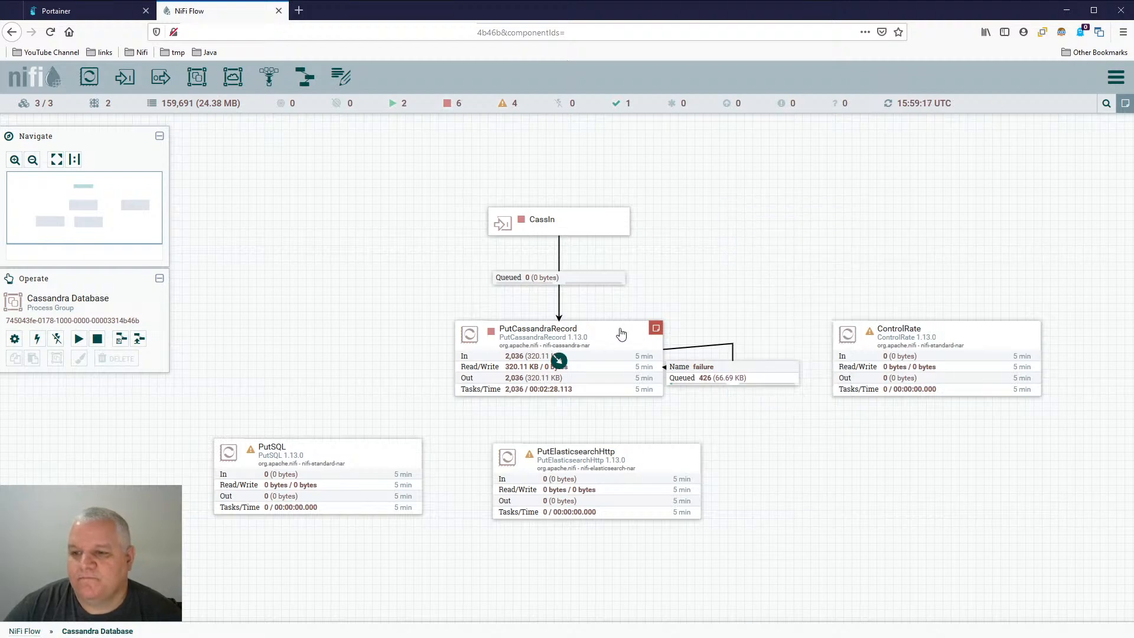
# - Review the failure connection's settings and PutCassandraRecord's full property list, leaving both configurations unchanged
pyautogui.doubleClick(734, 367)
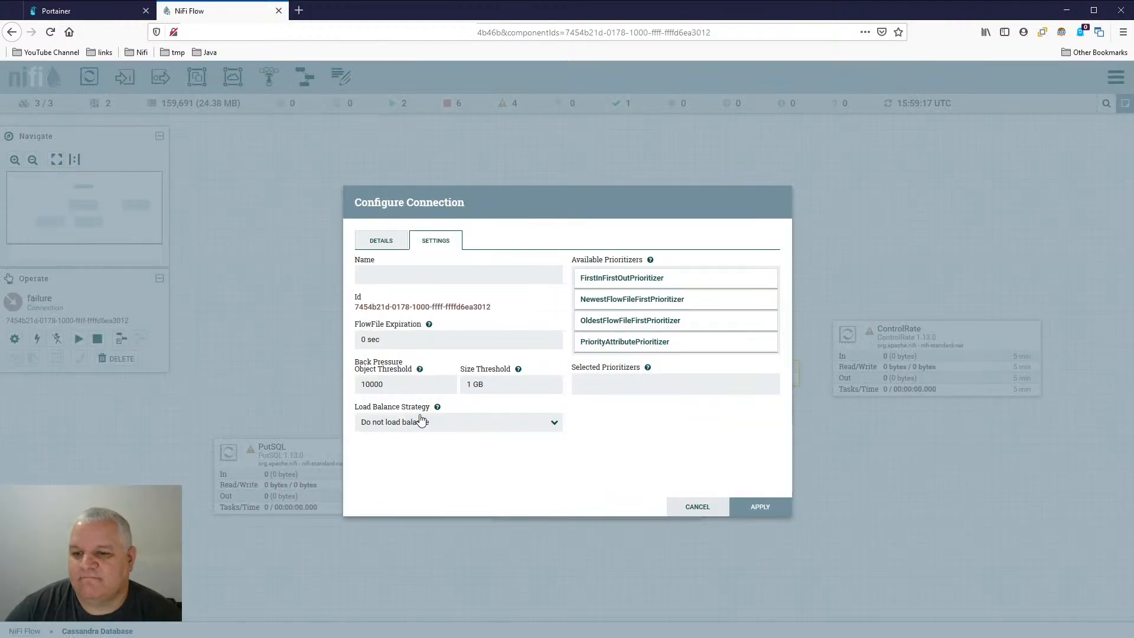
pyautogui.click(698, 507)
pyautogui.click(622, 341)
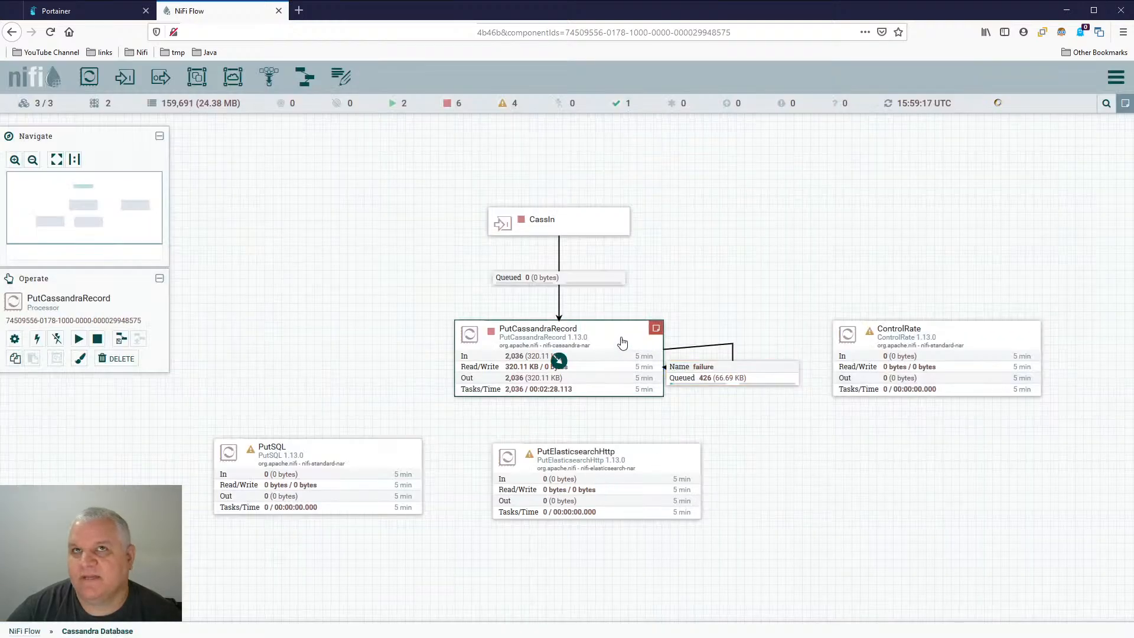
pyautogui.doubleClick(622, 342)
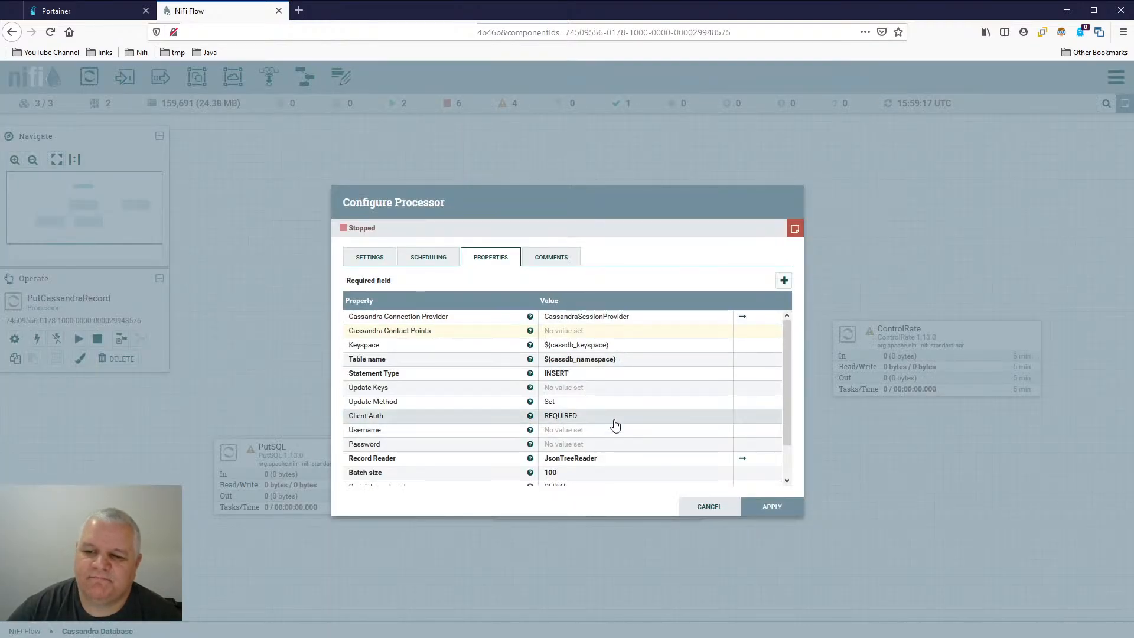
pyautogui.scroll(-1, 615, 424)
pyautogui.scroll(1, 615, 424)
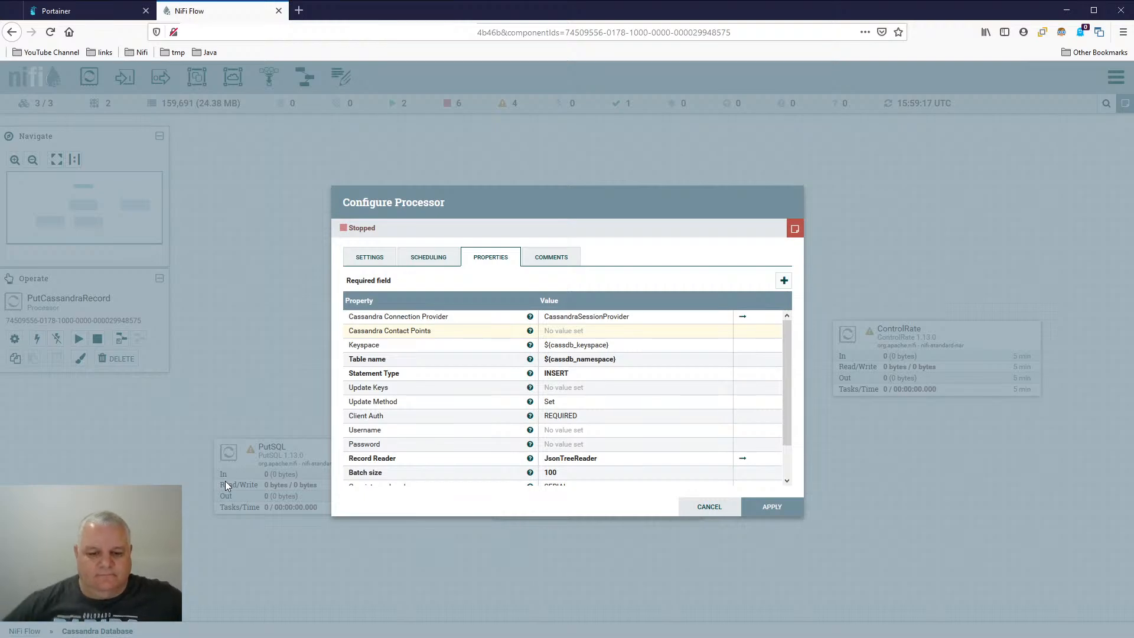
pyautogui.click(710, 507)
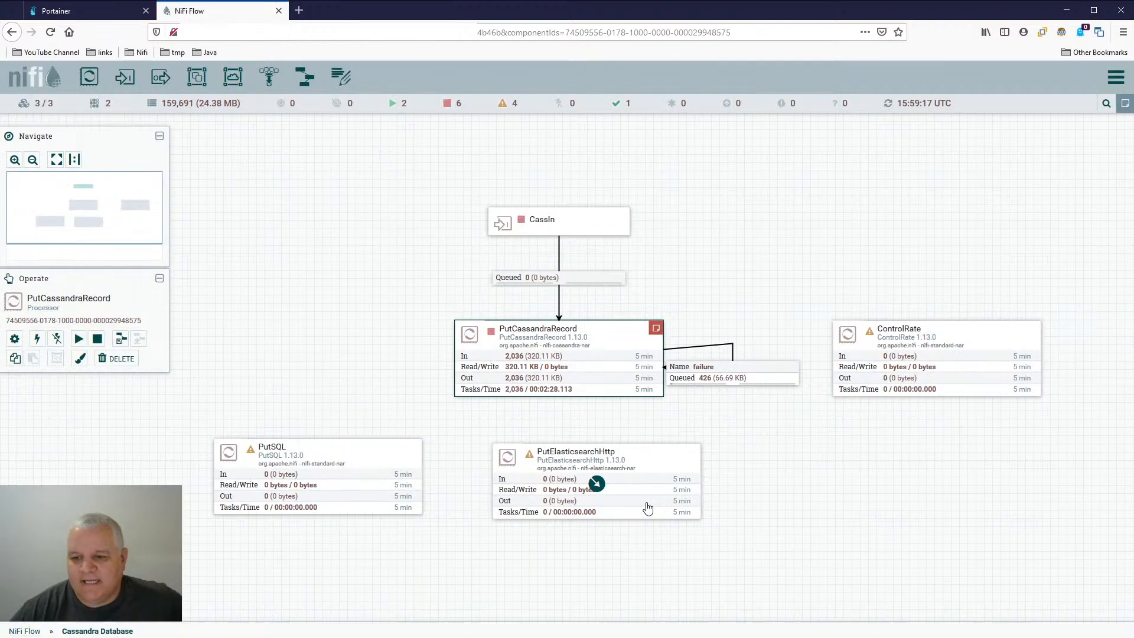
# - Examine PutCassandraRecord's general settings, including penalty duration, yield duration and automatically terminated relationships, and close its configuration without saving
pyautogui.doubleClick(619, 340)
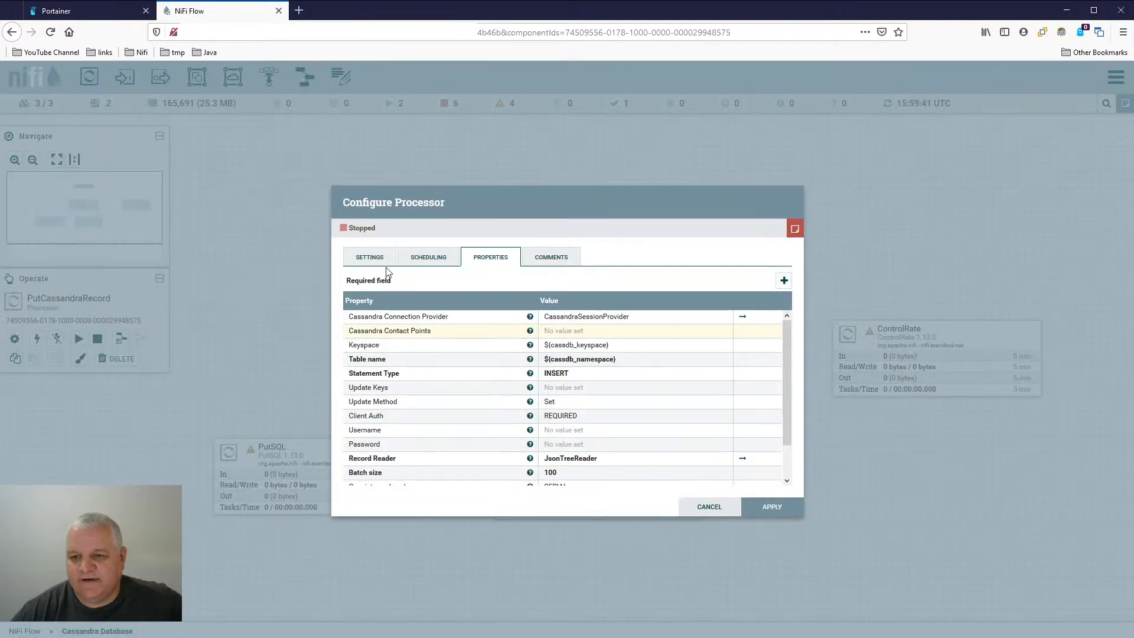
pyautogui.click(370, 259)
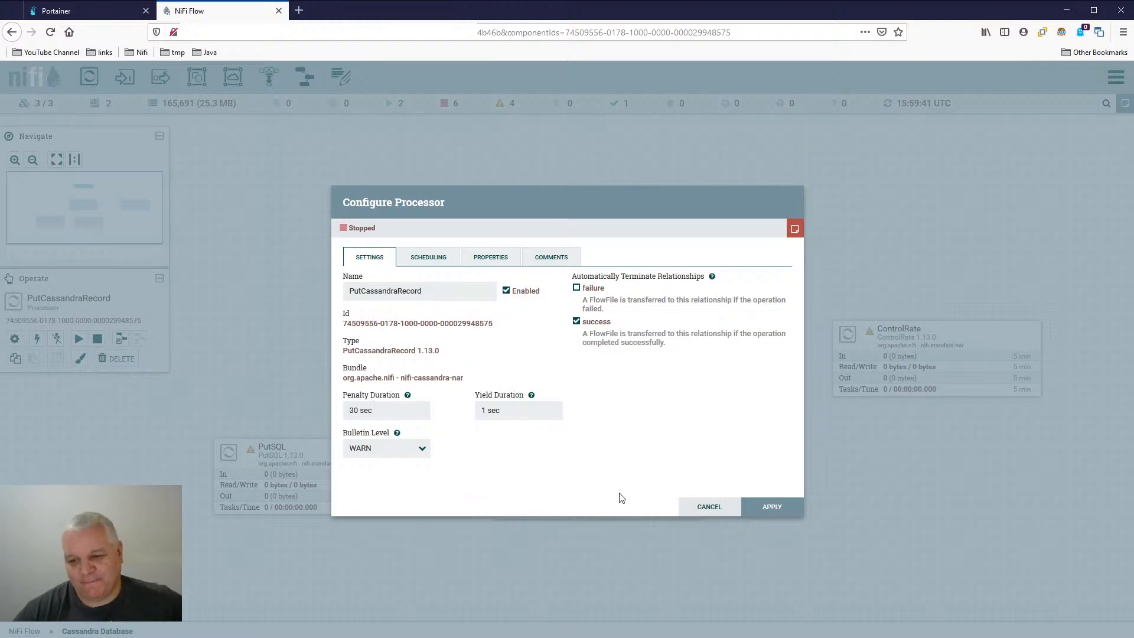
pyautogui.click(711, 506)
pyautogui.click(743, 374)
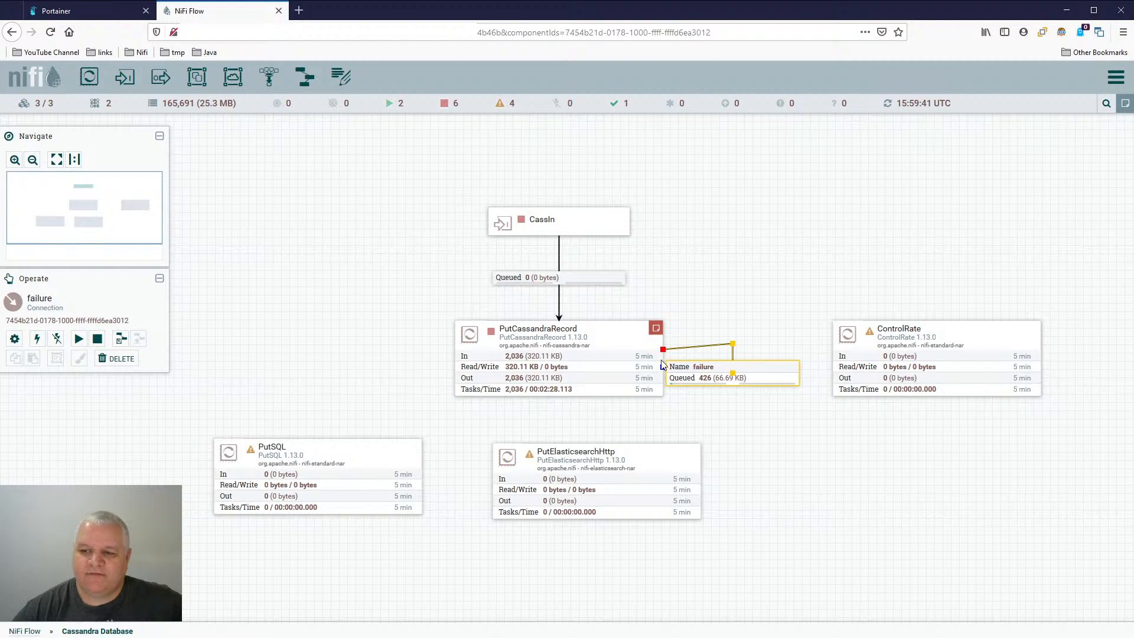
pyautogui.click(619, 345)
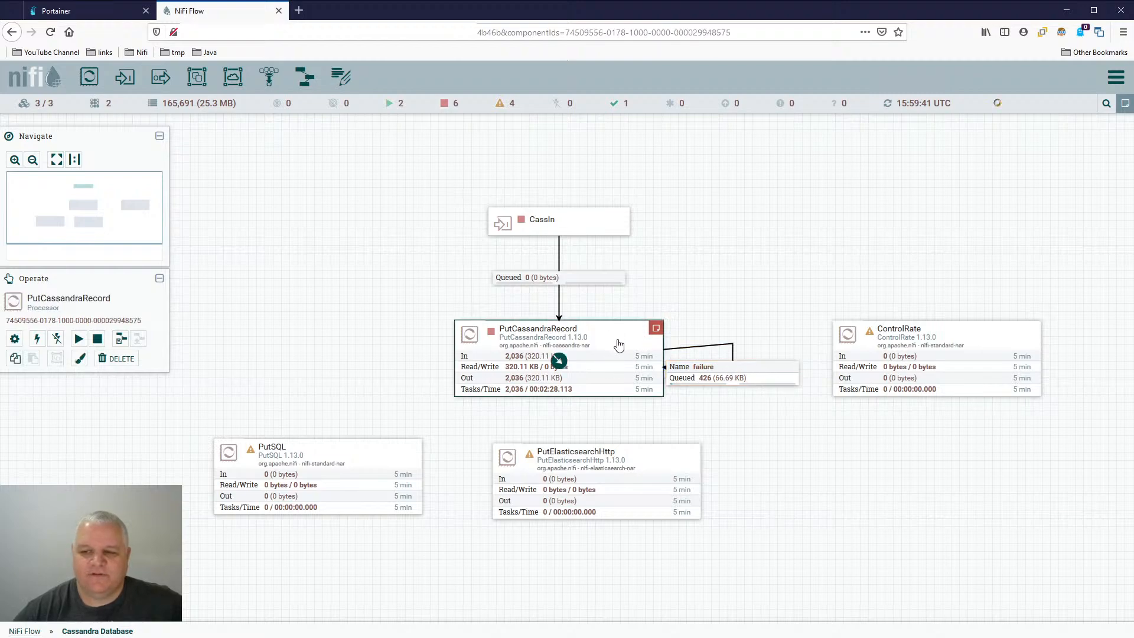
pyautogui.doubleClick(594, 340)
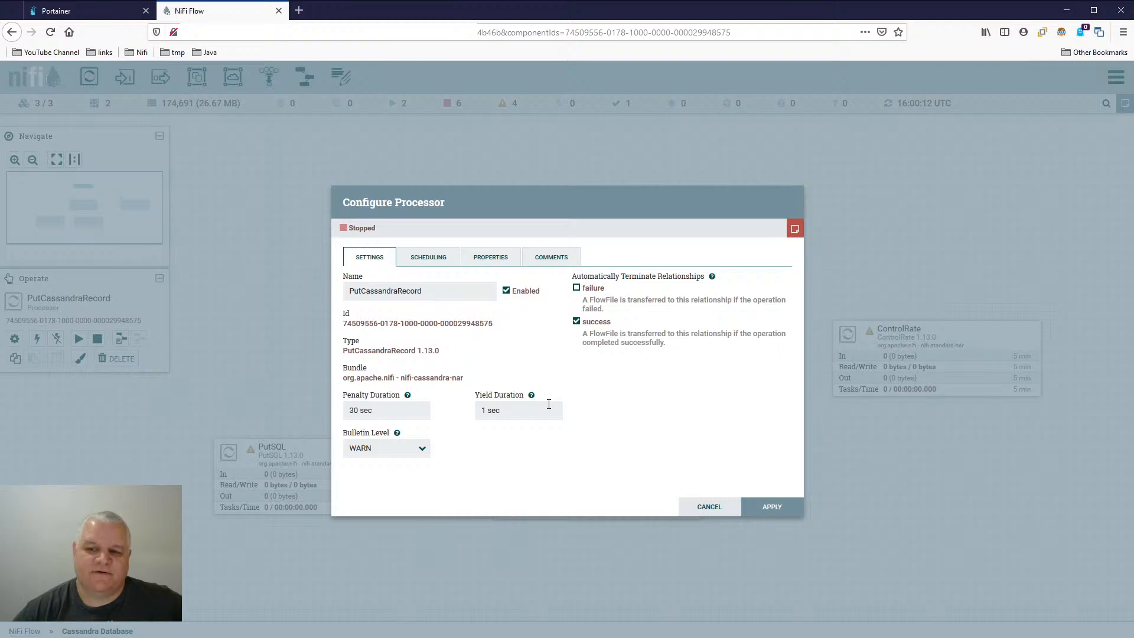
pyautogui.click(706, 510)
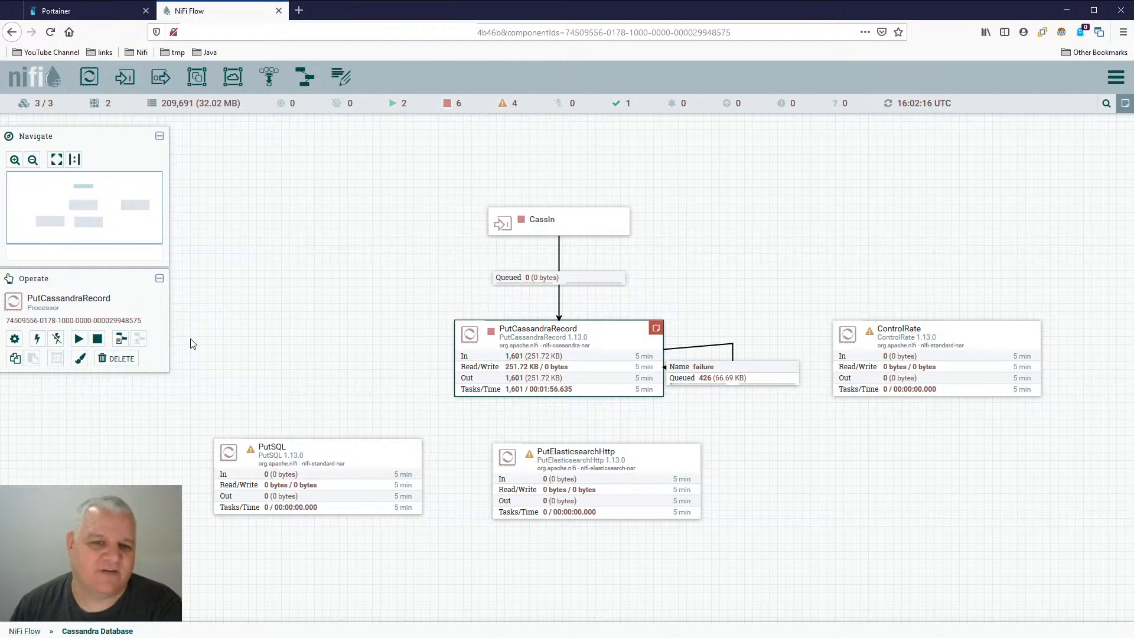
pyautogui.click(227, 212)
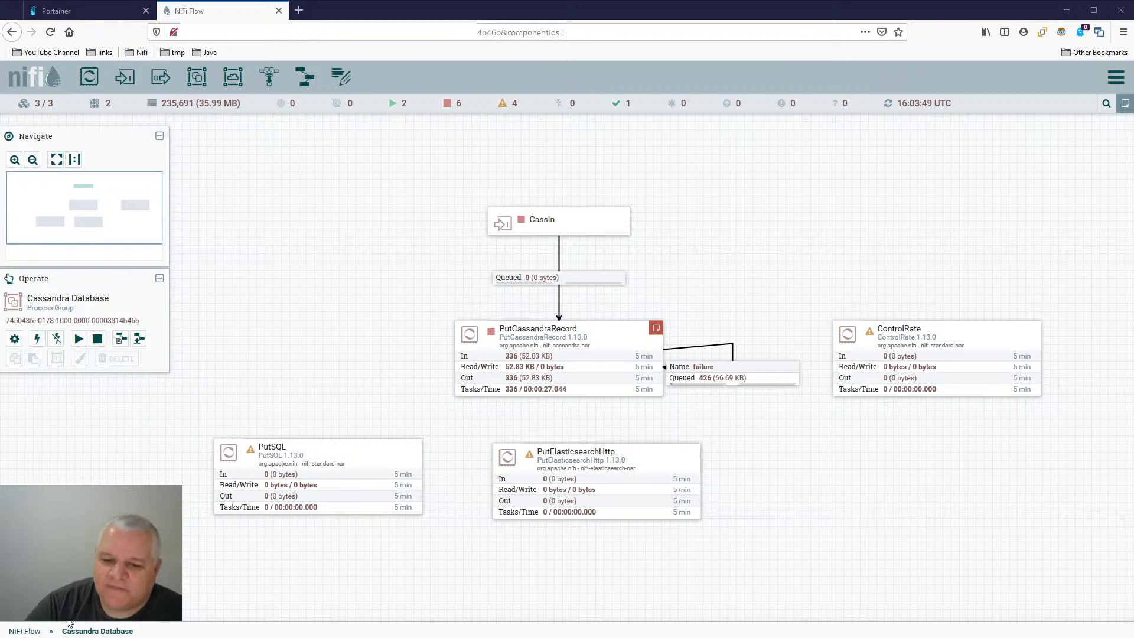
# - Go up to the root NiFi Flow, look at the processors inside Test Group, and return to the root
pyautogui.click(35, 629)
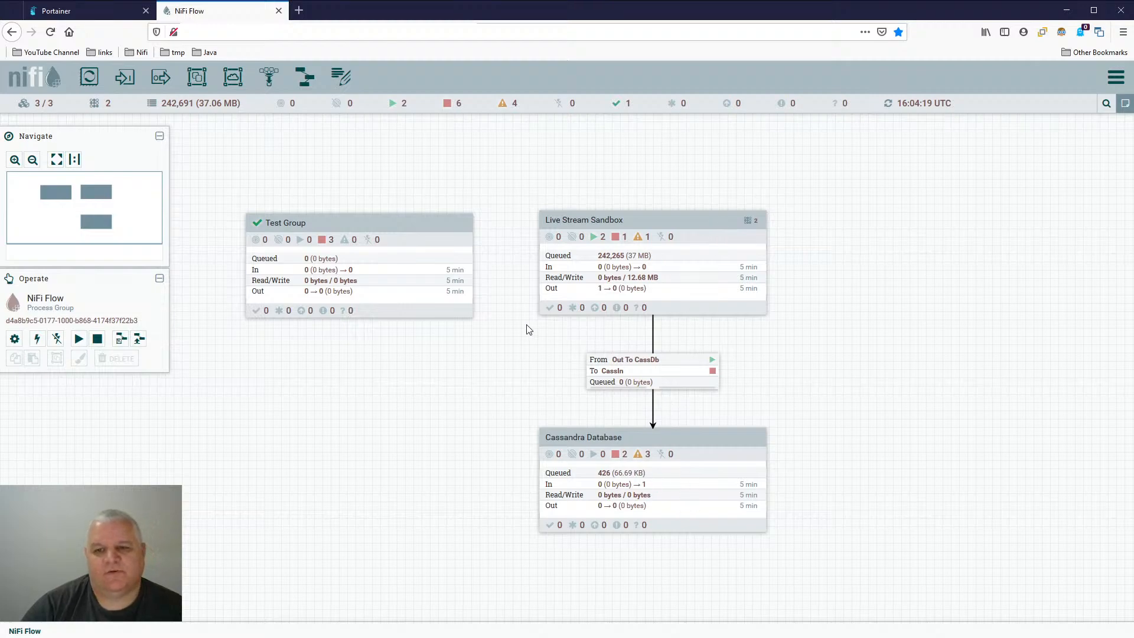
pyautogui.click(446, 224)
pyautogui.doubleClick(432, 216)
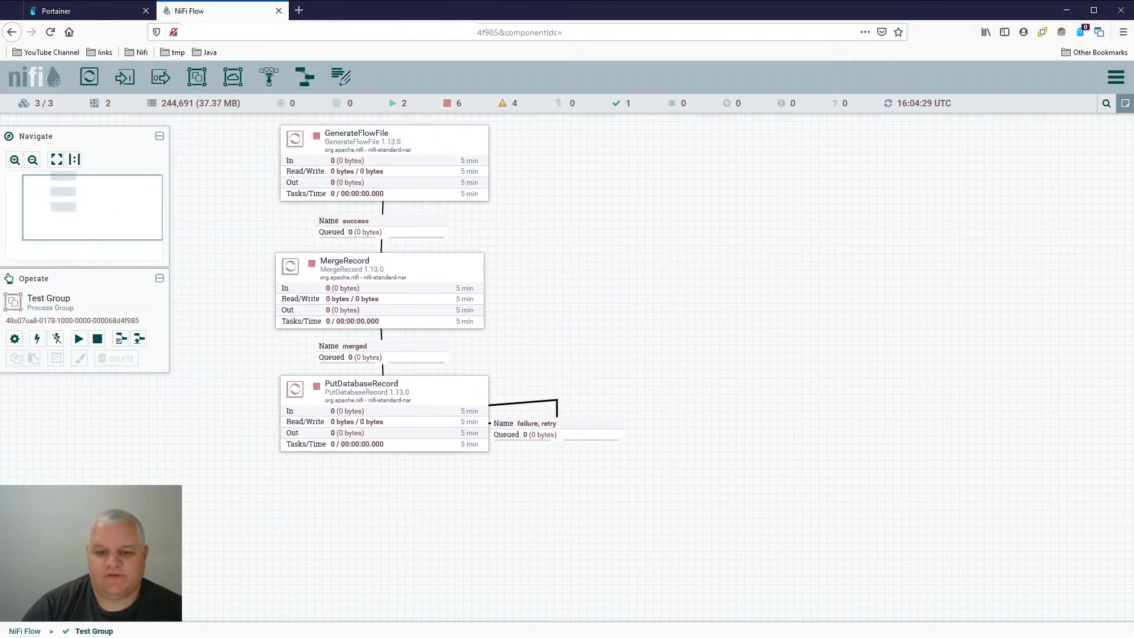
pyautogui.click(24, 631)
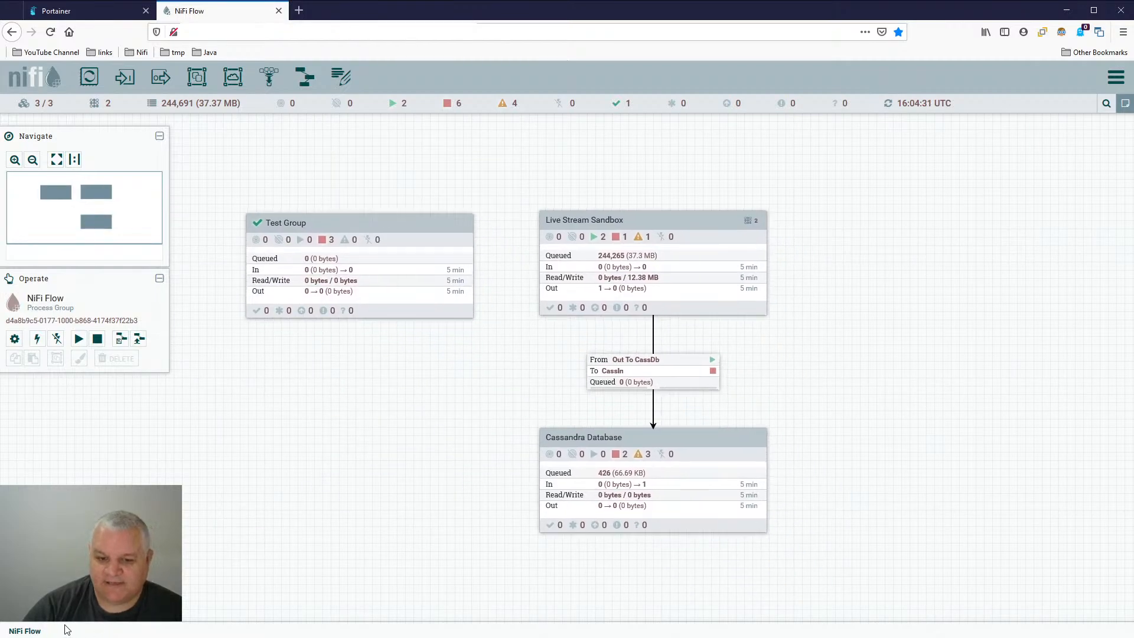
# - View the list of NiFi parameter contexts and close it
pyautogui.click(1114, 87)
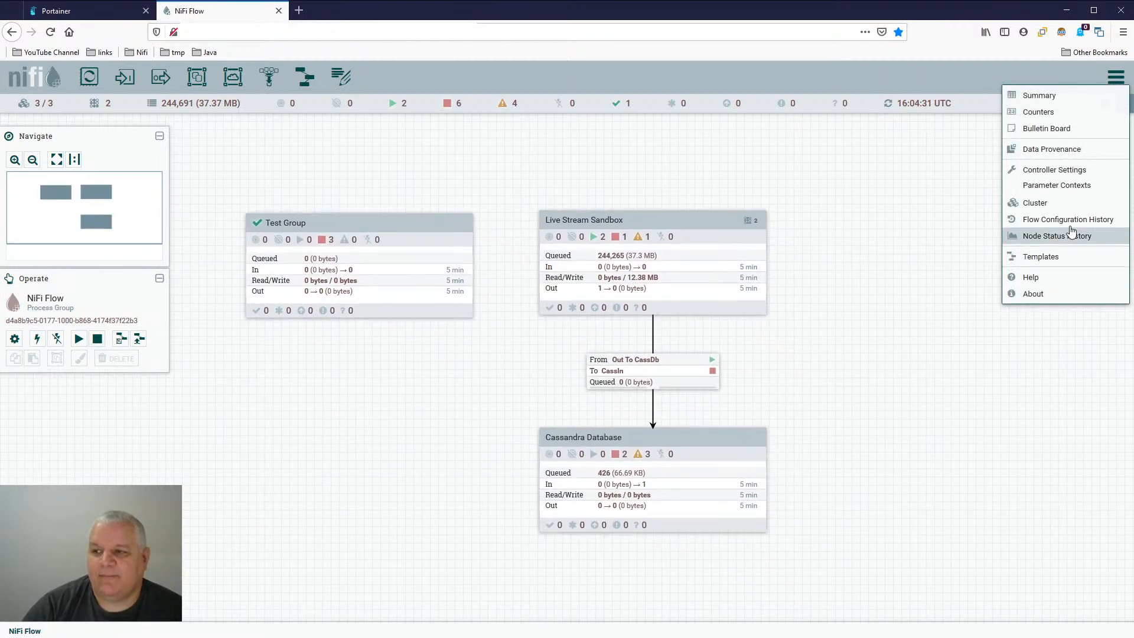
pyautogui.click(1084, 188)
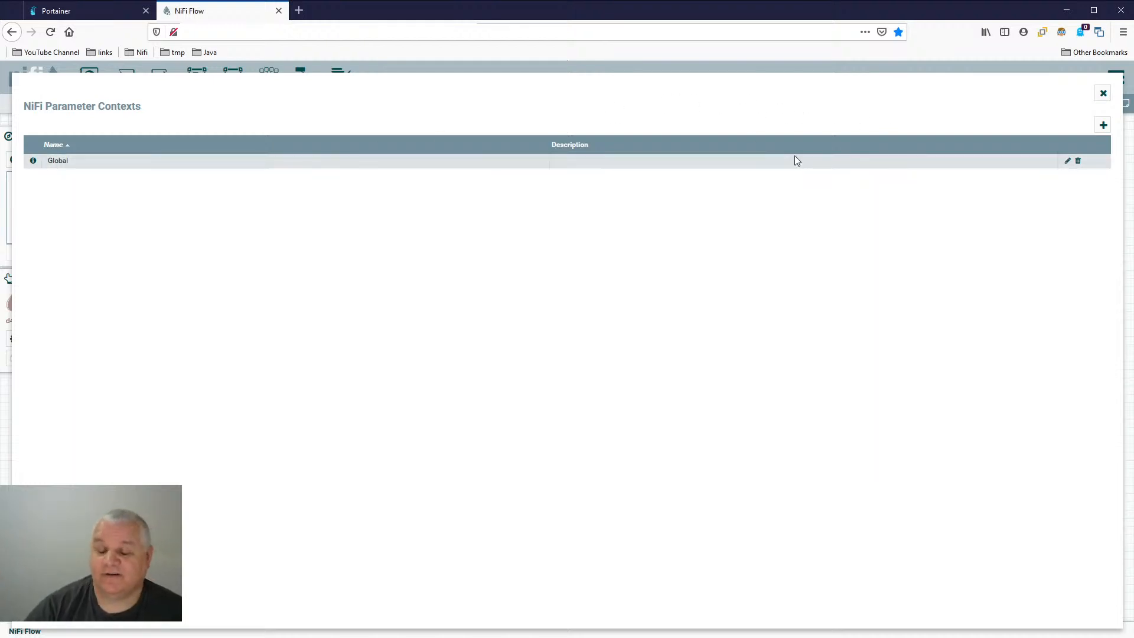
pyautogui.click(1103, 94)
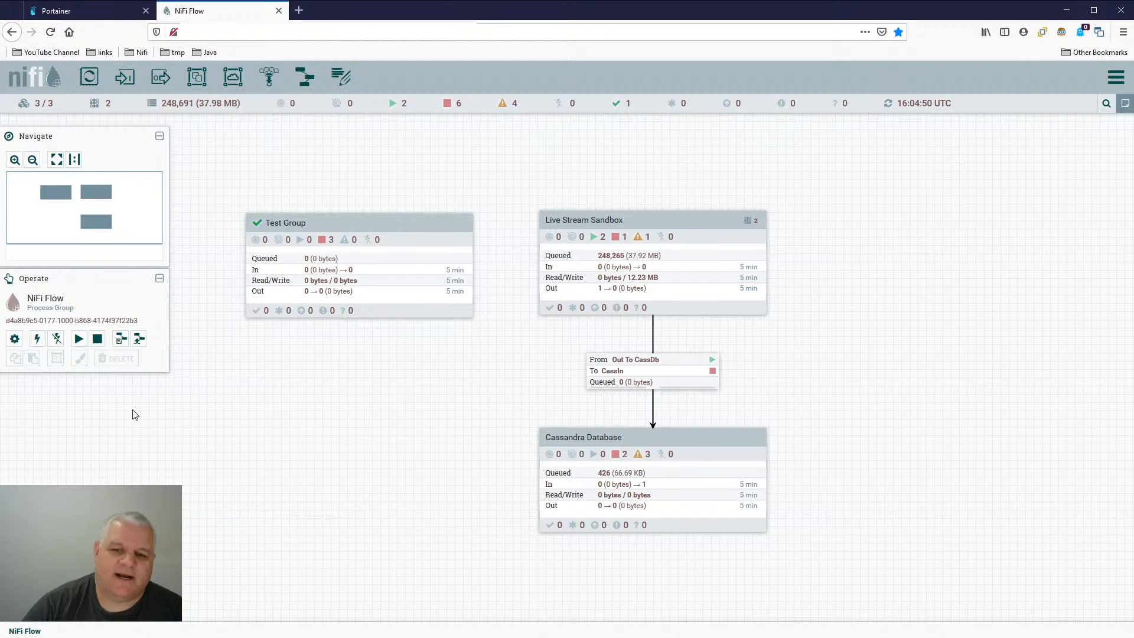
# - Review the controller settings for thread counts, reporting tasks and registry clients, and the controller services of the root NiFi Flow group
pyautogui.click(1116, 78)
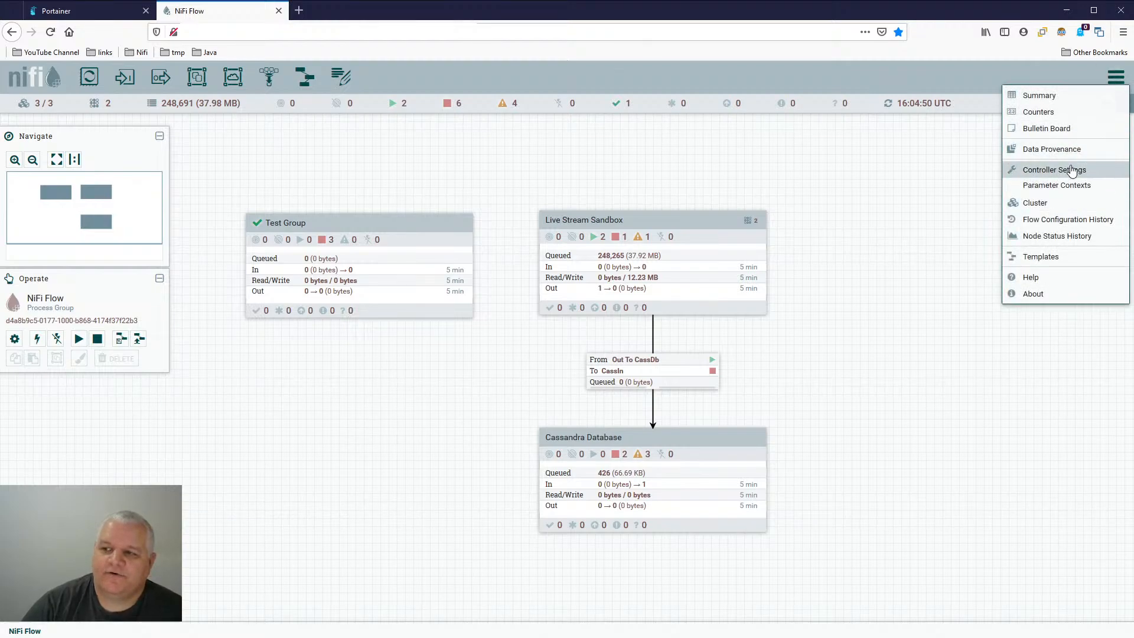
pyautogui.click(1072, 170)
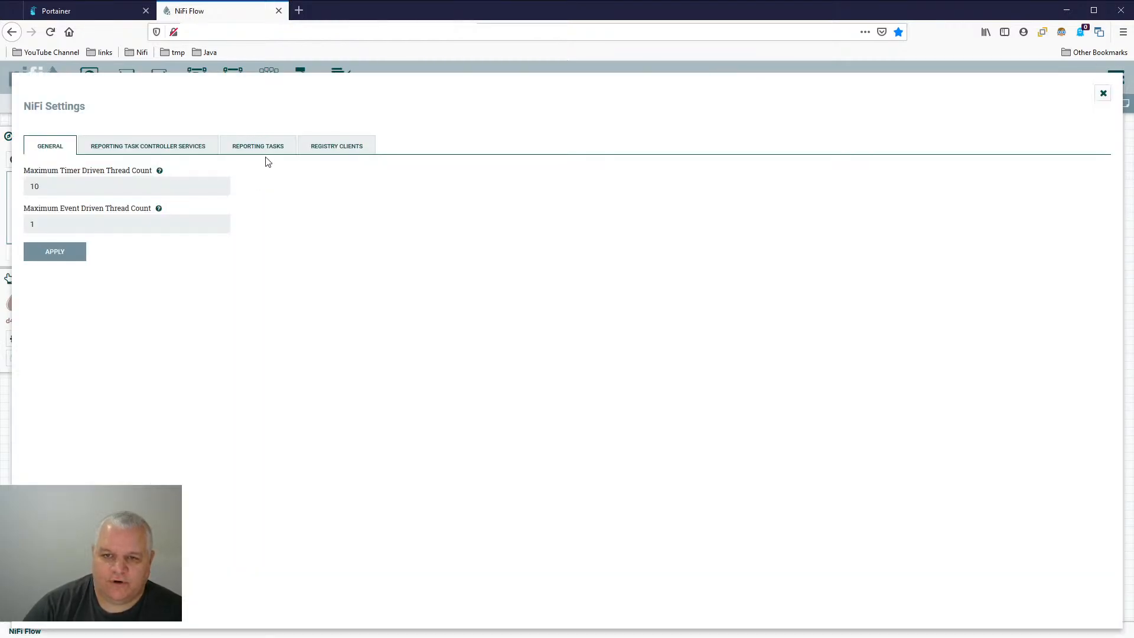
pyautogui.click(183, 151)
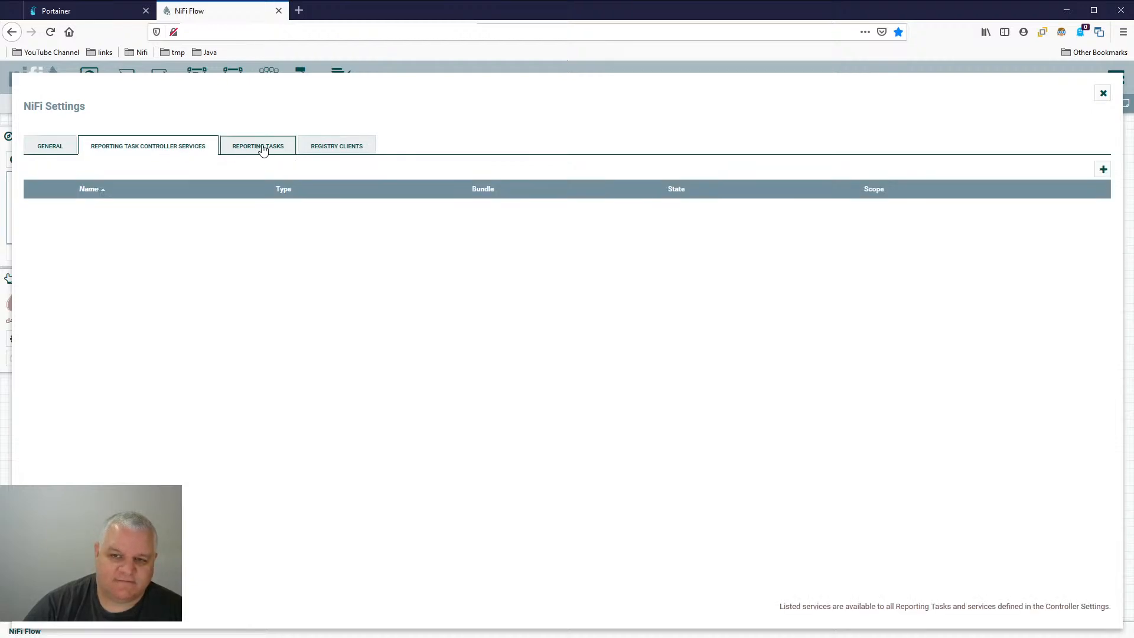
pyautogui.click(278, 148)
pyautogui.click(341, 147)
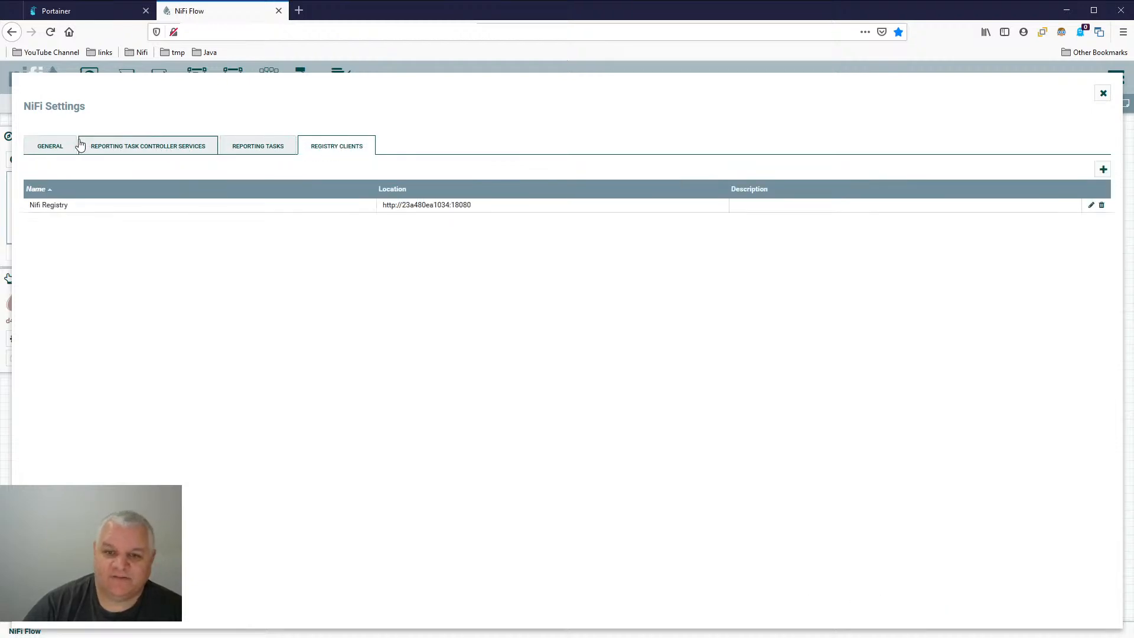
pyautogui.click(52, 146)
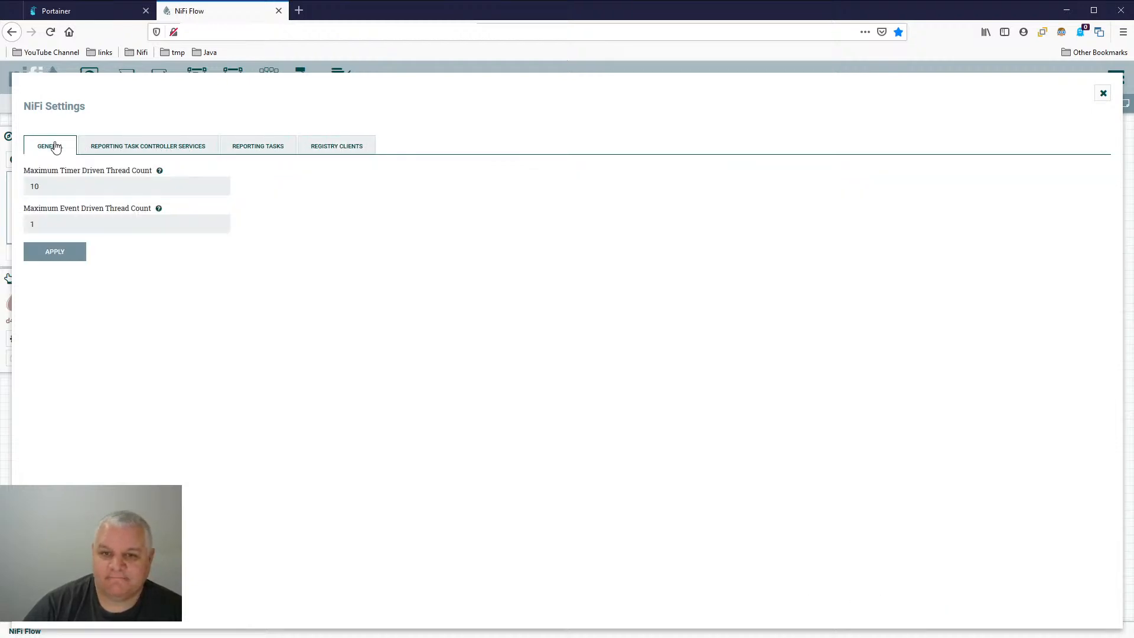
pyautogui.click(1103, 93)
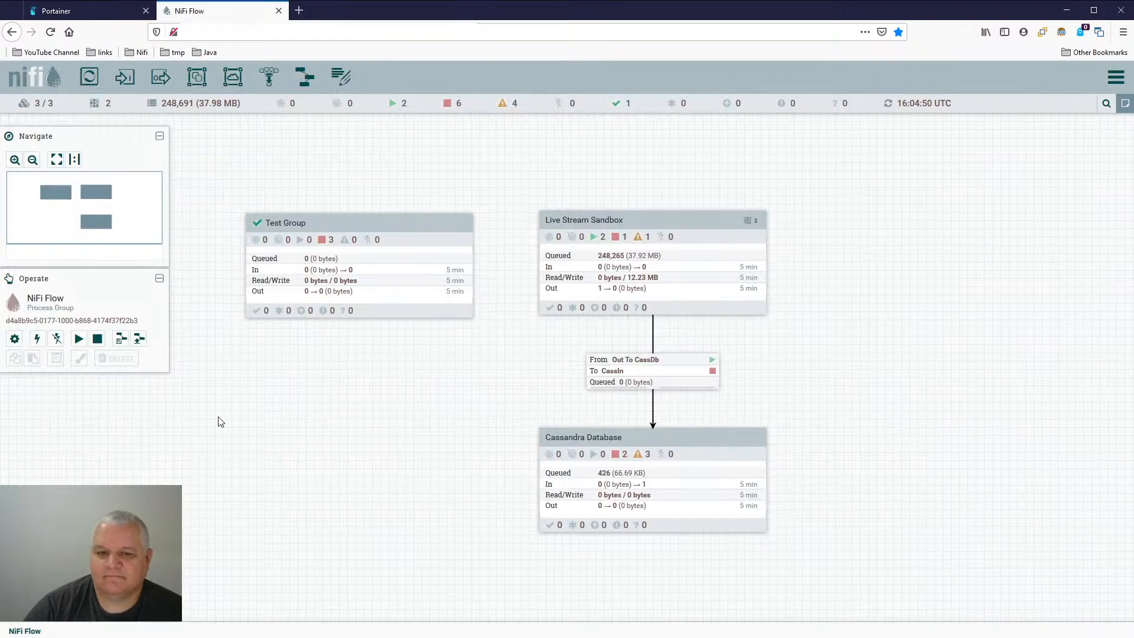
pyautogui.click(14, 338)
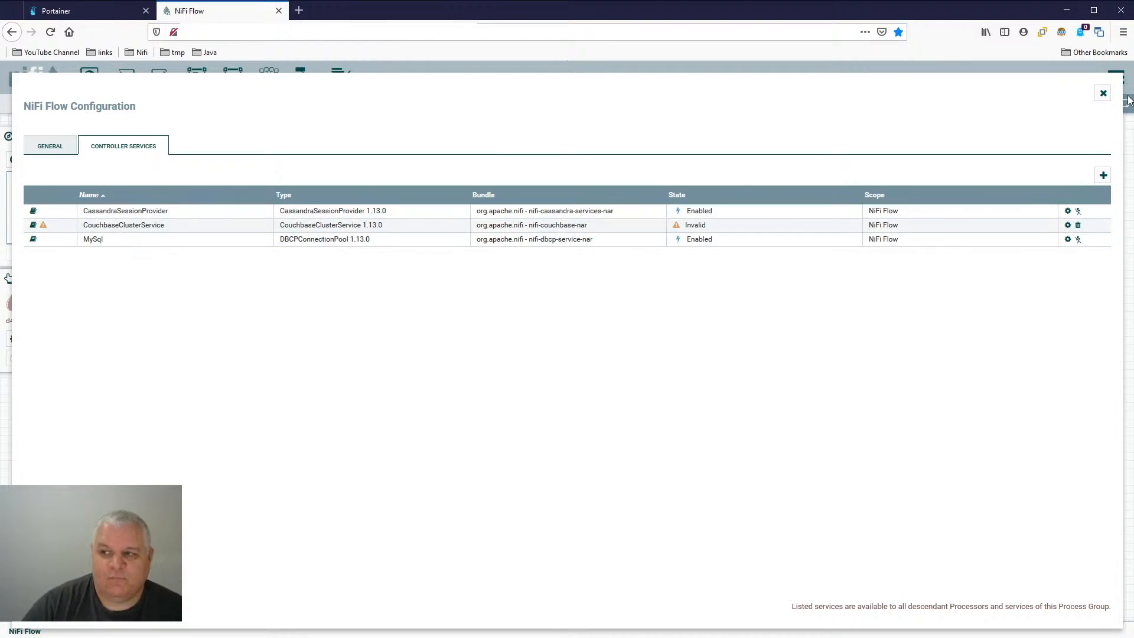
pyautogui.click(1104, 95)
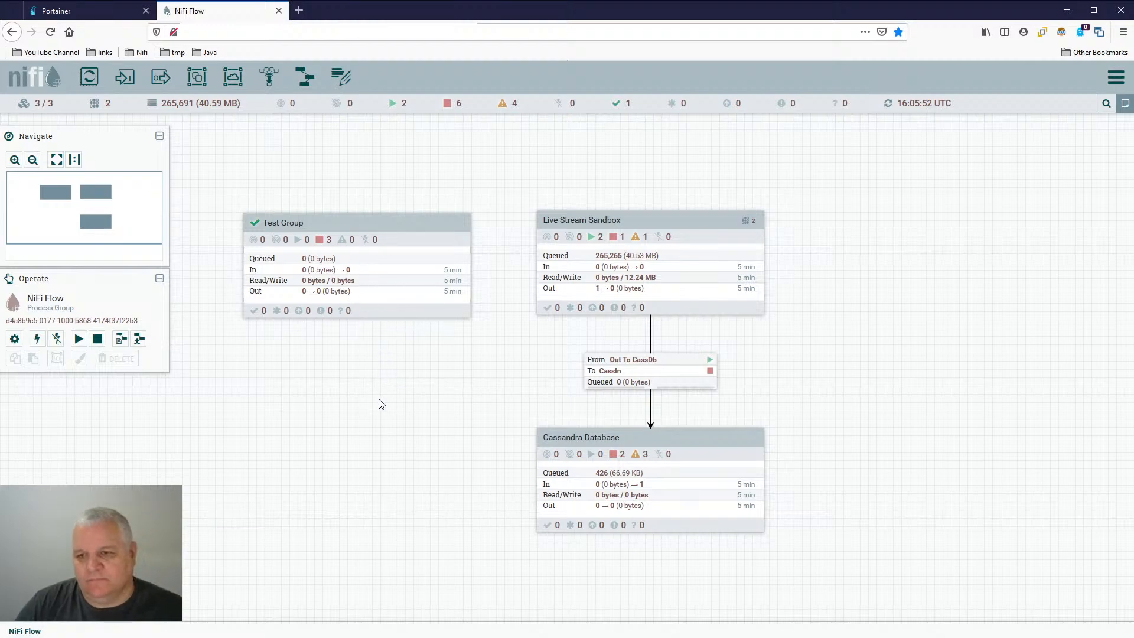
# - Enter Test Group and add a process group named "test group child" beside its existing processors
pyautogui.click(413, 232)
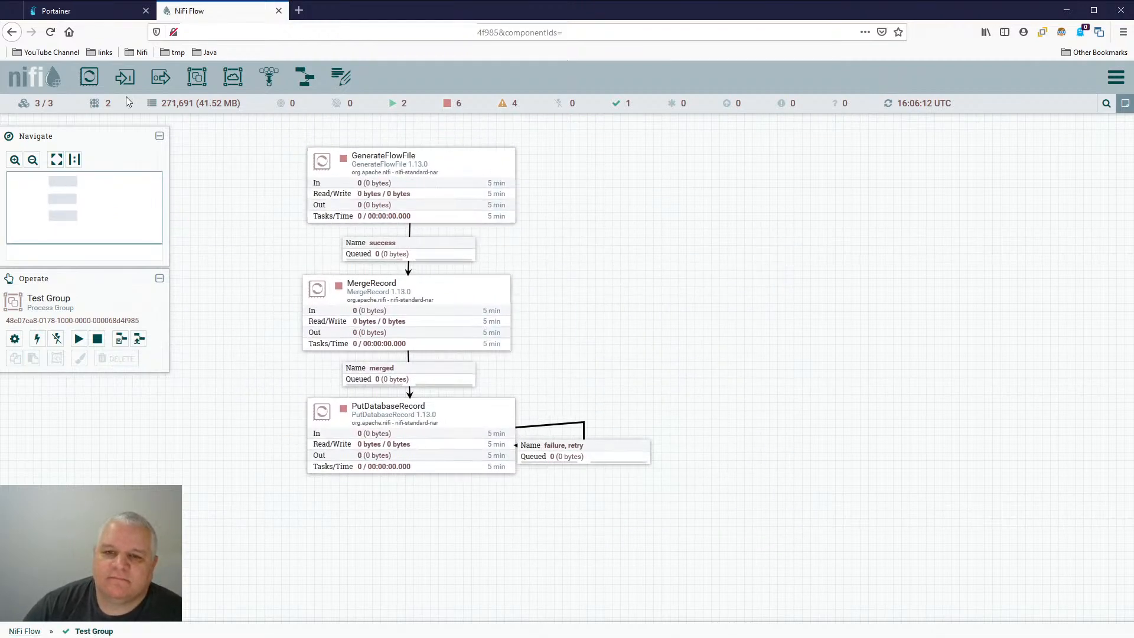
pyautogui.moveTo(197, 77); pyautogui.dragTo(734, 255)
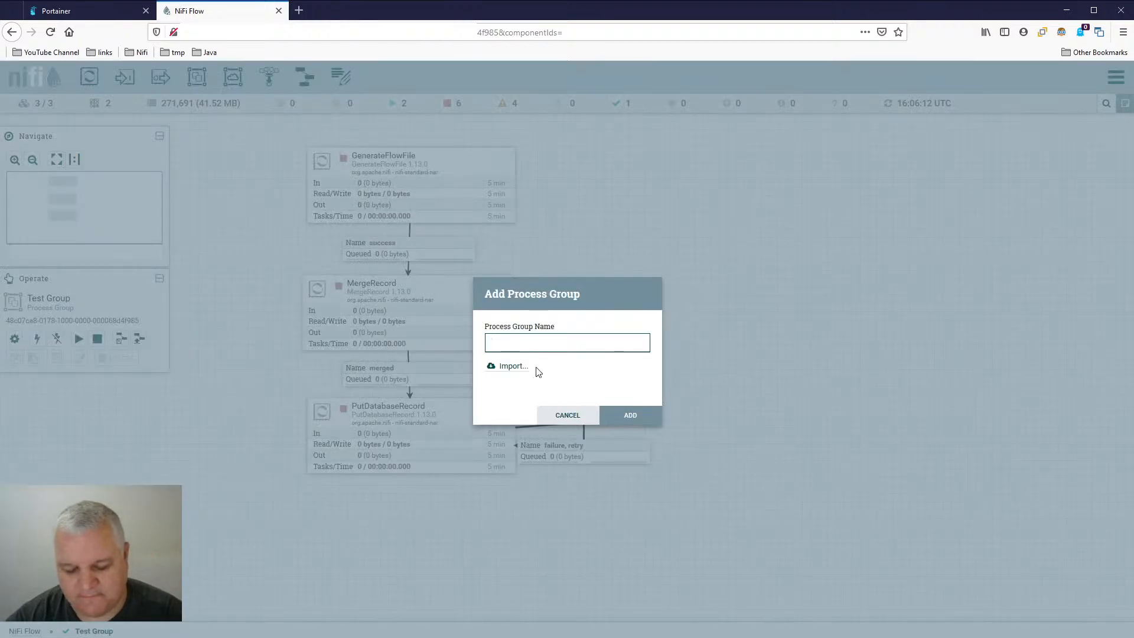
pyautogui.write('test')
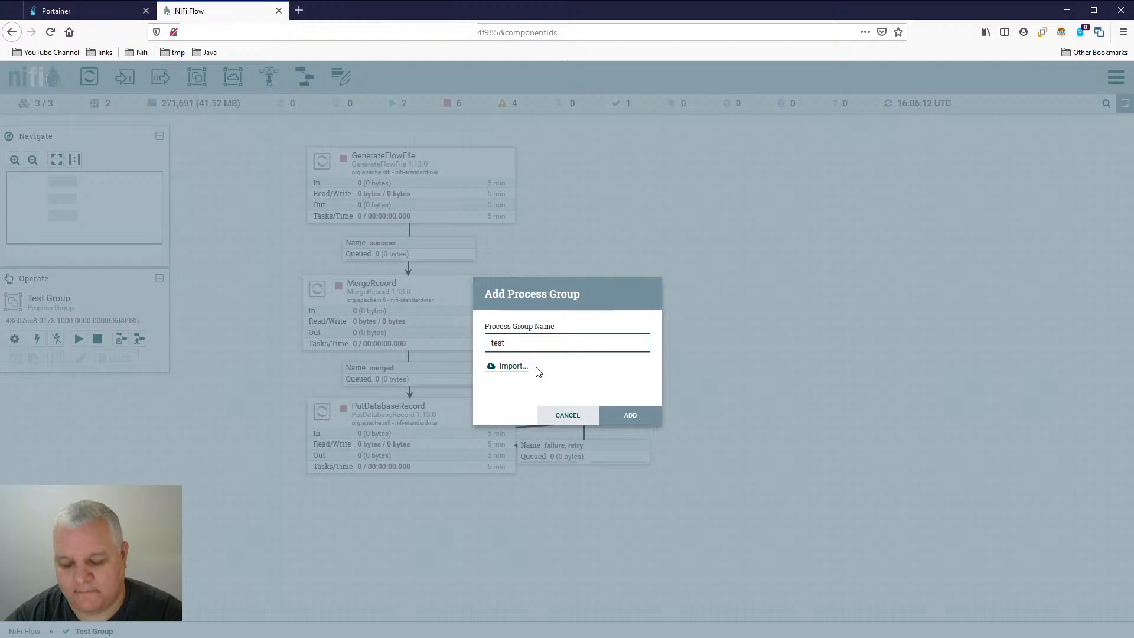
pyautogui.write(' group')
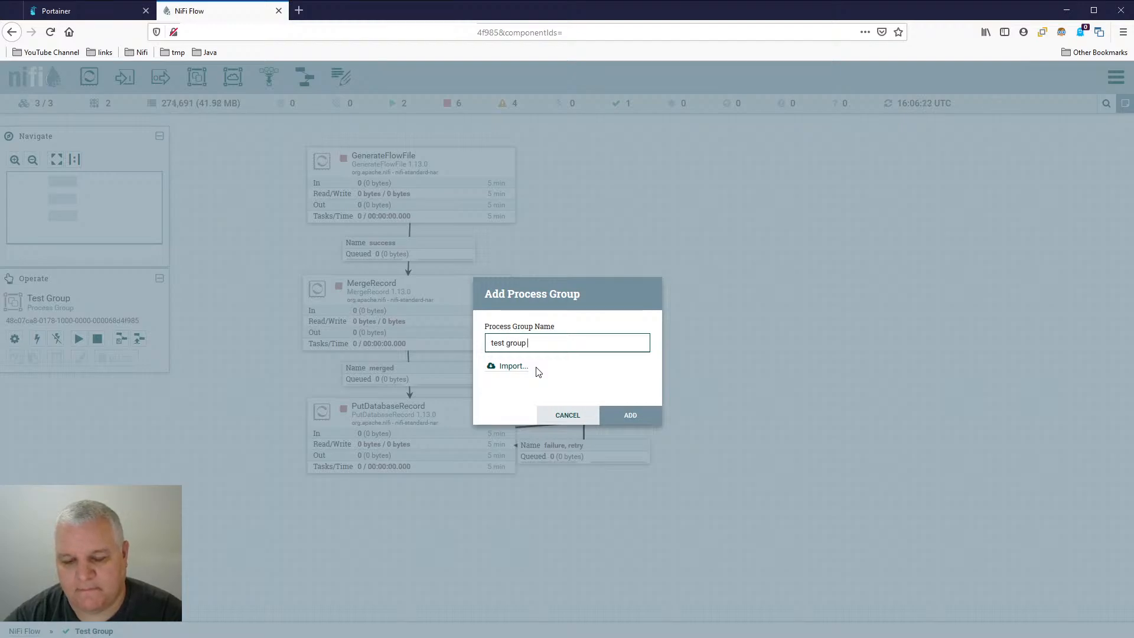
pyautogui.write(' chj')
pyautogui.press('BackSpace')
pyautogui.press('BackSpace')
pyautogui.press('BackSpace')
pyautogui.press('BackSpace')
pyautogui.press('BackSpace')
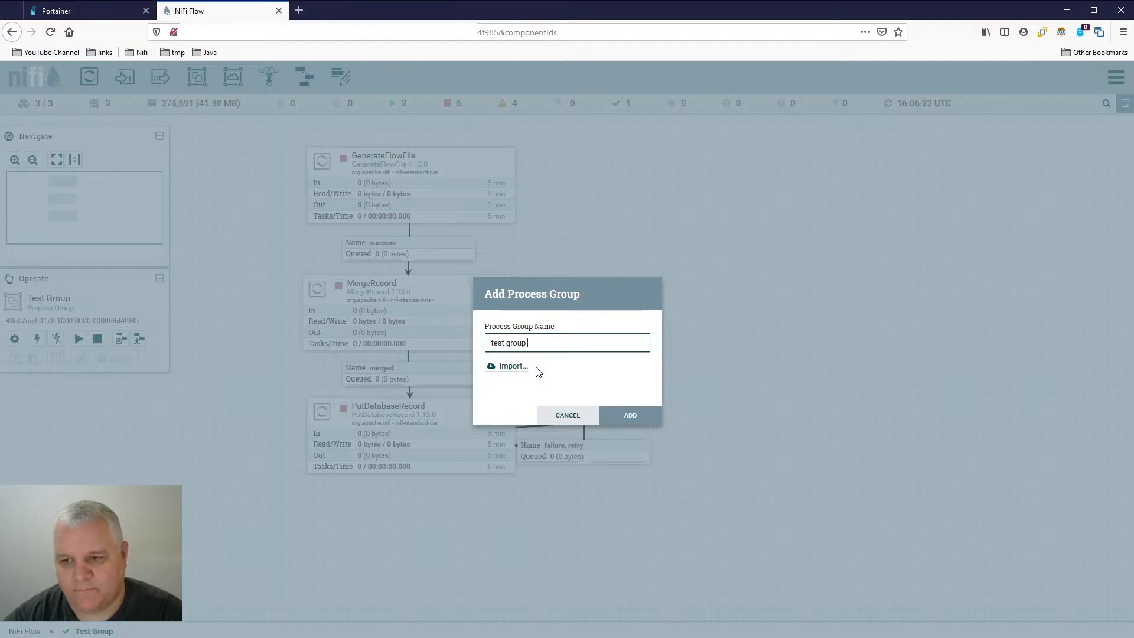
pyautogui.write('cdhi')
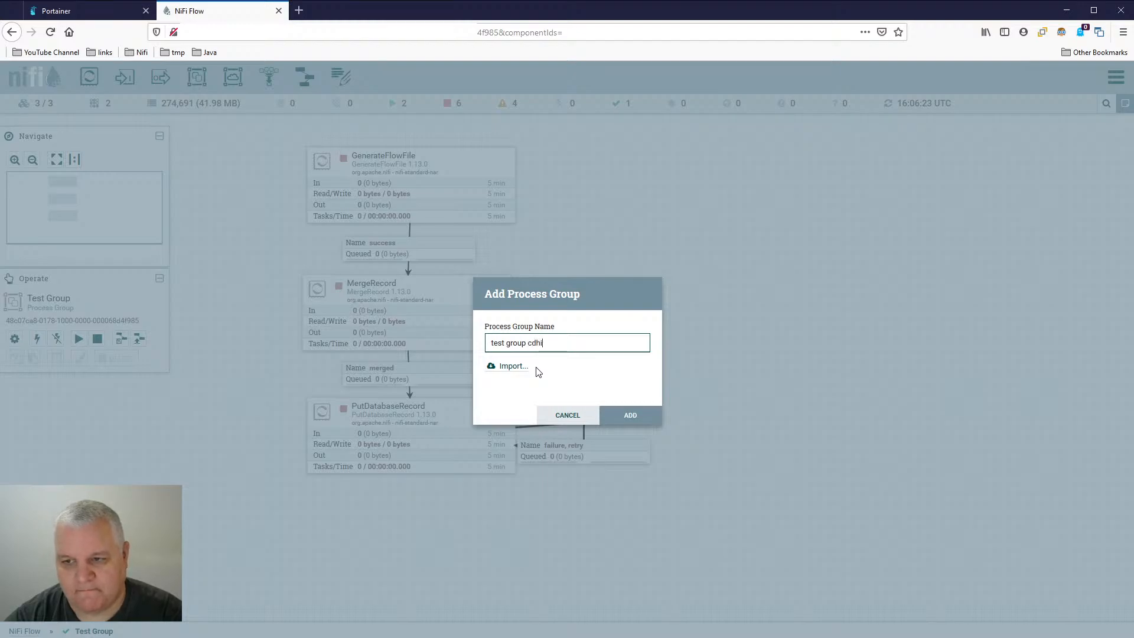
pyautogui.press('BackSpace')
pyautogui.press('BackSpace')
pyautogui.press('BackSpace')
pyautogui.write('hild')
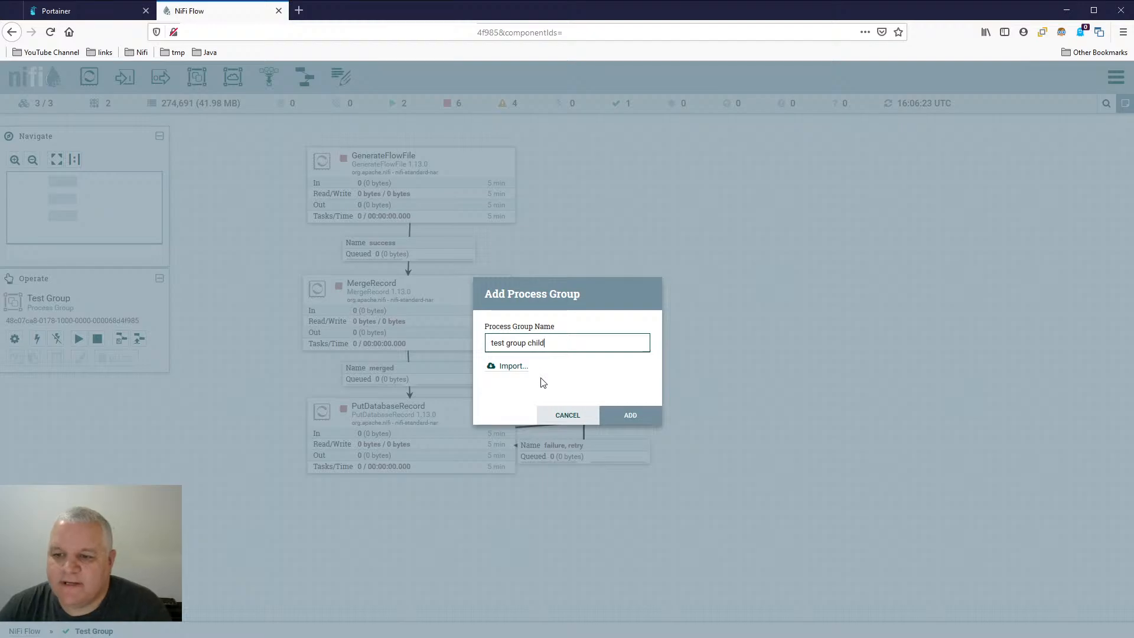
pyautogui.click(611, 417)
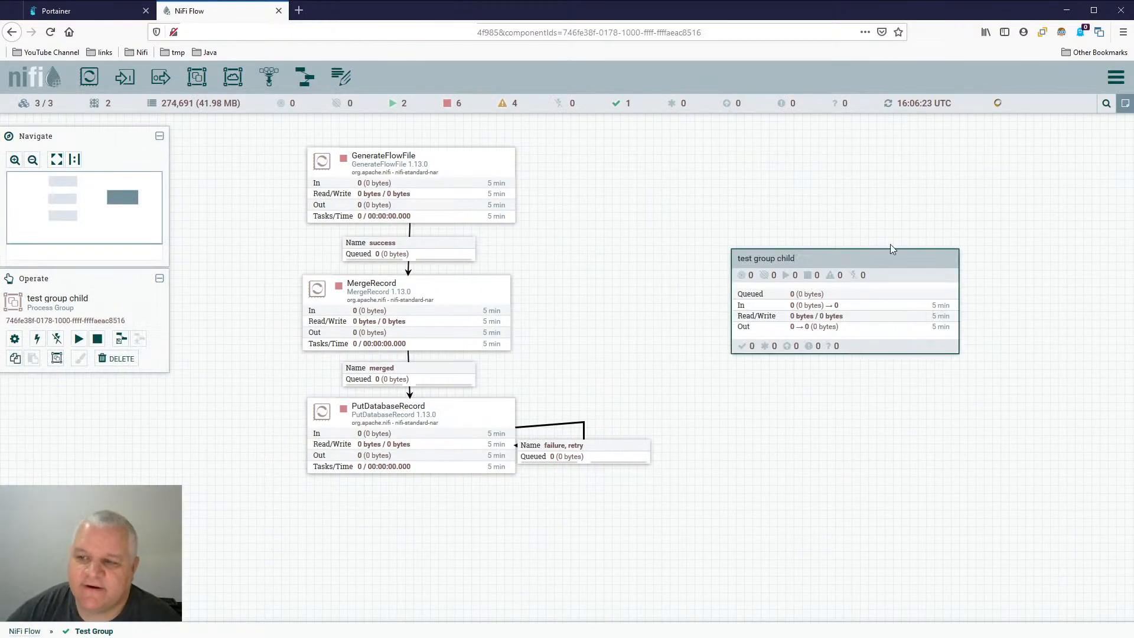
# - Enter test group child and assign it the Global parameter context, saving its configuration
pyautogui.doubleClick(866, 269)
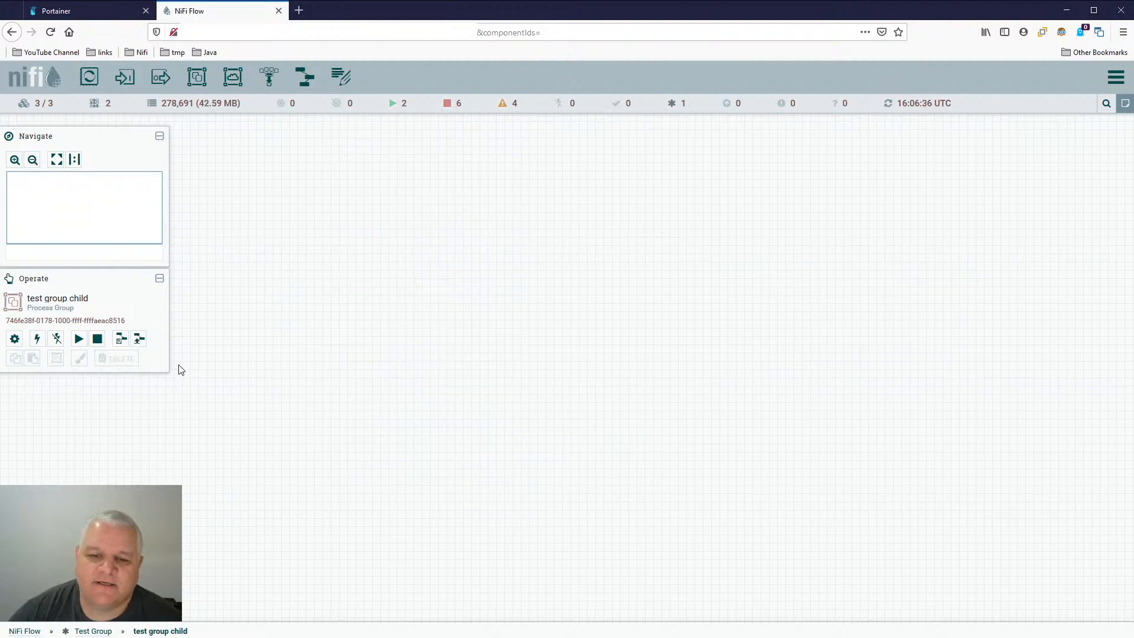
pyautogui.click(19, 340)
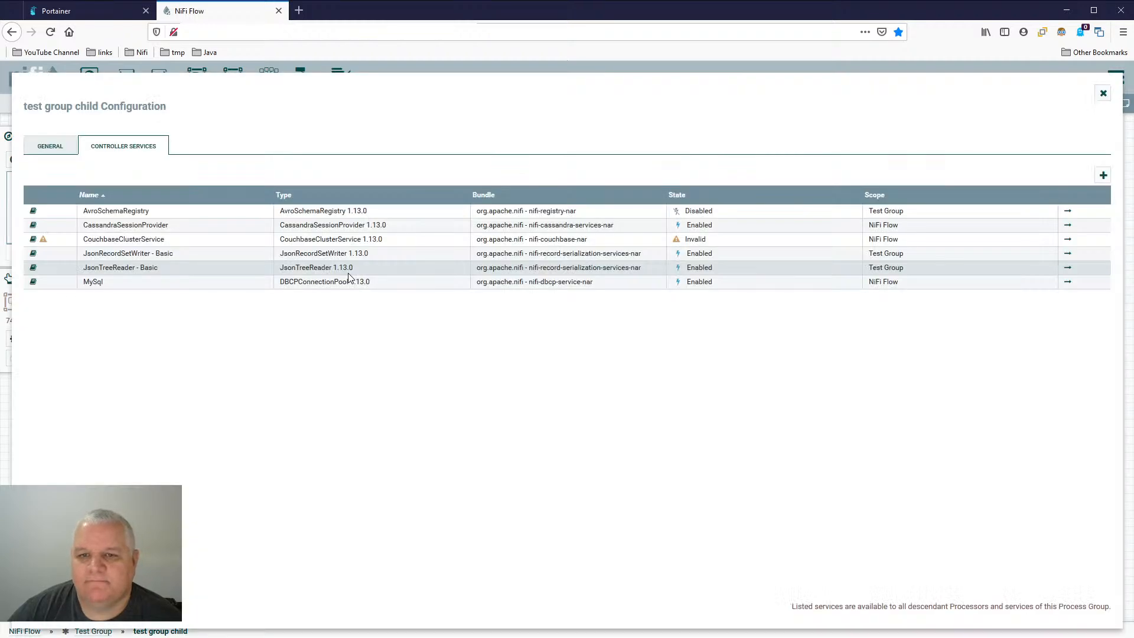
pyautogui.click(50, 146)
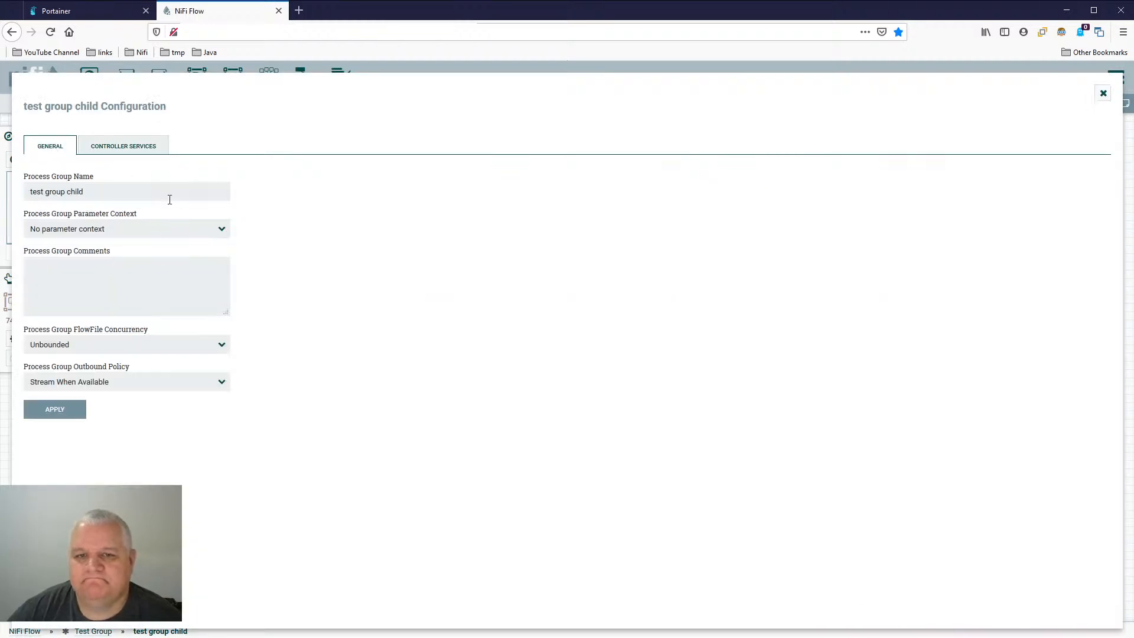
pyautogui.click(175, 234)
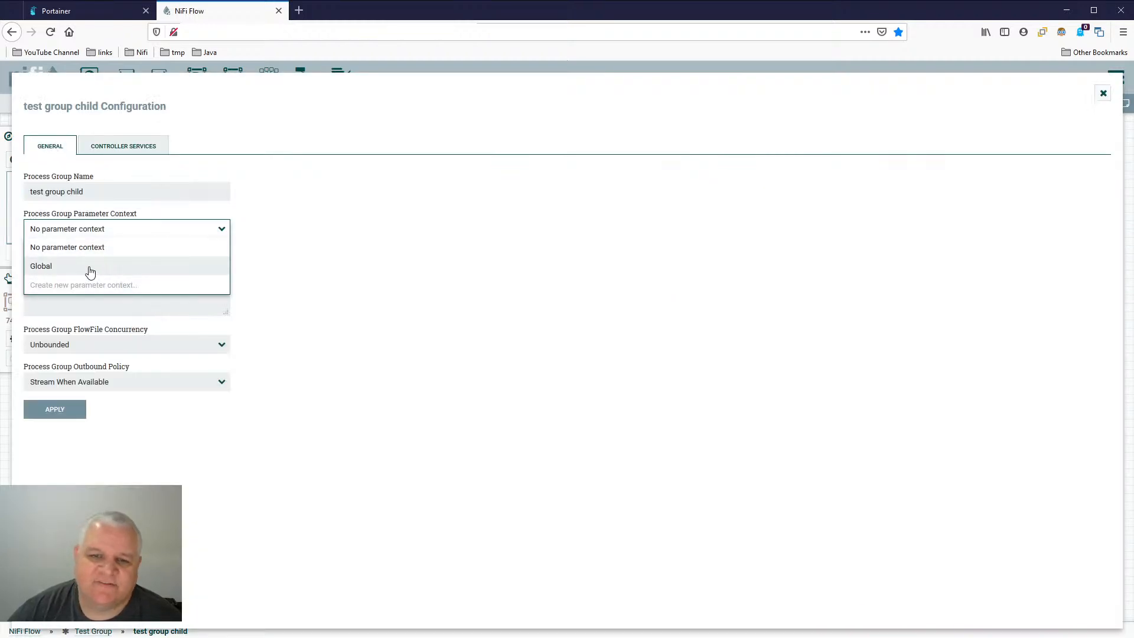
pyautogui.click(152, 267)
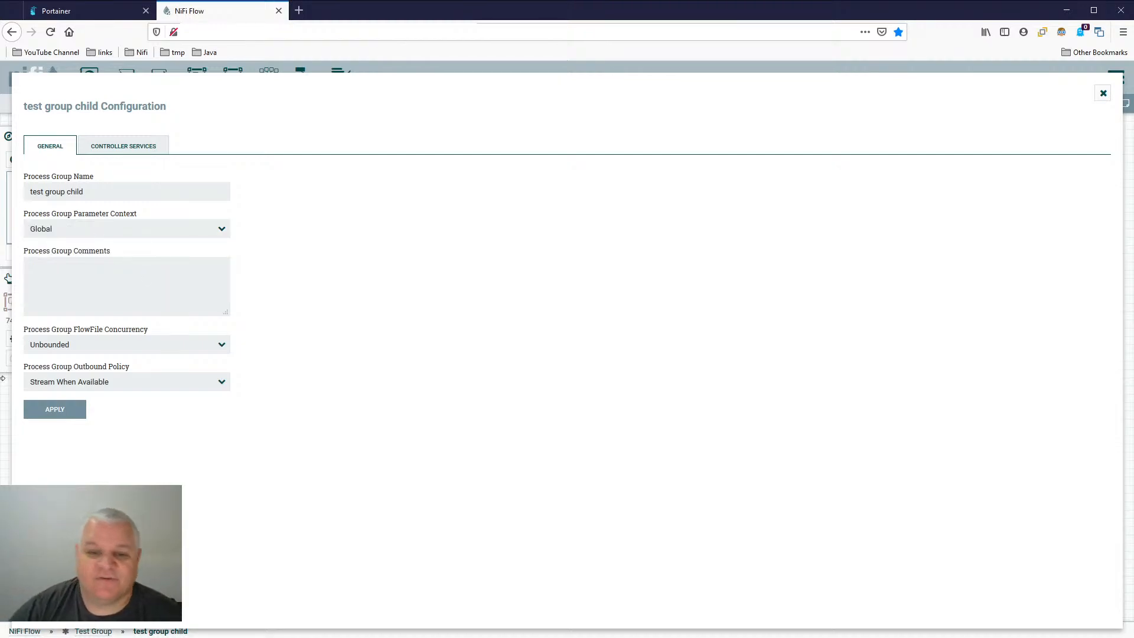
pyautogui.click(38, 409)
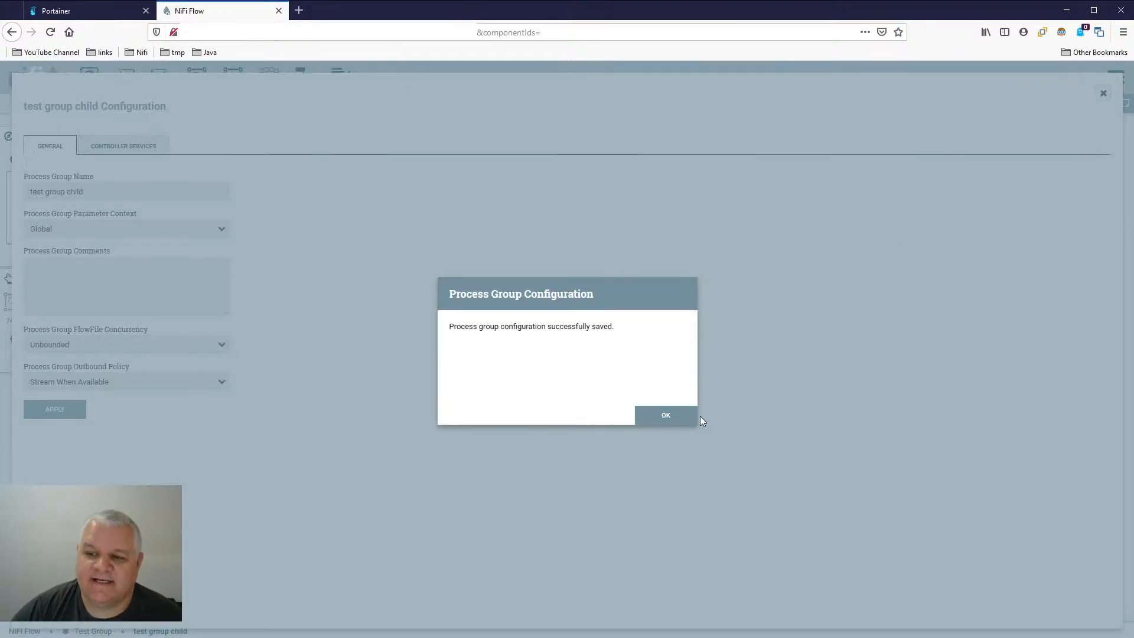
pyautogui.click(695, 416)
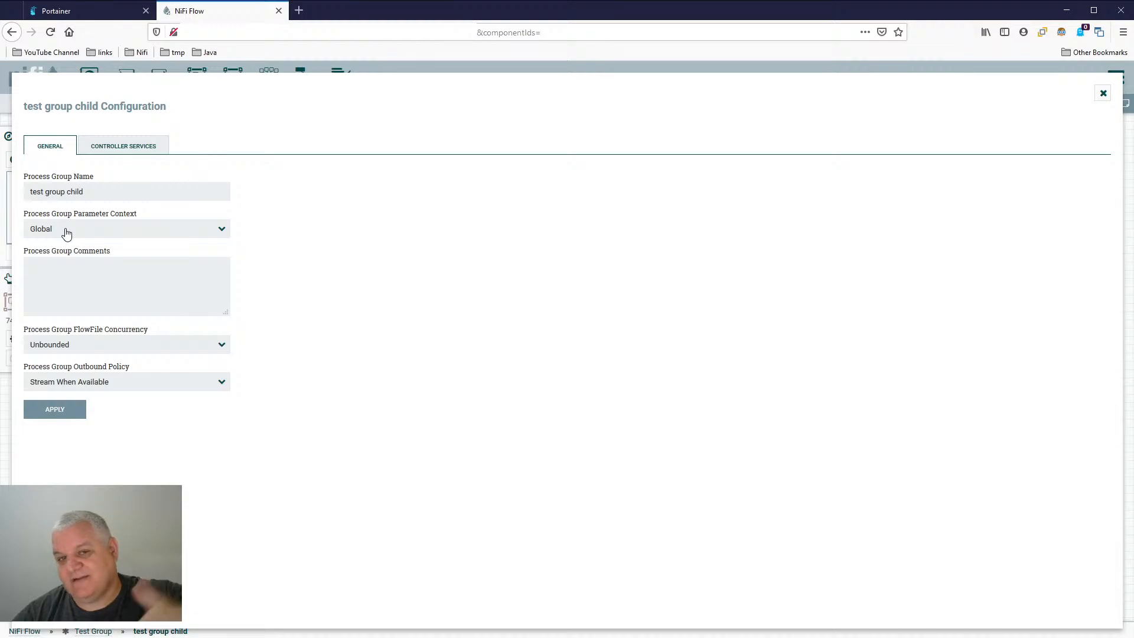
pyautogui.click(1103, 93)
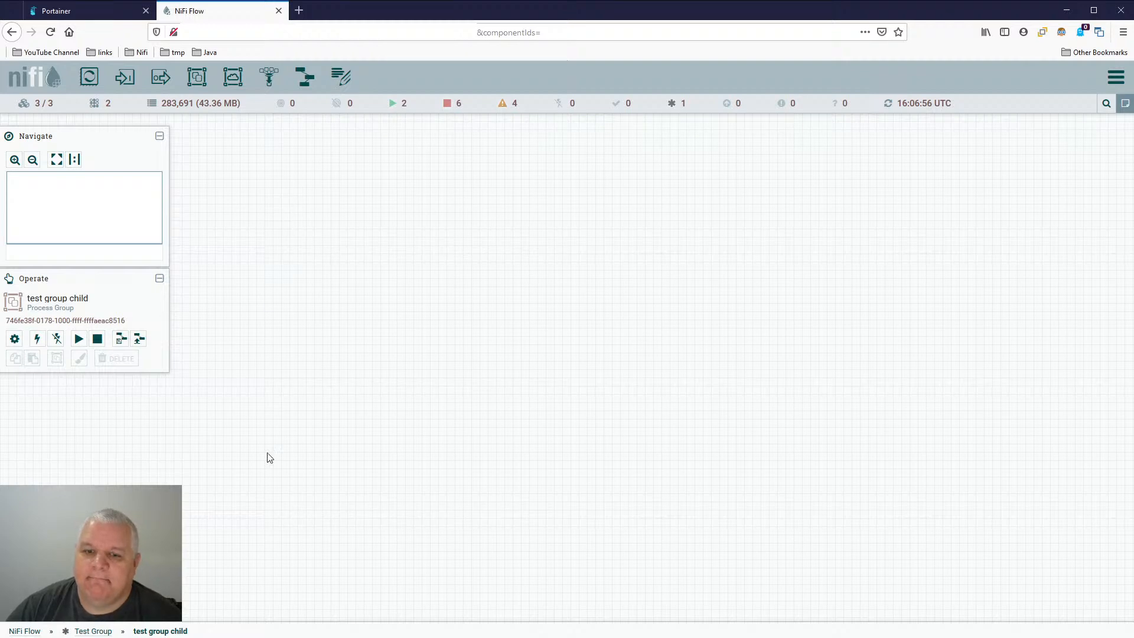
# - Go up to Test Group, look at the parameter contexts its configuration offers without changing any, and return to the root NiFi Flow
pyautogui.click(93, 631)
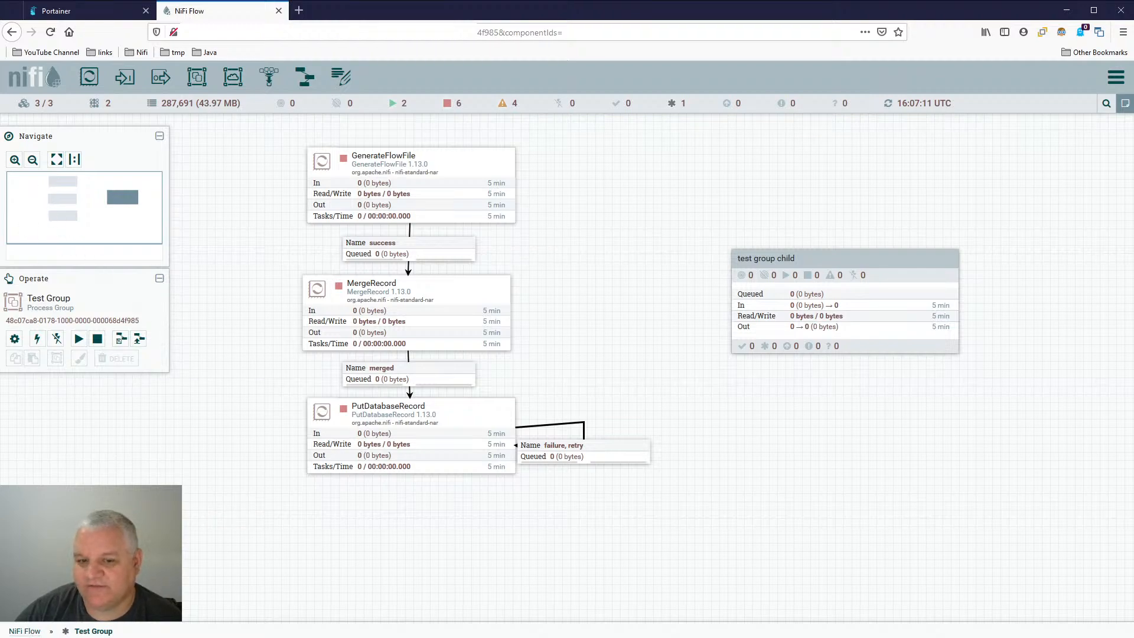
pyautogui.click(24, 631)
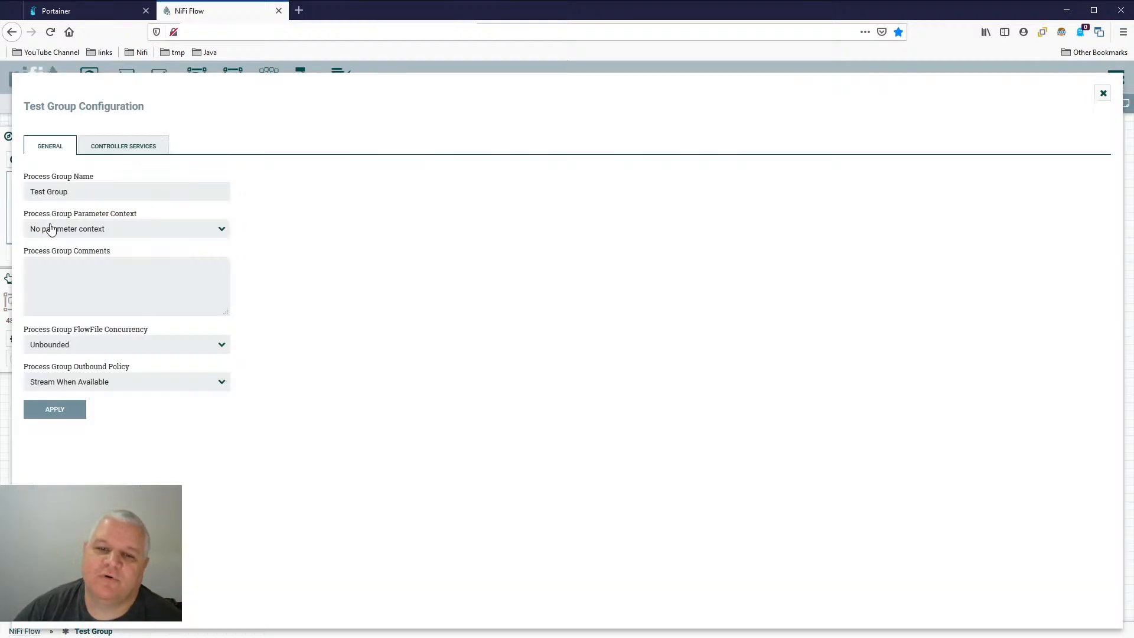
pyautogui.click(51, 228)
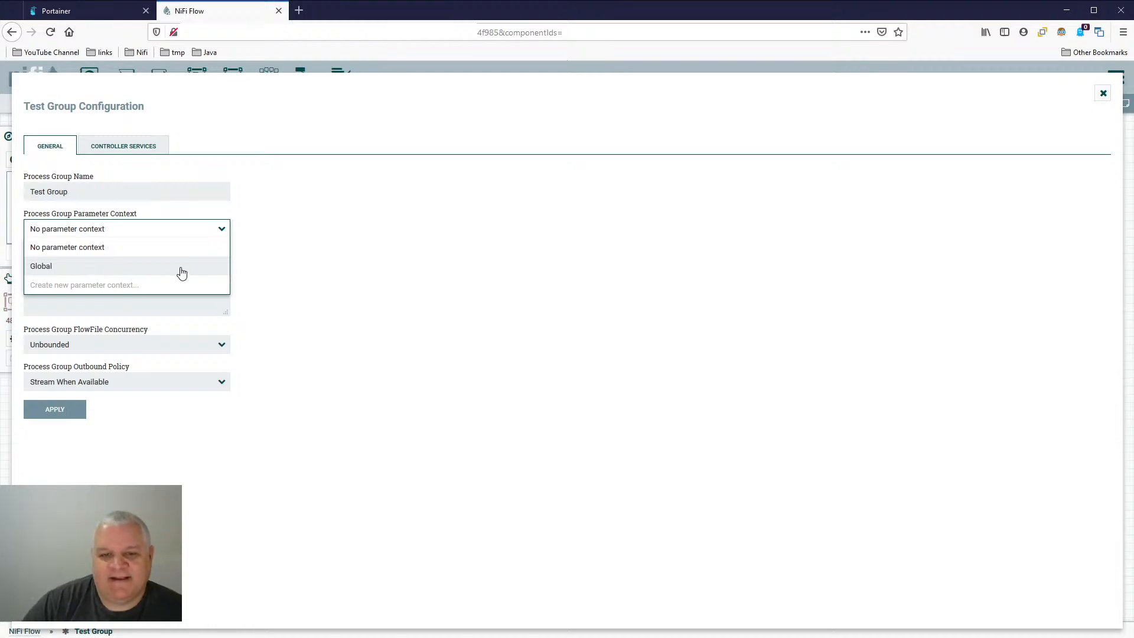
pyautogui.click(282, 247)
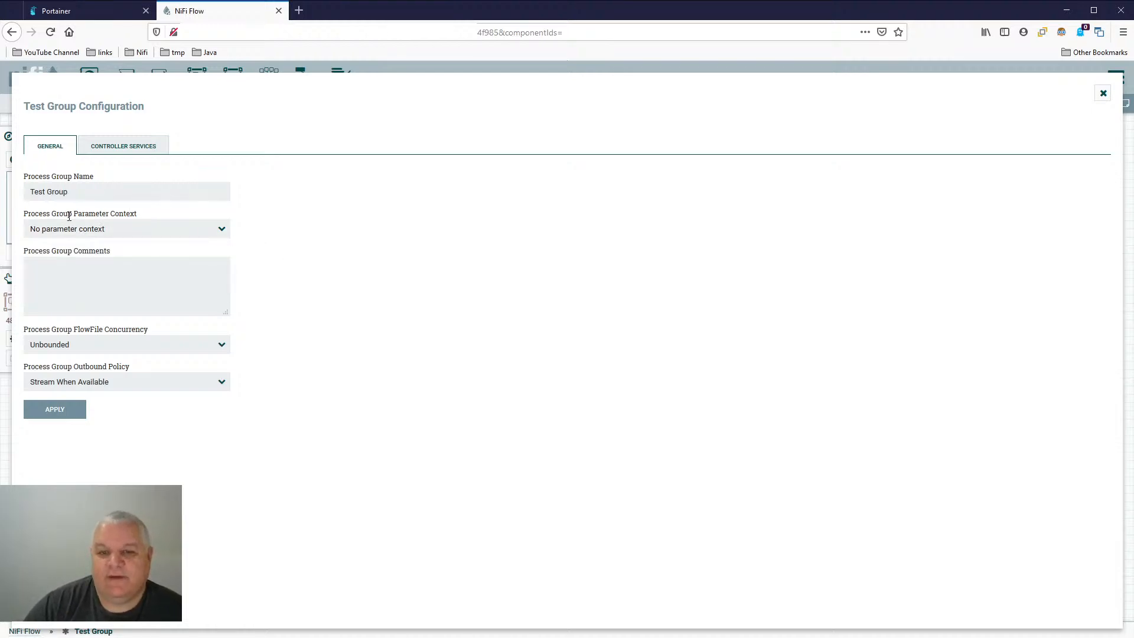
pyautogui.click(152, 231)
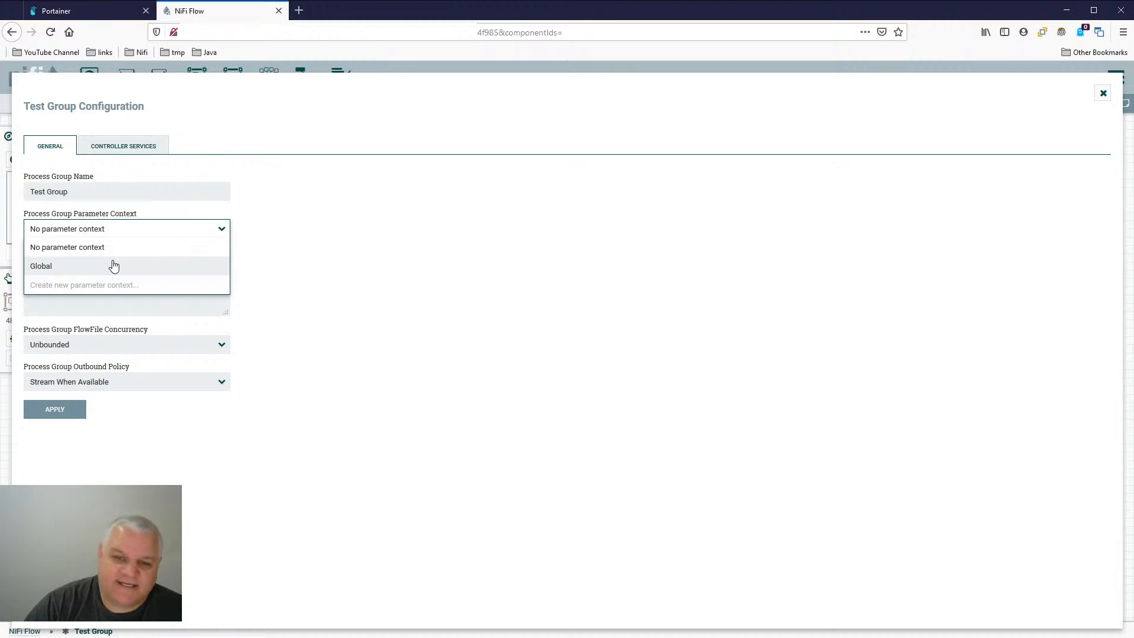
pyautogui.click(349, 251)
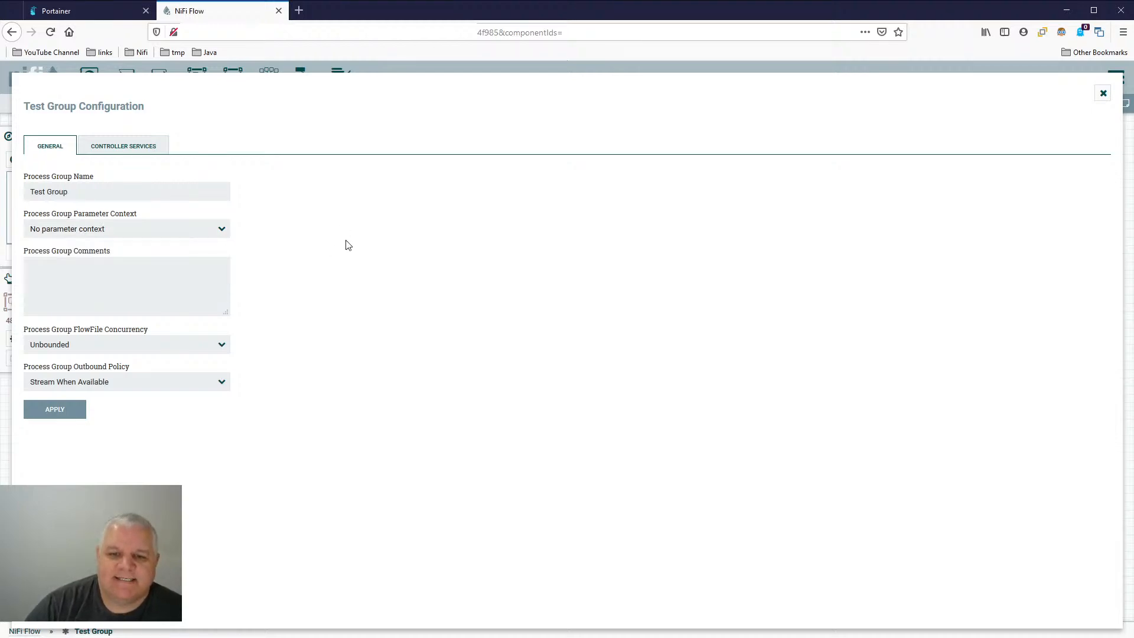
pyautogui.click(1103, 94)
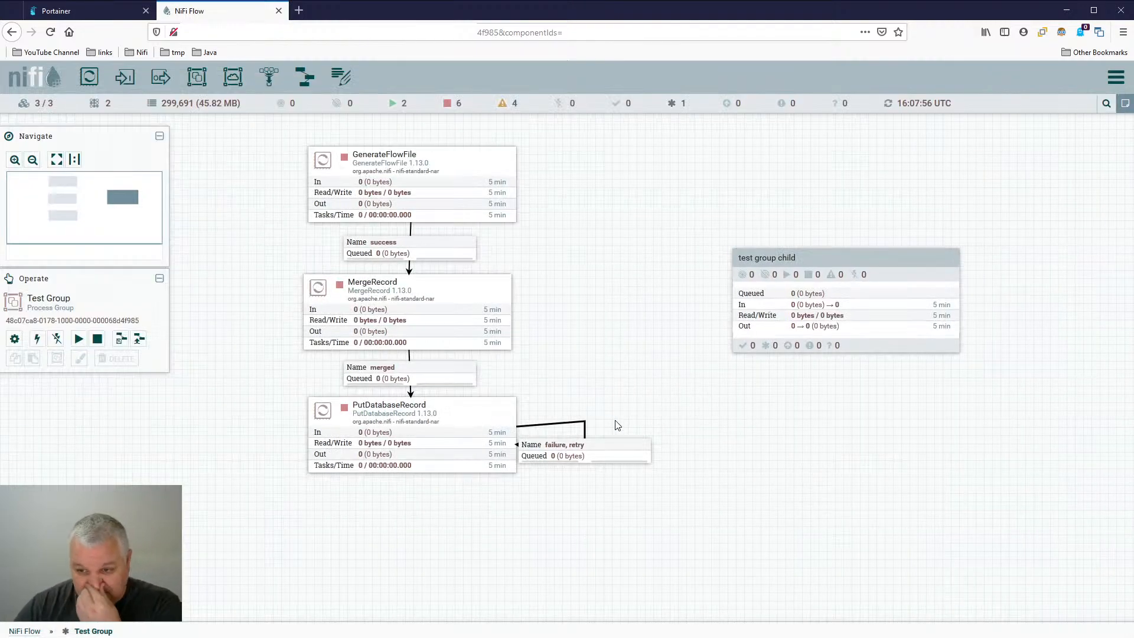
pyautogui.click(25, 631)
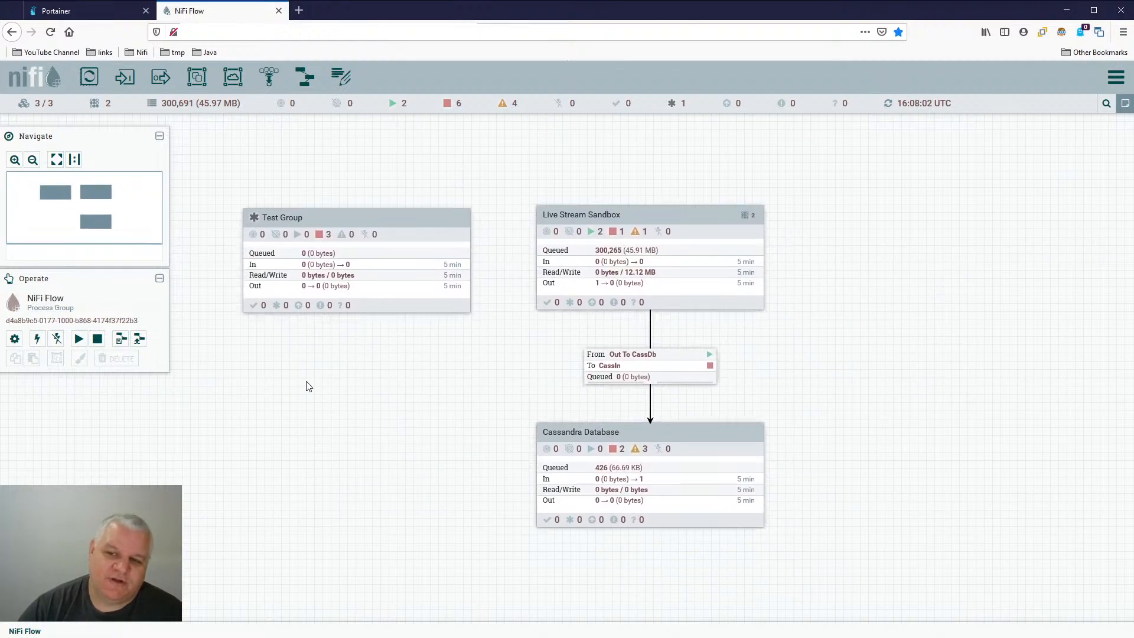
# - Switch to Portainer to look at its endpoints overview and return to the NiFi canvas
pyautogui.moveTo(307, 387); pyautogui.dragTo(294, 341)
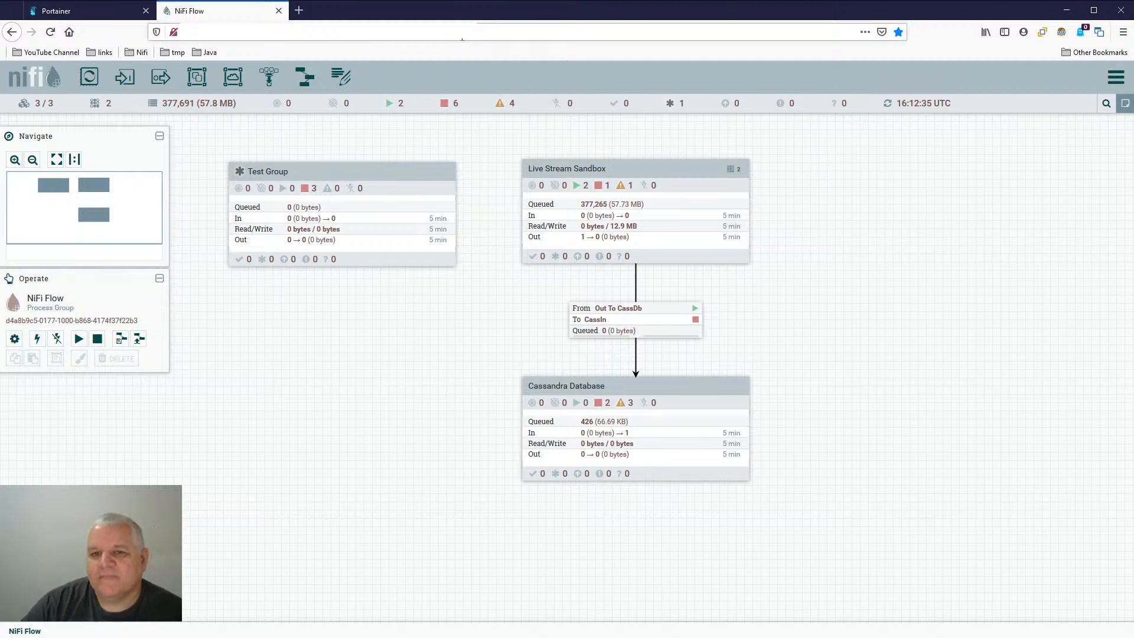
pyautogui.click(47, 12)
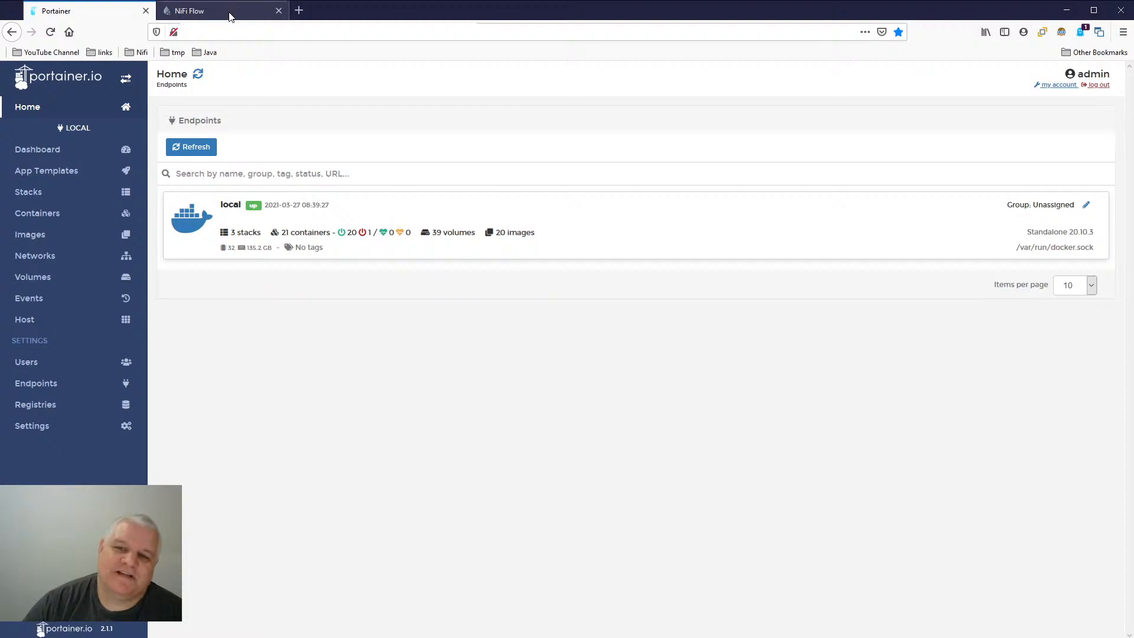
pyautogui.click(231, 16)
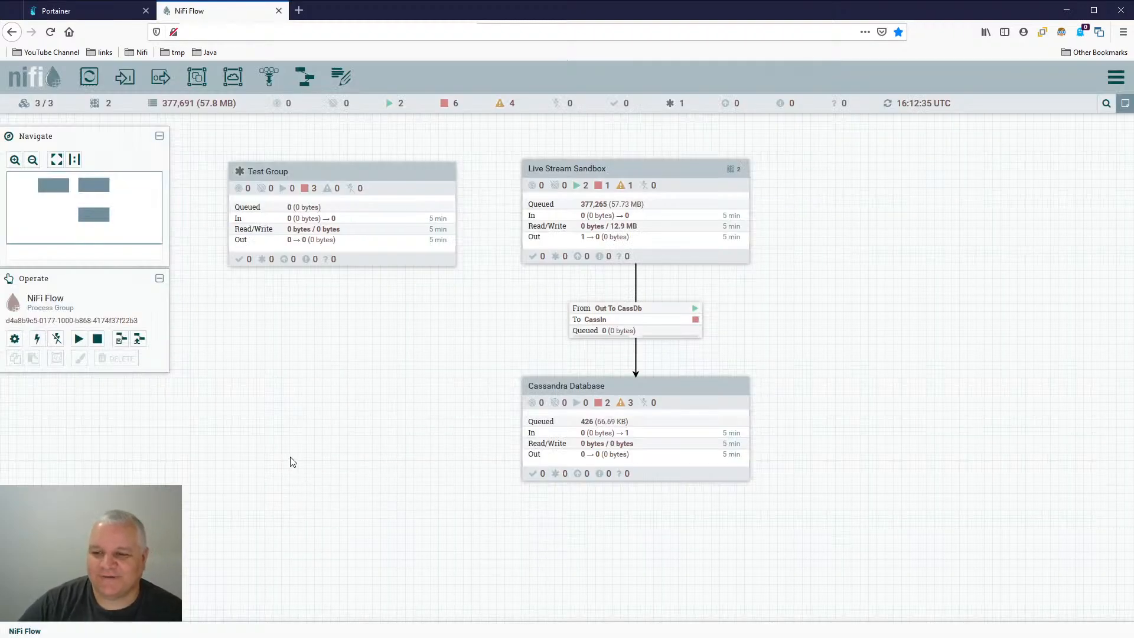
# - Enter the Cassandra Database group and delete the unused ControlRate, PutElasticsearchHttp and PutSQL processors
pyautogui.click(631, 426)
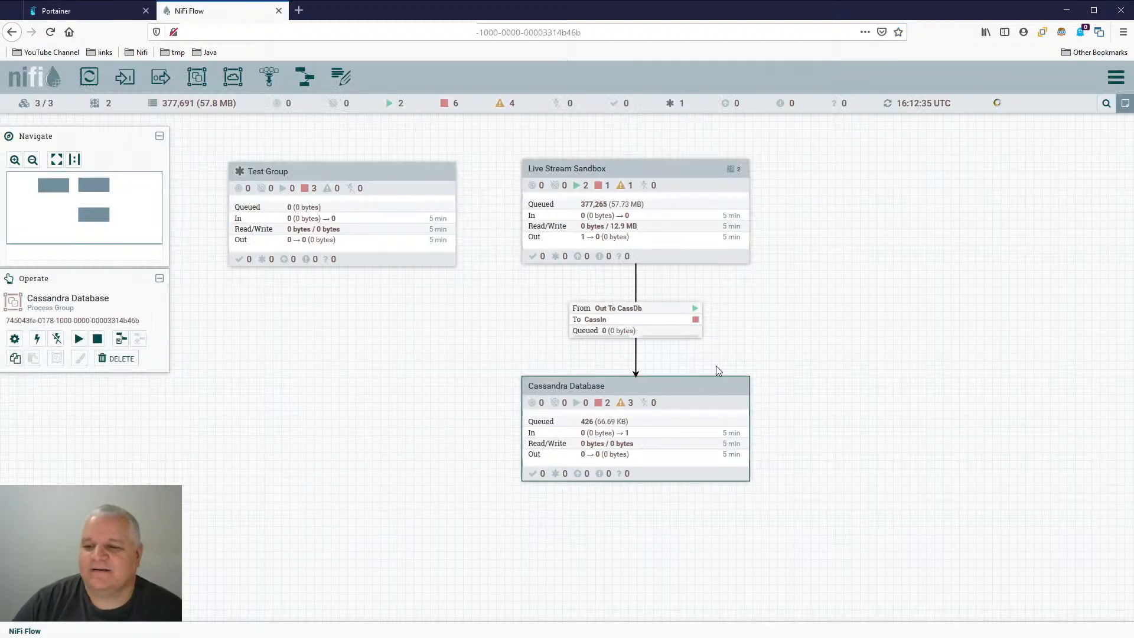
pyautogui.doubleClick(632, 430)
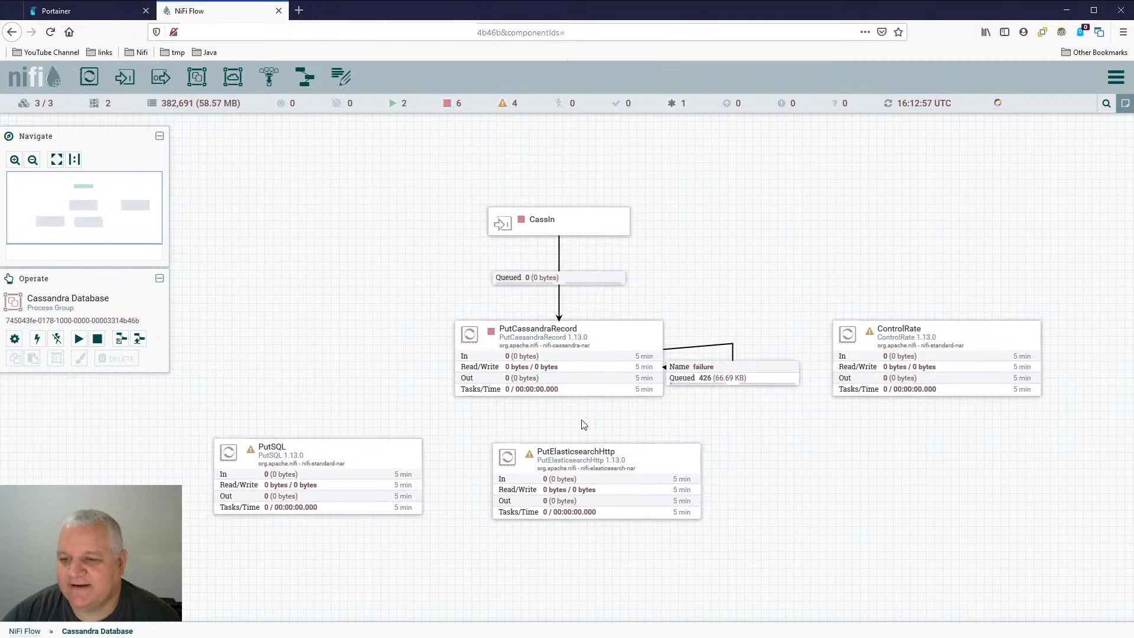
pyautogui.rightClick(962, 332)
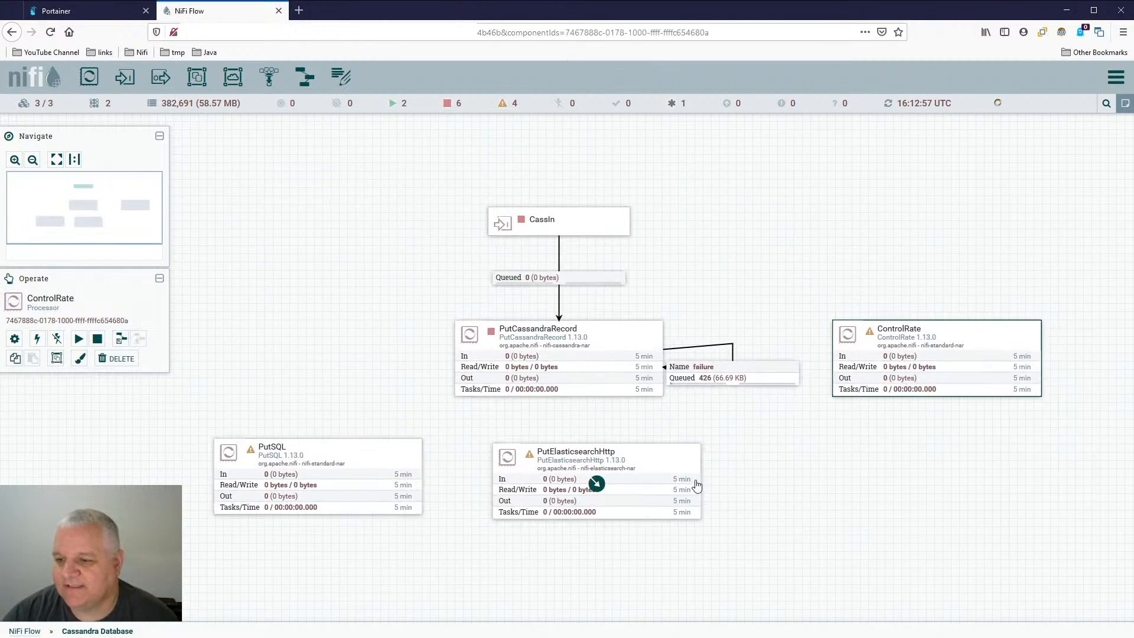
pyautogui.rightClick(679, 485)
pyautogui.click(700, 612)
pyautogui.rightClick(333, 476)
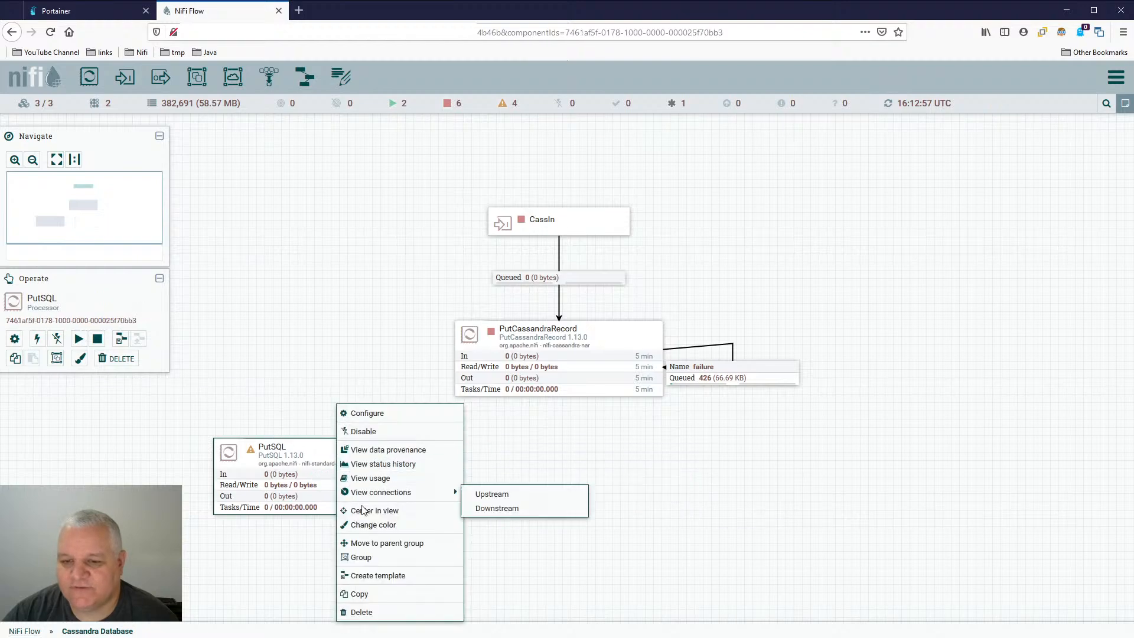
pyautogui.click(363, 613)
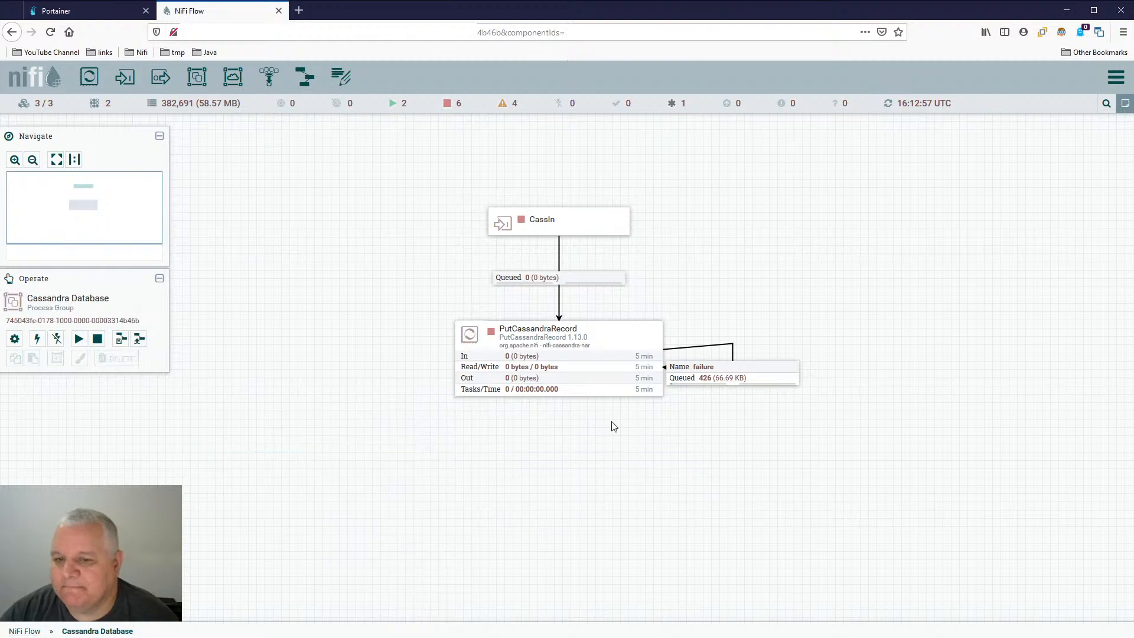
# - Empty the queue of PutCassandraRecord's failure connection
pyautogui.rightClick(759, 373)
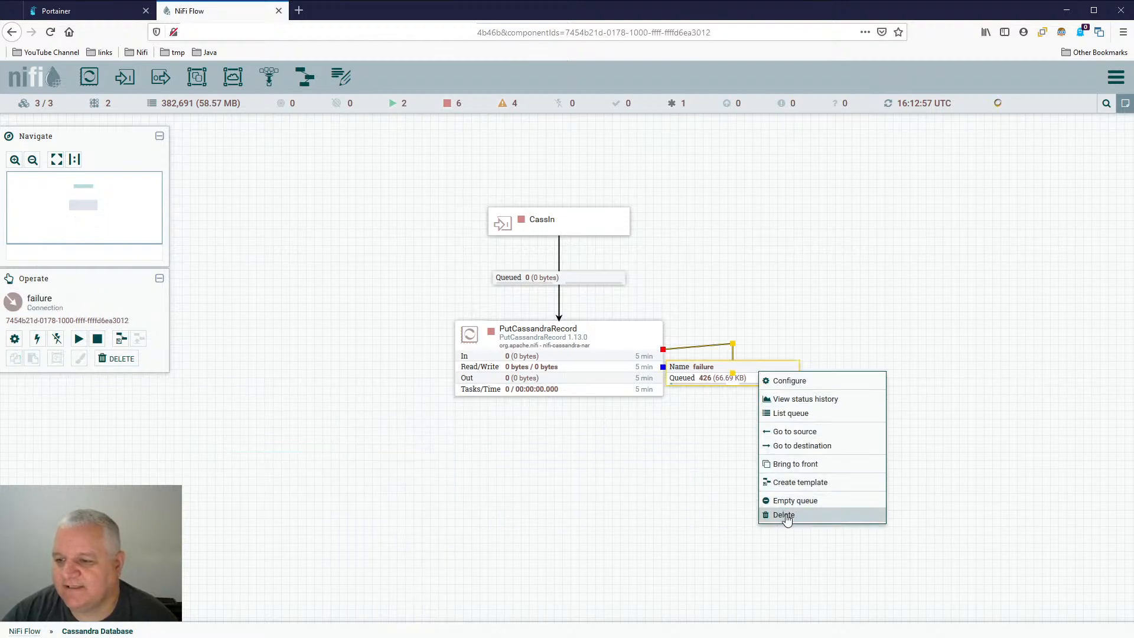
pyautogui.click(788, 502)
pyautogui.click(628, 412)
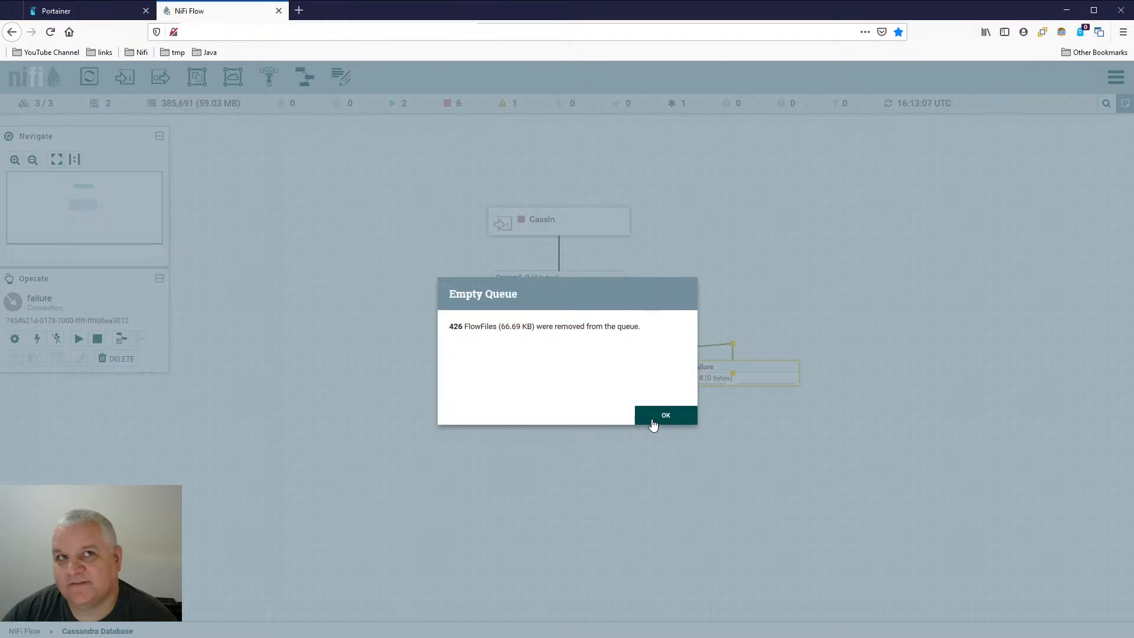
pyautogui.click(666, 418)
# - Start the PutCassandraRecord processor and the CassIn input port, and return to the root NiFi Flow
pyautogui.rightClick(607, 333)
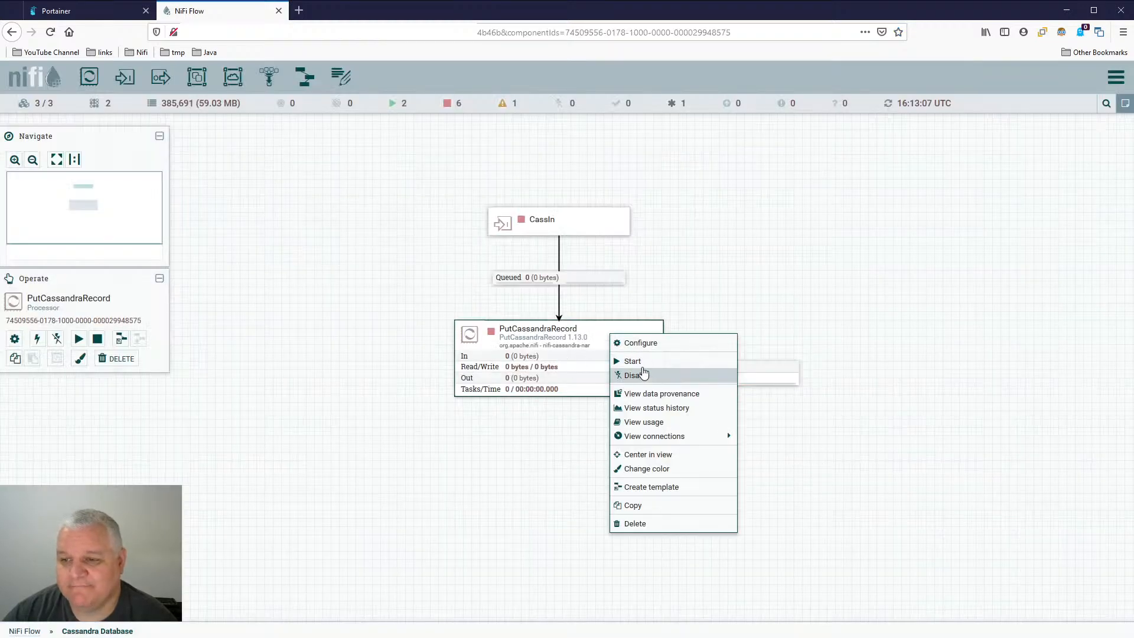
pyautogui.rightClick(595, 236)
pyautogui.click(627, 242)
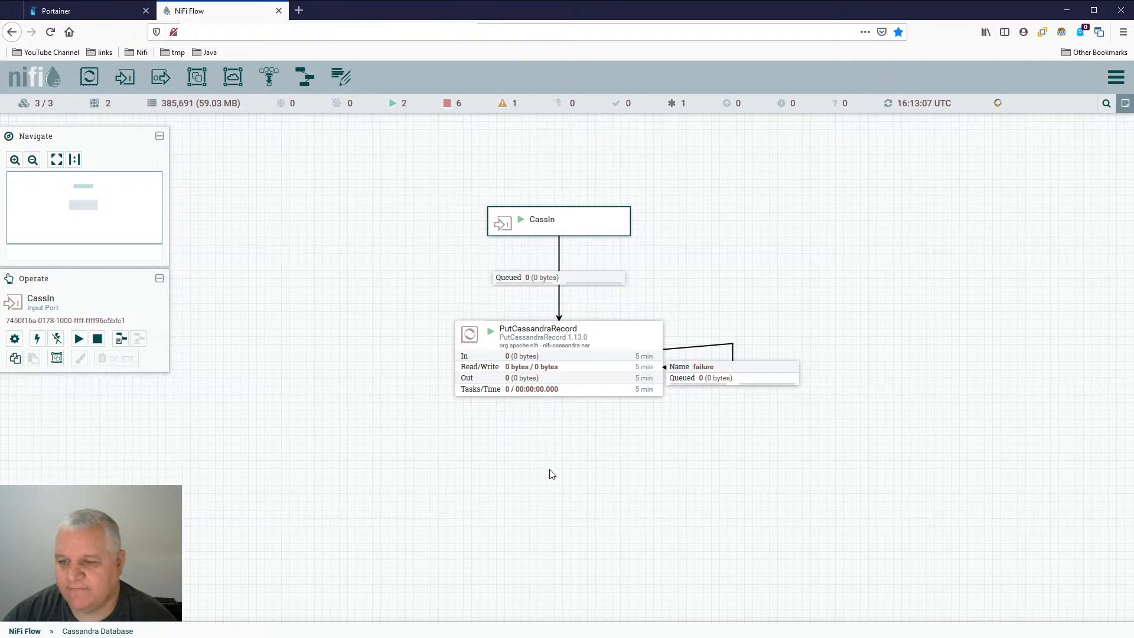
pyautogui.press('Escape')
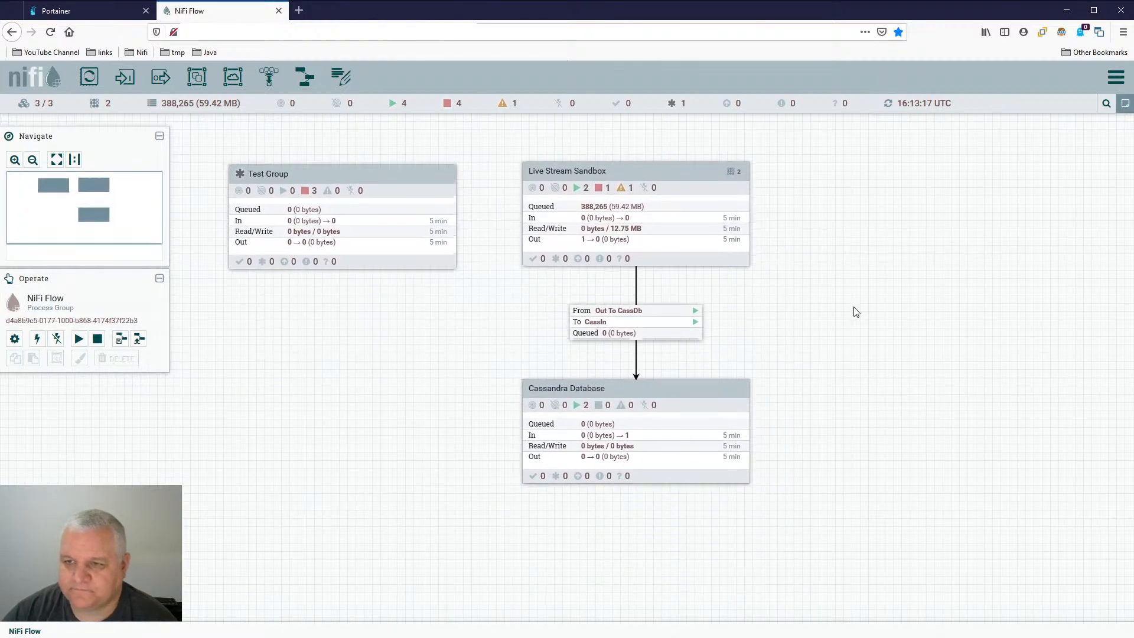
# - Enter the Live Stream Sandbox group, start its UpdateAttribute processor, and go back to the root flow
pyautogui.doubleClick(690, 201)
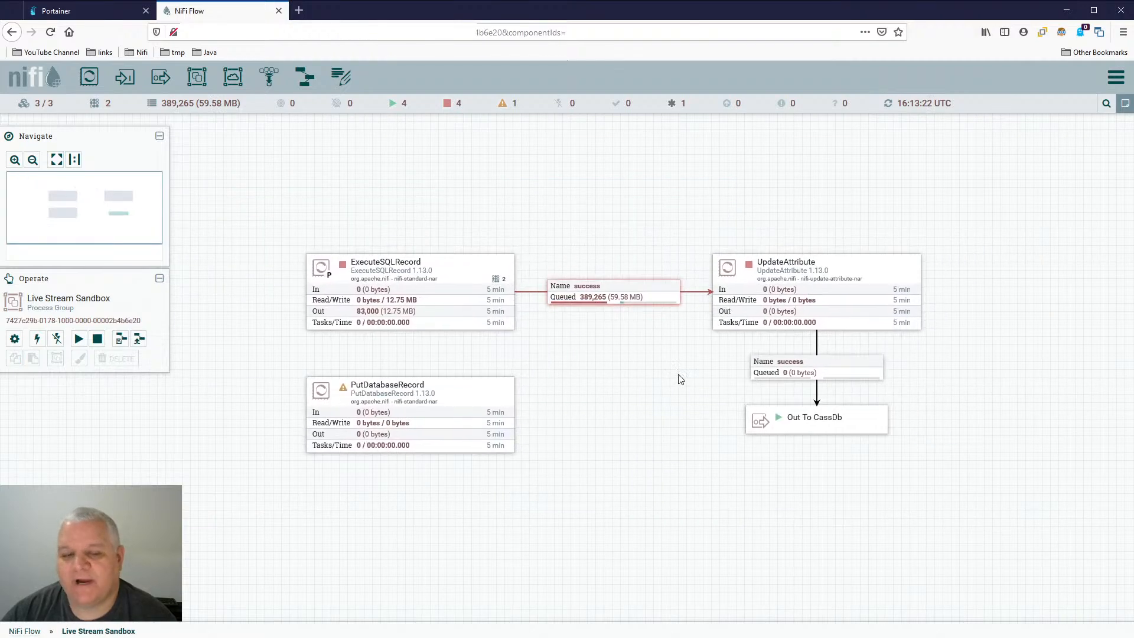
pyautogui.moveTo(635, 403); pyautogui.dragTo(526, 369)
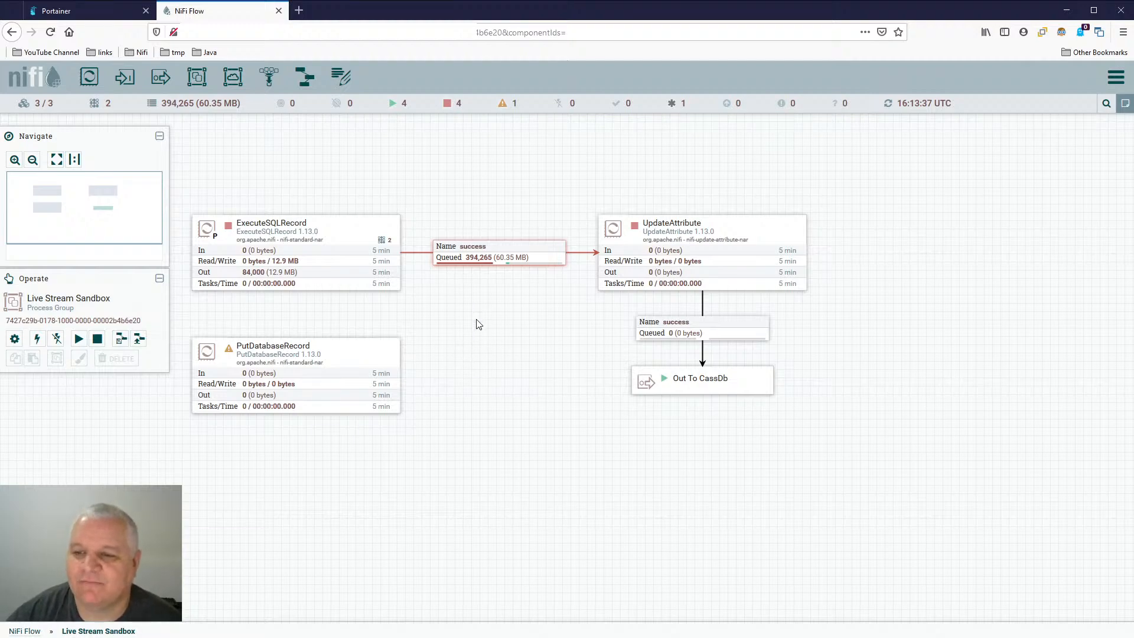
pyautogui.rightClick(732, 264)
pyautogui.click(762, 257)
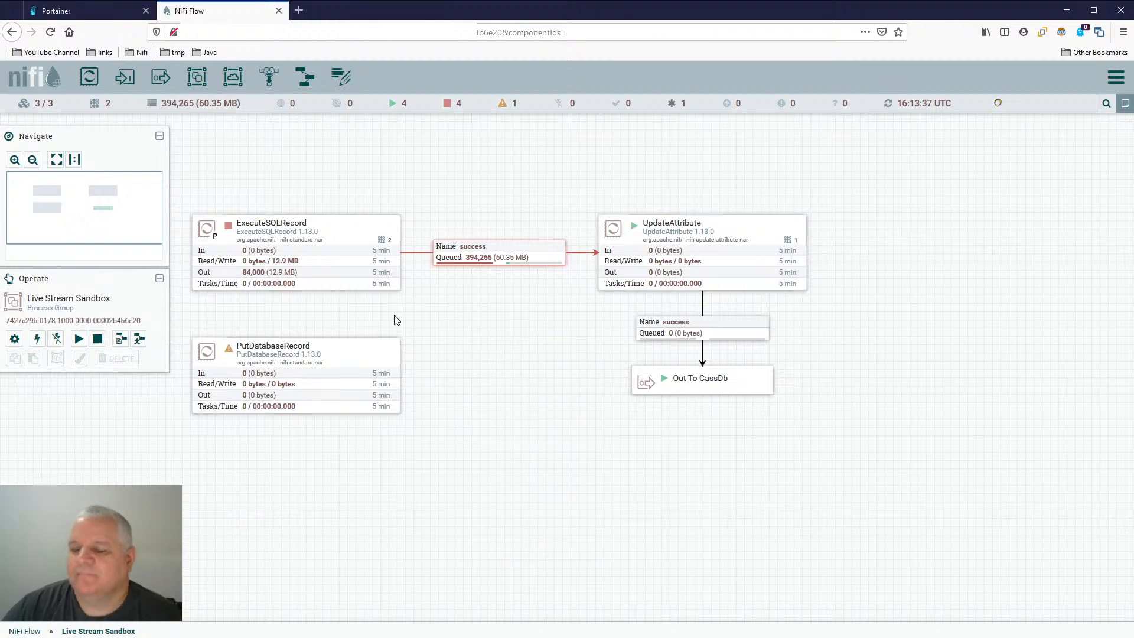
pyautogui.rightClick(468, 361)
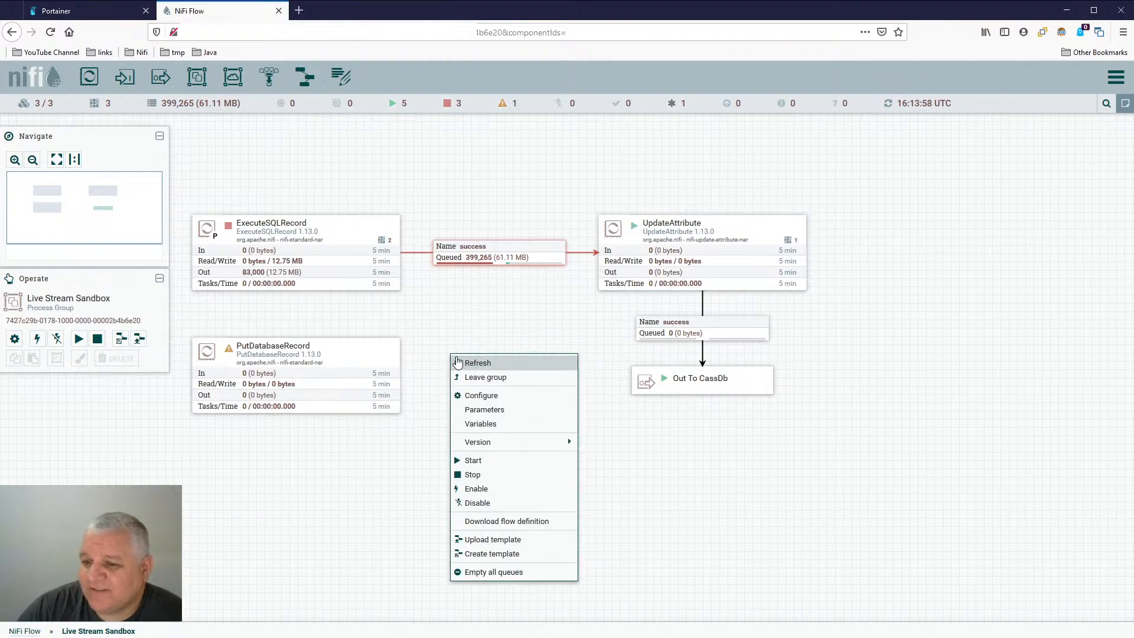
pyautogui.click(479, 364)
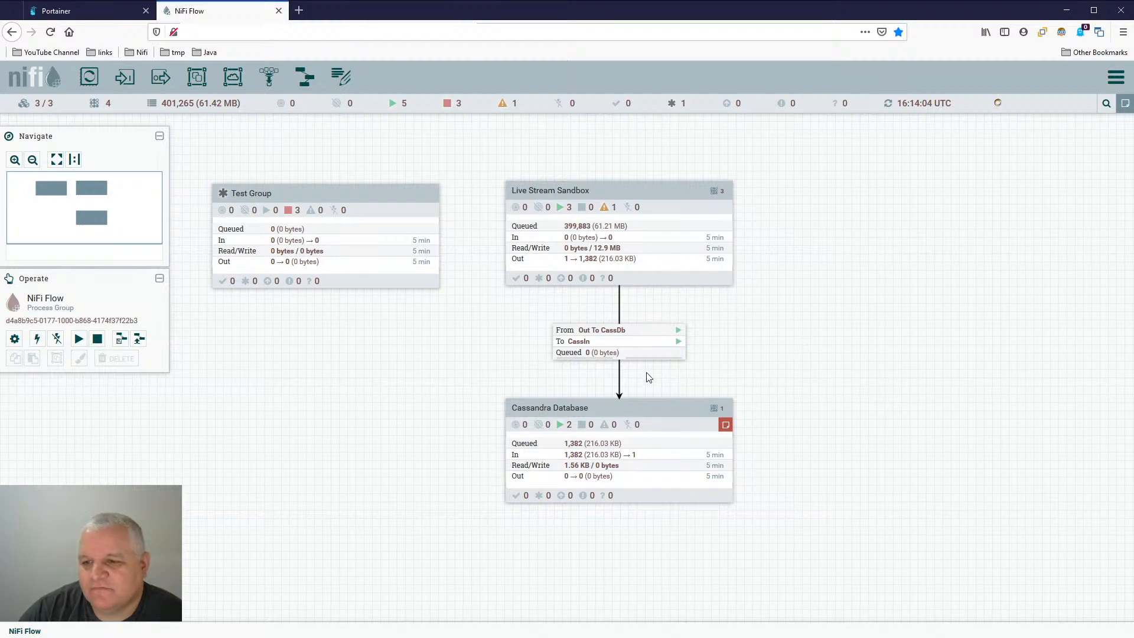
# - Enter the Cassandra Database group and check the error bulletin on PutCassandraRecord
pyautogui.click(657, 410)
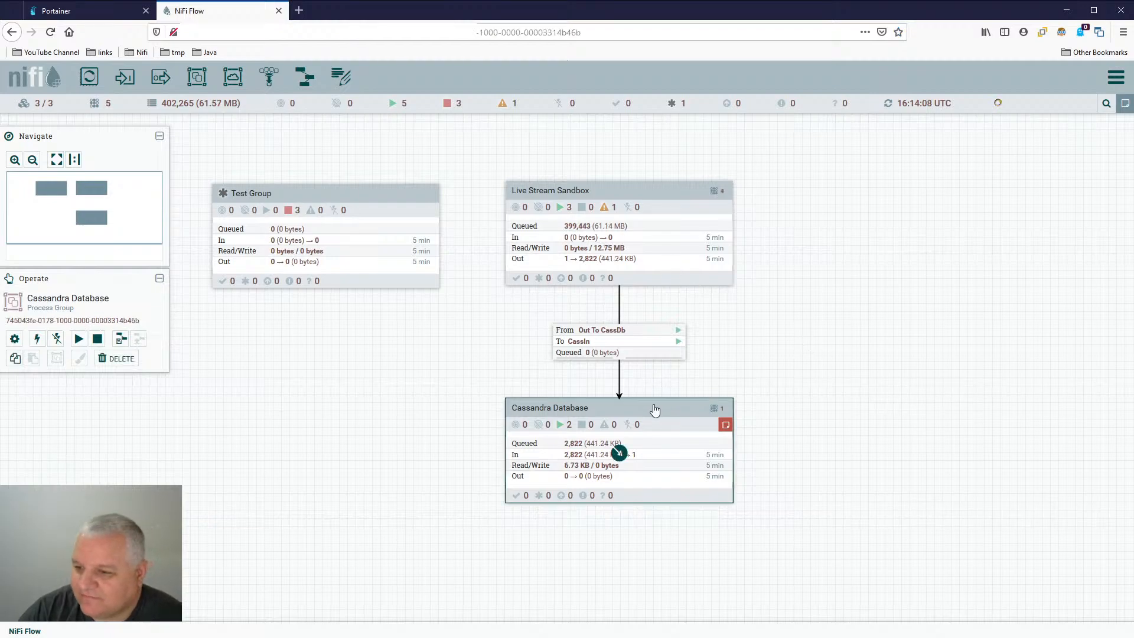
pyautogui.doubleClick(654, 408)
pyautogui.moveTo(656, 331)
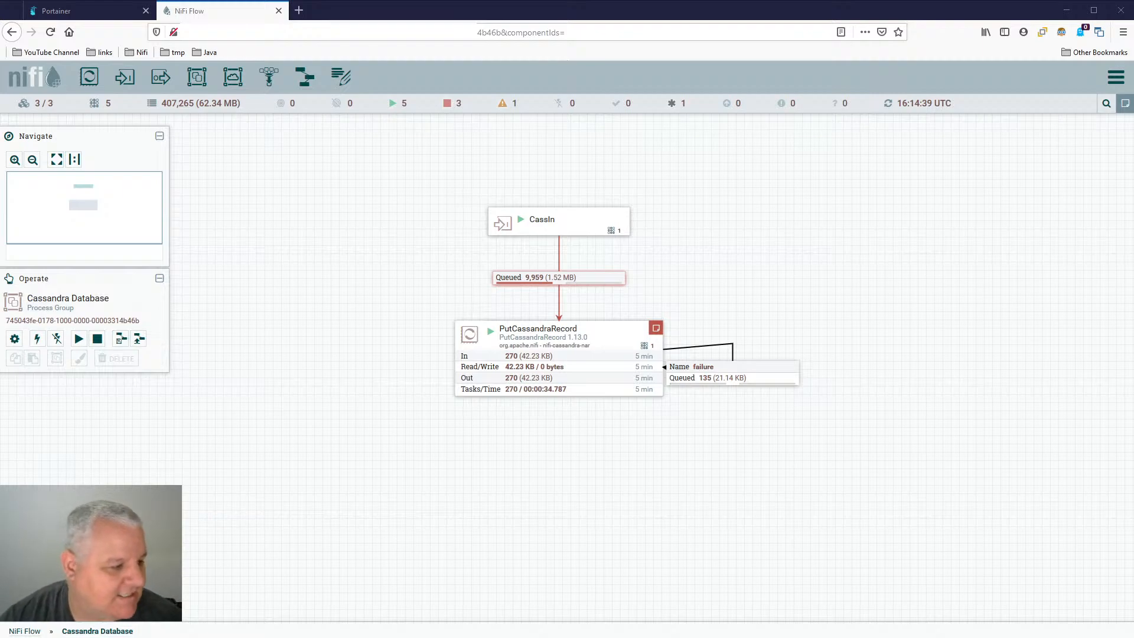
# - Switch to DBeaver and try to run "drop jrnl.test_table_1;" above the create table statement in the Cassandra script
pyautogui.hotkey('alt', 'Tab')
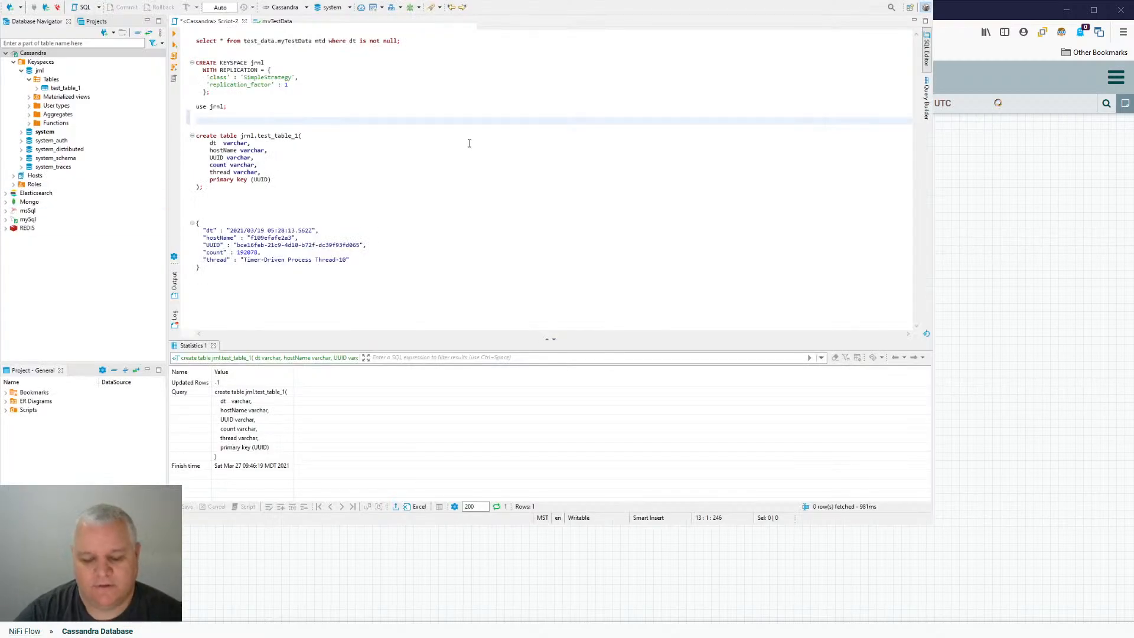
pyautogui.write('drop jrnl')
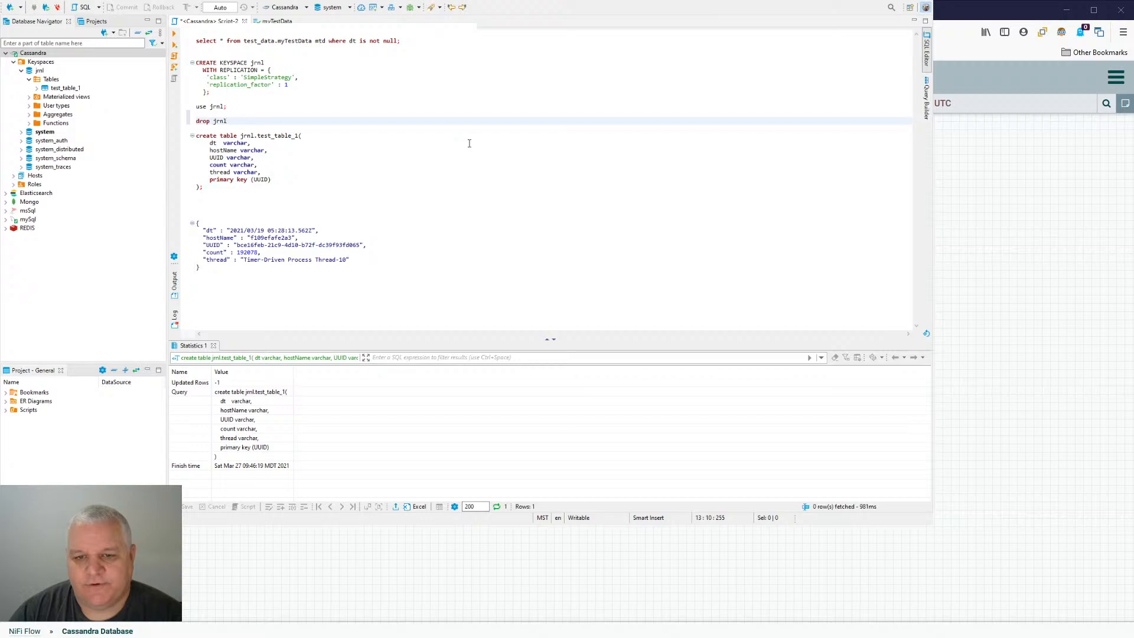
pyautogui.write('.test_tab')
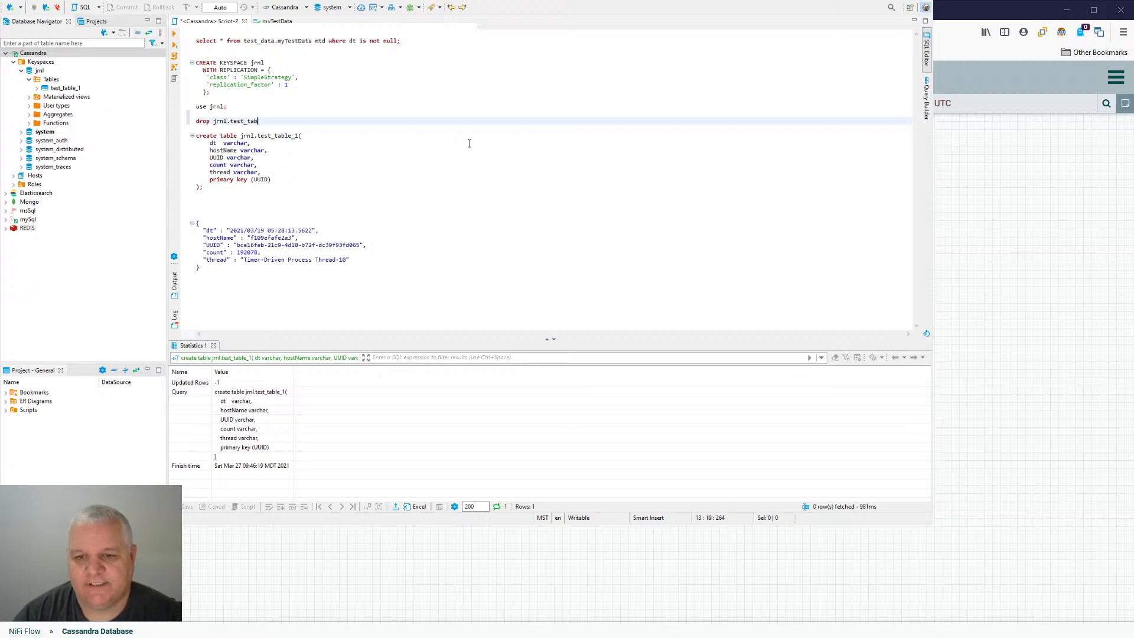
pyautogui.write('le_1;')
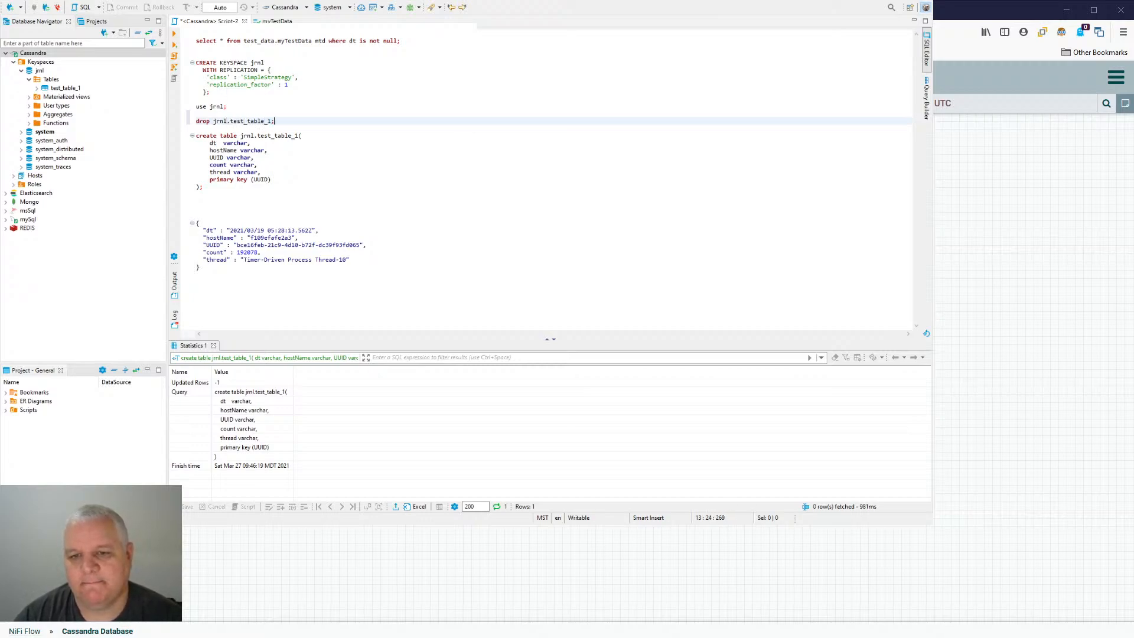
pyautogui.hotkey('ctrl', 'Return')
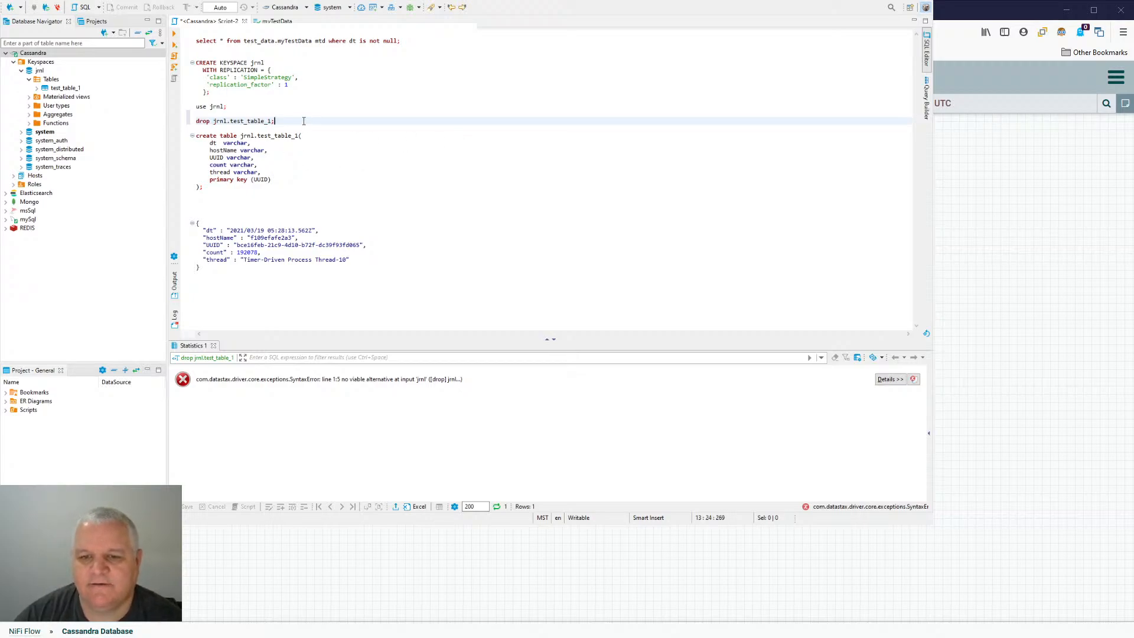
# - Correct the statement to "drop table jrnl.test_table_1;" and run it
pyautogui.write('table')
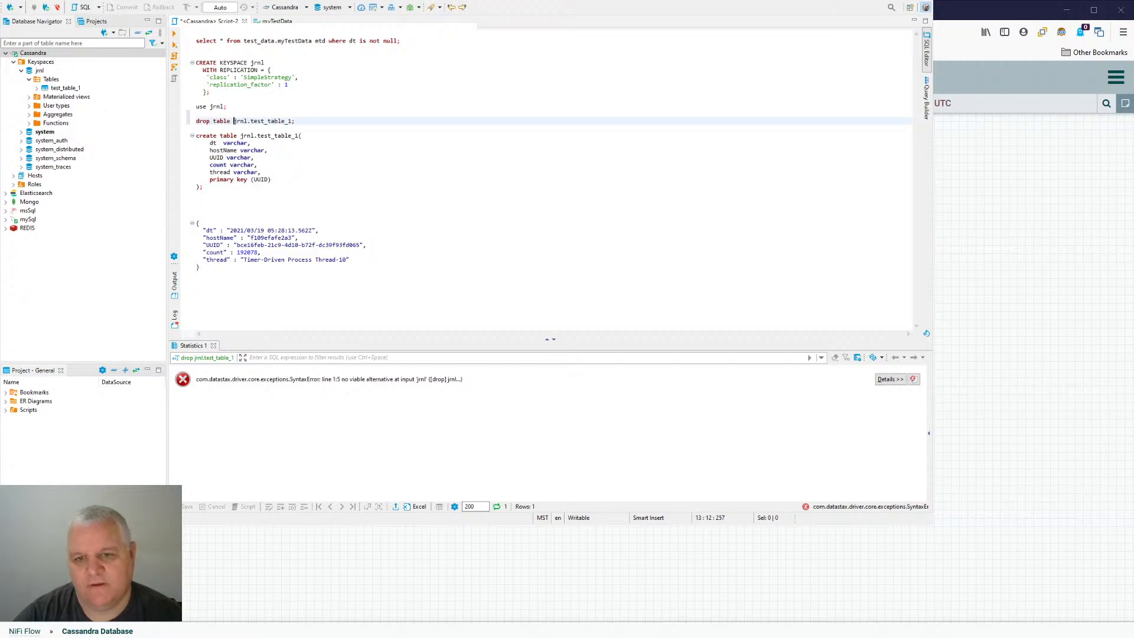
pyautogui.hotkey('ctrl', 'Return')
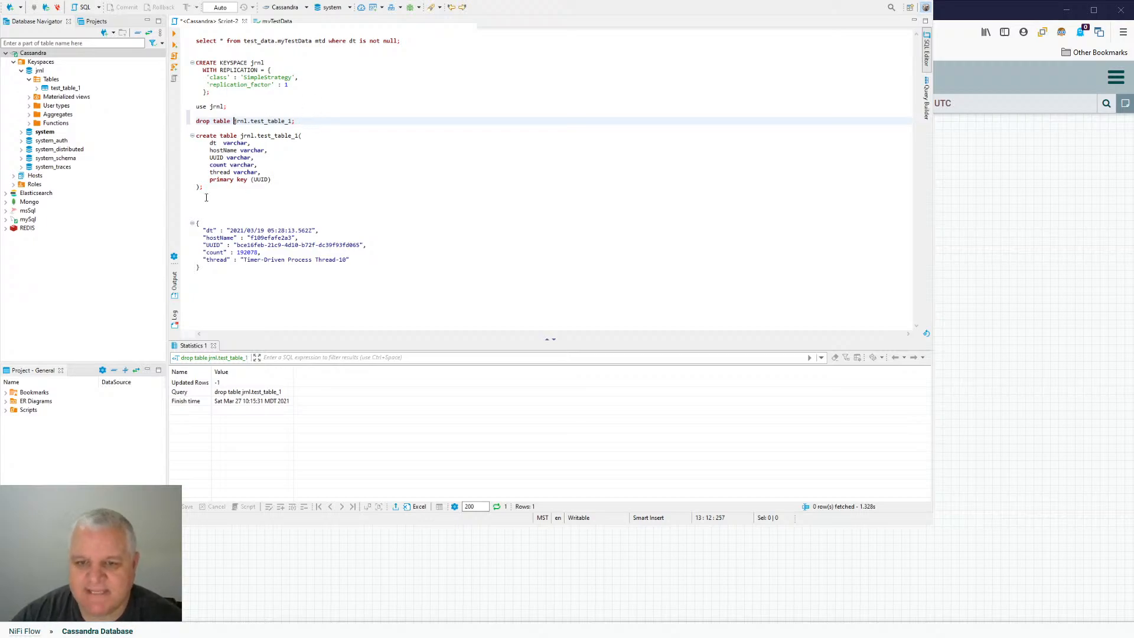
# - Change the count column's type to int in the create table statement and run it to recreate jrnl.test_table_1
pyautogui.doubleClick(242, 165)
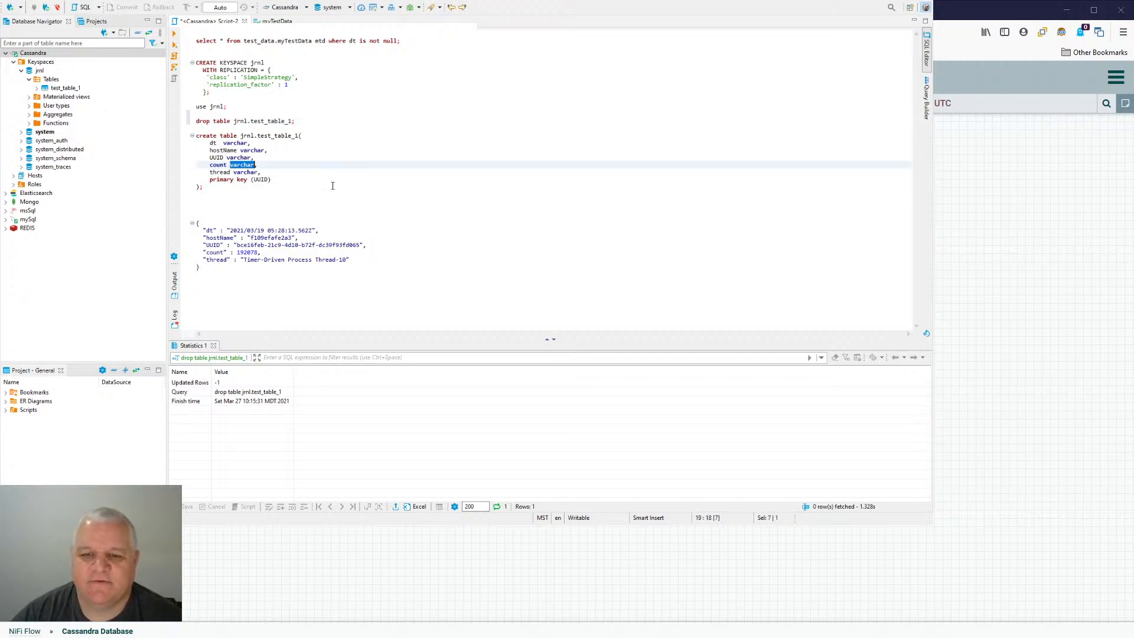
pyautogui.write('int')
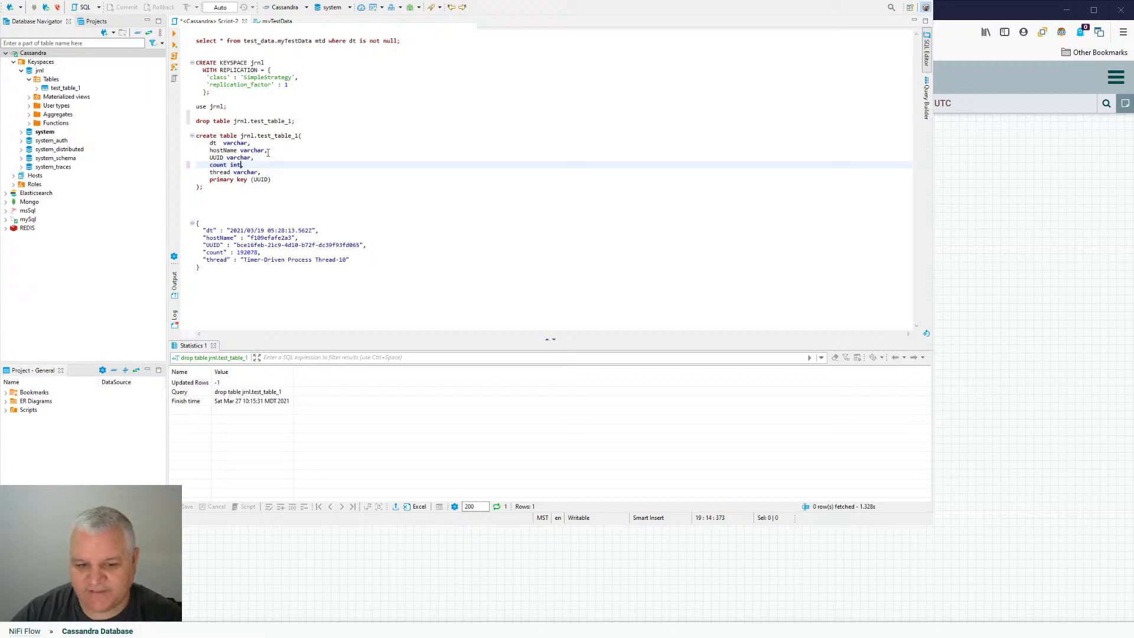
pyautogui.write(',')
pyautogui.press('Down')
pyautogui.press('Down')
pyautogui.press('Down')
pyautogui.hotkey('ctrl', 'Return')
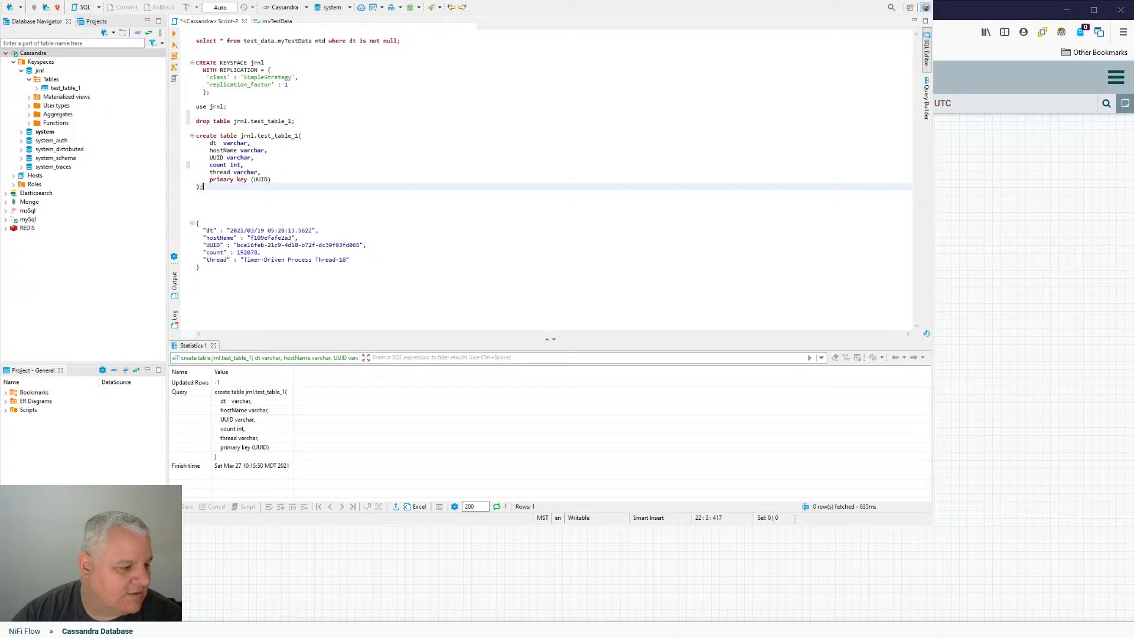
# - Switch back to NiFi and refresh the Cassandra Database group to check the queues around PutCassandraRecord
pyautogui.hotkey('alt', 'Tab')
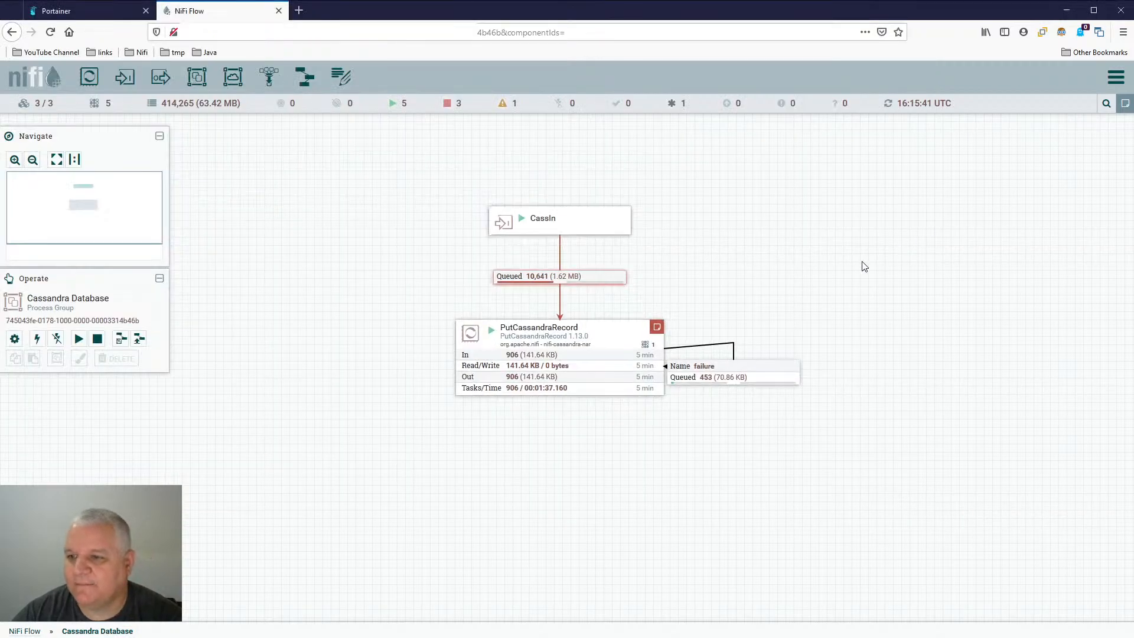
pyautogui.rightClick(760, 253)
pyautogui.click(779, 247)
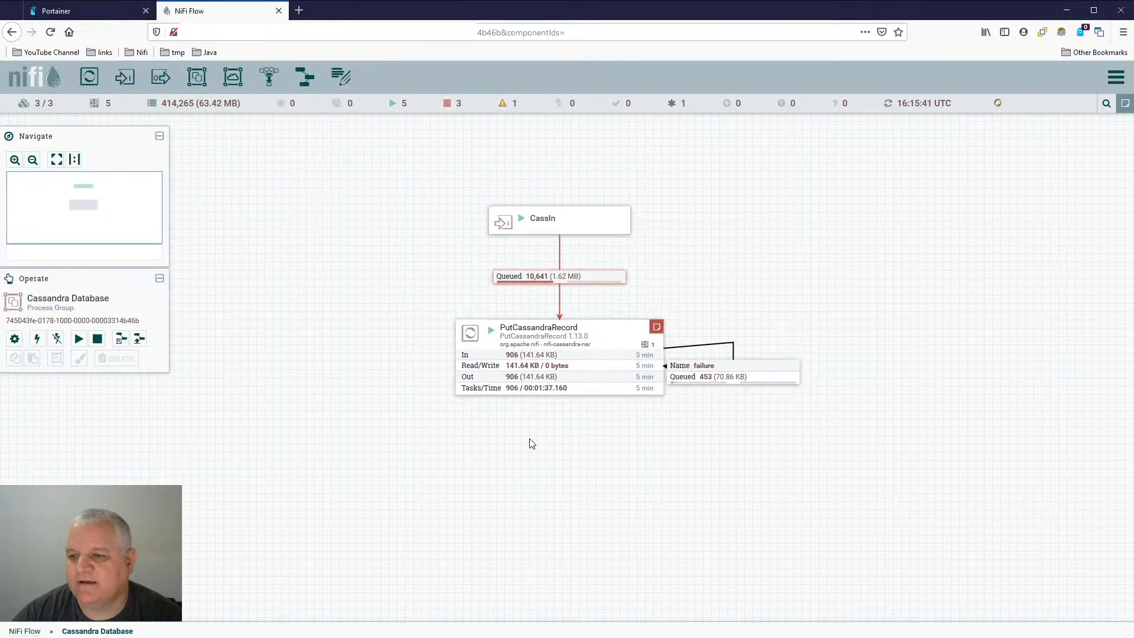
pyautogui.rightClick(527, 409)
pyautogui.click(547, 415)
pyautogui.rightClick(479, 436)
pyautogui.click(547, 421)
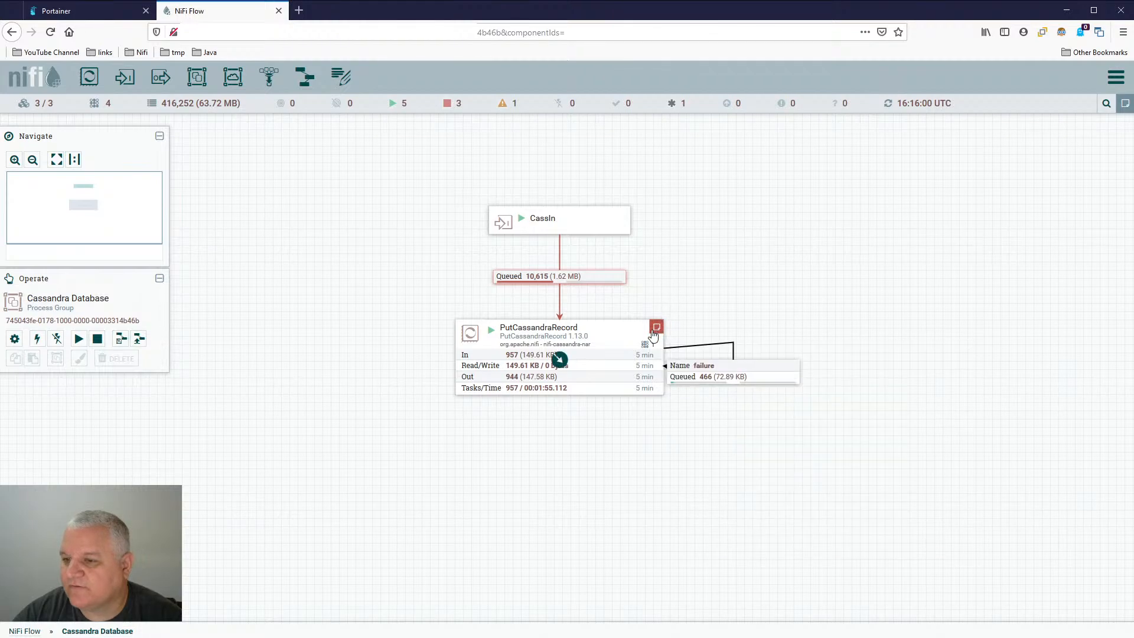
# - Read PutCassandraRecord's error bulletins and keep refreshing the group to follow its failure queue
pyautogui.moveTo(657, 327)
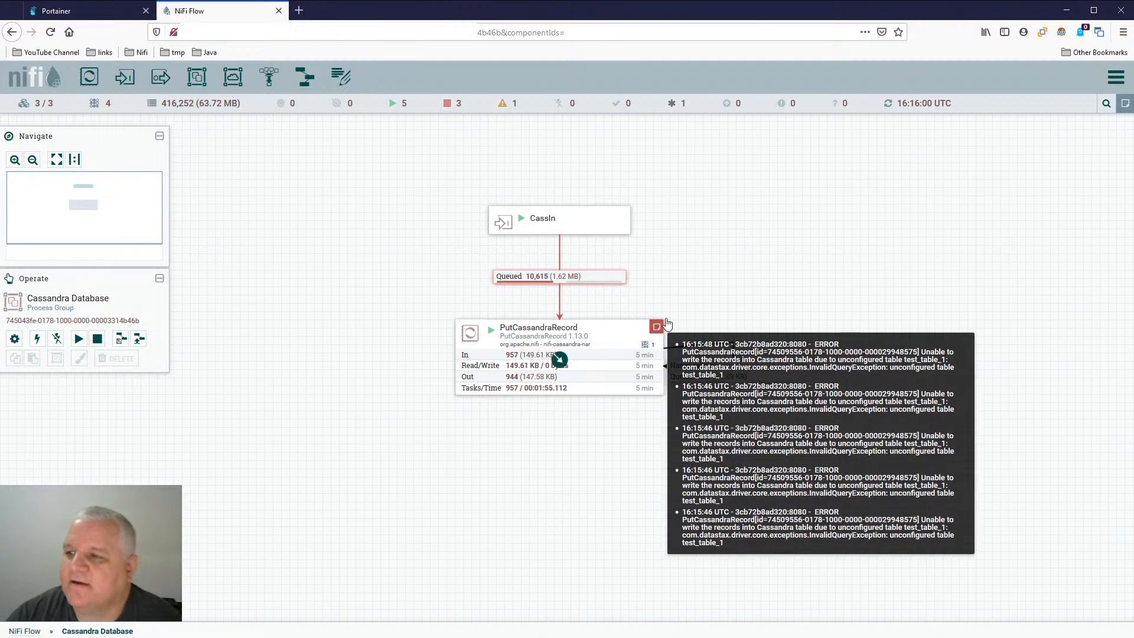
pyautogui.rightClick(489, 409)
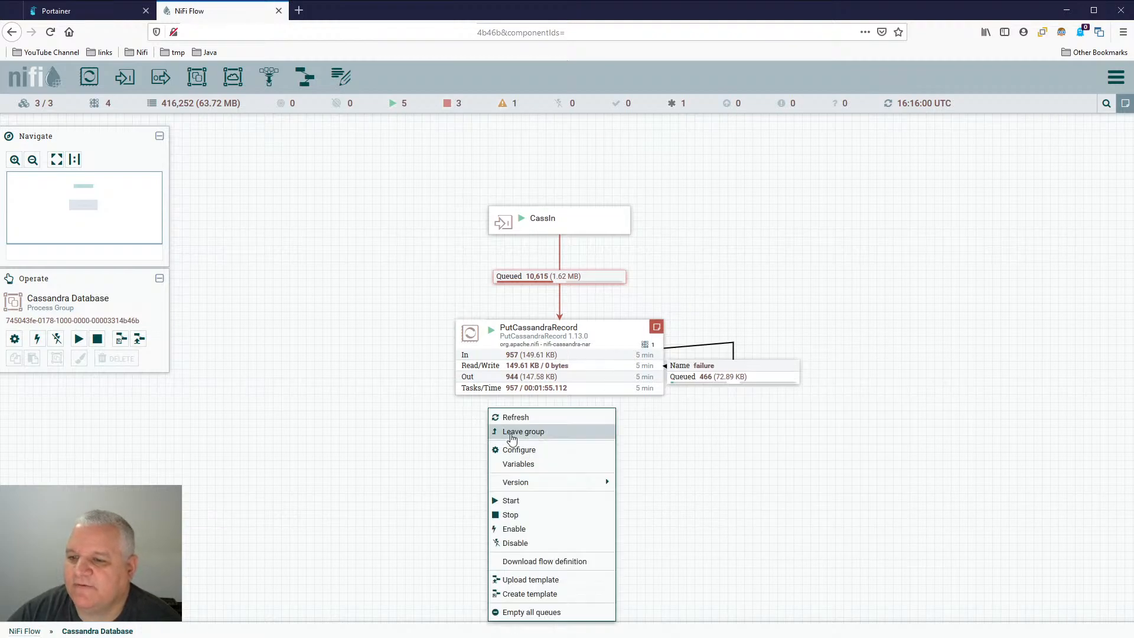
pyautogui.click(526, 419)
pyautogui.rightClick(527, 423)
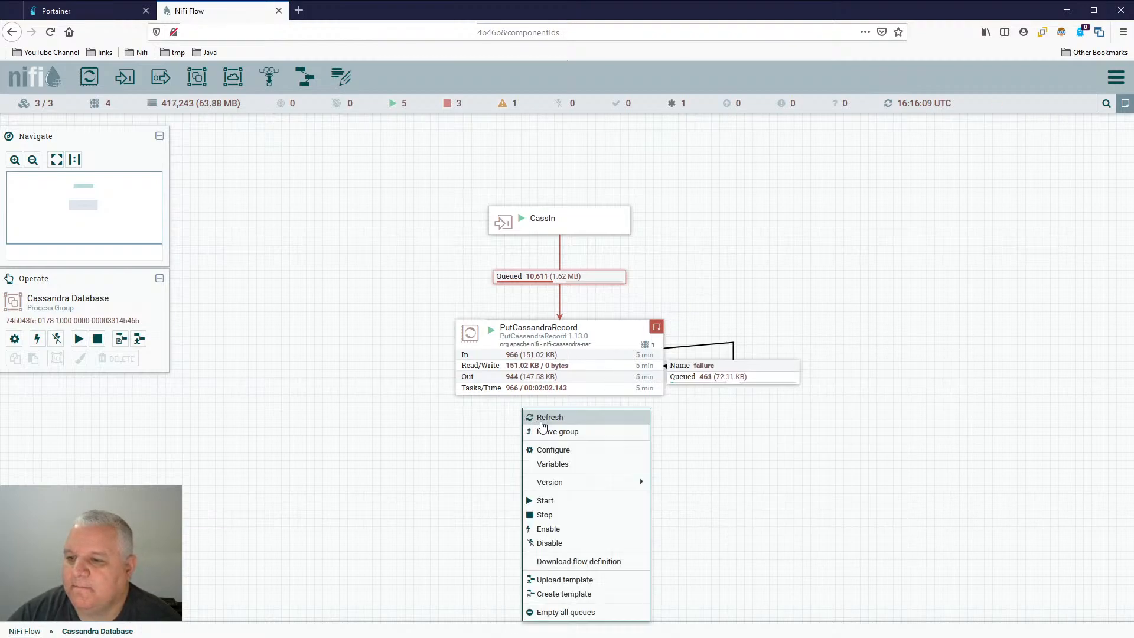
pyautogui.click(541, 421)
pyautogui.rightClick(536, 412)
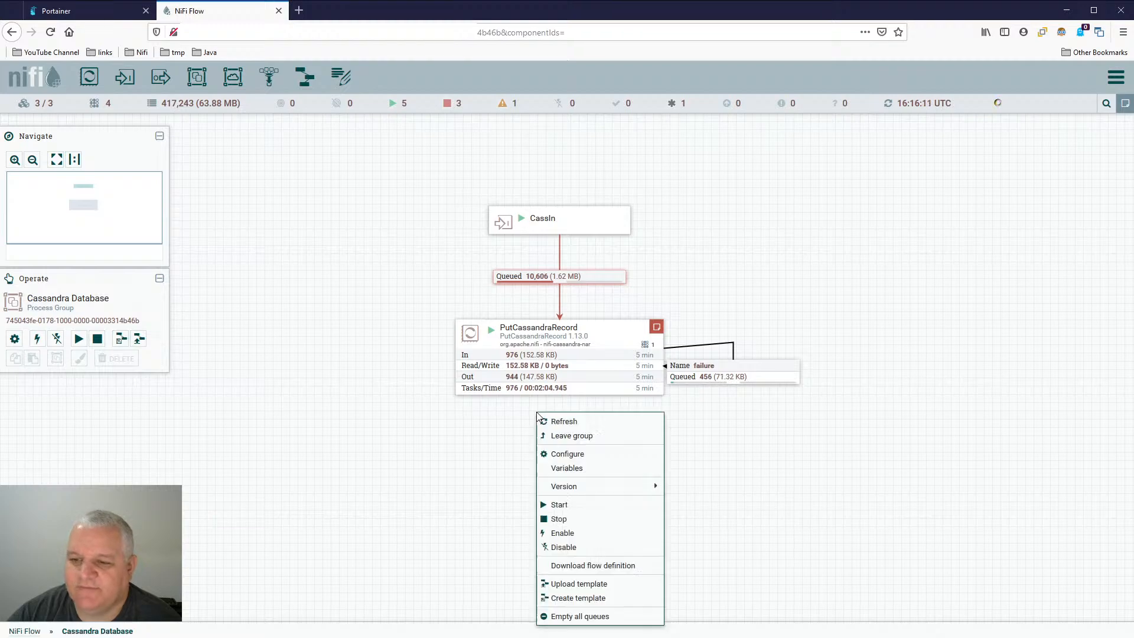
pyautogui.click(547, 422)
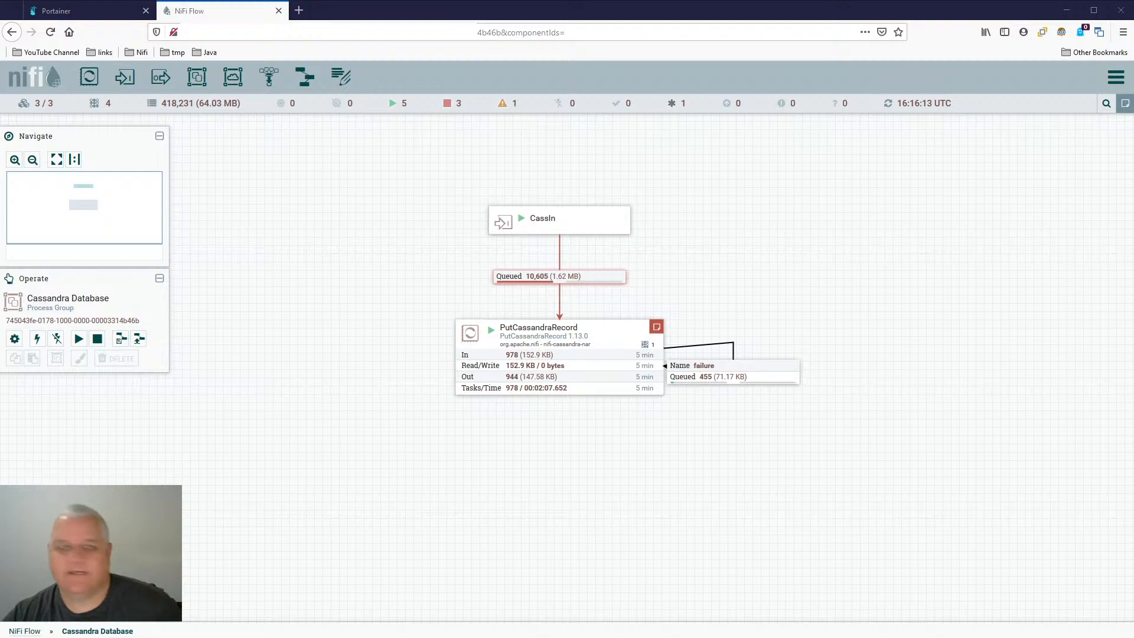
# - Switch to DBeaver, run "select * from jrnl.test_table_1 ;" to view the written rows, and return to NiFi
pyautogui.hotkey('alt', 'Tab')
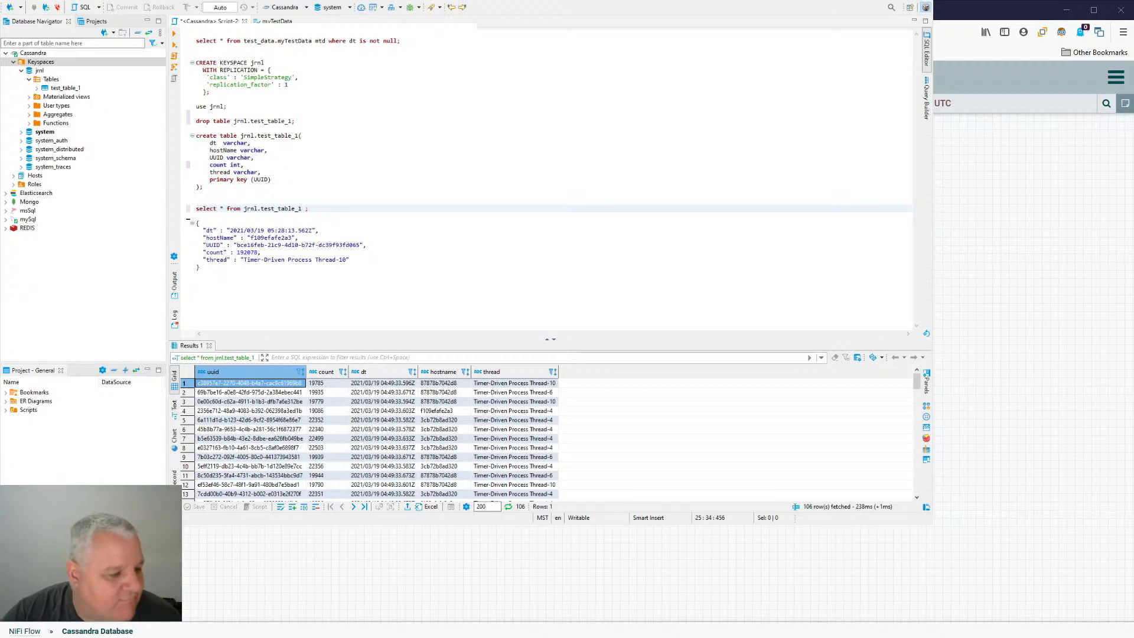
pyautogui.hotkey('alt', 'Tab')
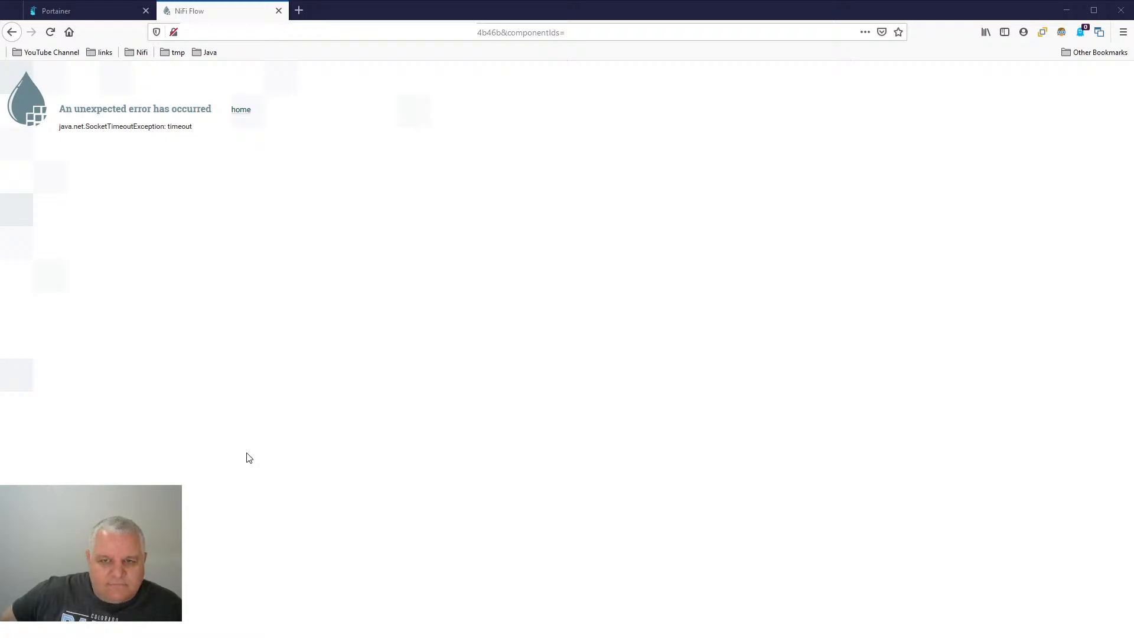
# - Return from NiFi's error page to the root flow canvas and read the cluster bulletins
pyautogui.click(236, 111)
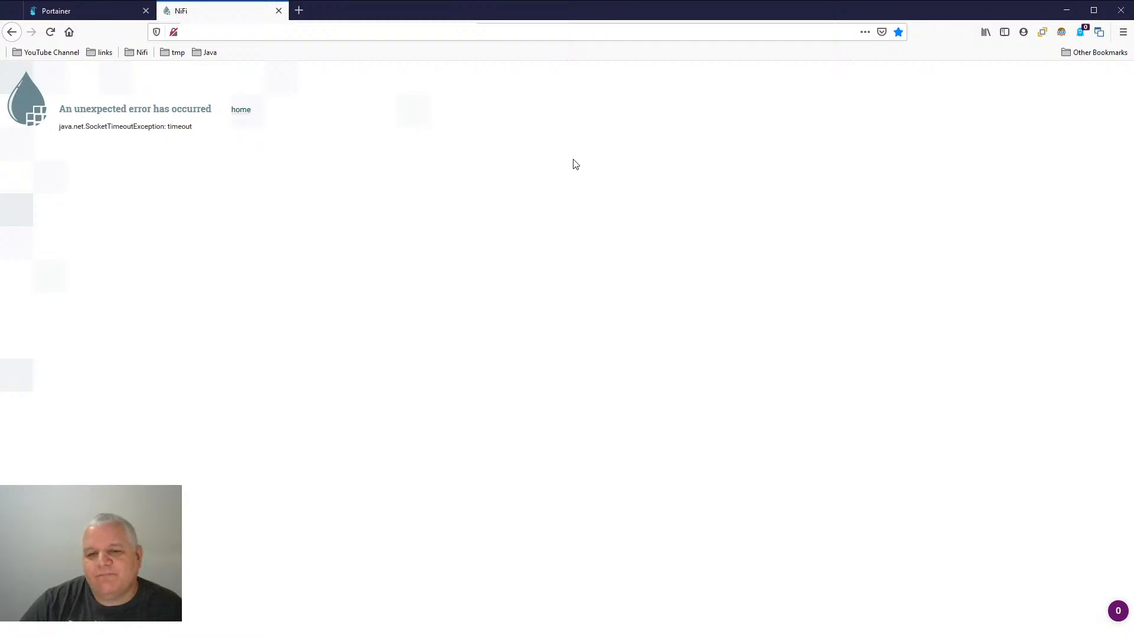
pyautogui.click(69, 16)
pyautogui.click(235, 12)
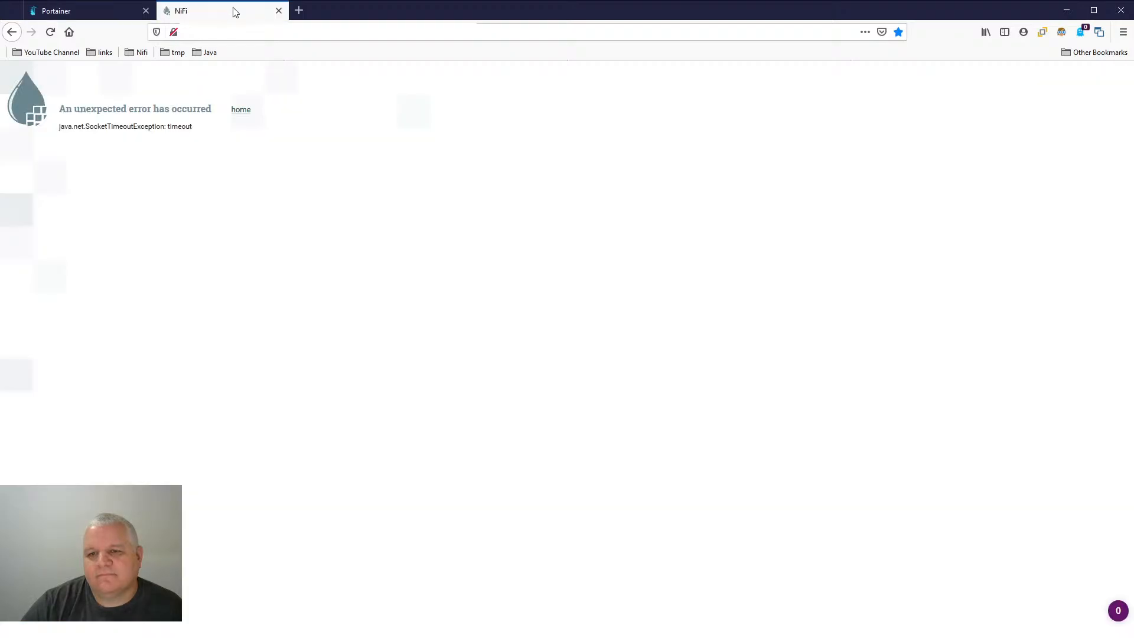
pyautogui.click(240, 110)
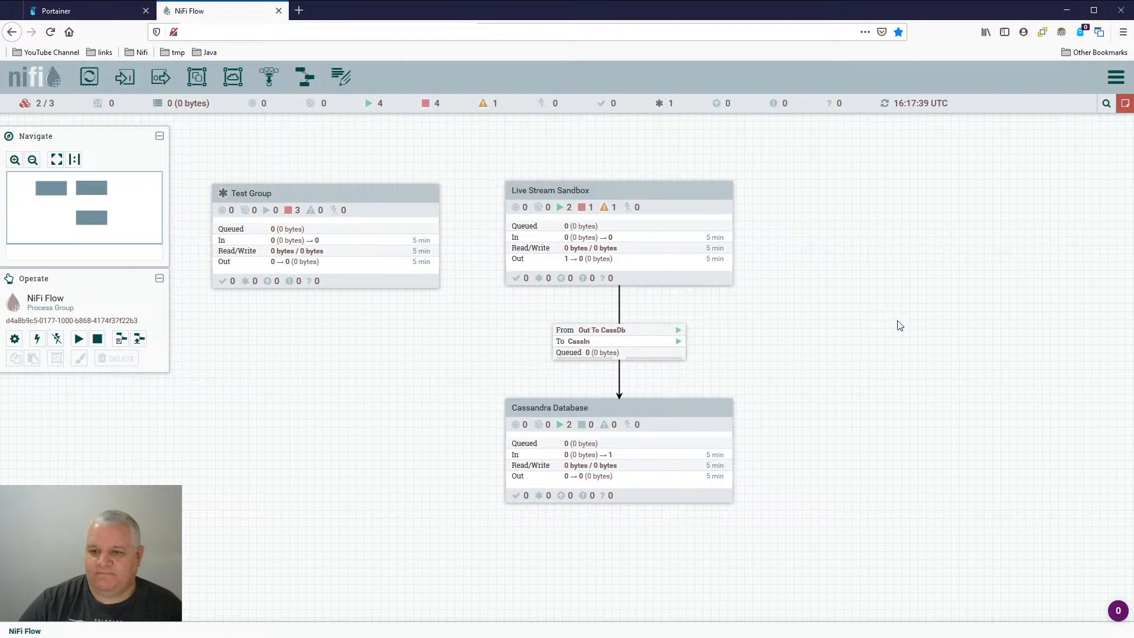
pyautogui.moveTo(827, 283); pyautogui.dragTo(803, 284)
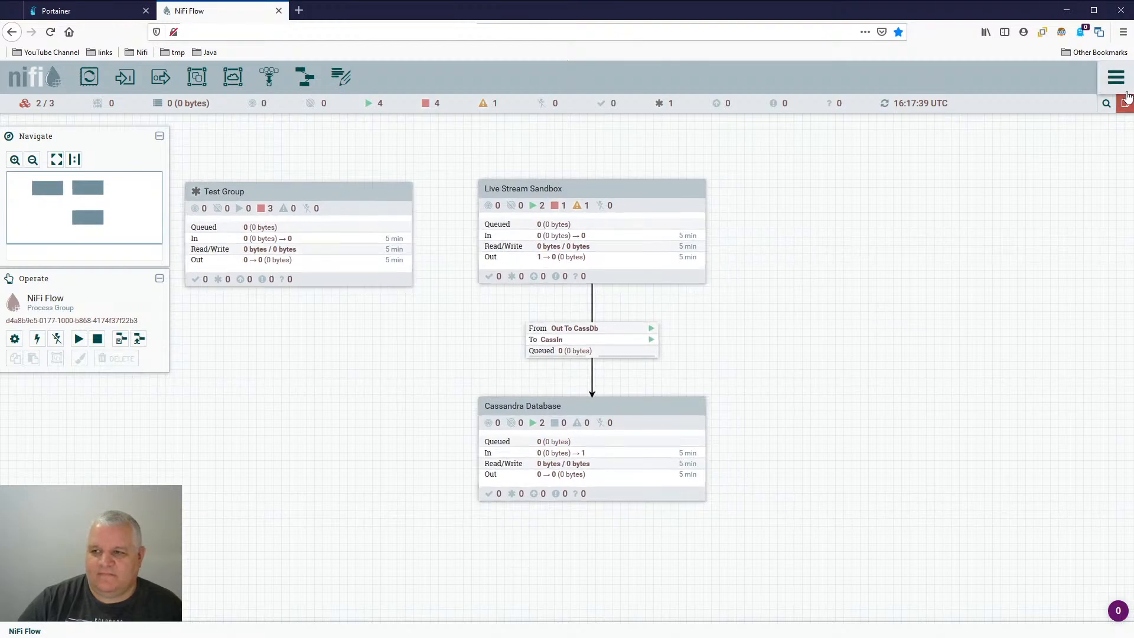
pyautogui.moveTo(1125, 108)
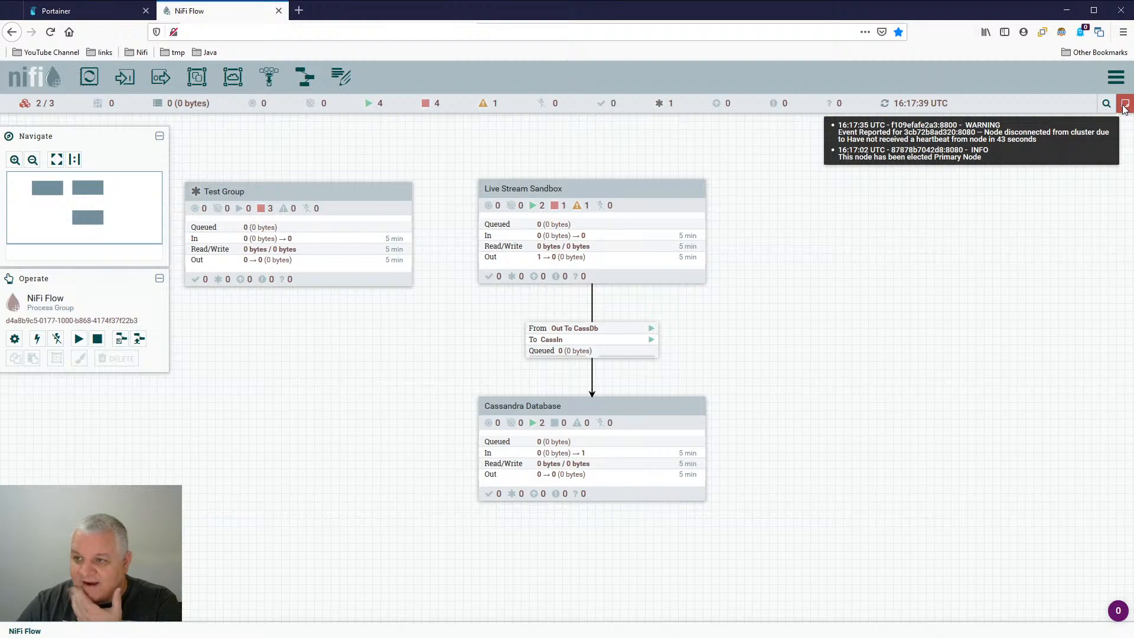
# - Open the Live Stream Sandbox group and review ExecuteSQLRecord's properties, including the output batch size, closing the configuration without changes
pyautogui.moveTo(804, 302); pyautogui.dragTo(653, 289)
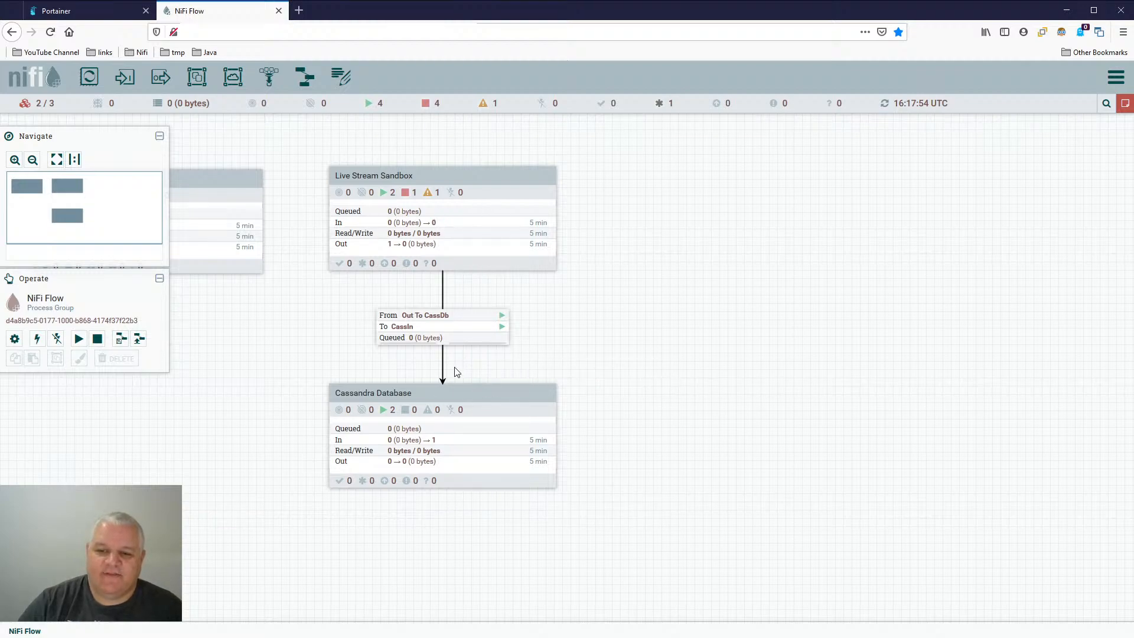
pyautogui.moveTo(684, 277); pyautogui.dragTo(772, 320)
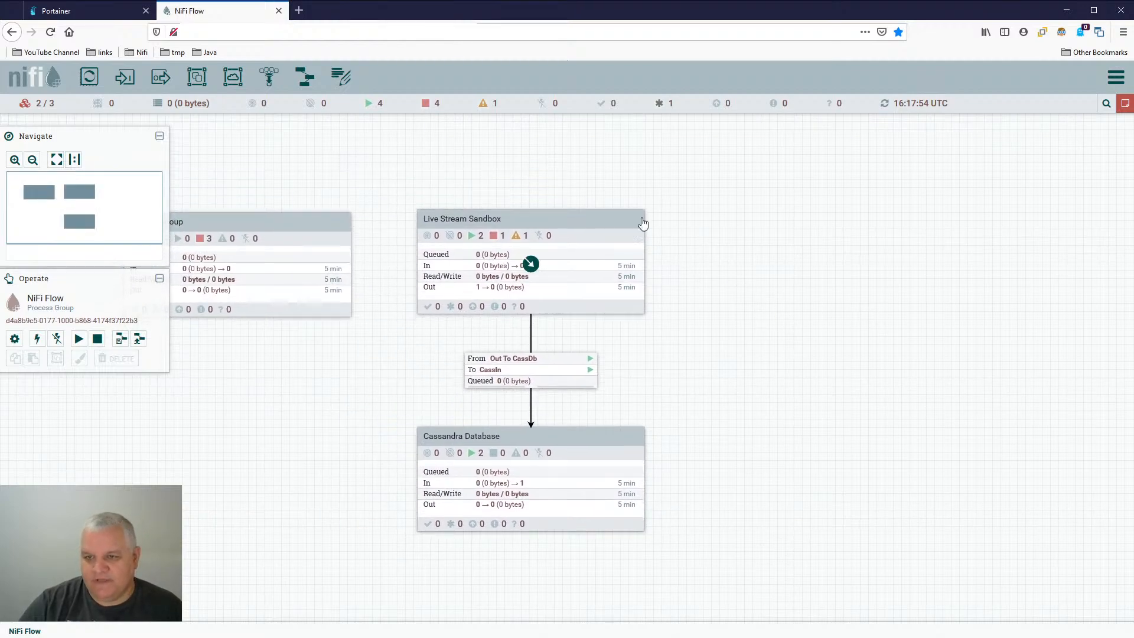
pyautogui.doubleClick(617, 223)
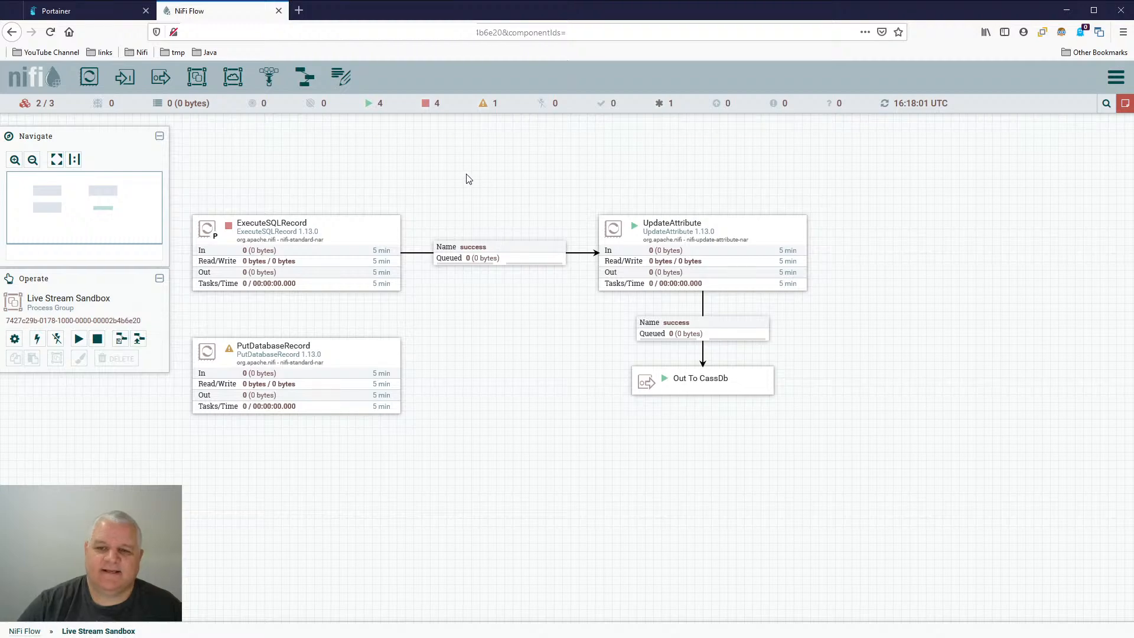
pyautogui.doubleClick(520, 231)
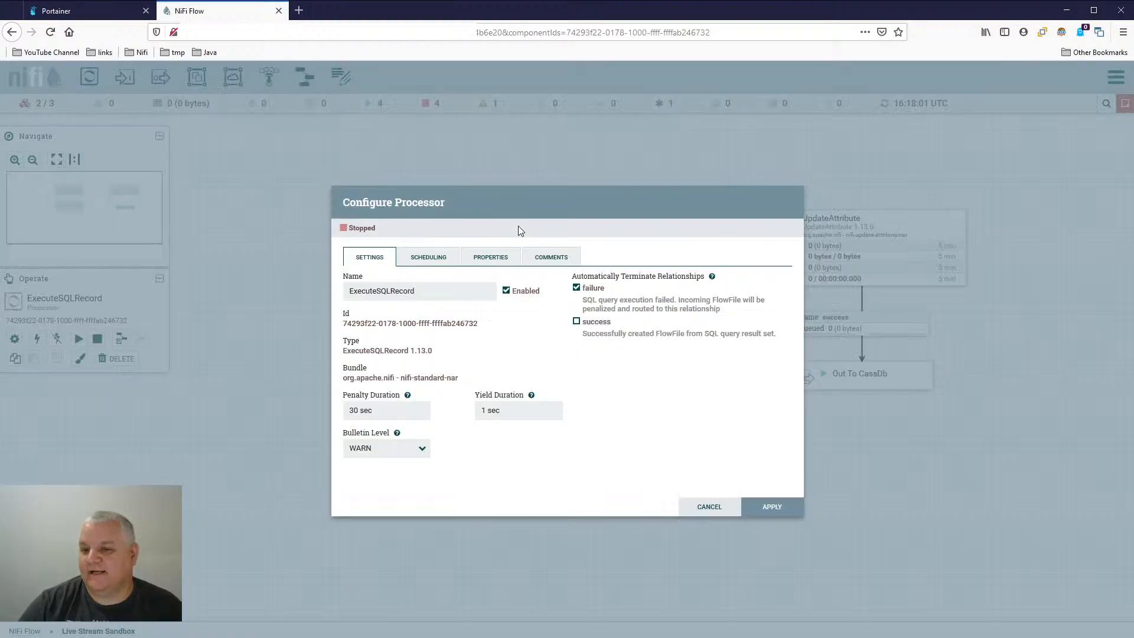
pyautogui.click(432, 260)
pyautogui.click(495, 259)
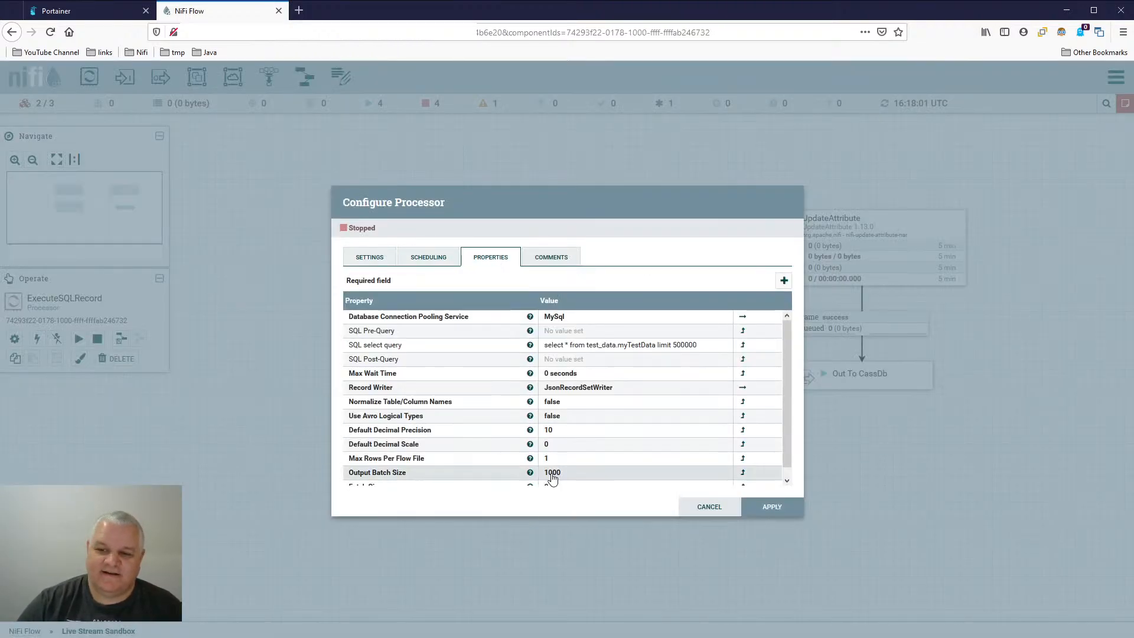
pyautogui.scroll(-1, 567, 449)
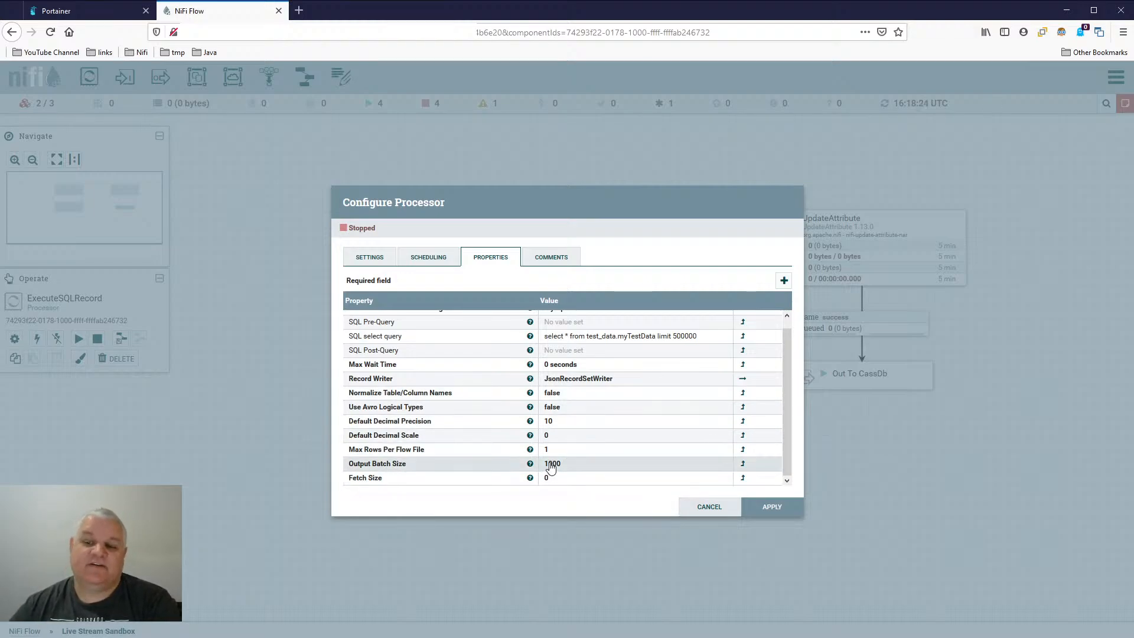
pyautogui.click(706, 509)
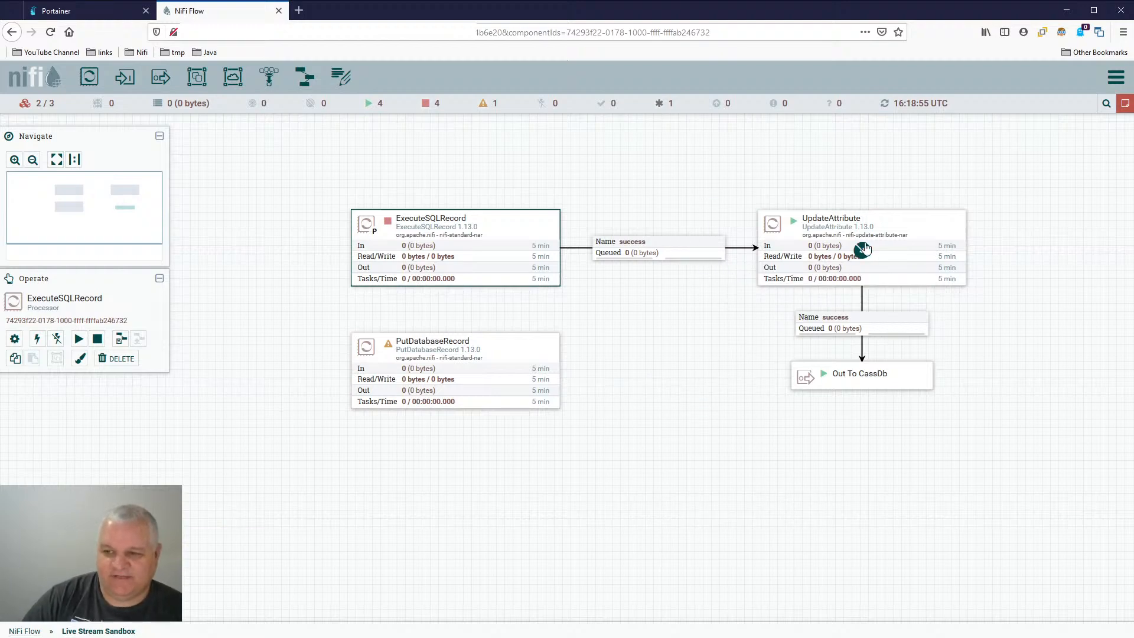
# - Review UpdateAttribute's scheduling details in the Live Stream Sandbox group and close them
pyautogui.doubleClick(924, 235)
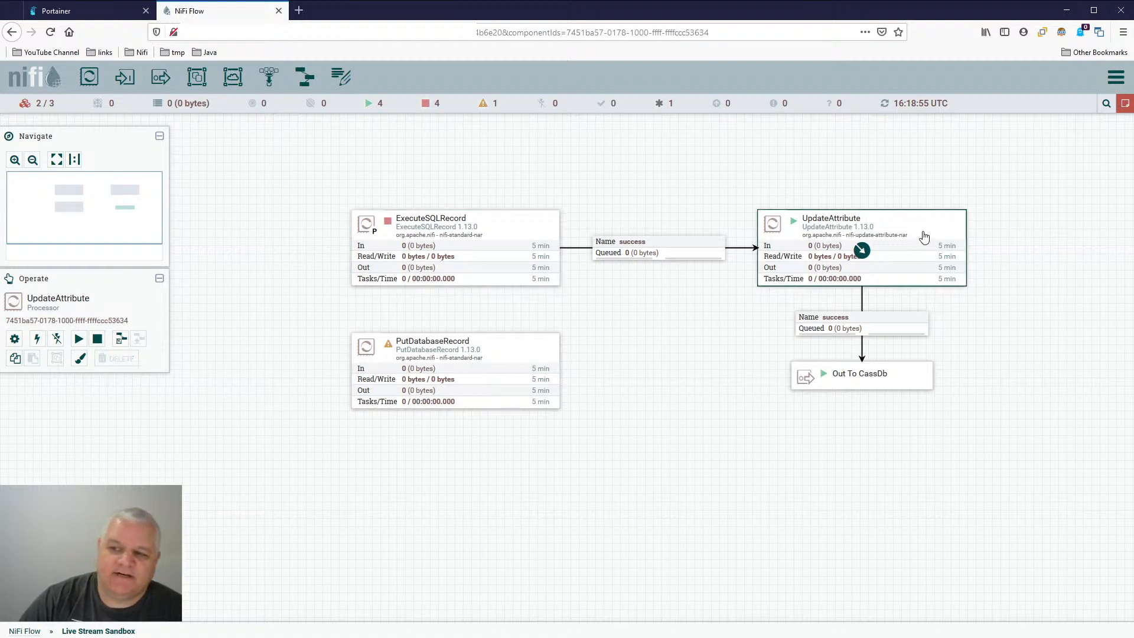
pyautogui.click(442, 262)
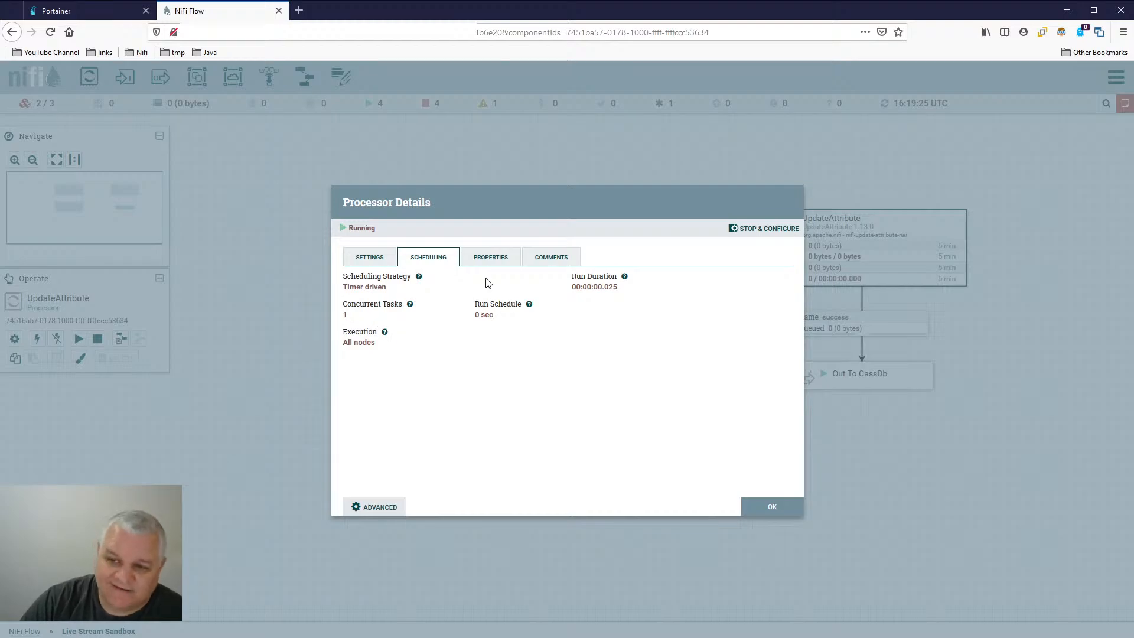
pyautogui.click(756, 507)
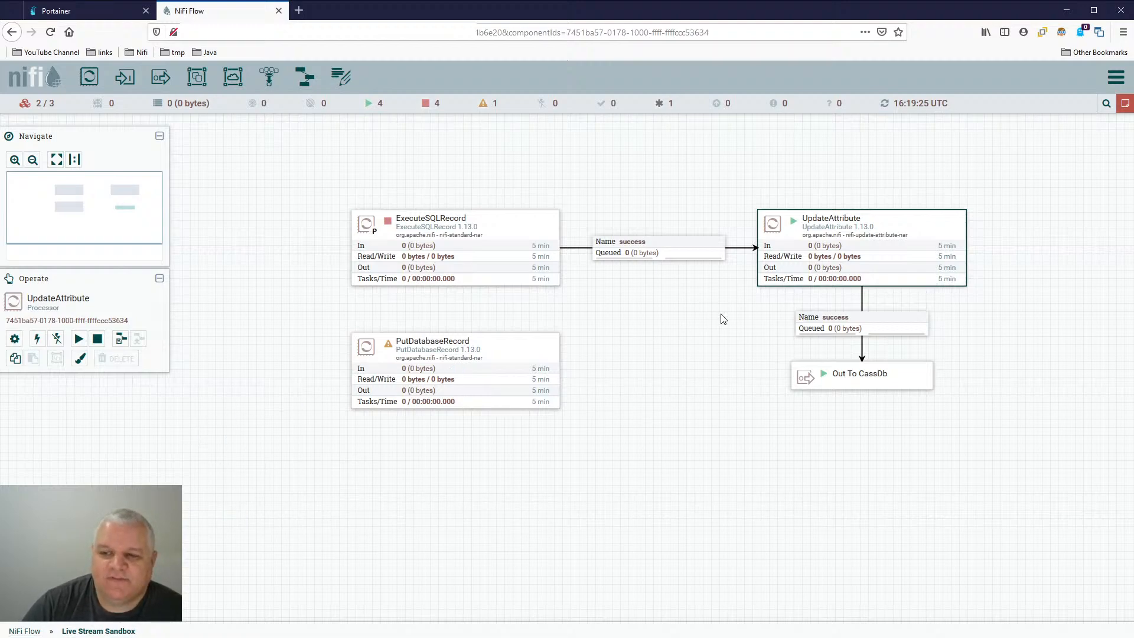
pyautogui.moveTo(722, 322); pyautogui.dragTo(462, 298)
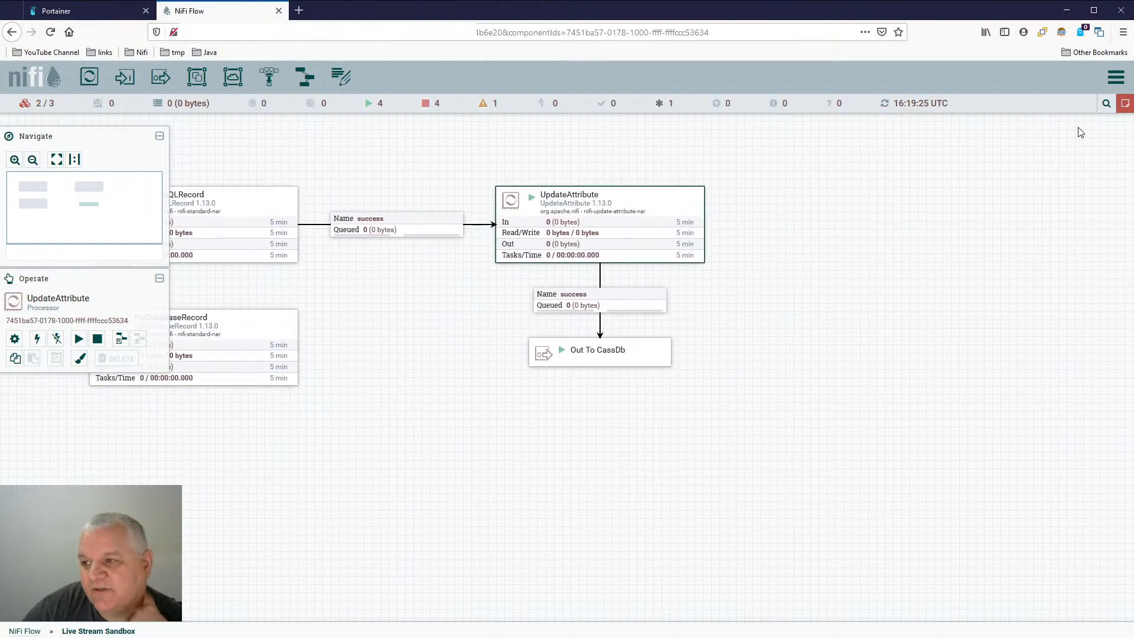
pyautogui.moveTo(1128, 109)
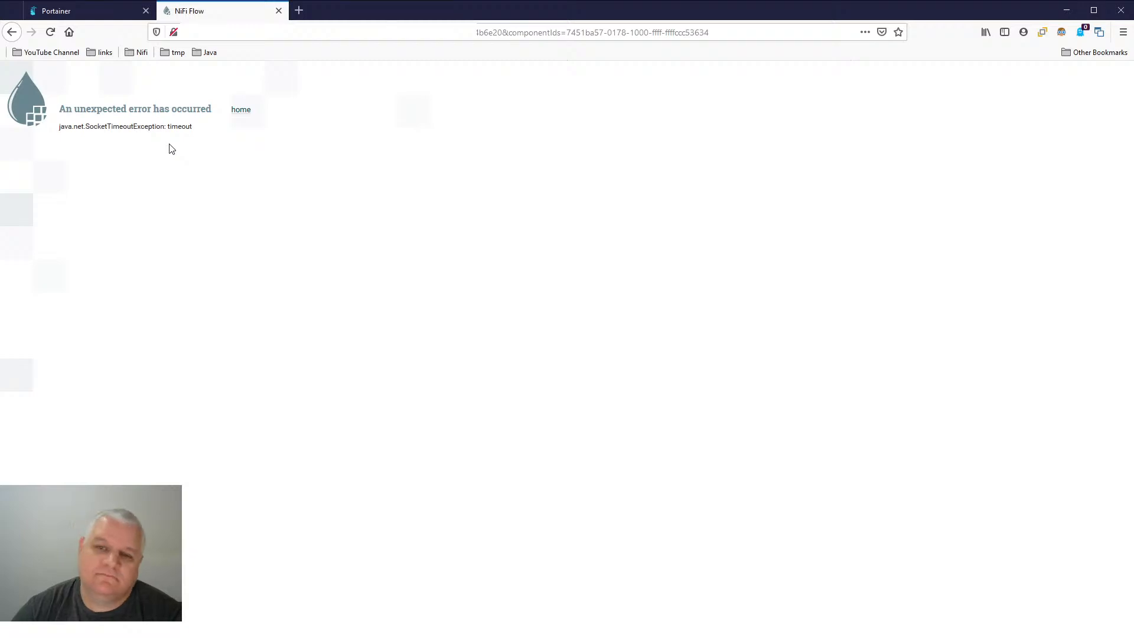
# - Request NiFi's home page, open the local endpoint in Portainer meanwhile, and return to NiFi's root flow canvas
pyautogui.click(244, 111)
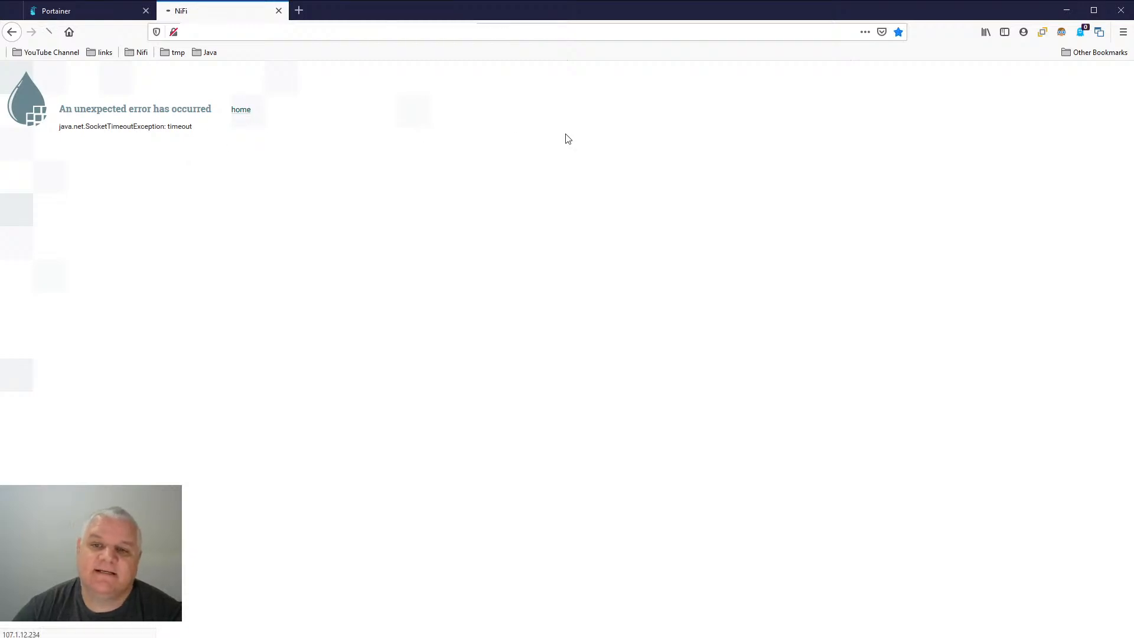
pyautogui.click(101, 8)
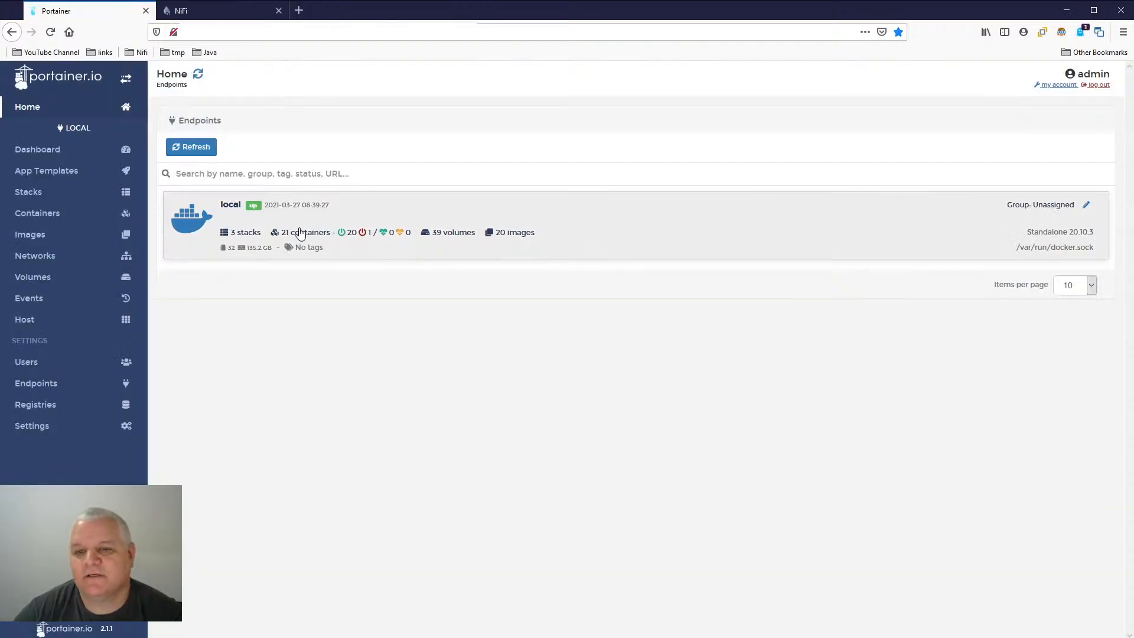
pyautogui.click(558, 235)
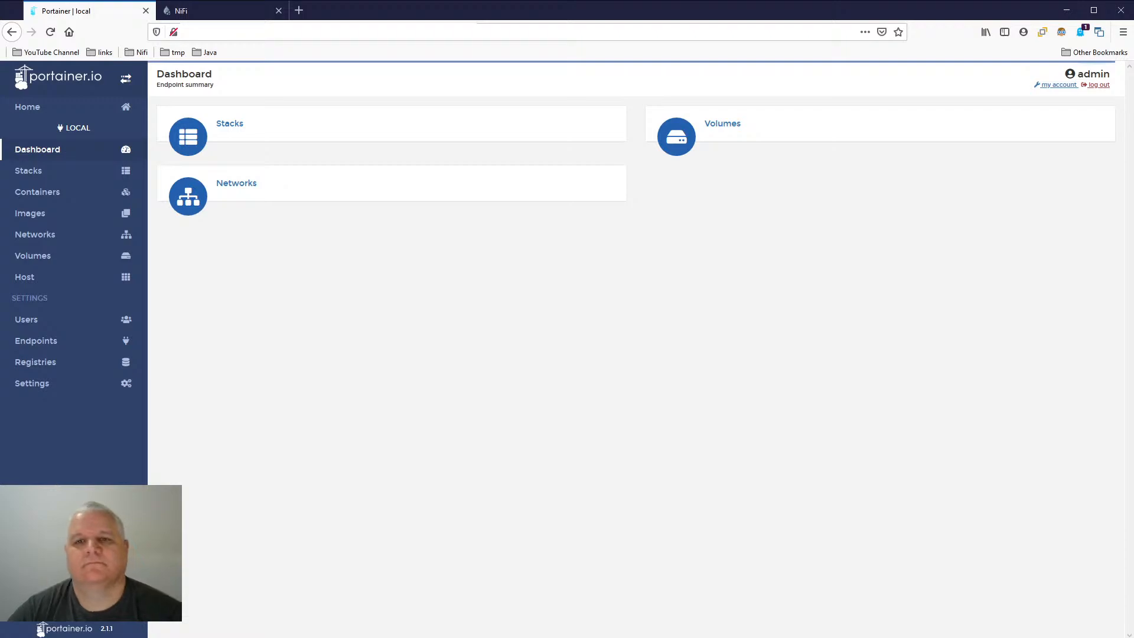
pyautogui.click(250, 17)
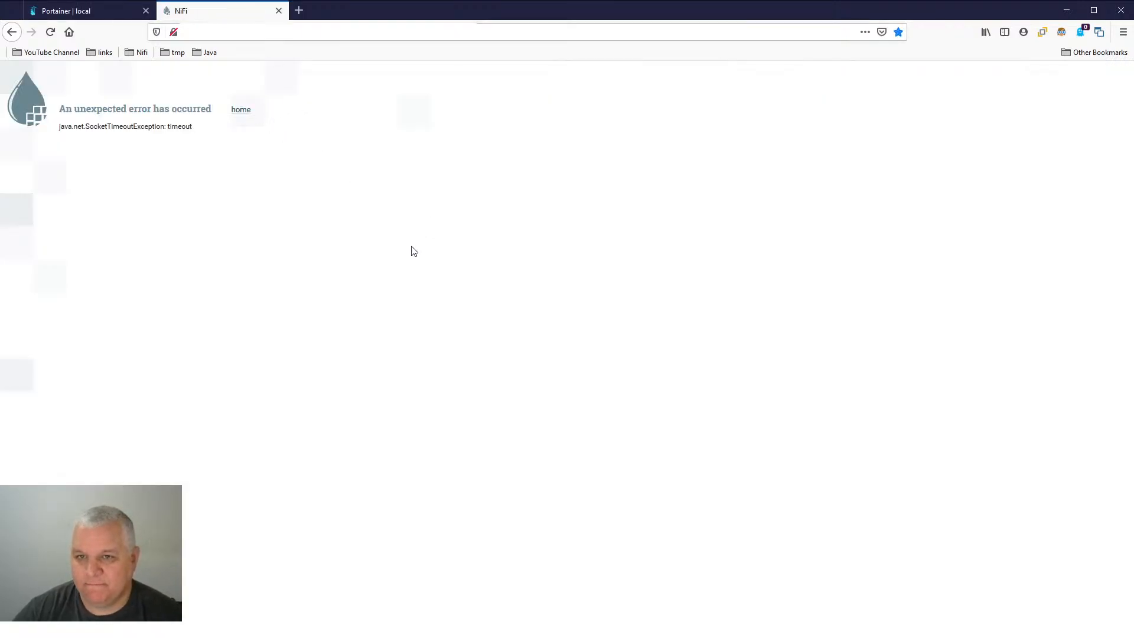
pyautogui.click(242, 112)
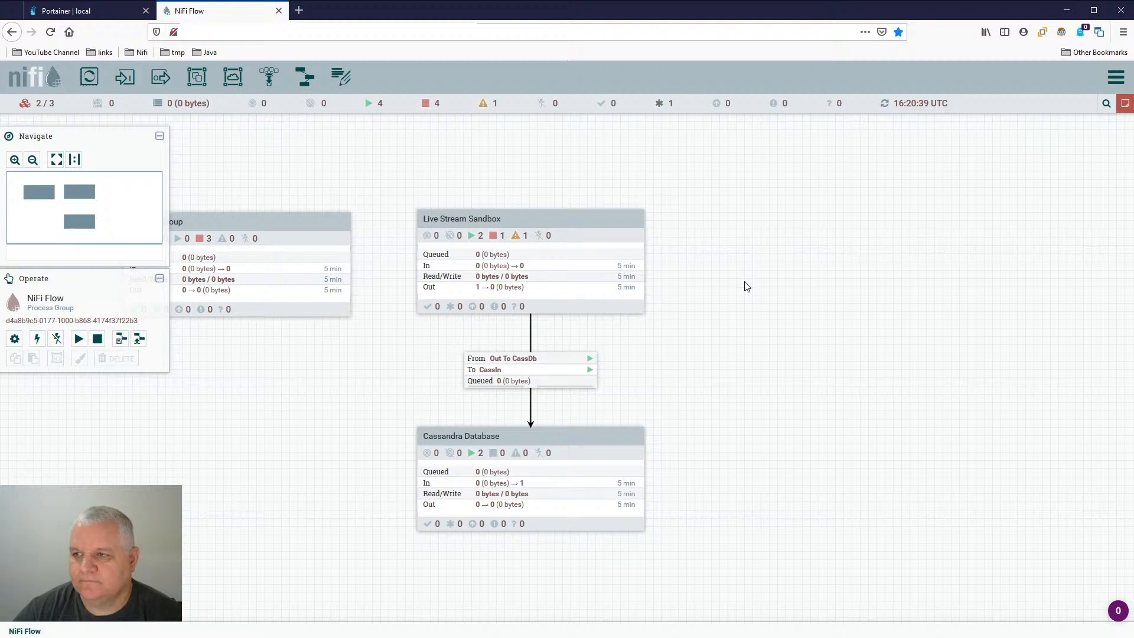
# - Inspect the queues in the Cassandra Database group, return to the root flow and open the Live Stream Sandbox group
pyautogui.moveTo(743, 279); pyautogui.dragTo(838, 252)
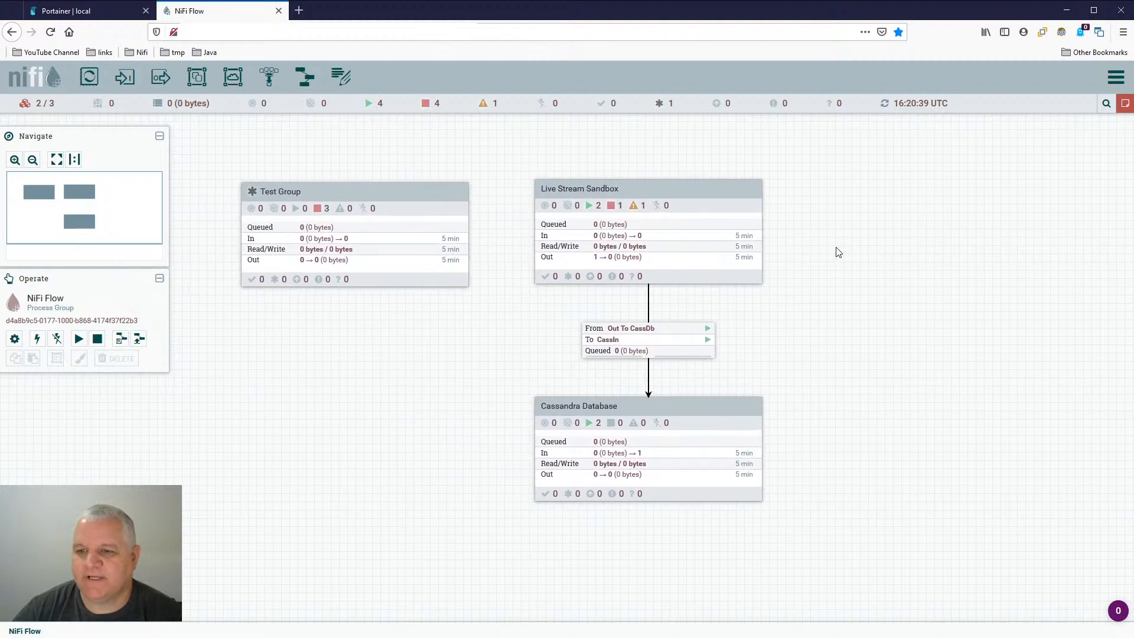
pyautogui.doubleClick(712, 420)
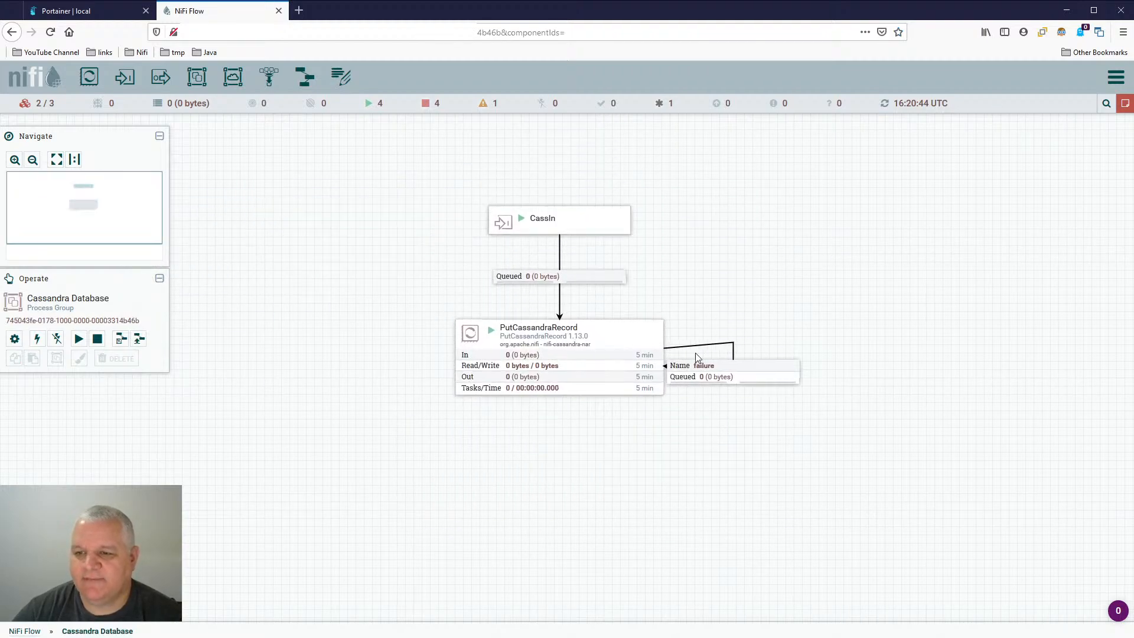
pyautogui.moveTo(702, 223); pyautogui.dragTo(633, 242)
pyautogui.click(24, 632)
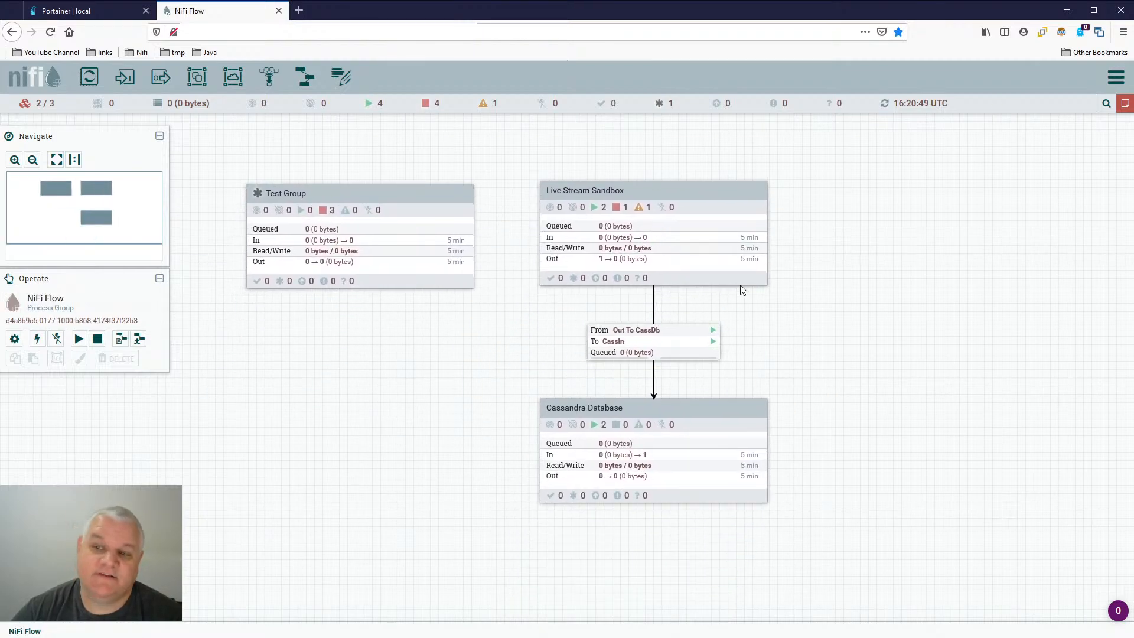
pyautogui.doubleClick(727, 191)
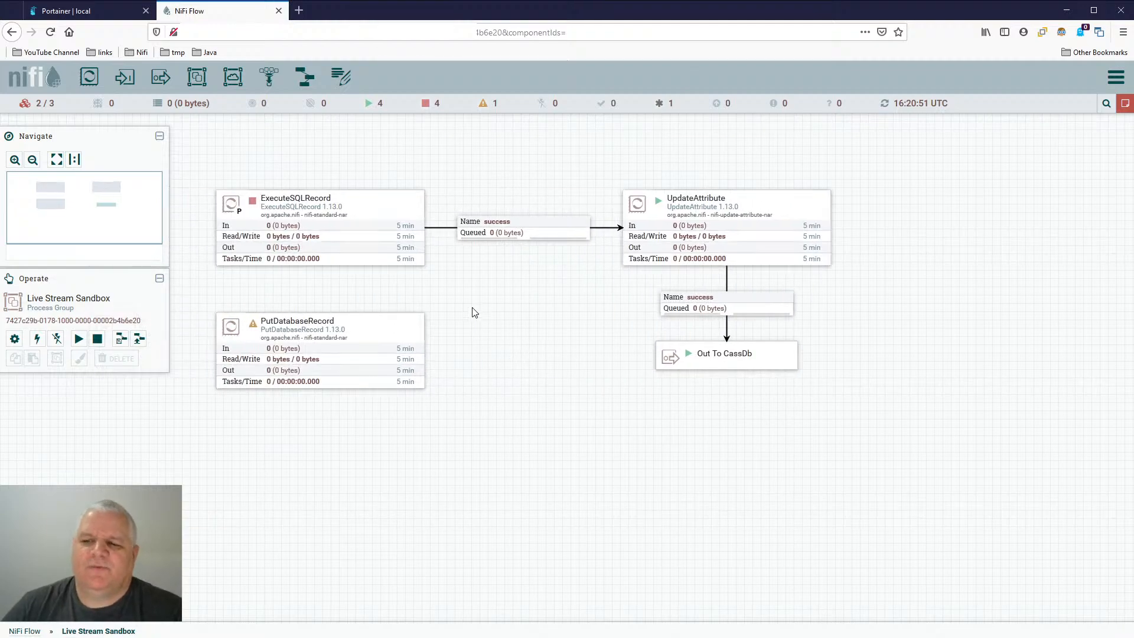
# - Switch to Portainer to open its container list, and return to the Live Stream Sandbox group in NiFi
pyautogui.click(100, 15)
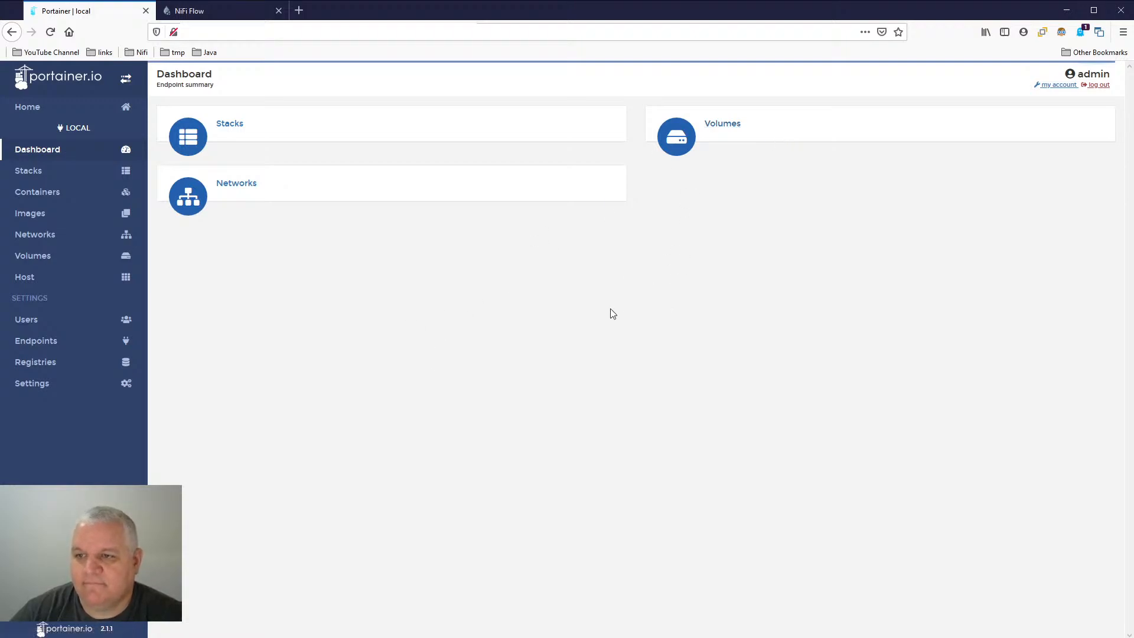
pyautogui.click(37, 192)
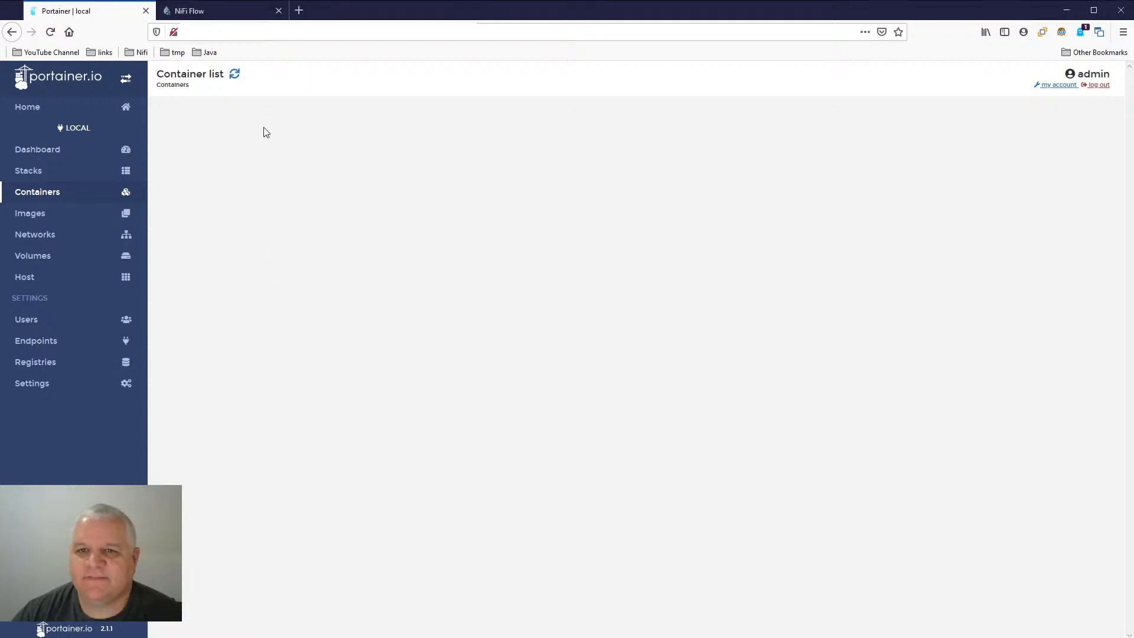
pyautogui.click(233, 14)
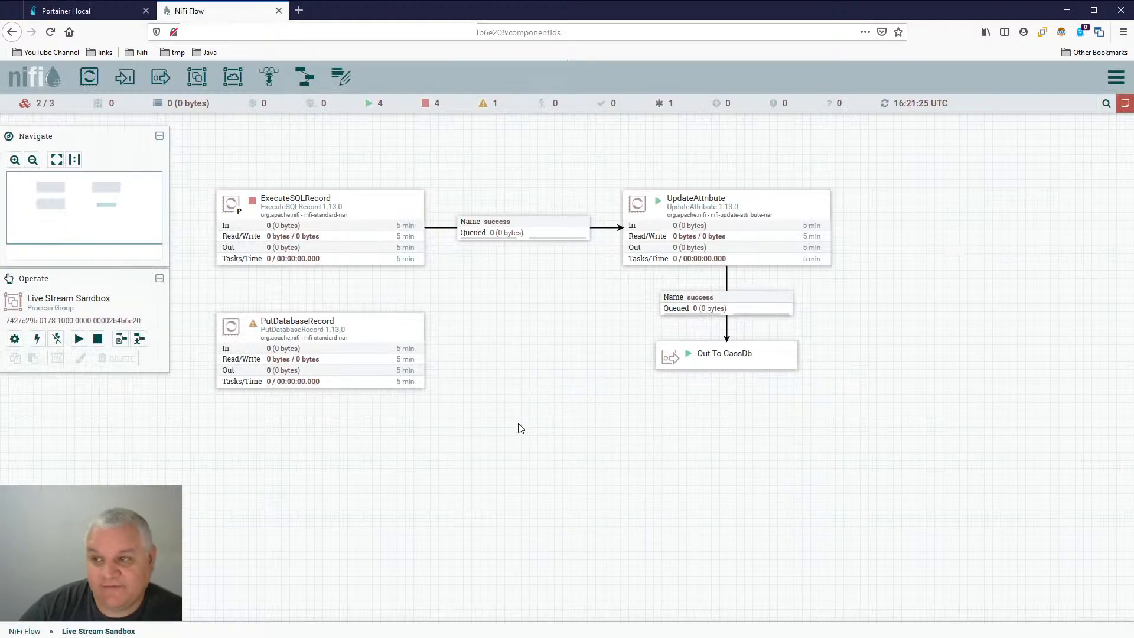
pyautogui.moveTo(1126, 108)
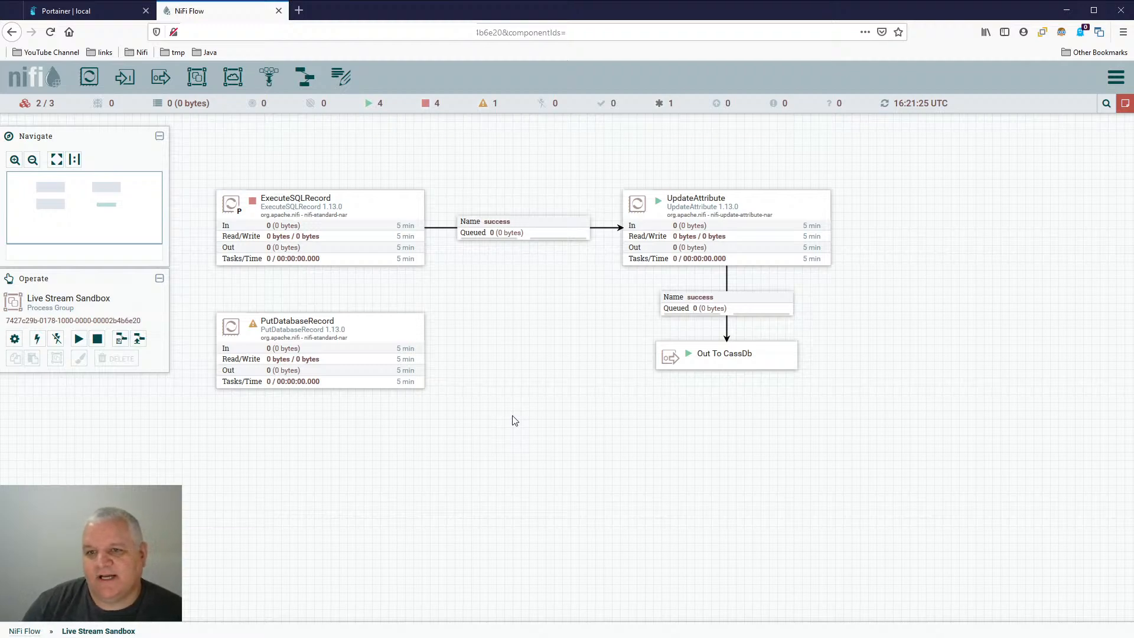
# - Examine ExecuteSQLRecord's full SQL select query in an enlarged editor and close the configuration without changes
pyautogui.click(366, 210)
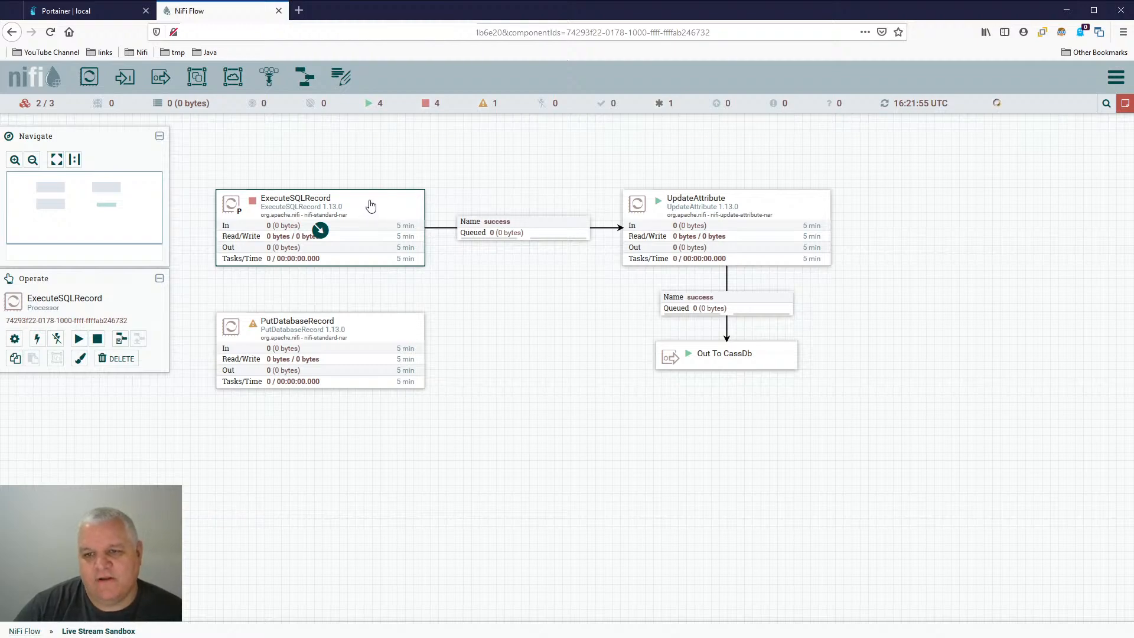
pyautogui.doubleClick(371, 209)
pyautogui.click(435, 257)
pyautogui.click(483, 257)
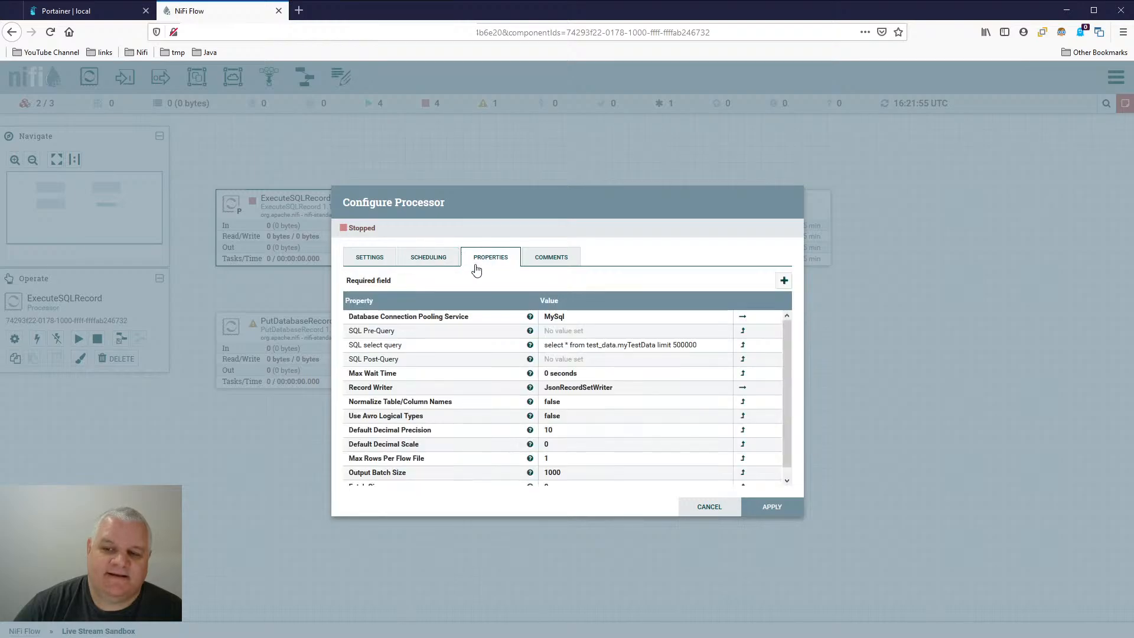
pyautogui.click(702, 352)
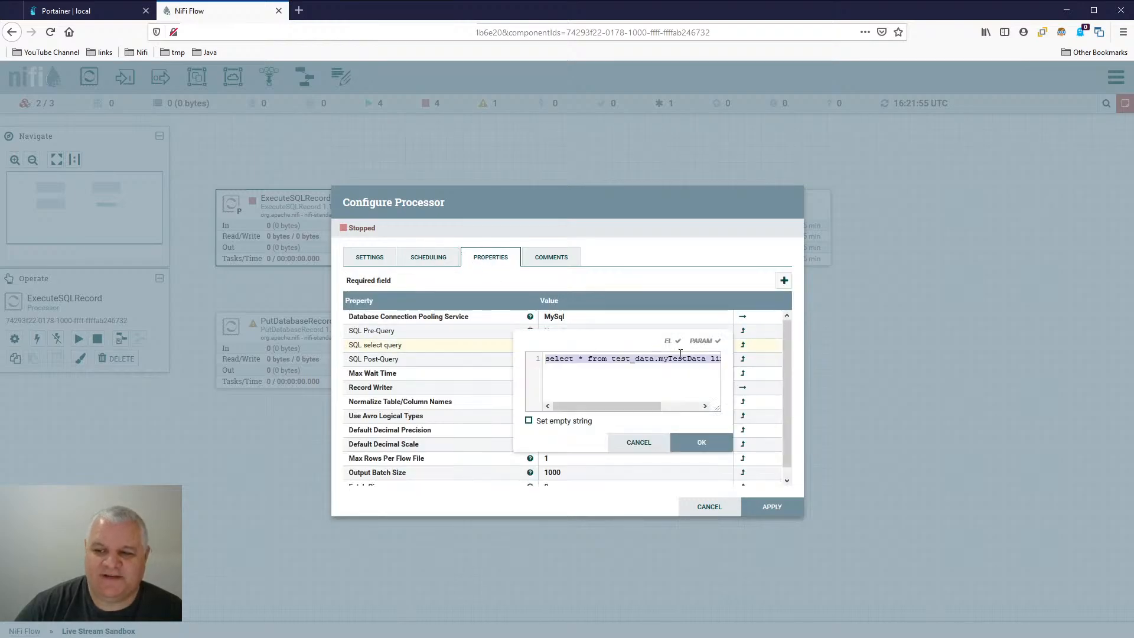
pyautogui.moveTo(721, 407); pyautogui.dragTo(995, 443)
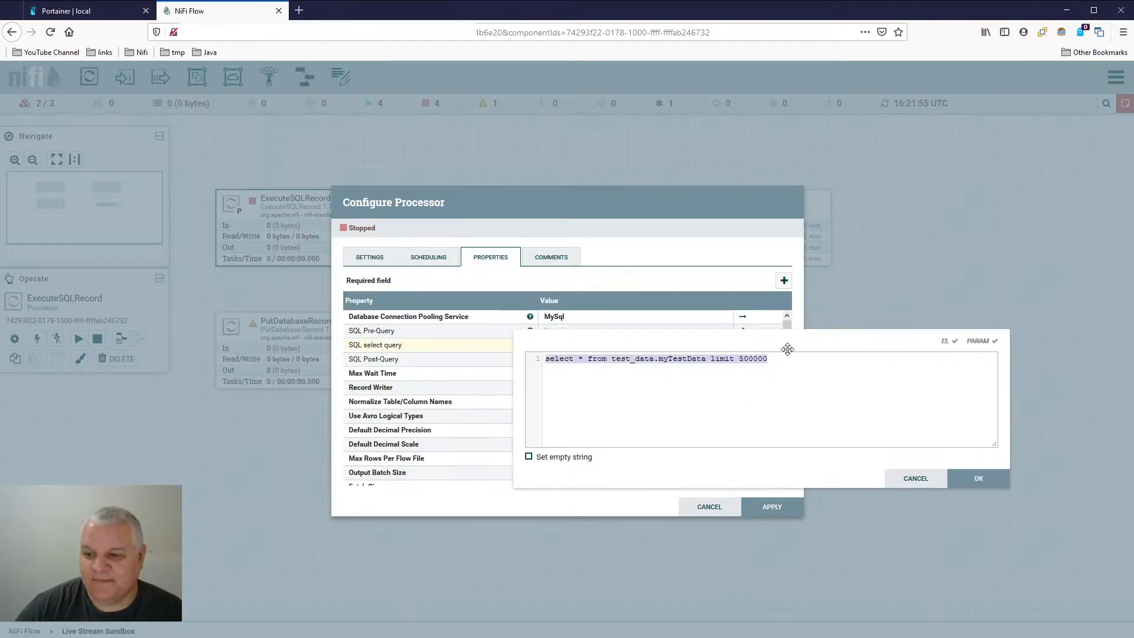
pyautogui.click(660, 372)
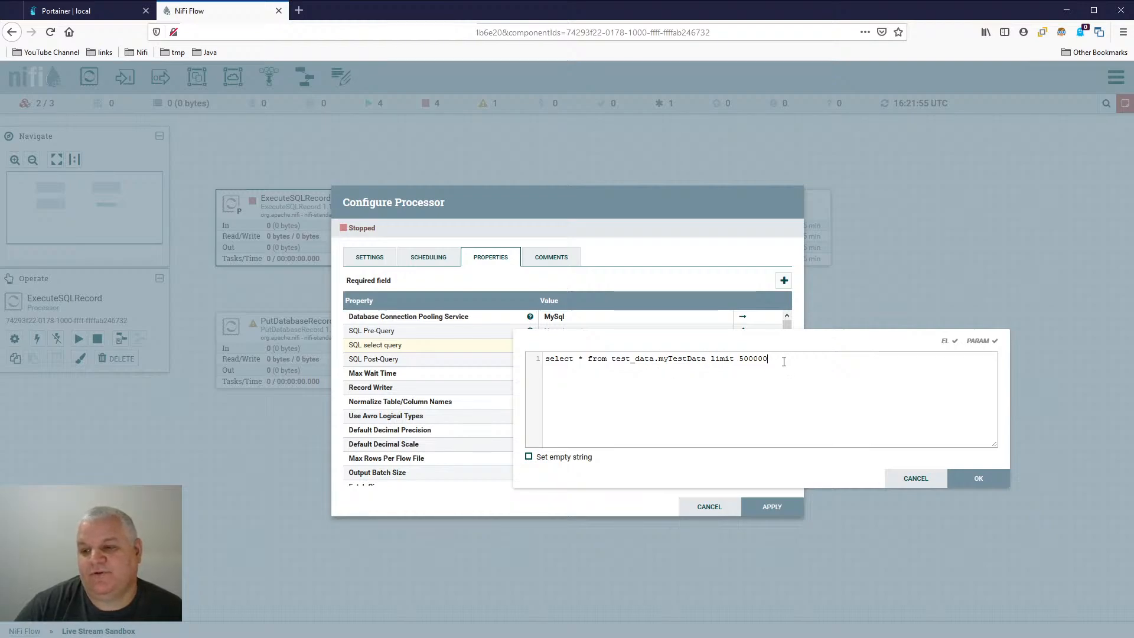
pyautogui.click(907, 482)
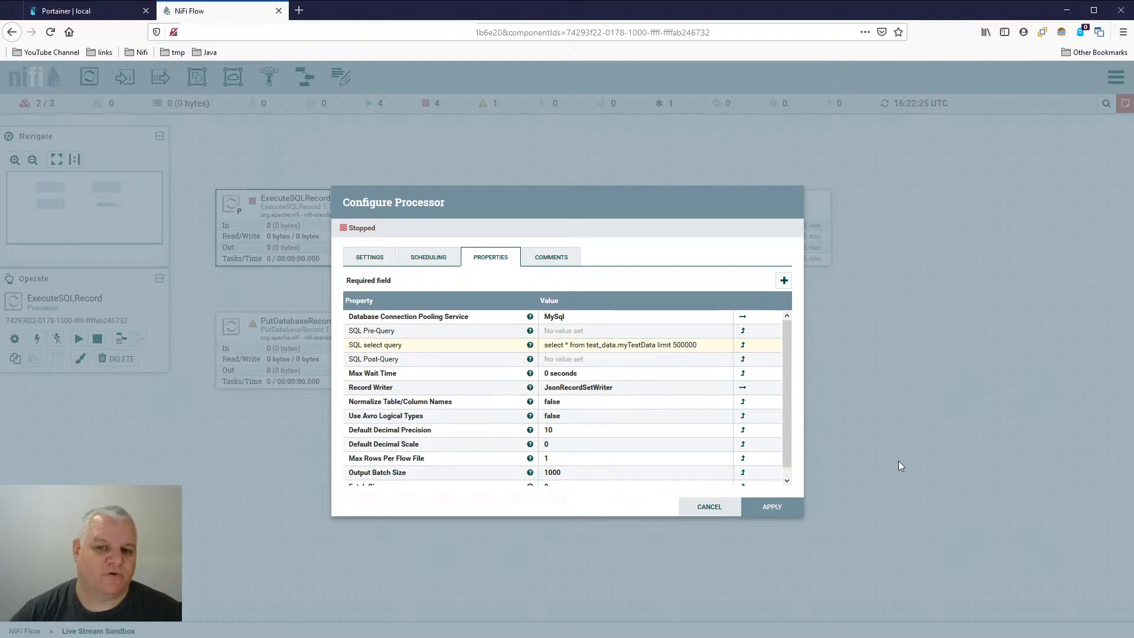
pyautogui.click(700, 510)
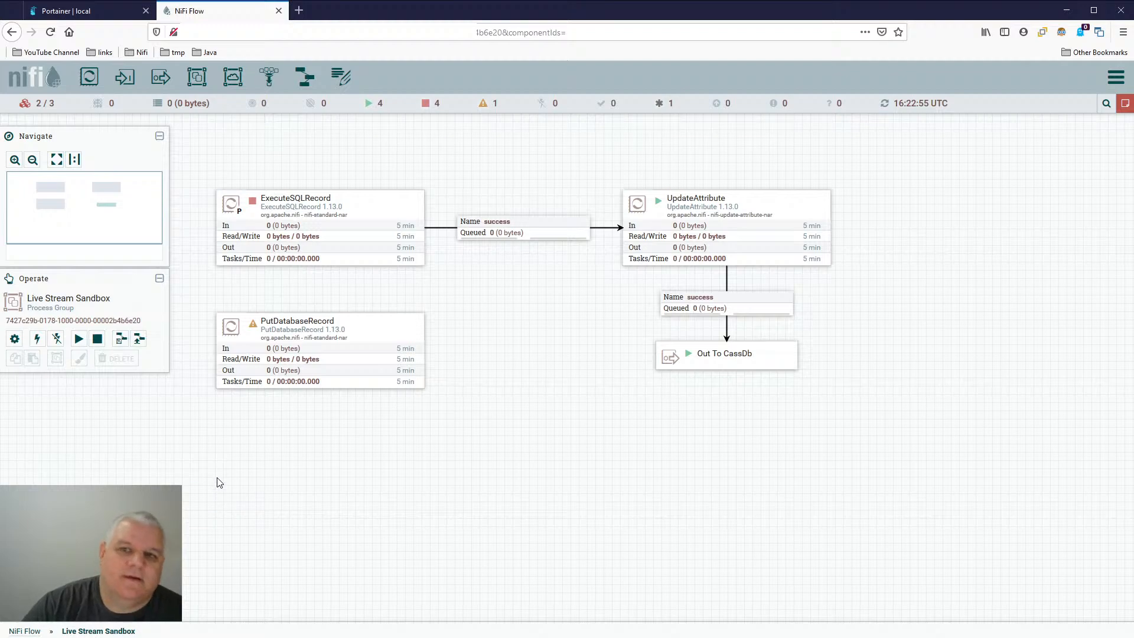
# - Try to modify the flow at the PutDatabaseRecord processor, dismiss the error dialog and deselect the processor
pyautogui.click(316, 337)
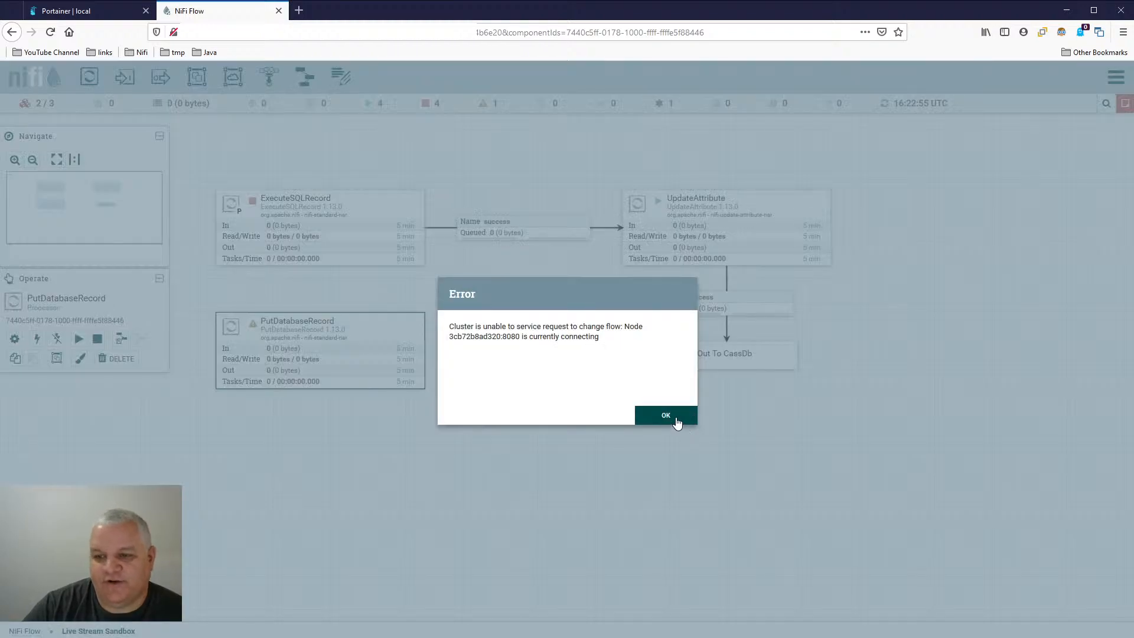
pyautogui.click(671, 418)
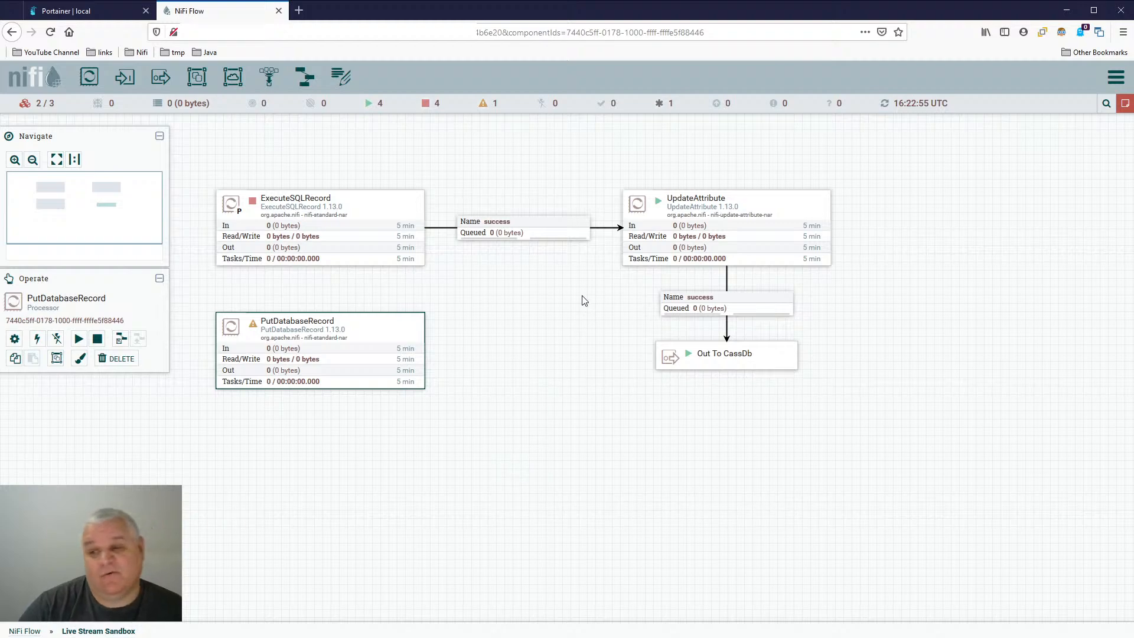
pyautogui.click(358, 464)
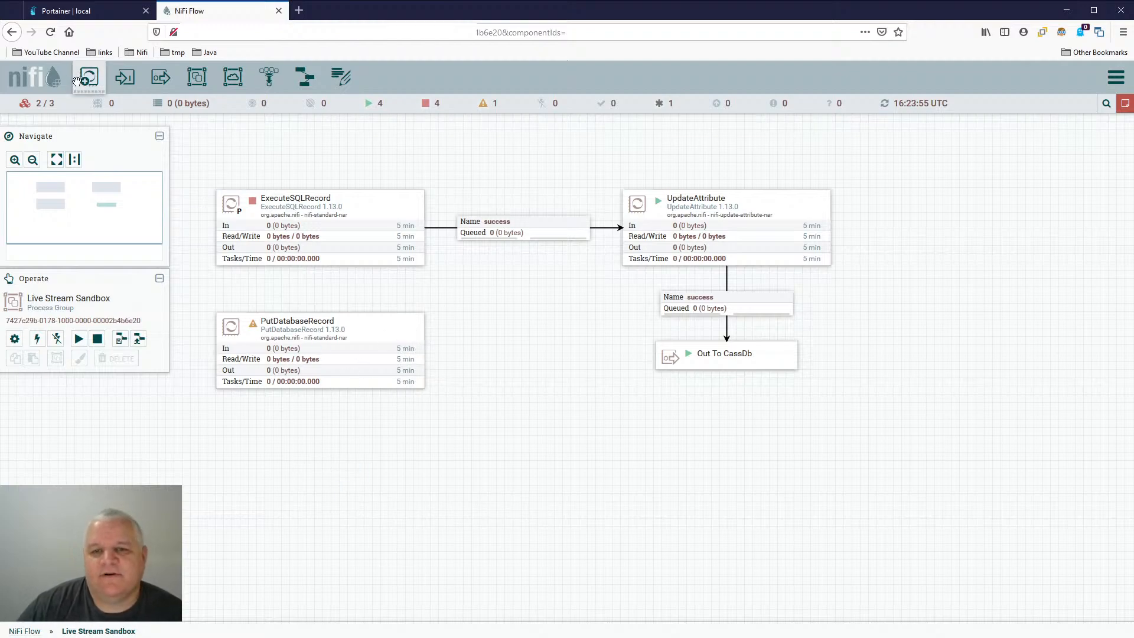
# - Start adding a processor to the Live Stream Sandbox group and browse the list of available processor types
pyautogui.moveTo(82, 79); pyautogui.dragTo(534, 465)
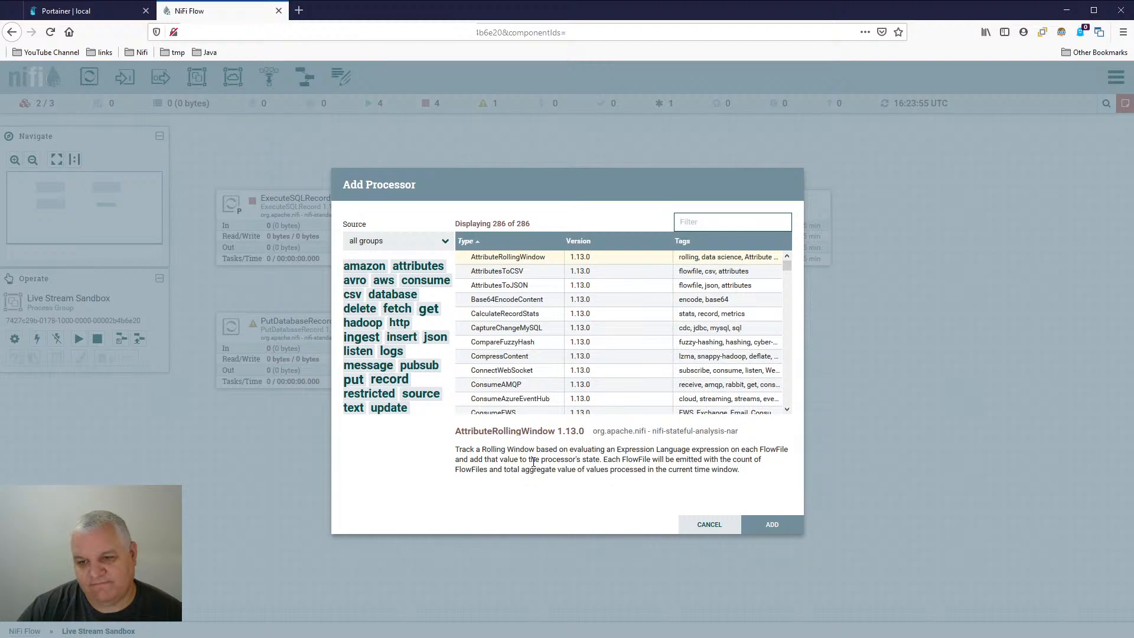
pyautogui.scroll(-6, 505, 346)
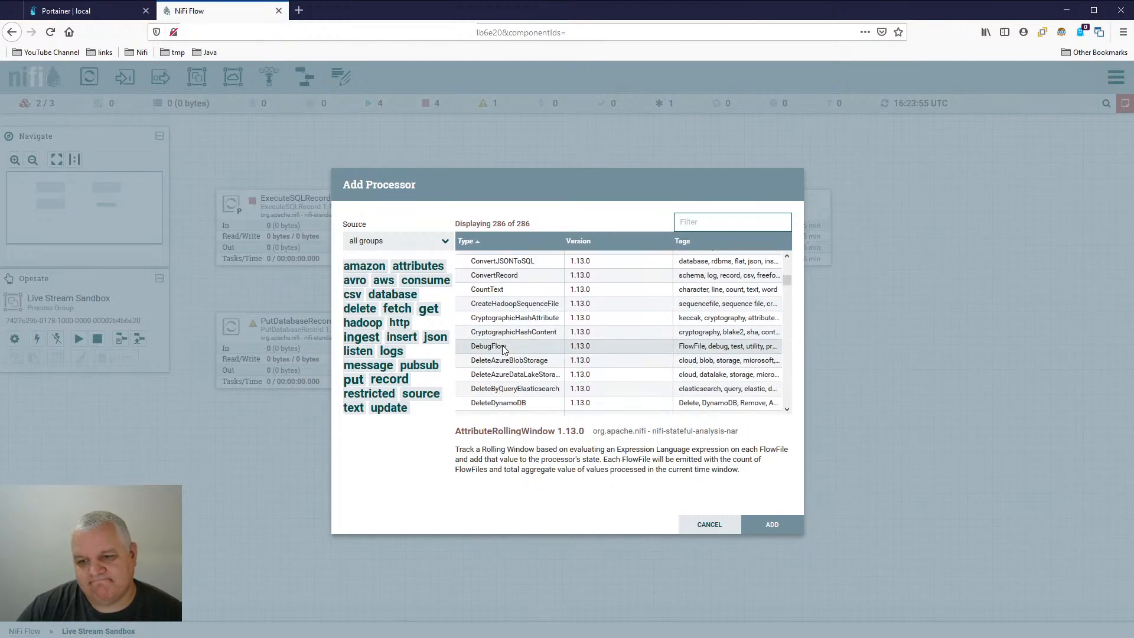
pyautogui.scroll(-6, 504, 349)
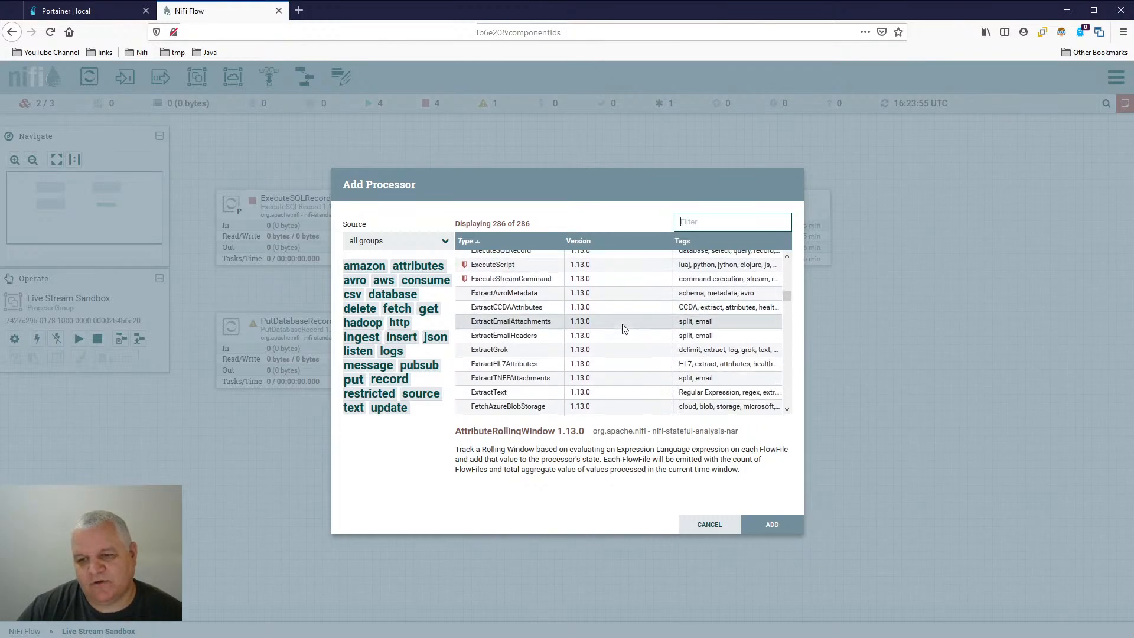
pyautogui.scroll(-4, 624, 328)
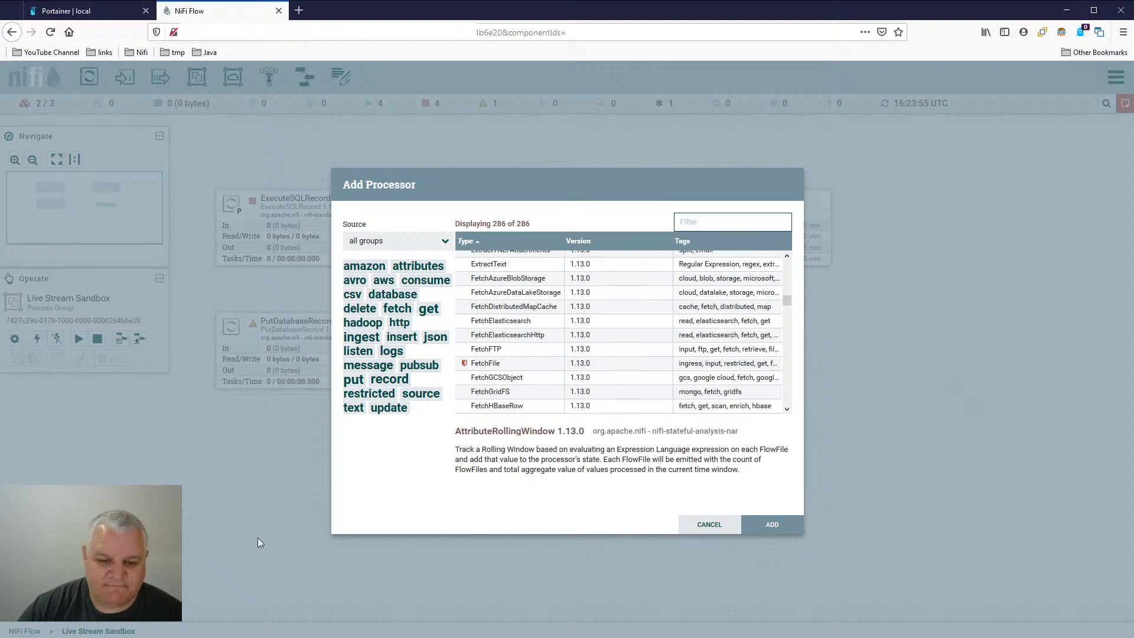
pyautogui.scroll(-10, 630, 336)
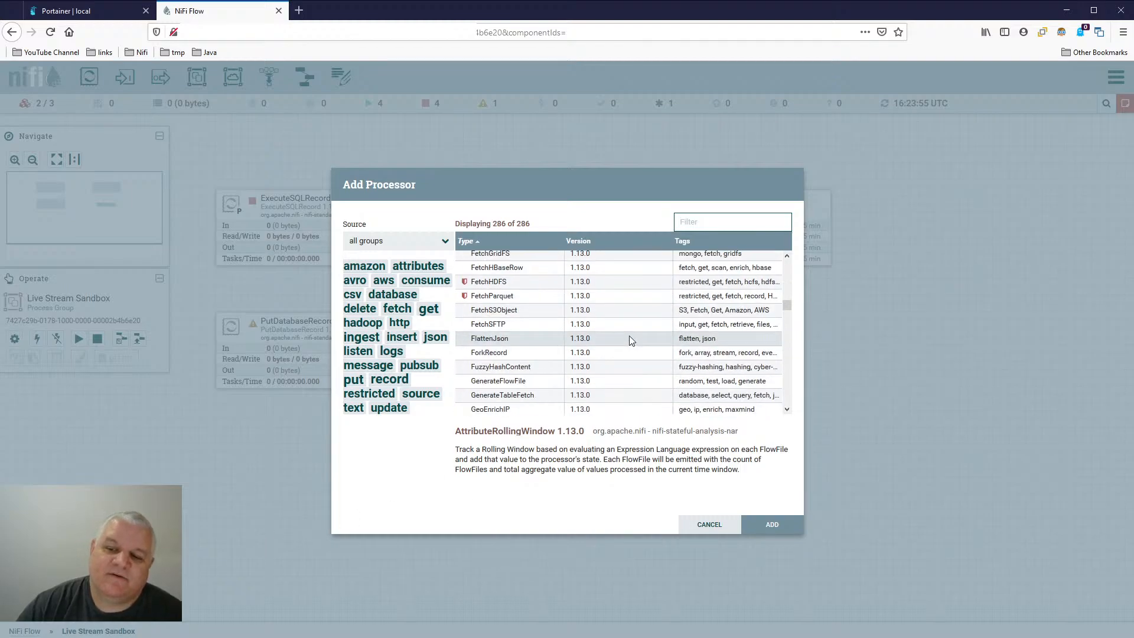
pyautogui.scroll(-8, 629, 341)
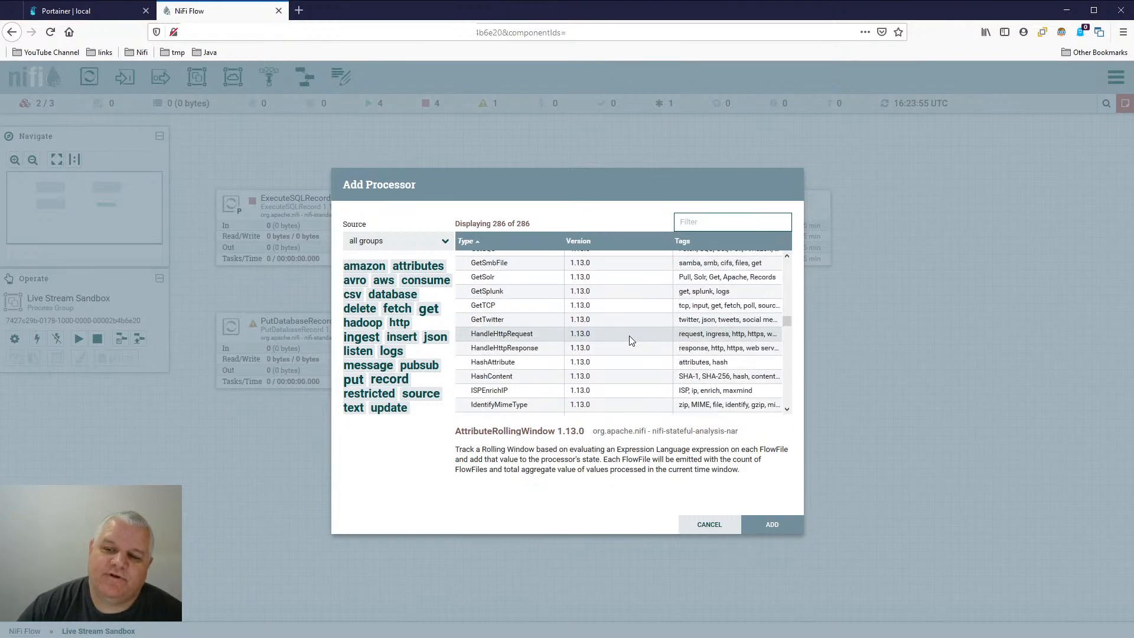
pyautogui.scroll(-3, 631, 341)
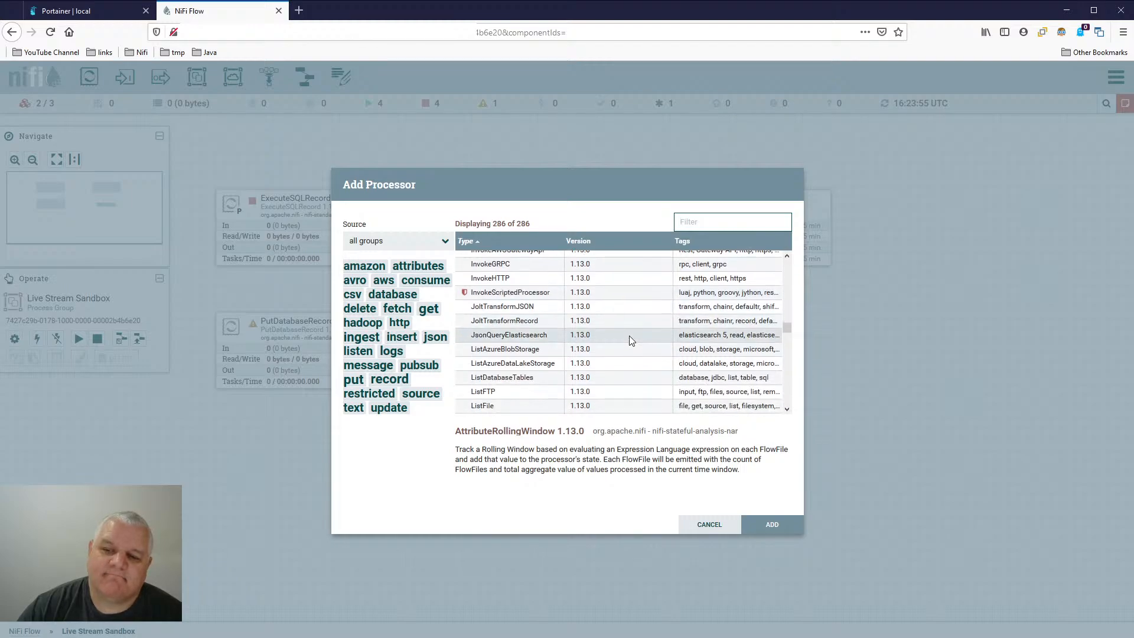
# - Filter the processor types by "jo", clear the filter and close the dialog without adding a processor
pyautogui.click(712, 221)
pyautogui.write('join')
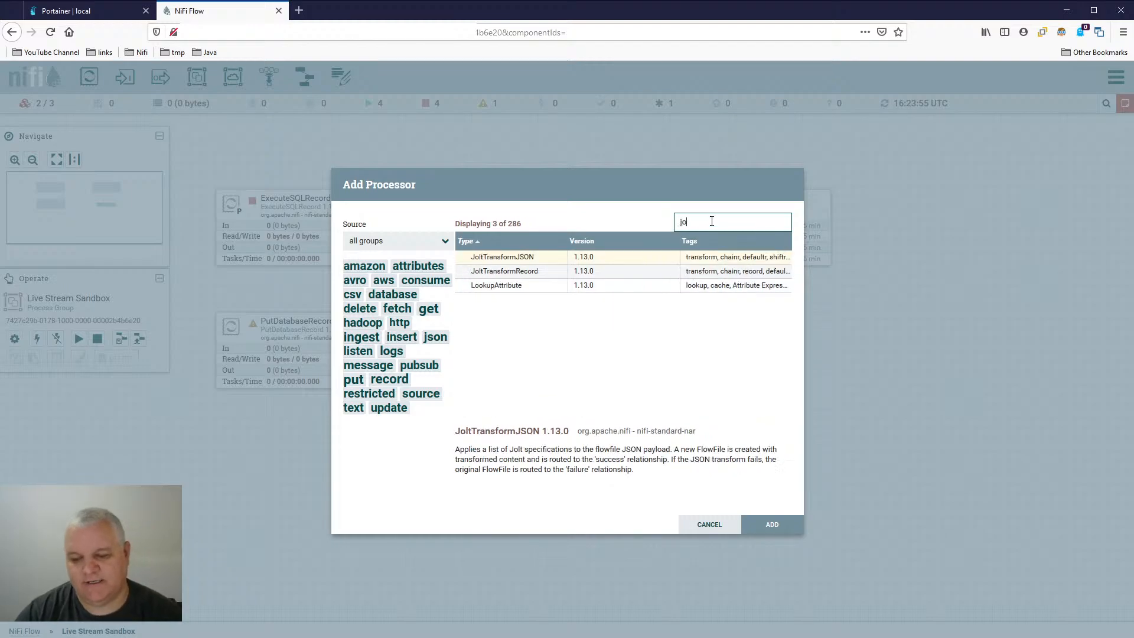
pyautogui.press('BackSpace')
pyautogui.press('BackSpace')
pyautogui.press('BackSpace')
pyautogui.press('BackSpace')
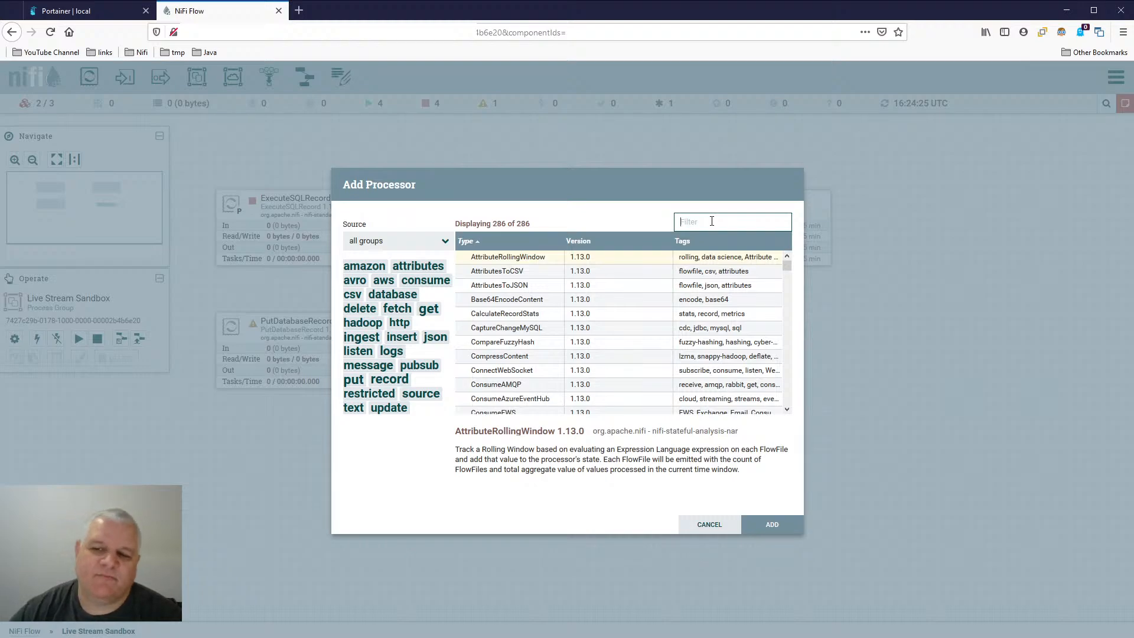
pyautogui.click(710, 525)
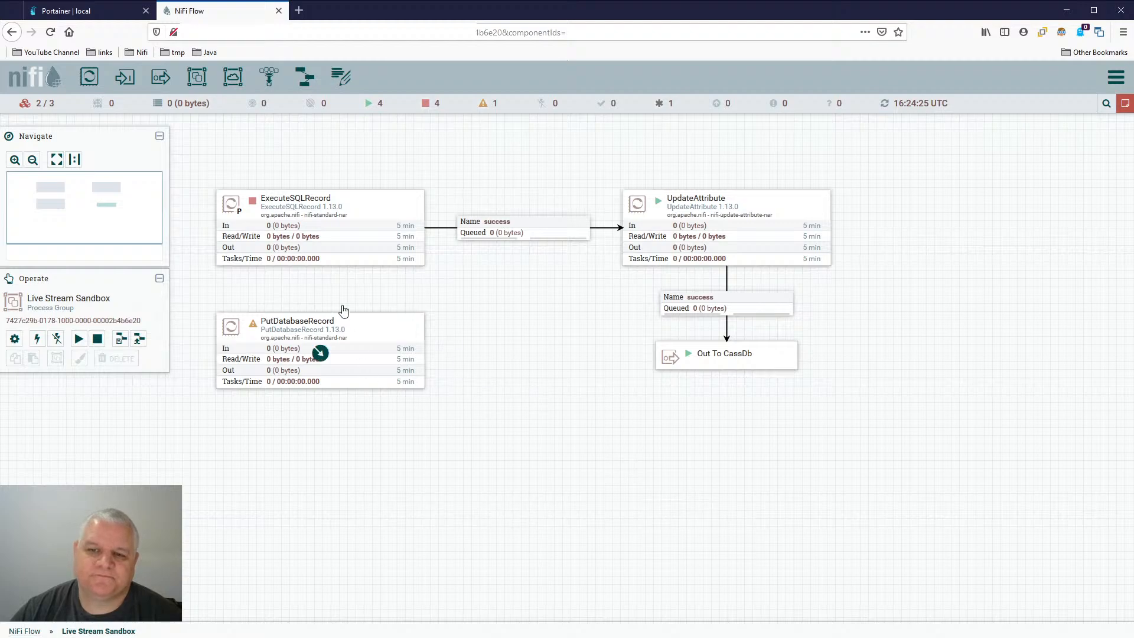
pyautogui.moveTo(508, 506); pyautogui.dragTo(515, 316)
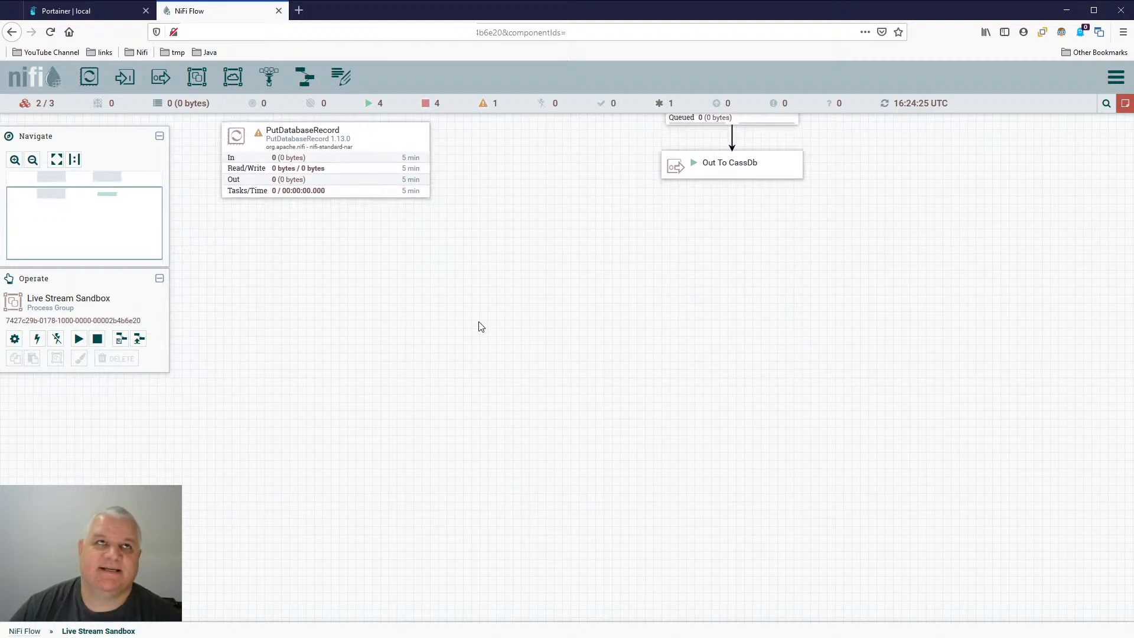
pyautogui.moveTo(489, 350); pyautogui.dragTo(484, 309)
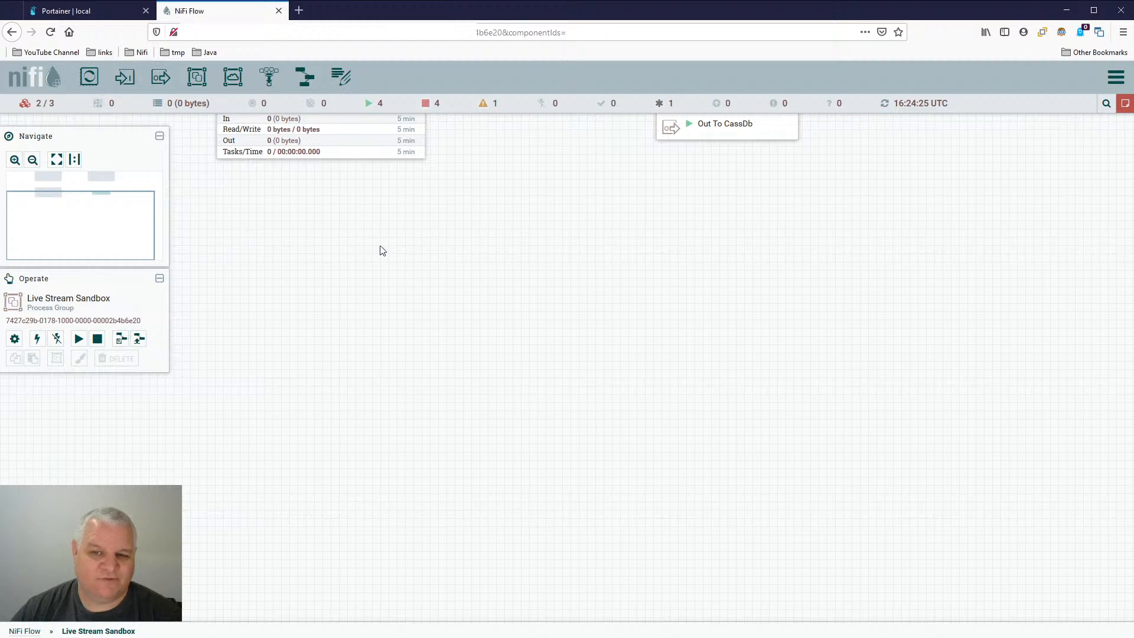
pyautogui.moveTo(381, 248); pyautogui.dragTo(408, 441)
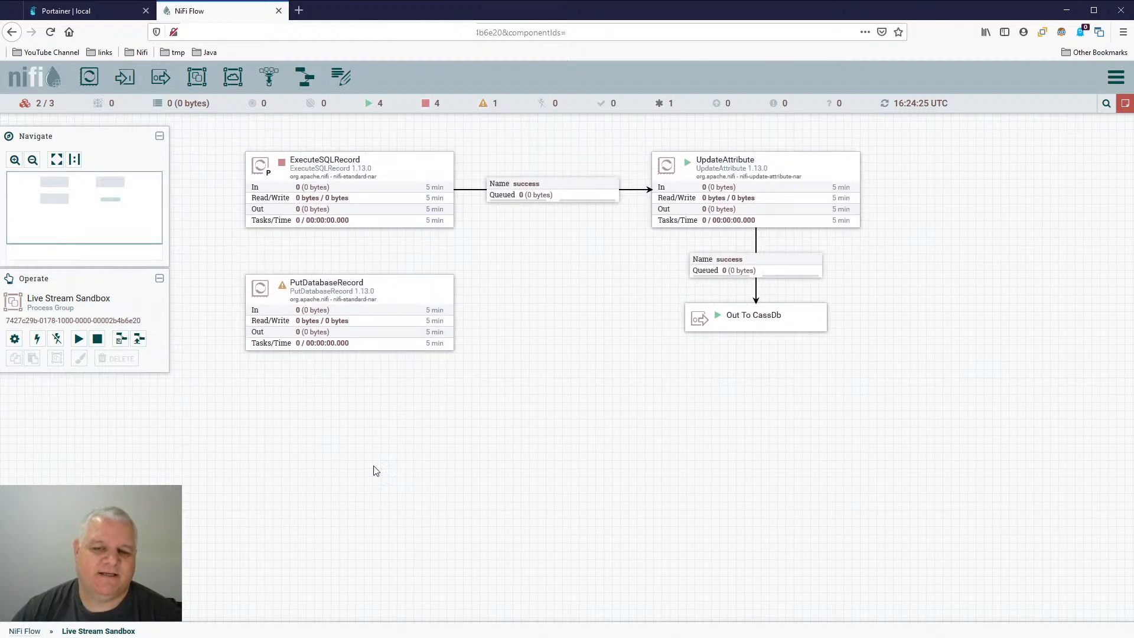
pyautogui.moveTo(374, 470); pyautogui.dragTo(362, 439)
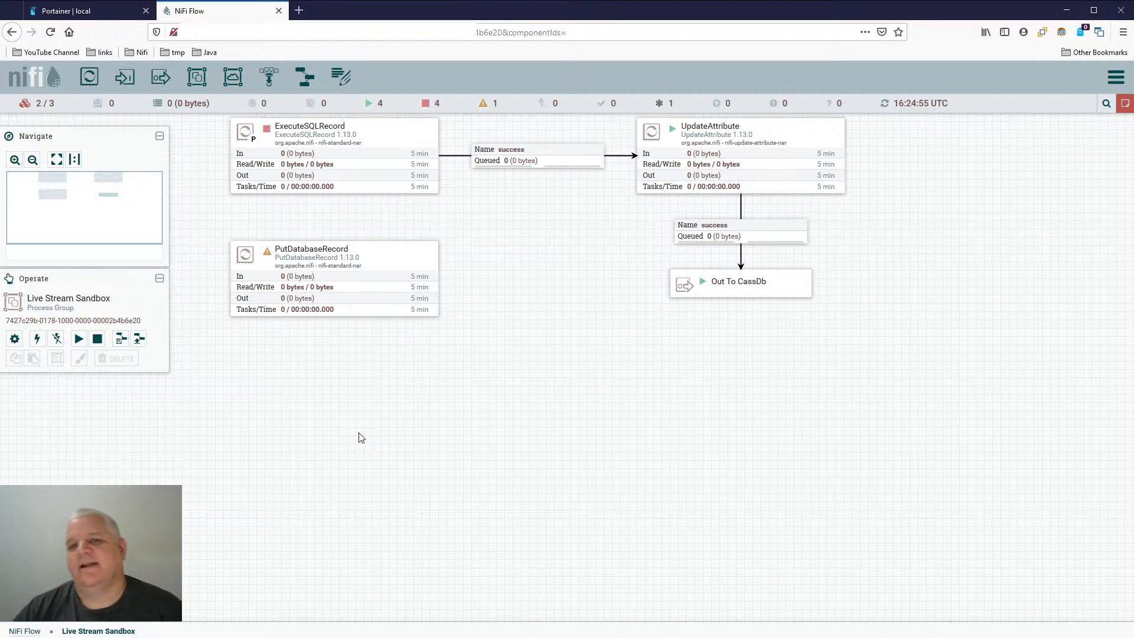
# - Check the container list in Portainer, return to NiFi and reopen its home page from the error page
pyautogui.click(74, 10)
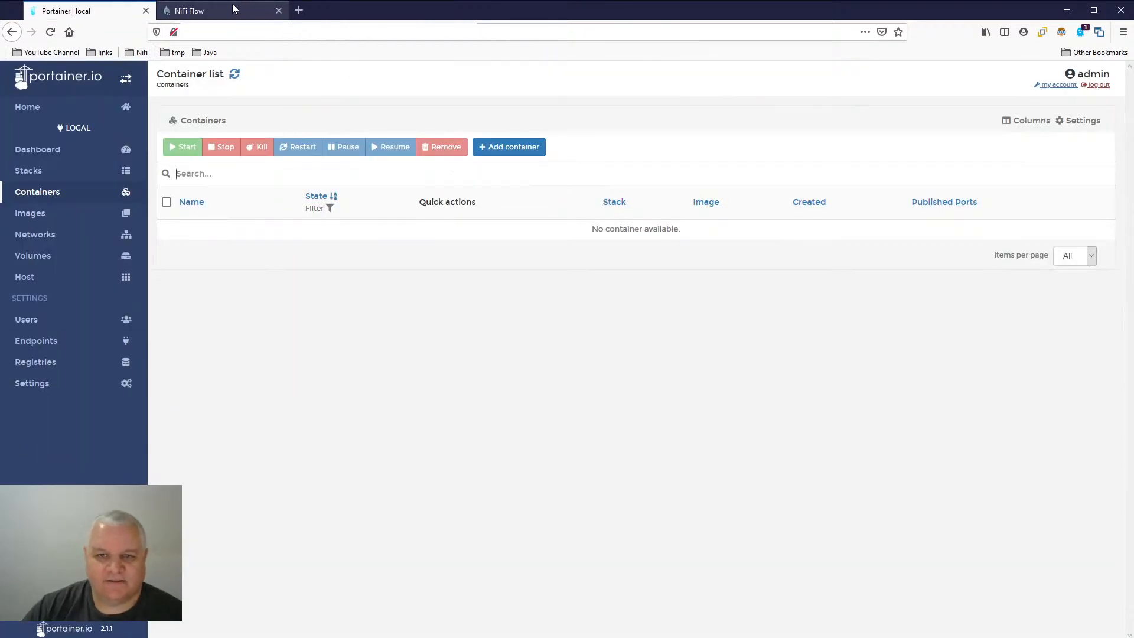
pyautogui.click(207, 10)
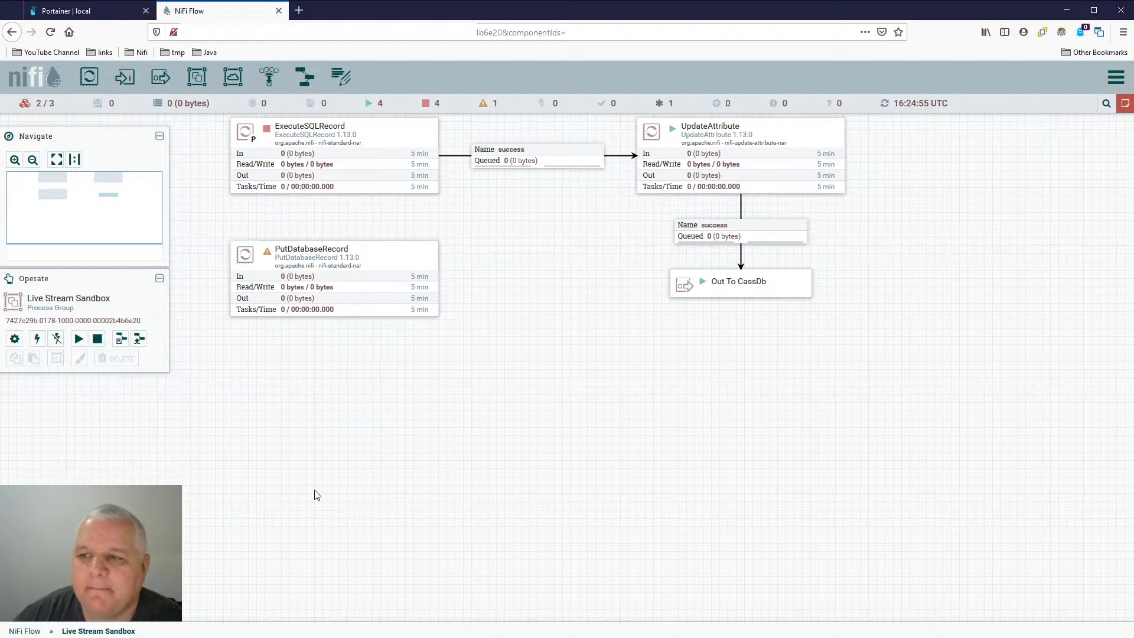
pyautogui.moveTo(1126, 105)
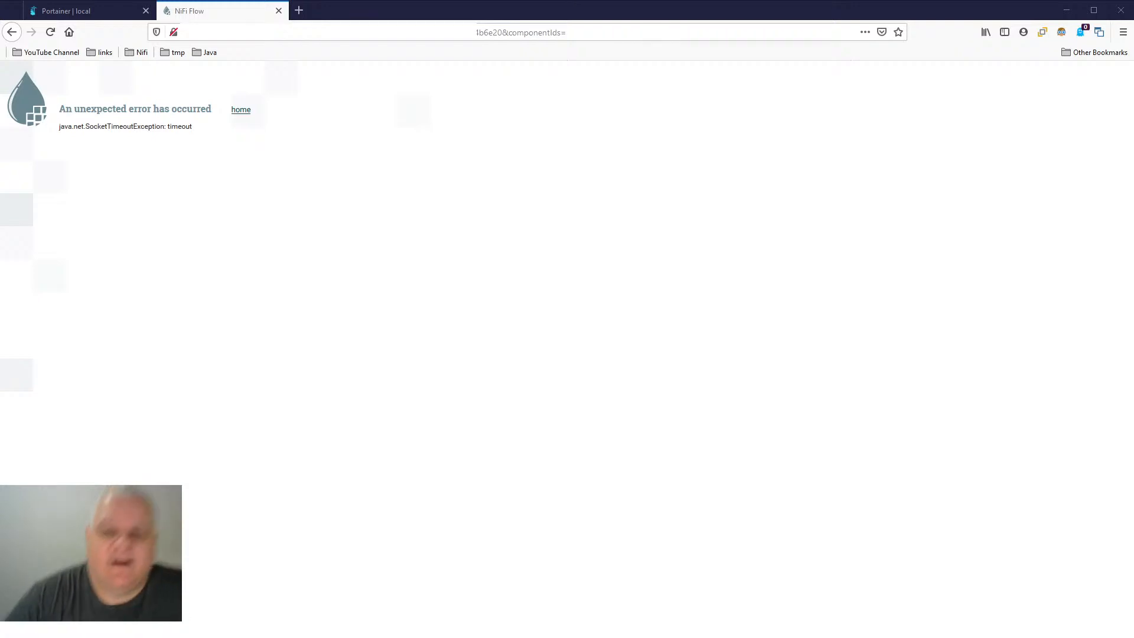
pyautogui.click(240, 112)
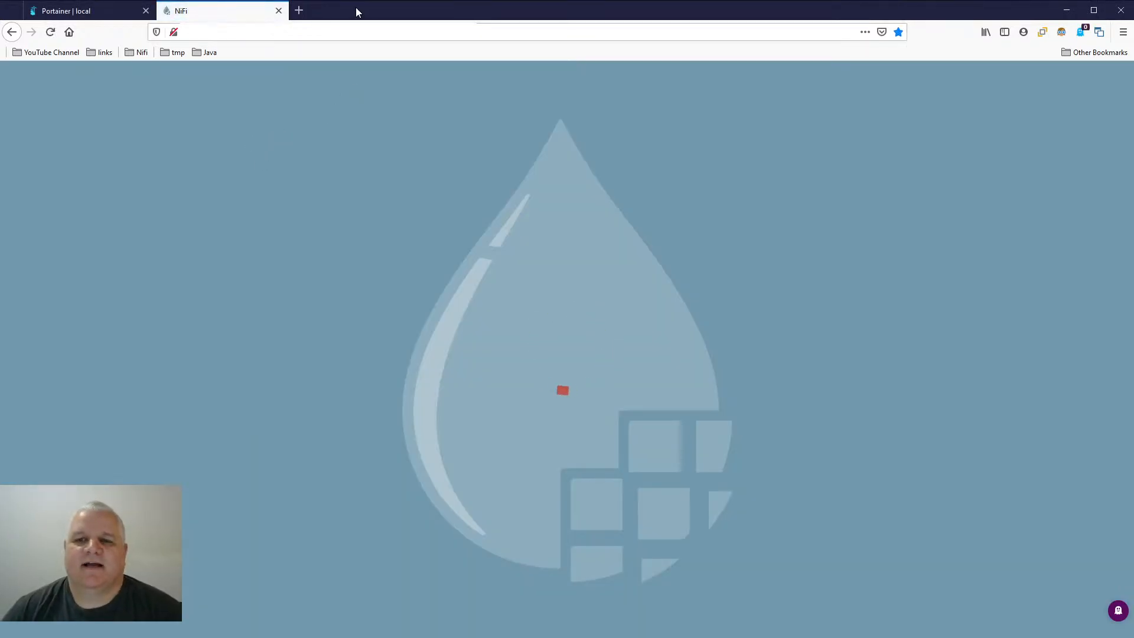
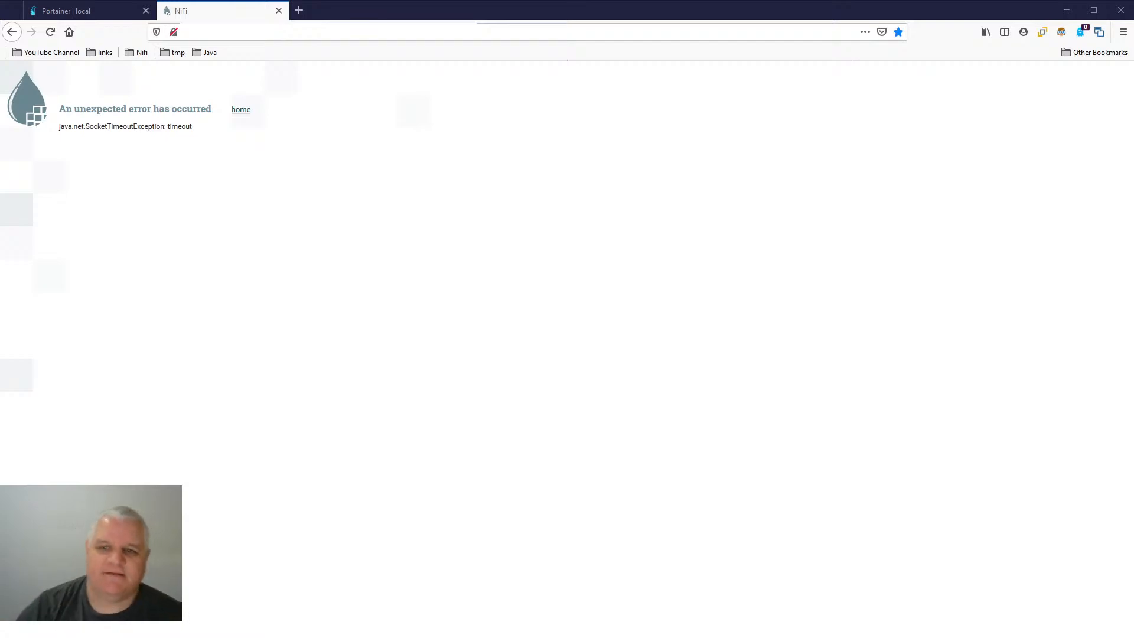
# - Return to the NiFi home page from the timeout error page and refresh the root flow canvas
pyautogui.click(241, 110)
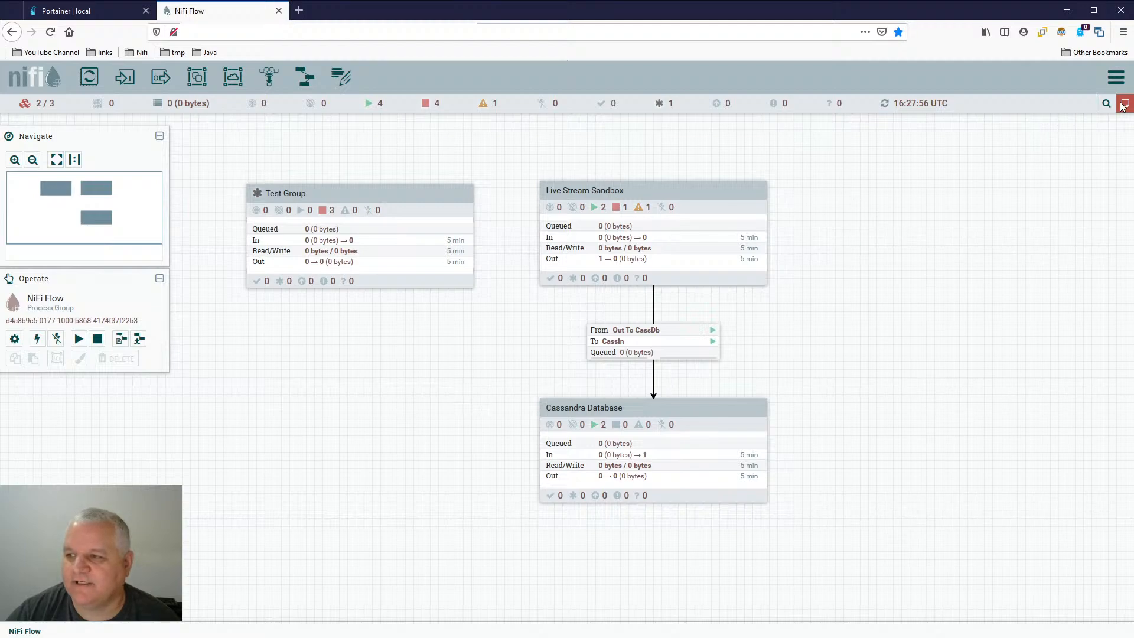
pyautogui.moveTo(1126, 107)
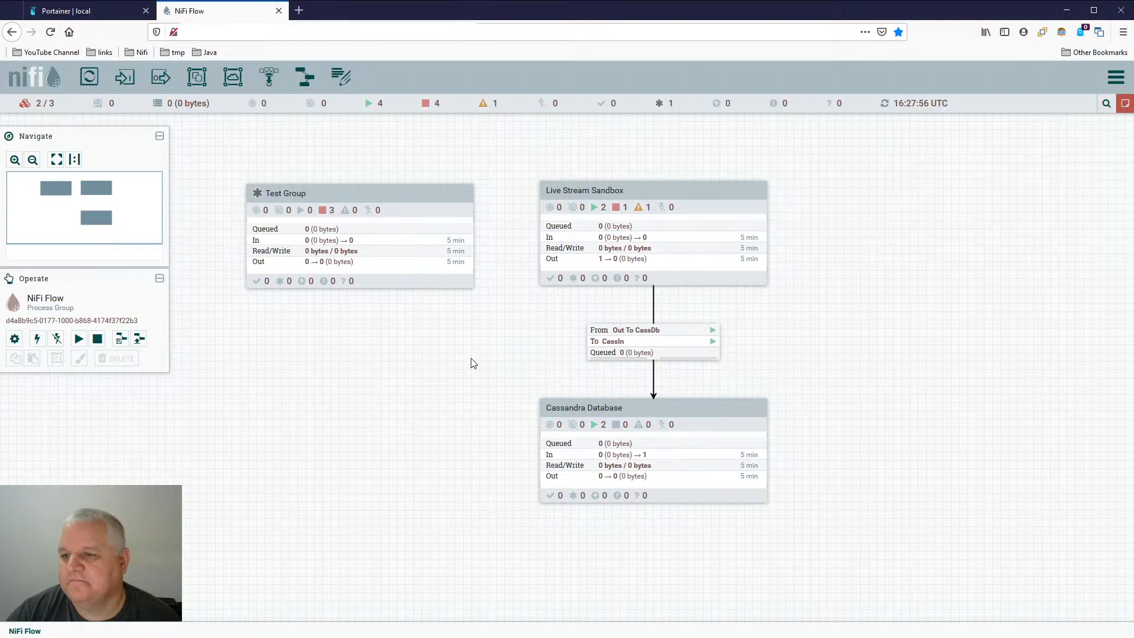
pyautogui.rightClick(305, 327)
pyautogui.click(335, 335)
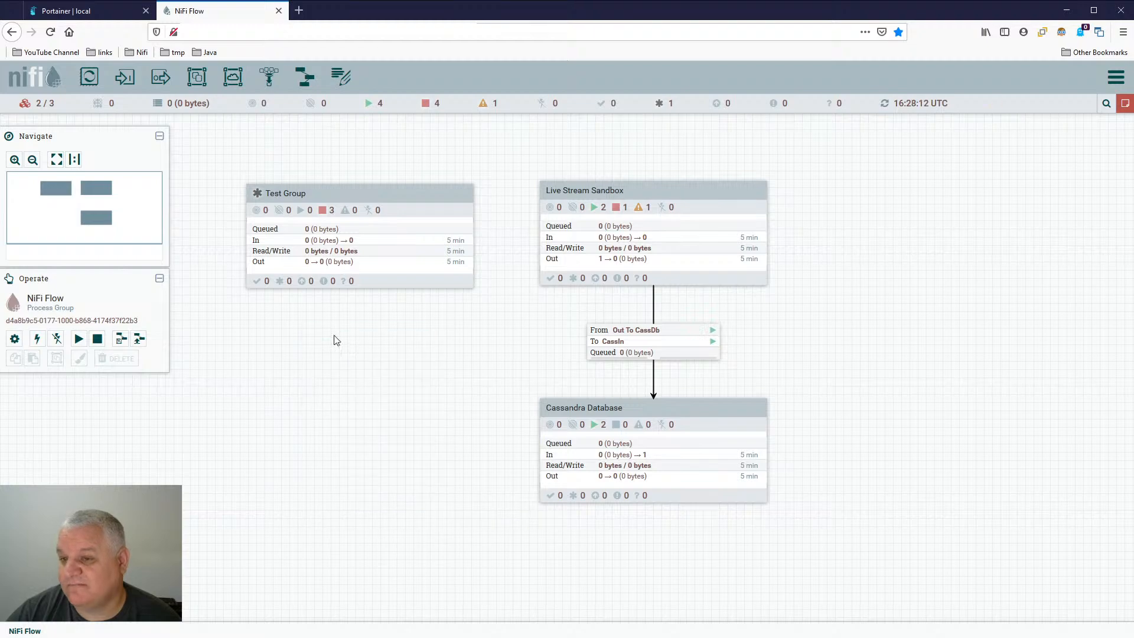
# - Try to stop the Live Stream Sandbox and Cassandra Database process groups, dismissing the error dialog each time
pyautogui.rightClick(688, 198)
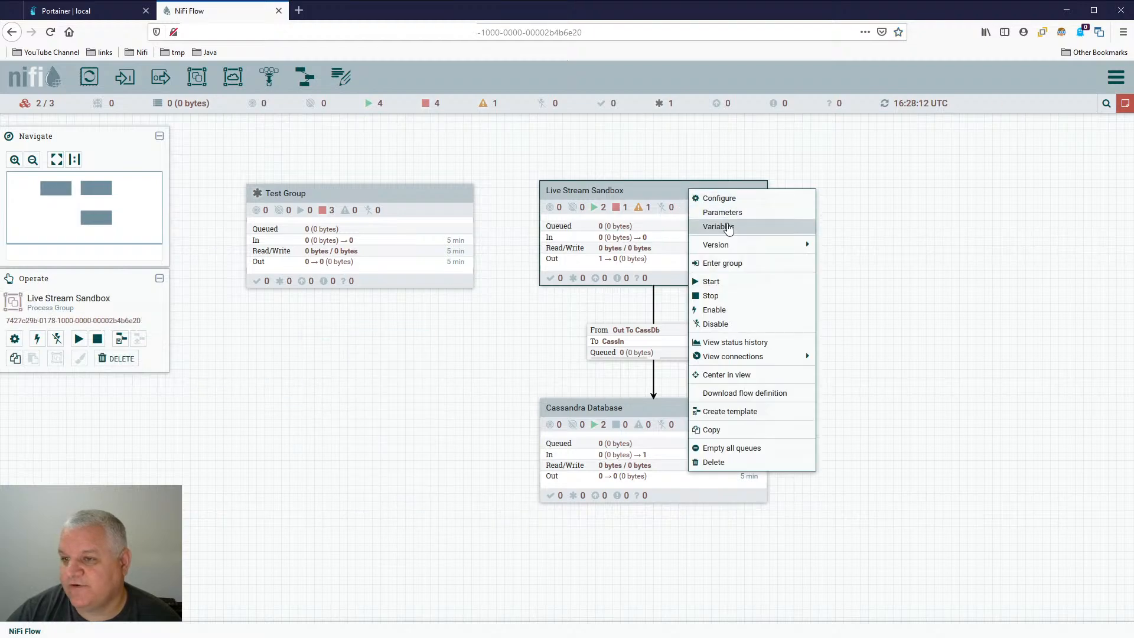
pyautogui.click(775, 303)
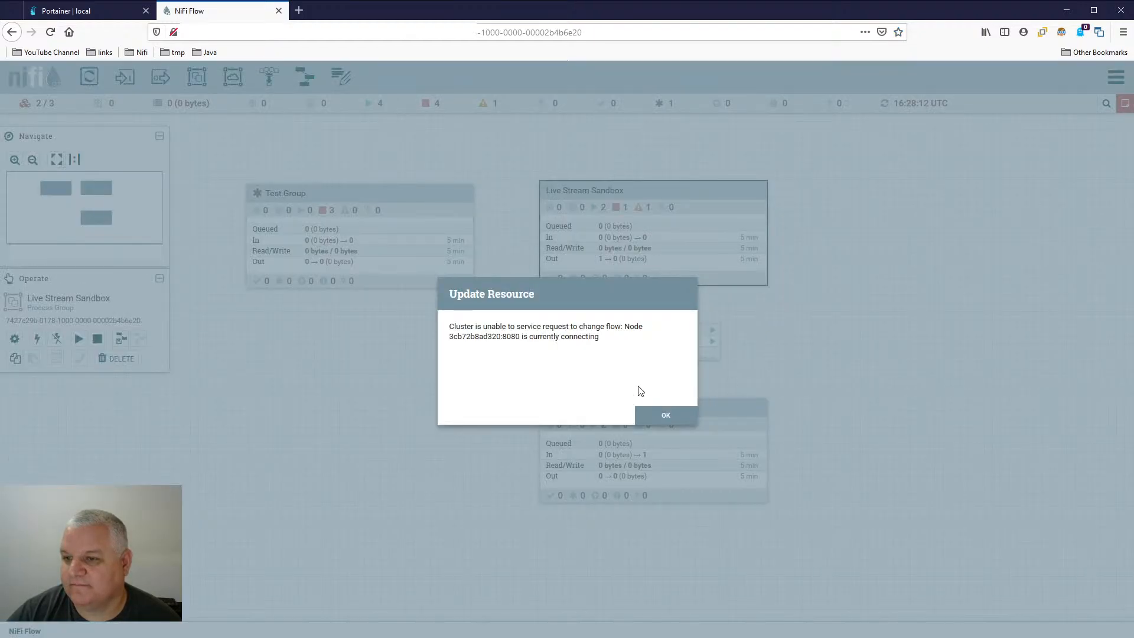
pyautogui.click(662, 416)
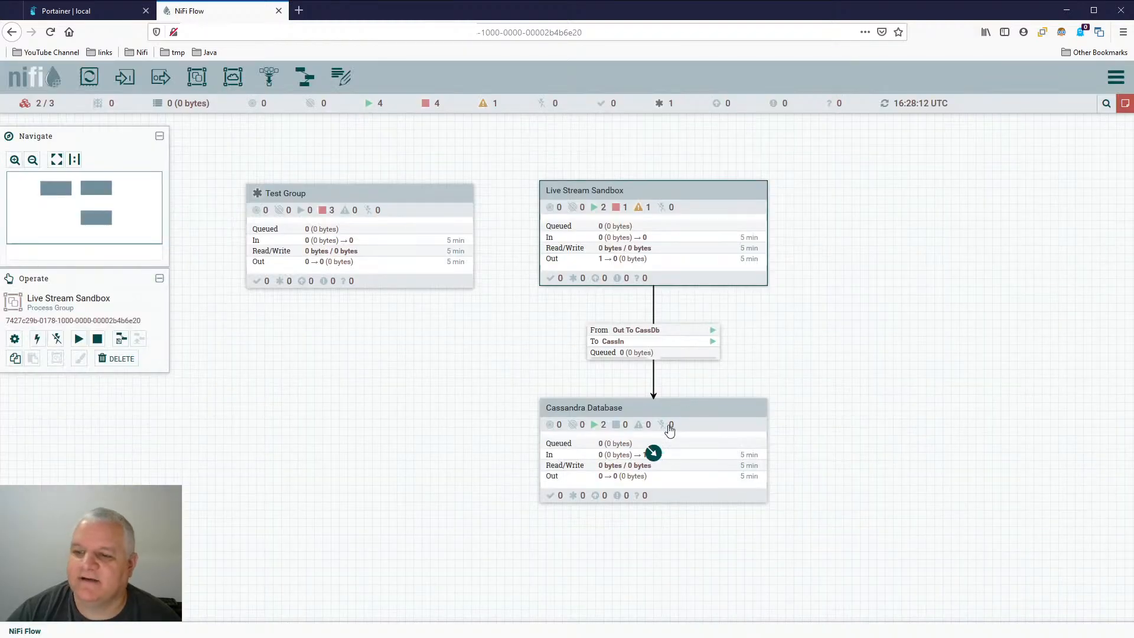
pyautogui.rightClick(718, 420)
pyautogui.click(747, 446)
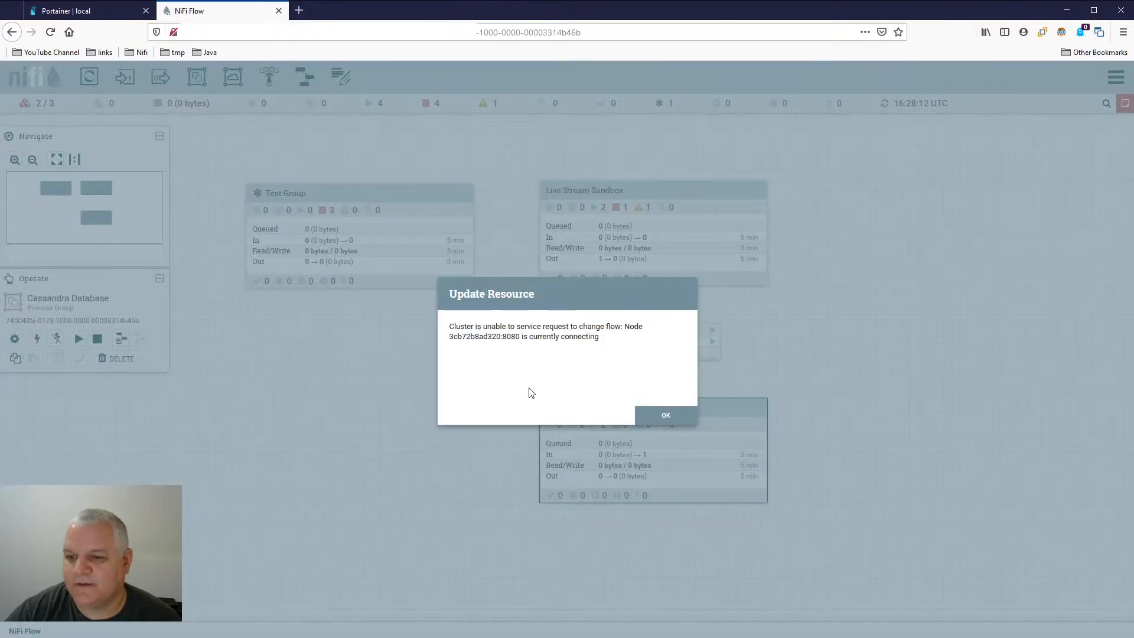
pyautogui.click(663, 416)
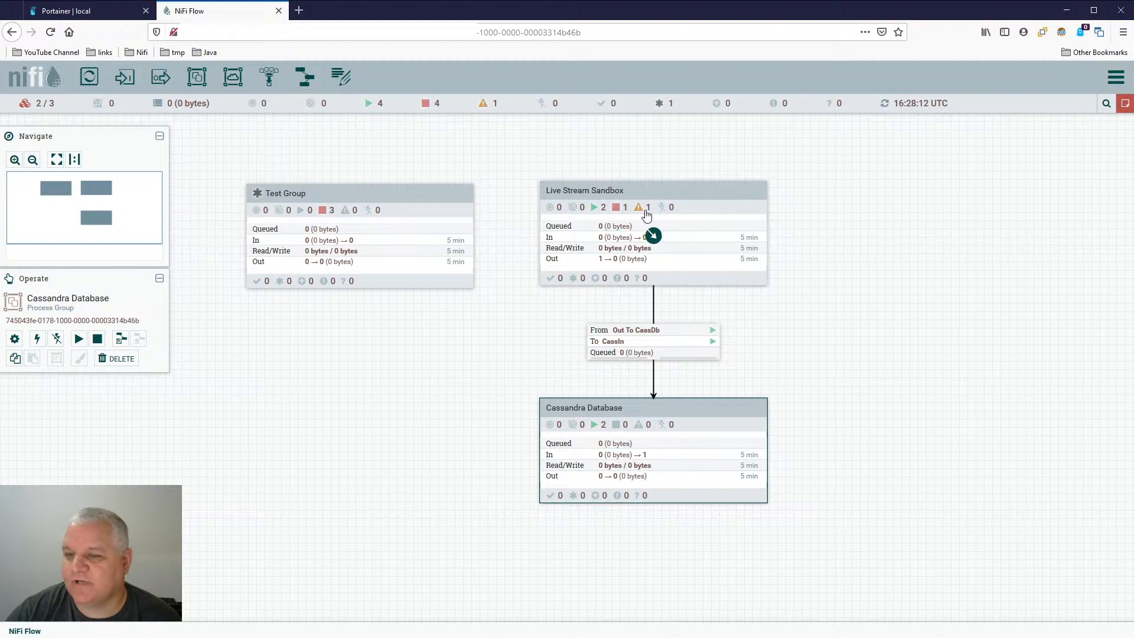
# - Deselect the Cassandra Database group and refresh the root flow canvas again
pyautogui.click(328, 310)
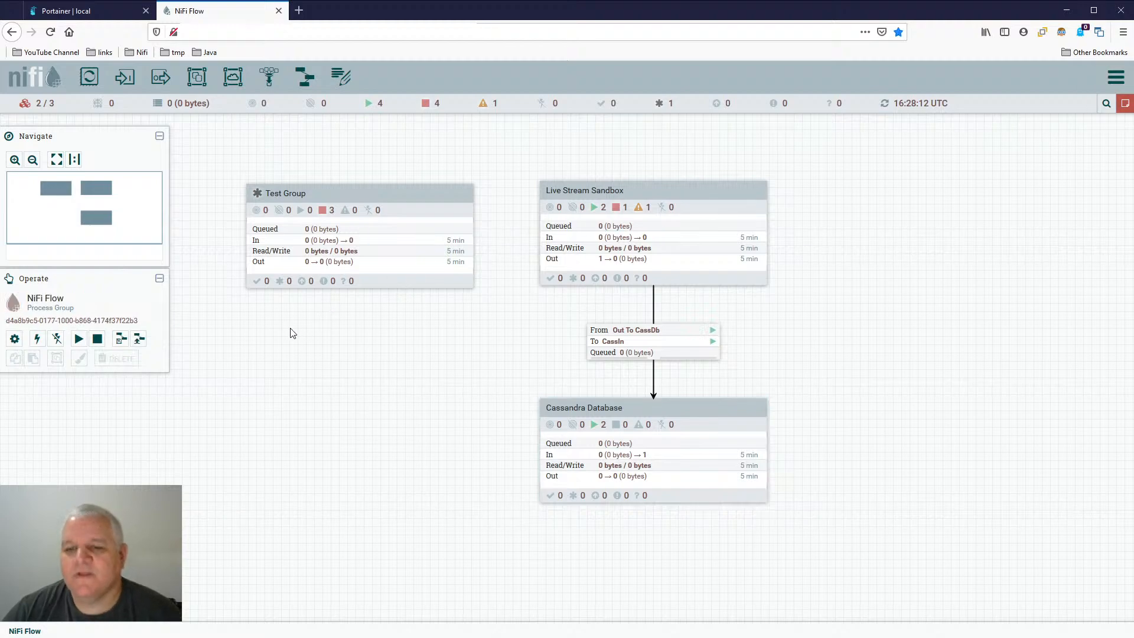
pyautogui.rightClick(289, 328)
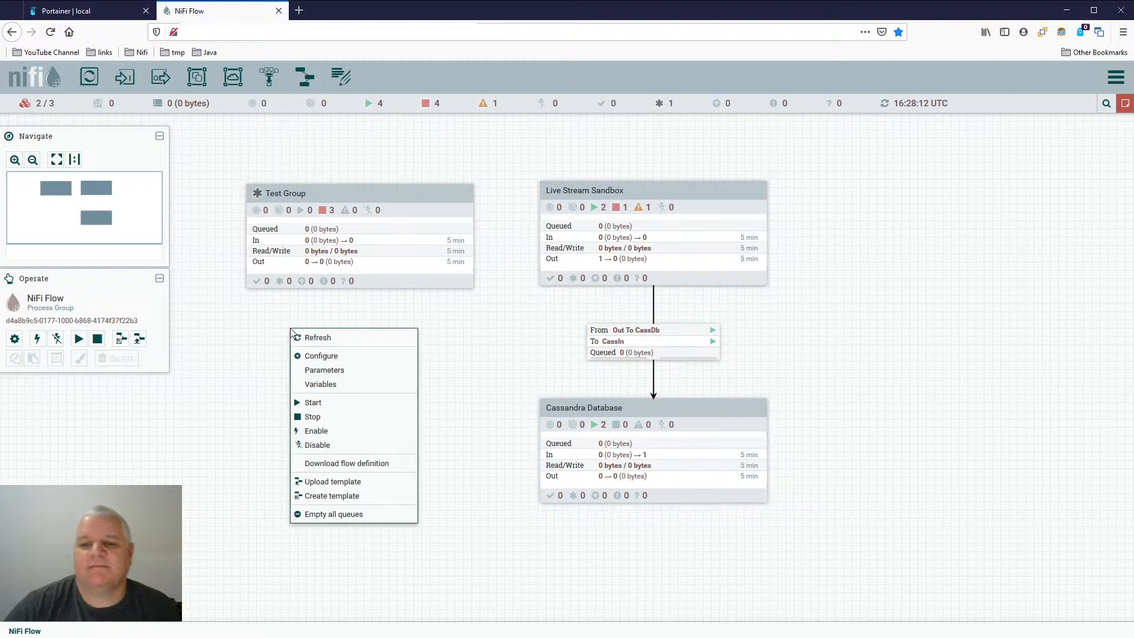
pyautogui.click(304, 345)
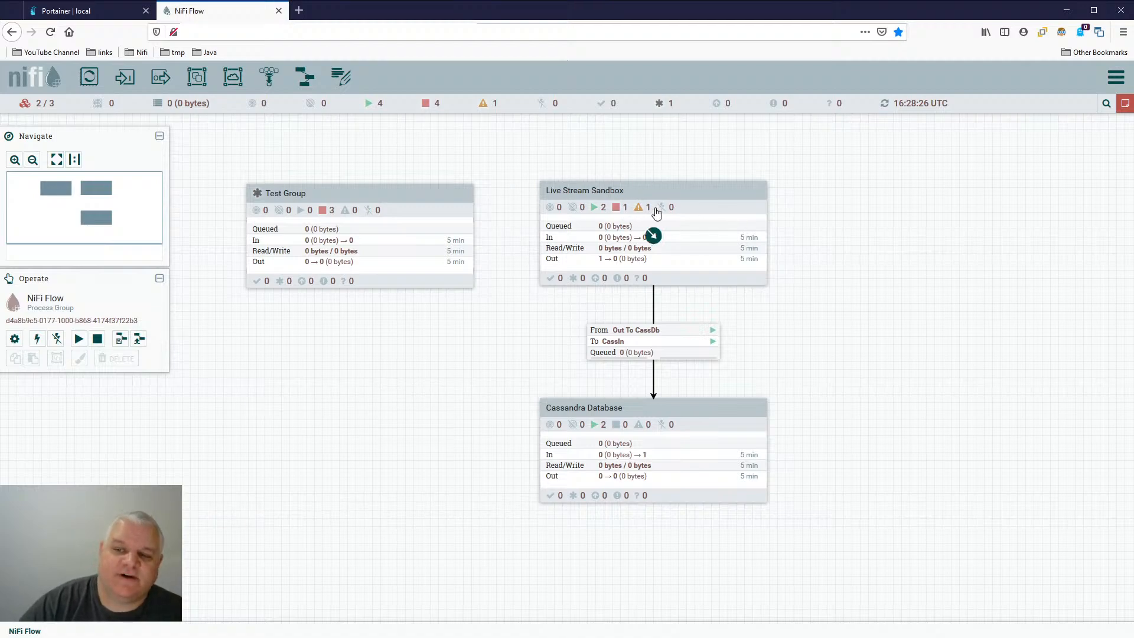
# - Examine the connection status of each node in the NiFi cluster overview and close it
pyautogui.click(1116, 77)
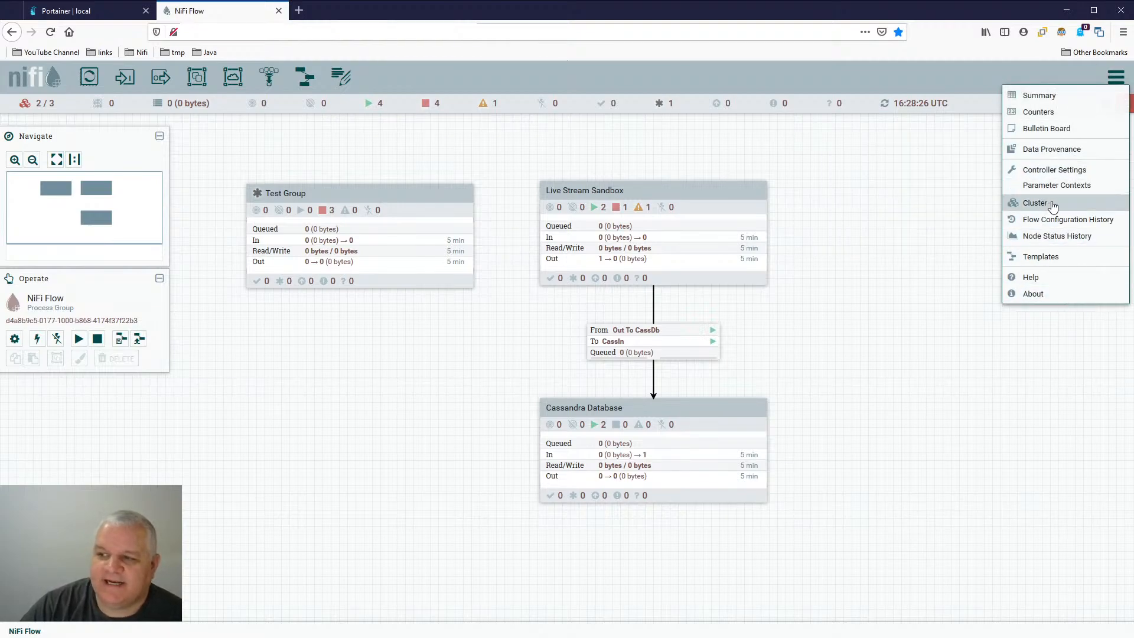
pyautogui.click(1047, 203)
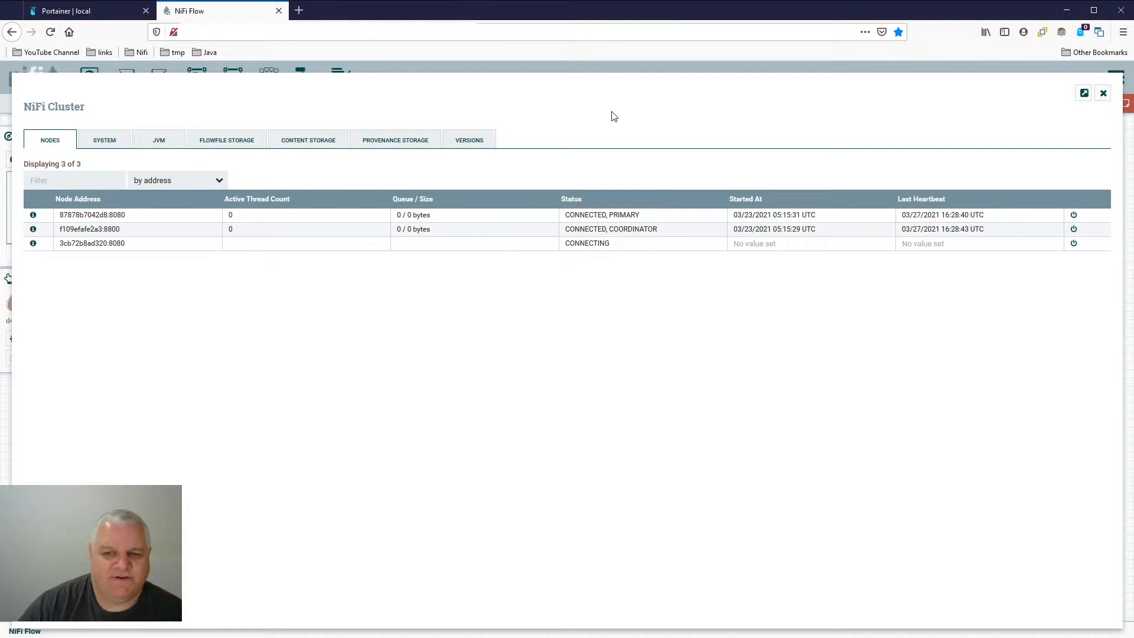
pyautogui.click(1103, 92)
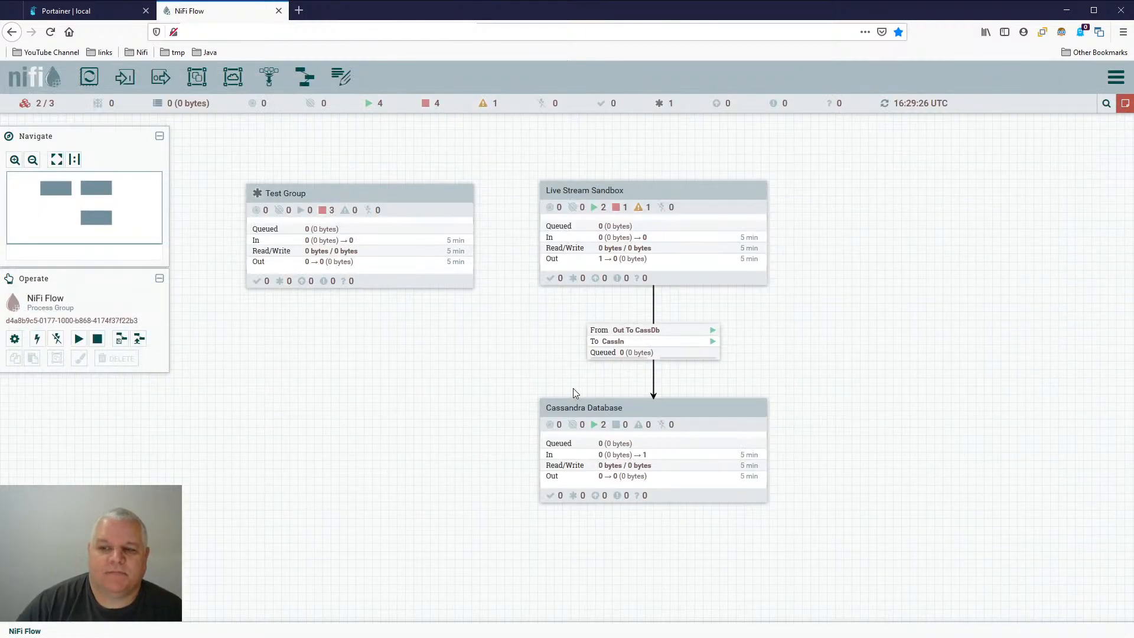